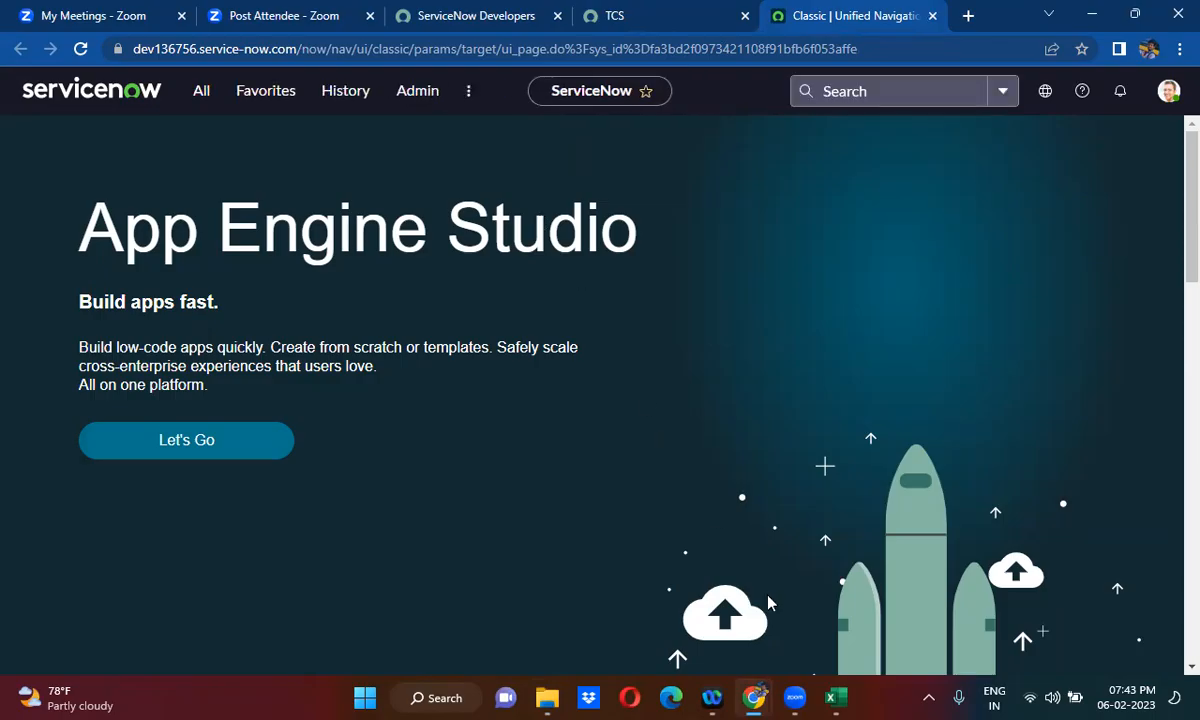
- Switch to Excel and review the Rest Message, Table API and Import Set API entries on the Integrations sheet
{"action": "key", "text": "alt+Tab"}
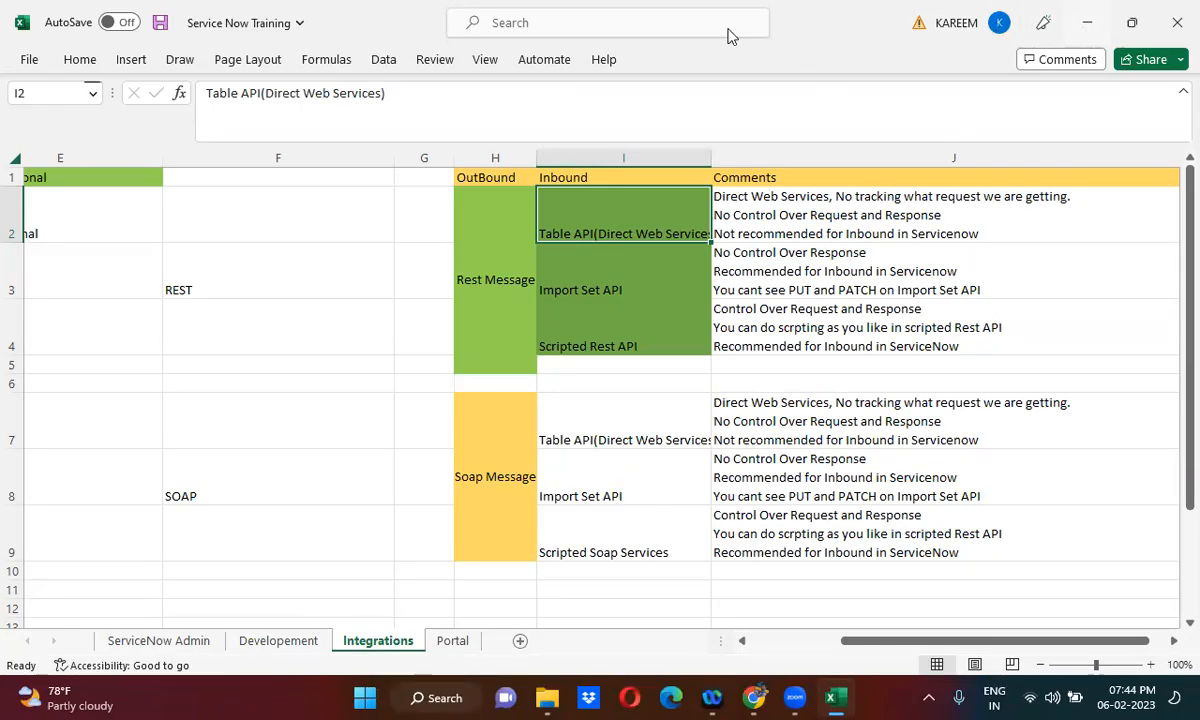
{"action": "key", "text": "alt+Tab"}
{"action": "left_click", "coordinate": [627, 14]}
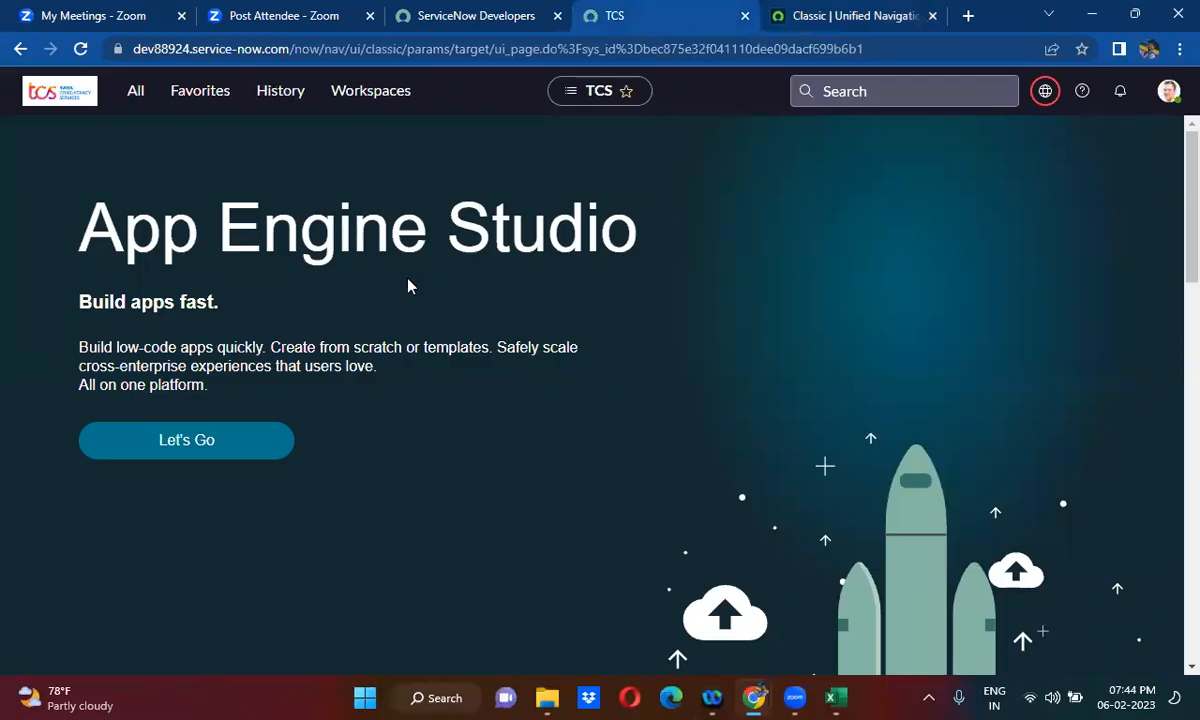
{"action": "left_click", "coordinate": [836, 697]}
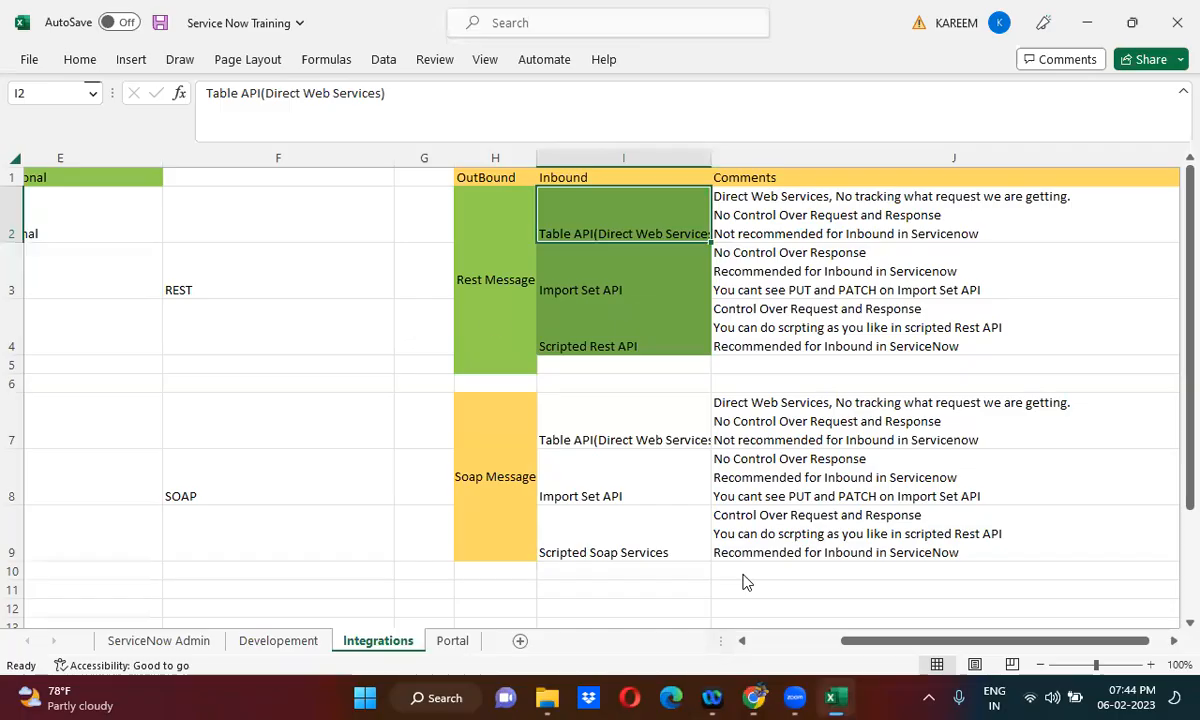
{"action": "left_click", "coordinate": [492, 254]}
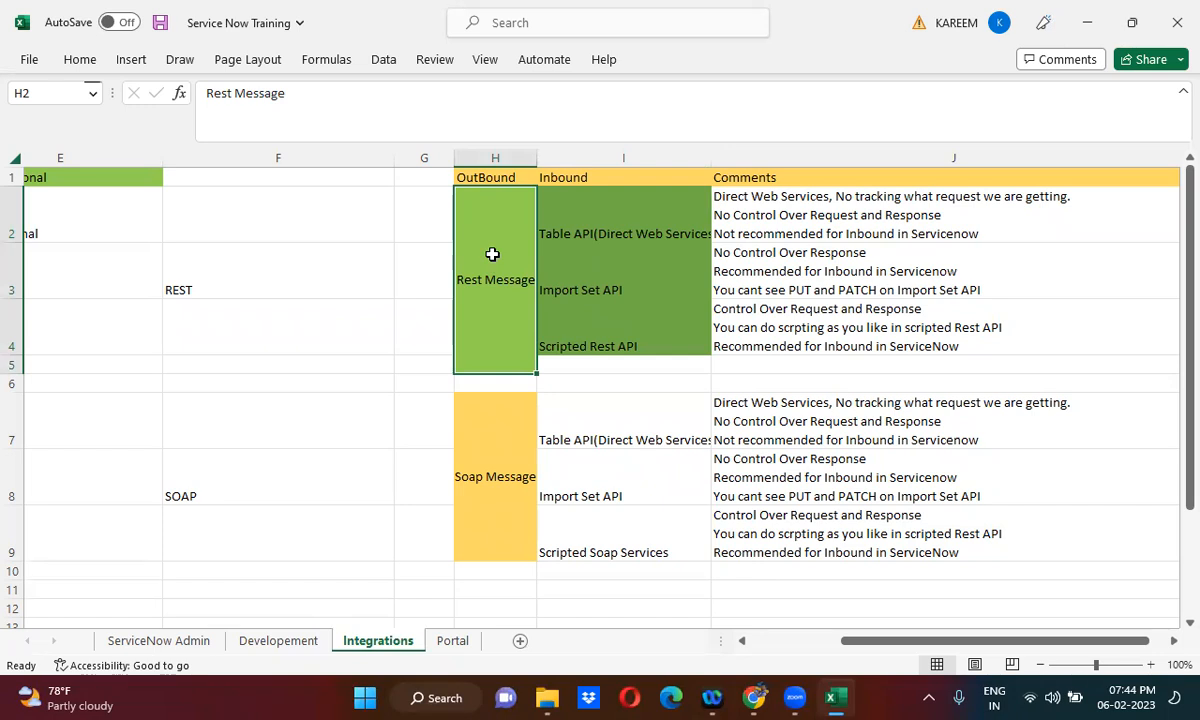
{"action": "left_click", "coordinate": [614, 222]}
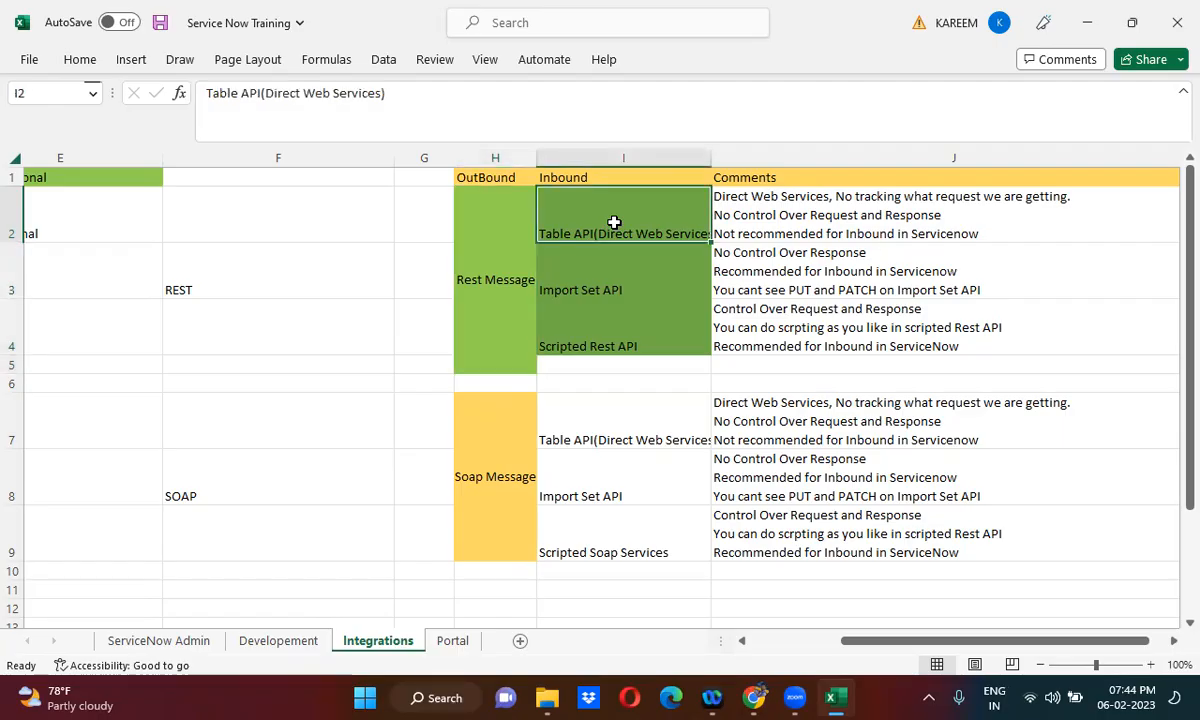
{"action": "left_click", "coordinate": [600, 286]}
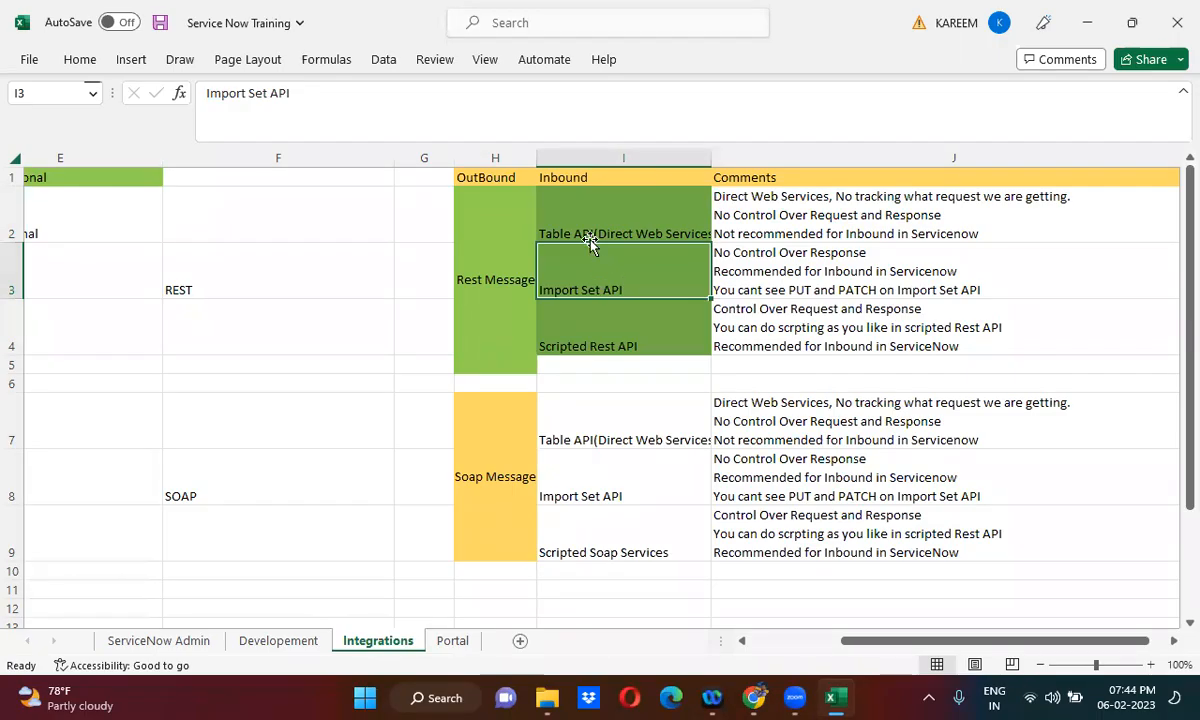
{"action": "left_click", "coordinate": [584, 209]}
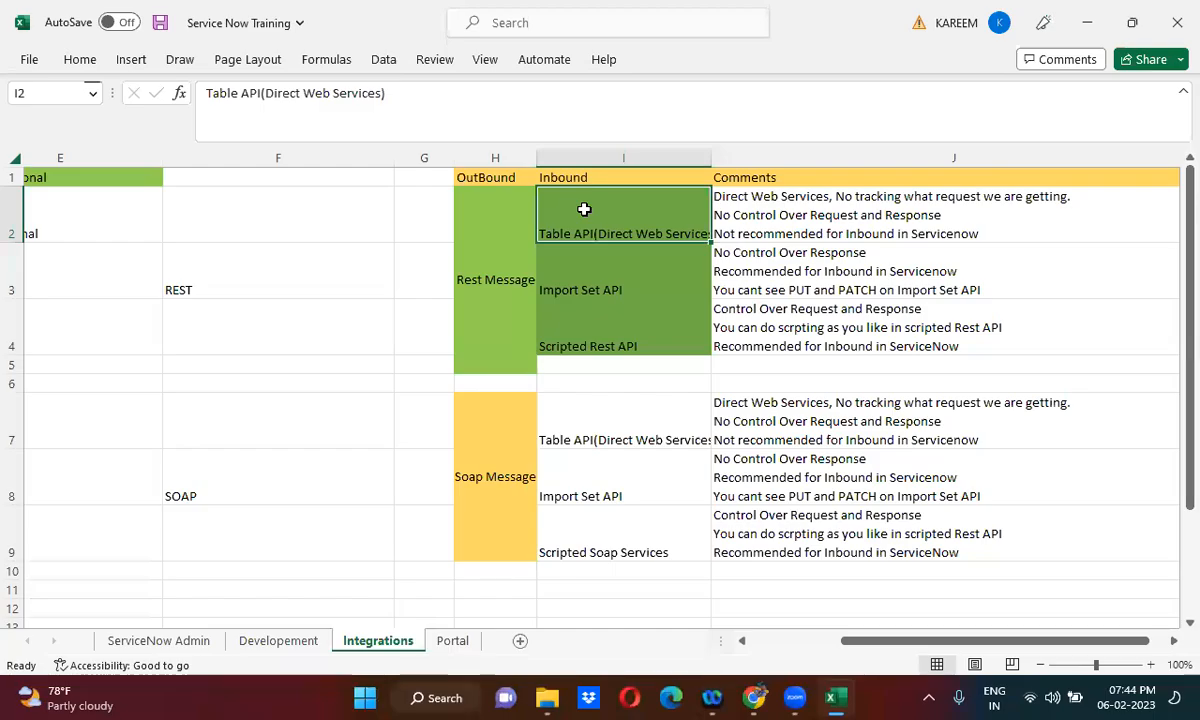
{"action": "left_click", "coordinate": [595, 279]}
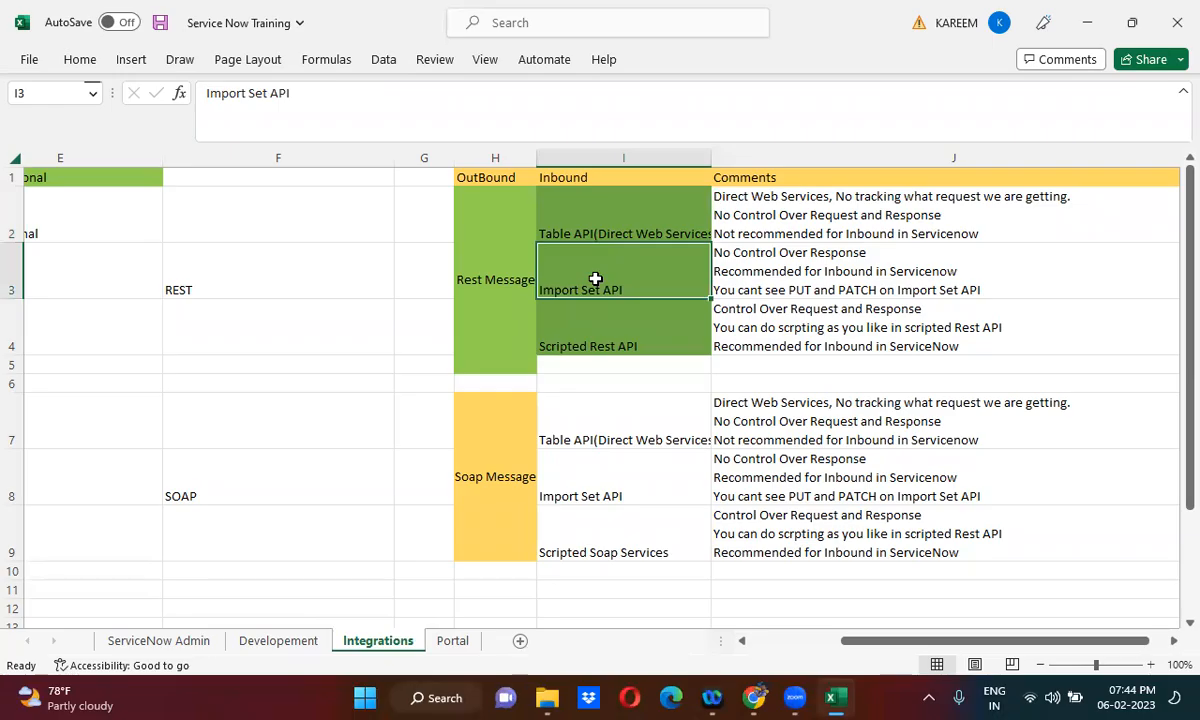
{"action": "left_click", "coordinate": [599, 222]}
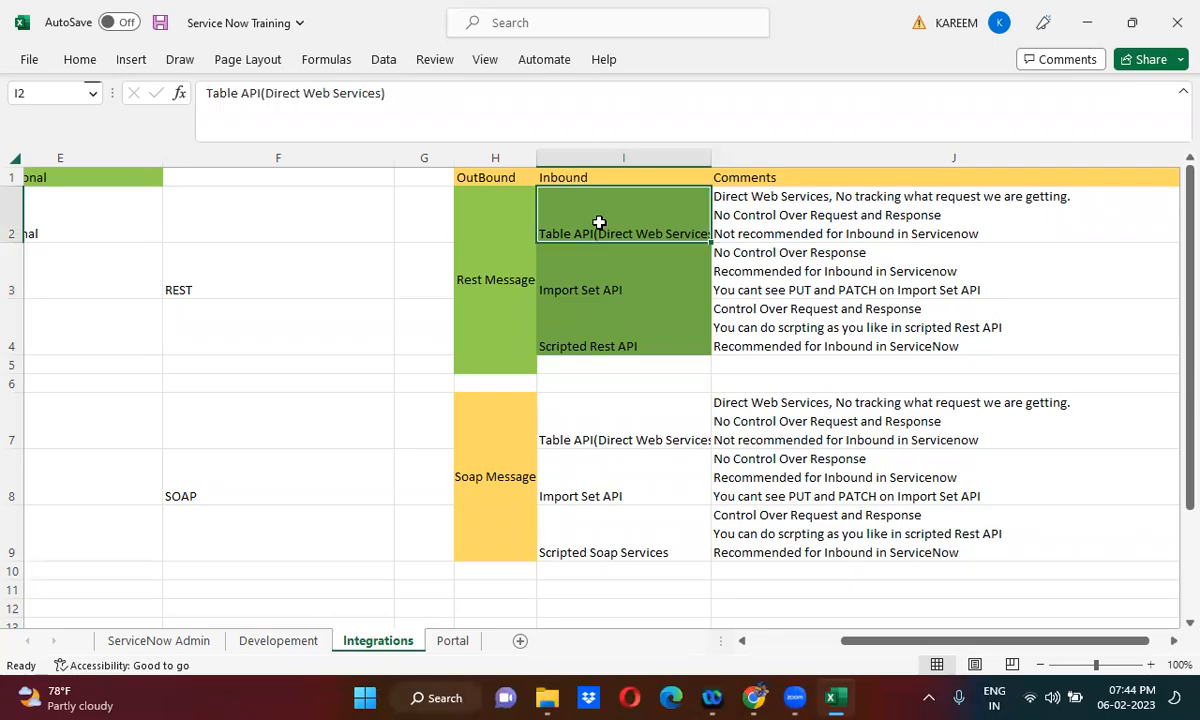
{"action": "left_click", "coordinate": [595, 261]}
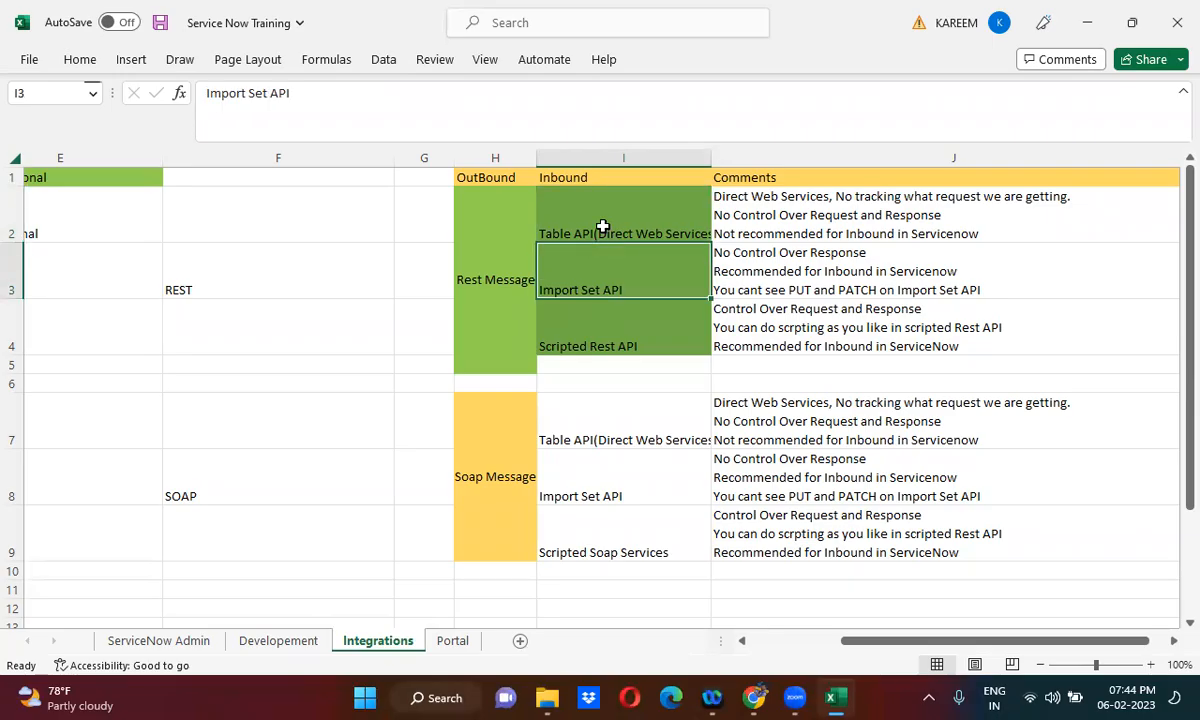
{"action": "left_click", "coordinate": [602, 228]}
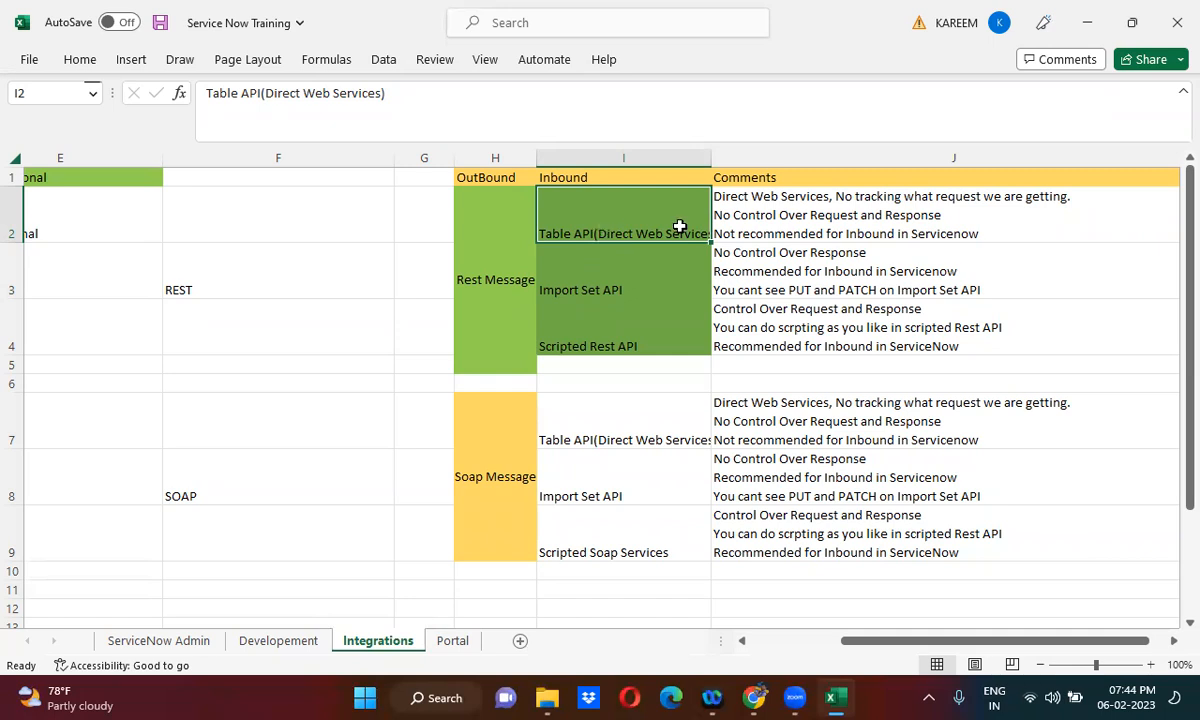
- View both ServiceNow instances in Chrome and compare them with the Table API and Import Set API entries in the Excel sheet
{"action": "left_click", "coordinate": [1092, 19]}
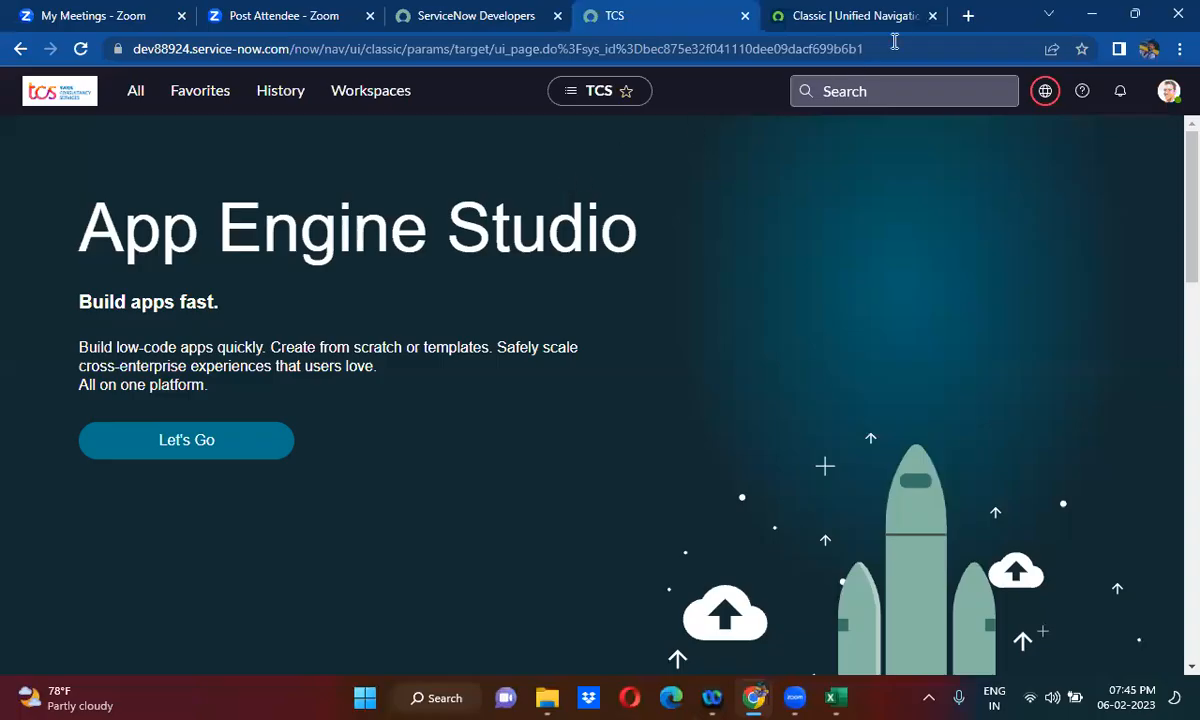
{"action": "left_click", "coordinate": [872, 18]}
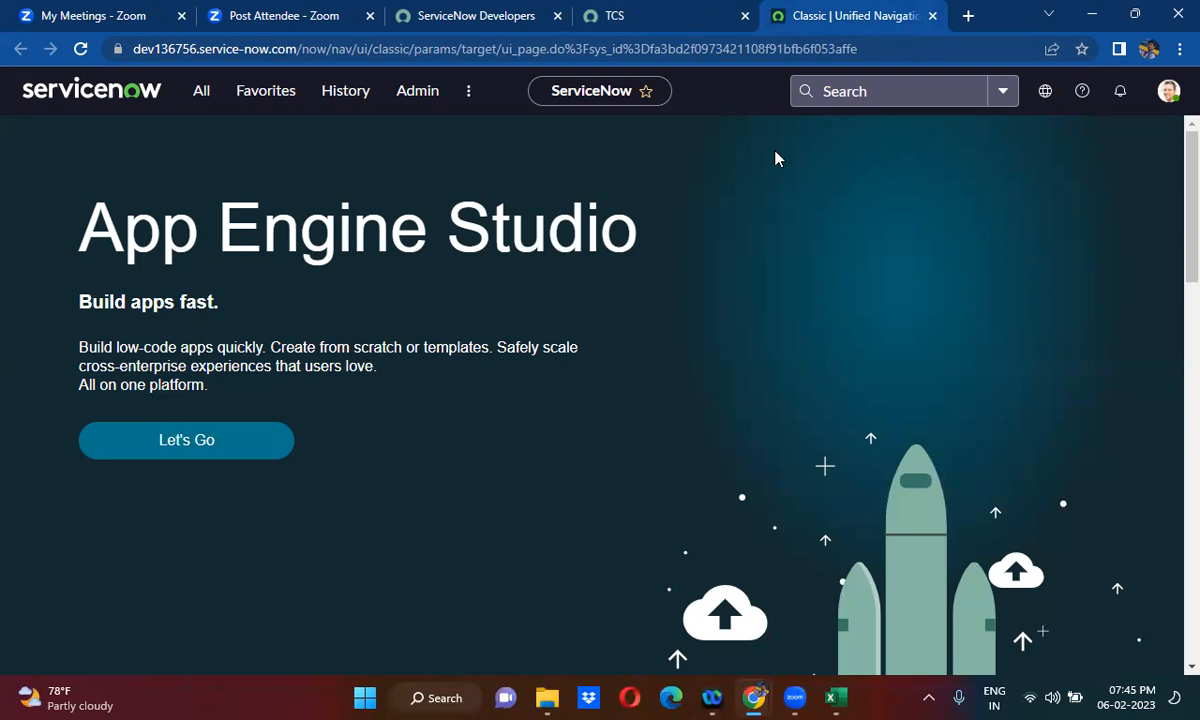
{"action": "left_click", "coordinate": [837, 698]}
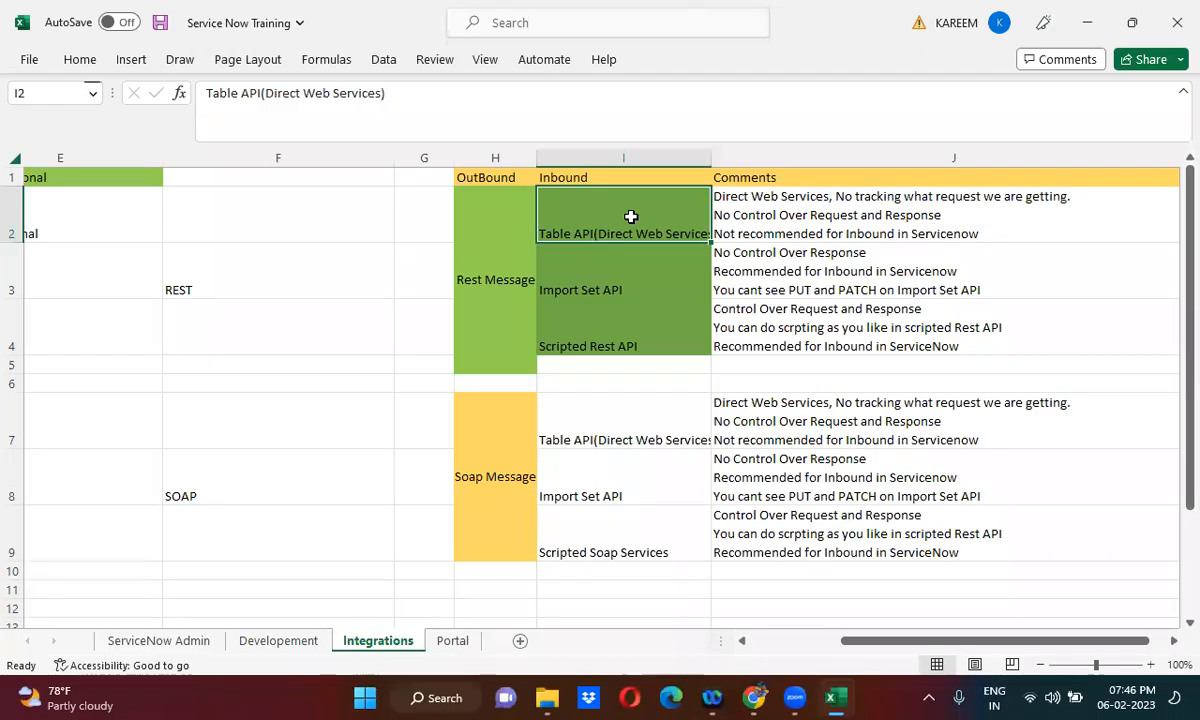
{"action": "left_click", "coordinate": [597, 287]}
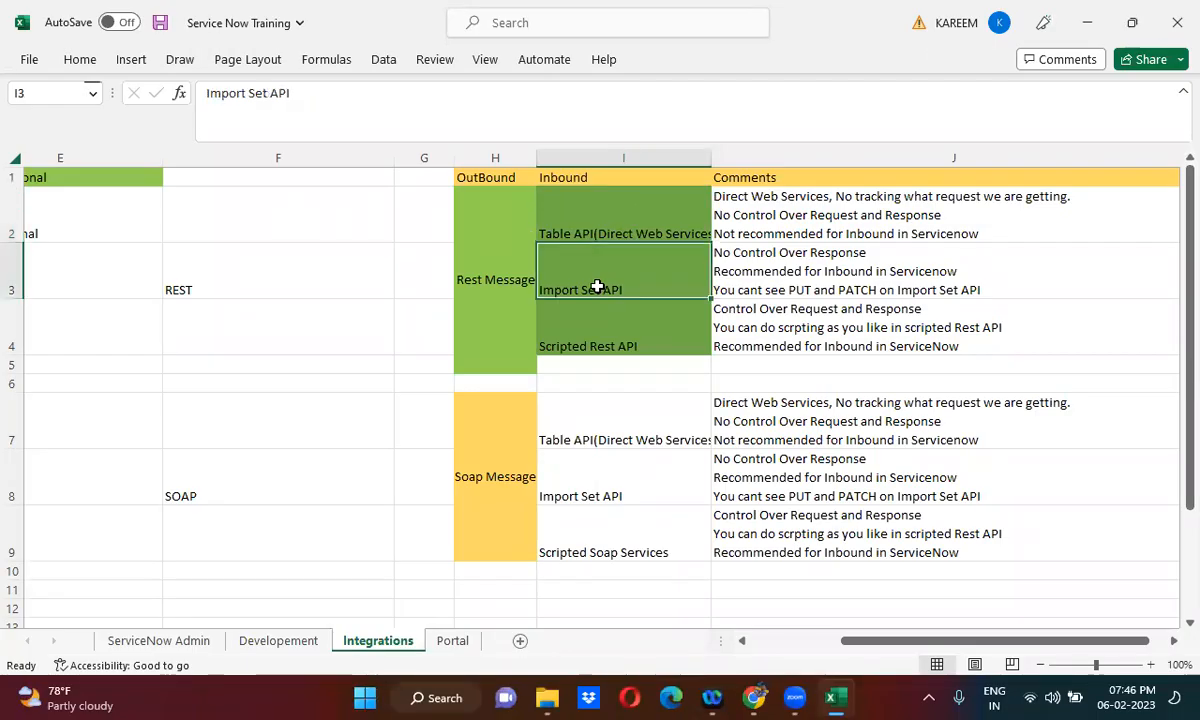
{"action": "left_click", "coordinate": [614, 209]}
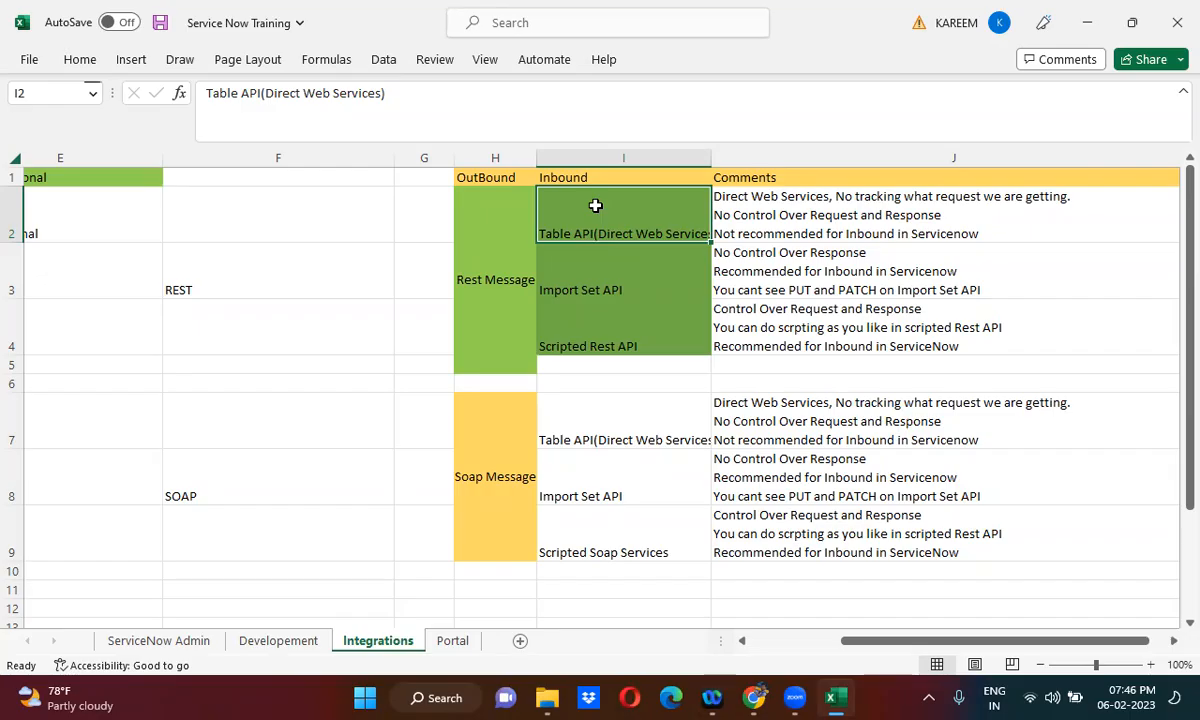
{"action": "left_click", "coordinate": [1086, 18]}
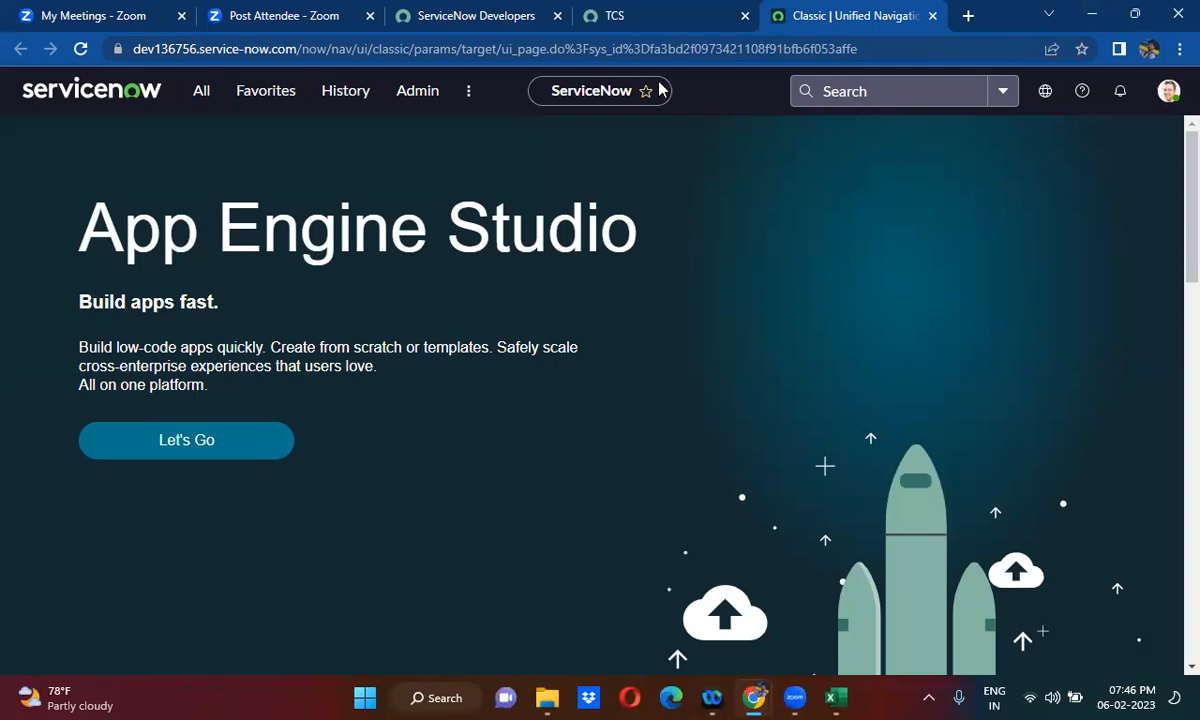
{"action": "left_click", "coordinate": [635, 18]}
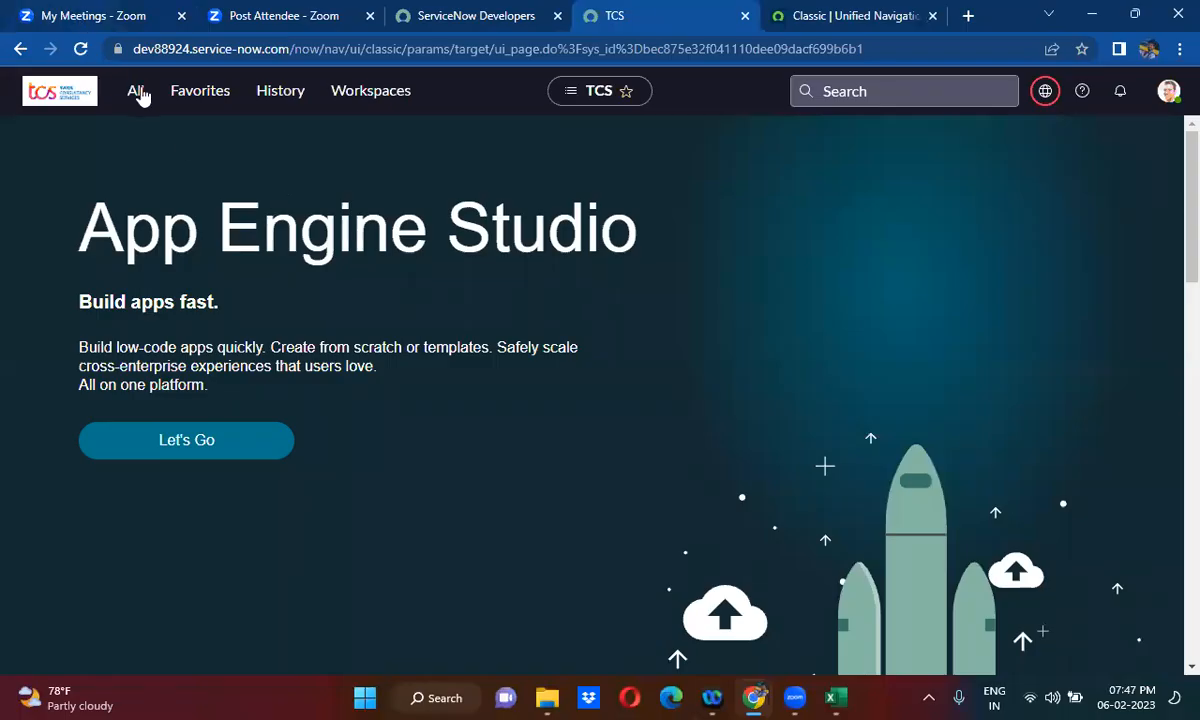
- Open the incident table list in the dev136756 ServiceNow instance using incident.list
{"action": "left_click", "coordinate": [879, 12]}
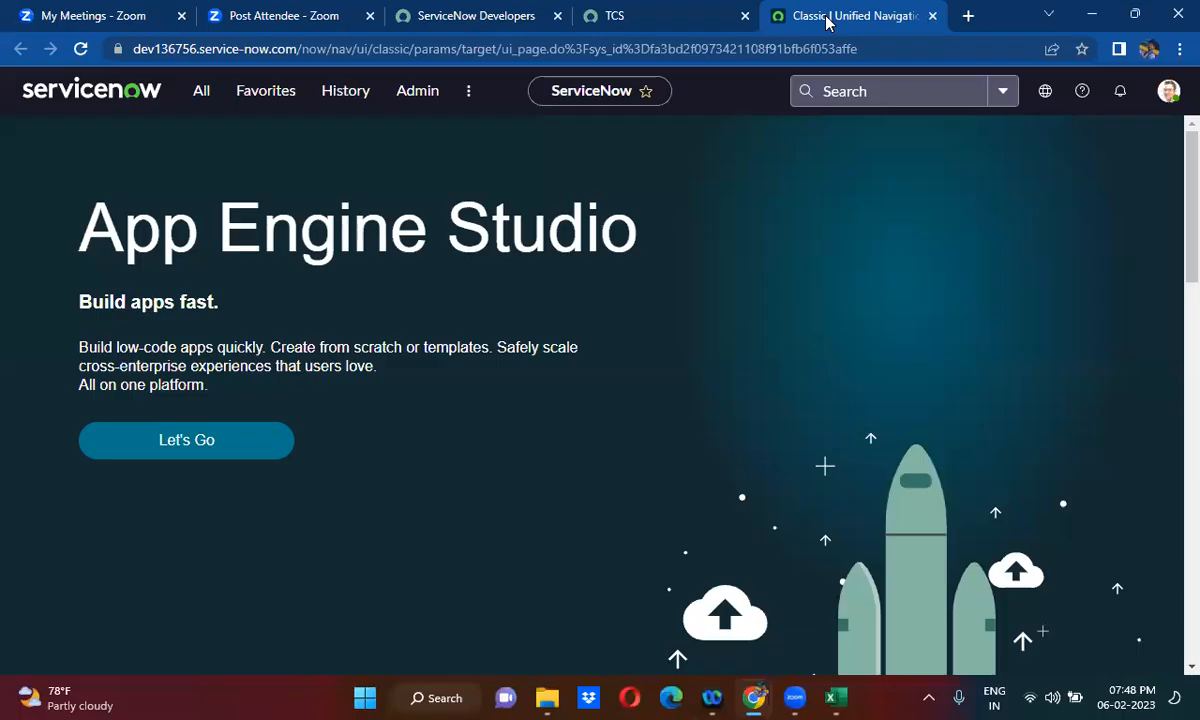
{"action": "left_click", "coordinate": [202, 108]}
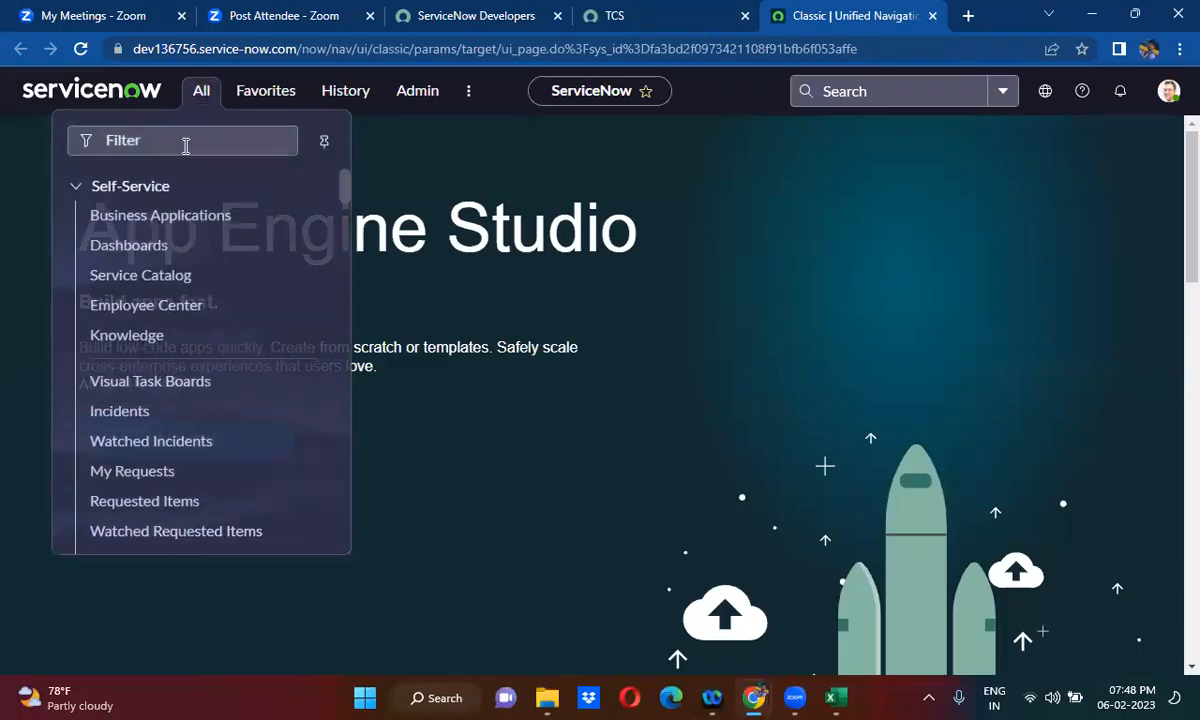
{"action": "type", "text": "incident"}
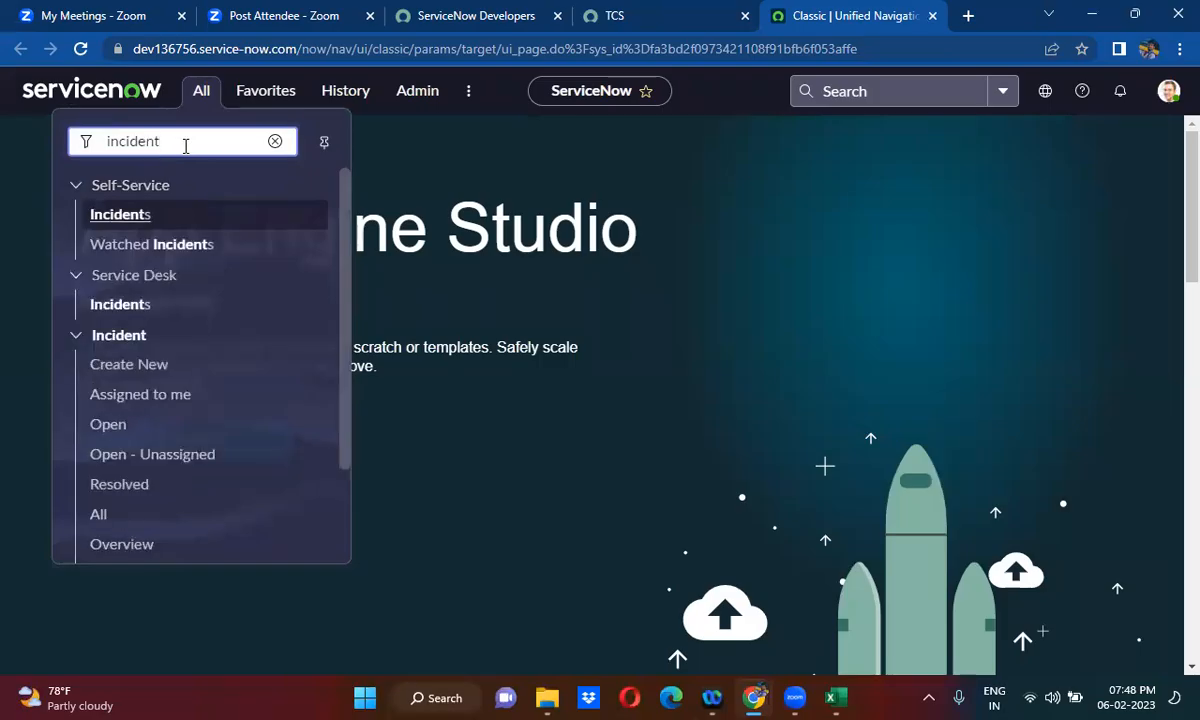
{"action": "type", "text": ".list"}
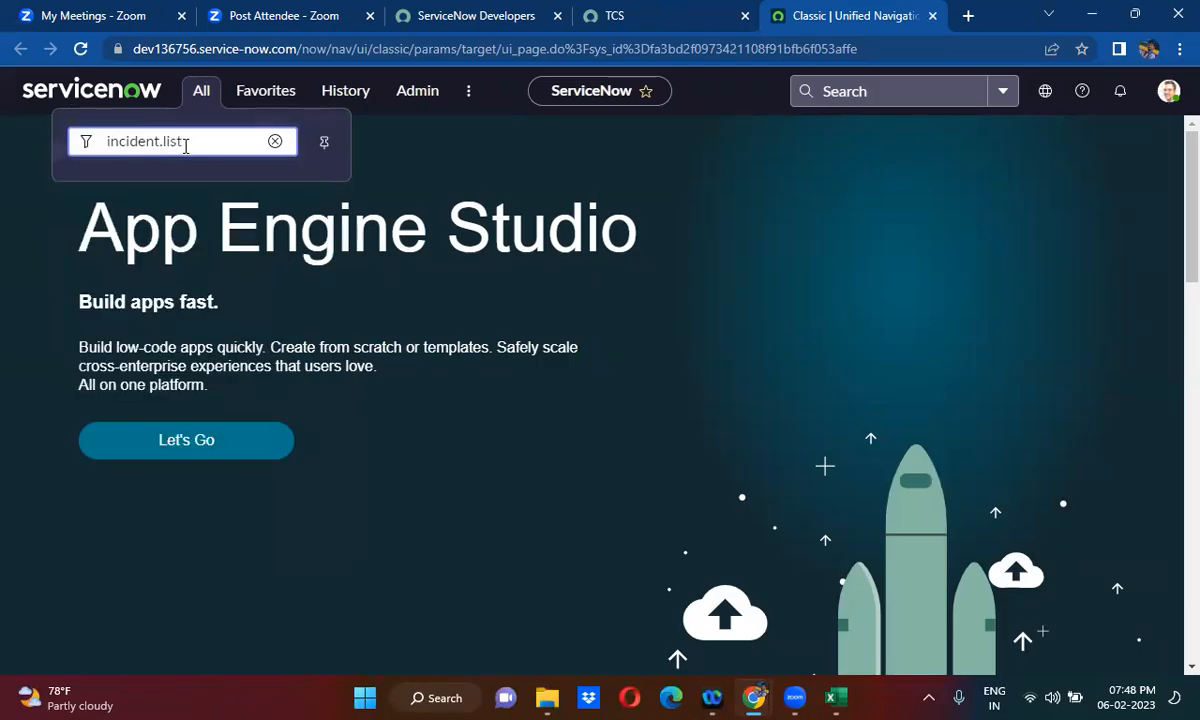
{"action": "key", "text": "Return"}
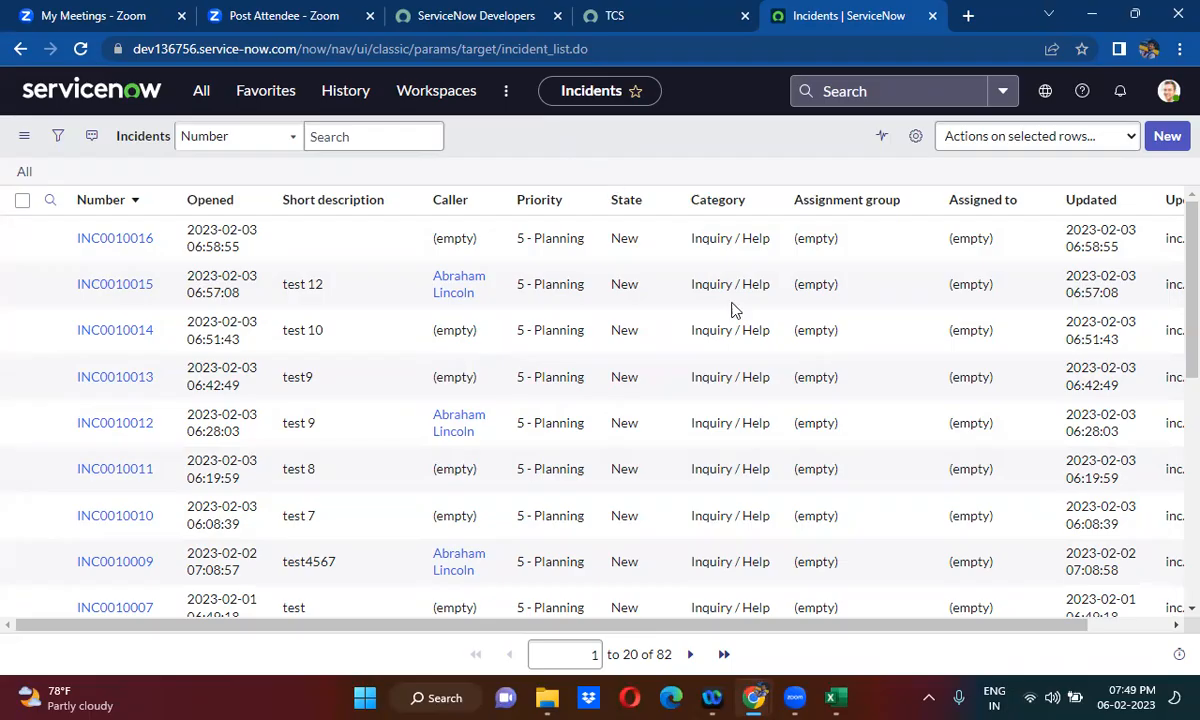
- Switch to Excel, open a new blank workbook and maximize its window
{"action": "left_click", "coordinate": [828, 697]}
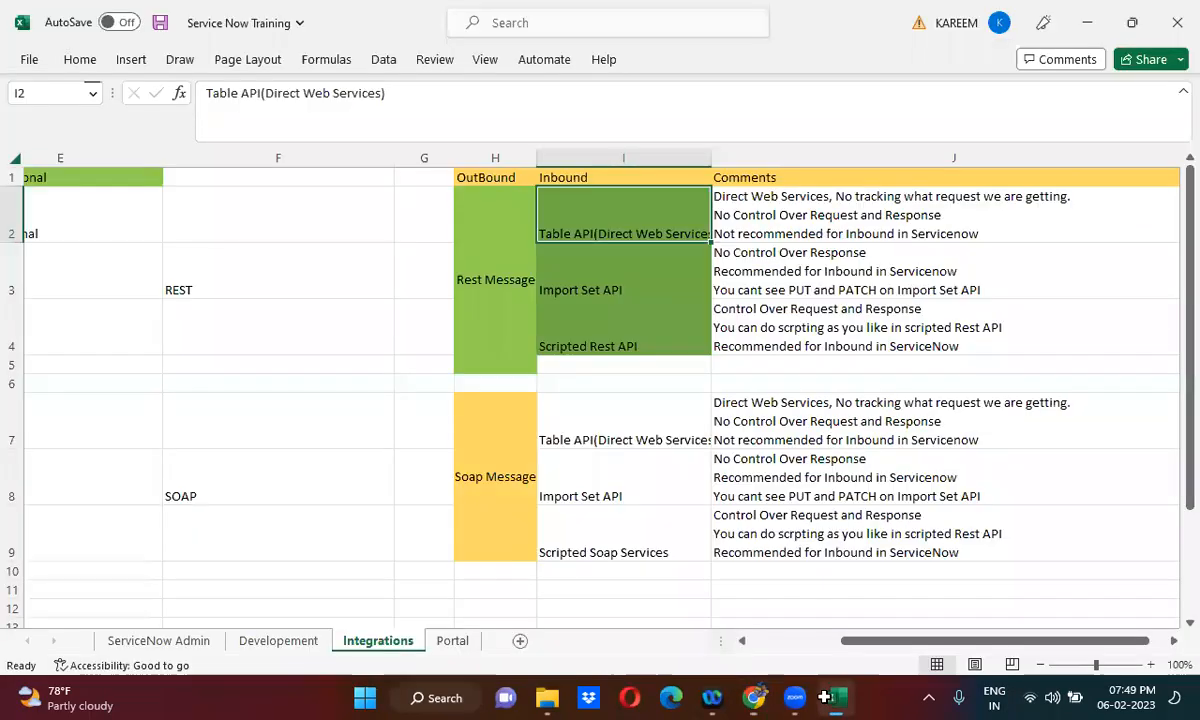
{"action": "left_click", "coordinate": [652, 288]}
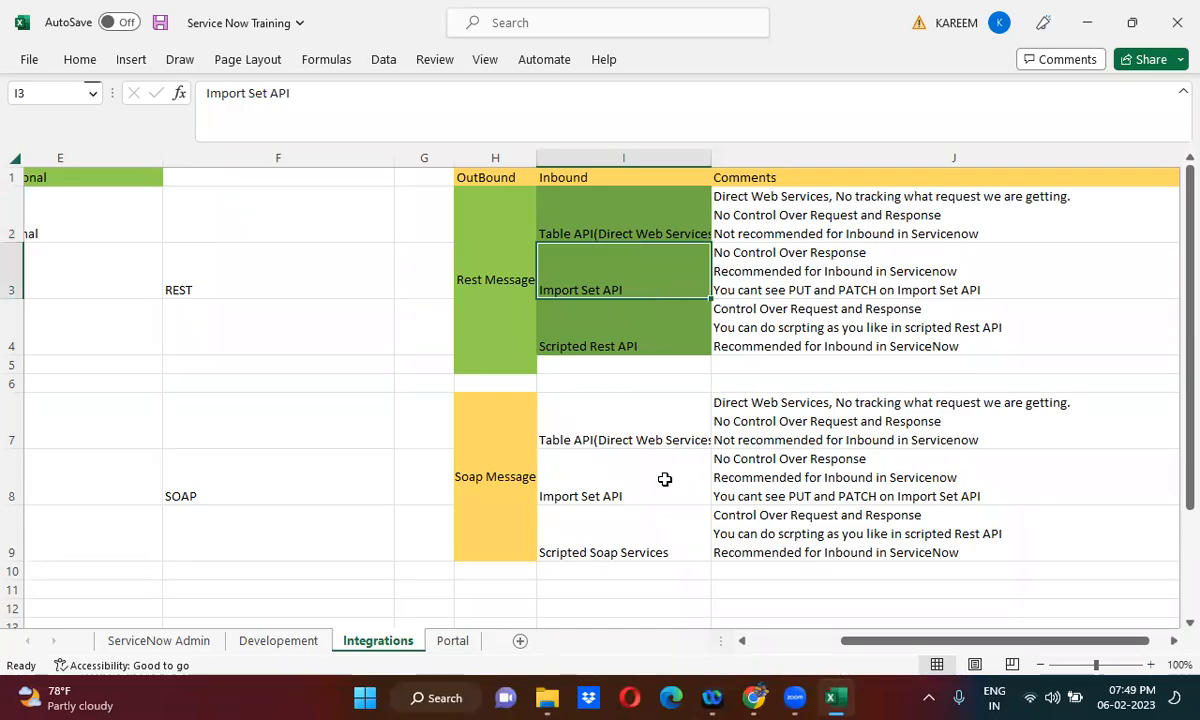
{"action": "left_click", "coordinate": [836, 697]}
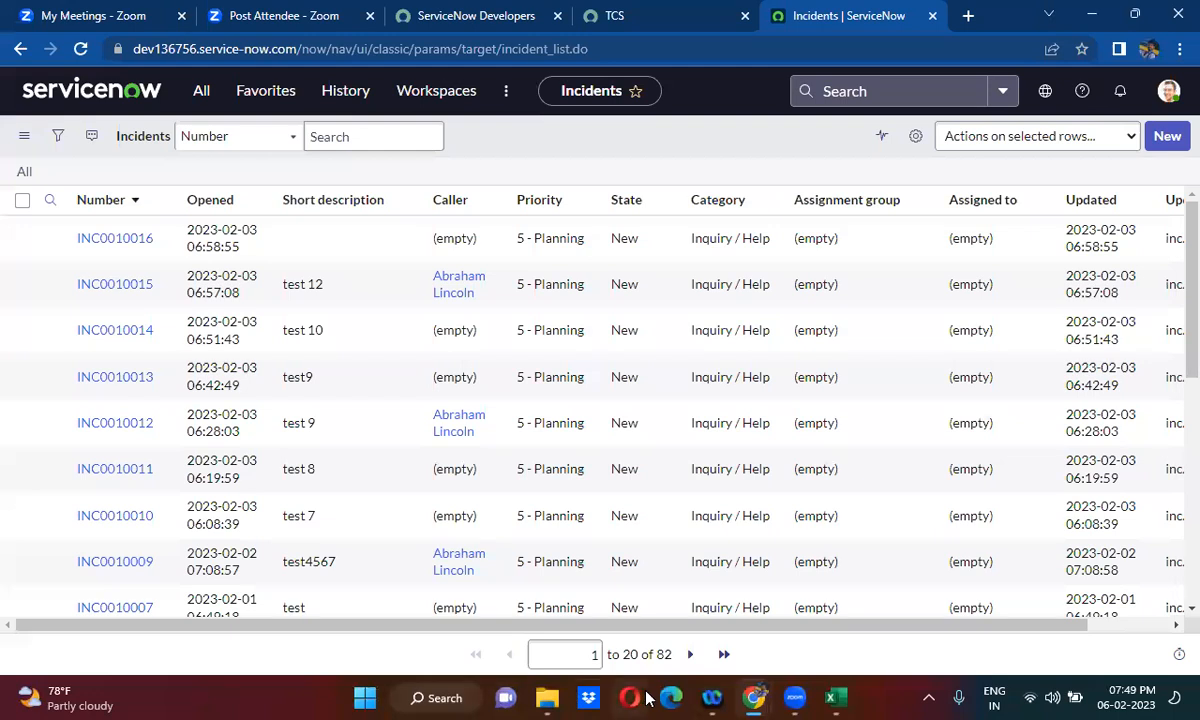
{"action": "left_click", "coordinate": [838, 697]}
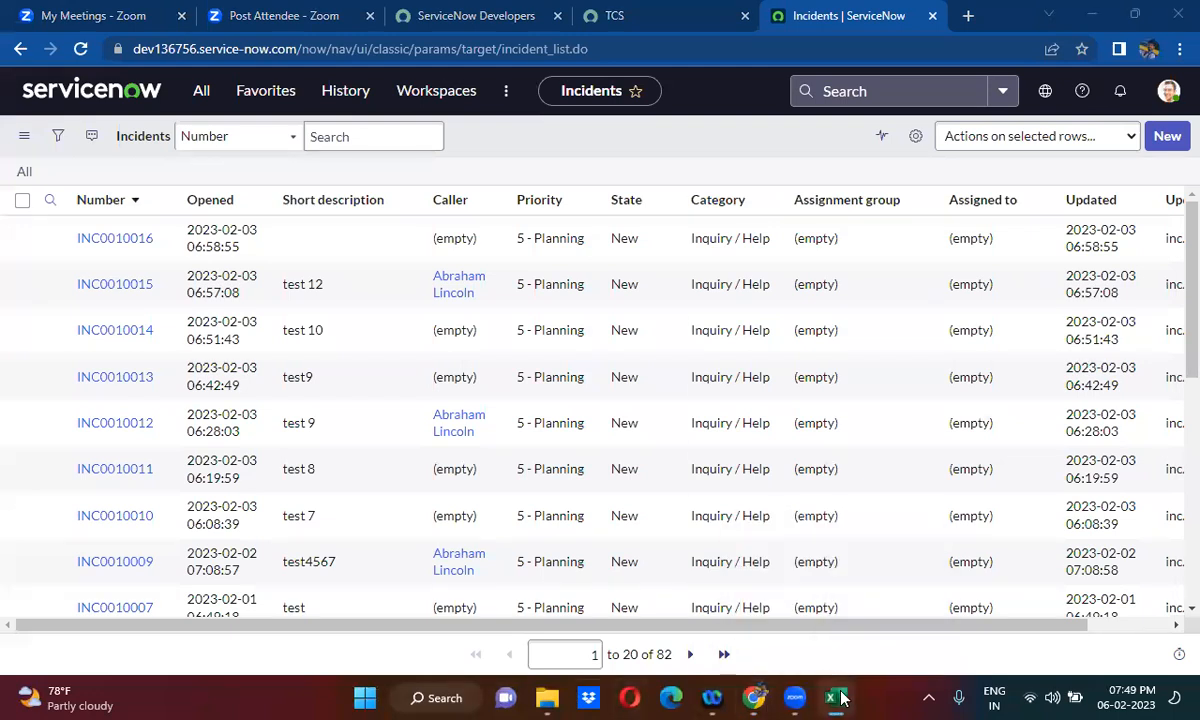
{"action": "right_click", "coordinate": [841, 697]}
{"action": "left_click", "coordinate": [798, 584]}
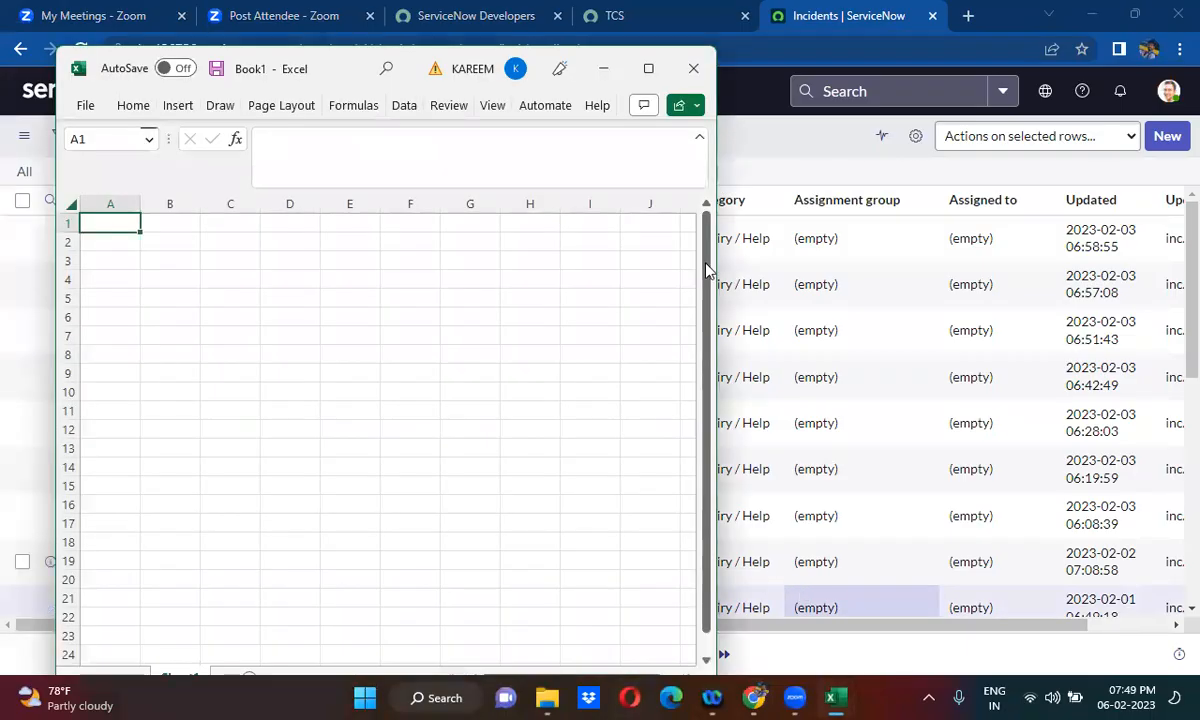
{"action": "left_click", "coordinate": [648, 69]}
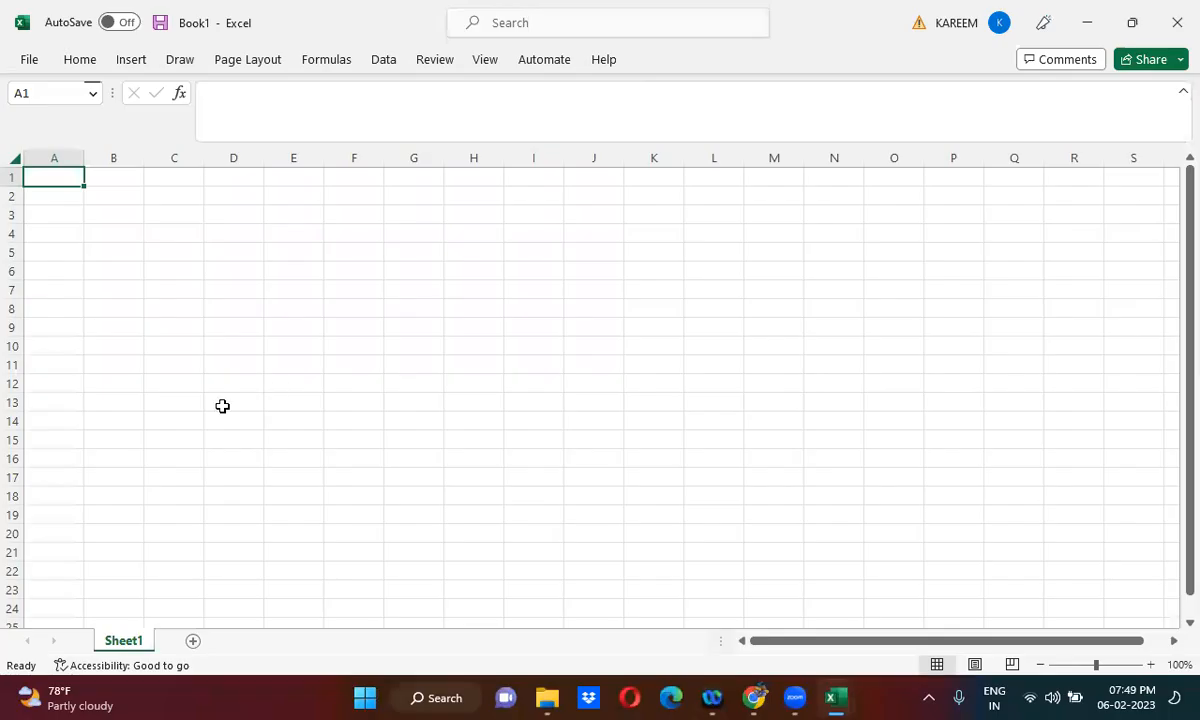
- Apply the No Border option to cells B9:D16 of the blank sheet
{"action": "left_click", "coordinate": [100, 320]}
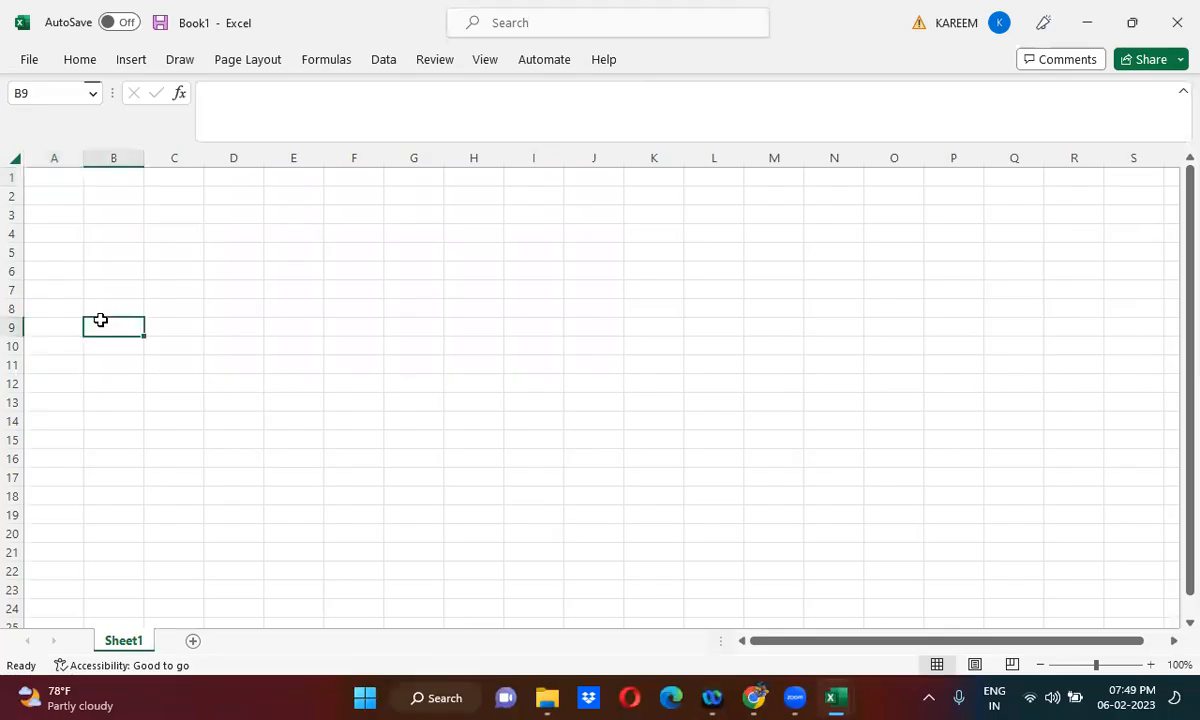
{"action": "key", "text": "shift+Right"}
{"action": "key", "text": "shift+Right"}
{"action": "key", "text": "shift+Down"}
{"action": "key", "text": "shift+Down"}
{"action": "key", "text": "shift+Down"}
{"action": "key", "text": "shift+Down"}
{"action": "key", "text": "shift+Down"}
{"action": "key", "text": "shift+Down"}
{"action": "key", "text": "shift+Down"}
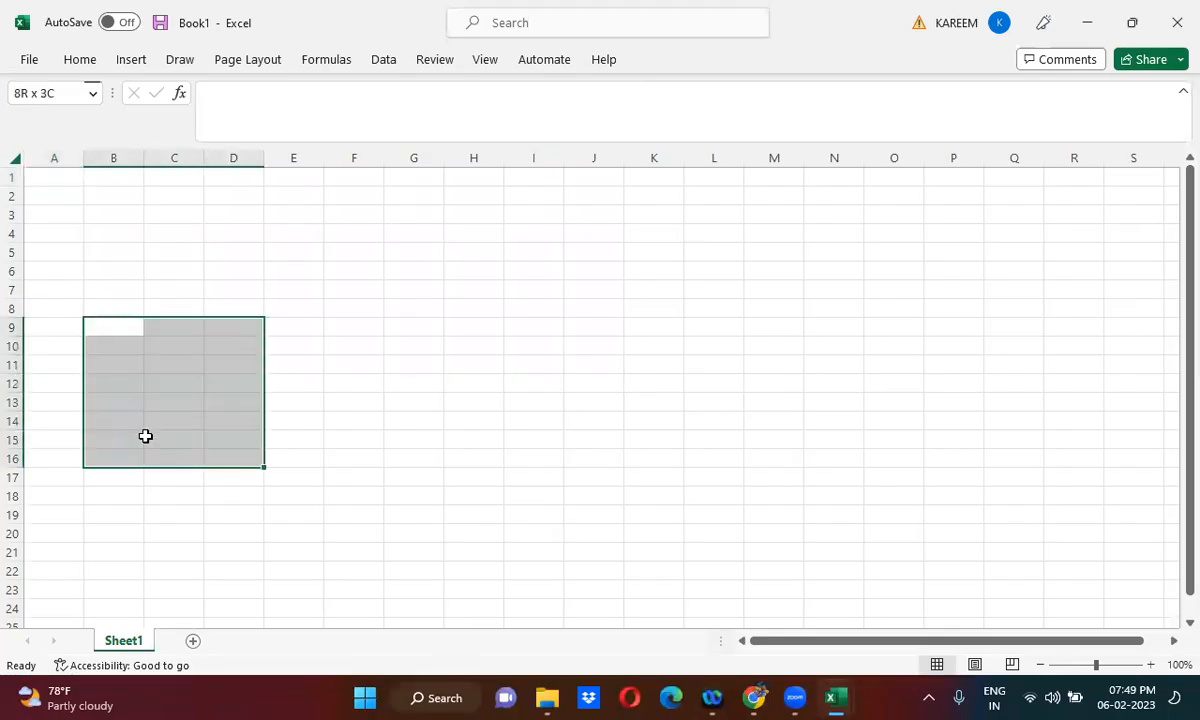
{"action": "right_click", "coordinate": [145, 436]}
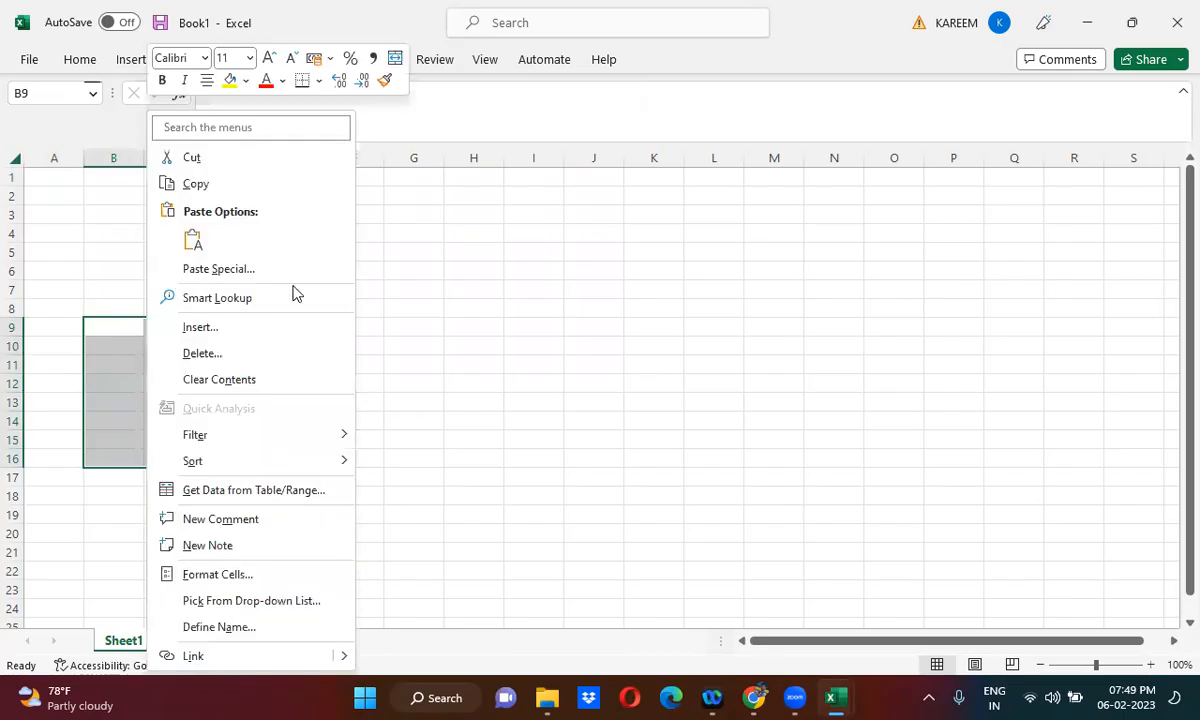
{"action": "left_click", "coordinate": [319, 82]}
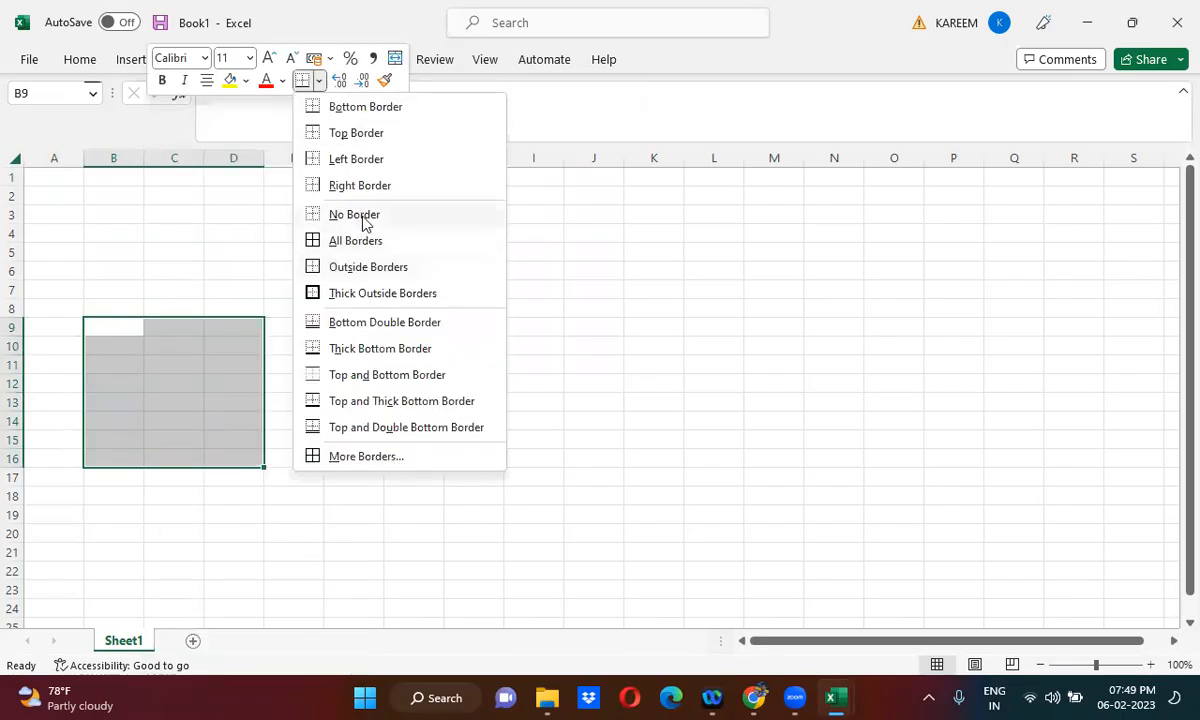
{"action": "left_click", "coordinate": [361, 216]}
{"action": "left_click", "coordinate": [188, 384]}
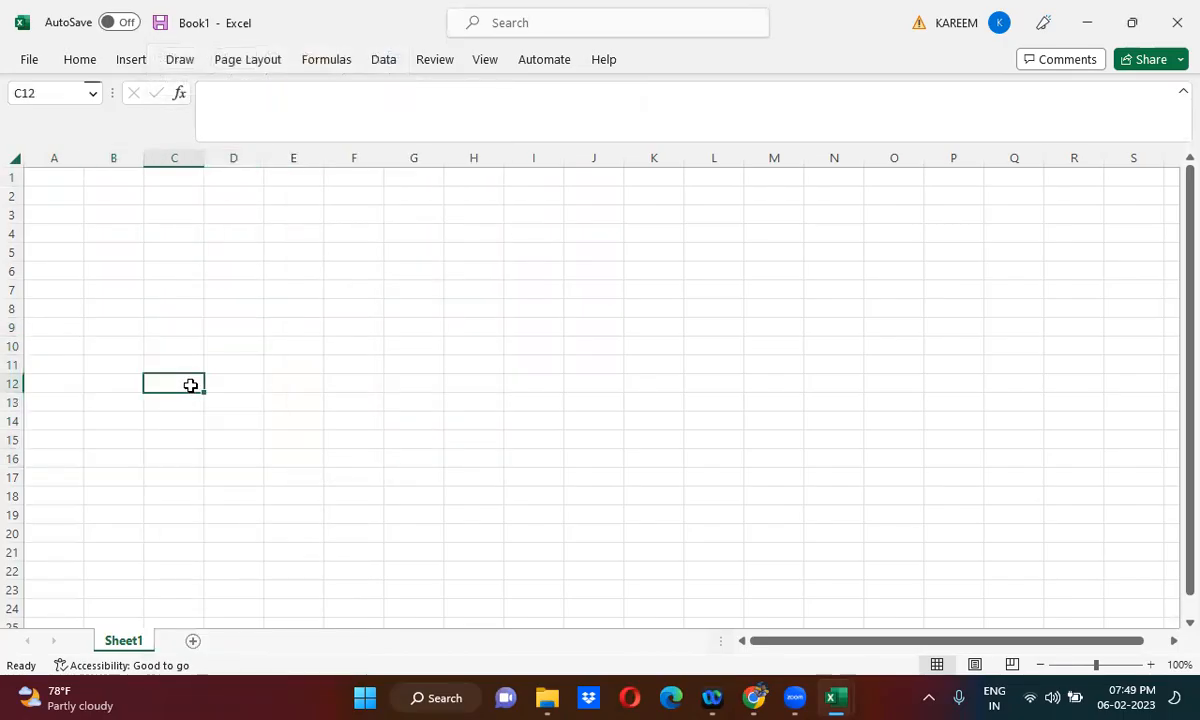
- Apply Outside Borders to cells B9:D18 to form the source instance box
{"action": "left_click", "coordinate": [89, 327], "text": "shift"}
{"action": "key", "text": "shift+Right"}
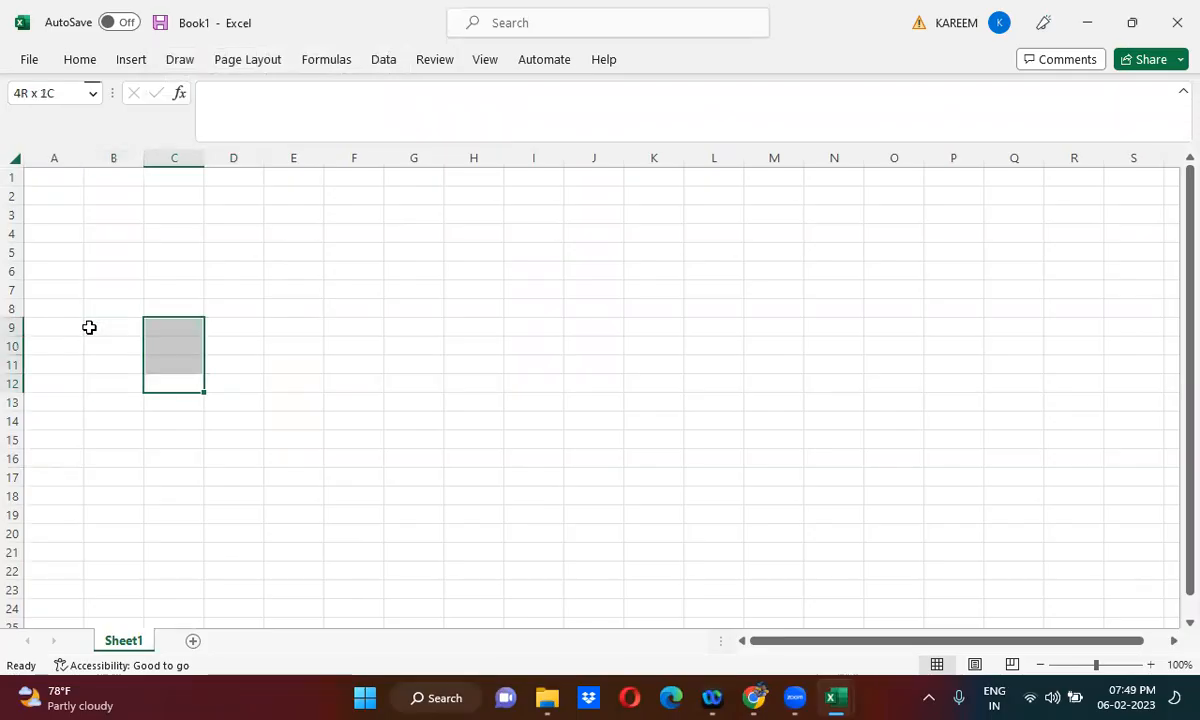
{"action": "left_click", "coordinate": [89, 327]}
{"action": "key", "text": "shift+Right"}
{"action": "key", "text": "shift+Right"}
{"action": "key", "text": "shift+Right"}
{"action": "key", "text": "shift+Right"}
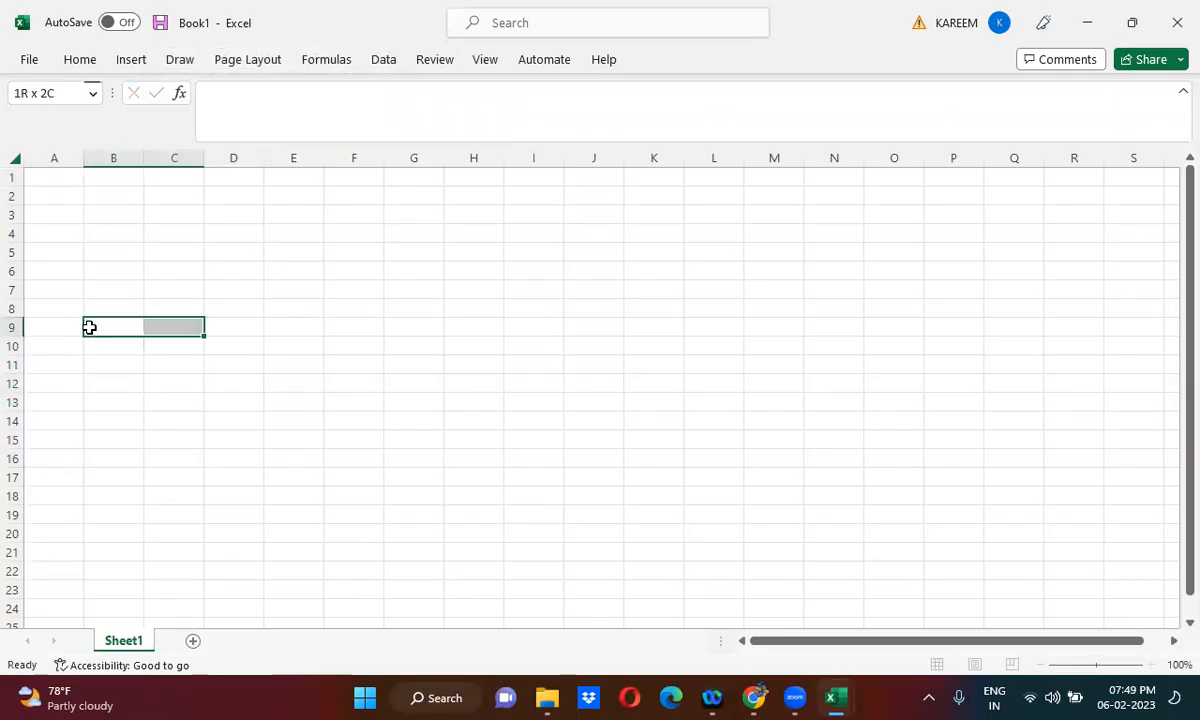
{"action": "key", "text": "shift+Down"}
{"action": "key", "text": "shift+Down"}
{"action": "key", "text": "shift+Left"}
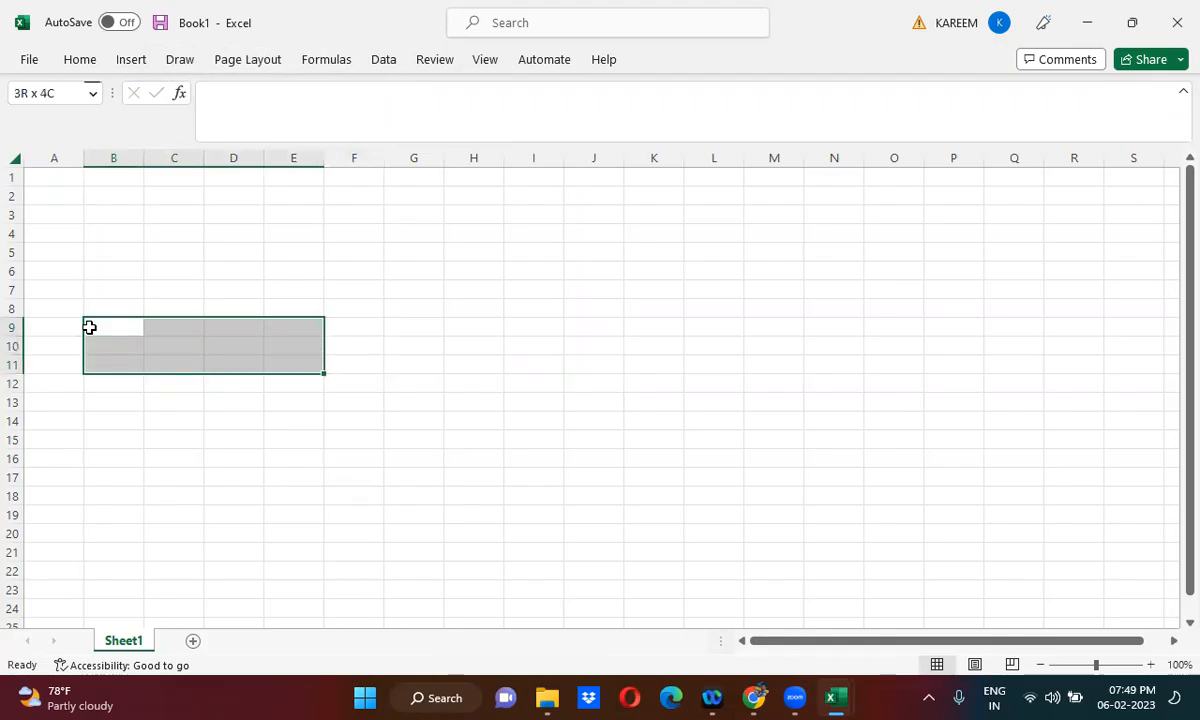
{"action": "key", "text": "shift+Down"}
{"action": "key", "text": "shift+Left"}
{"action": "key", "text": "shift+Down"}
{"action": "key", "text": "shift+Down"}
{"action": "key", "text": "shift+Down"}
{"action": "key", "text": "shift+Down"}
{"action": "key", "text": "shift+Down"}
{"action": "key", "text": "shift+Down"}
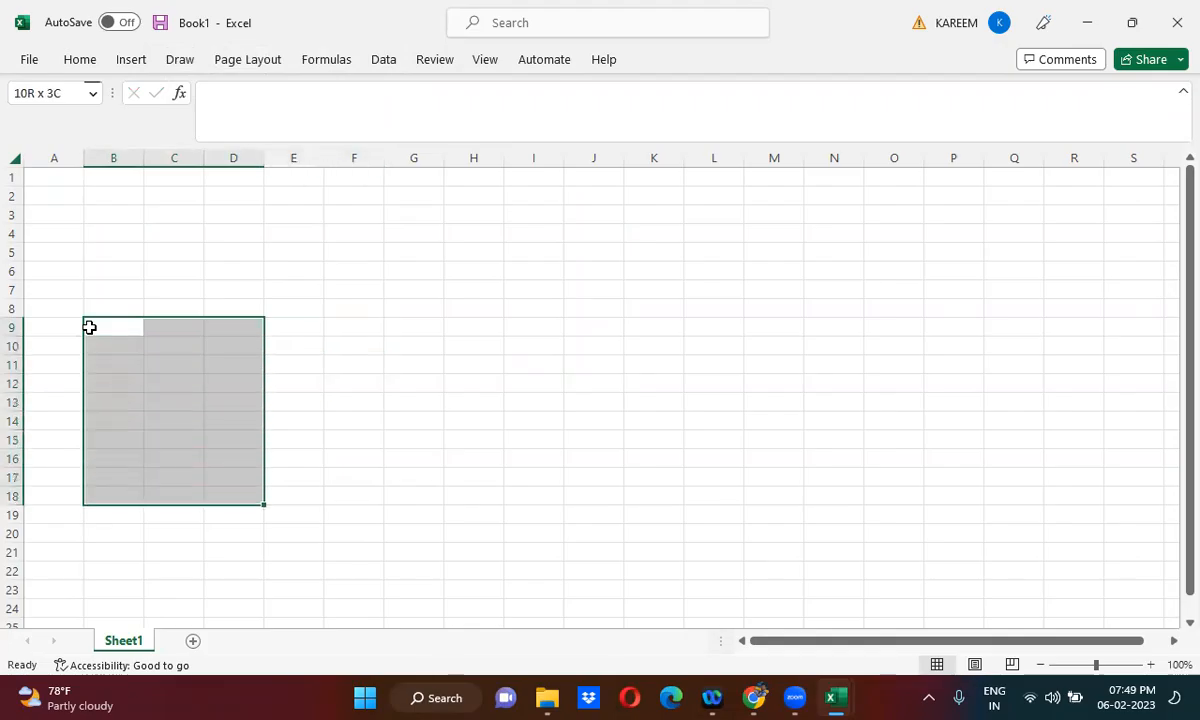
{"action": "right_click", "coordinate": [142, 394]}
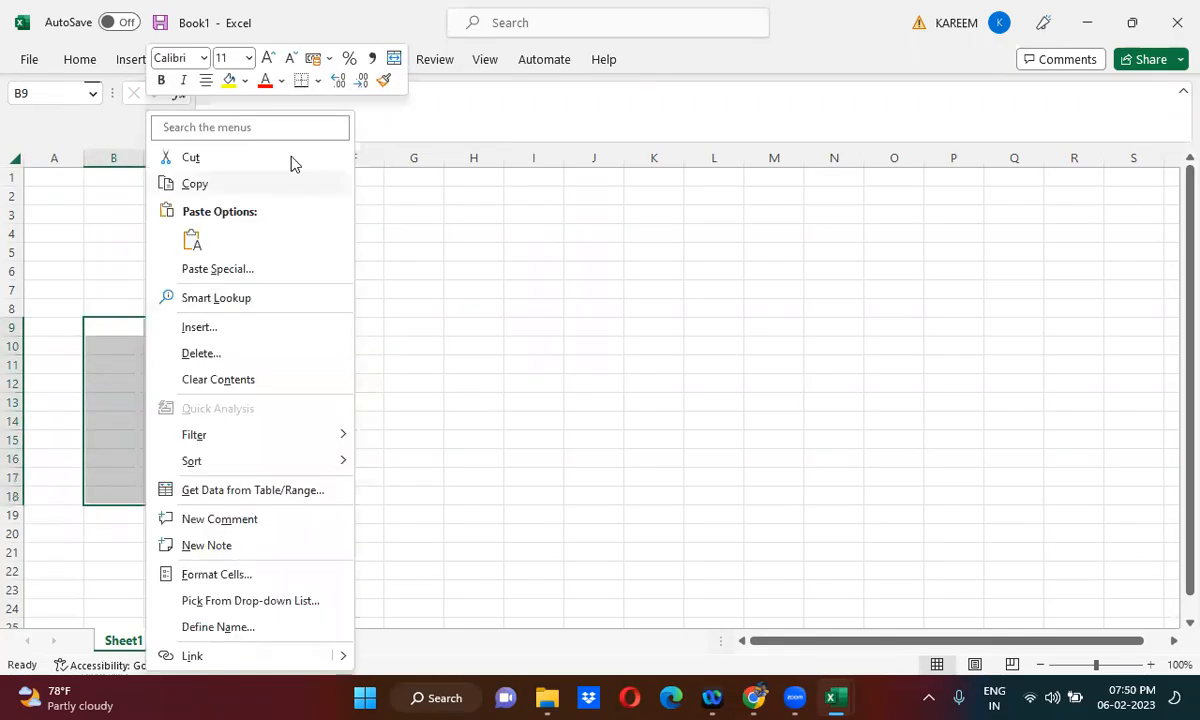
{"action": "left_click", "coordinate": [317, 81]}
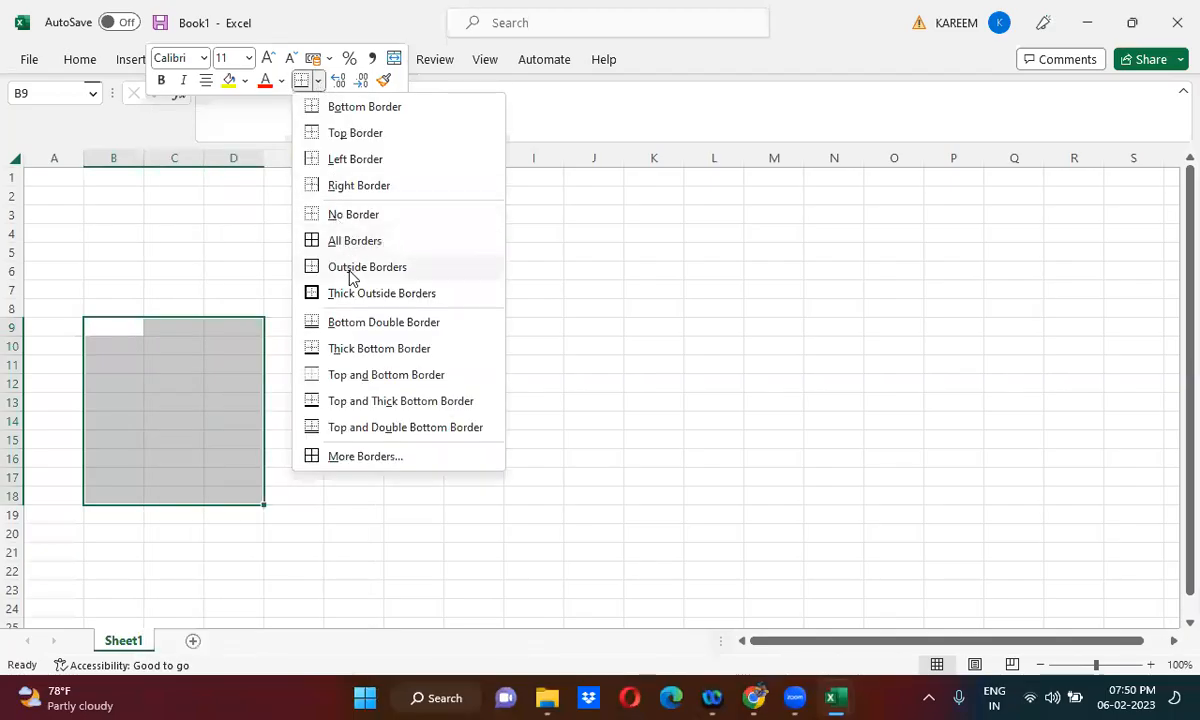
{"action": "left_click", "coordinate": [345, 266]}
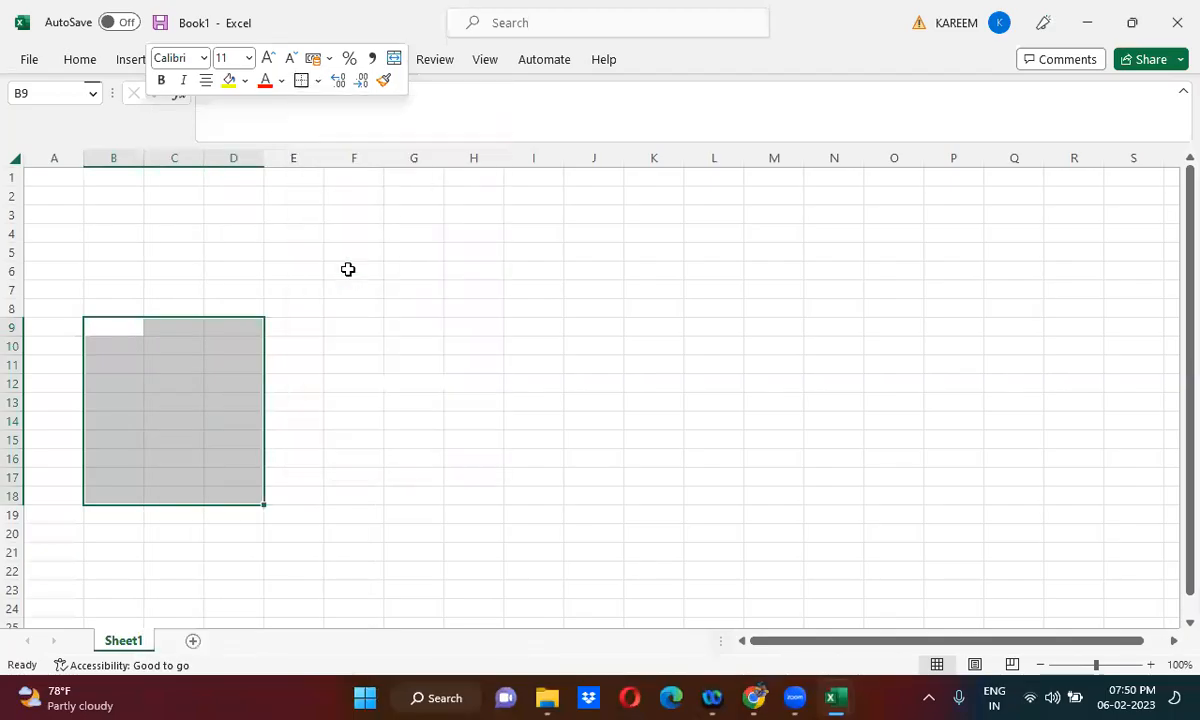
{"action": "left_click", "coordinate": [702, 324]}
- Apply Outside Borders to cells N9:Q18 to form the target instance box
{"action": "left_click", "coordinate": [824, 325]}
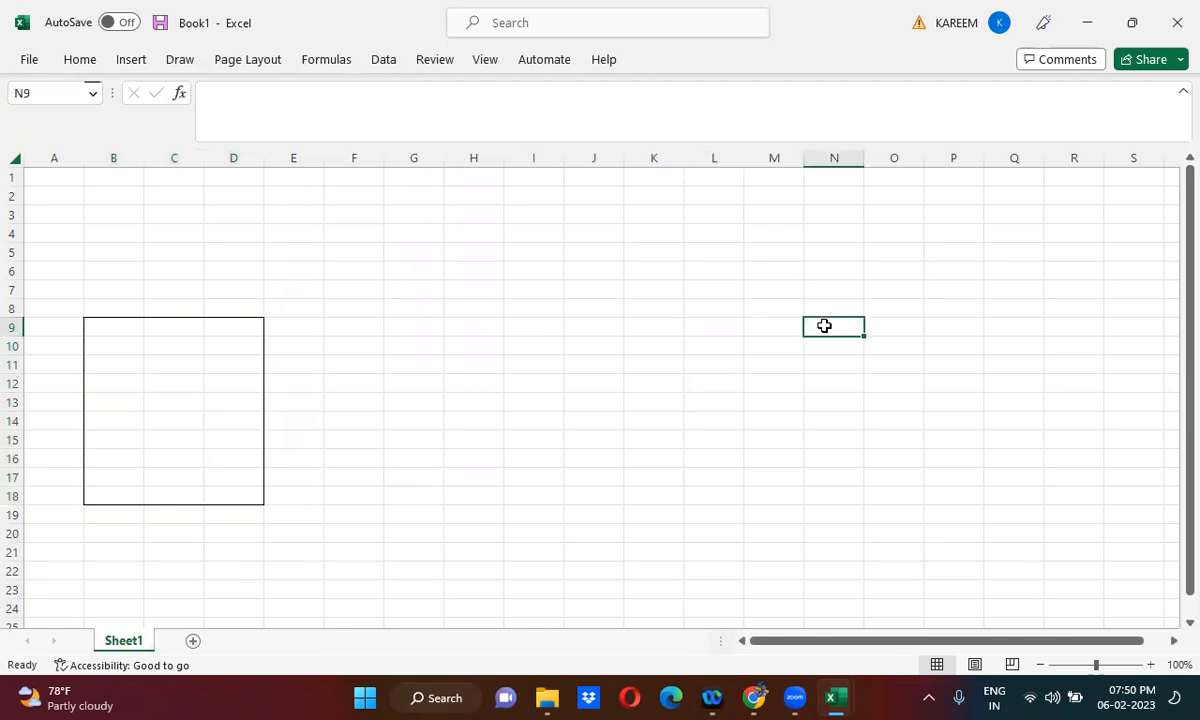
{"action": "key", "text": "shift+Right"}
{"action": "key", "text": "shift+Right"}
{"action": "key", "text": "shift+Right"}
{"action": "key", "text": "shift+Right"}
{"action": "key", "text": "shift+Down"}
{"action": "key", "text": "shift+Down"}
{"action": "key", "text": "shift+Left"}
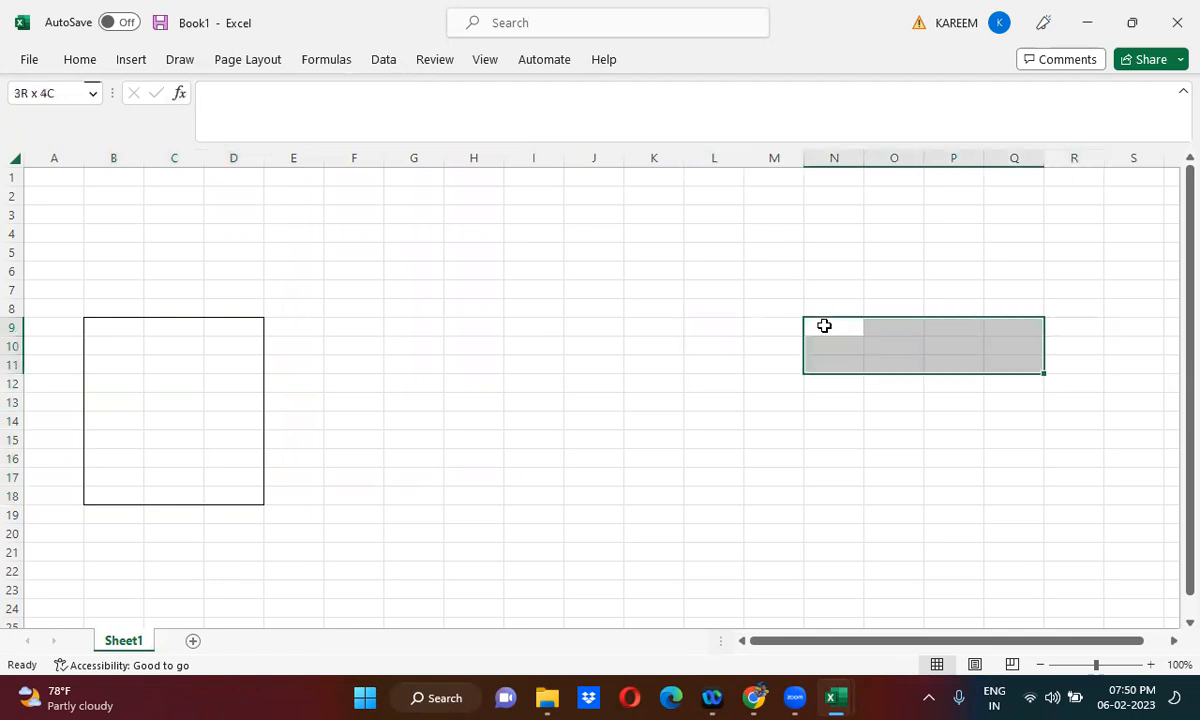
{"action": "key", "text": "shift+Down"}
{"action": "key", "text": "shift+Down"}
{"action": "key", "text": "shift+Down"}
{"action": "key", "text": "shift+Down"}
{"action": "key", "text": "shift+Down"}
{"action": "key", "text": "shift+Down"}
{"action": "key", "text": "shift+Down"}
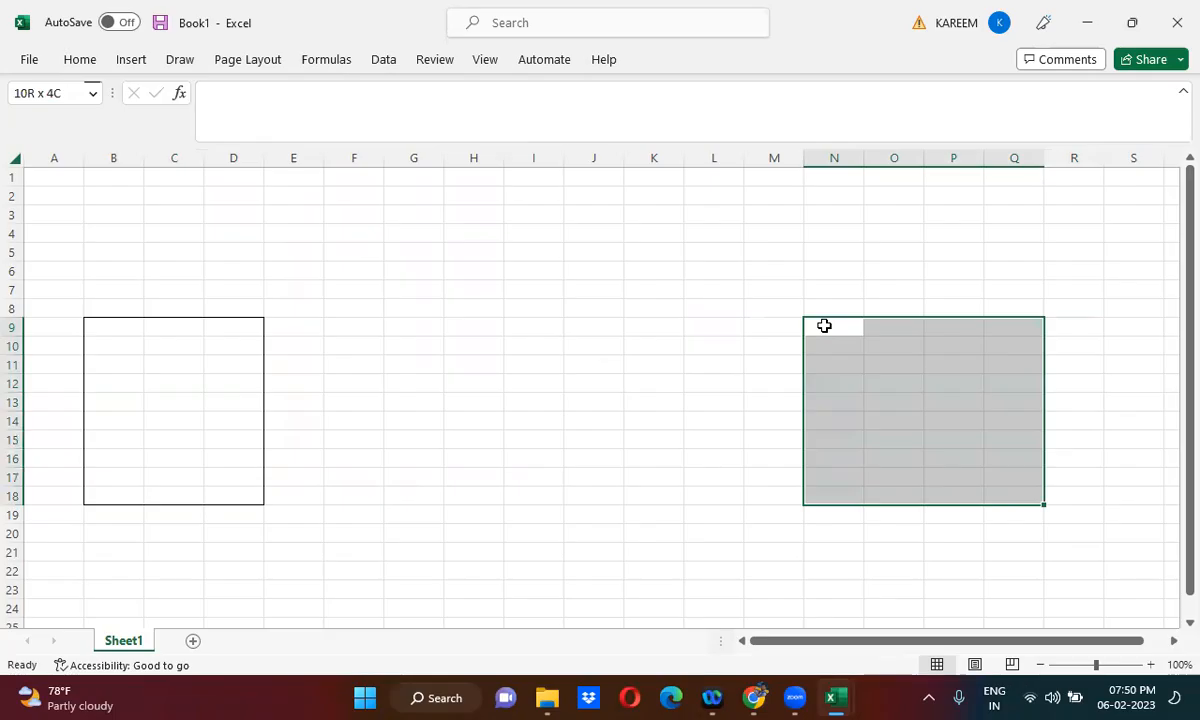
{"action": "right_click", "coordinate": [903, 356]}
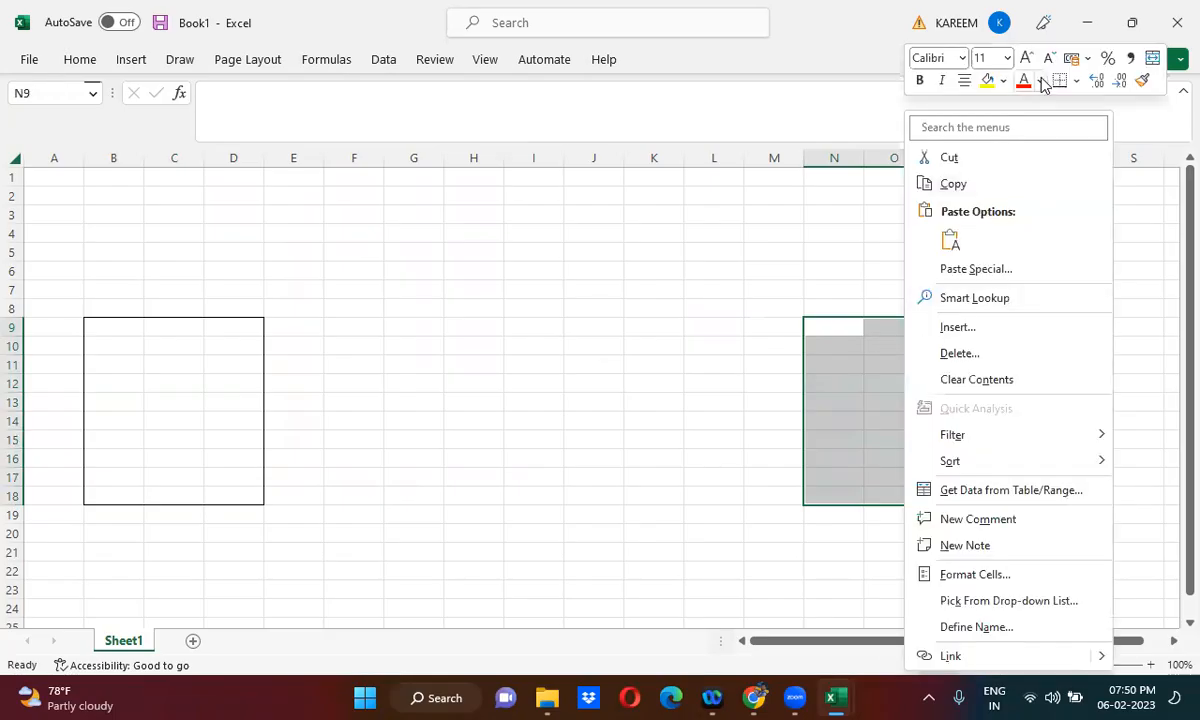
{"action": "left_click", "coordinate": [1076, 88]}
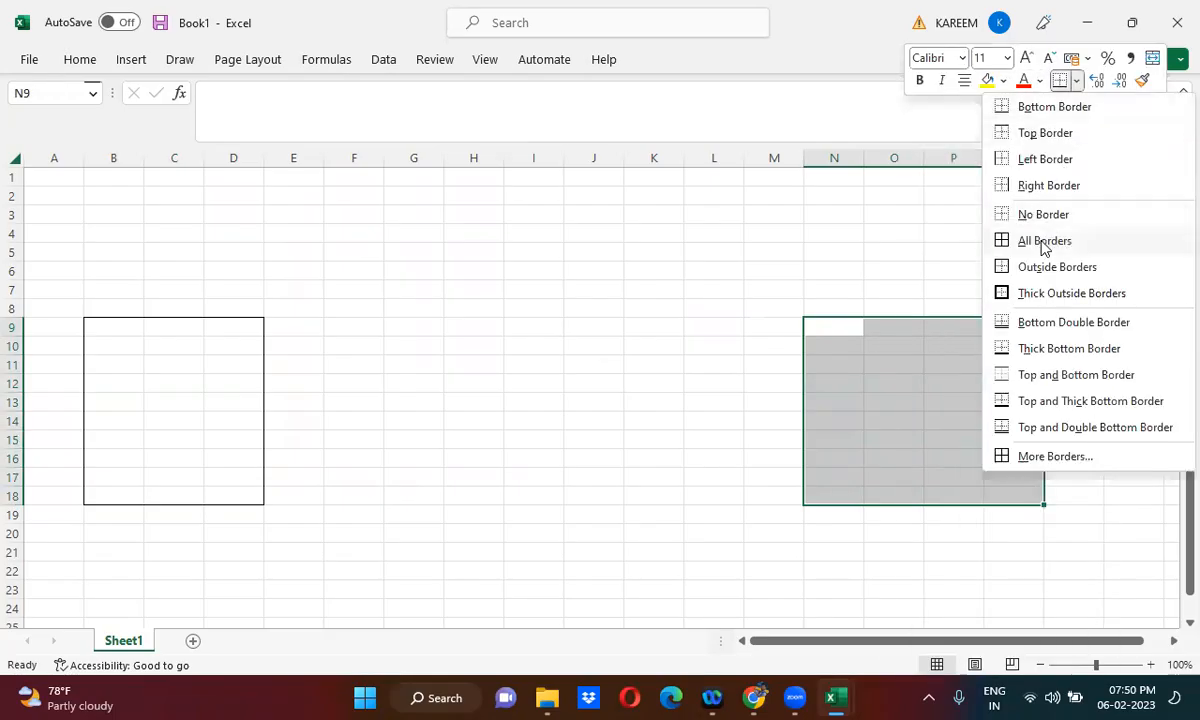
{"action": "left_click", "coordinate": [1034, 267]}
{"action": "left_click", "coordinate": [726, 347]}
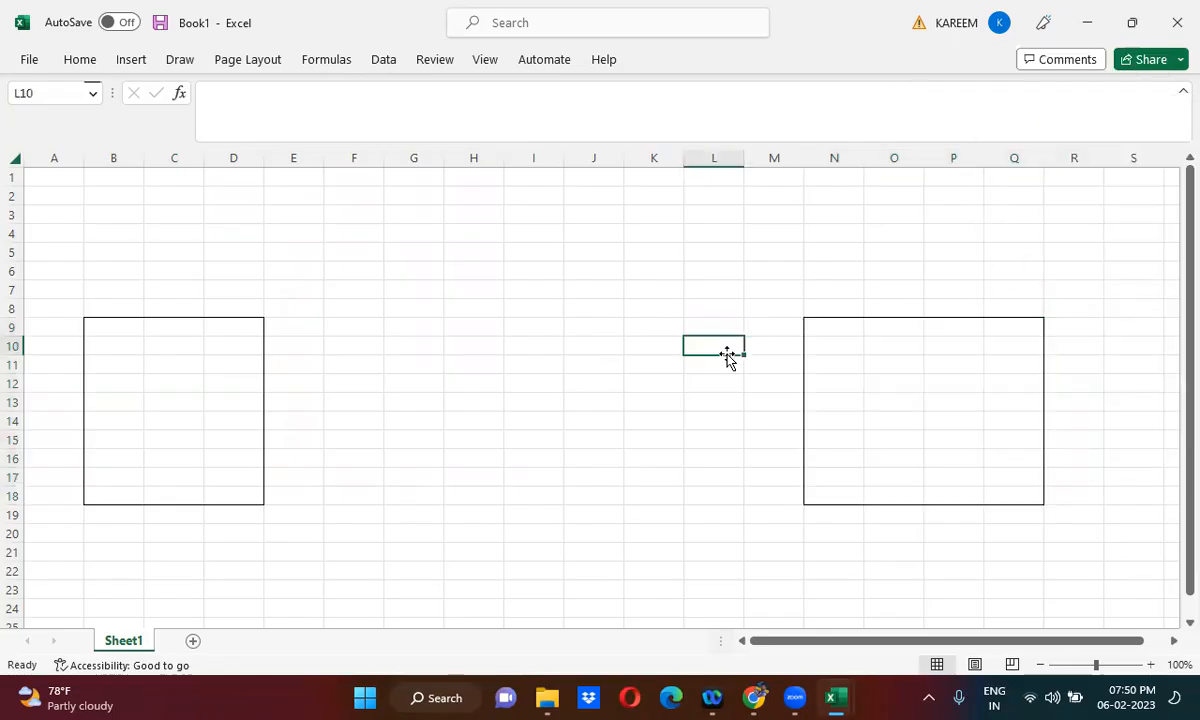
- Label the box at B9:D18 by entering Dev88924 in cell C13
{"action": "left_click", "coordinate": [150, 402]}
{"action": "type", "text": "Dev"}
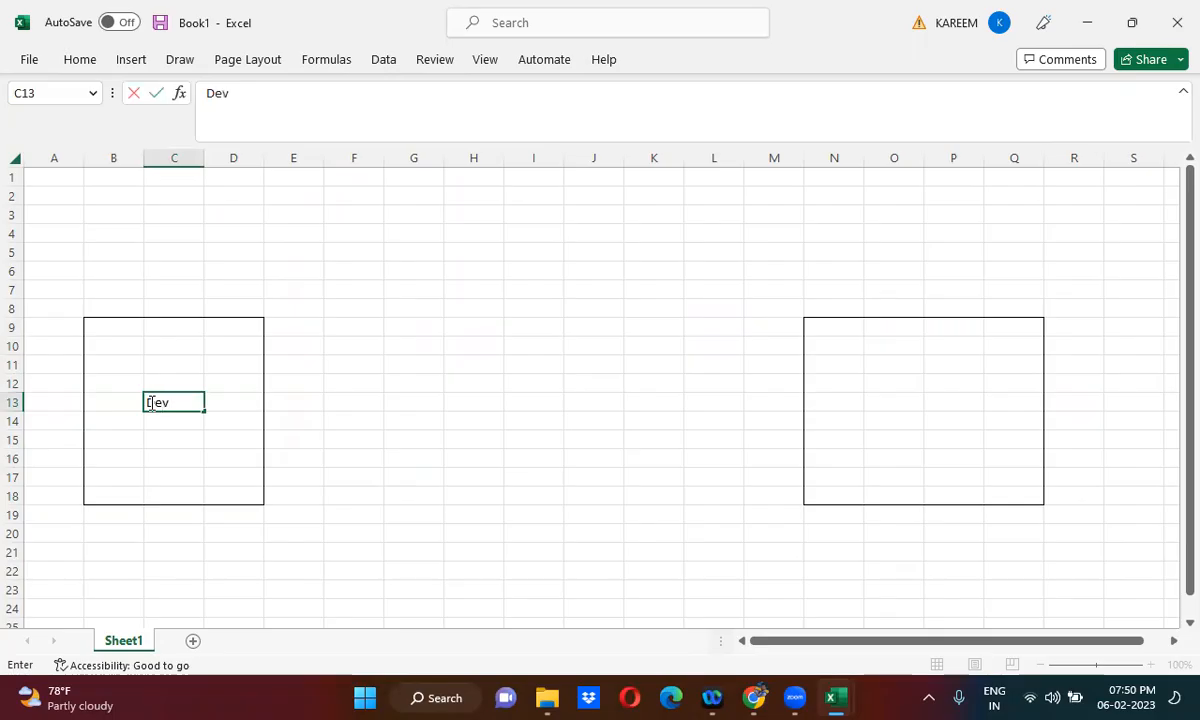
{"action": "type", "text": "88924"}
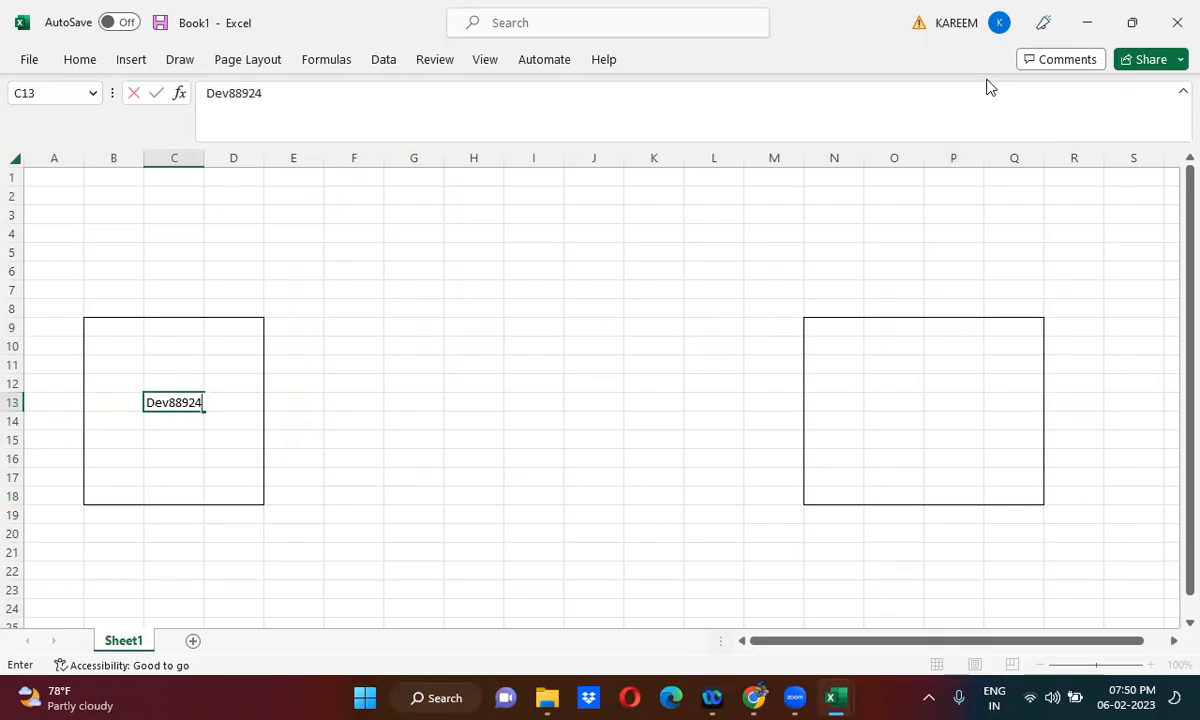
- Copy the instance name dev136756 from the ServiceNow address in Chrome and paste it into cell O13 of Excel's Book1
{"action": "left_click", "coordinate": [1089, 16]}
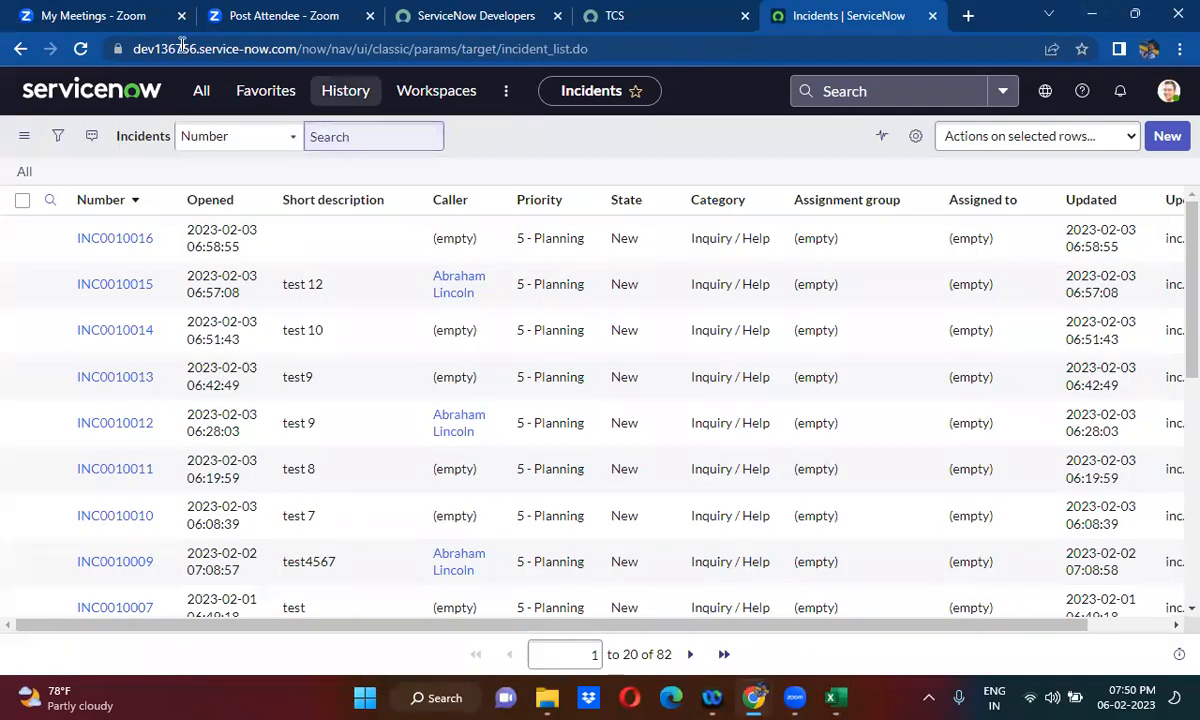
{"action": "left_click_drag", "start_coordinate": [193, 50], "coordinate": [134, 50]}
{"action": "key", "text": "shift+Right"}
{"action": "key", "text": "ctrl+c"}
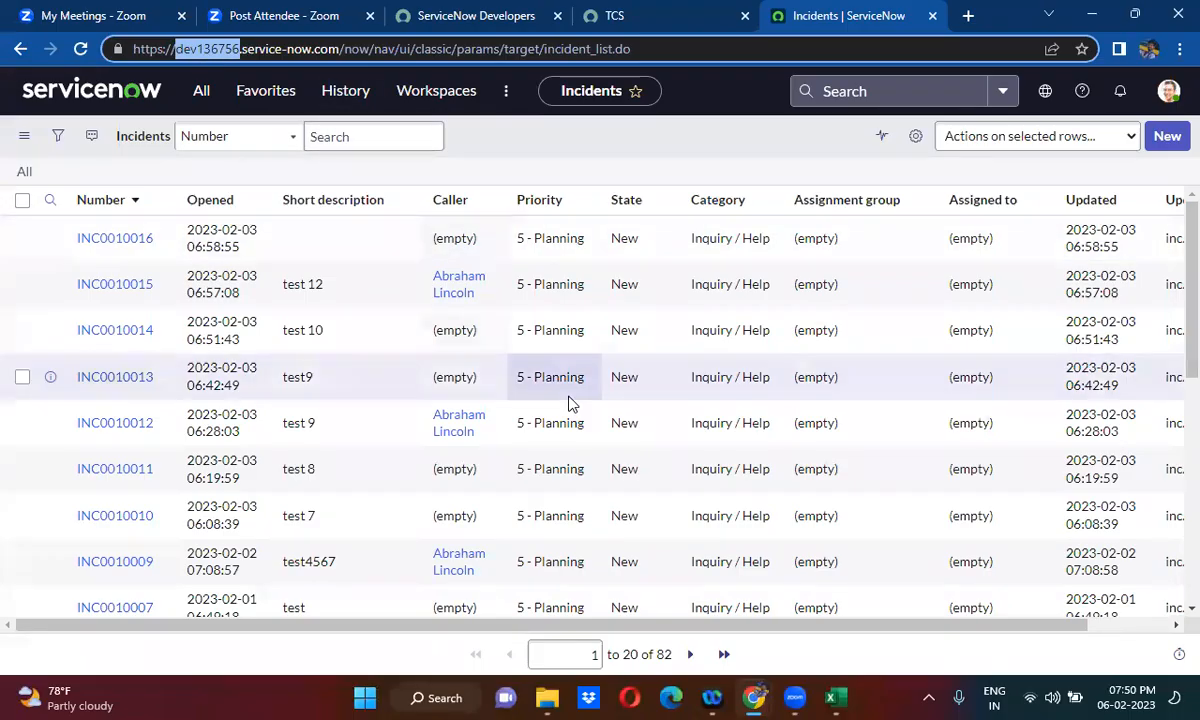
{"action": "mouse_move", "coordinate": [822, 697]}
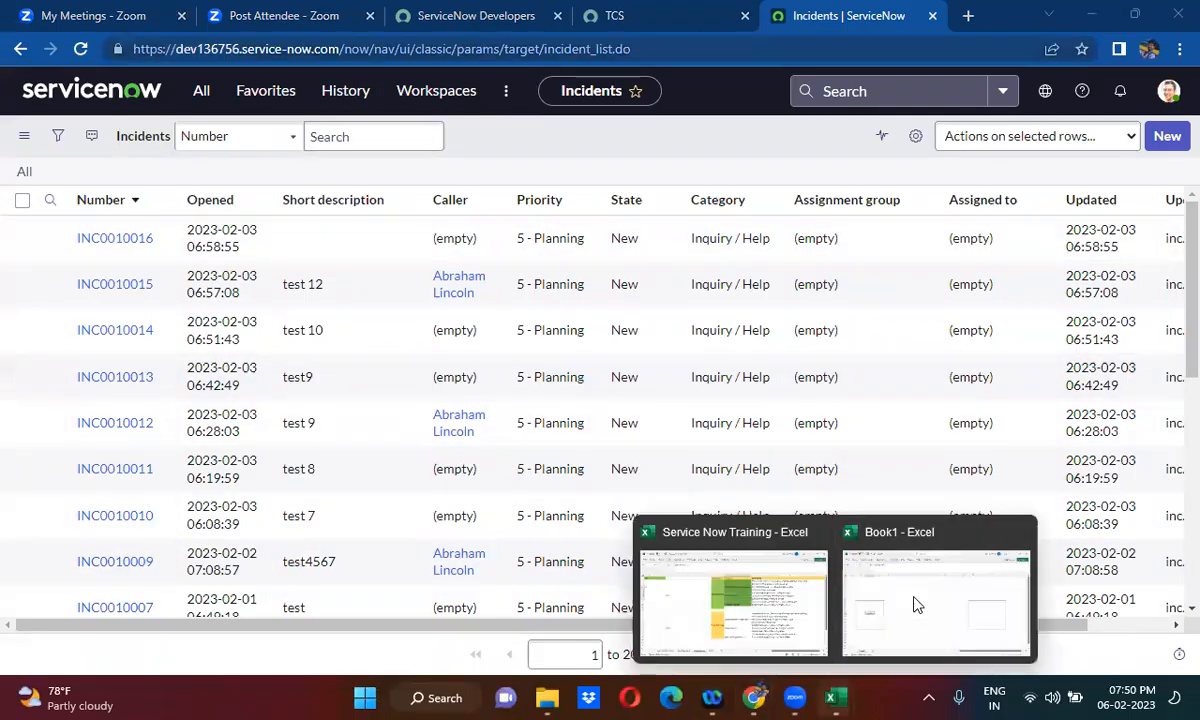
{"action": "left_click", "coordinate": [913, 604]}
{"action": "left_click", "coordinate": [882, 407]}
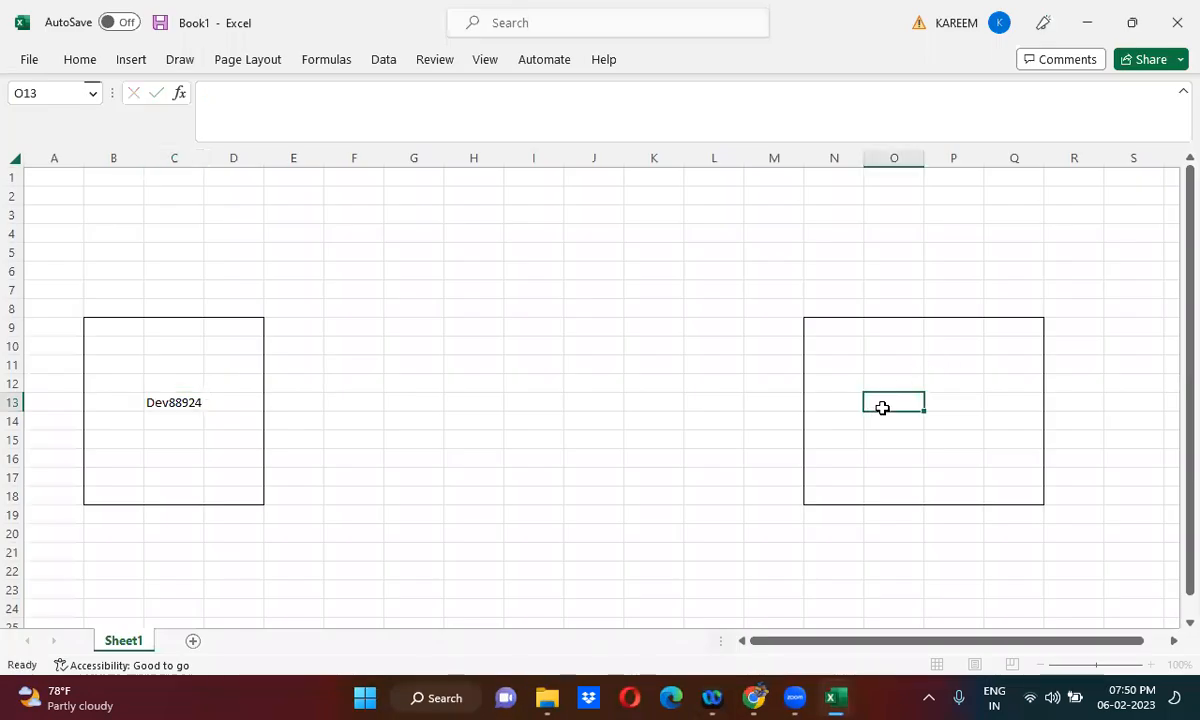
{"action": "key", "text": "ctrl+v"}
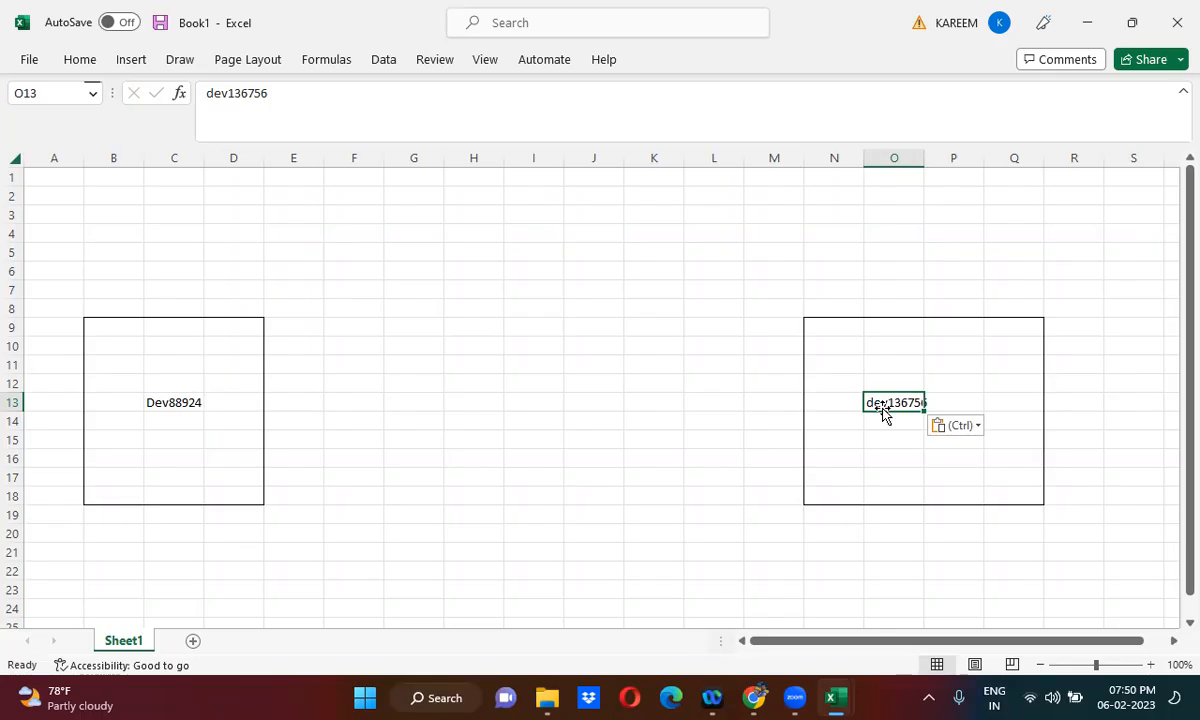
- Enter Table API in cell I13 between the two instance boxes
{"action": "left_click", "coordinate": [515, 398]}
{"action": "type", "text": "Table"}
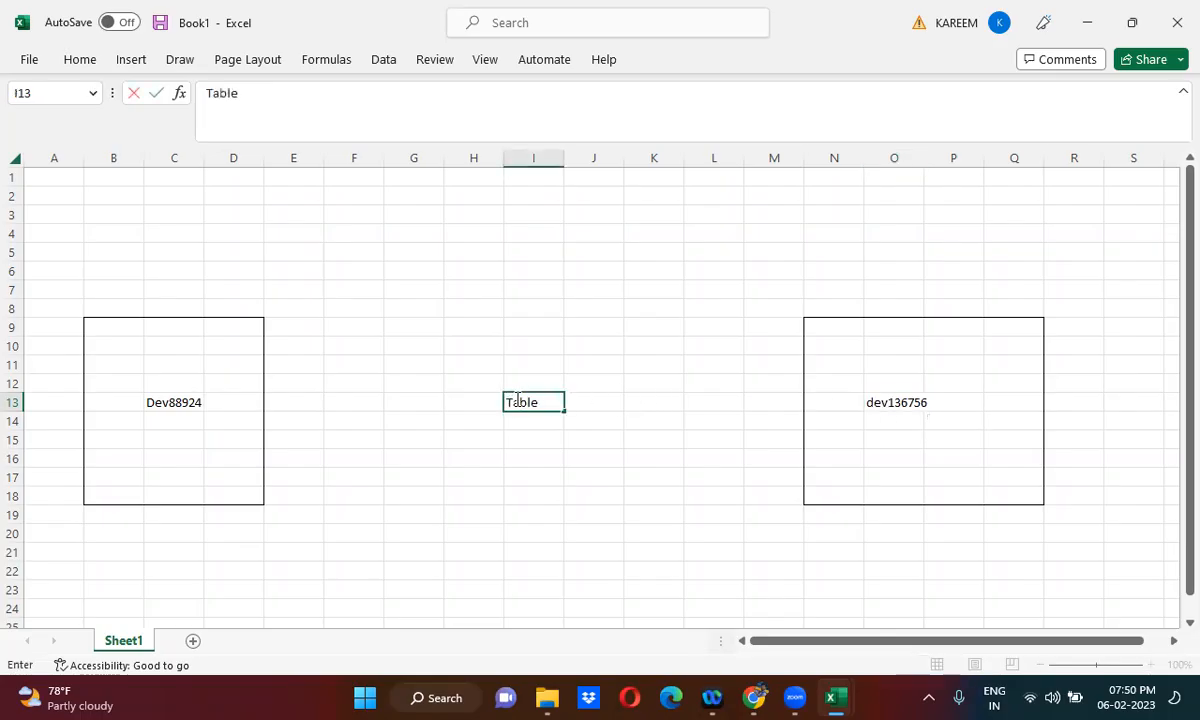
{"action": "type", "text": " API"}
{"action": "left_click", "coordinate": [170, 427]}
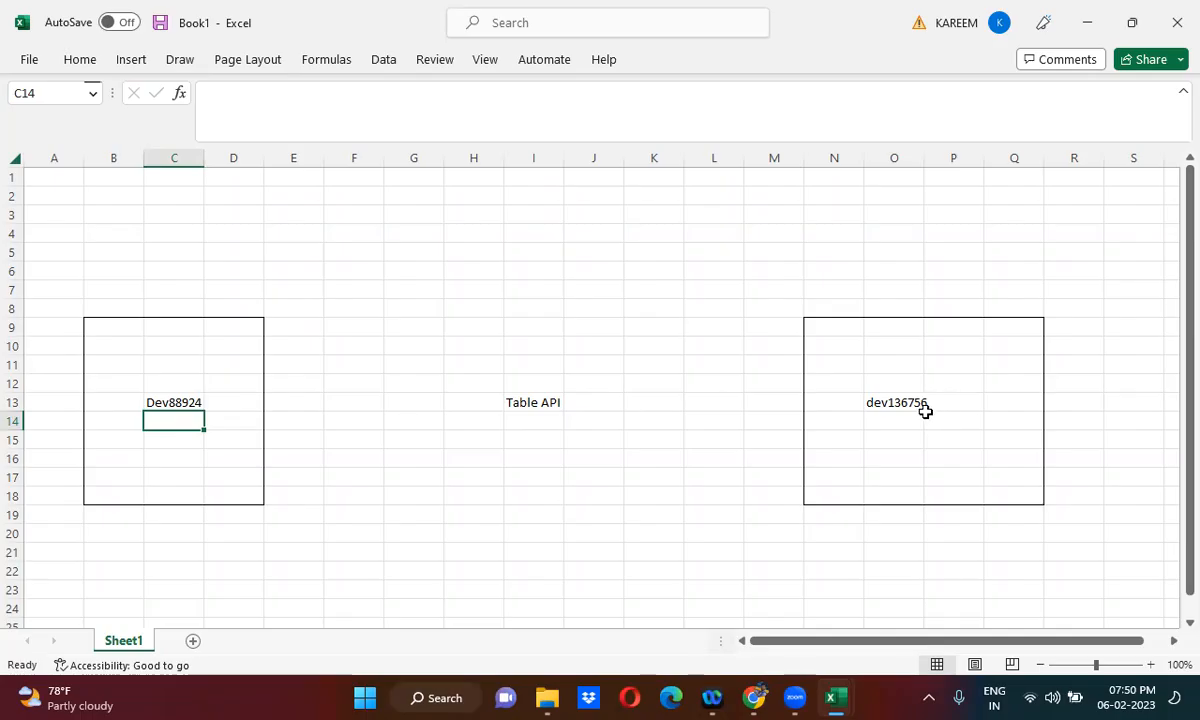
- Replace the word Table in cell I13 so that the text reads Import Set API
{"action": "left_click", "coordinate": [537, 401]}
{"action": "double_click", "coordinate": [533, 402]}
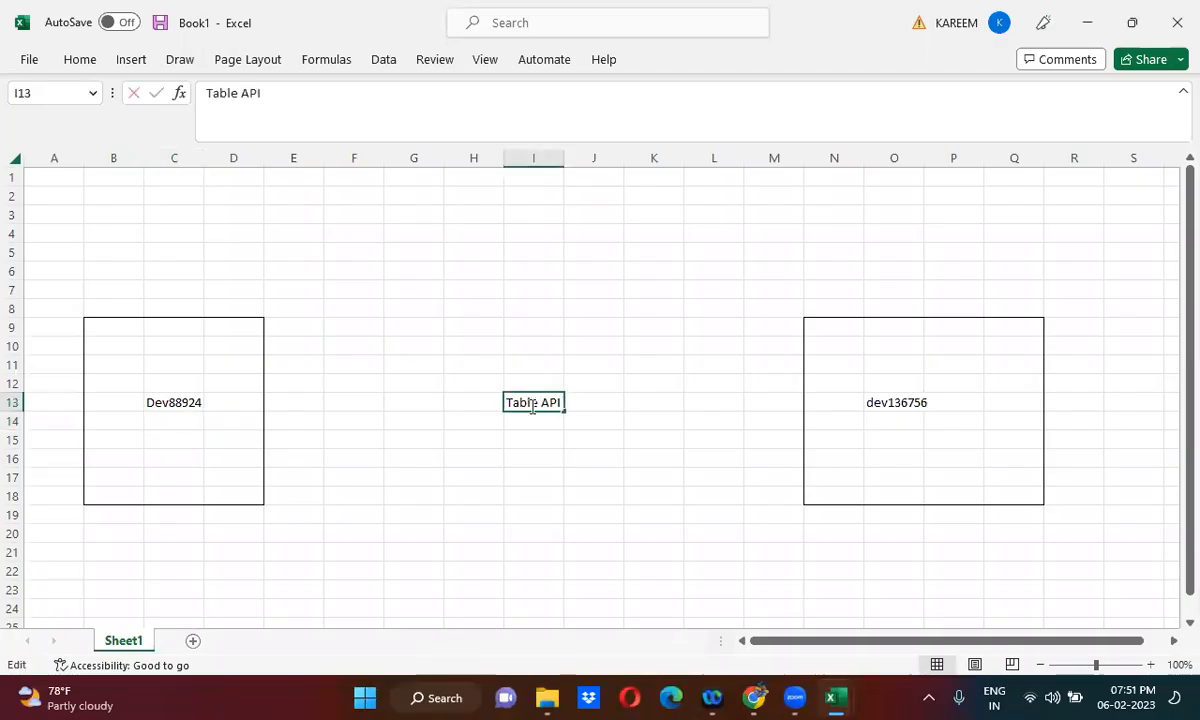
{"action": "double_click", "coordinate": [531, 404]}
{"action": "type", "text": "Import Set"}
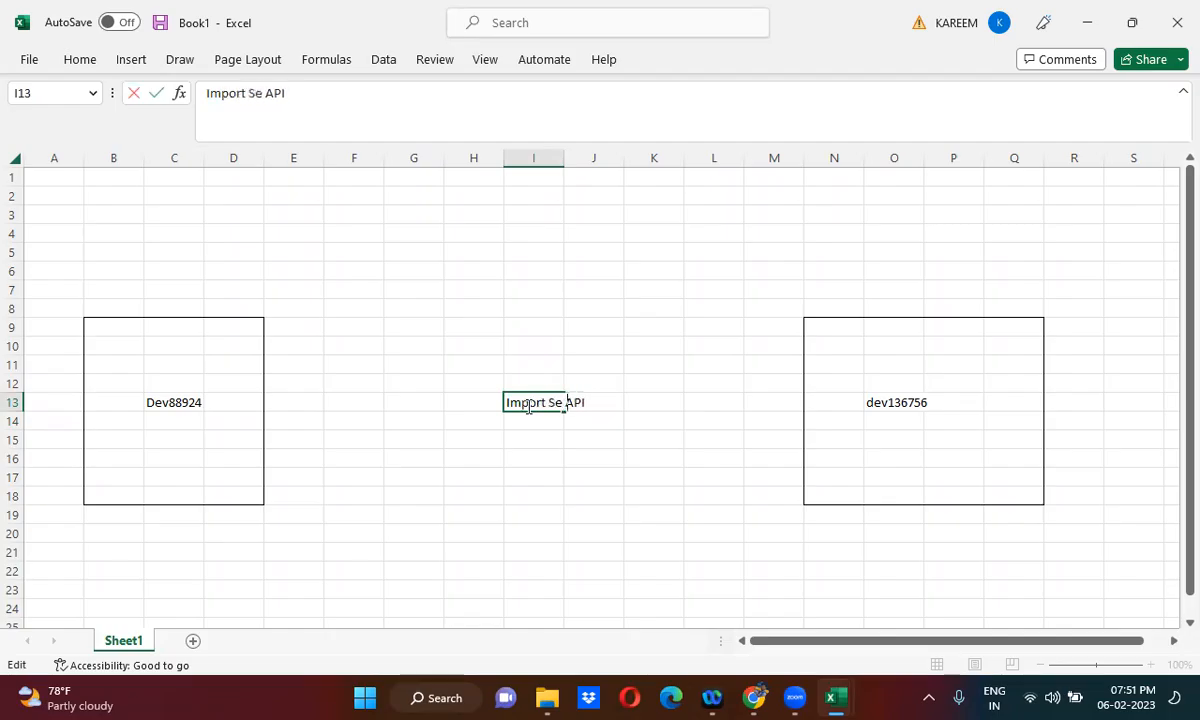
{"action": "left_click", "coordinate": [665, 405]}
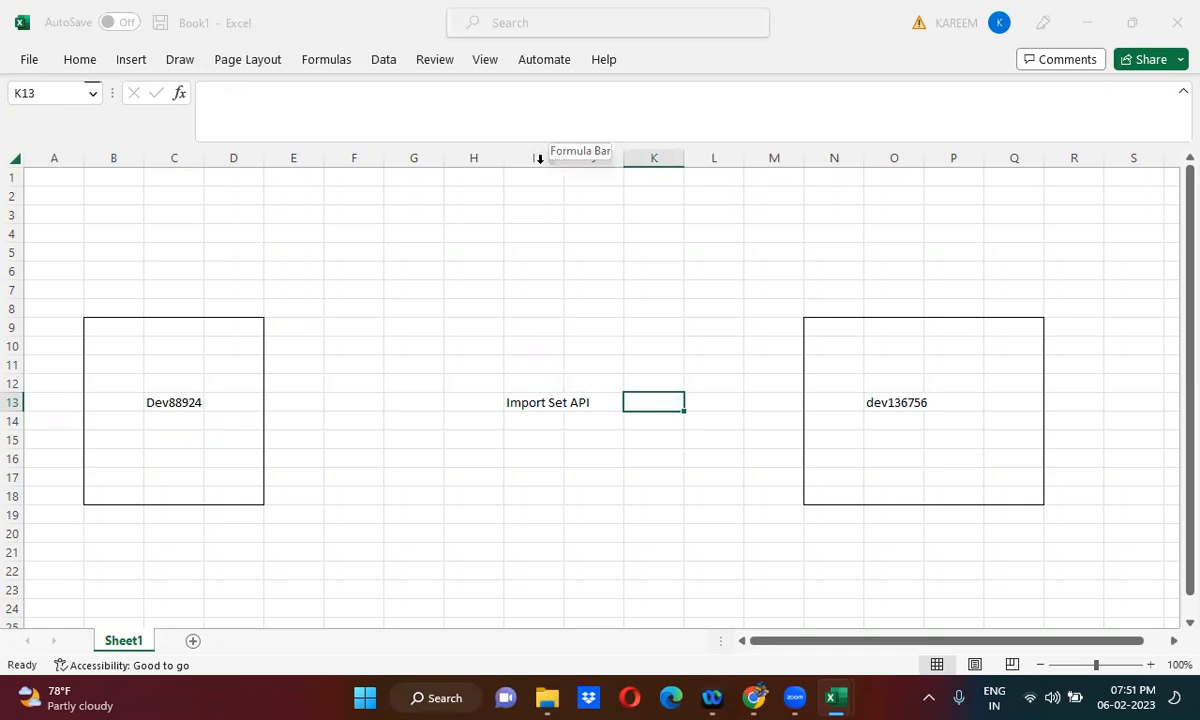
- Autofit the width of column I to its text
{"action": "left_click", "coordinate": [536, 157]}
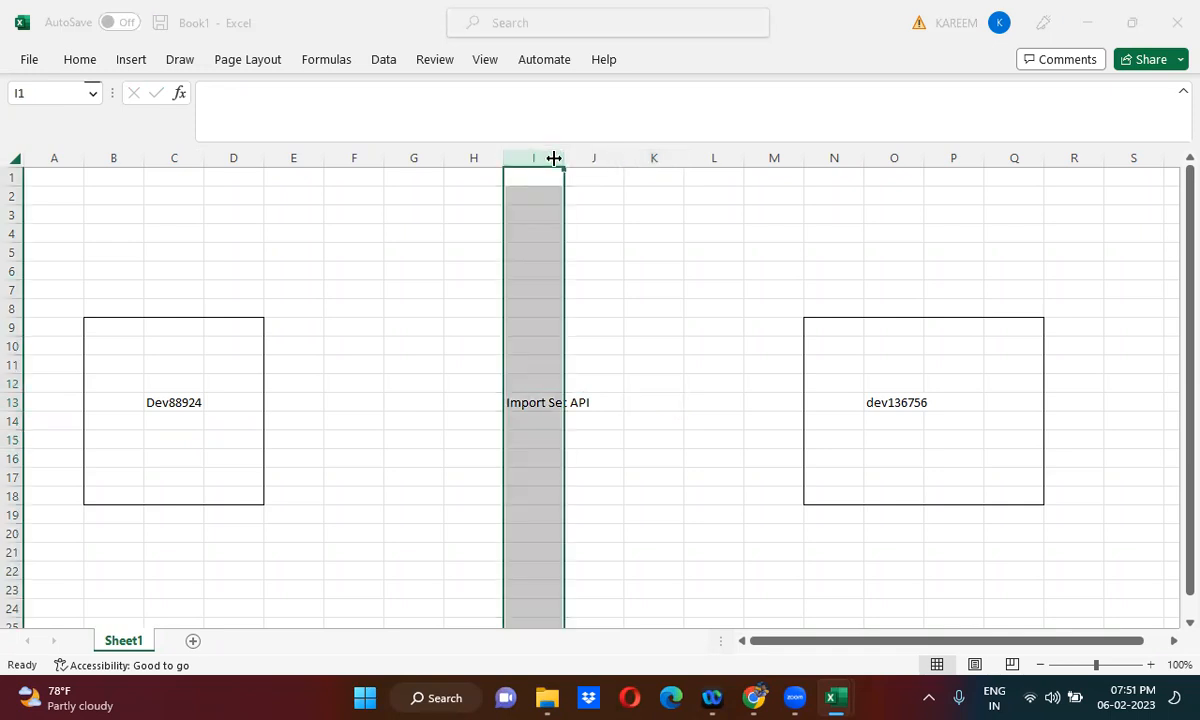
{"action": "double_click", "coordinate": [563, 157]}
{"action": "left_click", "coordinate": [676, 283]}
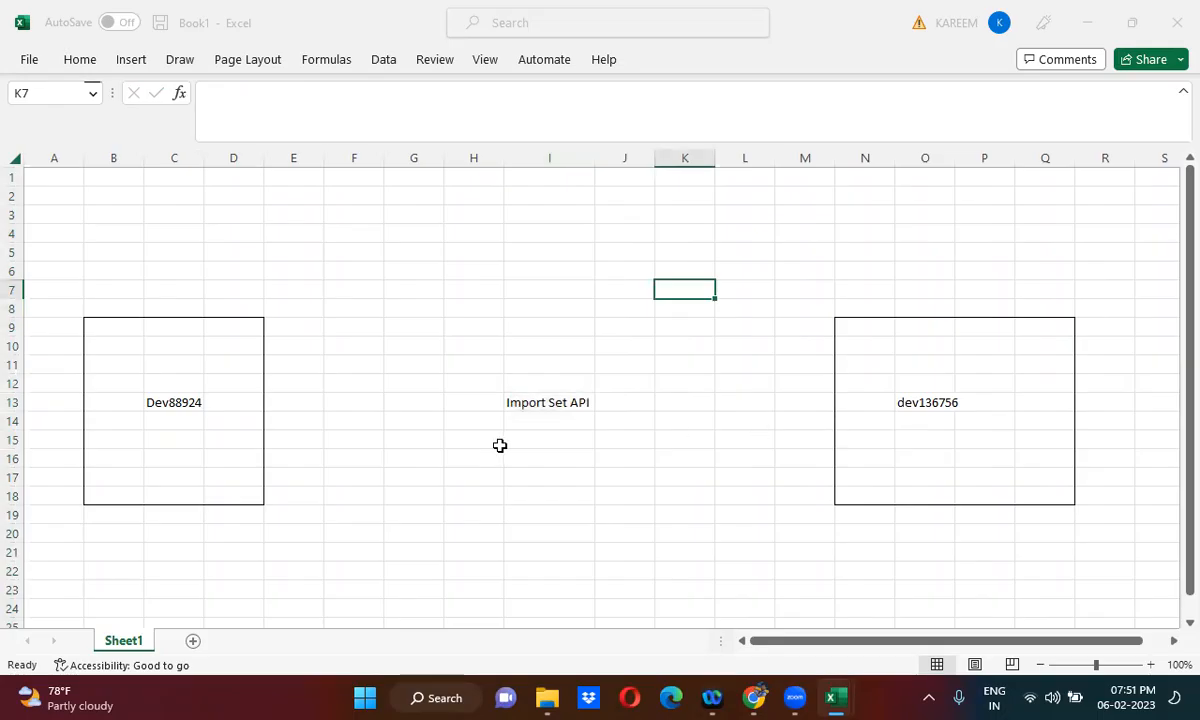
{"action": "left_click", "coordinate": [173, 440]}
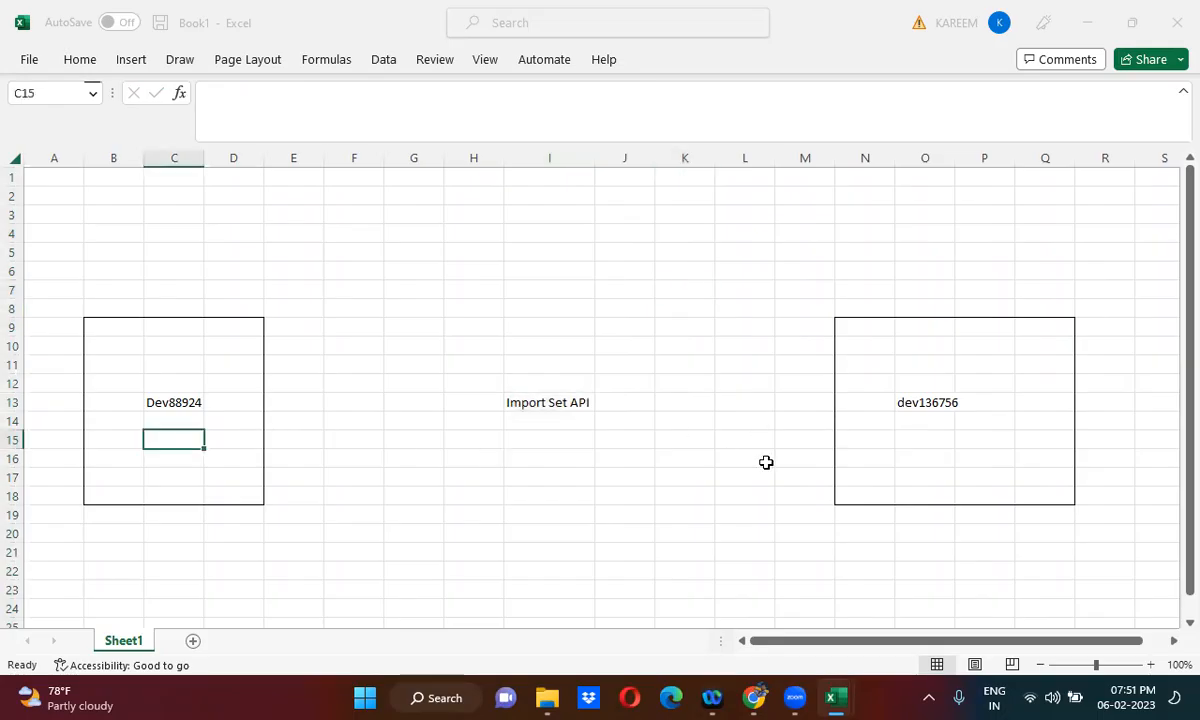
{"action": "left_click", "coordinate": [857, 437]}
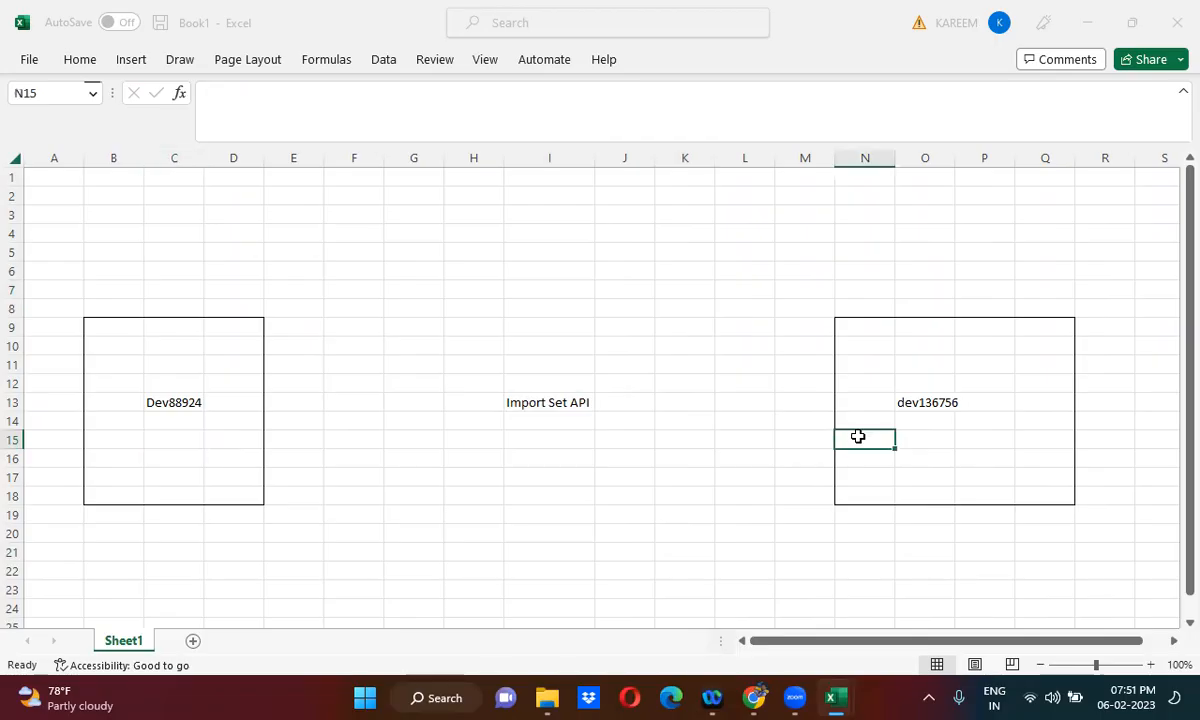
{"action": "key", "text": "ctrl+Right"}
{"action": "key", "text": "ctrl+Down"}
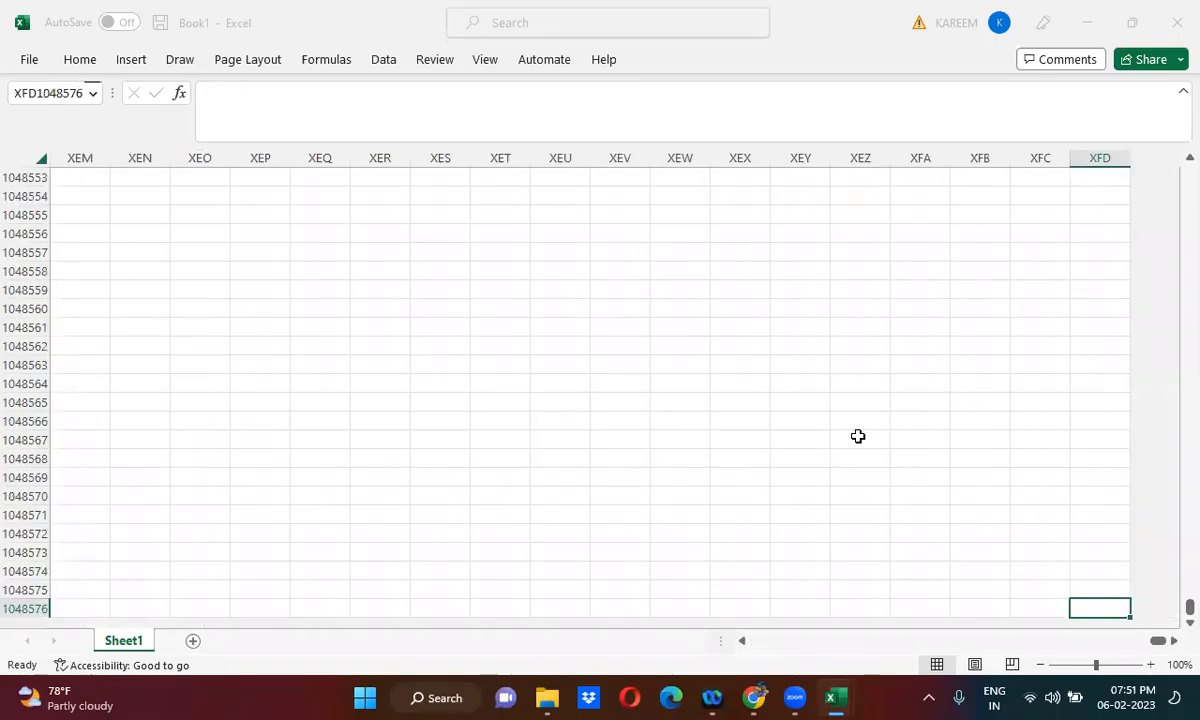
{"action": "left_click_drag", "start_coordinate": [1158, 641], "coordinate": [5, 650]}
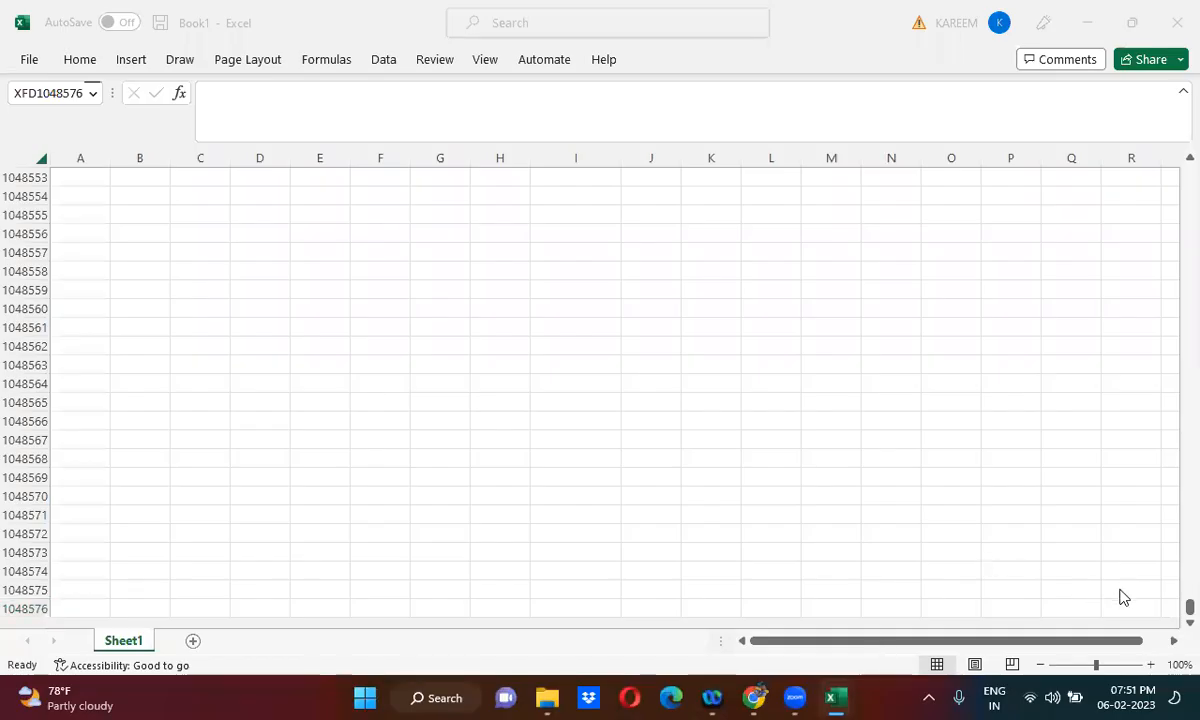
{"action": "left_click", "coordinate": [1171, 607]}
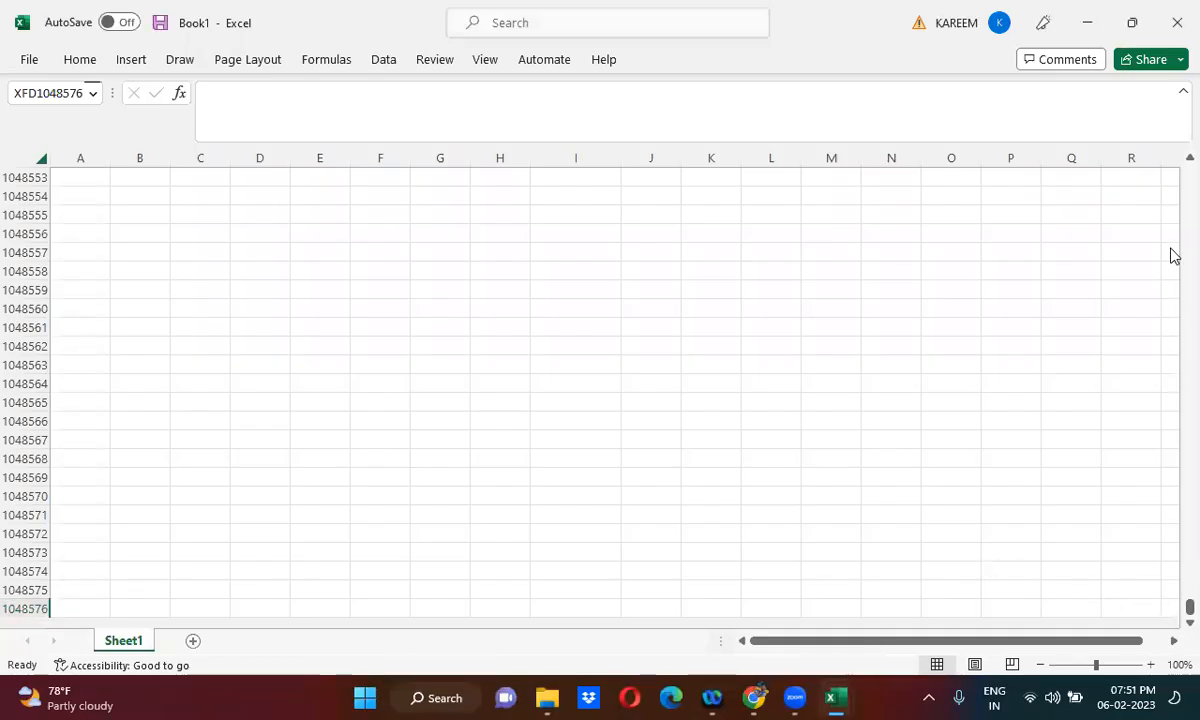
{"action": "left_click_drag", "start_coordinate": [1184, 607], "coordinate": [1165, 161]}
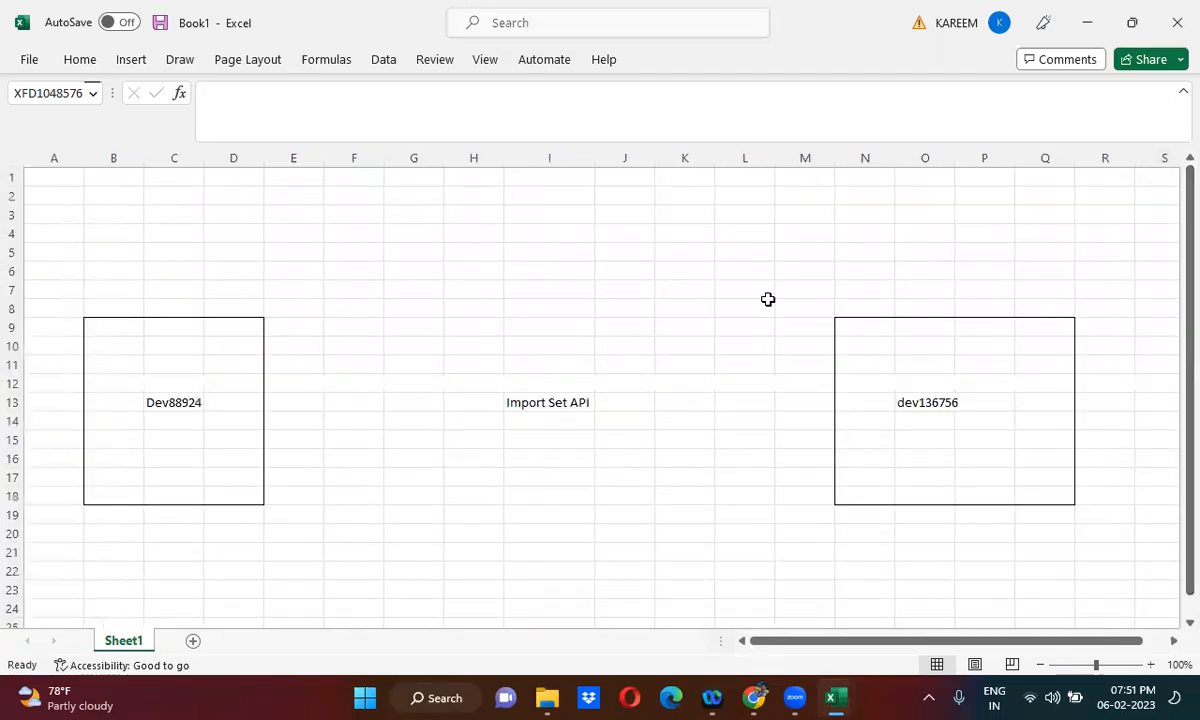
{"action": "left_click", "coordinate": [856, 395]}
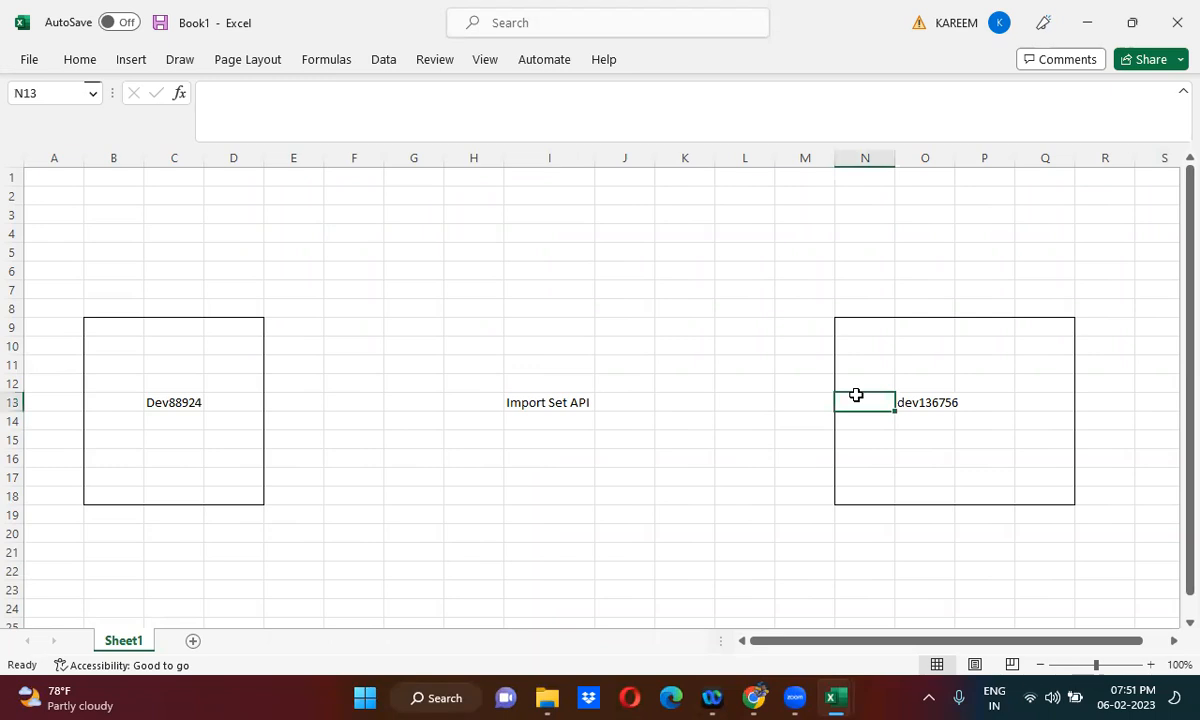
{"action": "key", "text": "shift+Right"}
{"action": "key", "text": "shift+Down"}
{"action": "key", "text": "shift+Down"}
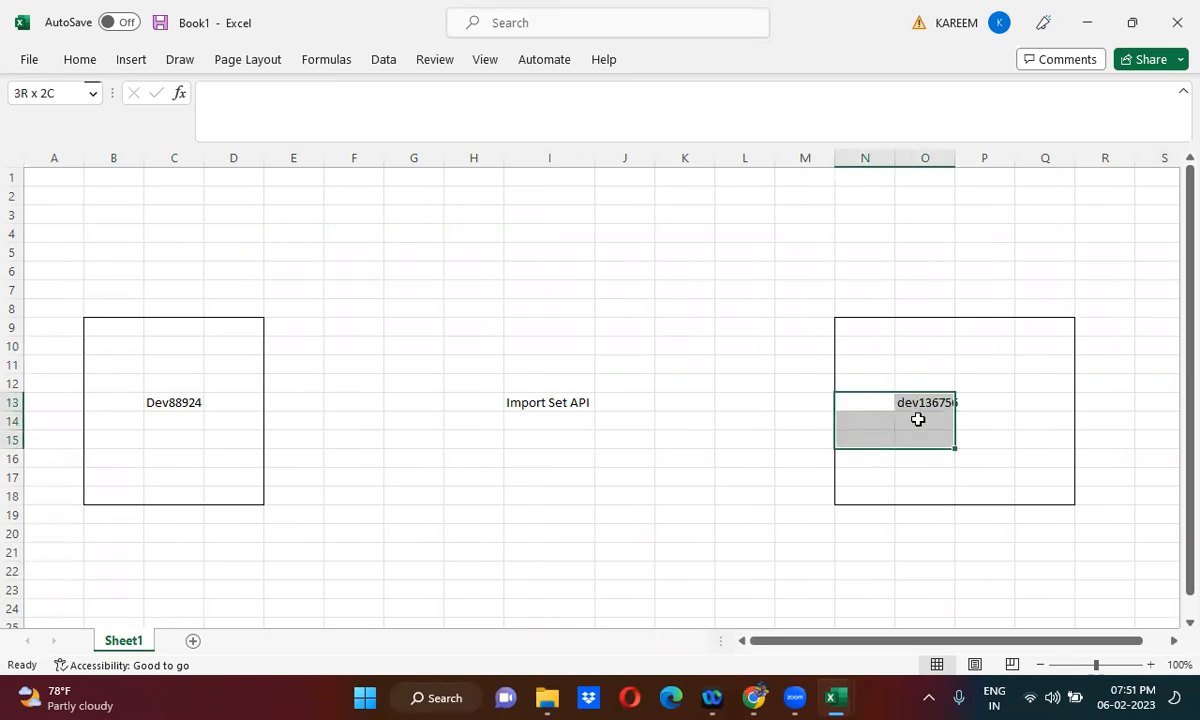
- Apply All Borders to cells N13:N16 along the inner left edge of the dev136756 box
{"action": "left_click", "coordinate": [864, 401]}
{"action": "key", "text": "shift+Down"}
{"action": "key", "text": "shift+Down"}
{"action": "key", "text": "shift+Down"}
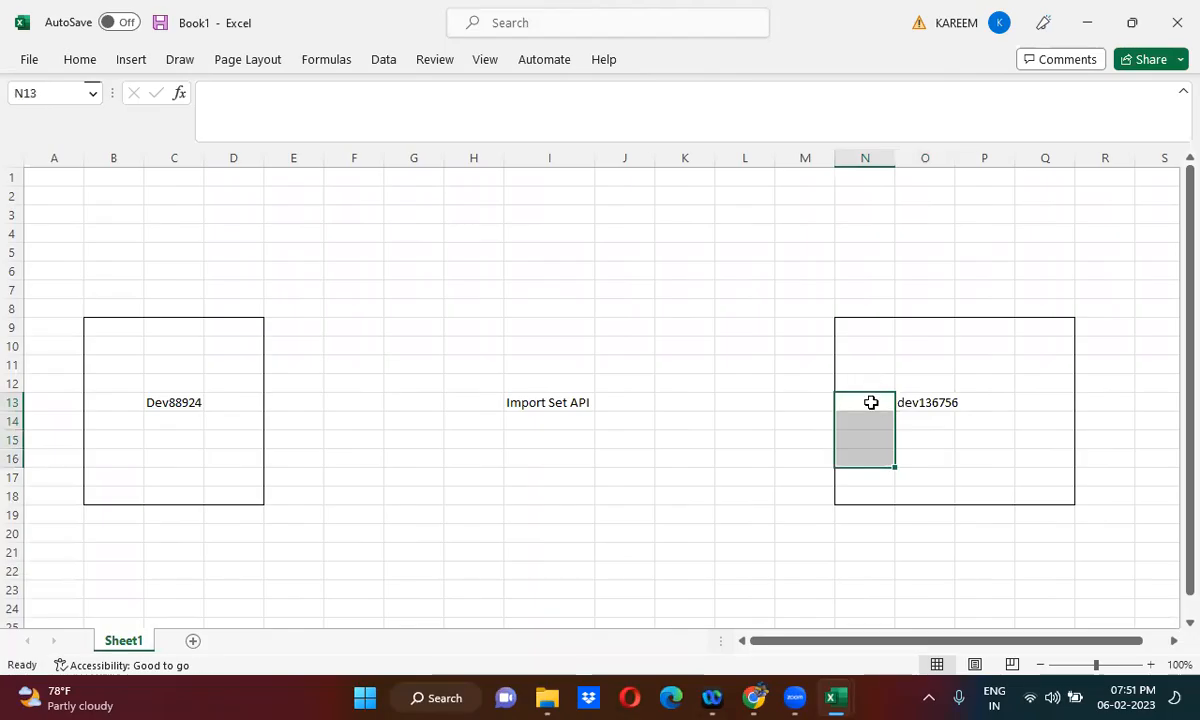
{"action": "right_click", "coordinate": [871, 402]}
{"action": "left_click", "coordinate": [1045, 84]}
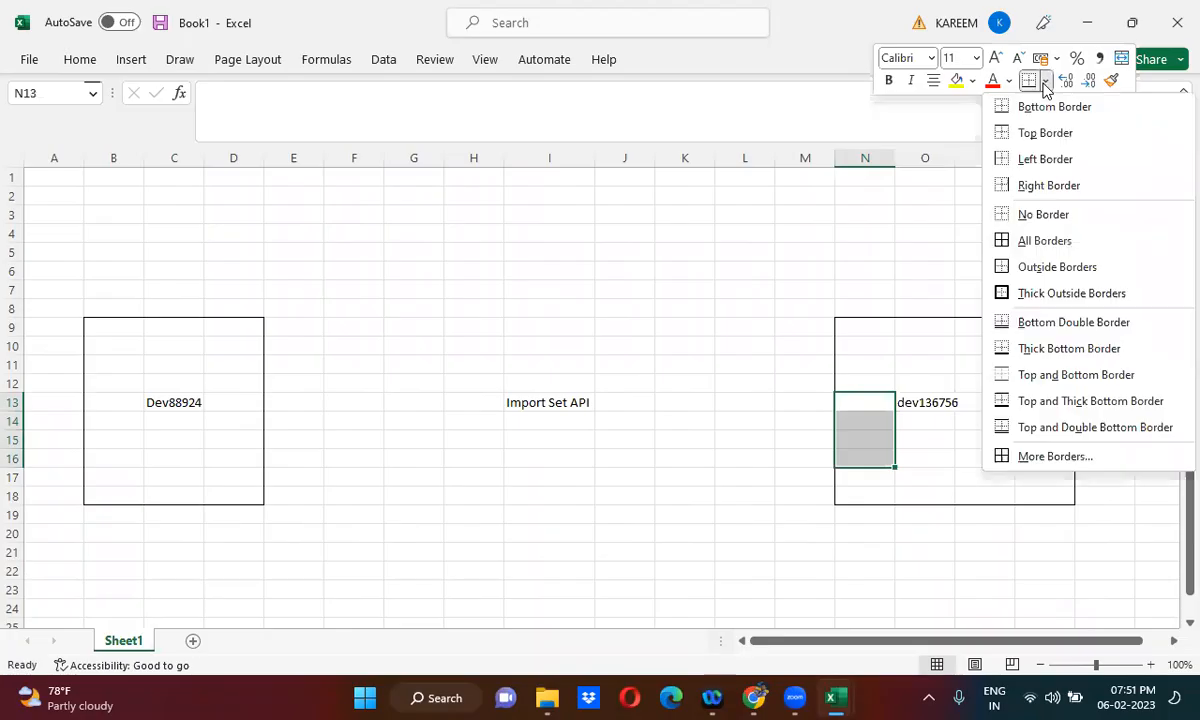
{"action": "left_click", "coordinate": [1025, 249]}
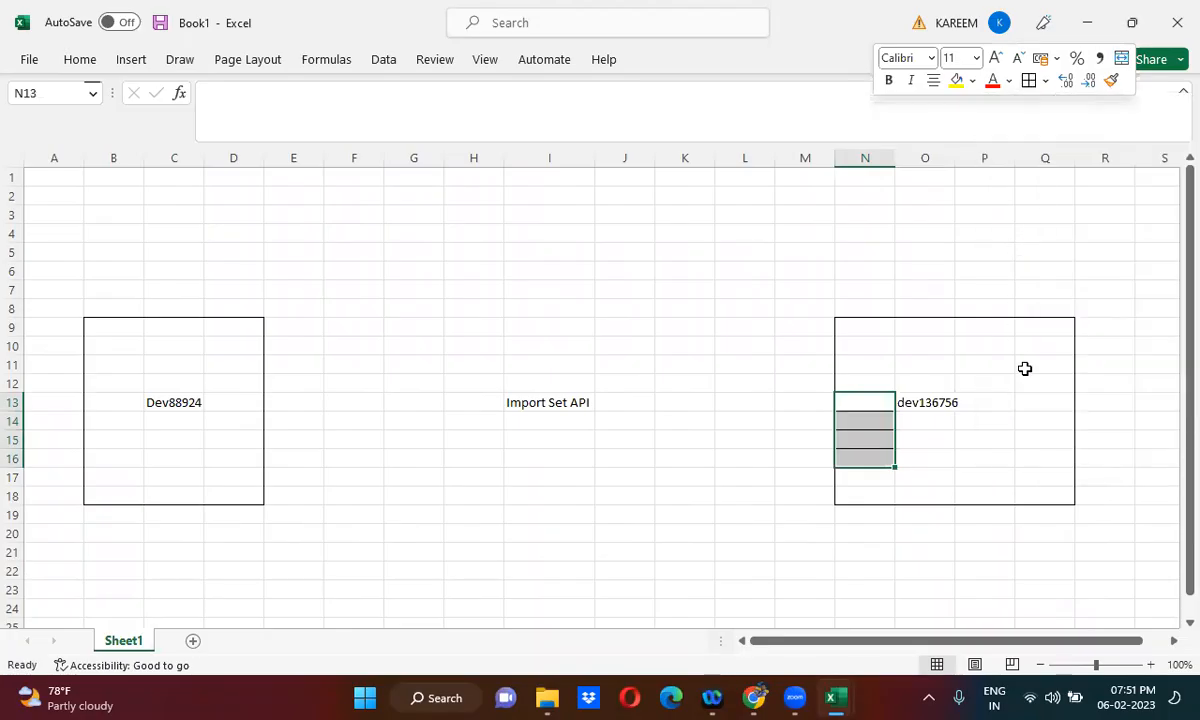
- Apply All Borders to cells Q13:Q16 along the inner right edge of the dev136756 box
{"action": "left_click", "coordinate": [1021, 401]}
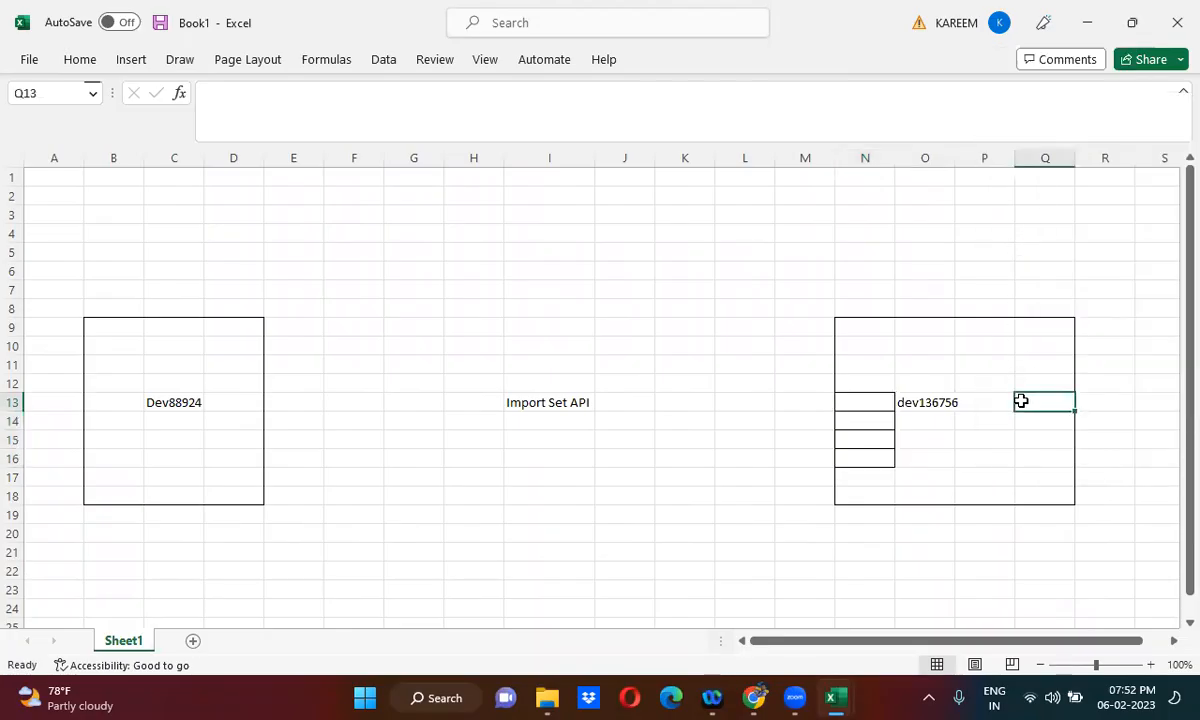
{"action": "key", "text": "shift+Down"}
{"action": "key", "text": "shift+Down"}
{"action": "key", "text": "shift+Down"}
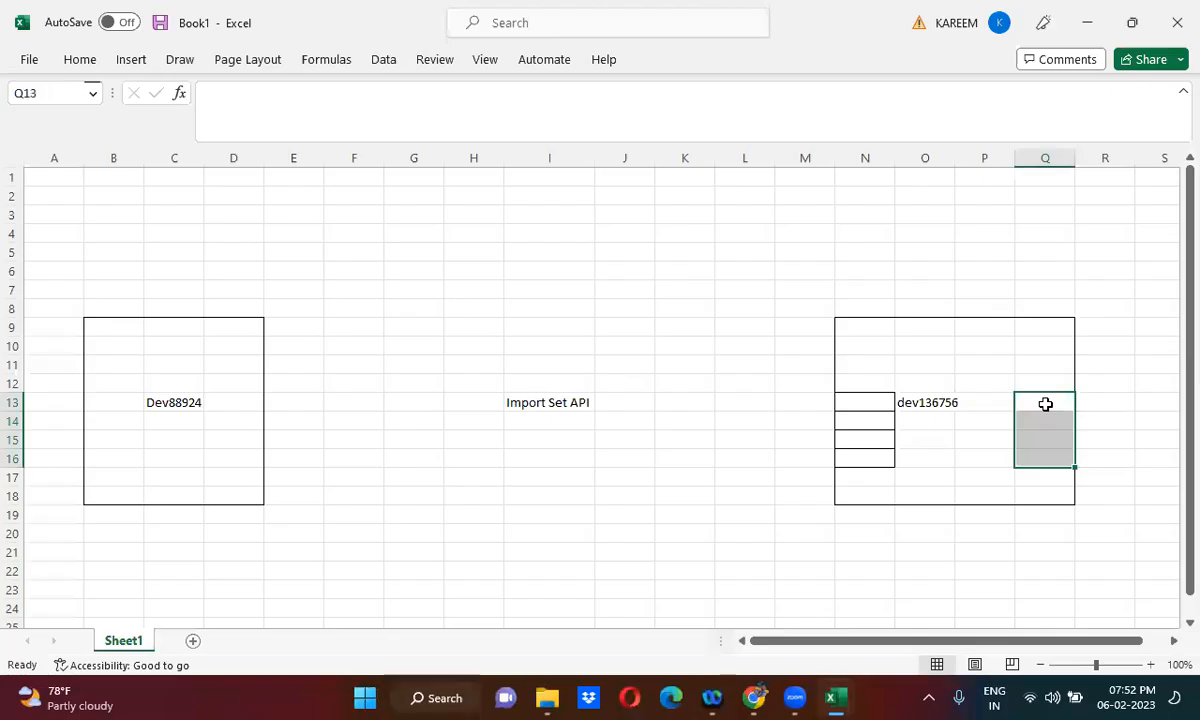
{"action": "right_click", "coordinate": [1045, 403]}
{"action": "left_click", "coordinate": [955, 80]}
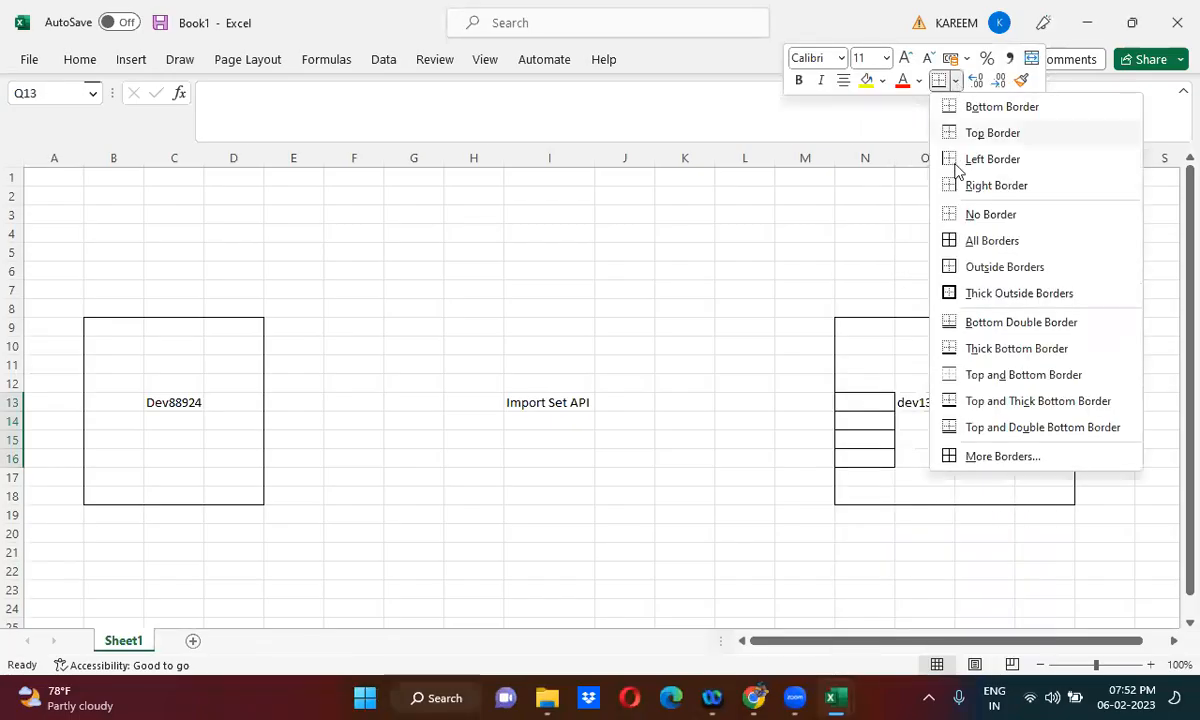
{"action": "left_click", "coordinate": [982, 241]}
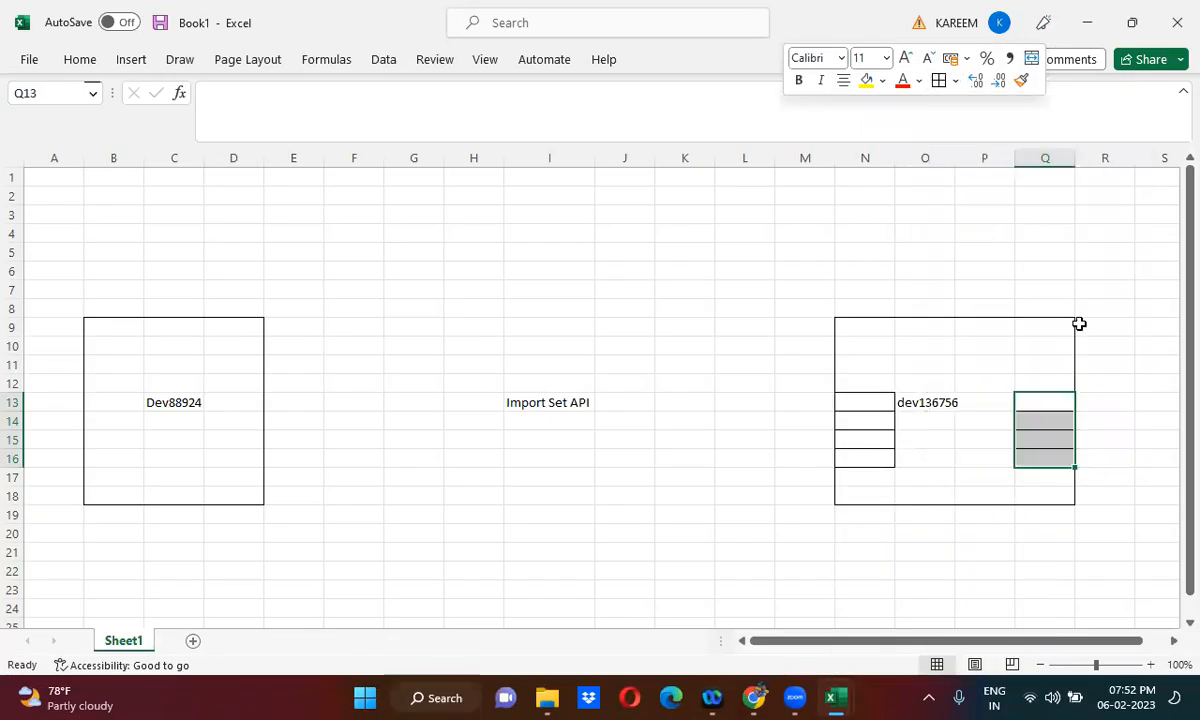
{"action": "left_click", "coordinate": [1105, 378]}
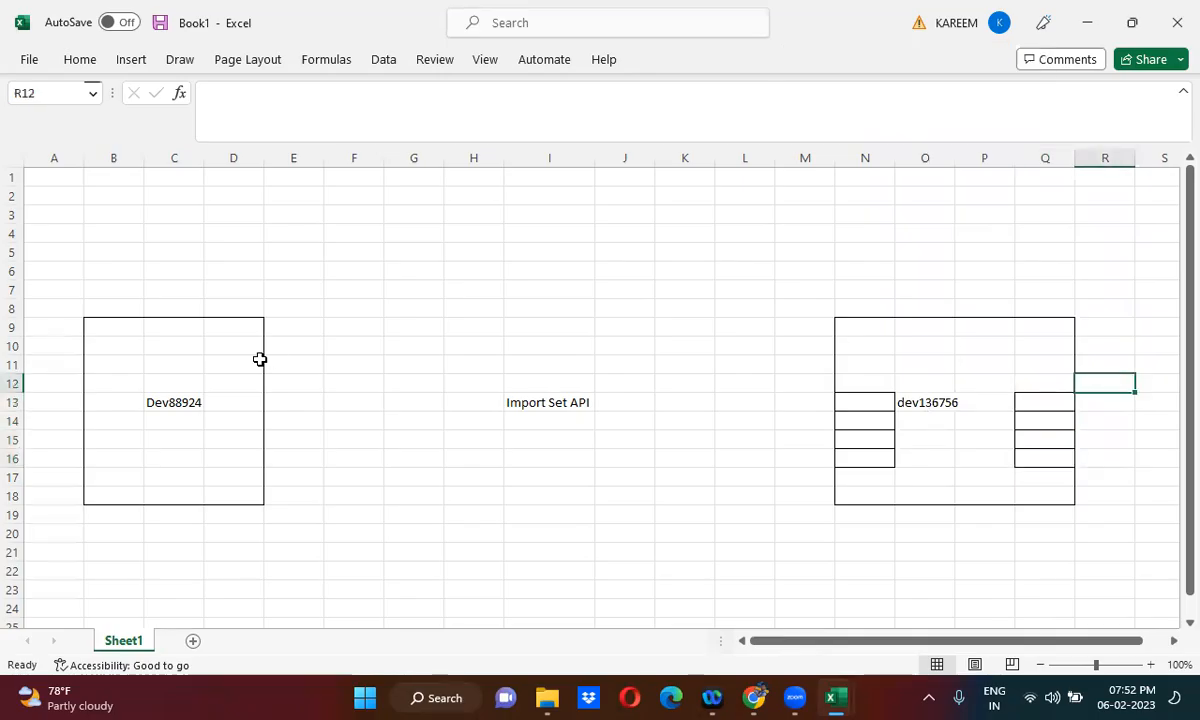
{"action": "left_click", "coordinate": [177, 428]}
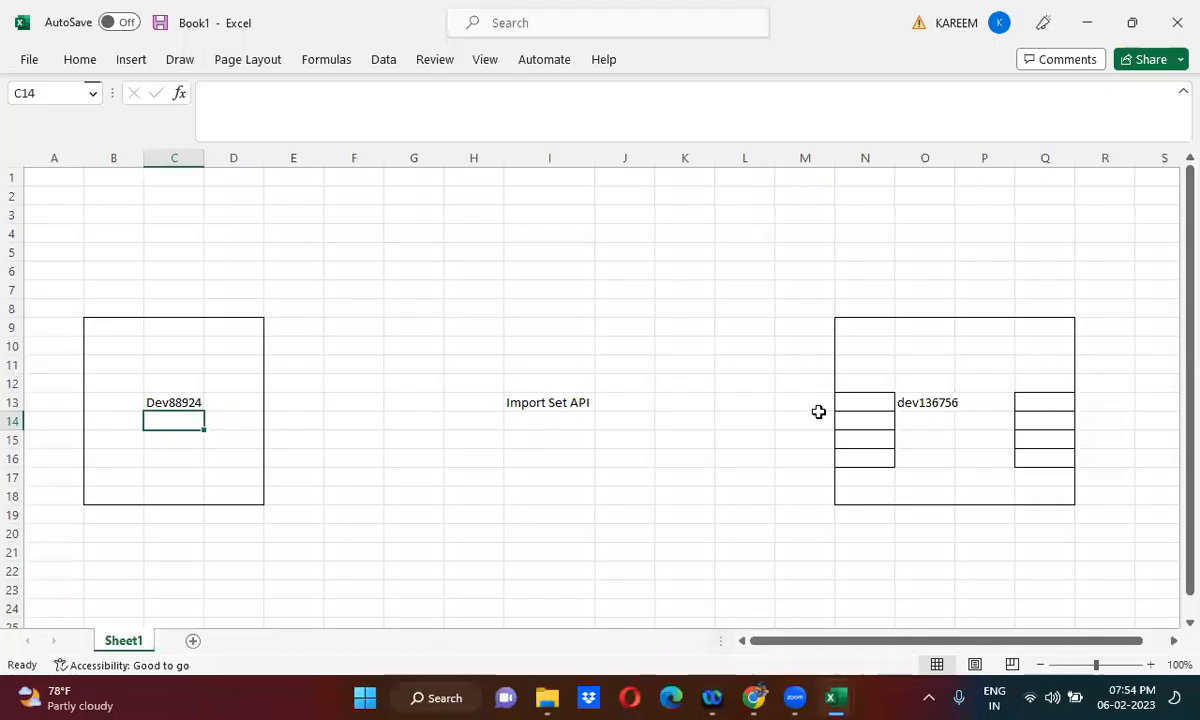
{"action": "left_click", "coordinate": [546, 400]}
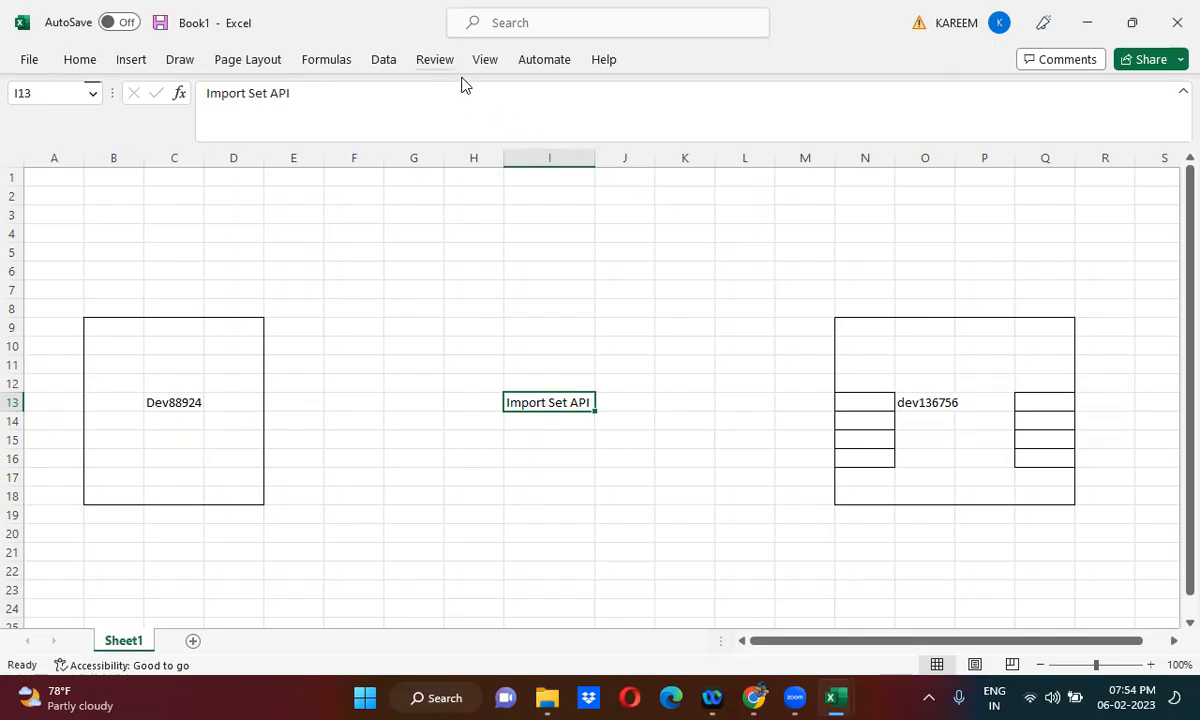
- Switch to the dev136756 ServiceNow instance in Chrome, filter the navigator for inbound and open a new inbound web service form
{"action": "left_click", "coordinate": [1088, 22]}
{"action": "left_click", "coordinate": [1091, 22]}
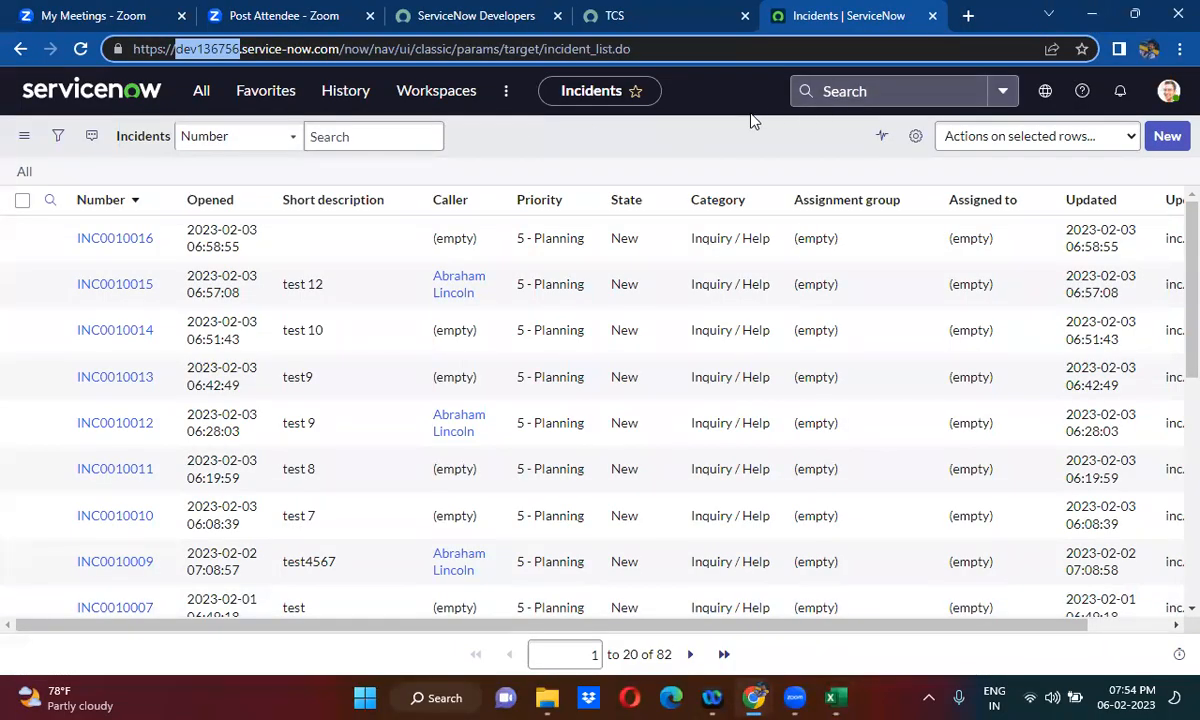
{"action": "left_click", "coordinate": [710, 123]}
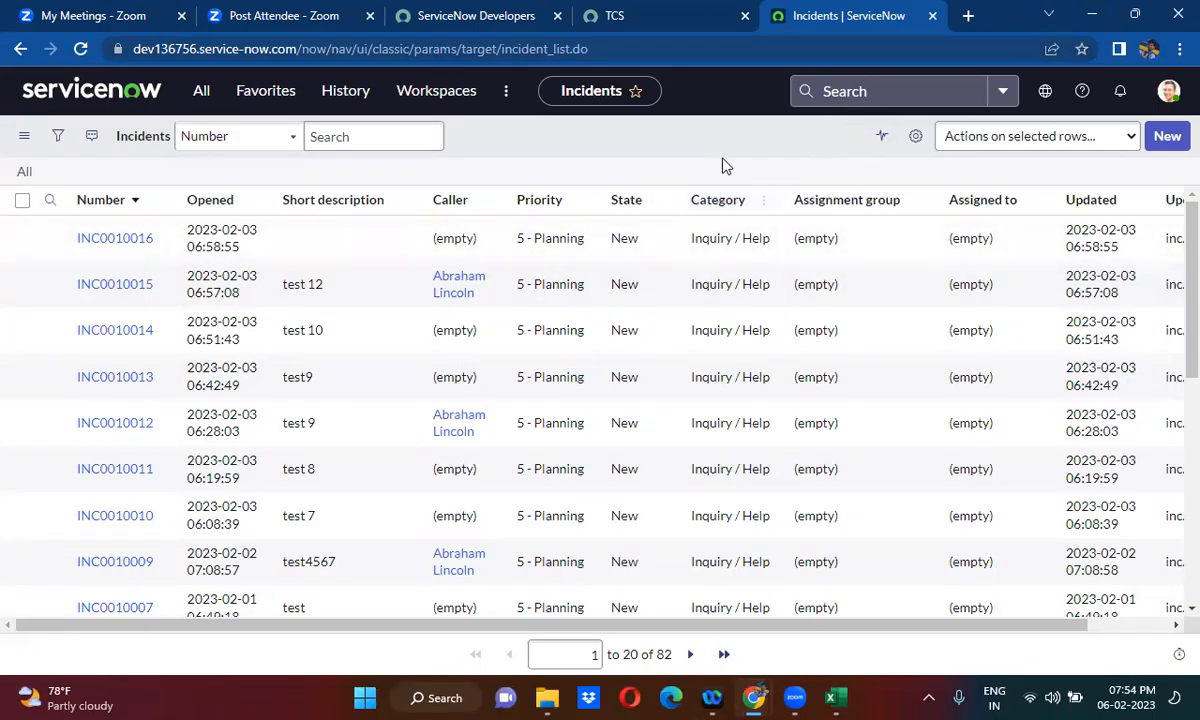
{"action": "left_click", "coordinate": [202, 102]}
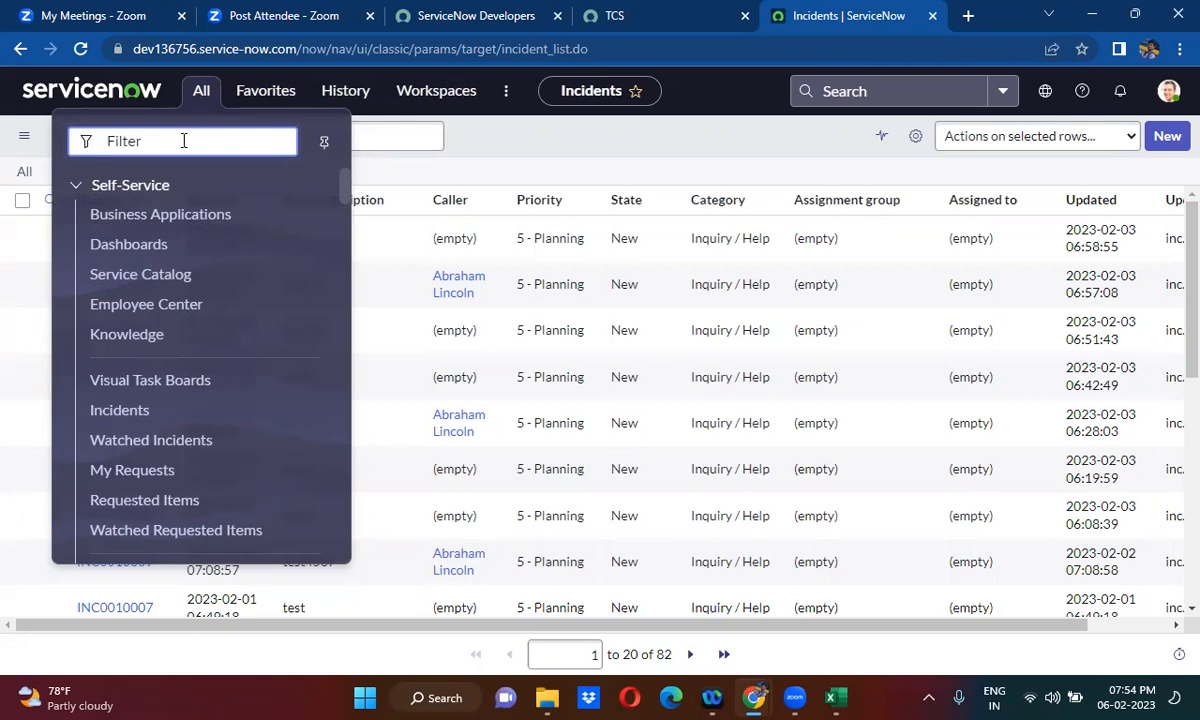
{"action": "type", "text": "inbound"}
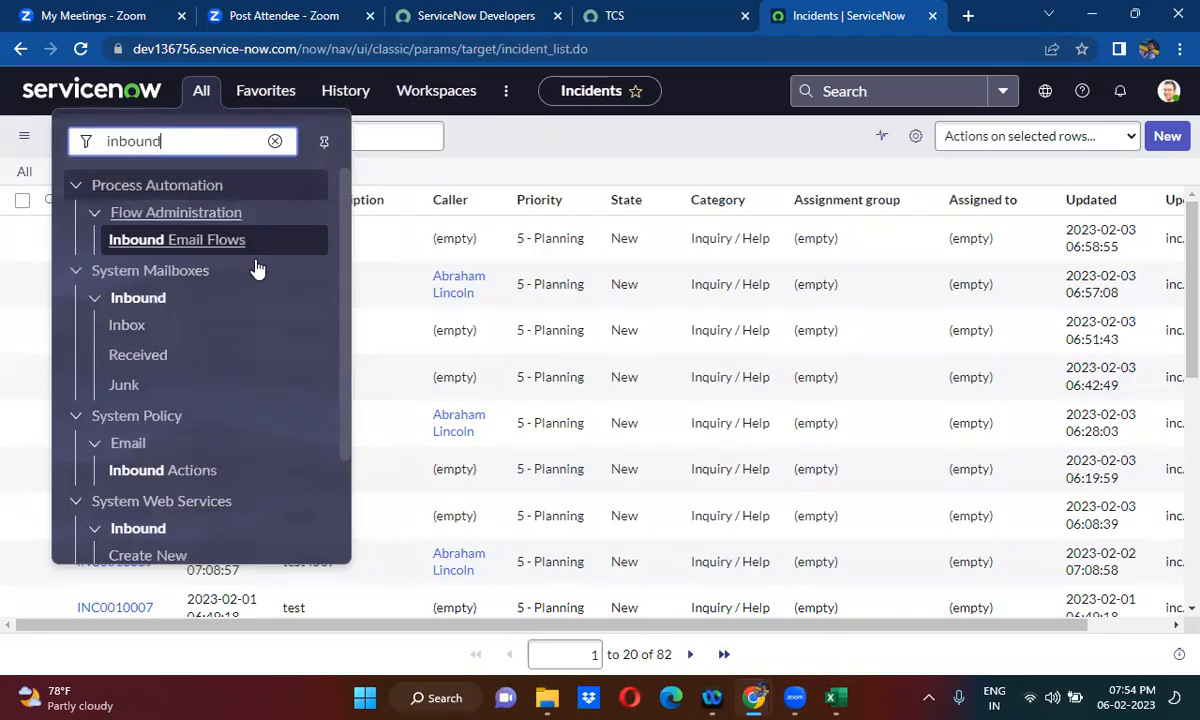
{"action": "left_click_drag", "start_coordinate": [344, 290], "coordinate": [350, 452]}
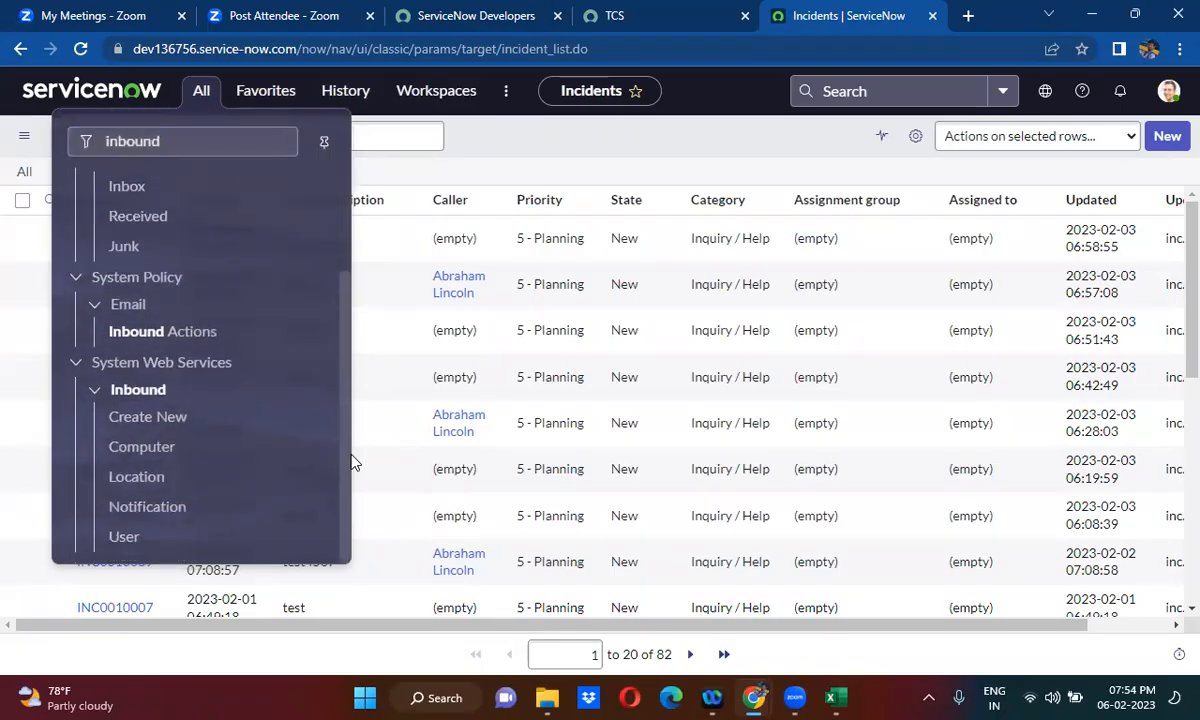
{"action": "left_click", "coordinate": [143, 421]}
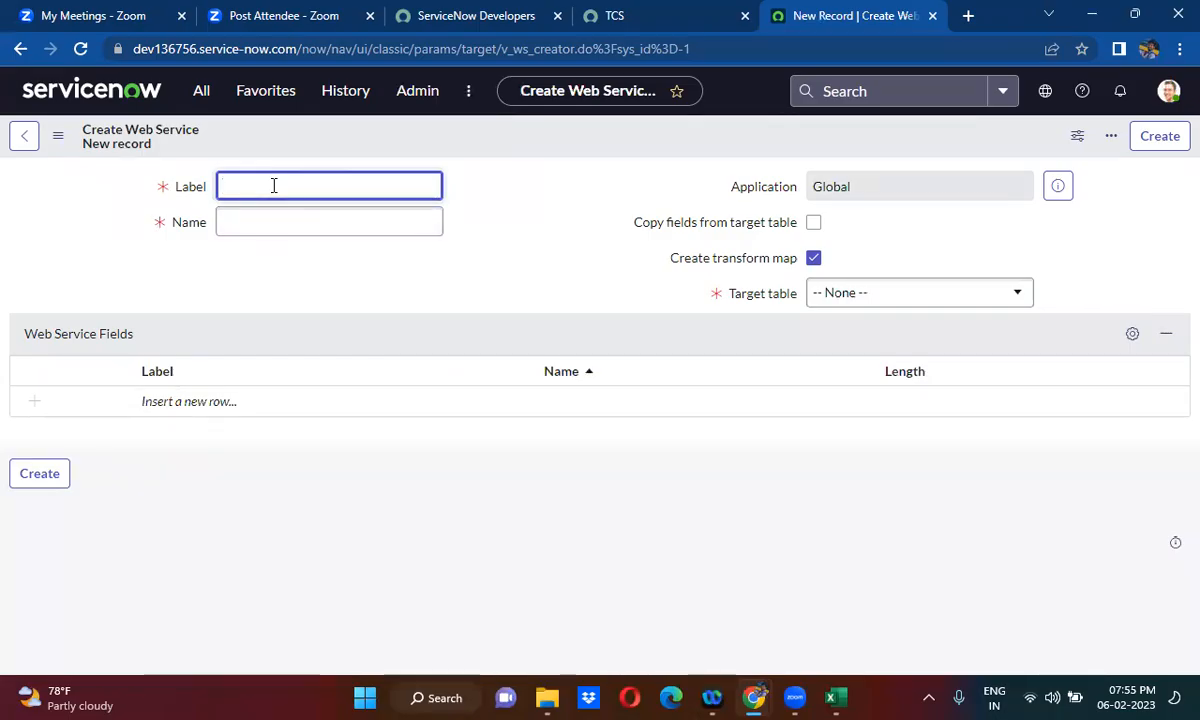
- Label the web service Create Incident and choose Incident [incident] as its target table
{"action": "type", "text": "Create"}
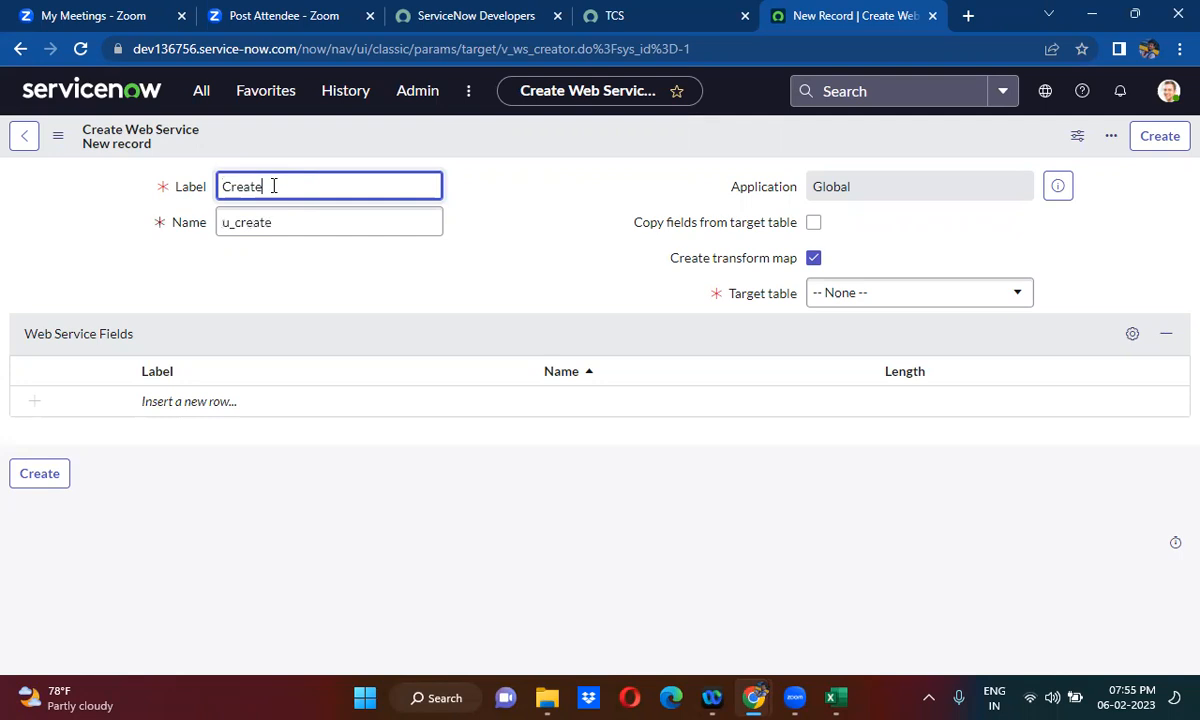
{"action": "type", "text": "v Incident"}
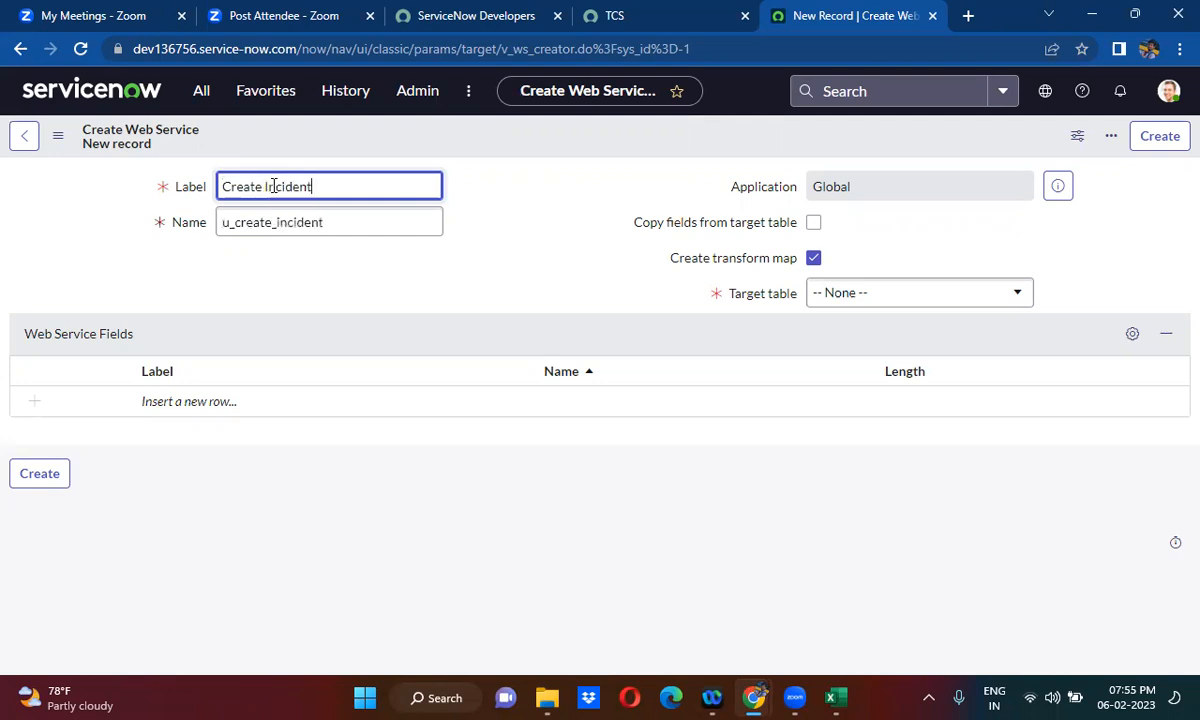
{"action": "left_click", "coordinate": [461, 262]}
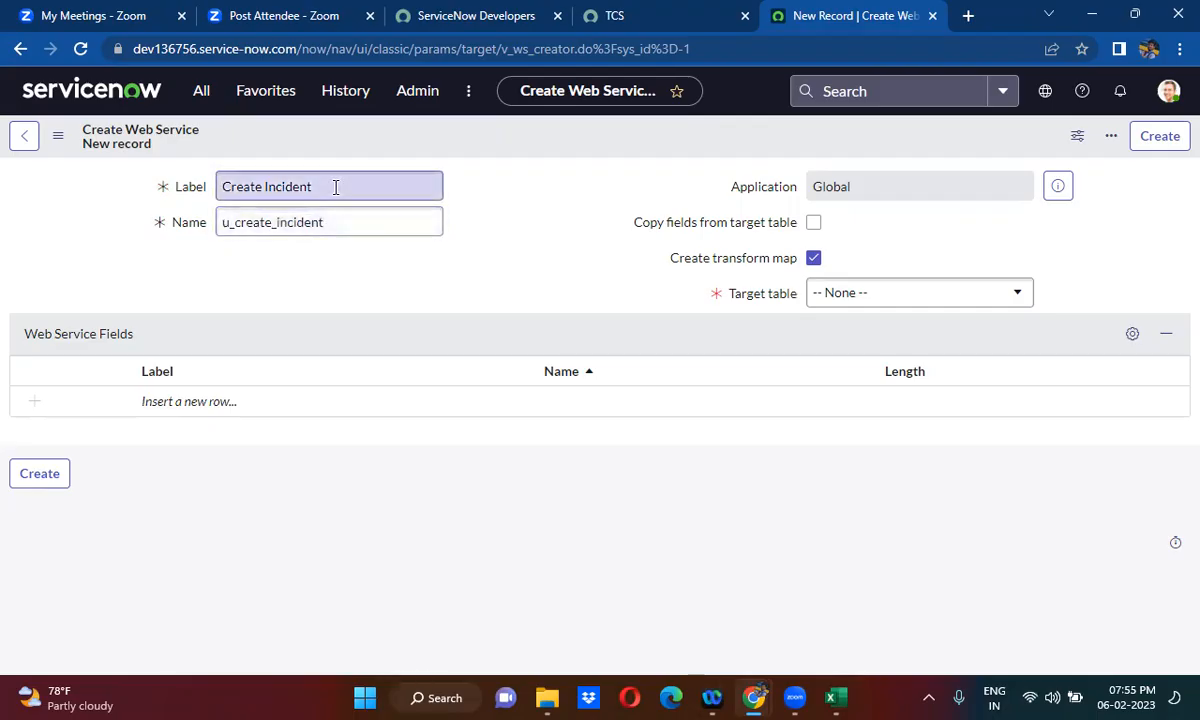
{"action": "left_click", "coordinate": [876, 294]}
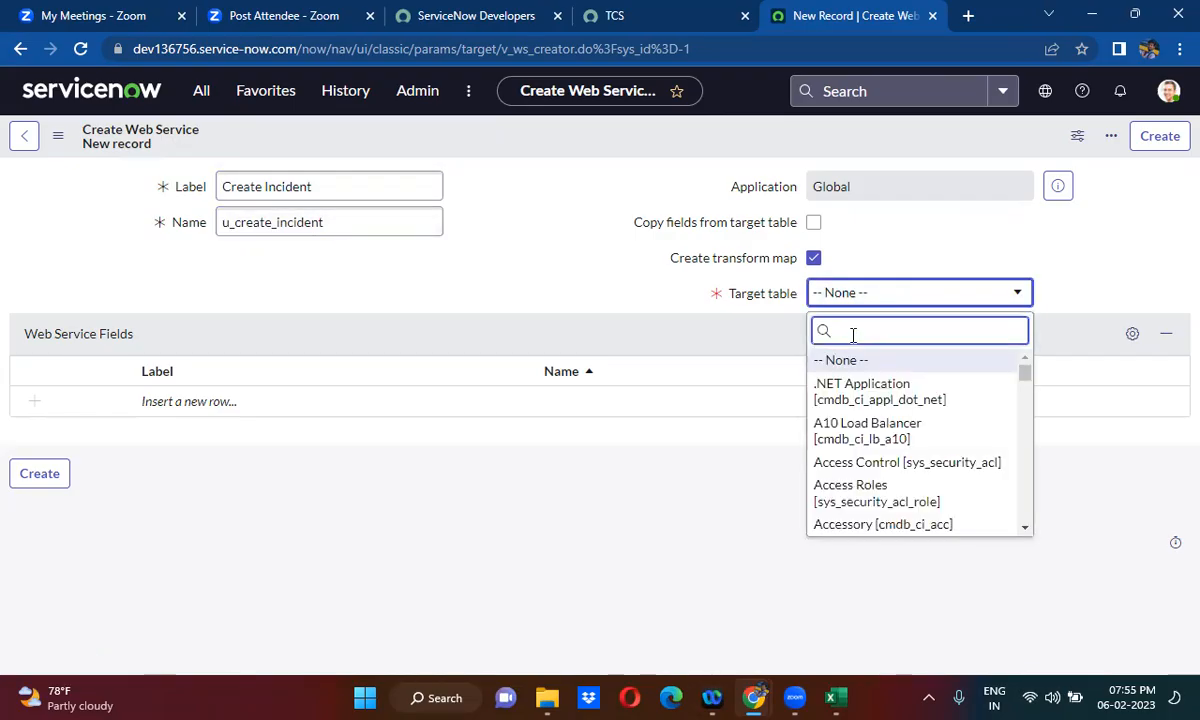
{"action": "type", "text": "incident"}
{"action": "left_click", "coordinate": [884, 368]}
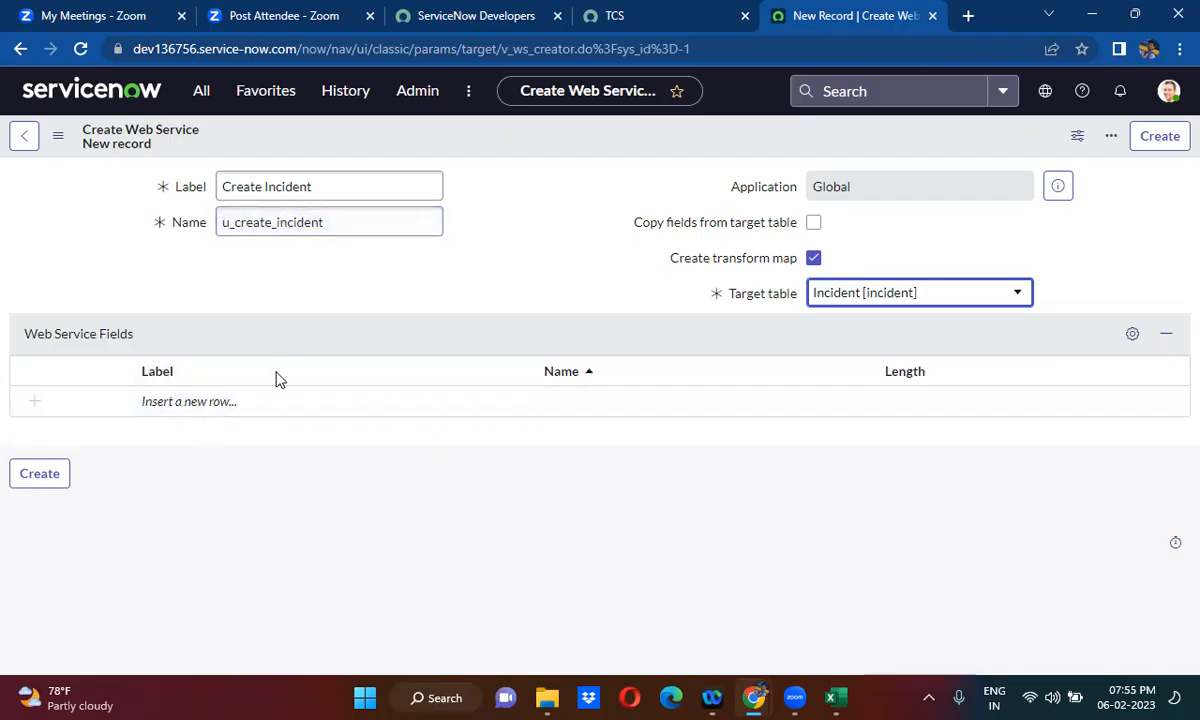
- Add a web service field labelled Caller to the Create Incident web service
{"action": "left_click", "coordinate": [230, 404]}
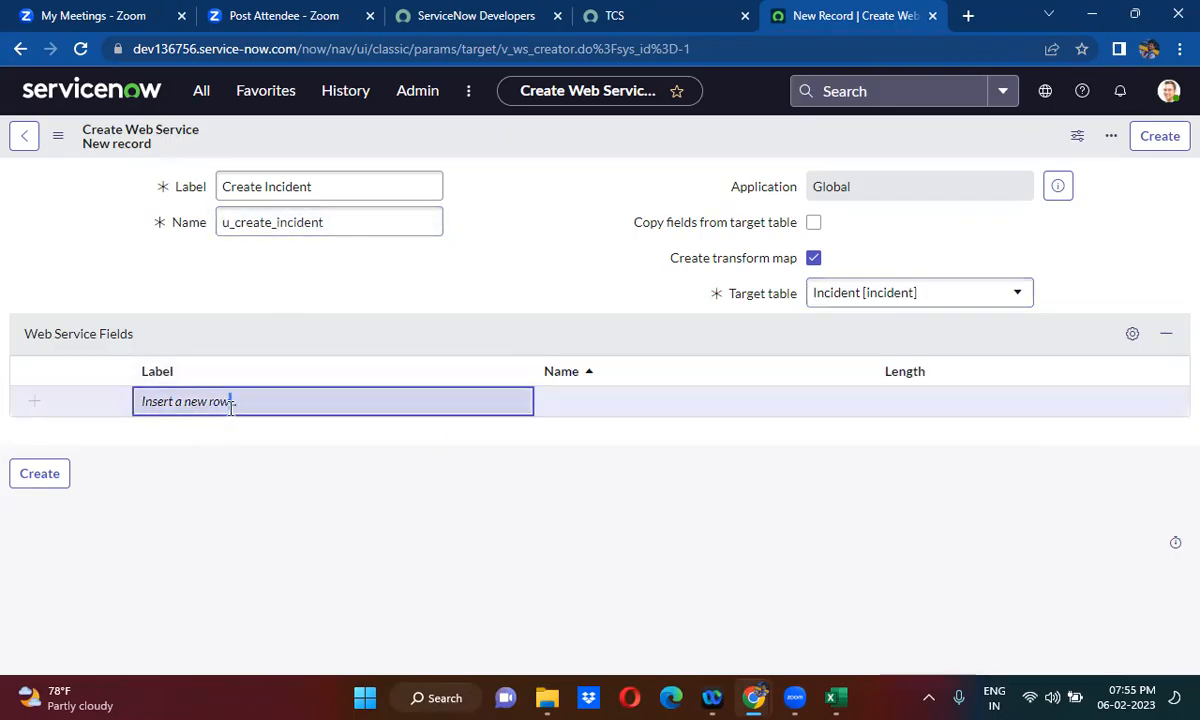
{"action": "left_click", "coordinate": [230, 404]}
{"action": "type", "text": "Caller"}
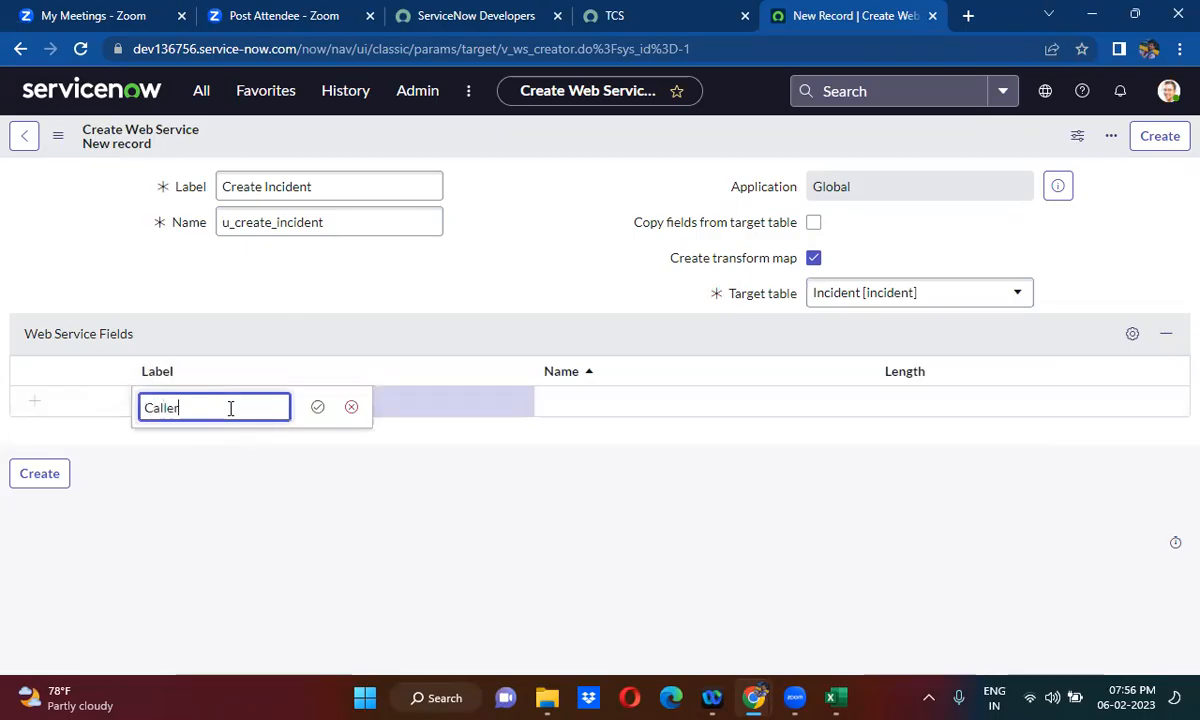
{"action": "left_click", "coordinate": [317, 407]}
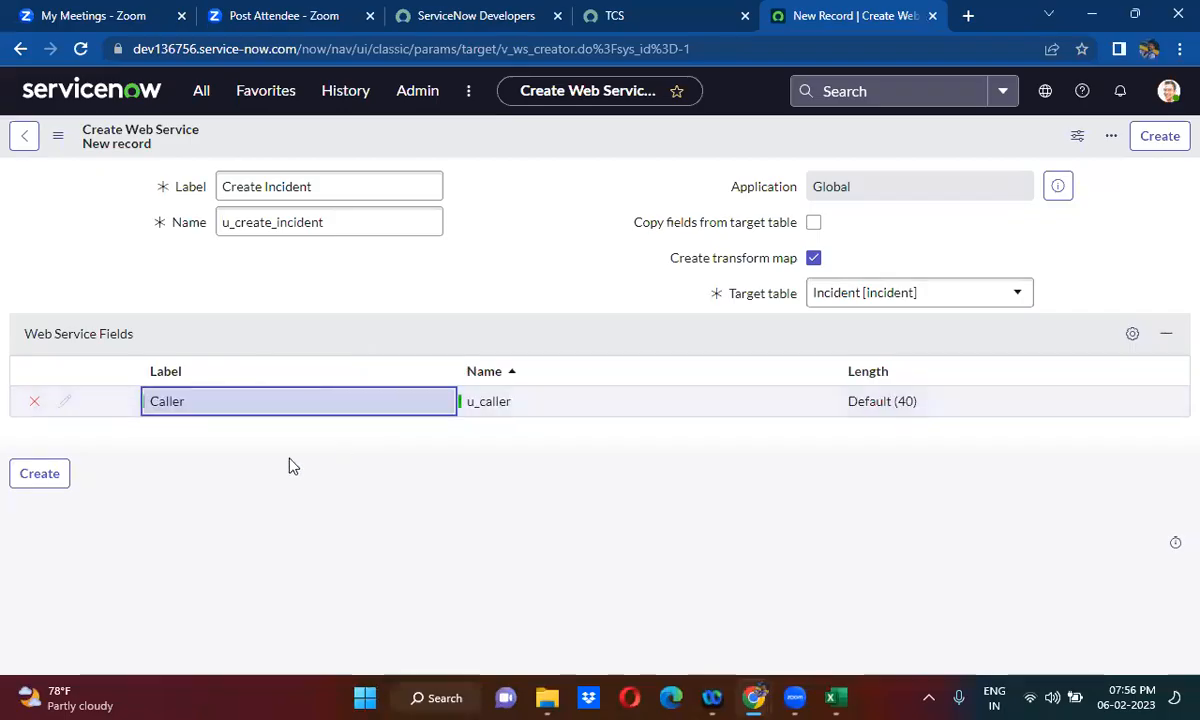
- Add two more web service fields below Caller, labelled Short Description and Description
{"action": "double_click", "coordinate": [178, 437]}
{"action": "type", "text": "Short Description"}
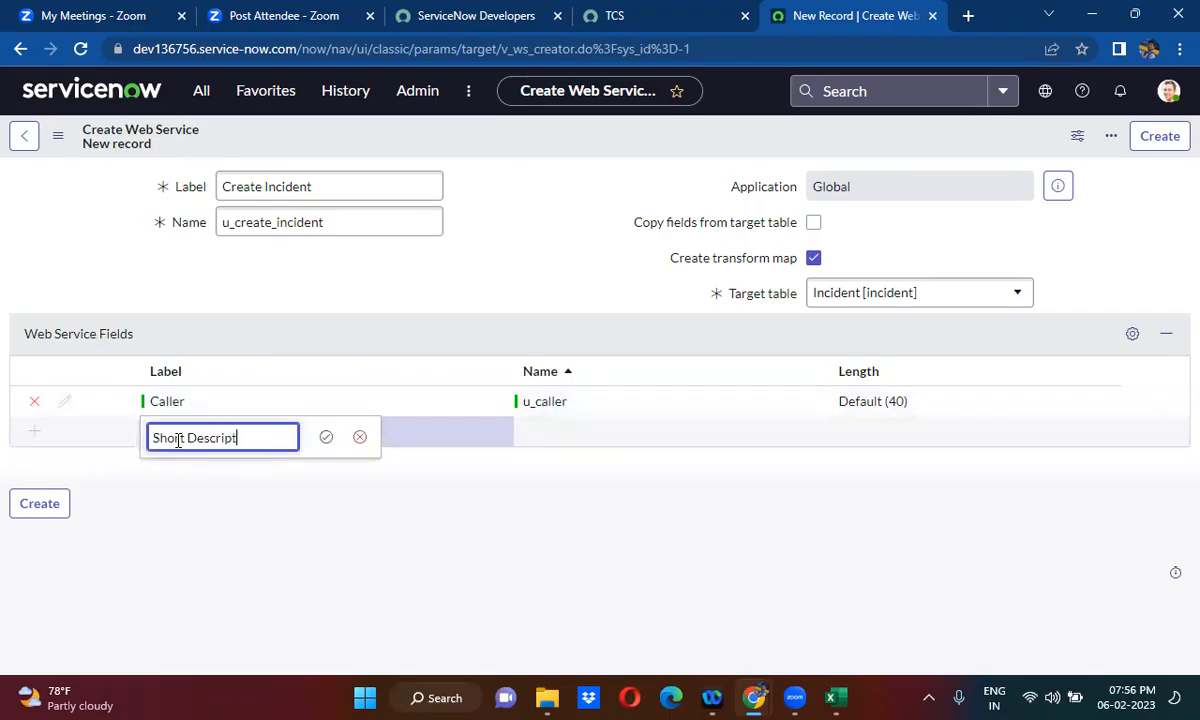
{"action": "left_click", "coordinate": [326, 439]}
{"action": "left_click", "coordinate": [195, 470]}
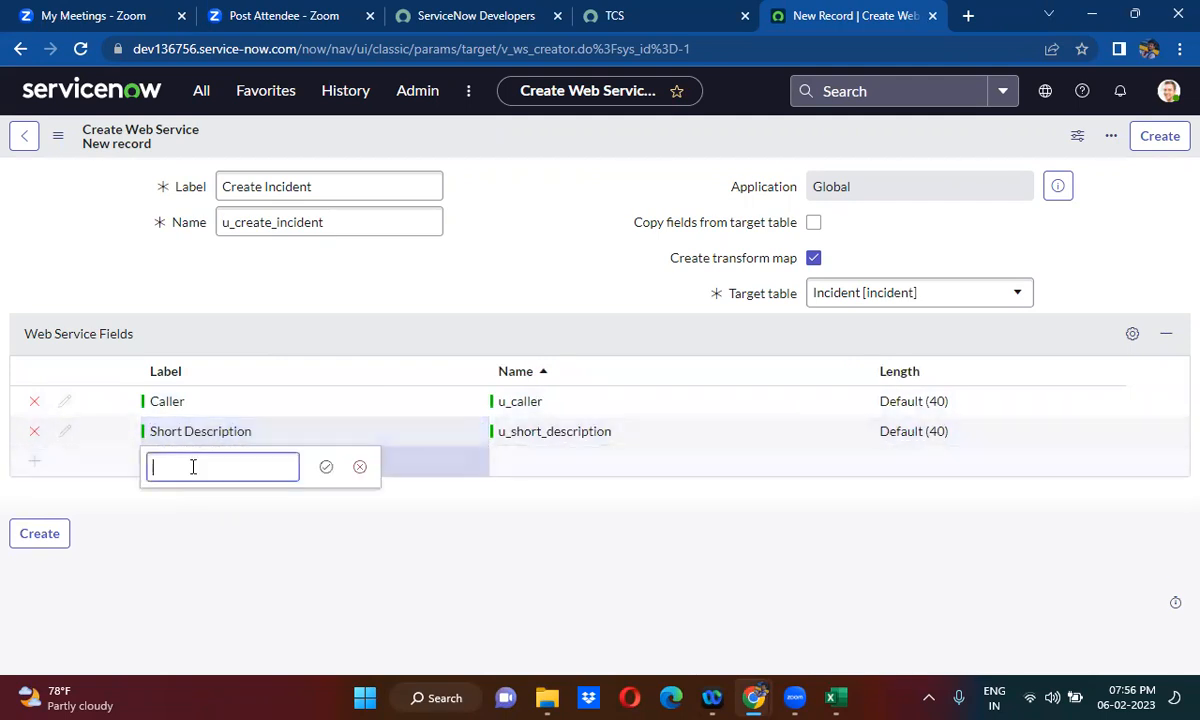
{"action": "type", "text": "Description"}
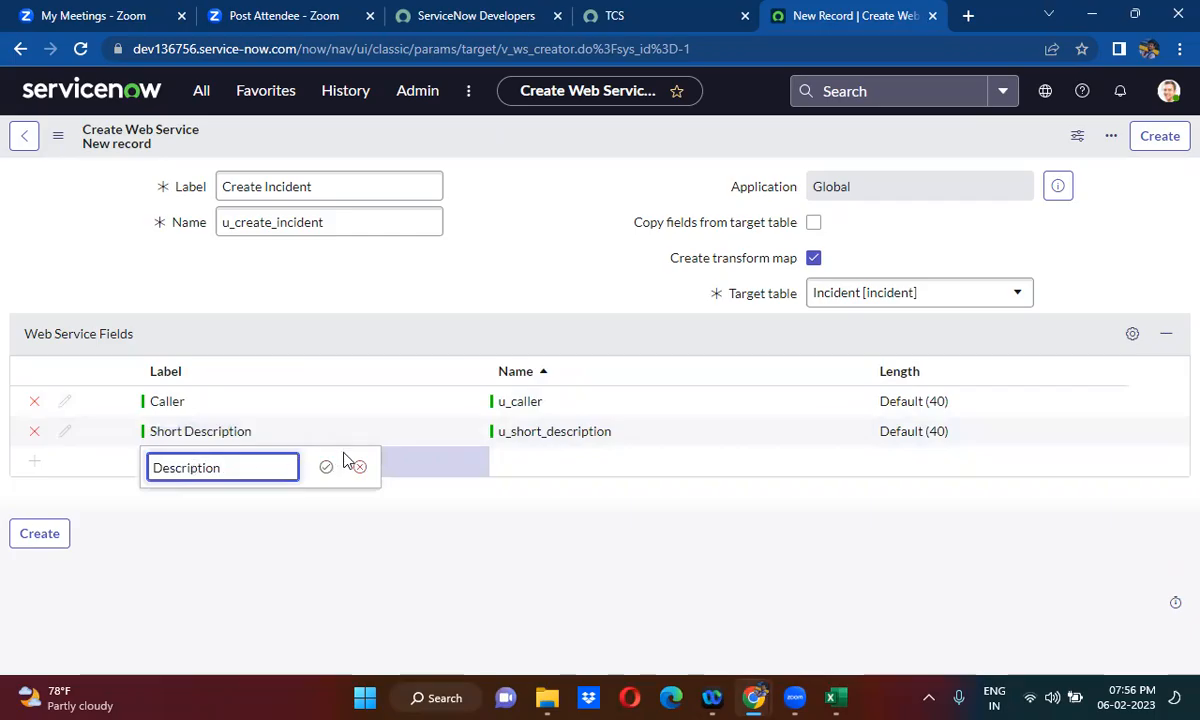
{"action": "left_click", "coordinate": [325, 467]}
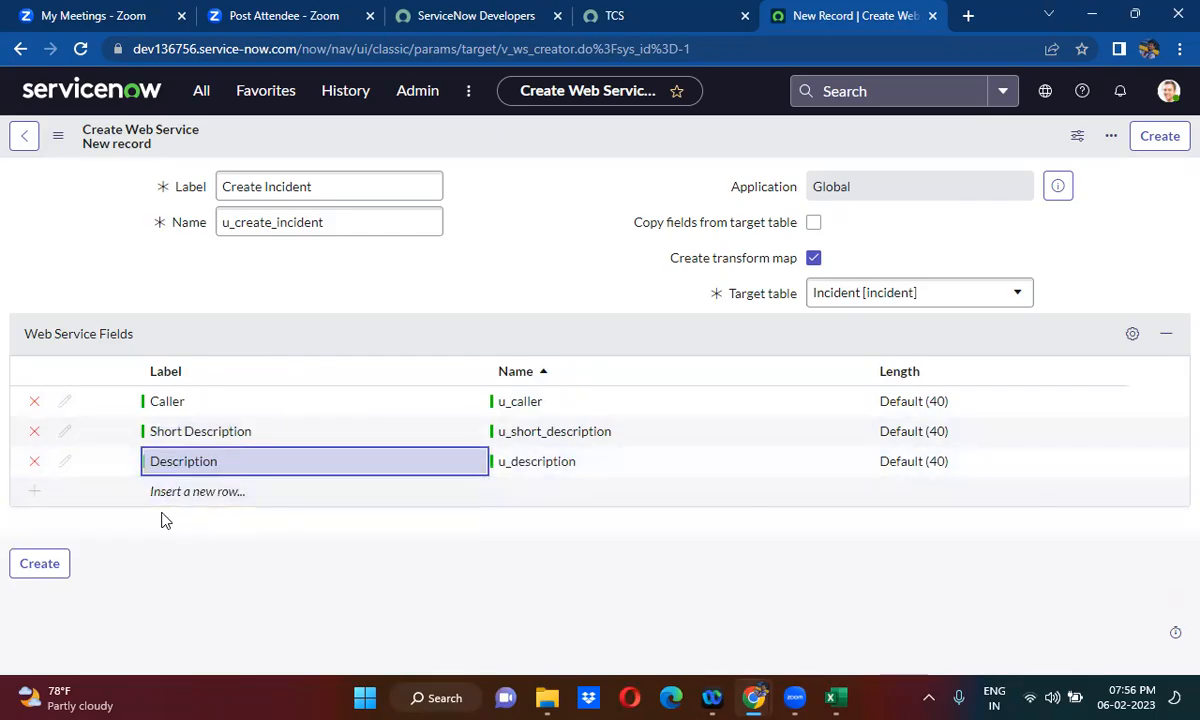
- Add web service fields labelled Contact Type and State below Description
{"action": "double_click", "coordinate": [166, 490]}
{"action": "type", "text": "Conta"}
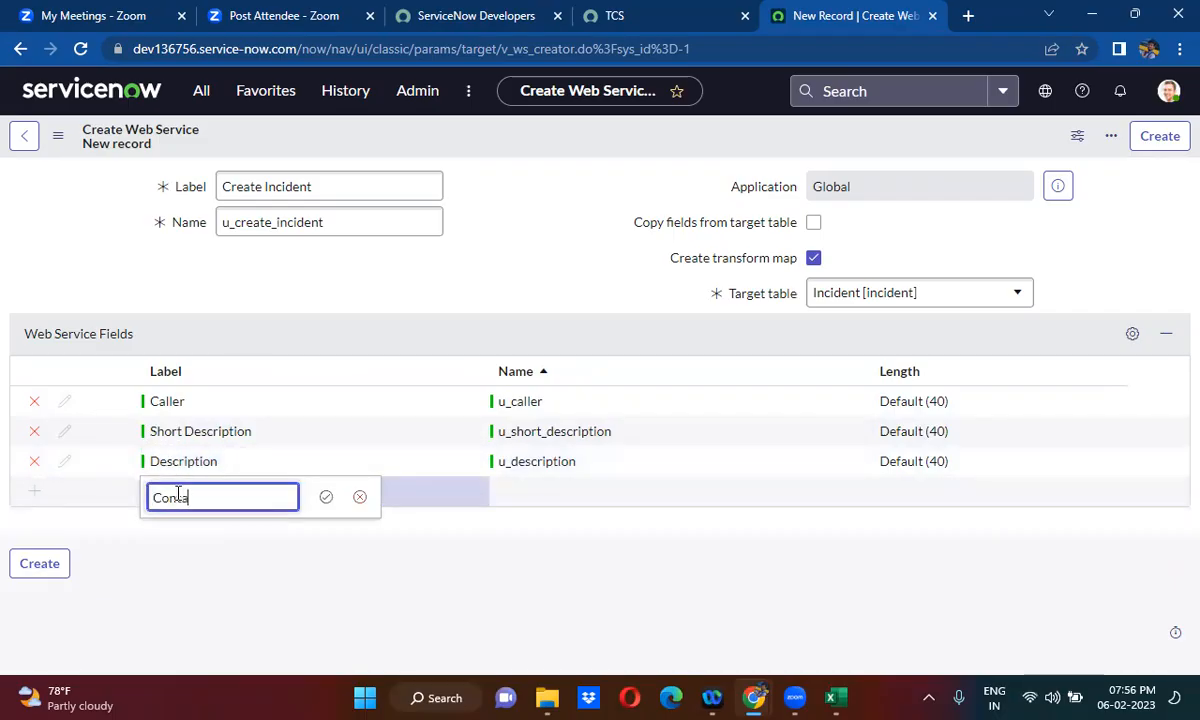
{"action": "type", "text": "ct Type"}
{"action": "left_click", "coordinate": [326, 497]}
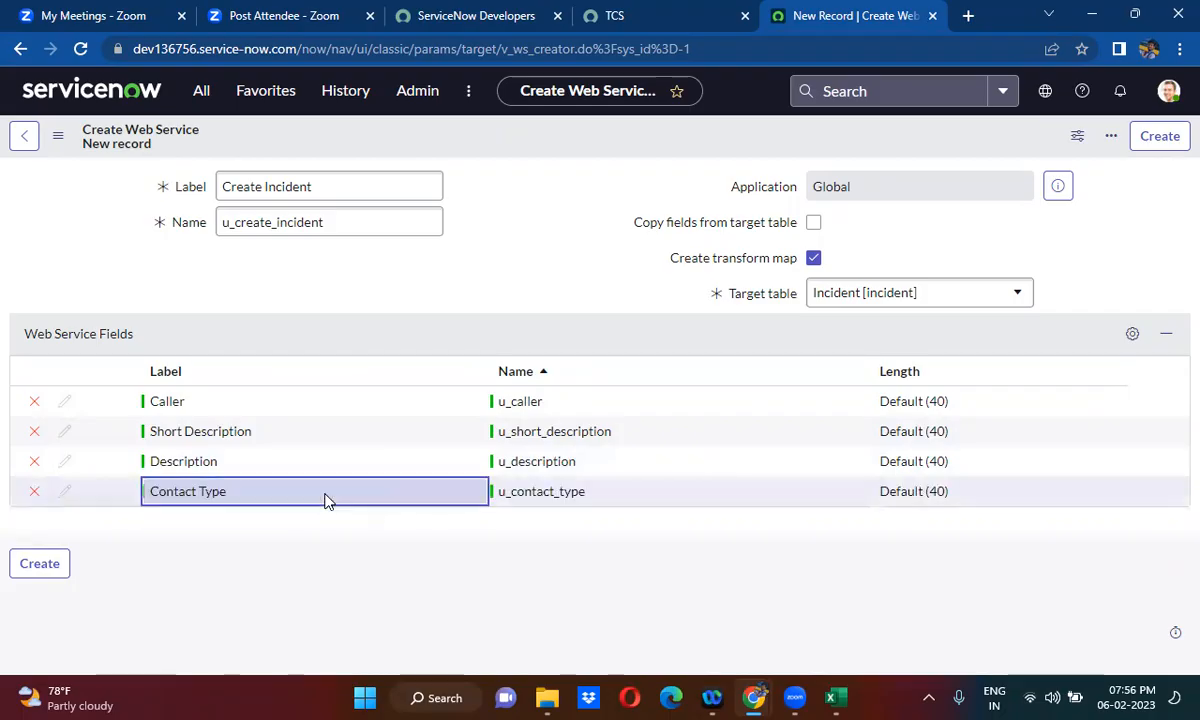
{"action": "left_click", "coordinate": [170, 521]}
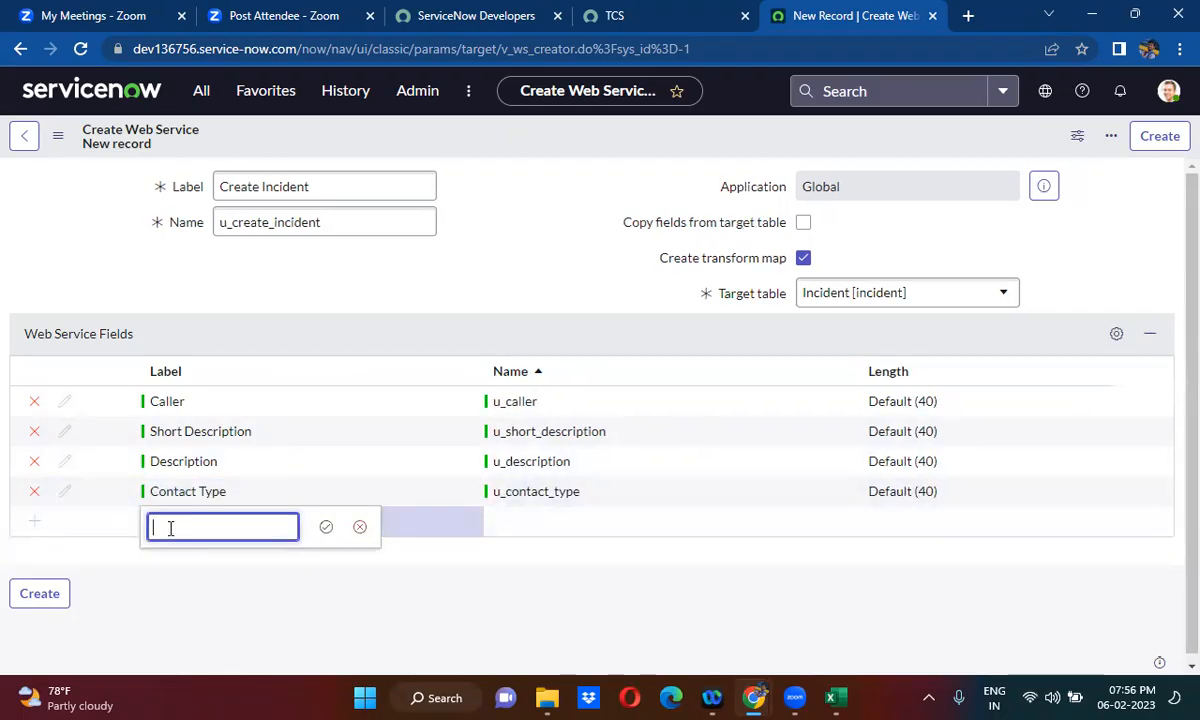
{"action": "type", "text": "State"}
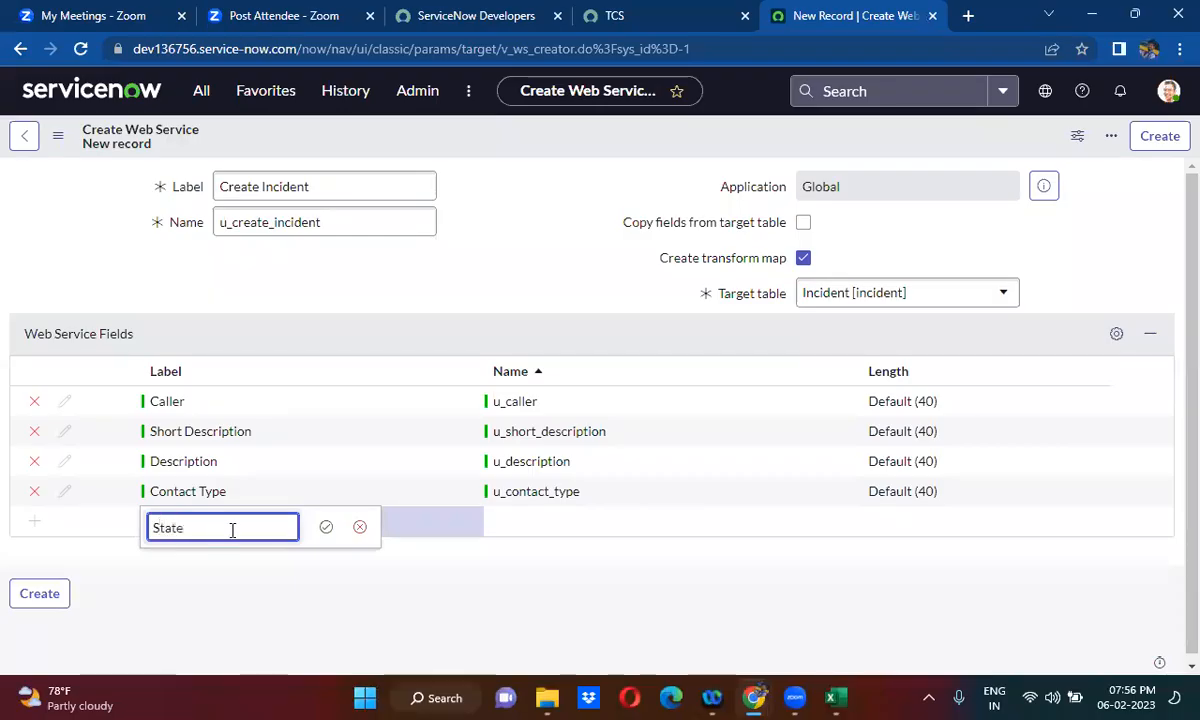
{"action": "left_click", "coordinate": [326, 527]}
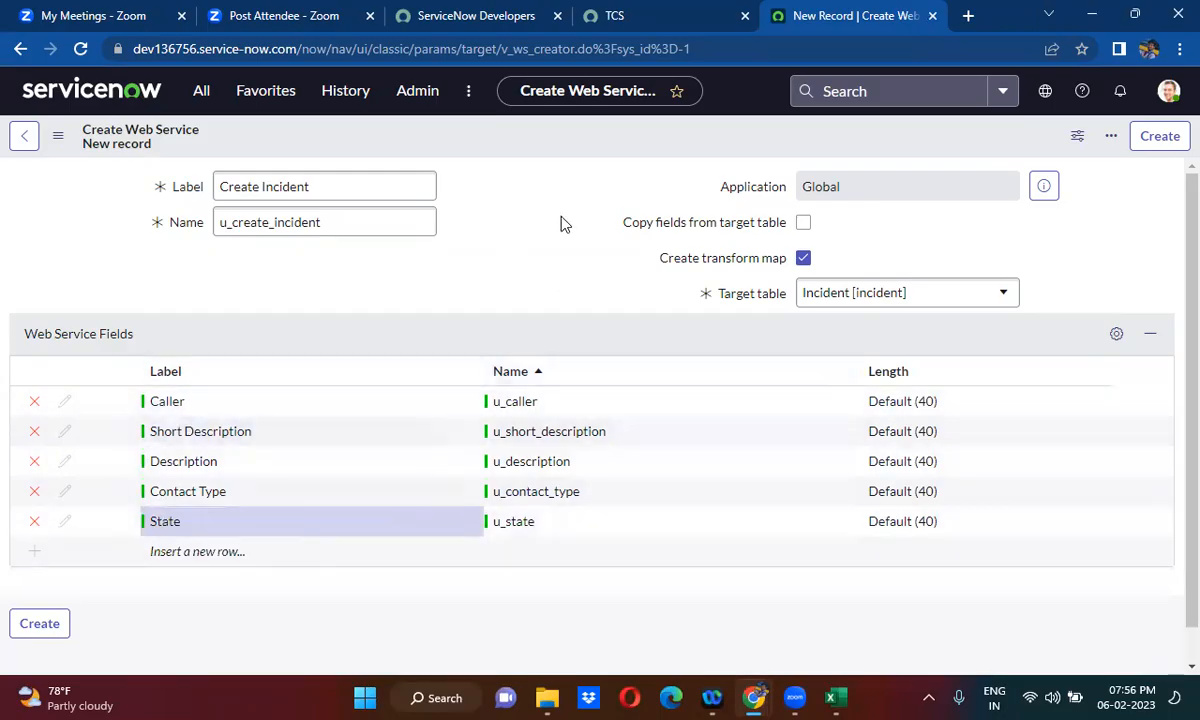
- Create the Create Incident web service and auto-map the matching fields in its transform map
{"action": "right_click", "coordinate": [564, 135]}
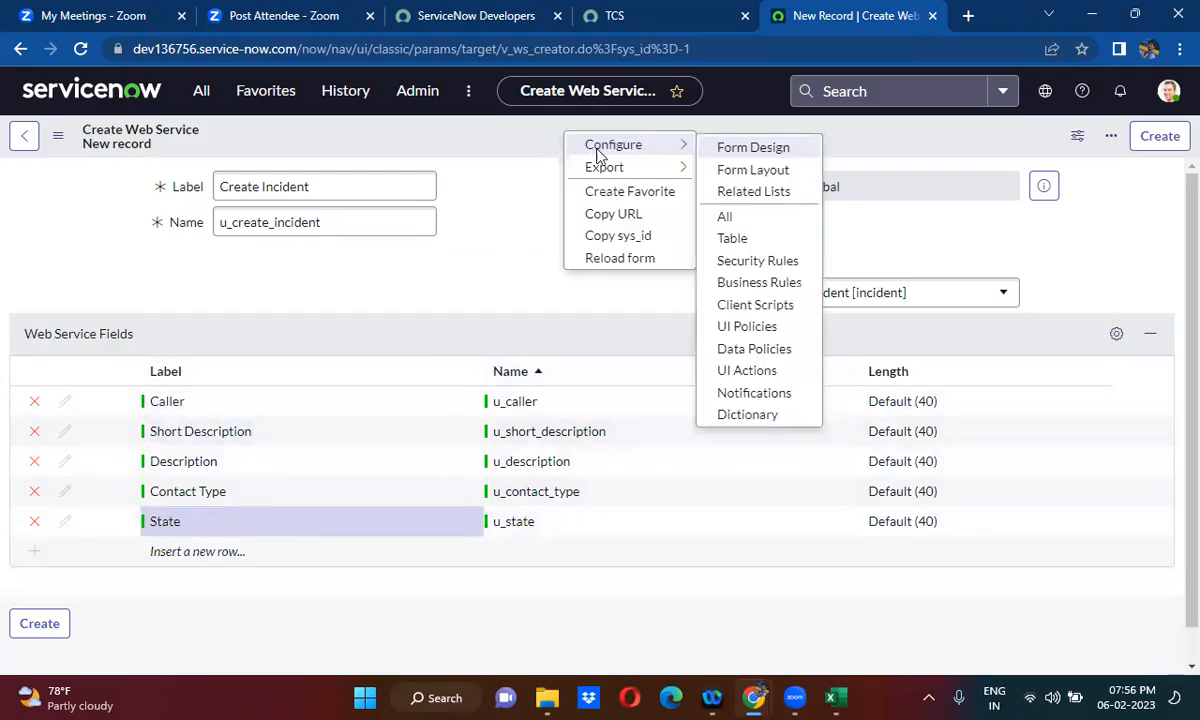
{"action": "left_click", "coordinate": [547, 137]}
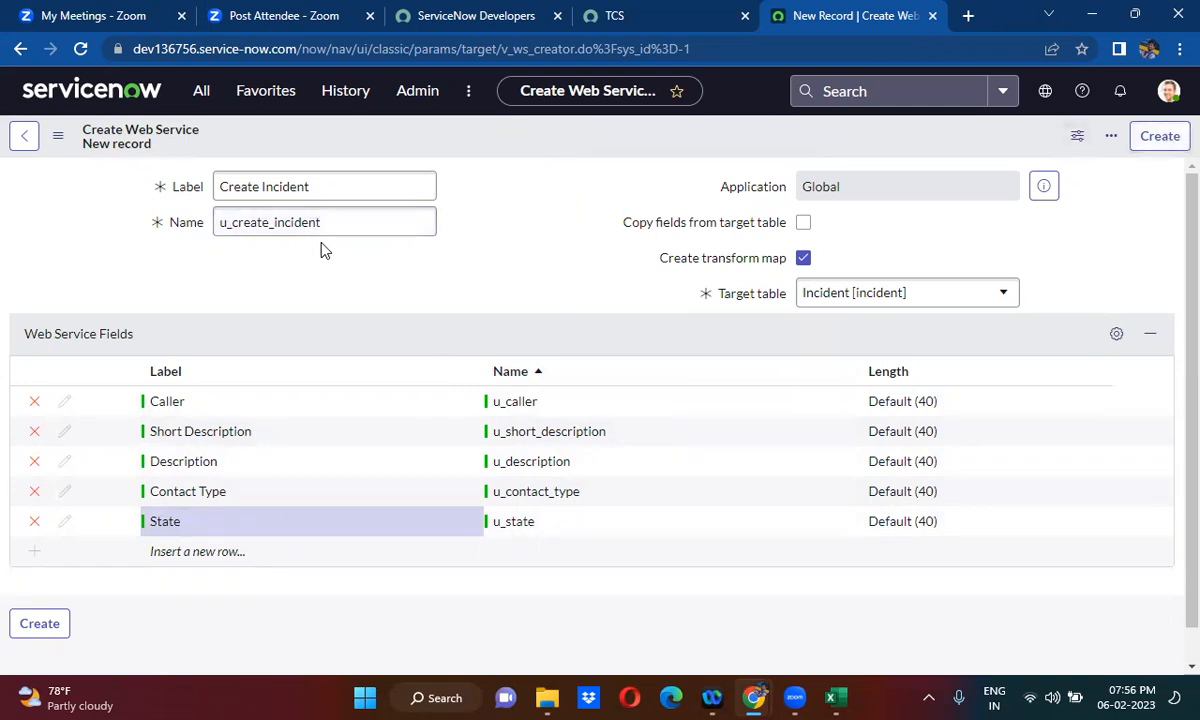
{"action": "left_click", "coordinate": [380, 222]}
{"action": "left_click", "coordinate": [1156, 137]}
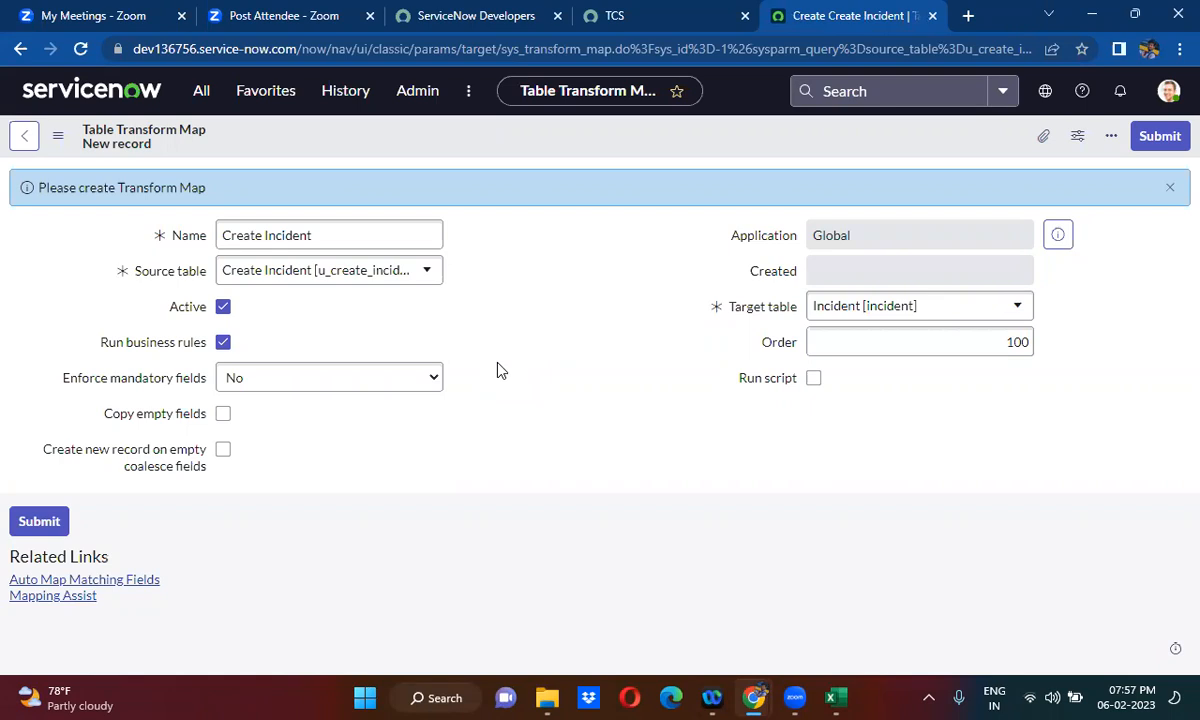
{"action": "left_click", "coordinate": [118, 584]}
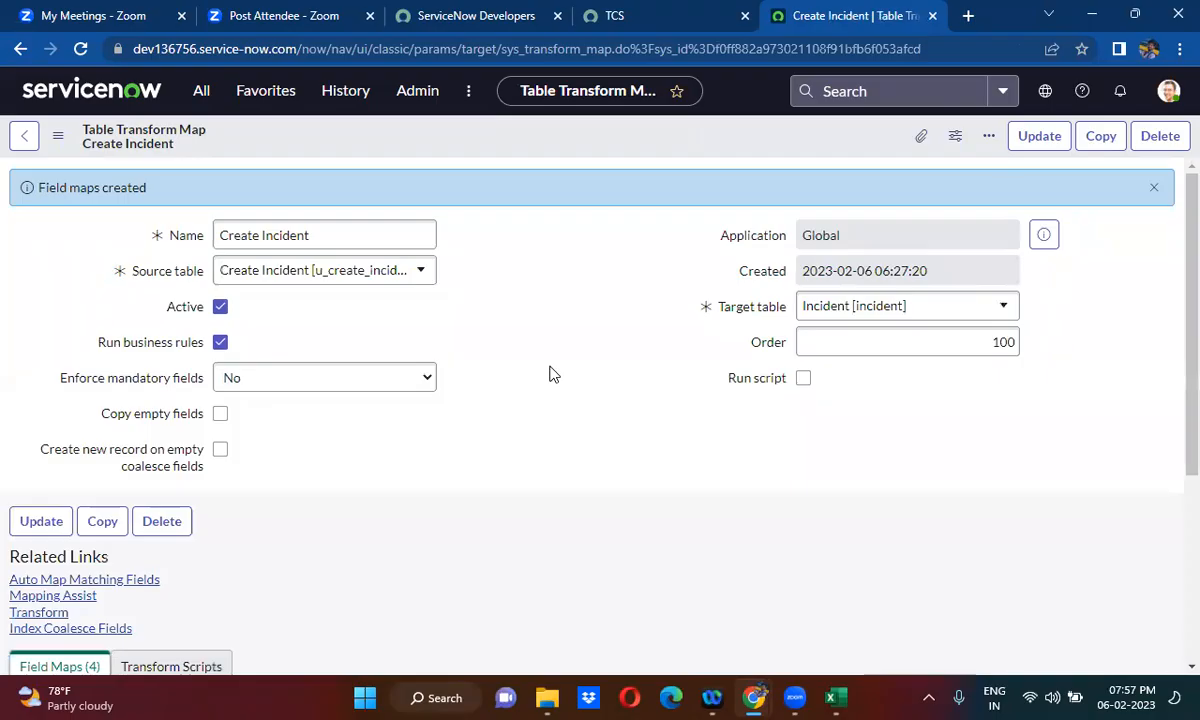
- Map the source field Contact Type to the Incident field Channel with Mapping Assist and save the field map
{"action": "scroll", "coordinate": [553, 374], "scroll_direction": "down", "scroll_amount": 5}
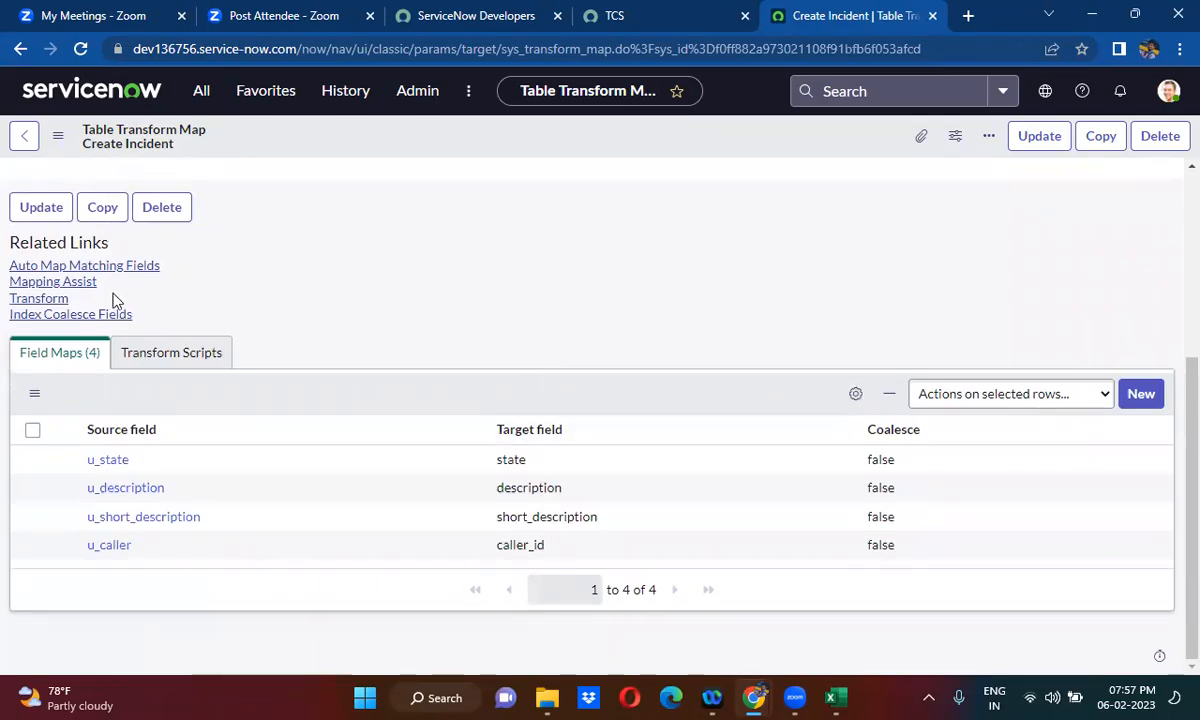
{"action": "left_click", "coordinate": [80, 284]}
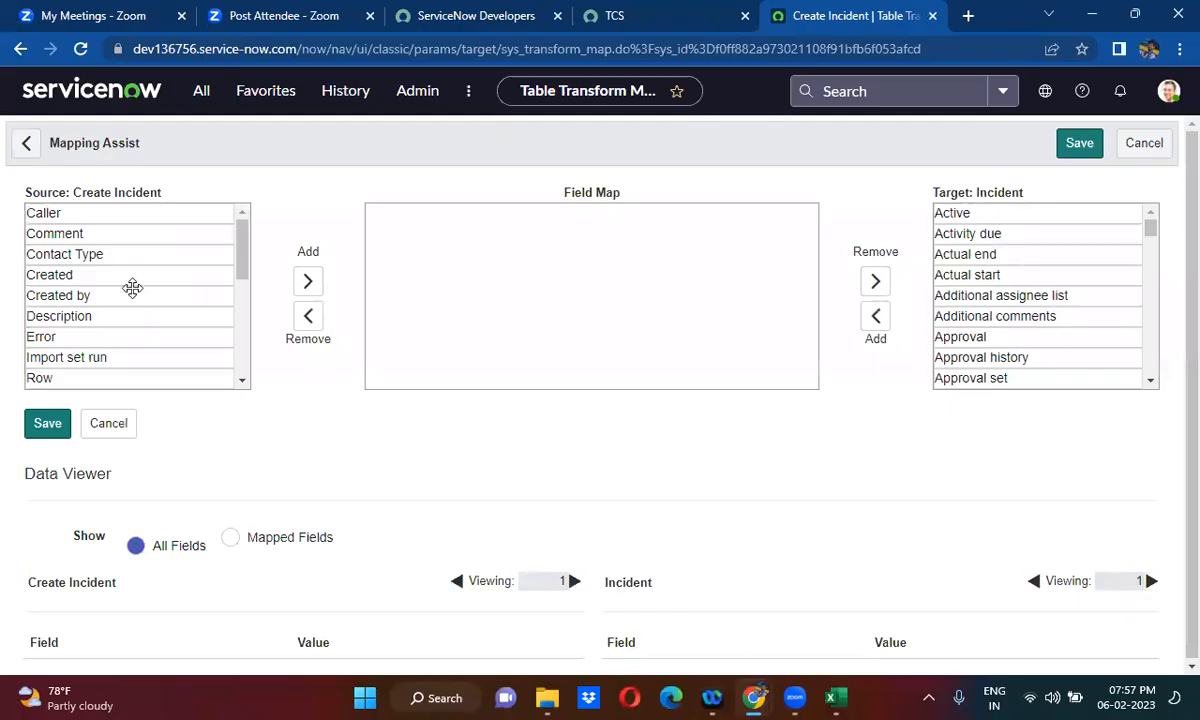
{"action": "left_click", "coordinate": [92, 255]}
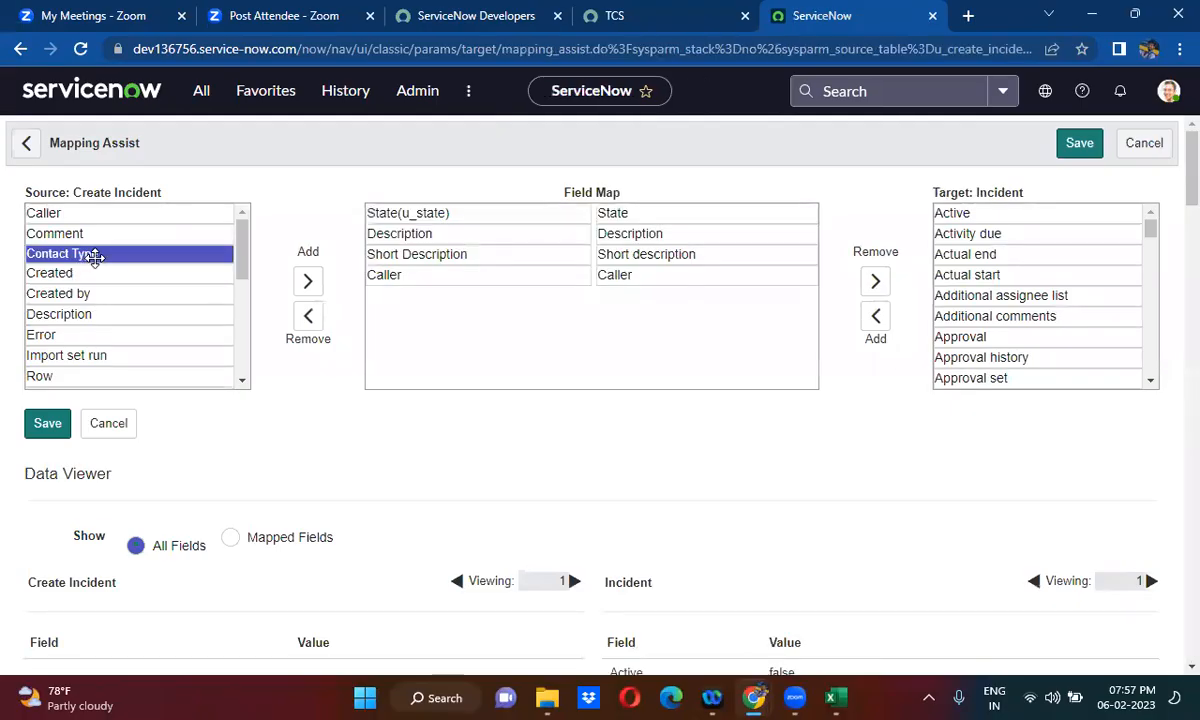
{"action": "left_click", "coordinate": [306, 282]}
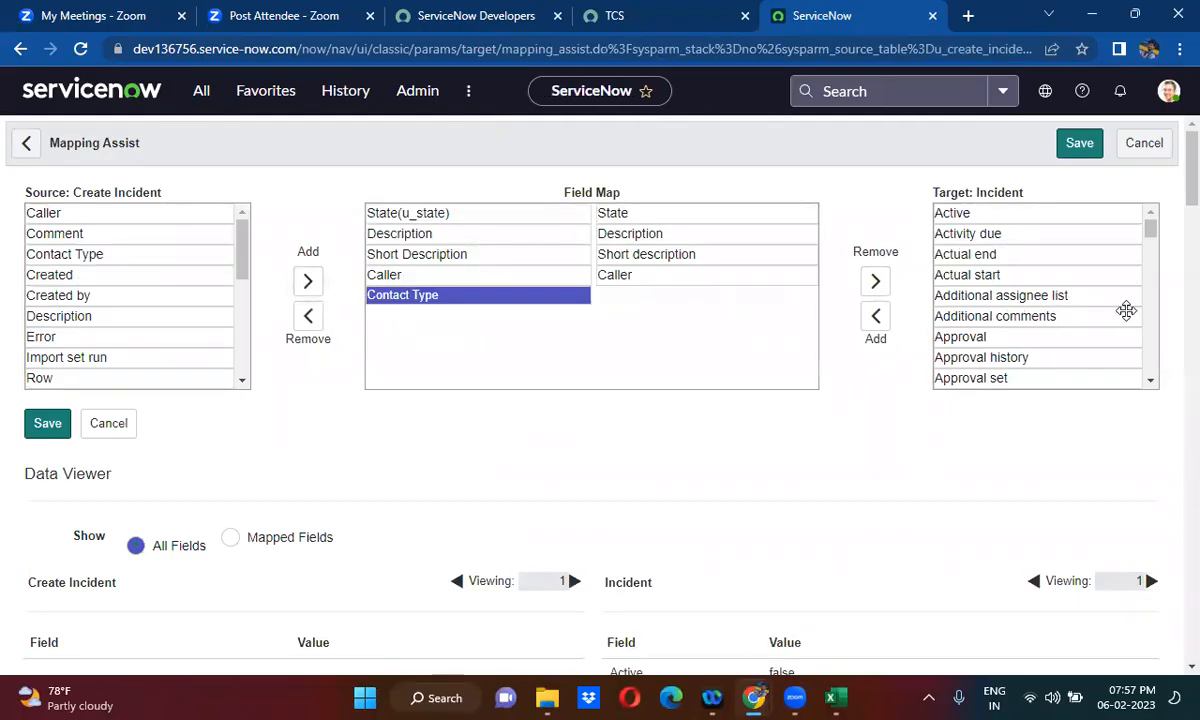
{"action": "left_click", "coordinate": [1150, 382]}
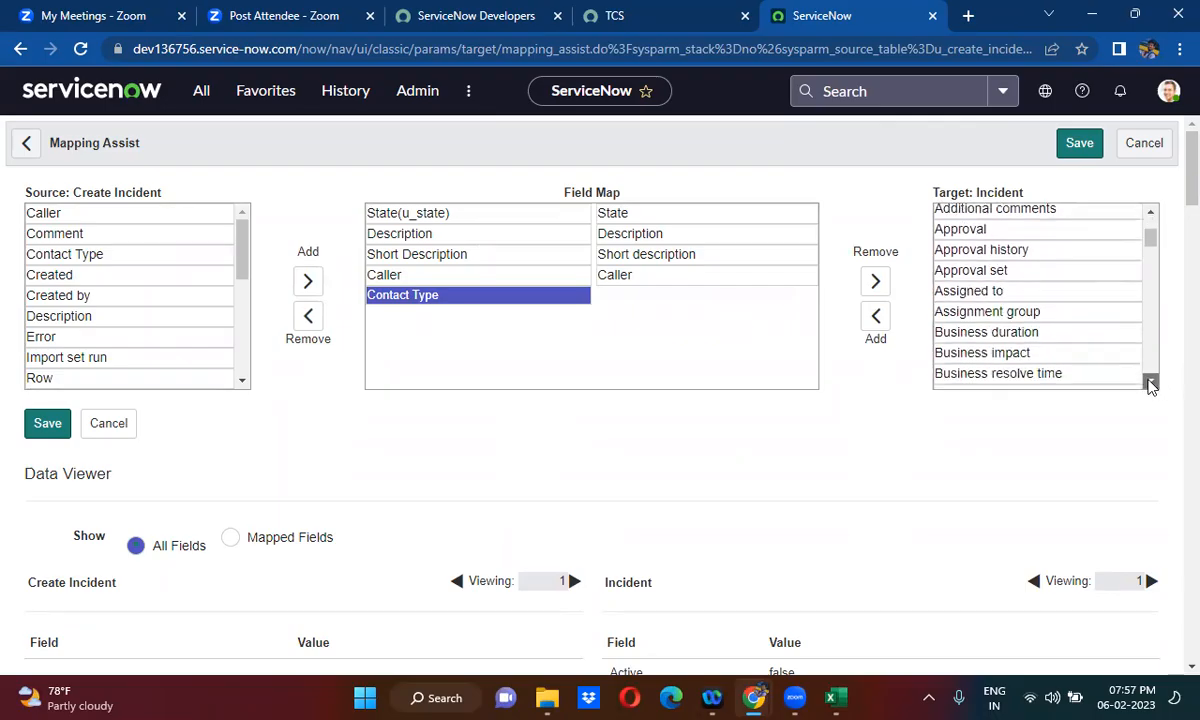
{"action": "left_click", "coordinate": [1151, 383]}
{"action": "left_click", "coordinate": [1151, 383]}
{"action": "left_click", "coordinate": [1151, 383]}
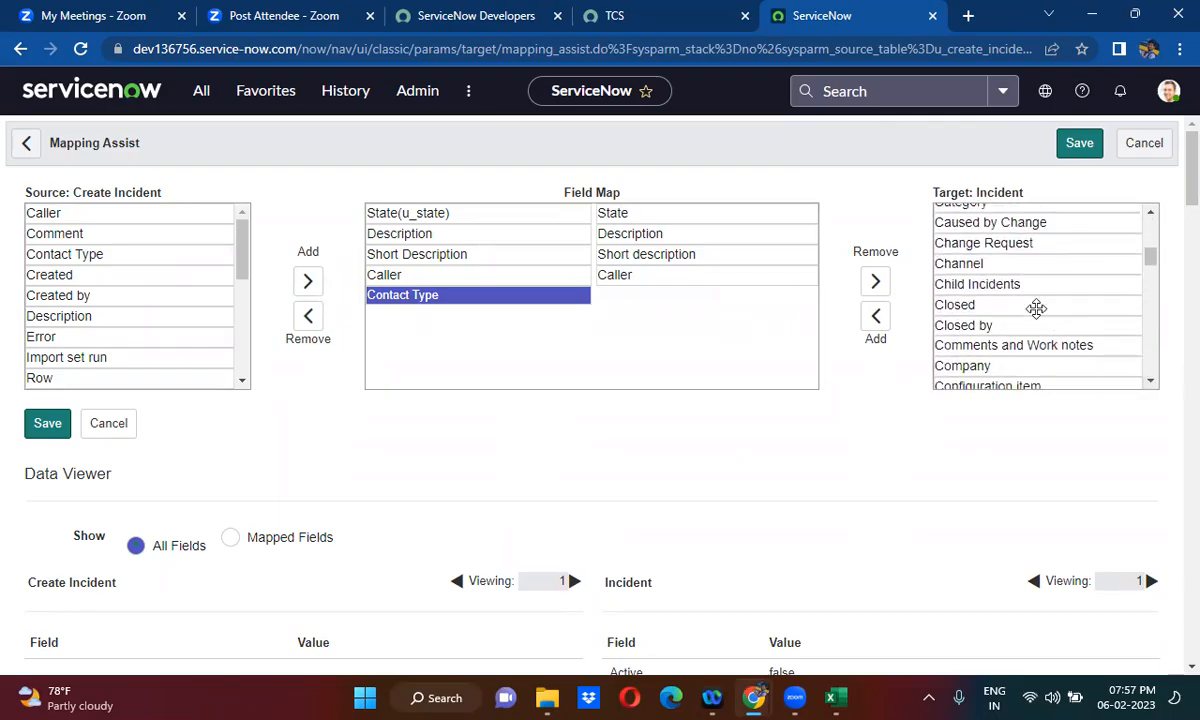
{"action": "left_click", "coordinate": [987, 263]}
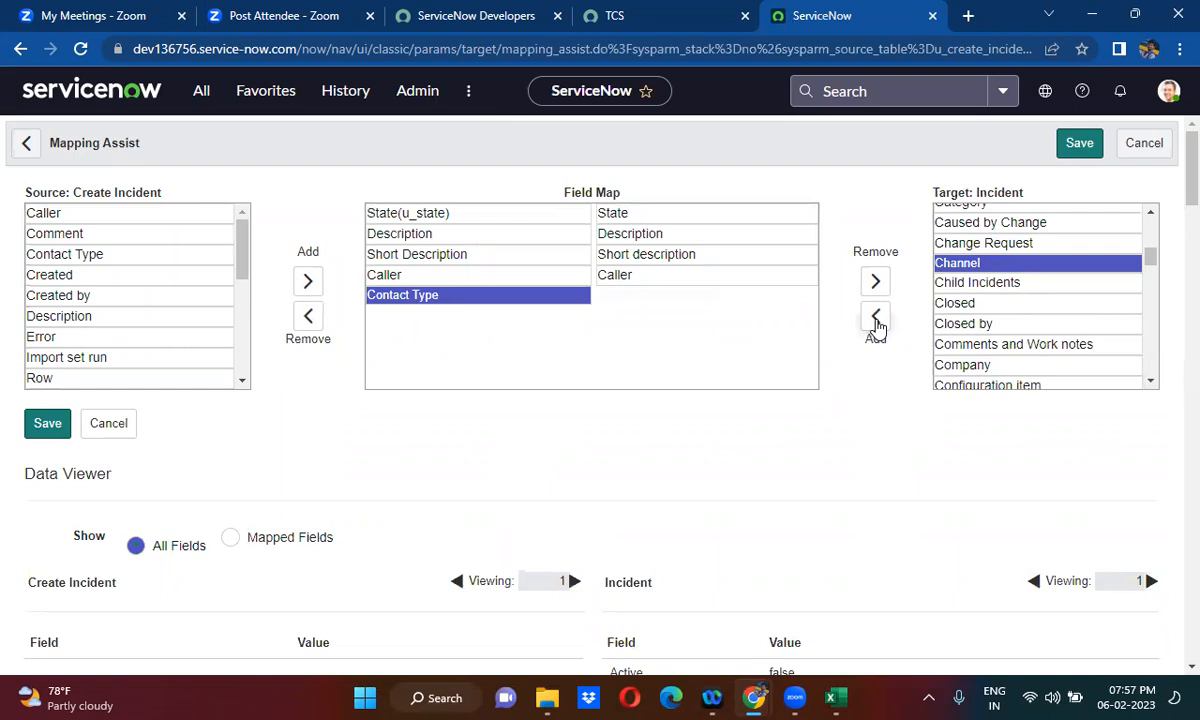
{"action": "left_click", "coordinate": [876, 318]}
{"action": "left_click", "coordinate": [1080, 145]}
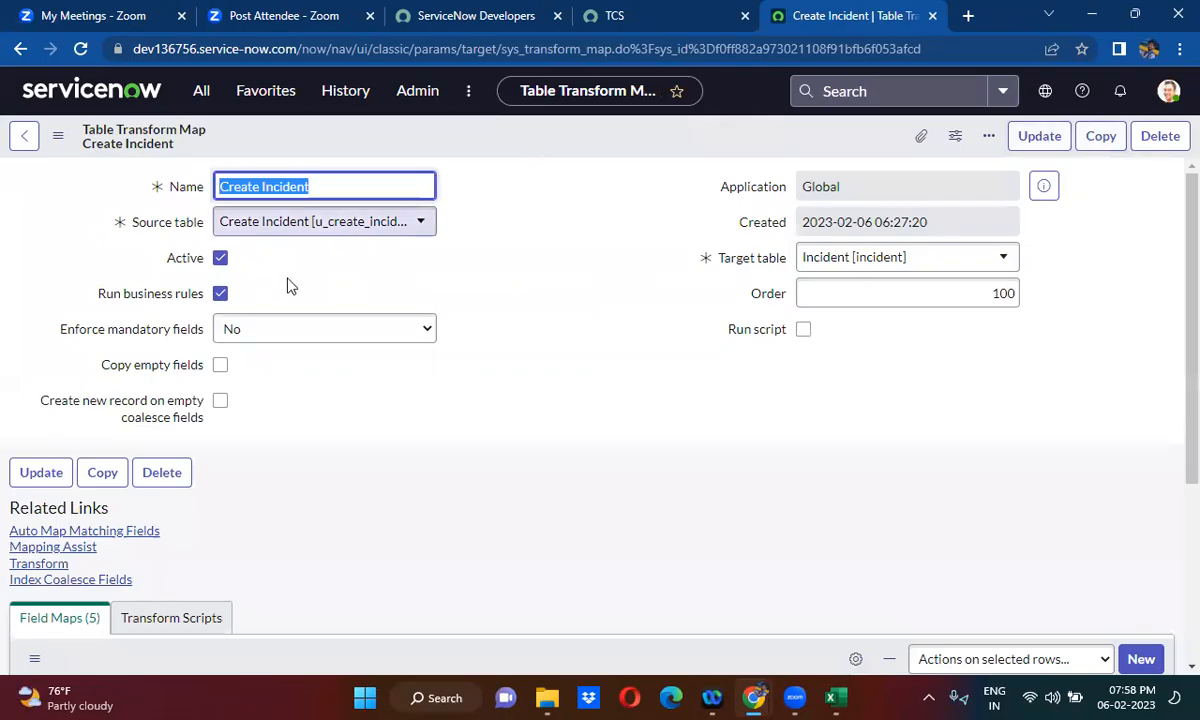
- Turn off Run business rules on the Create Incident transform map and save the record
{"action": "left_click", "coordinate": [220, 294]}
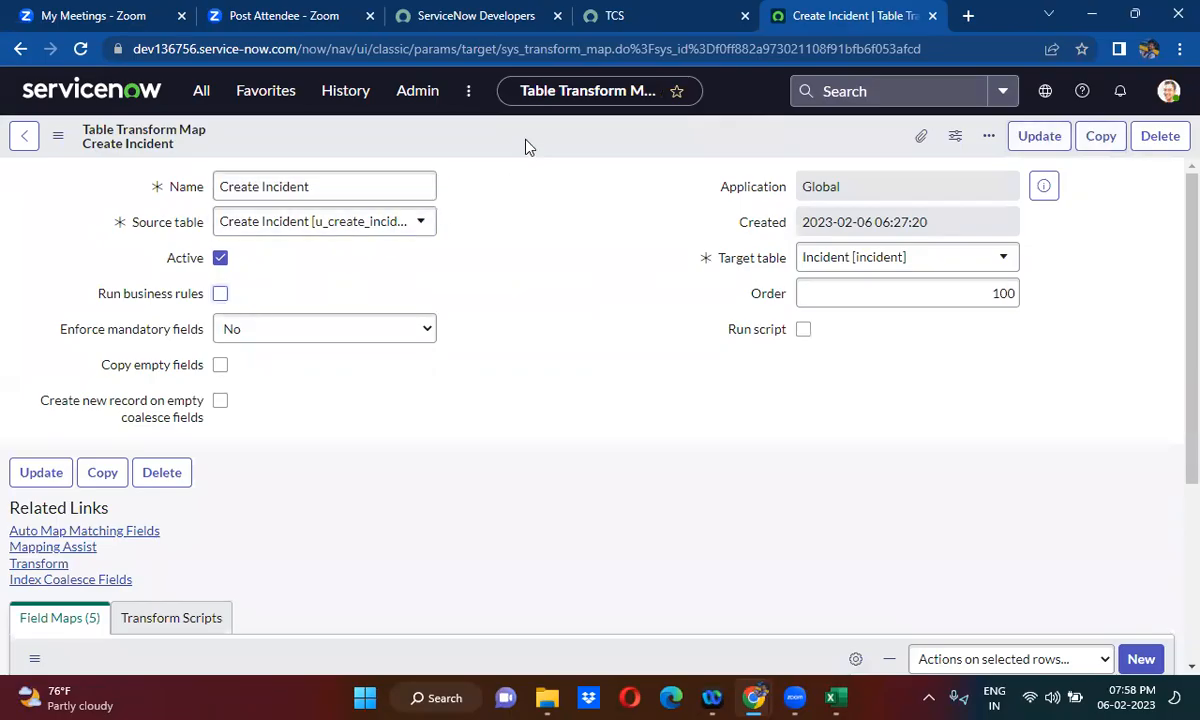
{"action": "right_click", "coordinate": [490, 135]}
{"action": "left_click", "coordinate": [590, 161]}
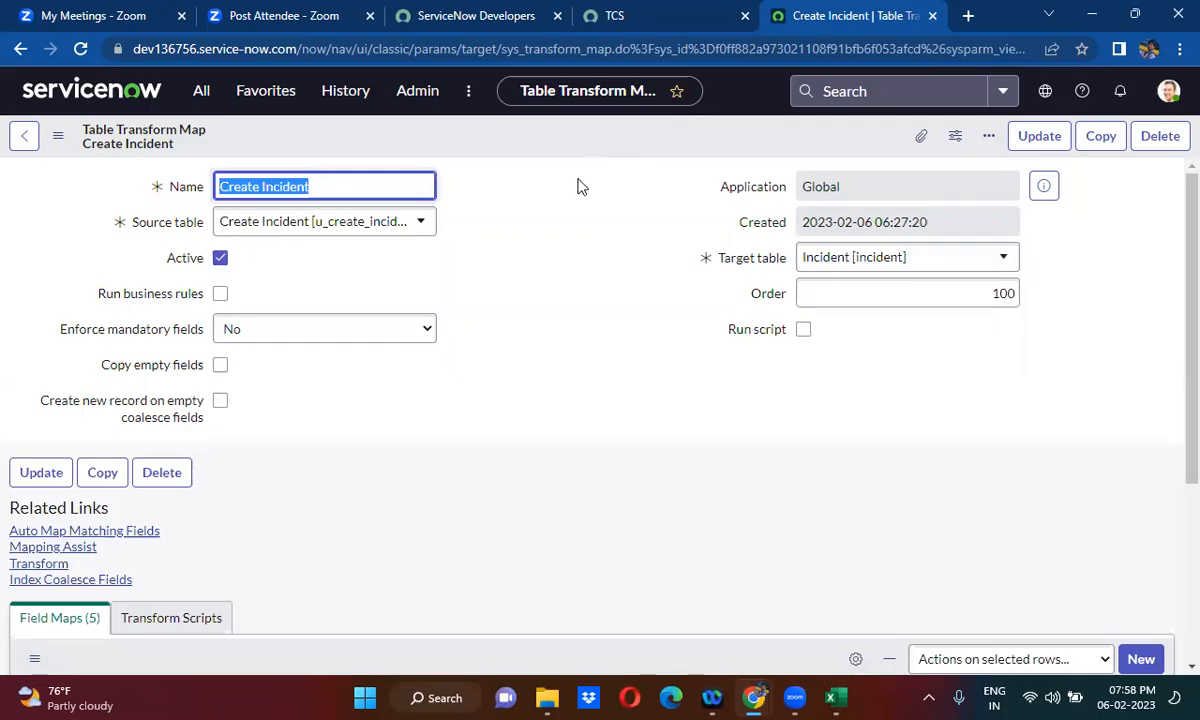
{"action": "left_click", "coordinate": [540, 355]}
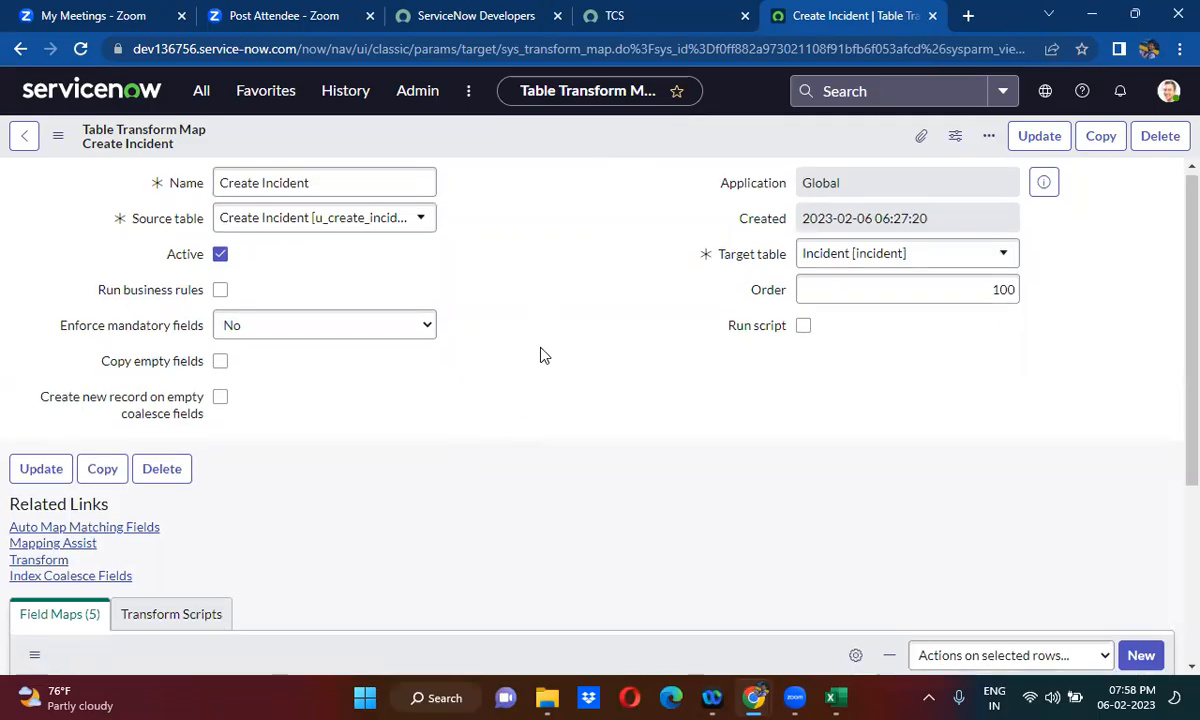
{"action": "scroll", "coordinate": [540, 355], "scroll_direction": "down", "scroll_amount": 3}
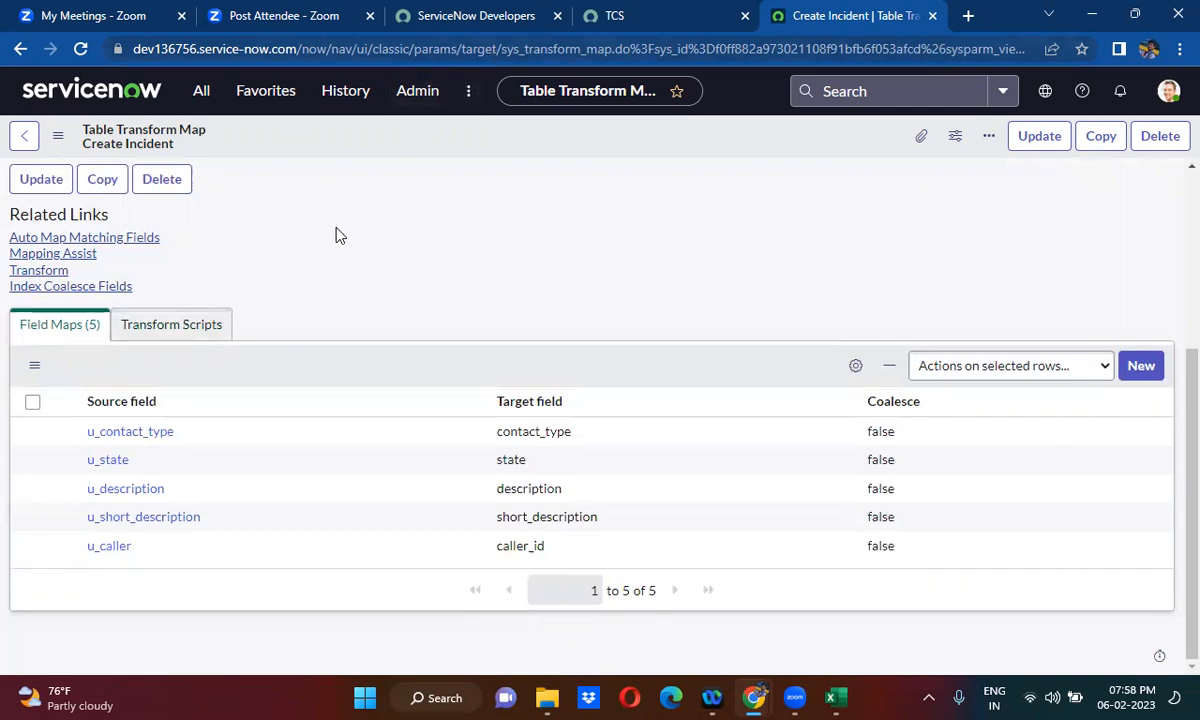
{"action": "scroll", "coordinate": [336, 235], "scroll_direction": "up", "scroll_amount": 3}
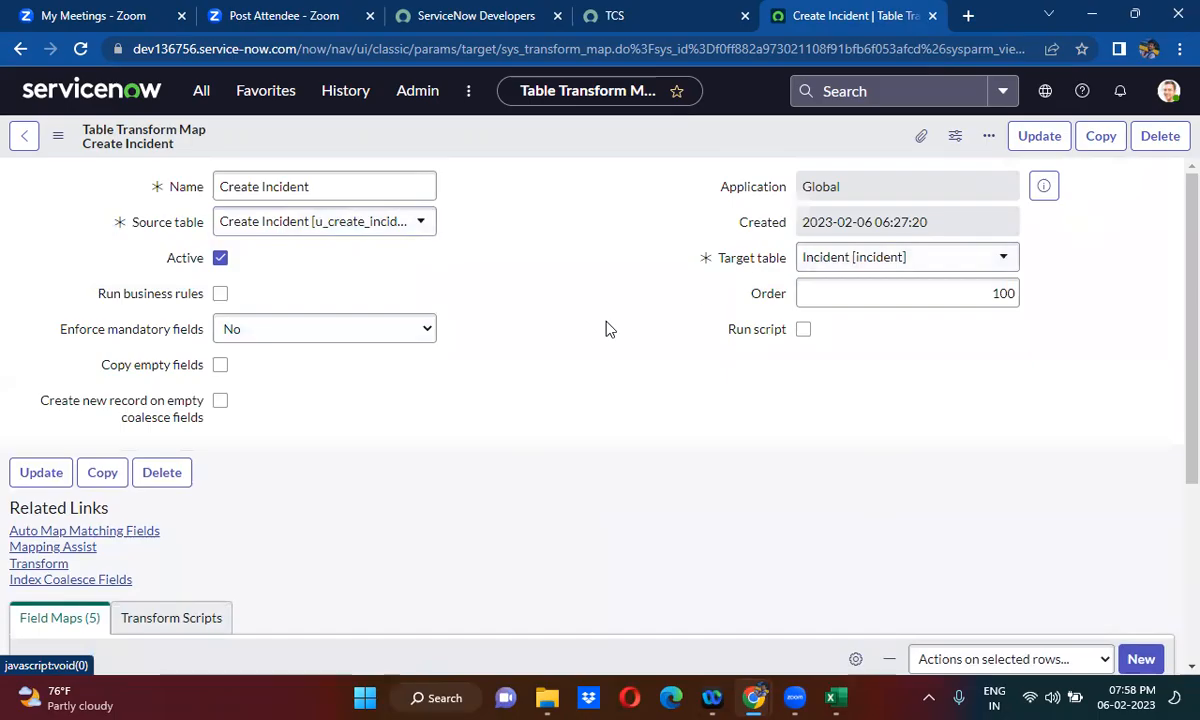
{"action": "scroll", "coordinate": [540, 375], "scroll_direction": "down", "scroll_amount": 3}
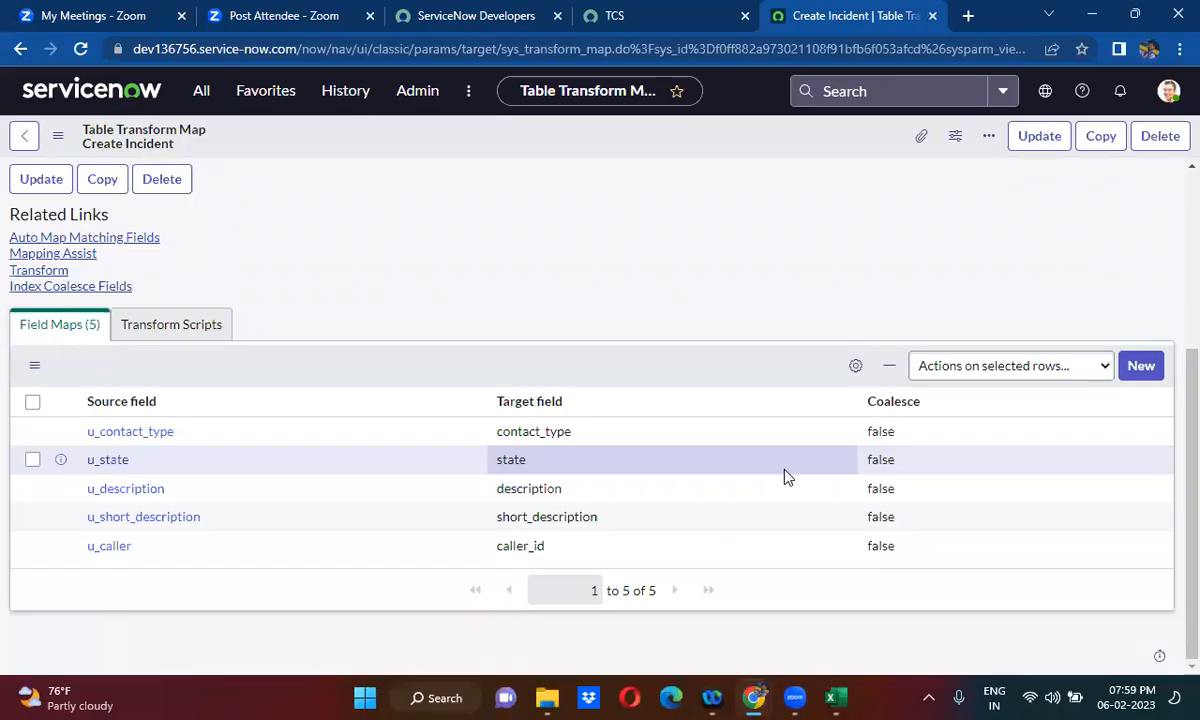
{"action": "left_click", "coordinate": [1149, 366]}
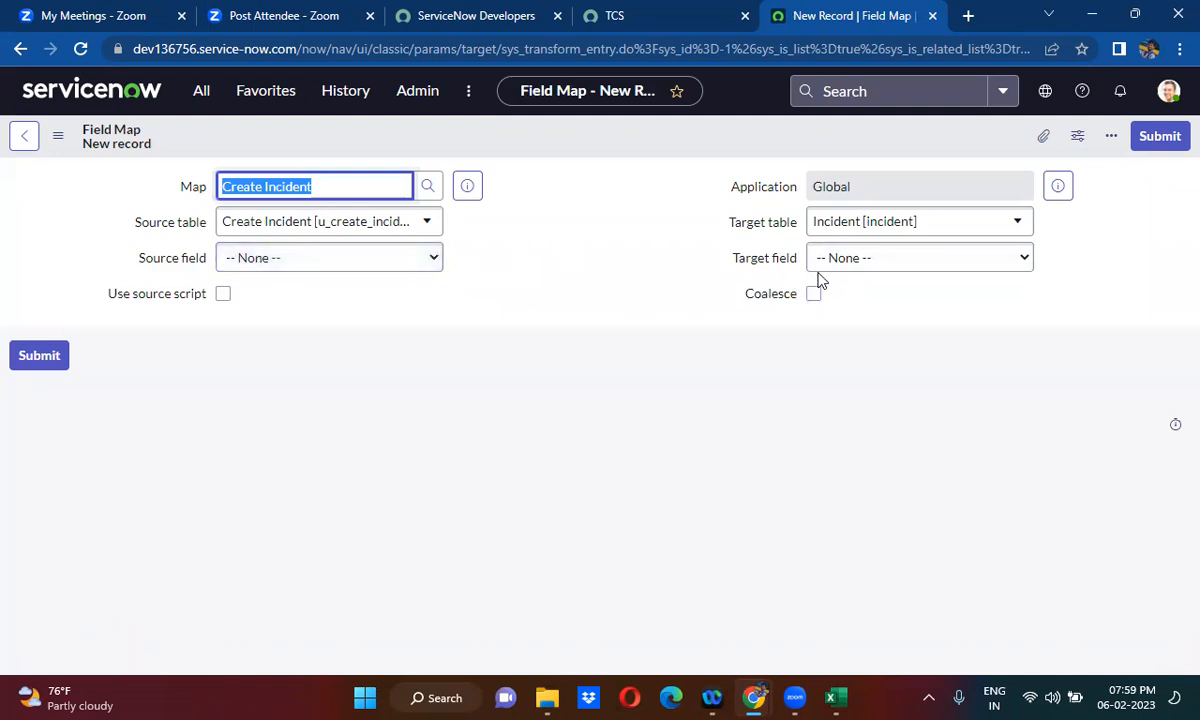
{"action": "left_click", "coordinate": [855, 260]}
{"action": "type", "text": "sys"}
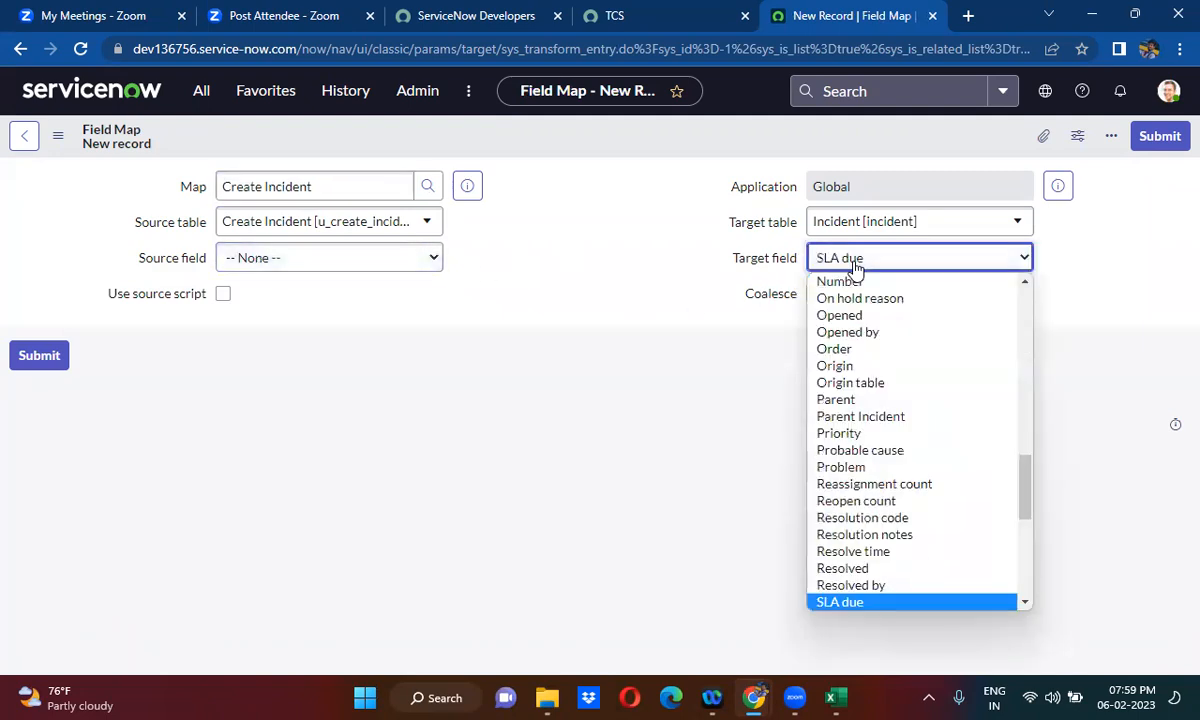
{"action": "key", "text": "Return"}
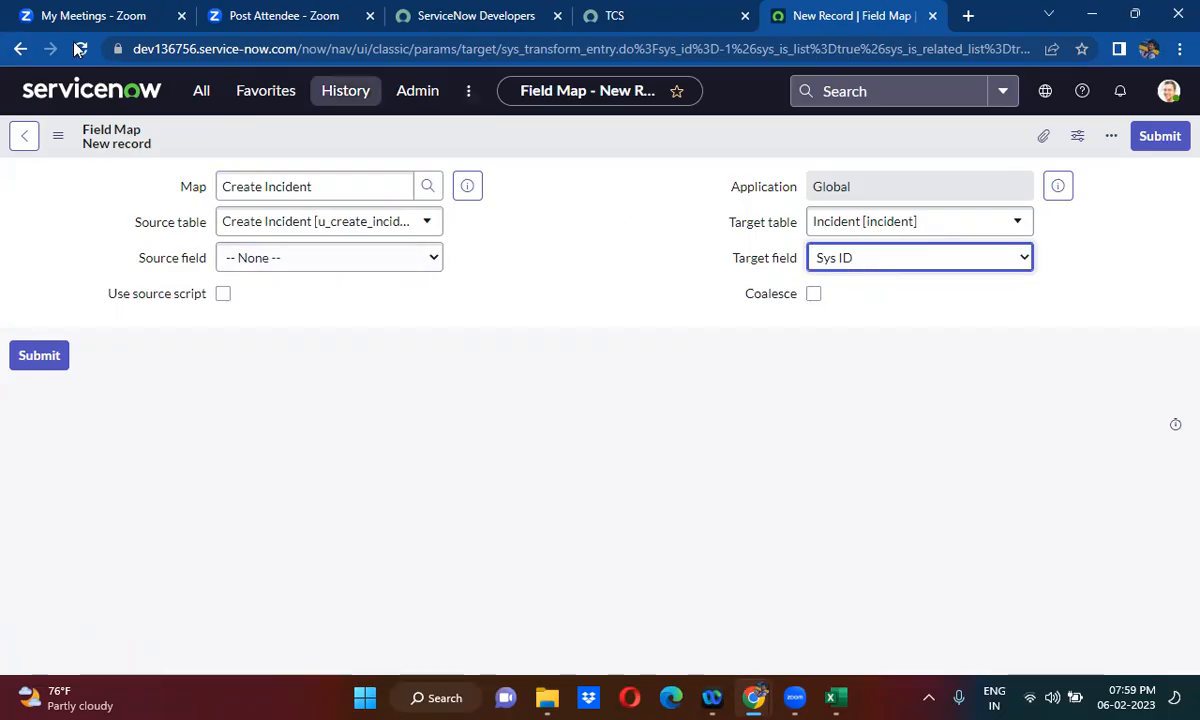
{"action": "left_click", "coordinate": [20, 50]}
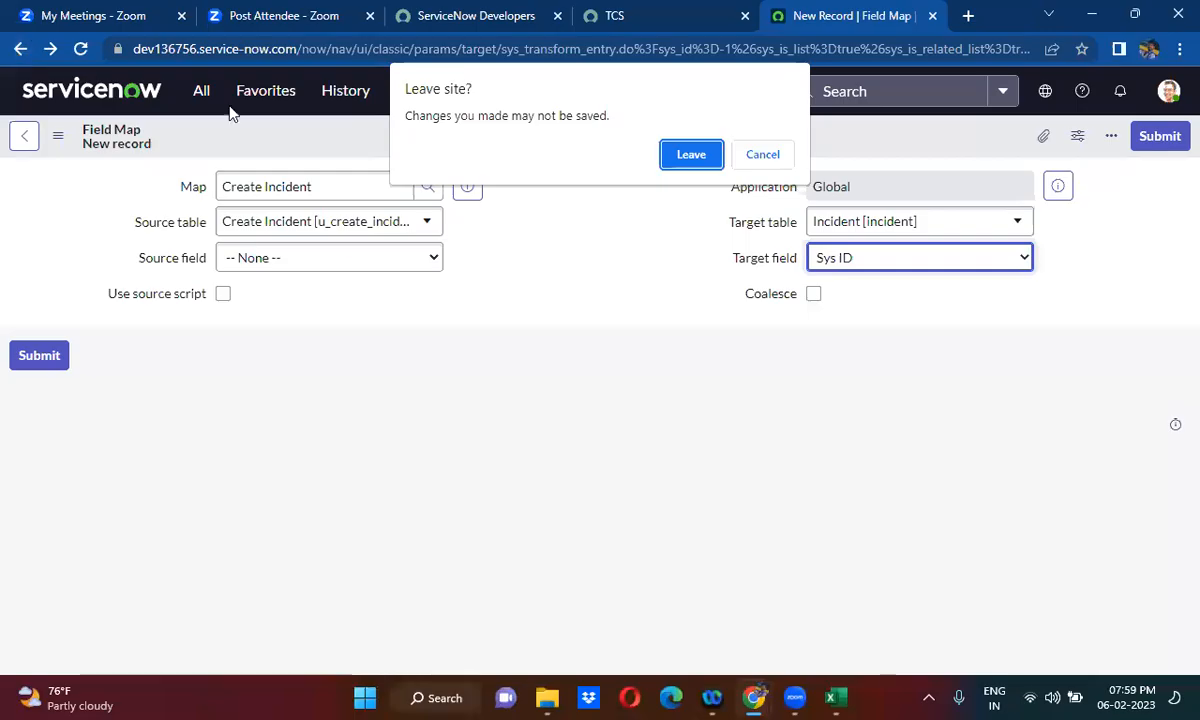
{"action": "left_click", "coordinate": [692, 155]}
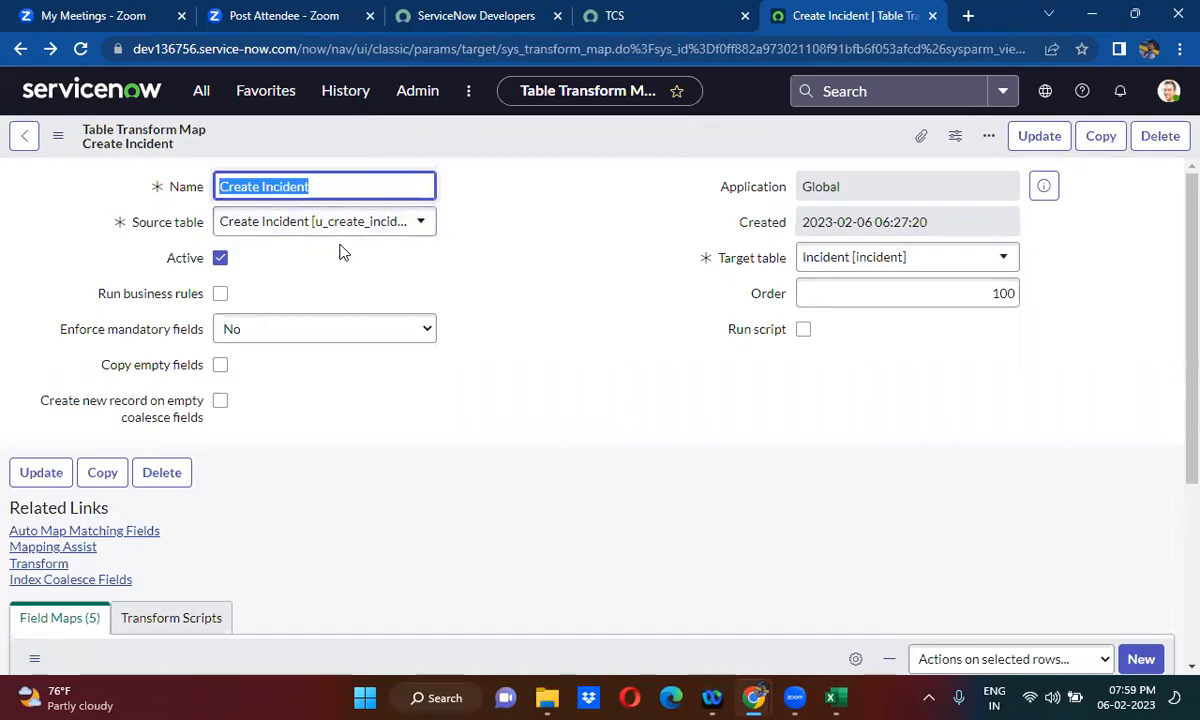
- Open the record list of the u_create_incident import set table on the dev136756 instance
{"action": "left_click", "coordinate": [660, 14]}
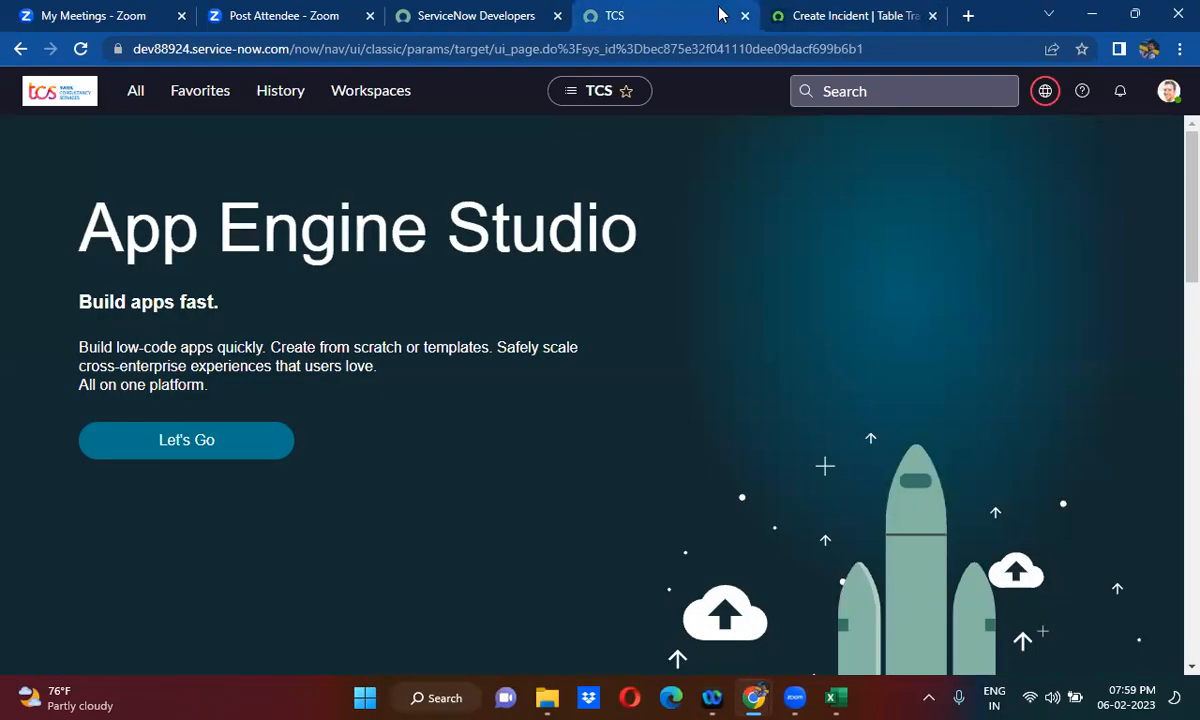
{"action": "left_click", "coordinate": [768, 14]}
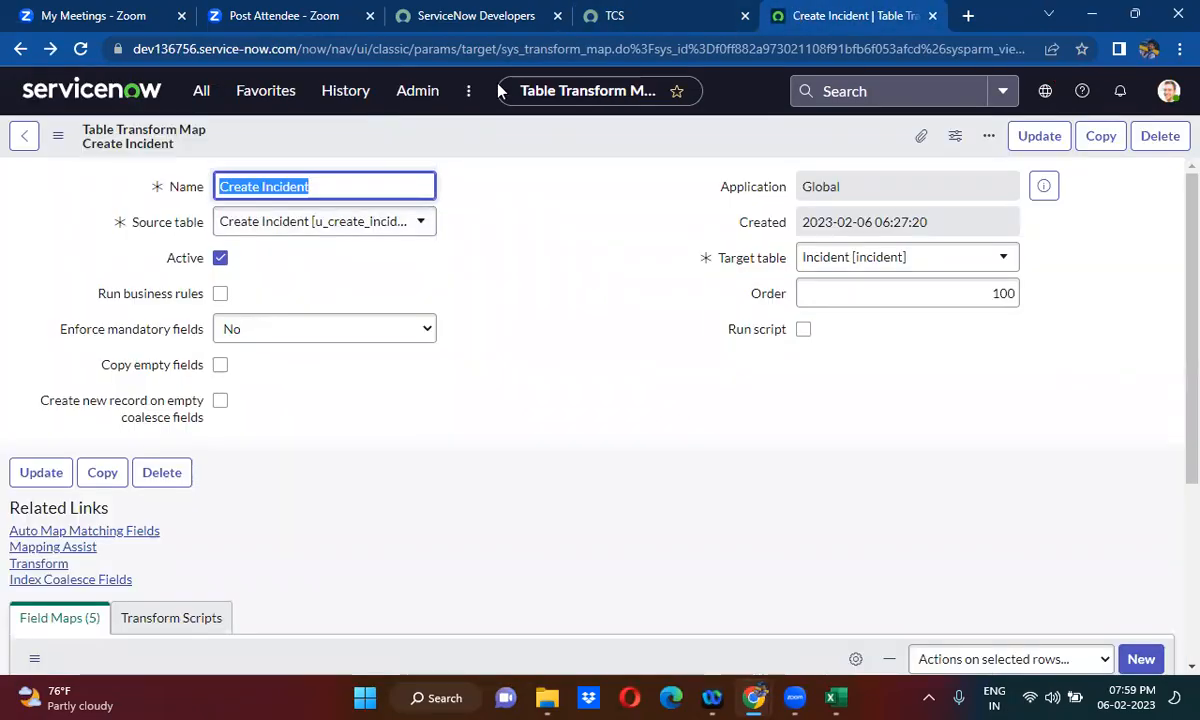
{"action": "left_click", "coordinate": [193, 108]}
{"action": "double_click", "coordinate": [183, 137]}
{"action": "type", "text": "u"}
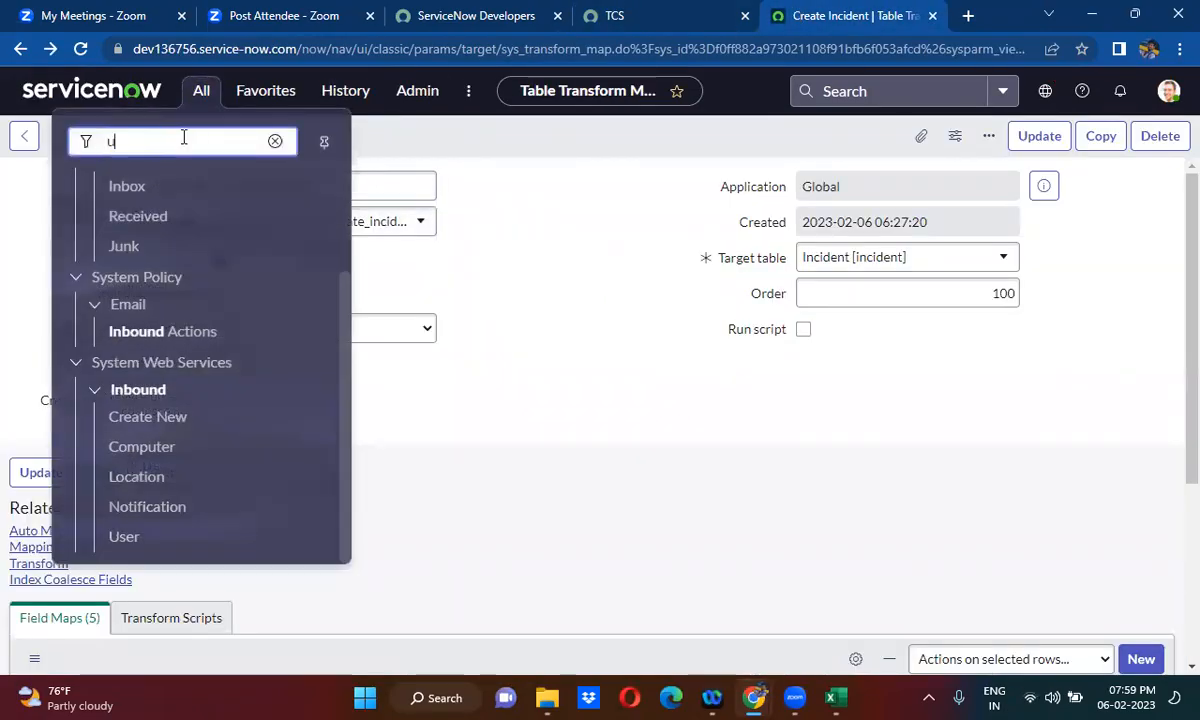
{"action": "type", "text": "_create_incident.LIST"}
{"action": "key", "text": "Return"}
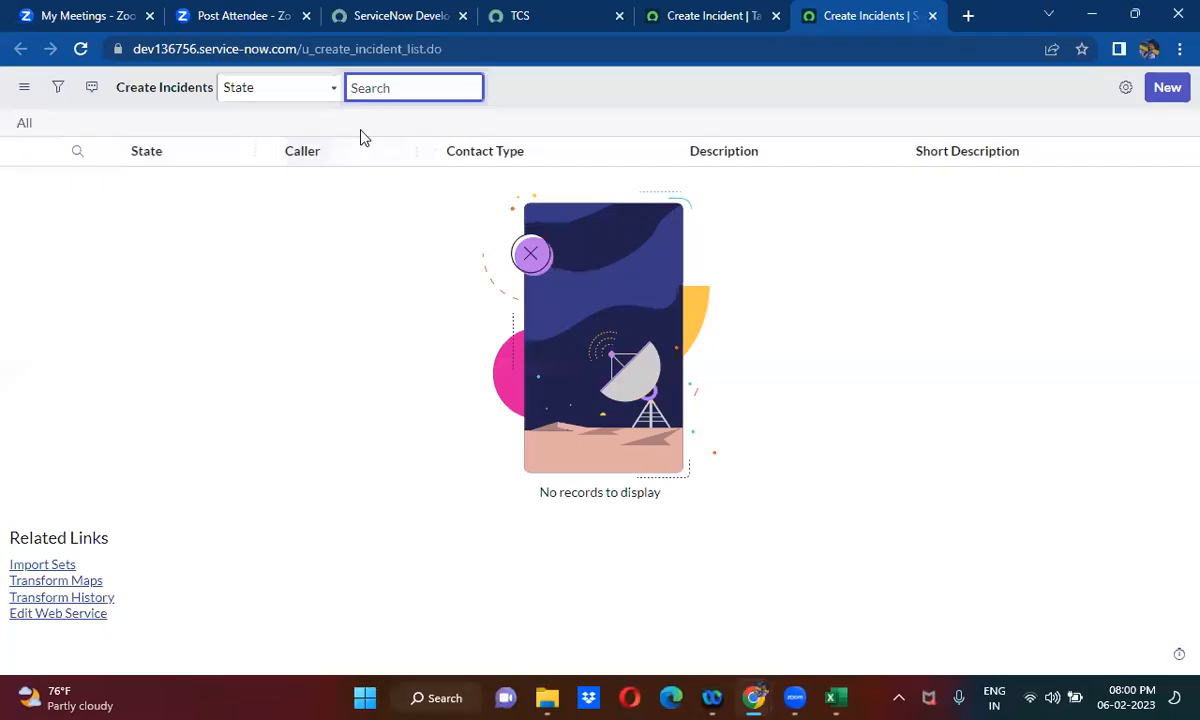
- Open the table definition of Create Incident from its record list
{"action": "left_click", "coordinate": [416, 151]}
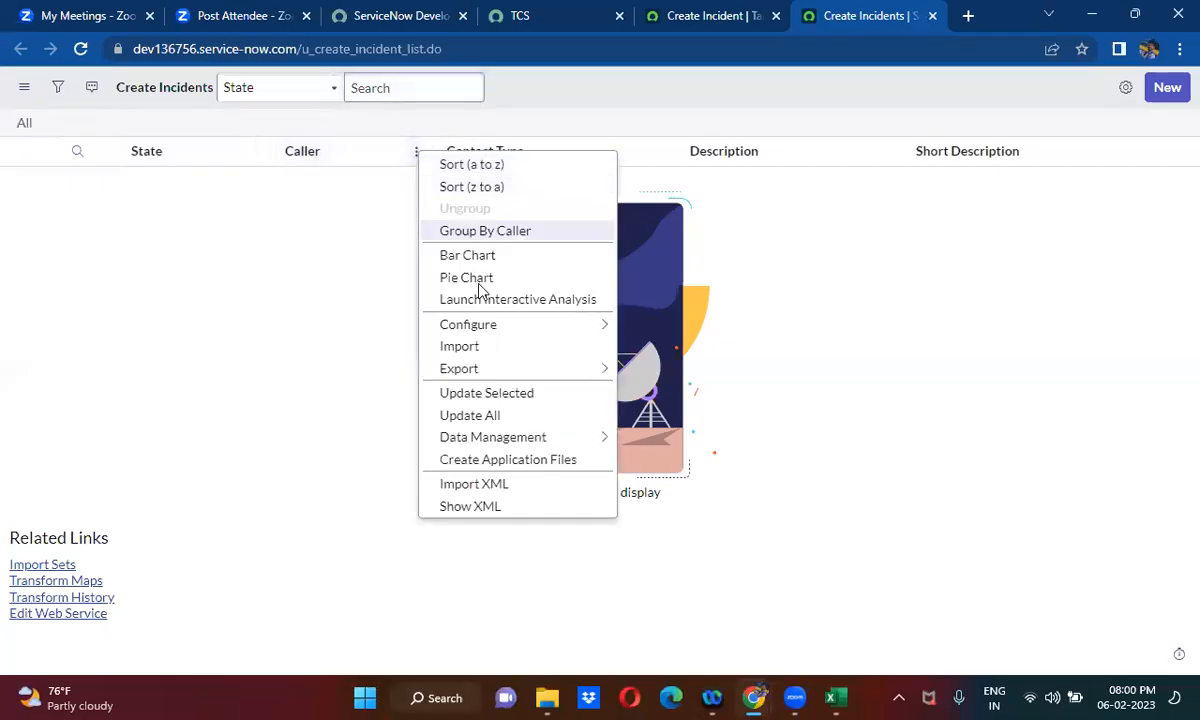
{"action": "mouse_move", "coordinate": [500, 324]}
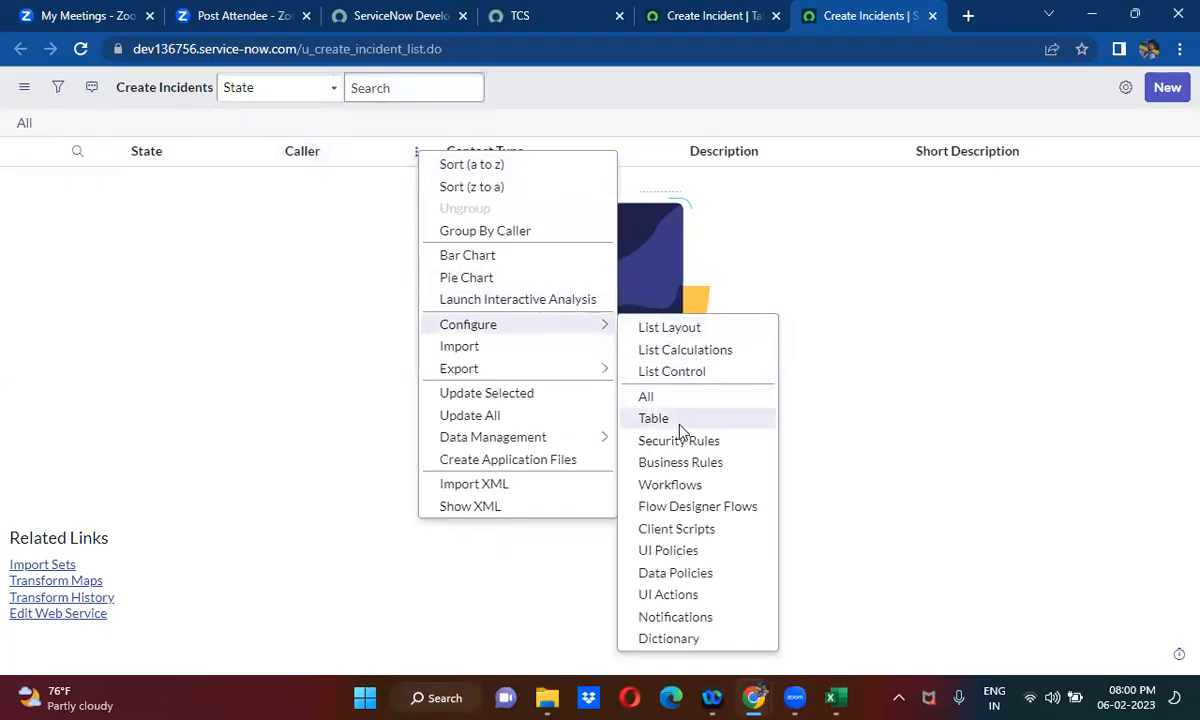
{"action": "left_click", "coordinate": [654, 418]}
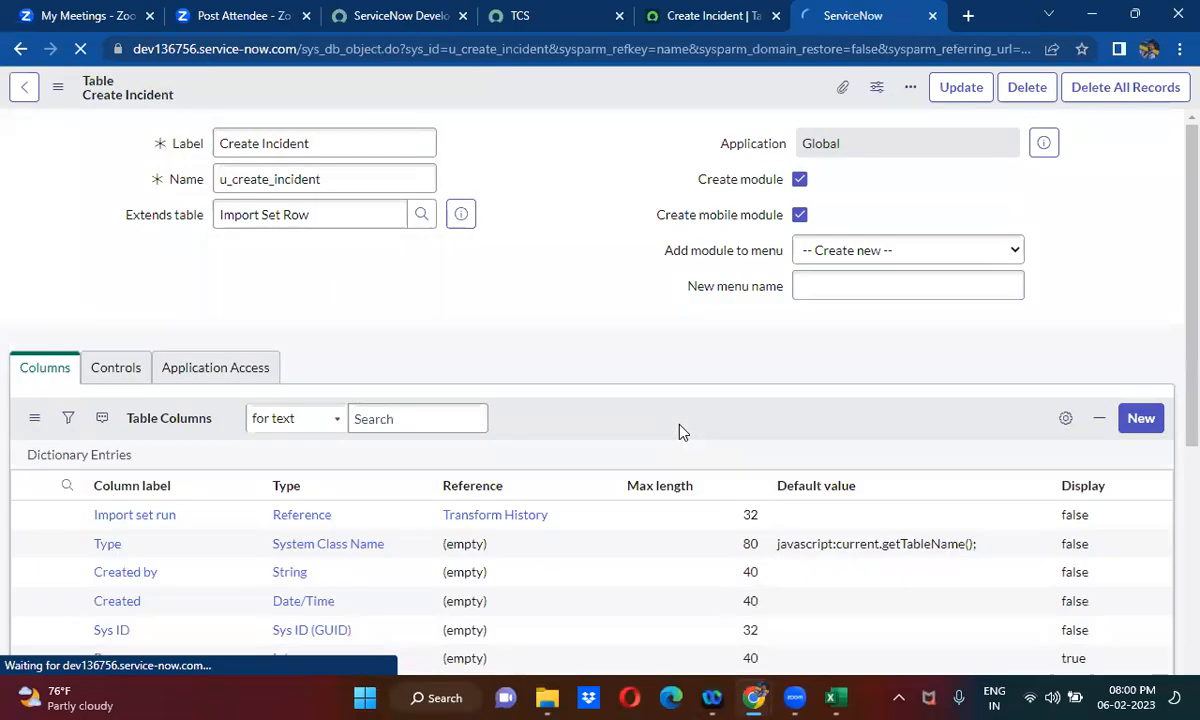
- Start a new column of type String on the Create Incident table and label it Incident ID
{"action": "left_click", "coordinate": [1145, 404]}
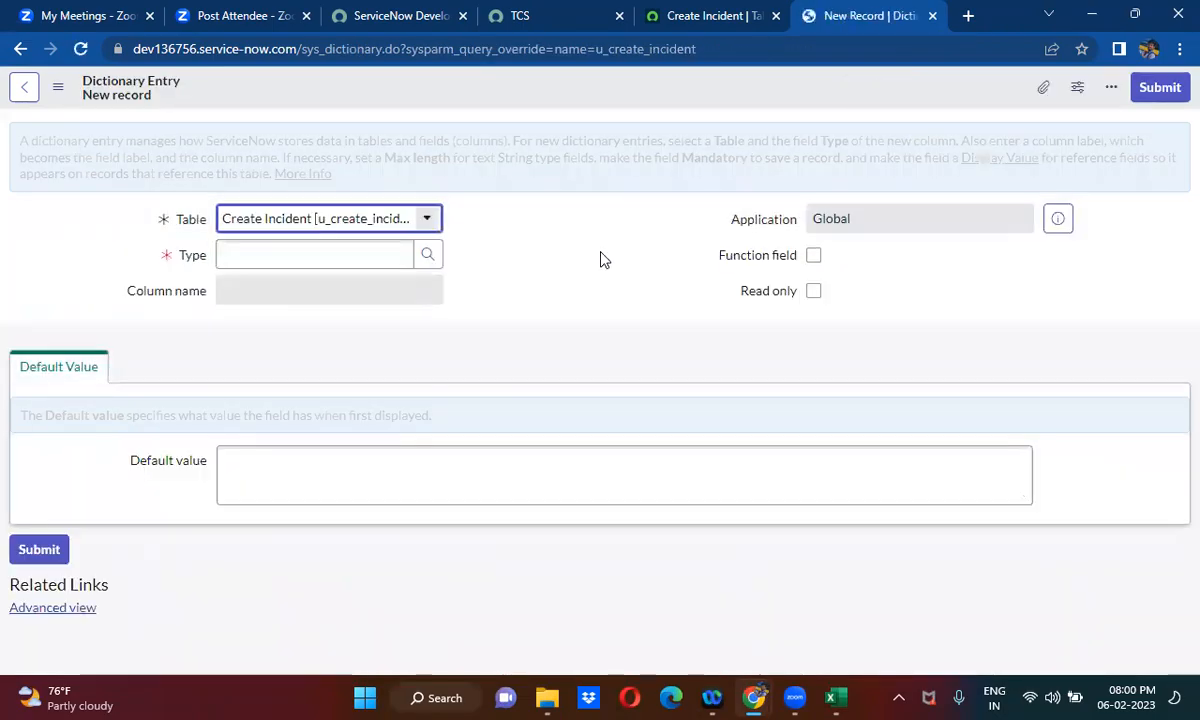
{"action": "left_click", "coordinate": [309, 255]}
{"action": "type", "text": "str"}
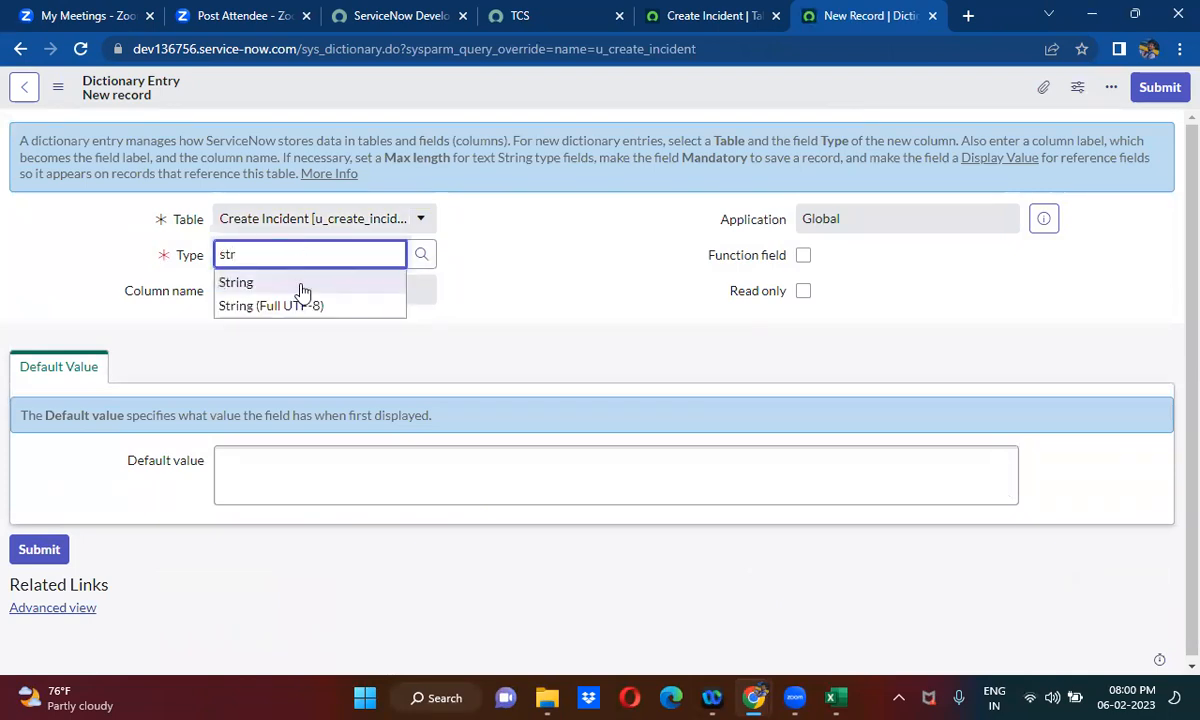
{"action": "left_click", "coordinate": [300, 281]}
{"action": "left_click", "coordinate": [266, 291]}
{"action": "type", "text": "In"}
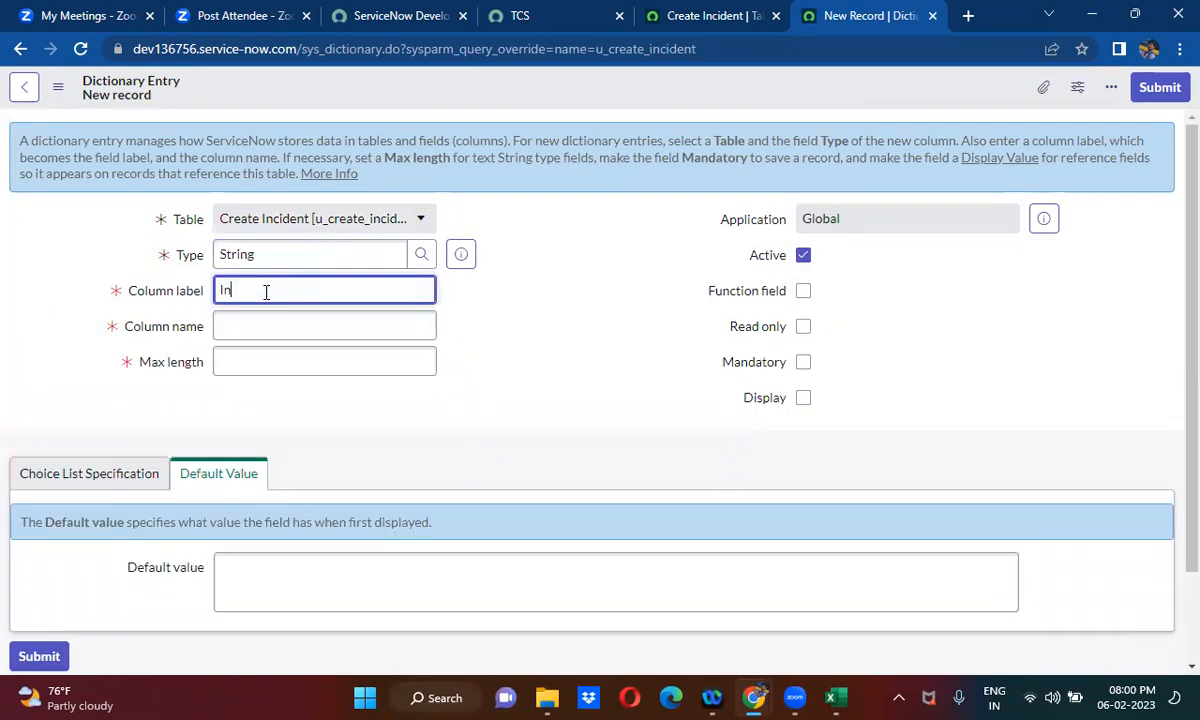
{"action": "type", "text": "cident ID"}
{"action": "left_click", "coordinate": [587, 349]}
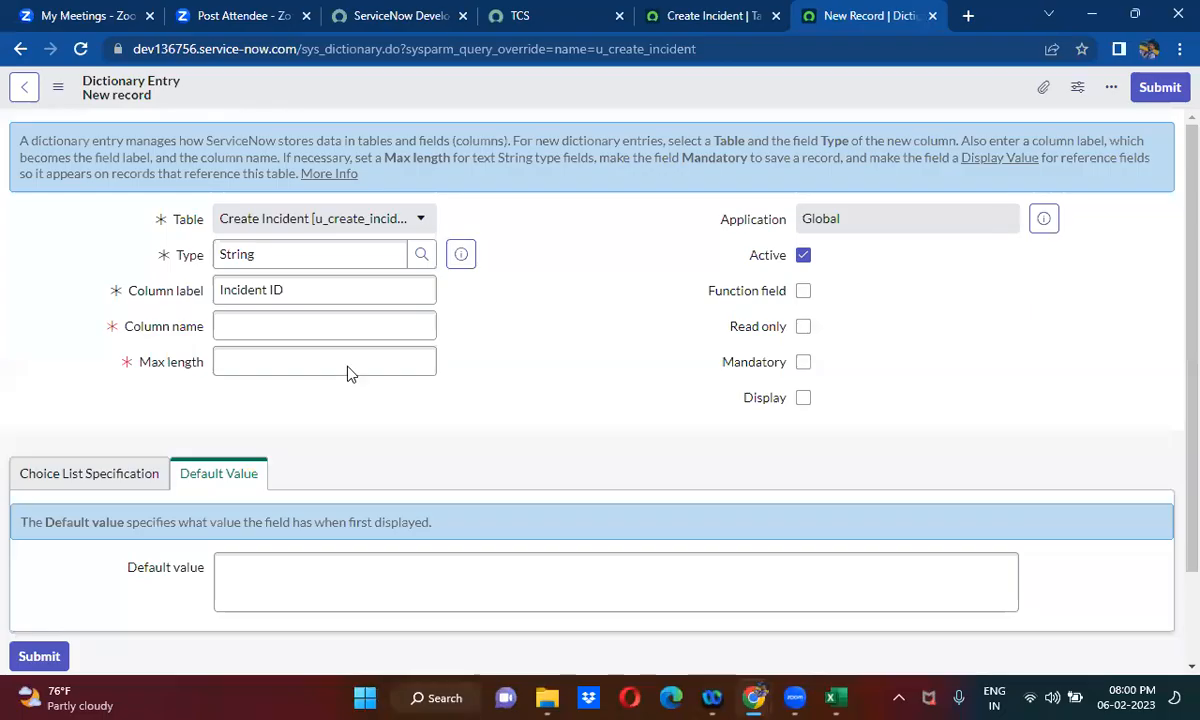
- Set the Incident ID column's max length to 40 and submit the dictionary entry
{"action": "left_click", "coordinate": [336, 363]}
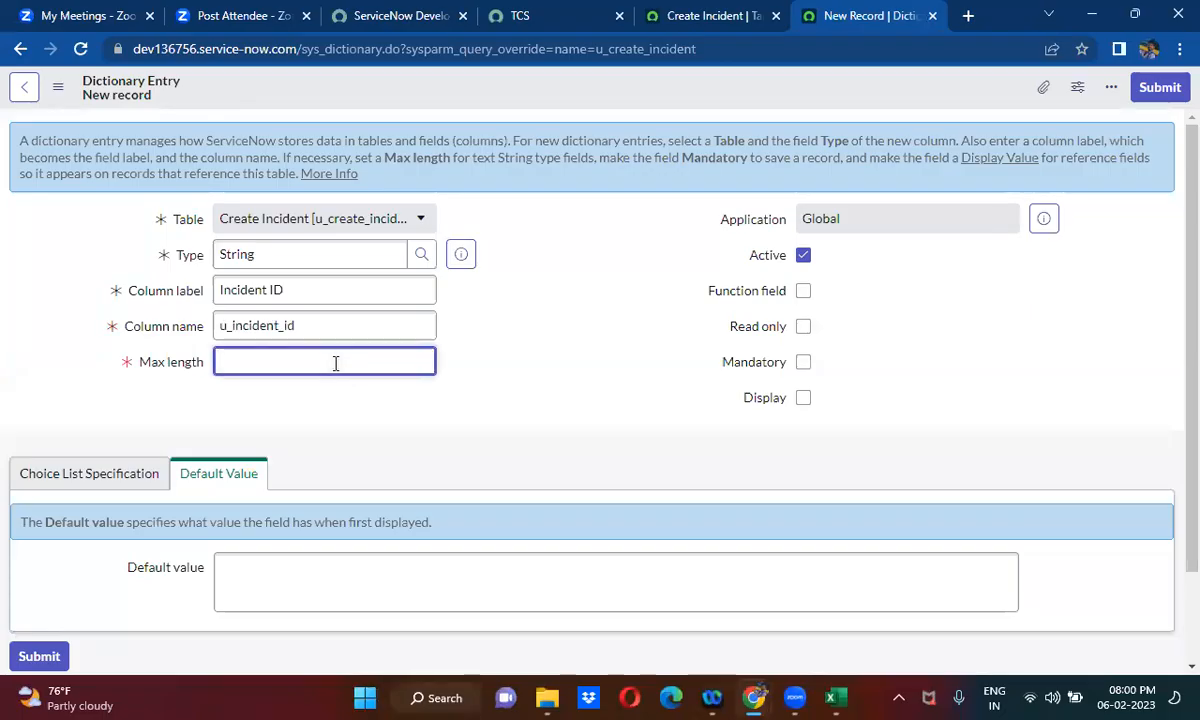
{"action": "type", "text": "40"}
{"action": "left_click", "coordinate": [450, 405]}
{"action": "left_click", "coordinate": [1157, 88]}
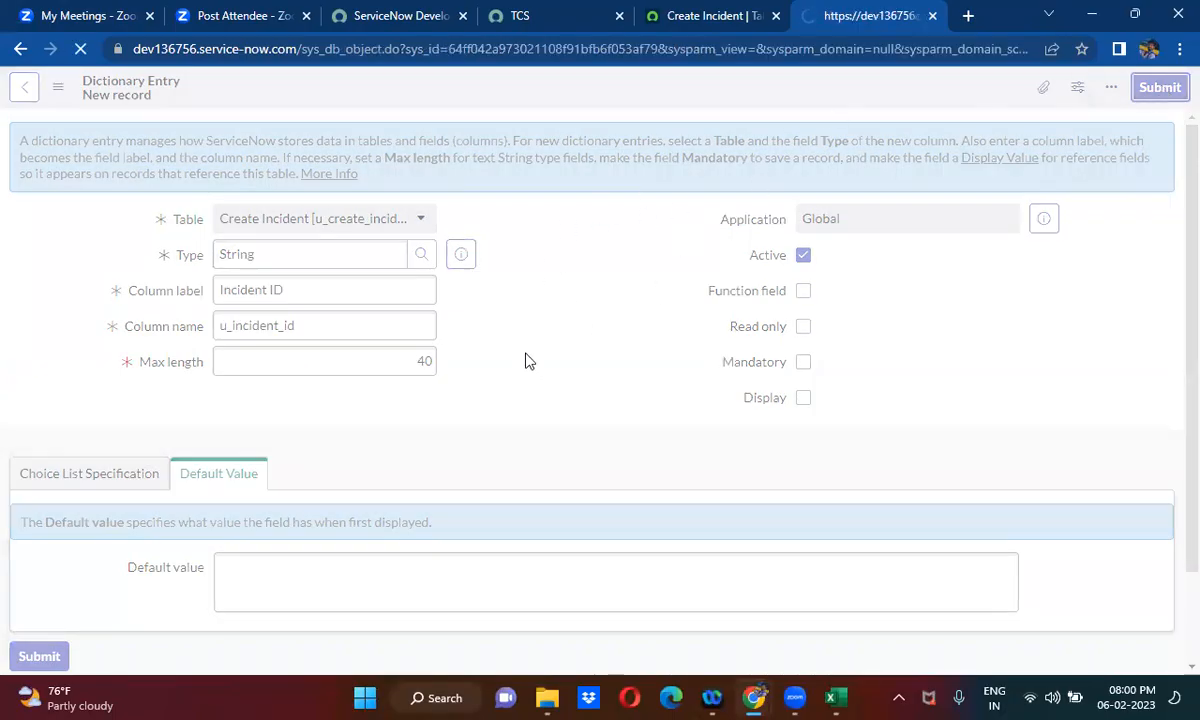
- Start a new field map on the Create Incident transform map with target field Sys ID and a source script enabled
{"action": "left_click", "coordinate": [686, 16]}
{"action": "scroll", "coordinate": [488, 416], "scroll_direction": "down", "scroll_amount": 3}
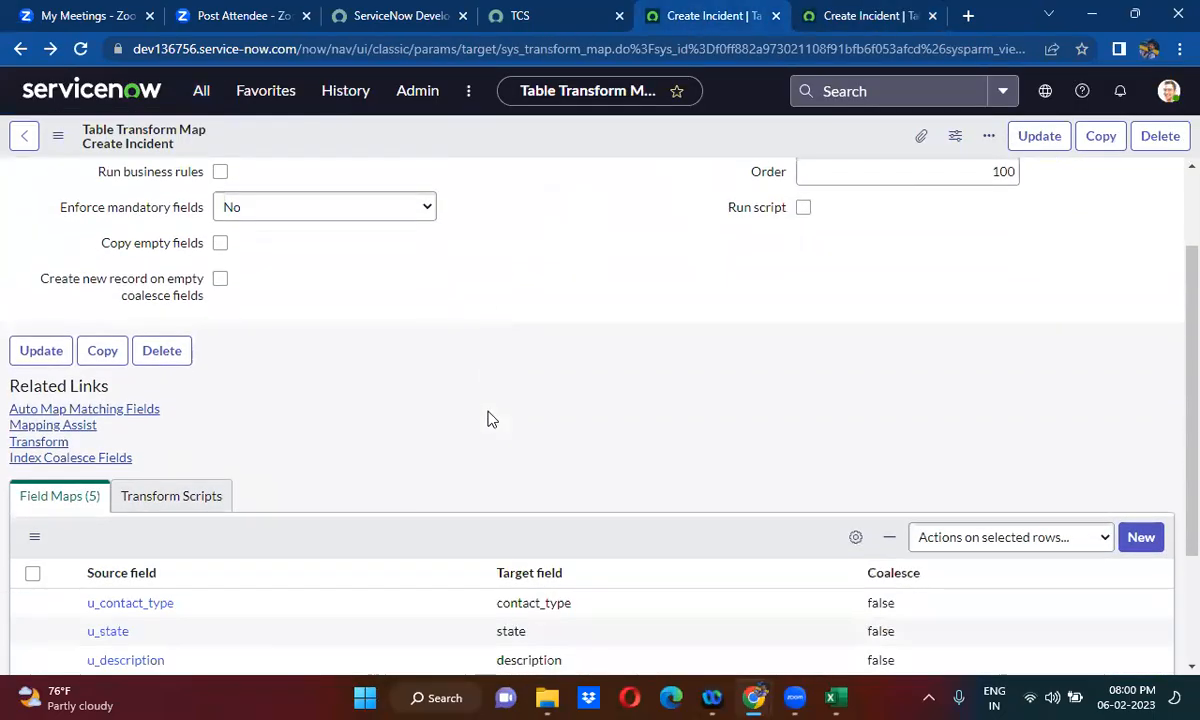
{"action": "left_click", "coordinate": [1141, 367]}
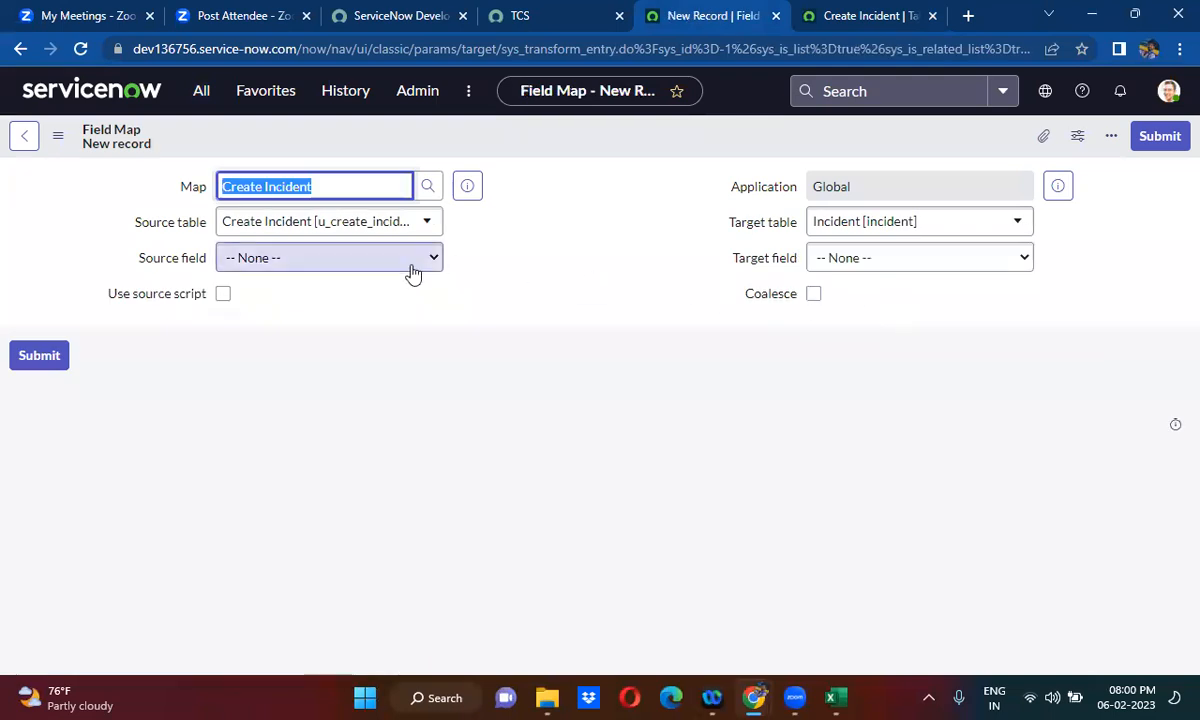
{"action": "left_click", "coordinate": [854, 264]}
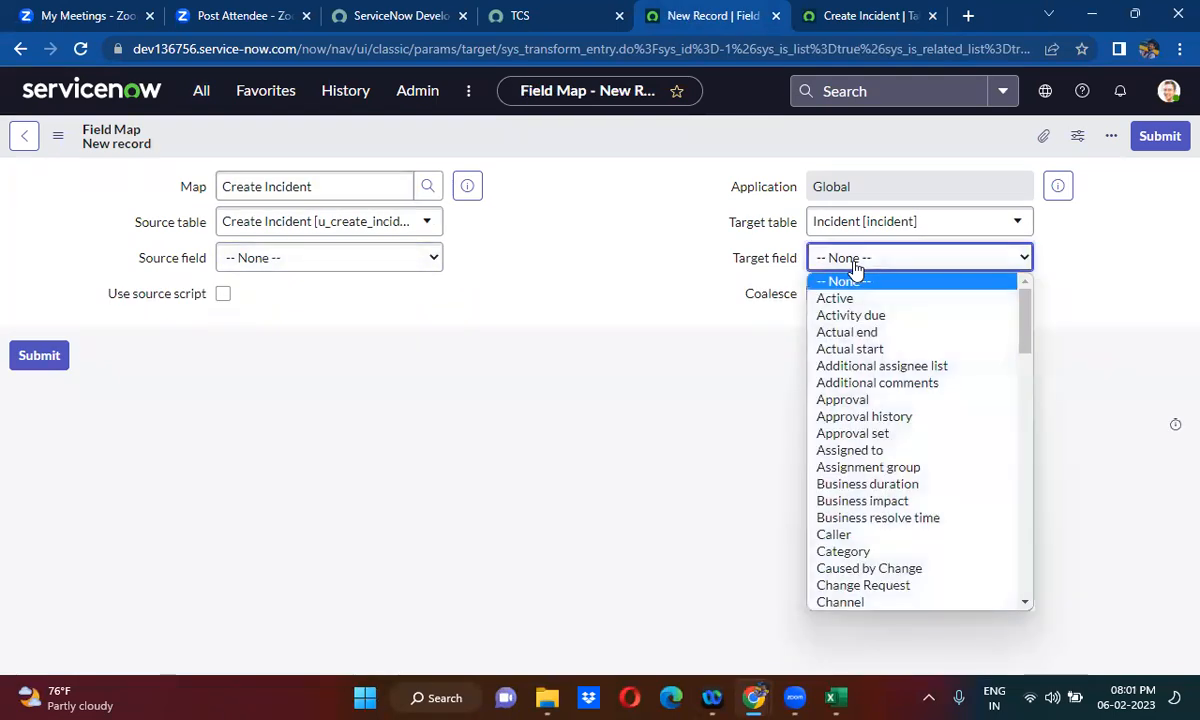
{"action": "type", "text": "sys"}
{"action": "key", "text": "Return"}
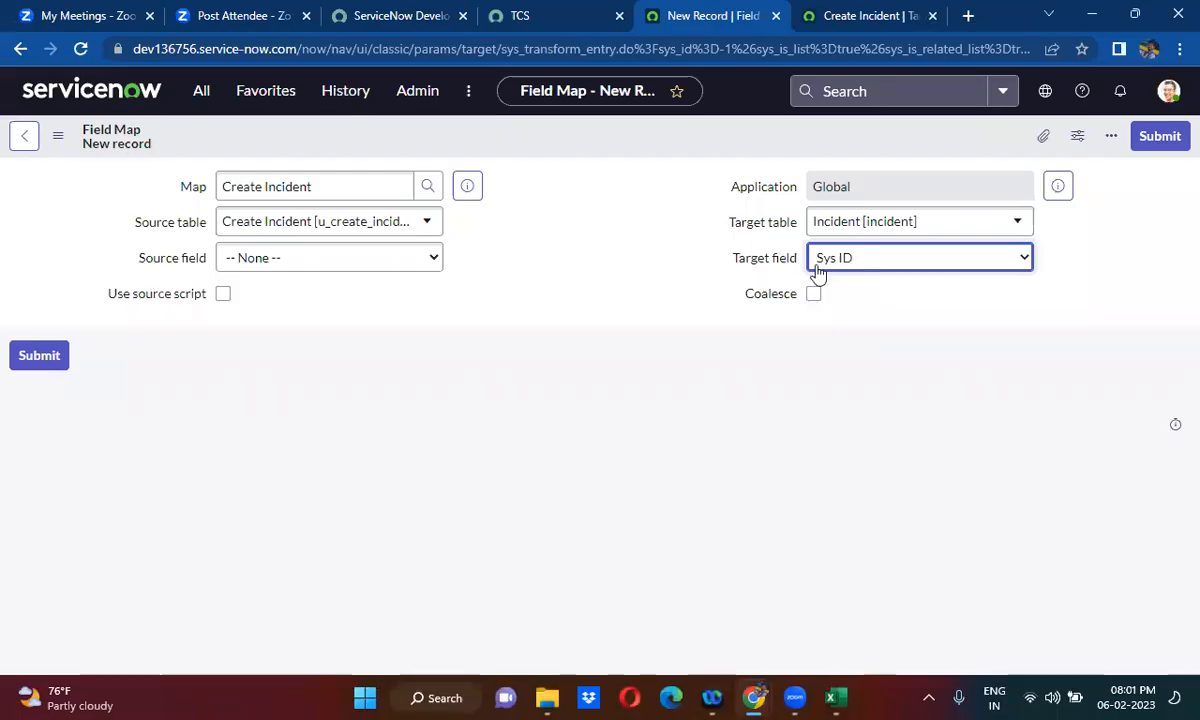
{"action": "left_click", "coordinate": [224, 294]}
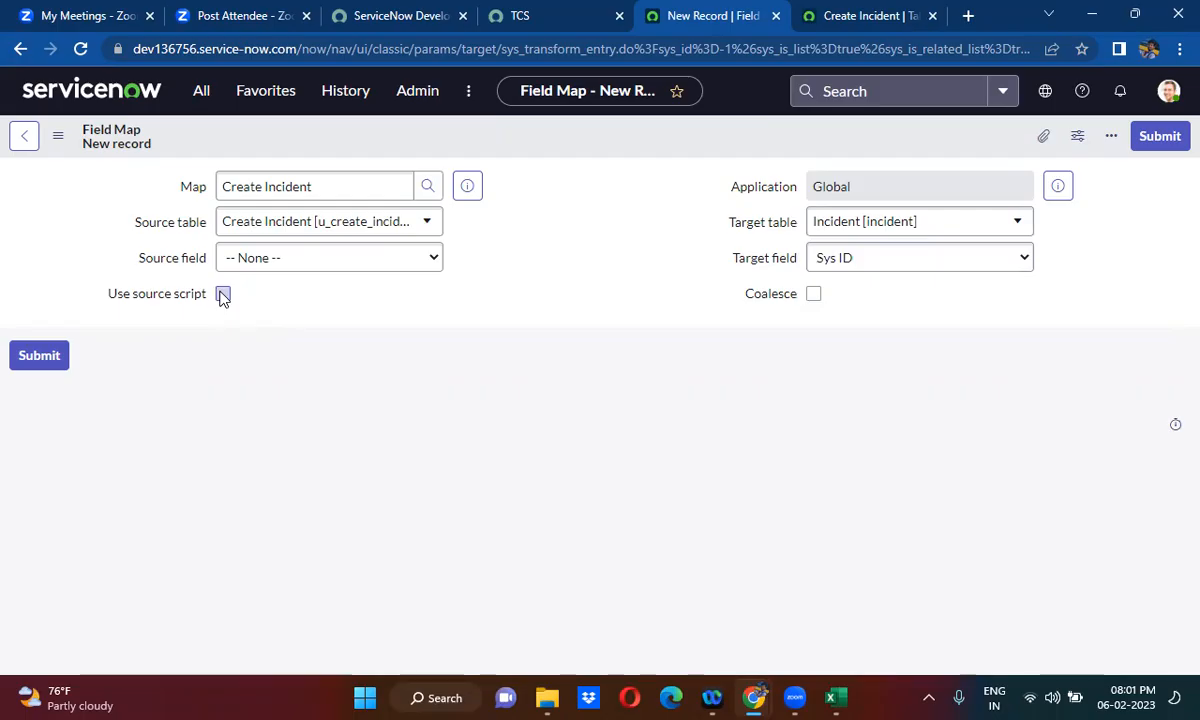
{"action": "left_click", "coordinate": [223, 293]}
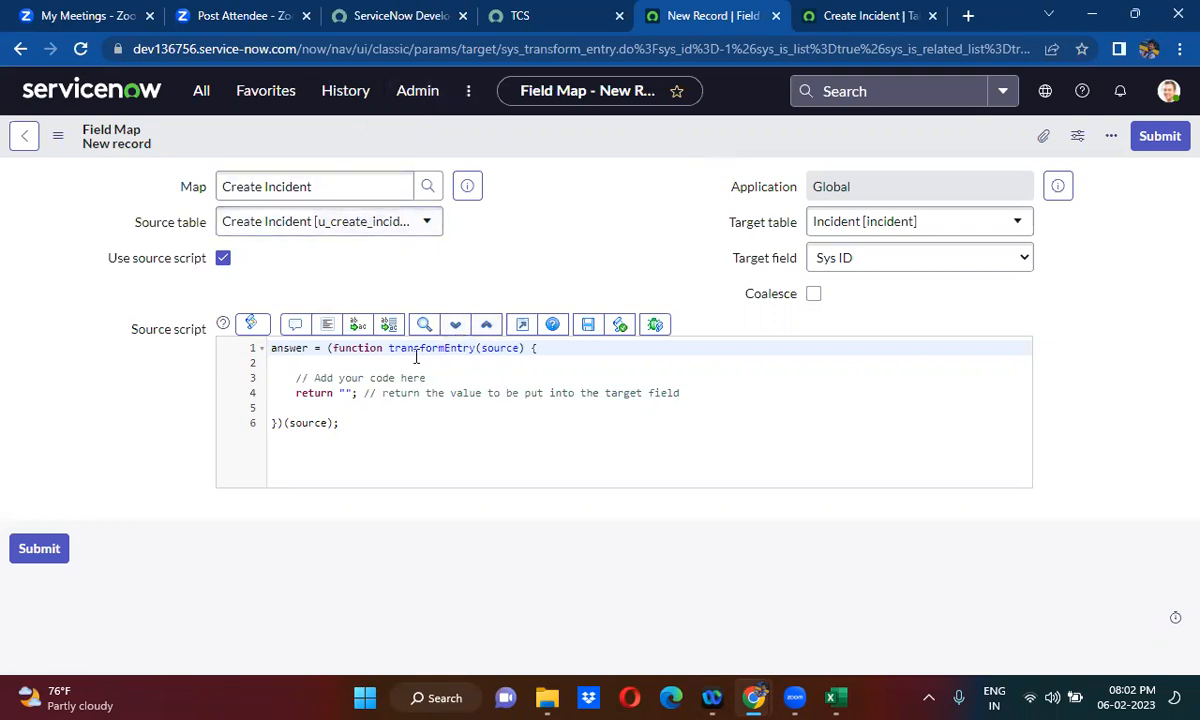
- Replace the source script's placeholder comment with the opening of an if statement and remove the comment after the return statement
{"action": "left_click", "coordinate": [295, 378]}
{"action": "left_click_drag", "start_coordinate": [295, 378], "coordinate": [435, 378]}
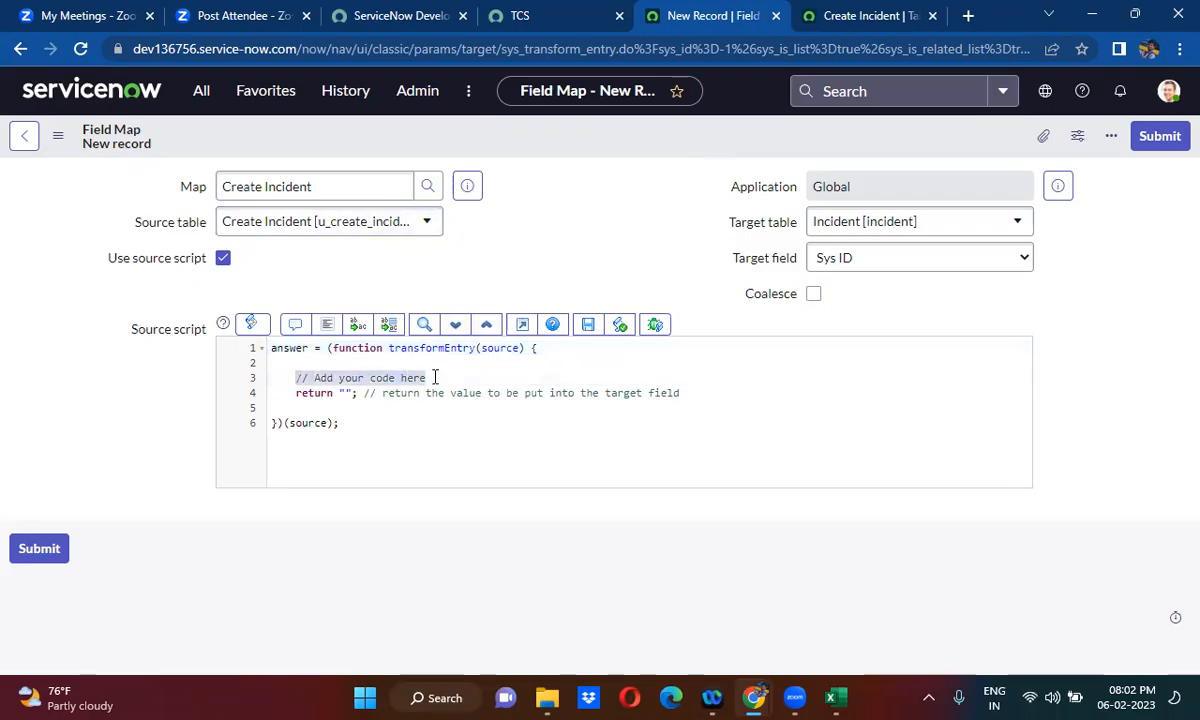
{"action": "key", "text": "BackSpace"}
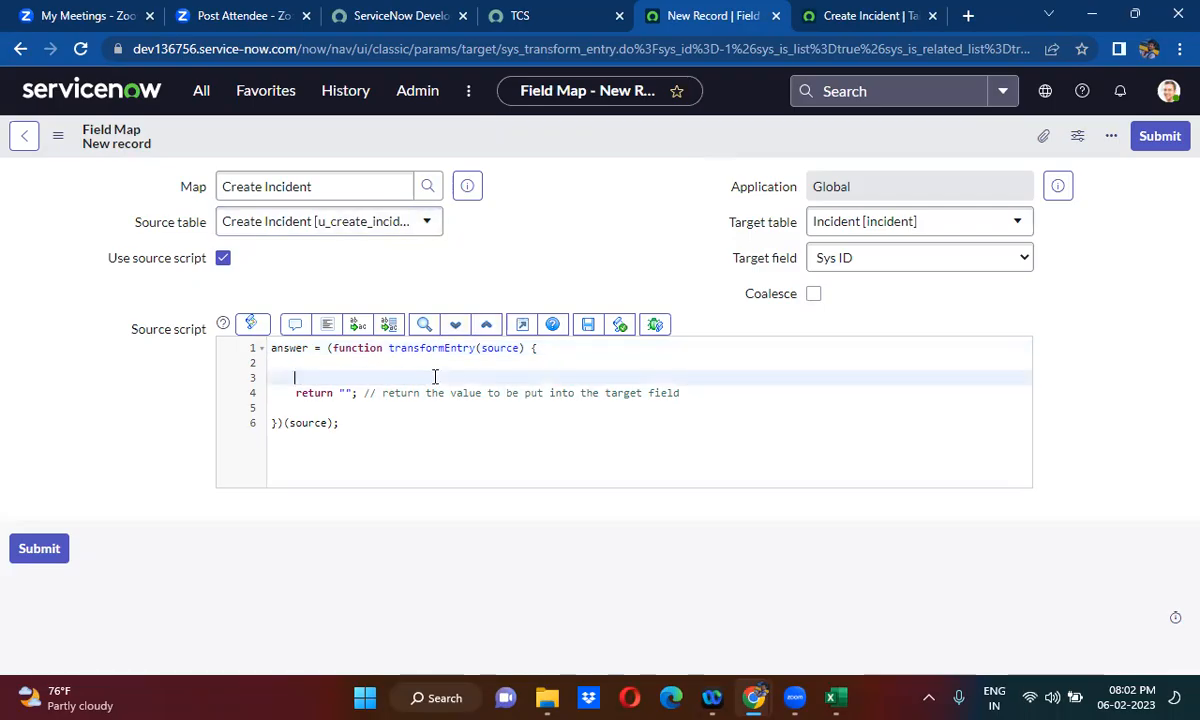
{"action": "type", "text": "if(){"}
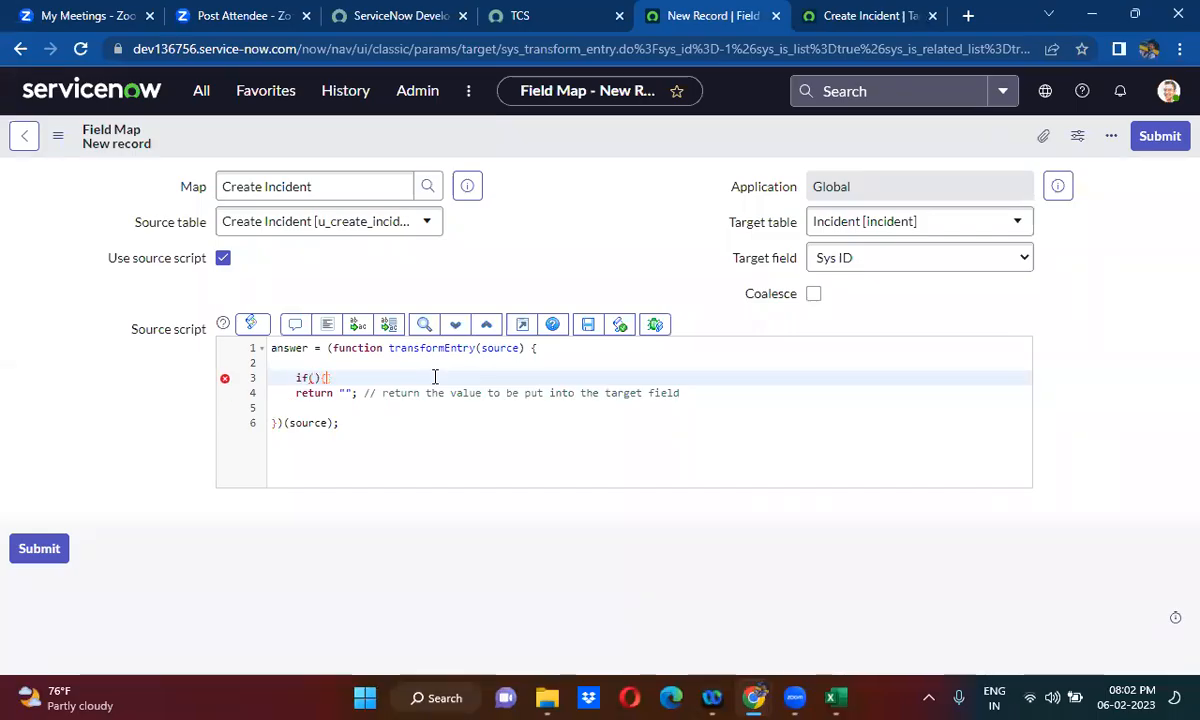
{"action": "left_click", "coordinate": [697, 394]}
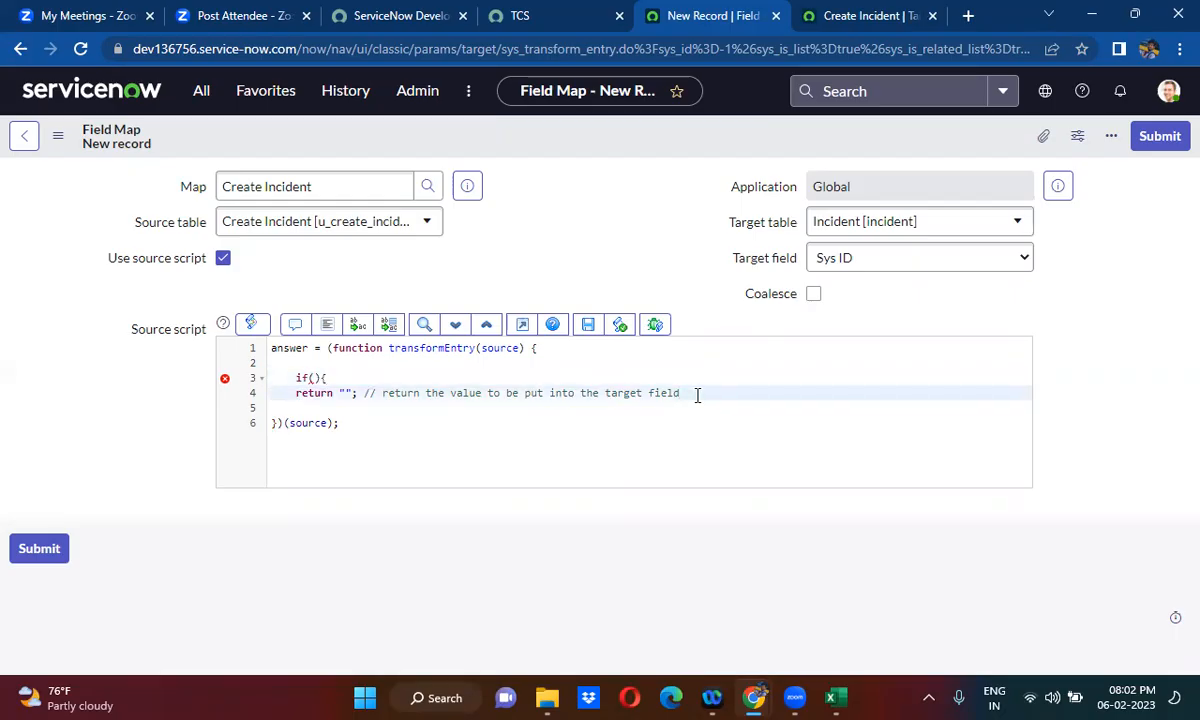
{"action": "key", "text": "Return"}
{"action": "left_click_drag", "start_coordinate": [364, 392], "coordinate": [695, 395]}
{"action": "key", "text": "BackSpace"}
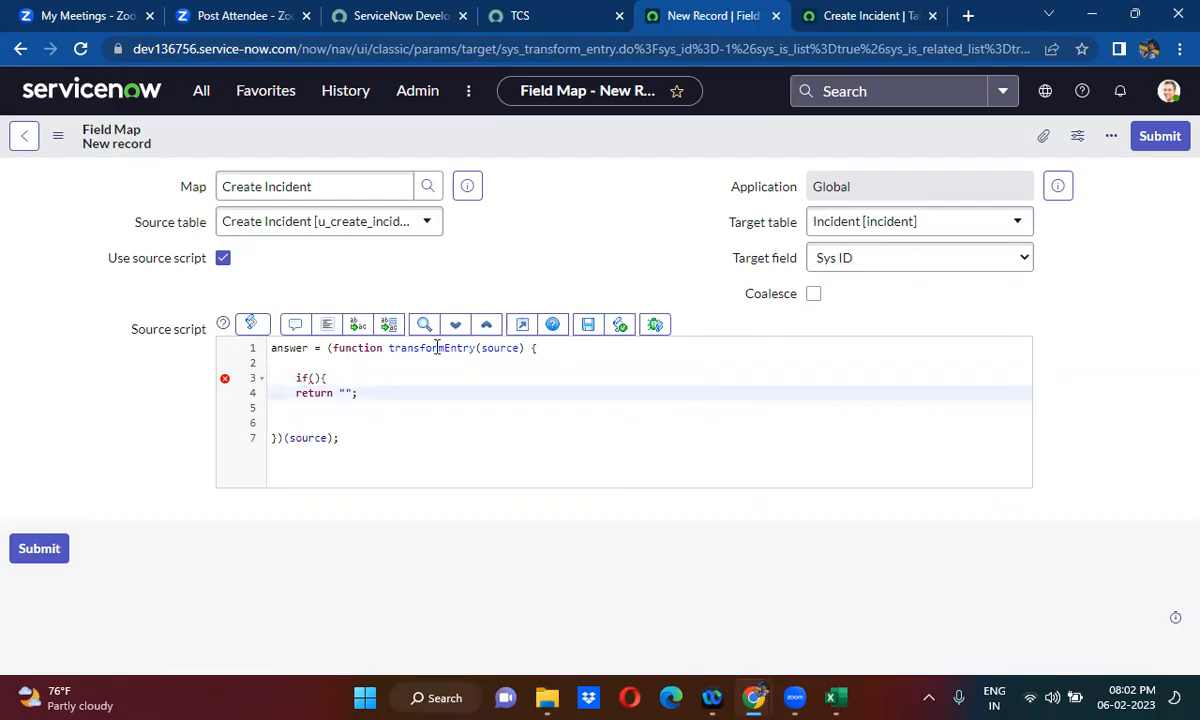
- Fill in the if condition of the source script as source.u_incident_id == ''
{"action": "double_click", "coordinate": [494, 347]}
{"action": "key", "text": "ctrl+c"}
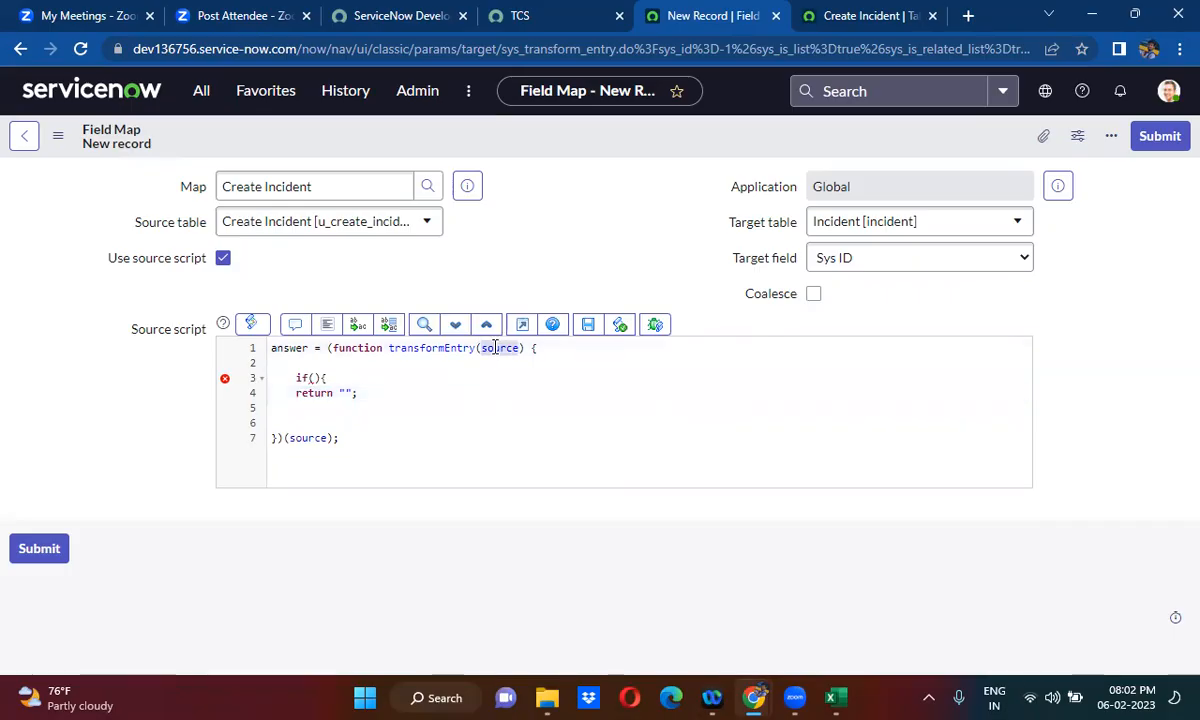
{"action": "left_click", "coordinate": [315, 377]}
{"action": "key", "text": "ctrl+v"}
{"action": "type", "text": ".u"}
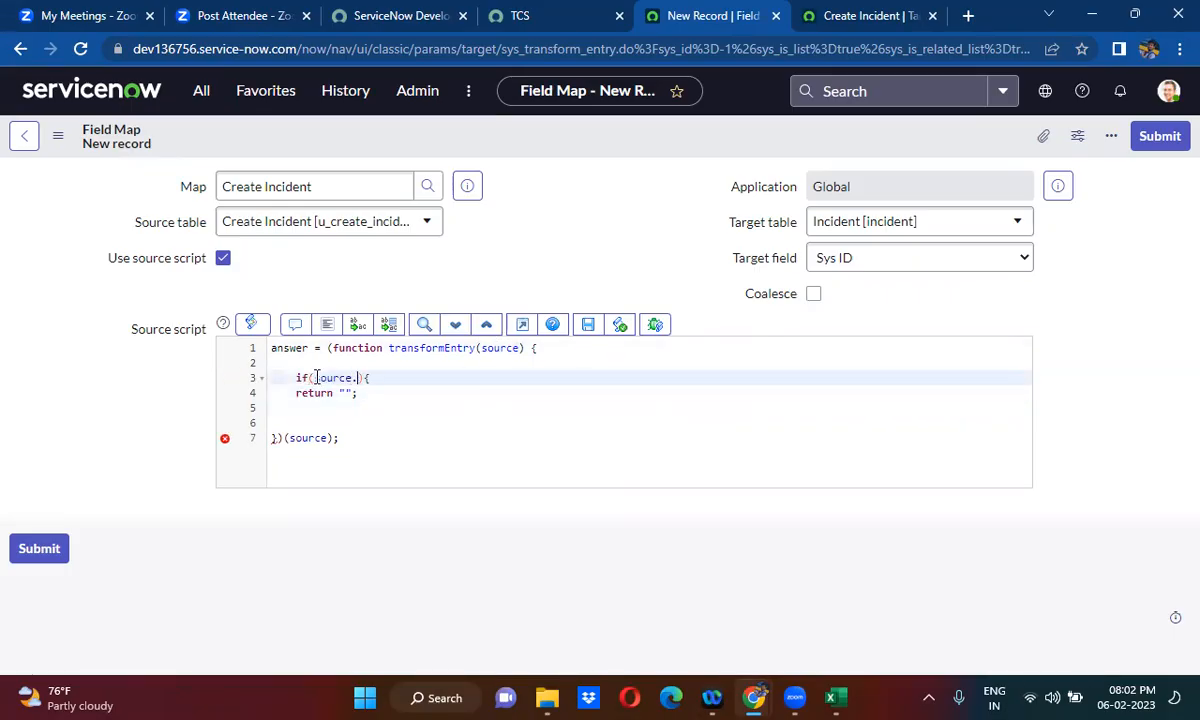
{"action": "type", "text": "_i"}
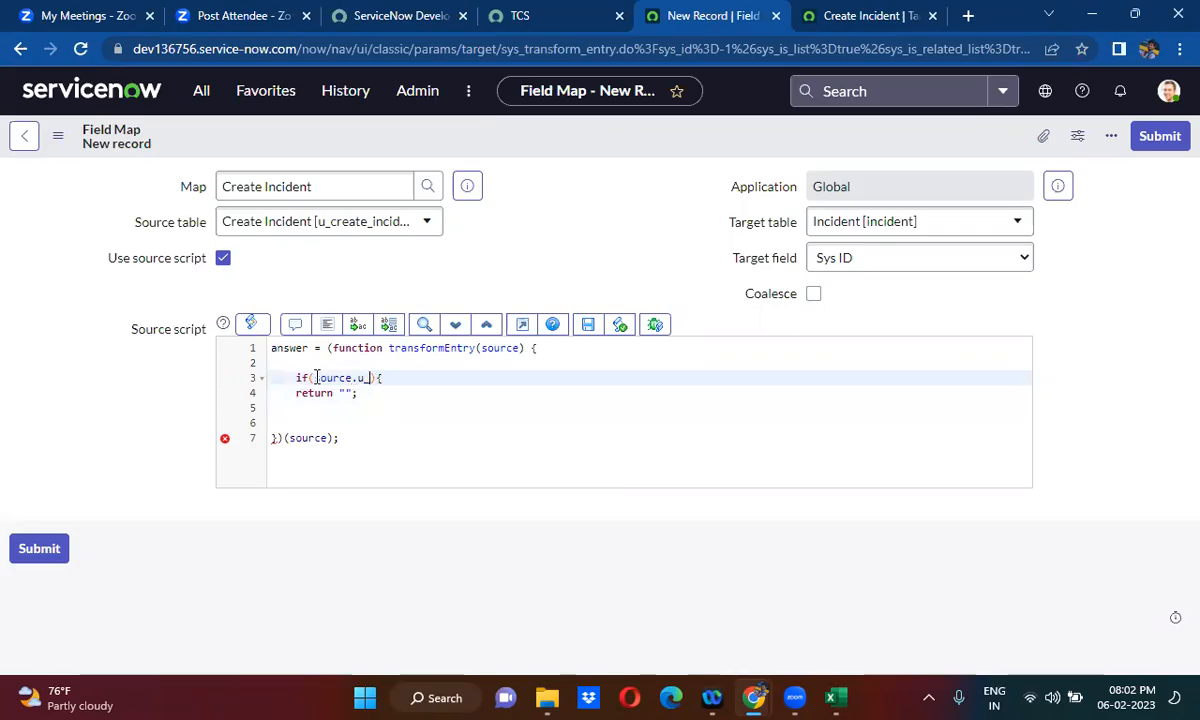
{"action": "type", "text": "ncident_id == '"}
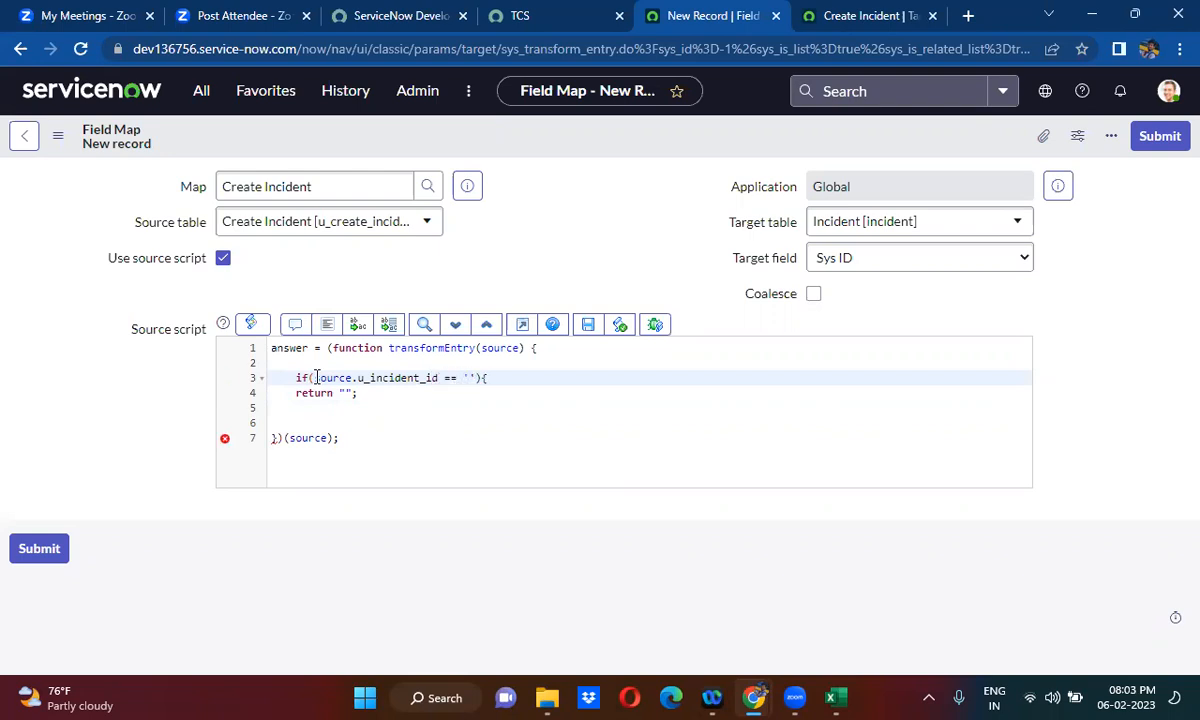
- Make the if branch return gs.generateGUID() instead of the empty string
{"action": "left_click_drag", "start_coordinate": [340, 393], "coordinate": [352, 393]}
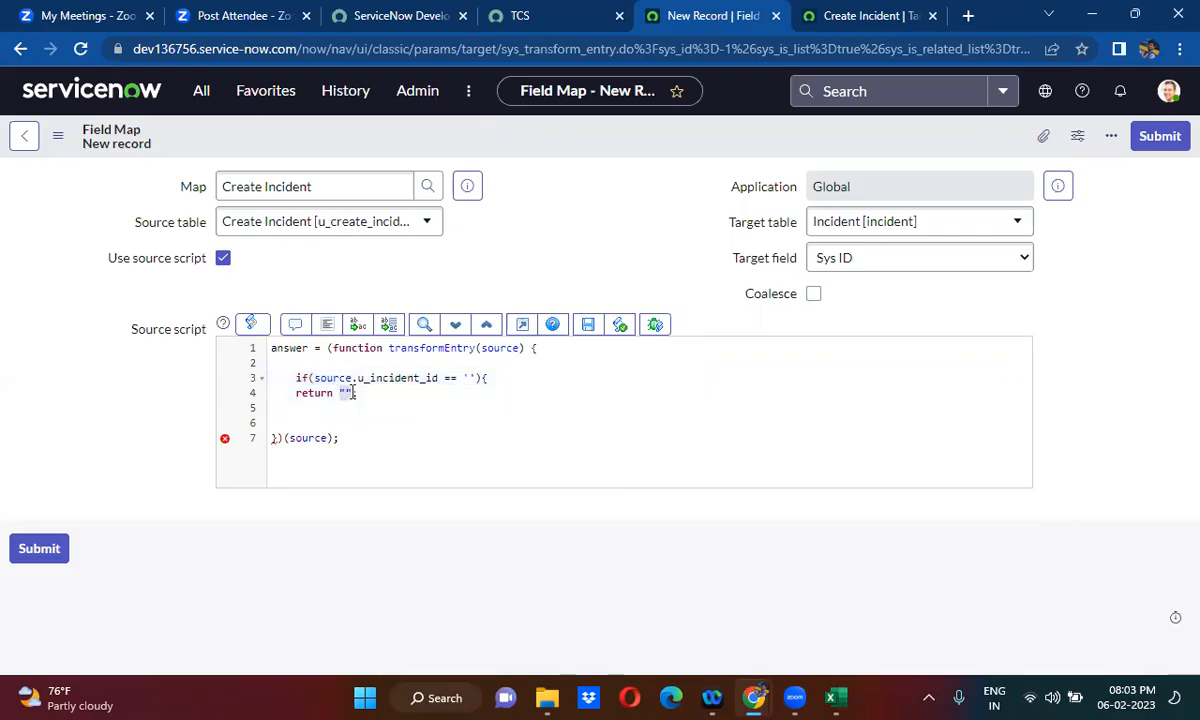
{"action": "type", "text": "ge"}
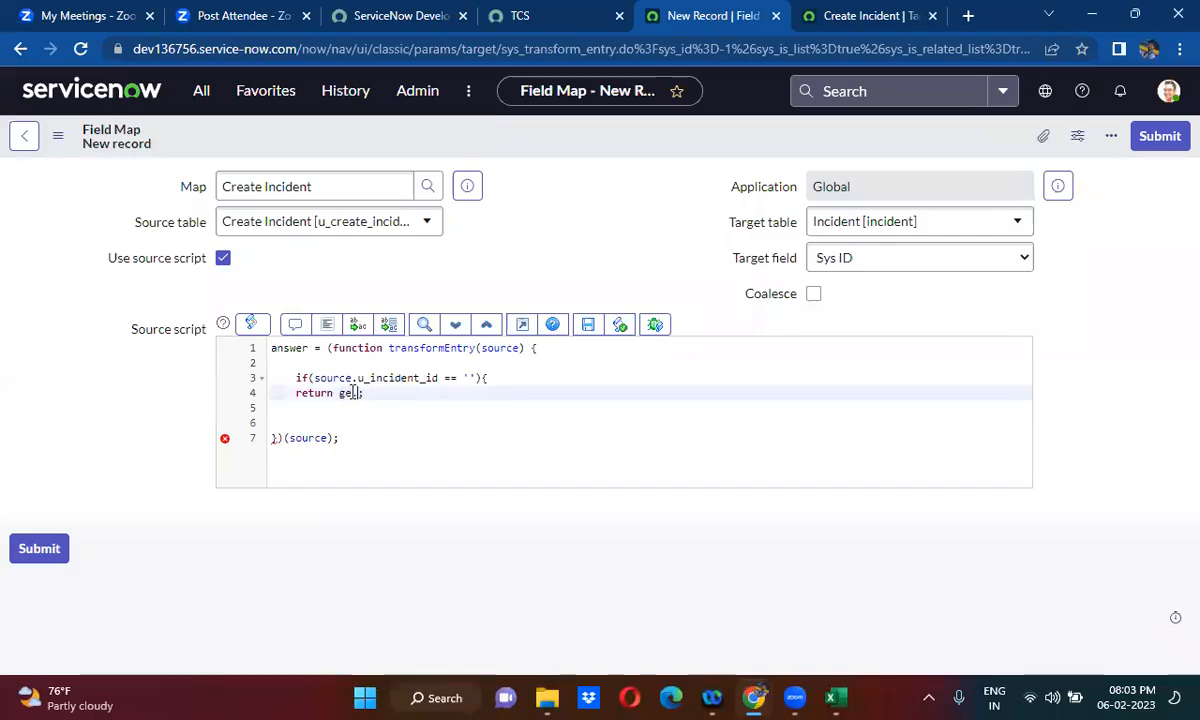
{"action": "key", "text": "BackSpace"}
{"action": "type", "text": "s."}
{"action": "type", "text": "gene"}
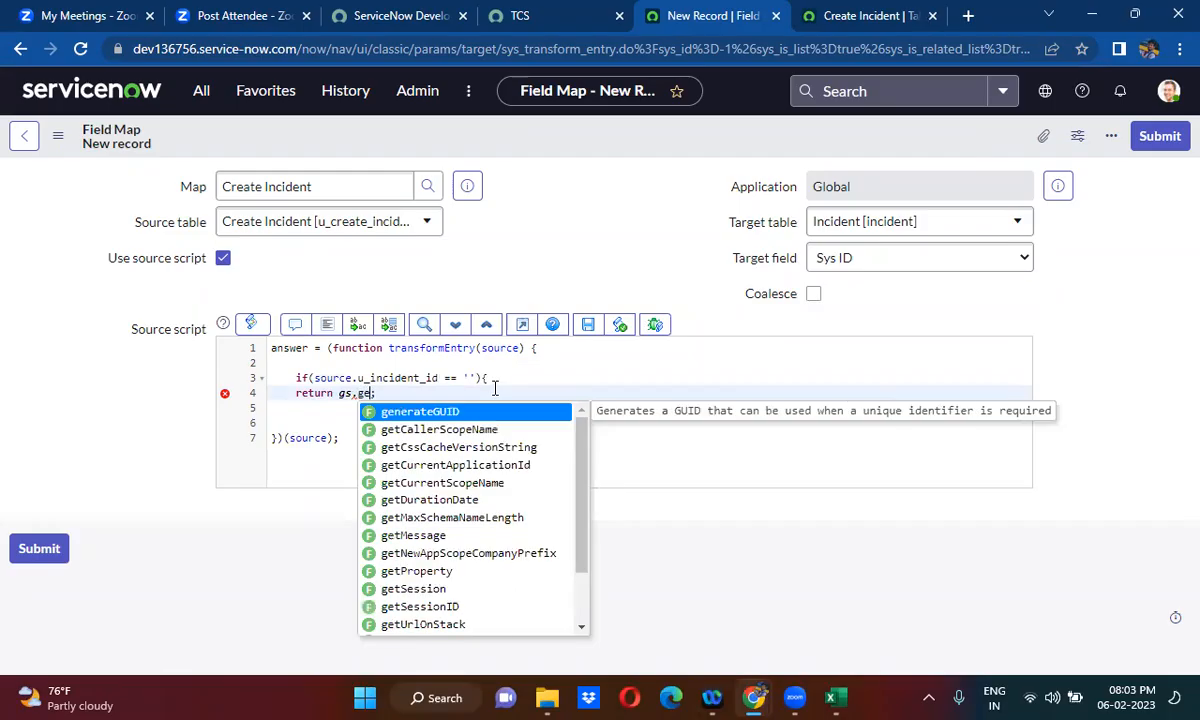
{"action": "key", "text": "Return"}
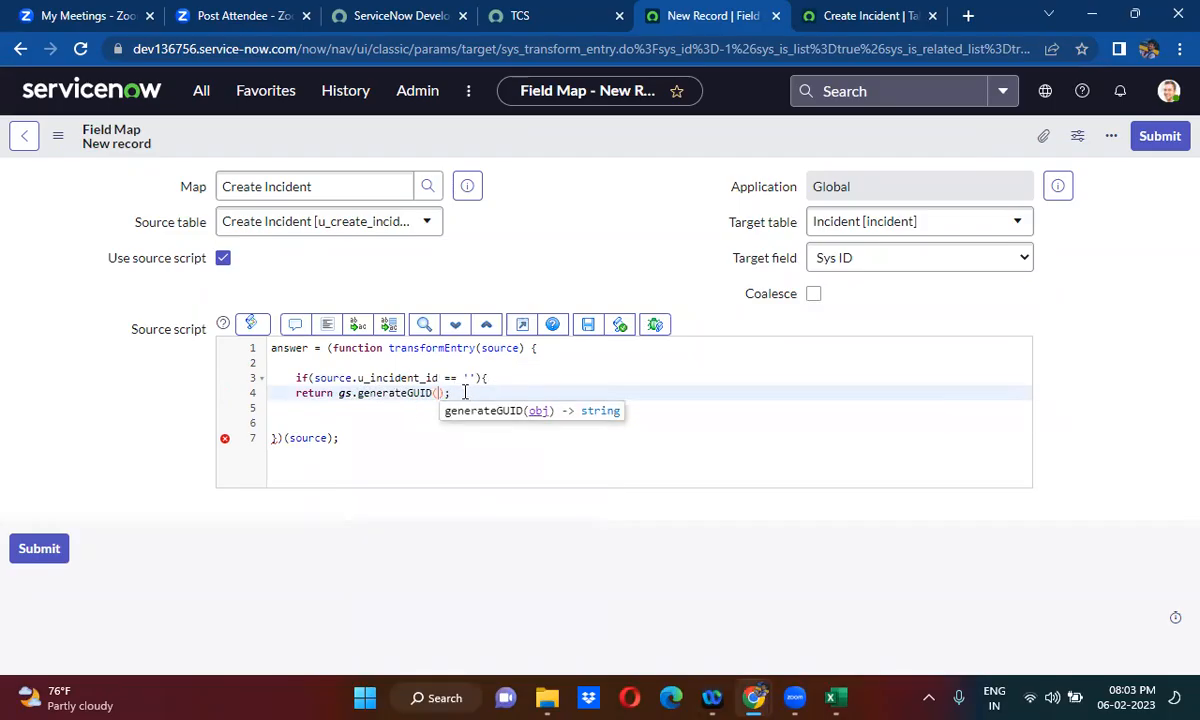
- Close the if branch after the return line and add an else block to the source script
{"action": "left_click", "coordinate": [464, 392]}
{"action": "key", "text": "Return"}
{"action": "type", "text": "}else{"}
{"action": "key", "text": "Return"}
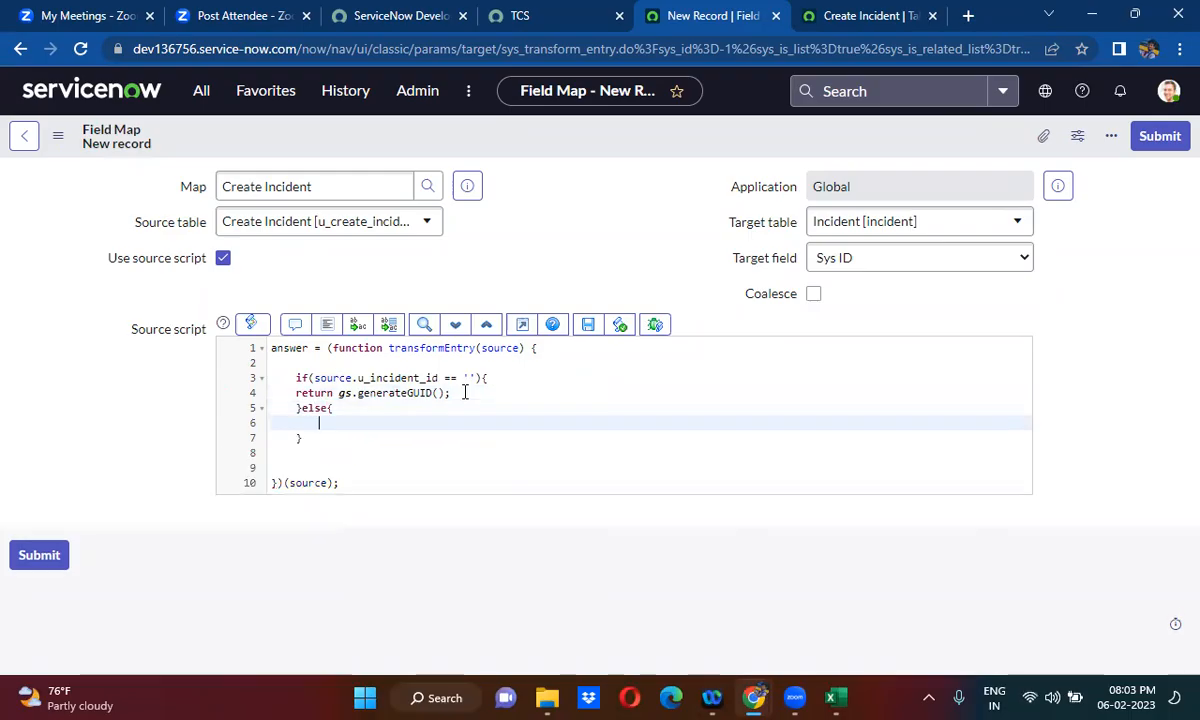
- Make the else branch return source.u_incident_id; and submit the Sys ID field map
{"action": "double_click", "coordinate": [310, 378]}
{"action": "left_click_drag", "start_coordinate": [390, 378], "coordinate": [441, 378]}
{"action": "key", "text": "ctrl+c"}
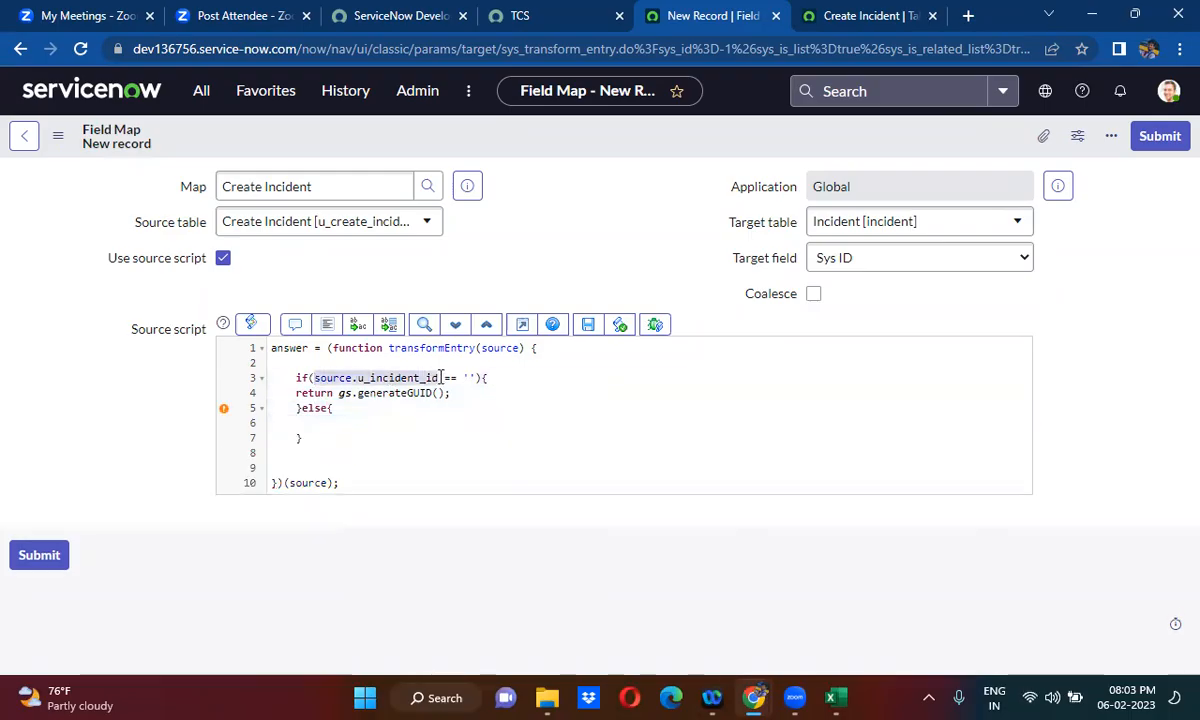
{"action": "left_click", "coordinate": [338, 422]}
{"action": "type", "text": "return"}
{"action": "key", "text": "ctrl+v"}
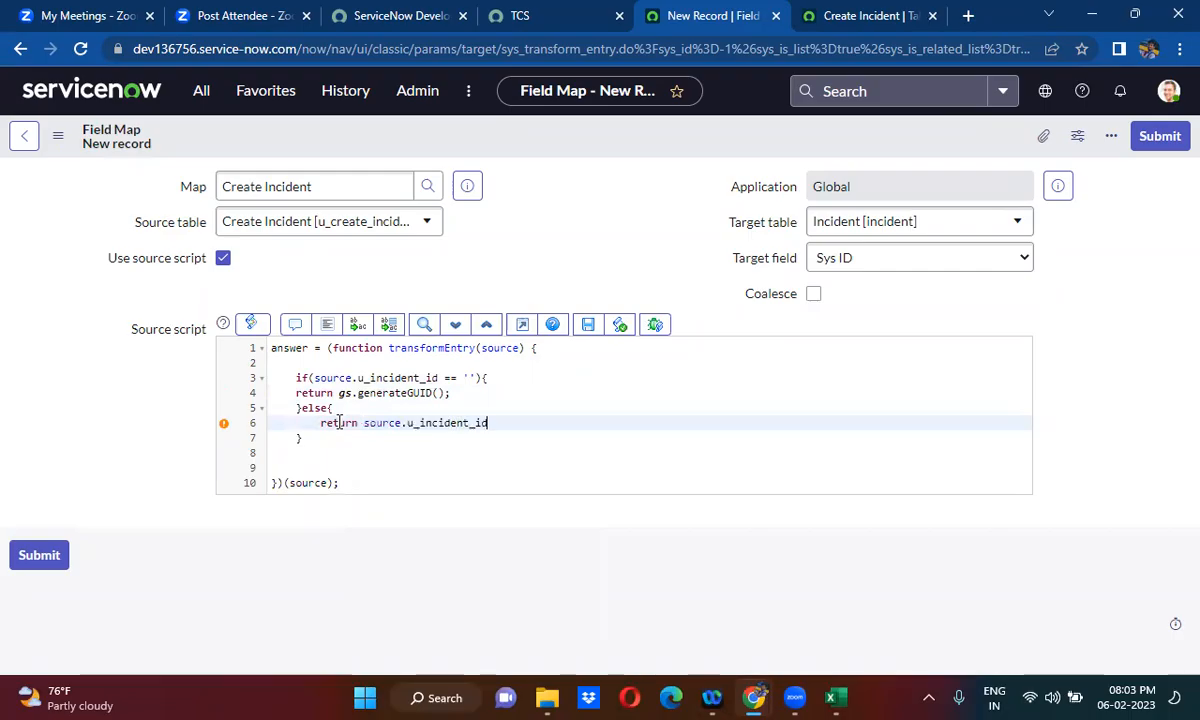
{"action": "type", "text": ";"}
{"action": "left_click", "coordinate": [1160, 137]}
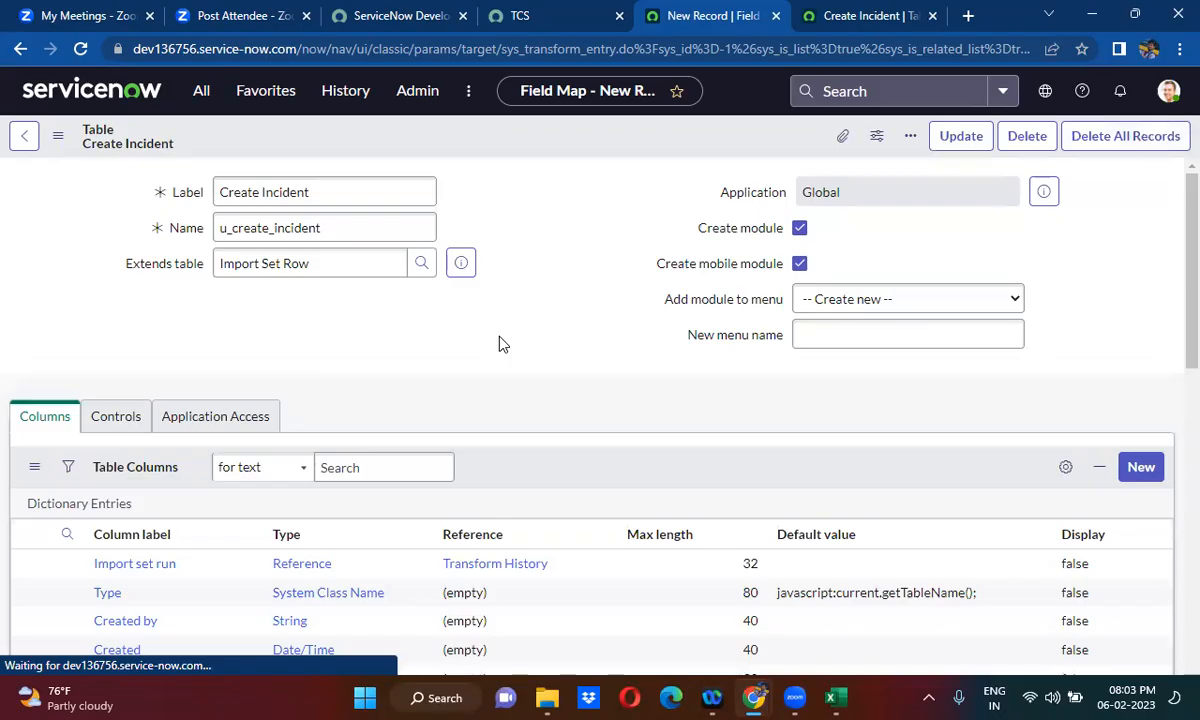
- Close the extra browser tab showing the Create Incident table and reopen the Create Incident table transform map from the history
{"action": "scroll", "coordinate": [503, 344], "scroll_direction": "down", "scroll_amount": 1}
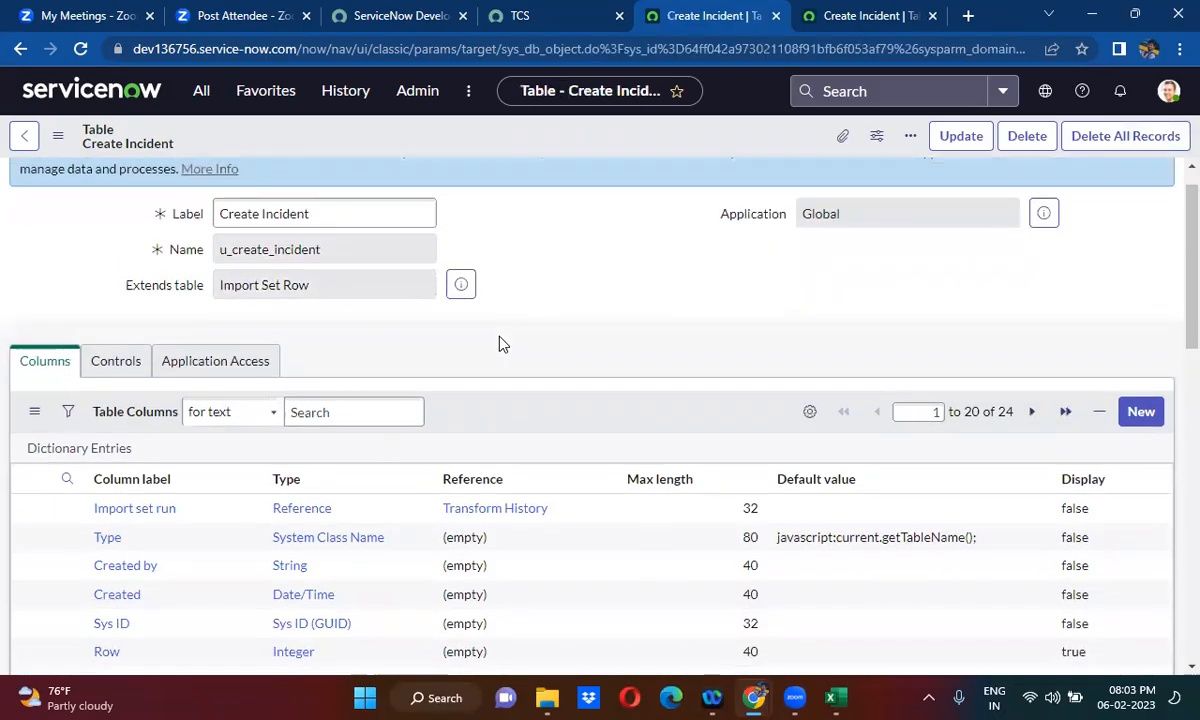
{"action": "scroll", "coordinate": [503, 344], "scroll_direction": "down", "scroll_amount": 2}
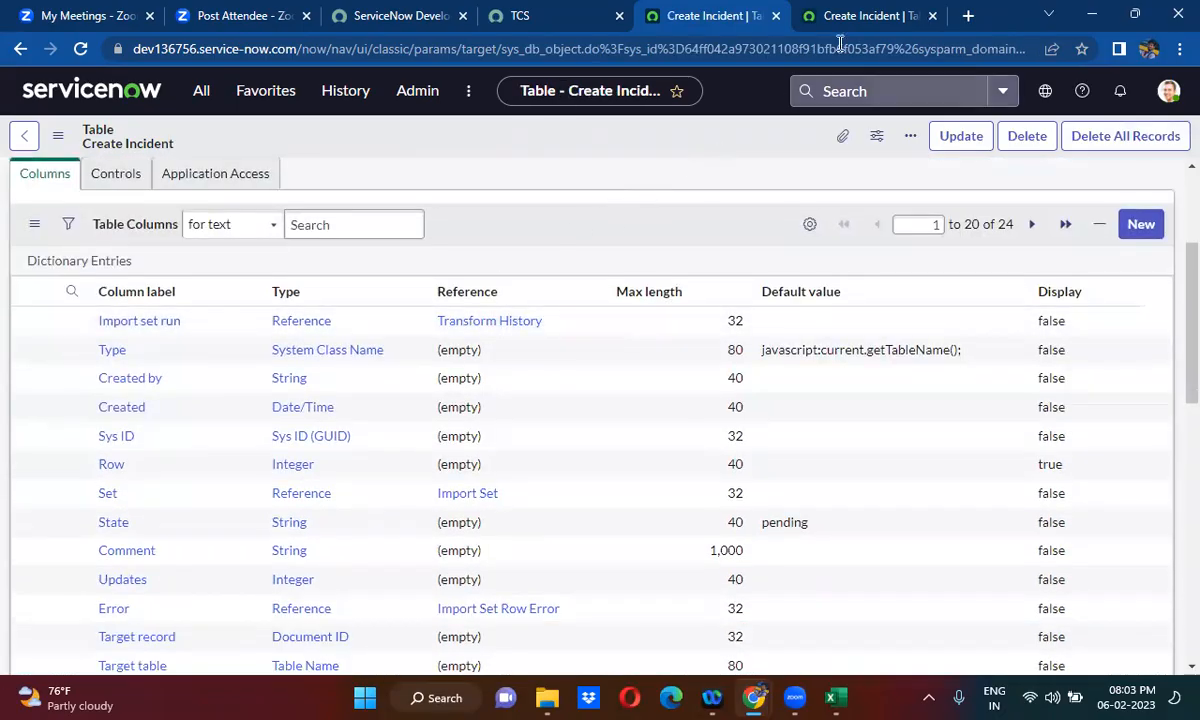
{"action": "left_click", "coordinate": [873, 12]}
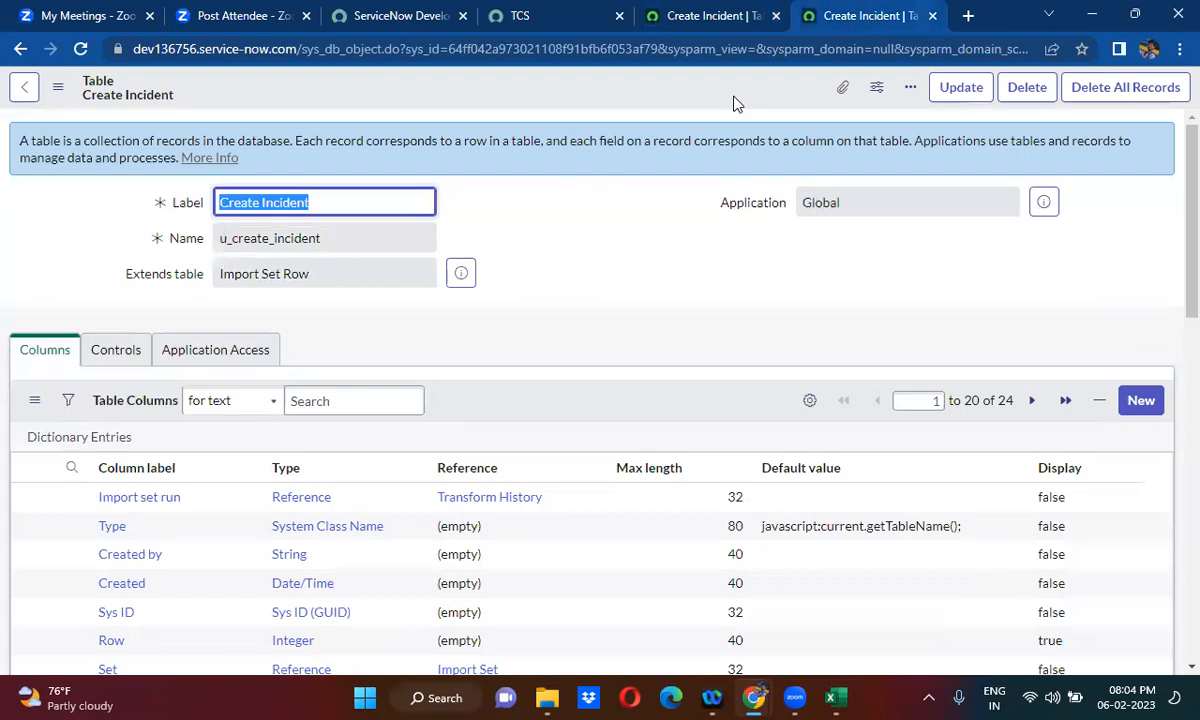
{"action": "left_click", "coordinate": [932, 15]}
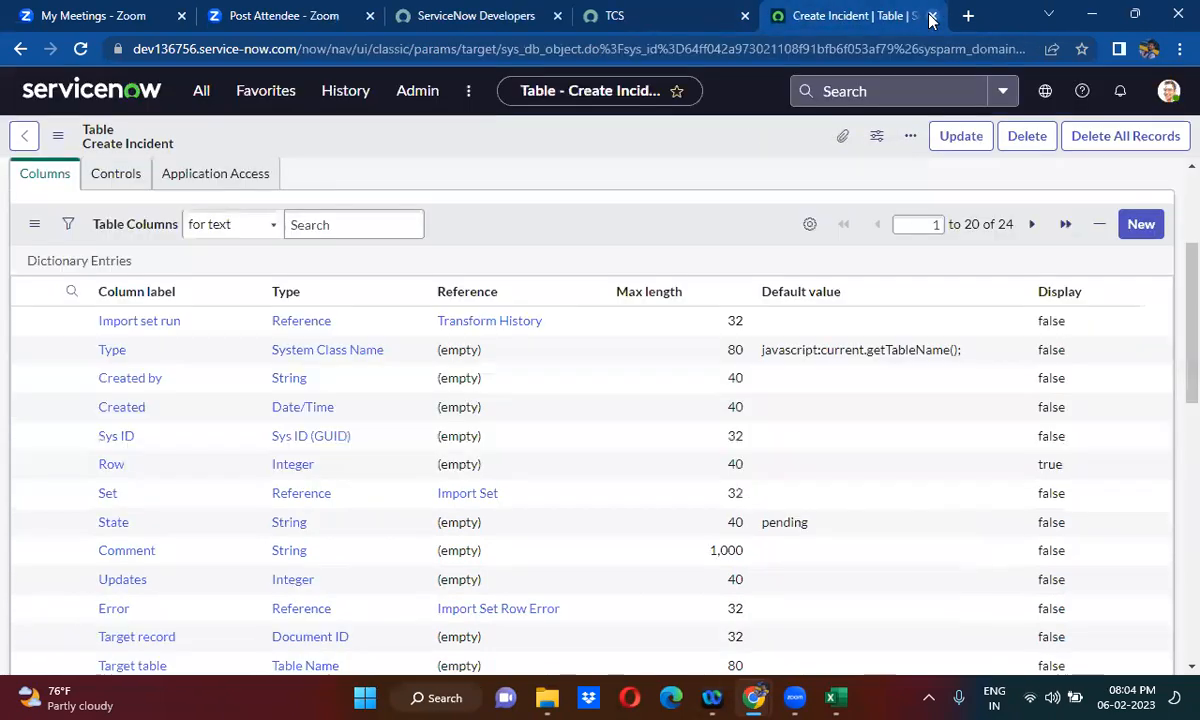
{"action": "left_click", "coordinate": [330, 95]}
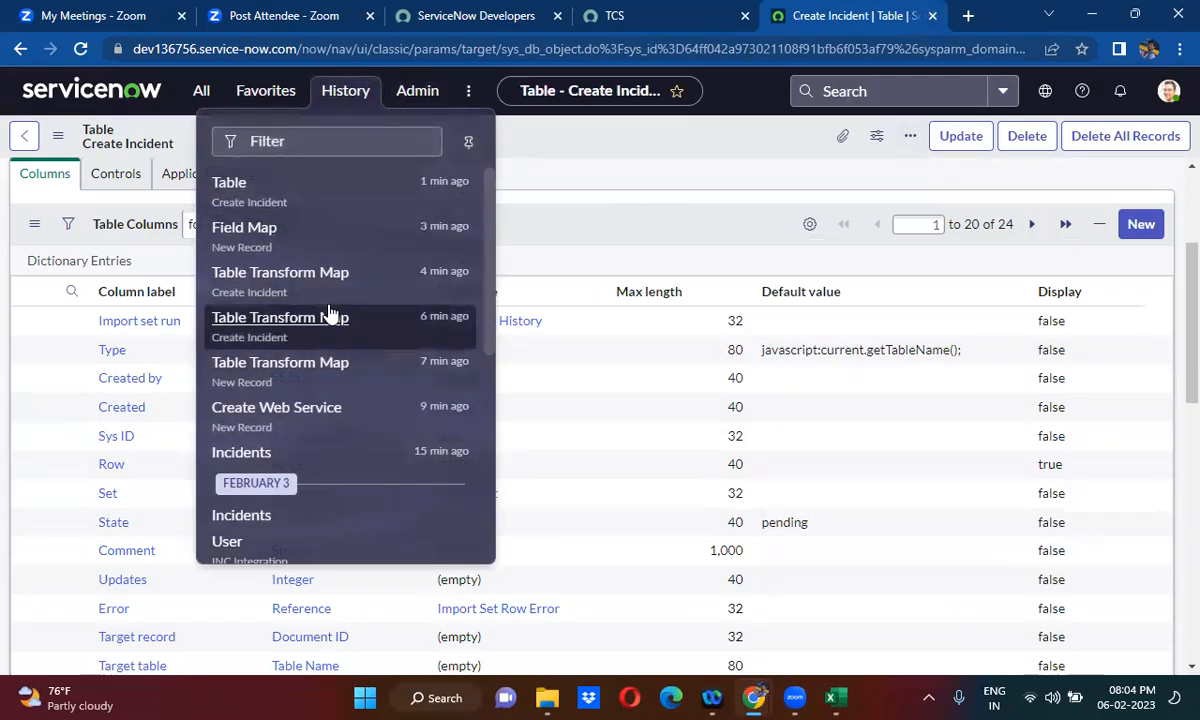
{"action": "left_click", "coordinate": [333, 278]}
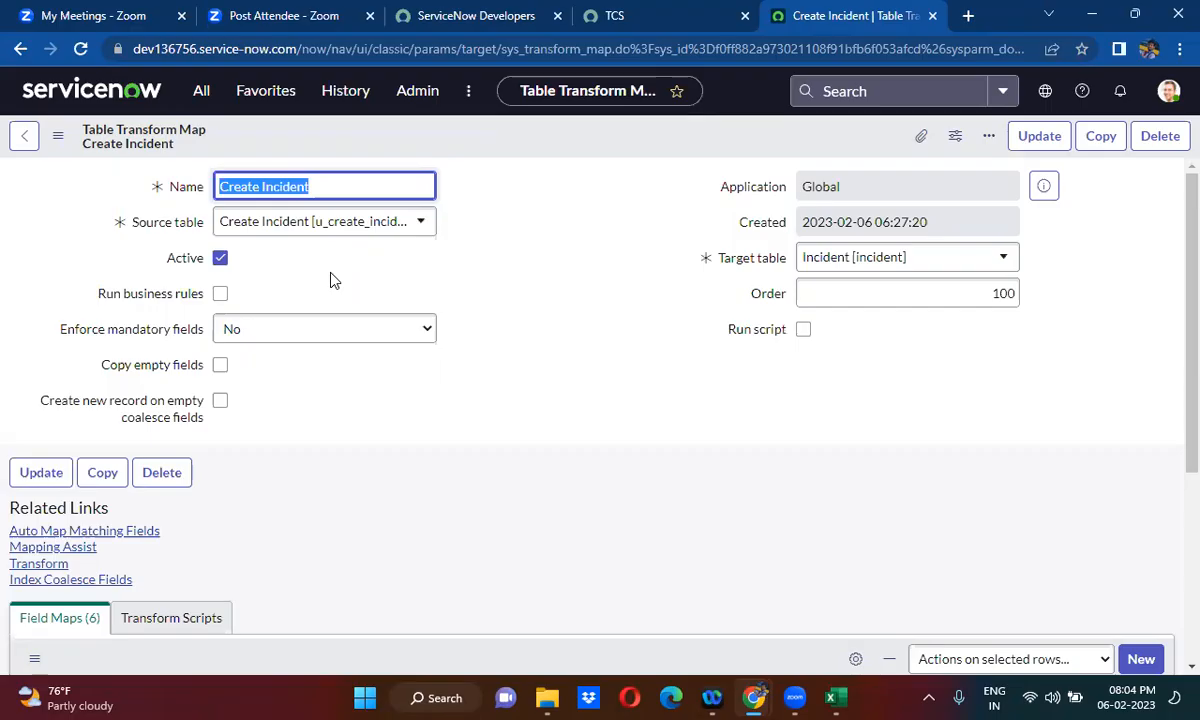
- Open the scripted sys_id field map of the Create Incident transform map in a new browser tab and review its source script
{"action": "left_click", "coordinate": [380, 467]}
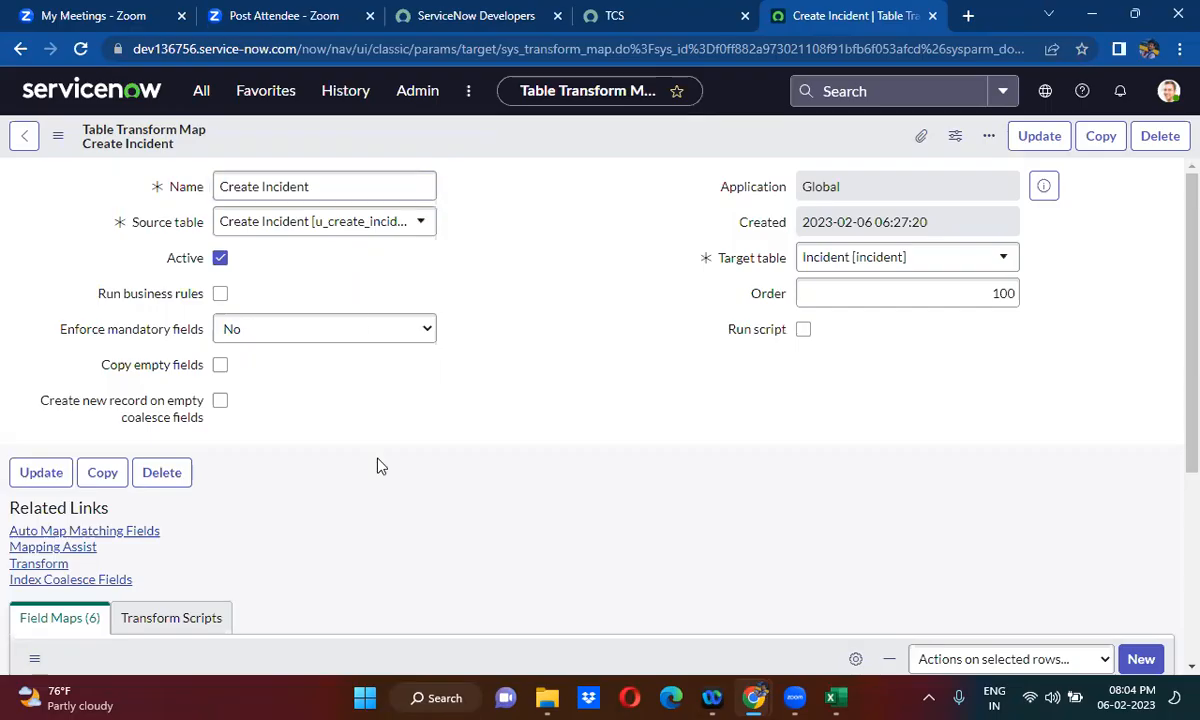
{"action": "scroll", "coordinate": [380, 467], "scroll_direction": "down", "scroll_amount": 3}
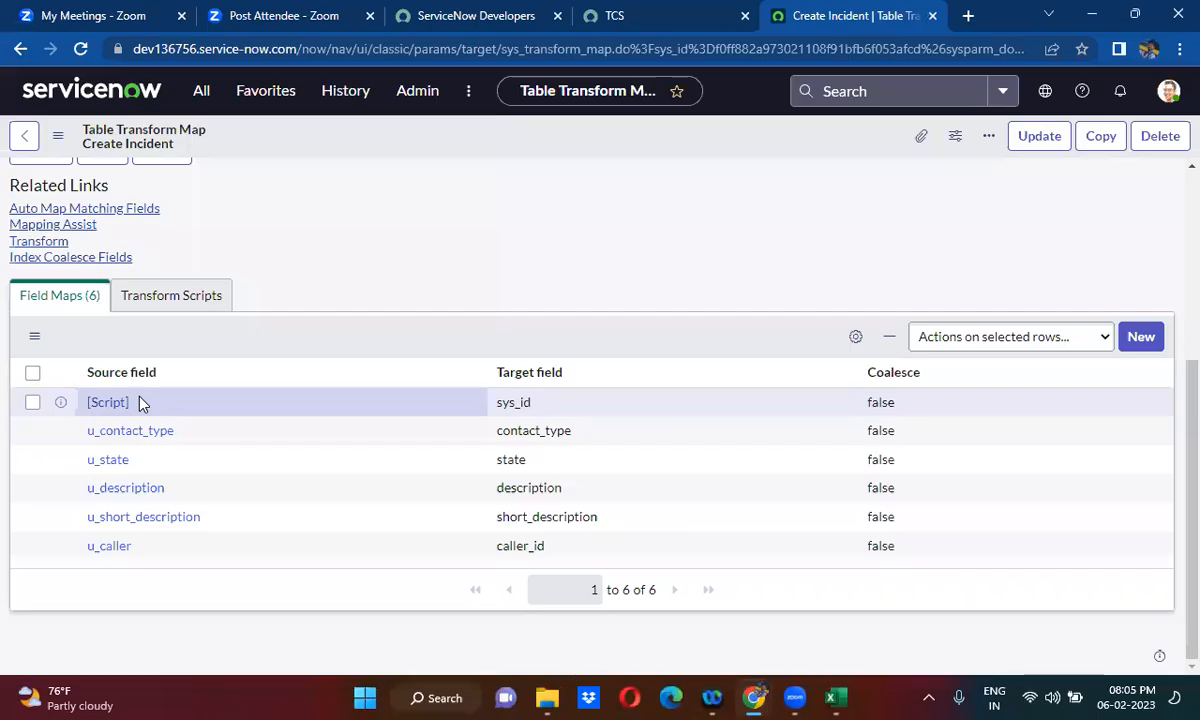
{"action": "right_click", "coordinate": [60, 405]}
{"action": "left_click", "coordinate": [110, 421]}
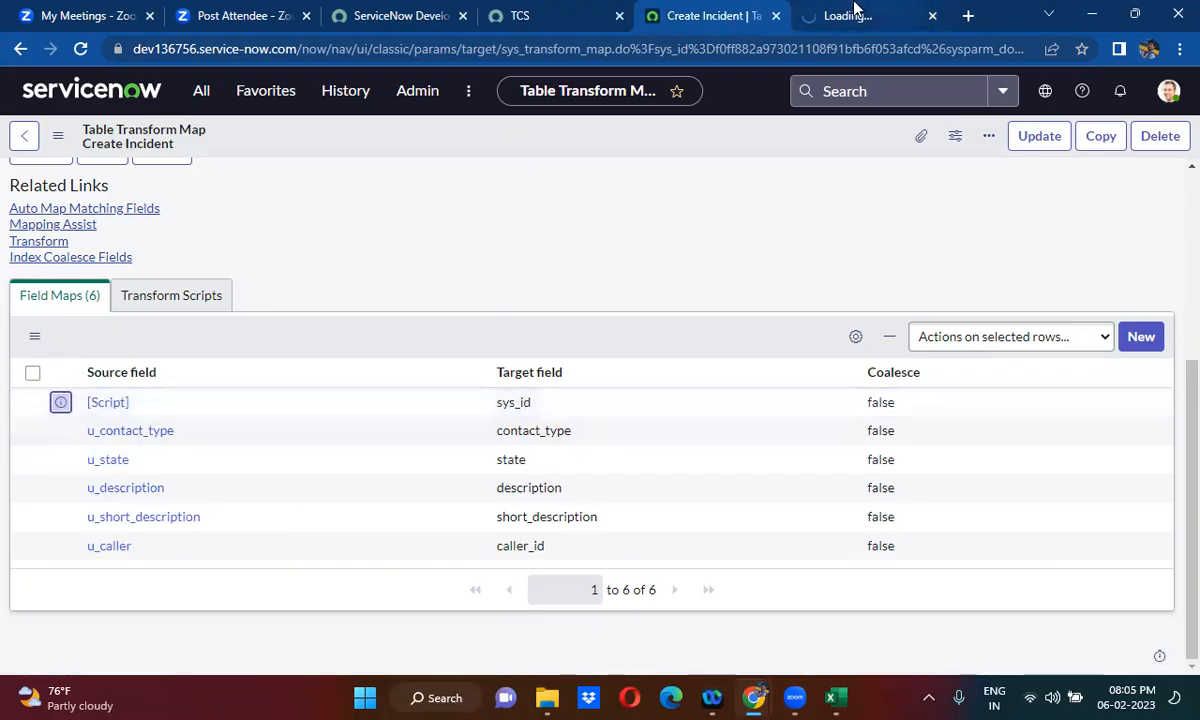
{"action": "left_click", "coordinate": [852, 13]}
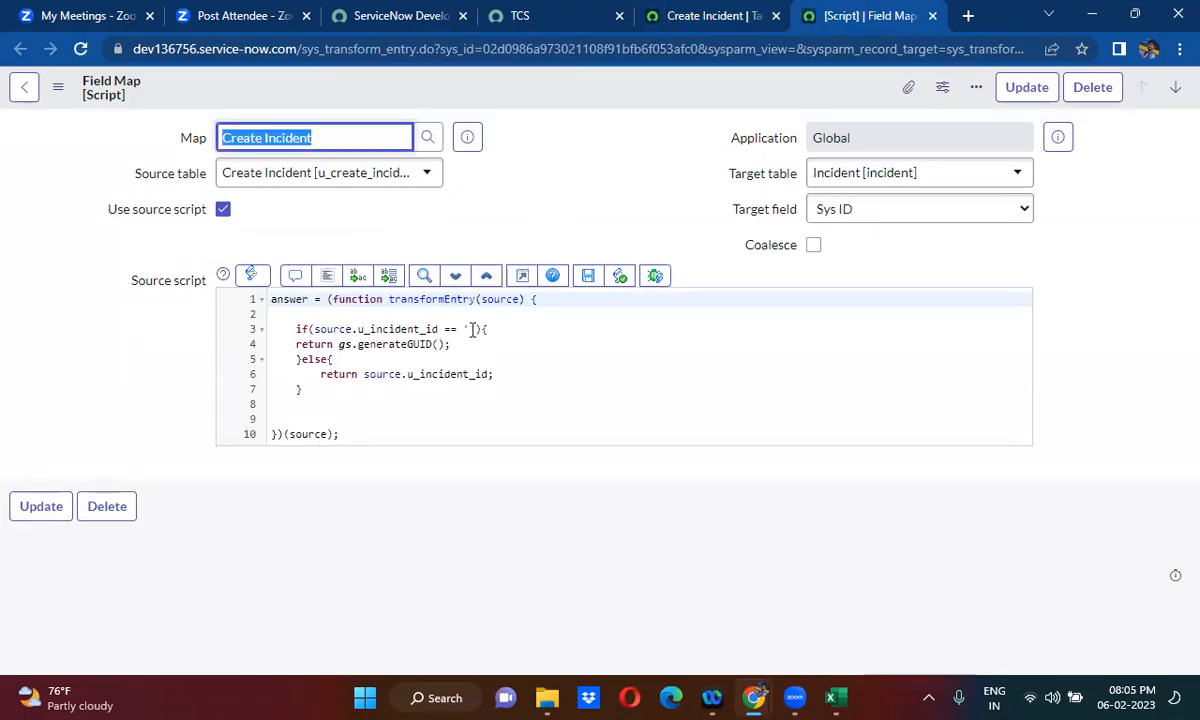
{"action": "left_click", "coordinate": [473, 330]}
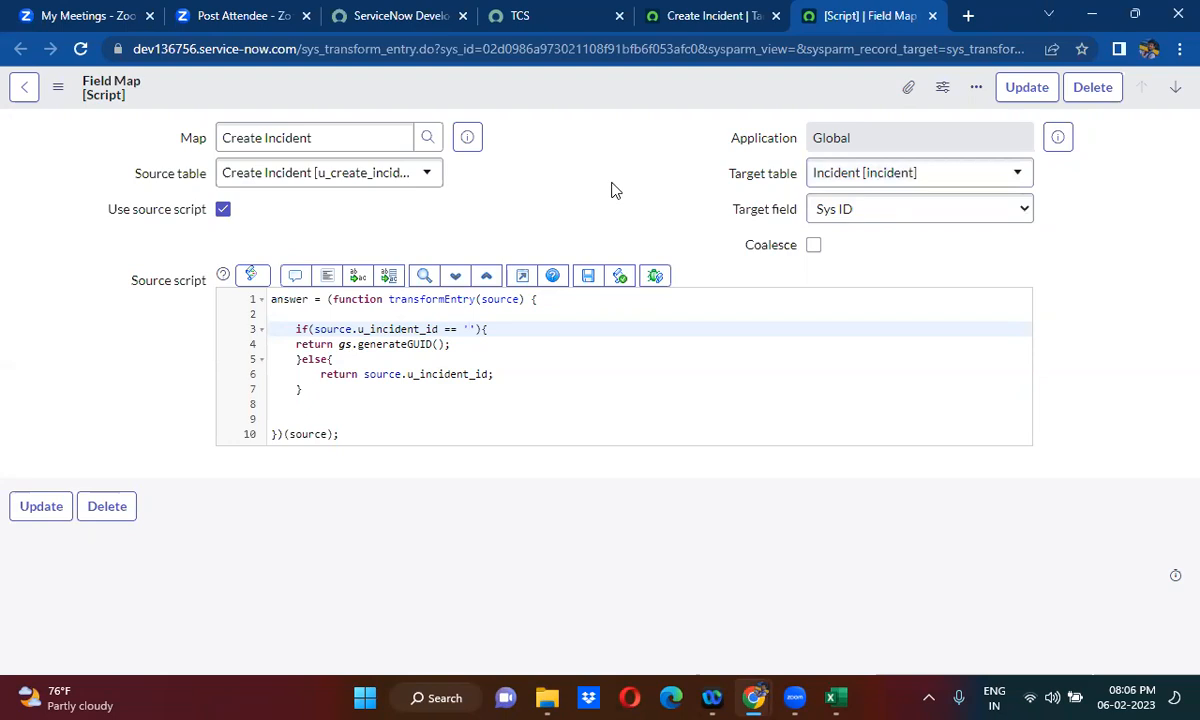
- Return to the Create Incident transform map and set Coalesce to true for the scripted sys_id field map
{"action": "left_click", "coordinate": [705, 16]}
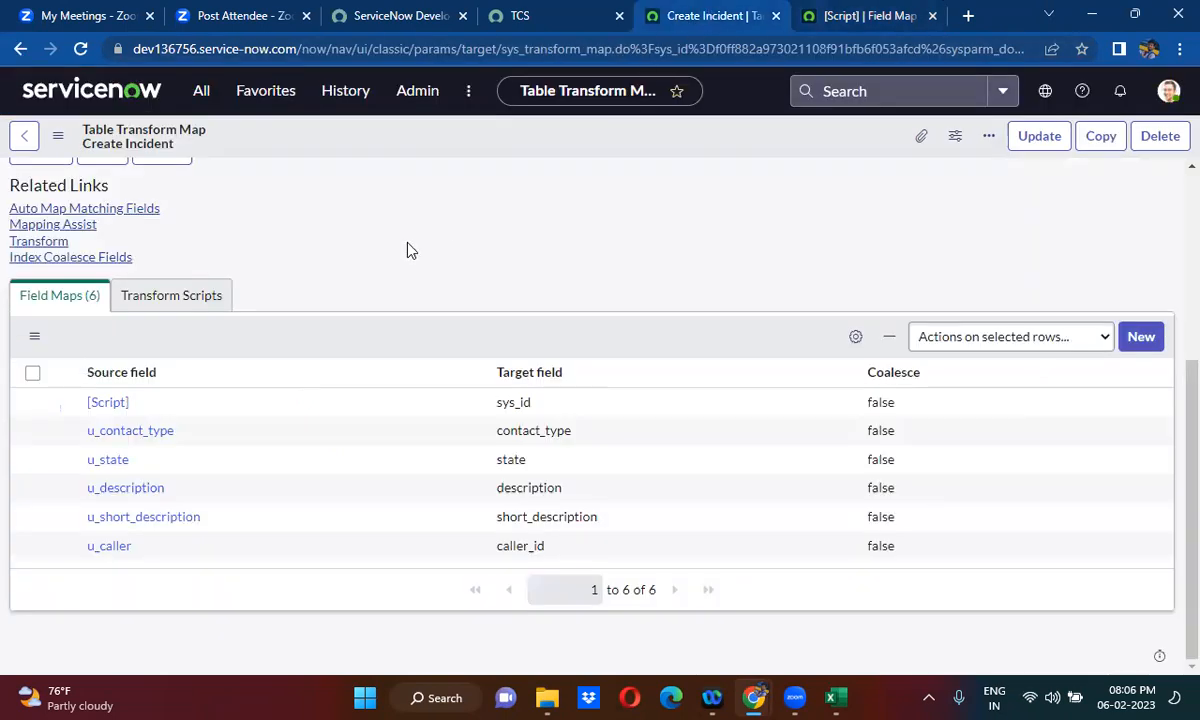
{"action": "scroll", "coordinate": [407, 250], "scroll_direction": "up", "scroll_amount": 3}
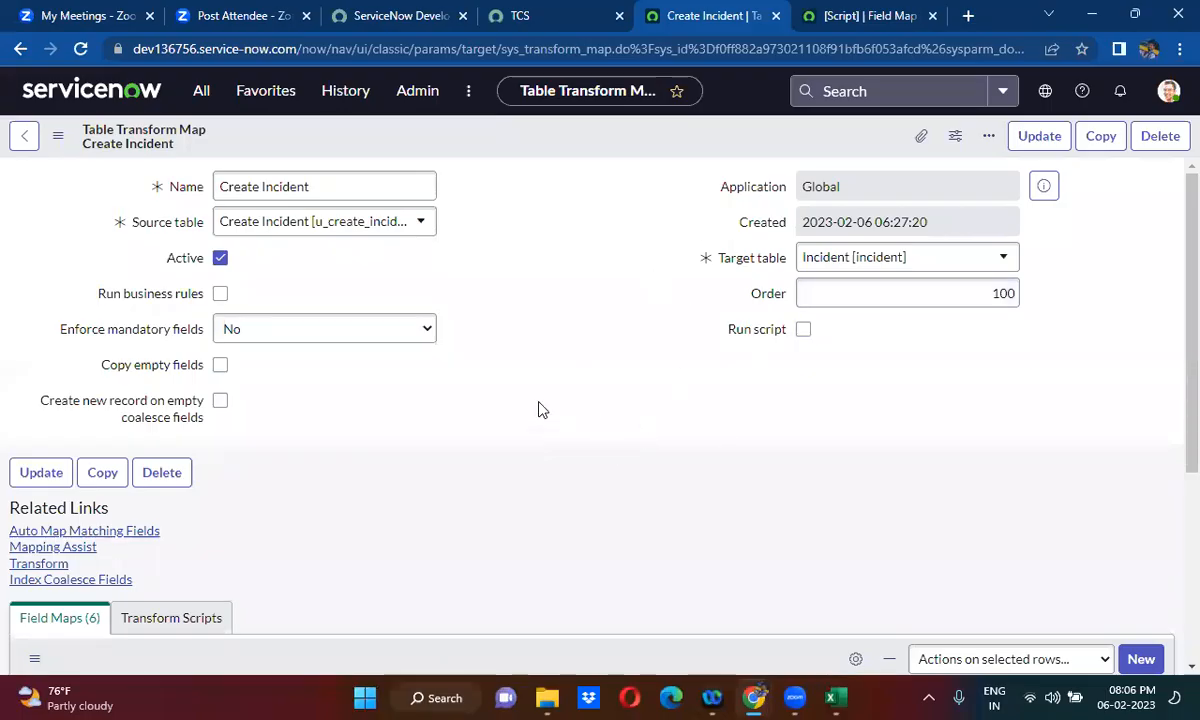
{"action": "scroll", "coordinate": [538, 409], "scroll_direction": "down", "scroll_amount": 3}
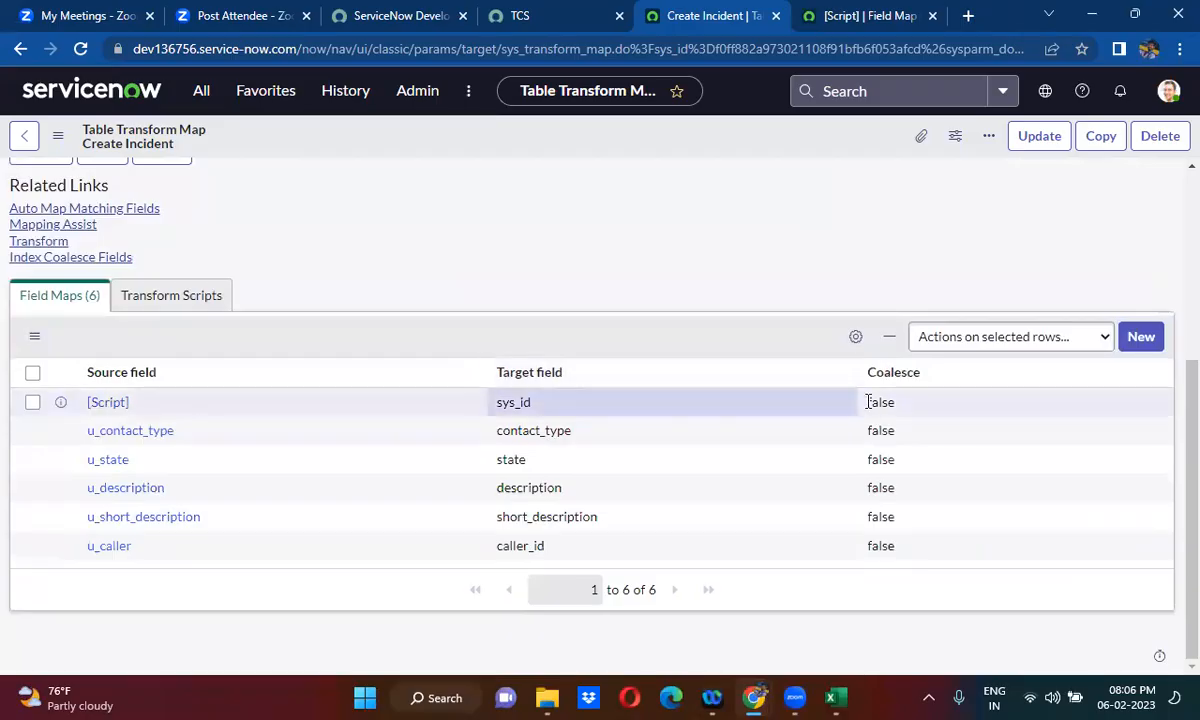
{"action": "left_click", "coordinate": [911, 404]}
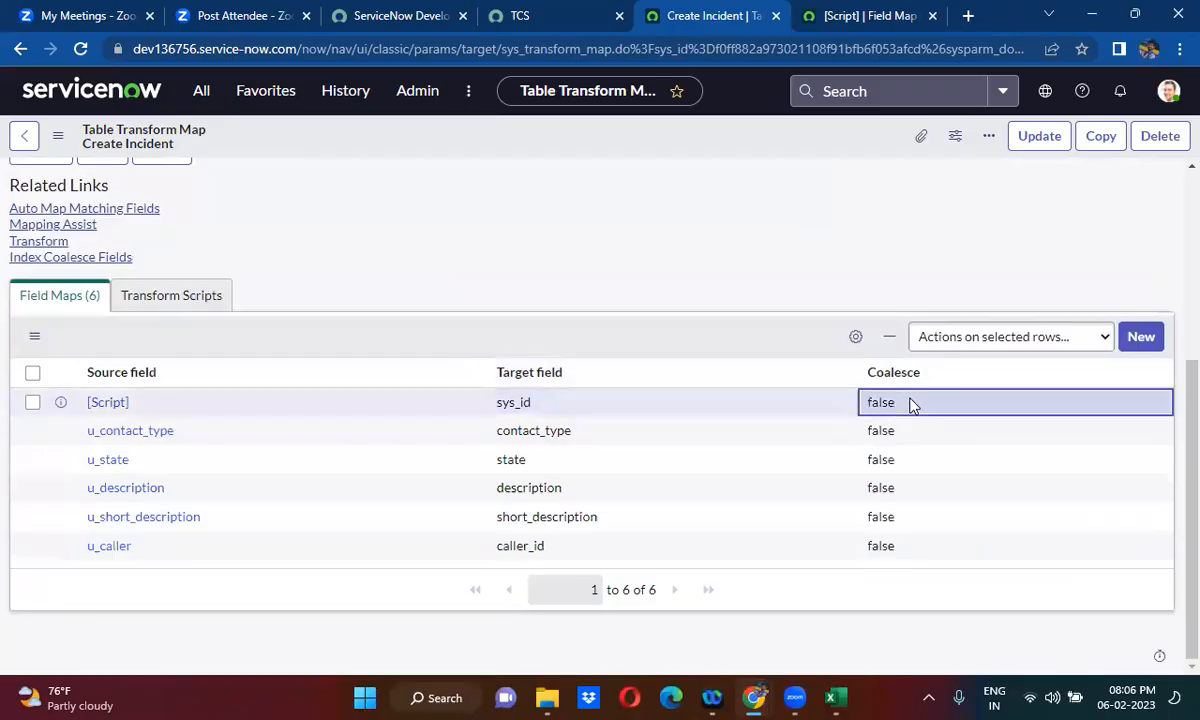
{"action": "double_click", "coordinate": [908, 406]}
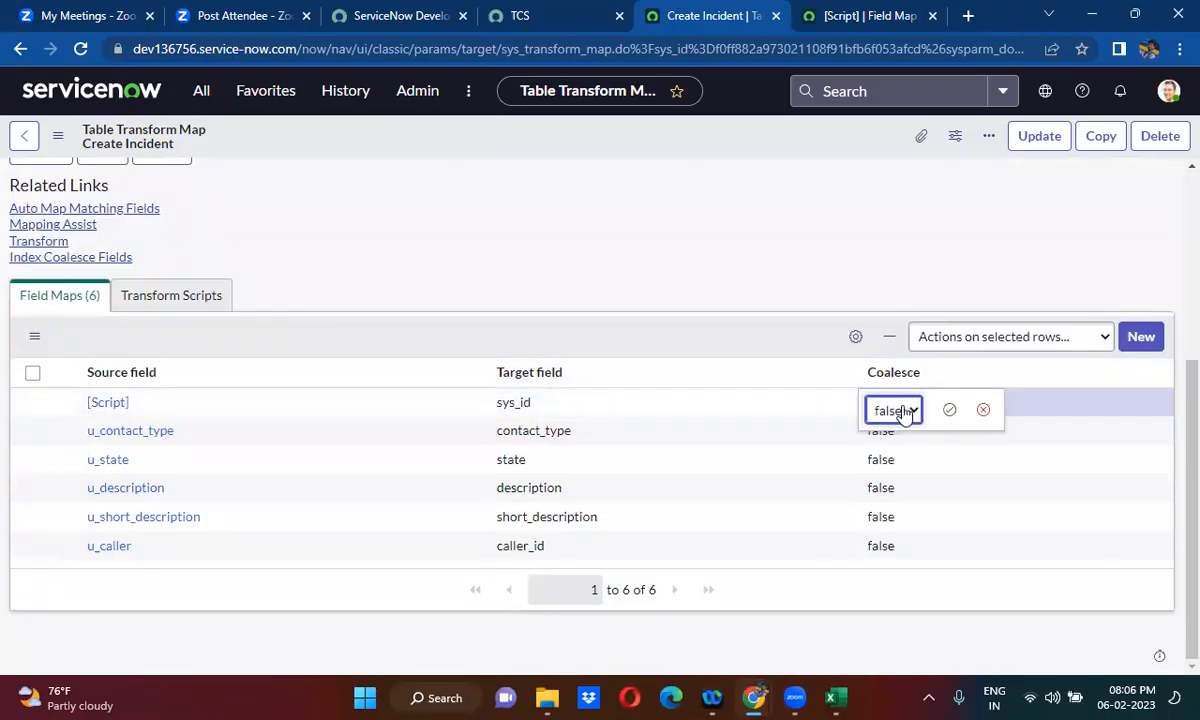
{"action": "left_click", "coordinate": [906, 410]}
{"action": "left_click", "coordinate": [887, 435]}
{"action": "left_click", "coordinate": [947, 412]}
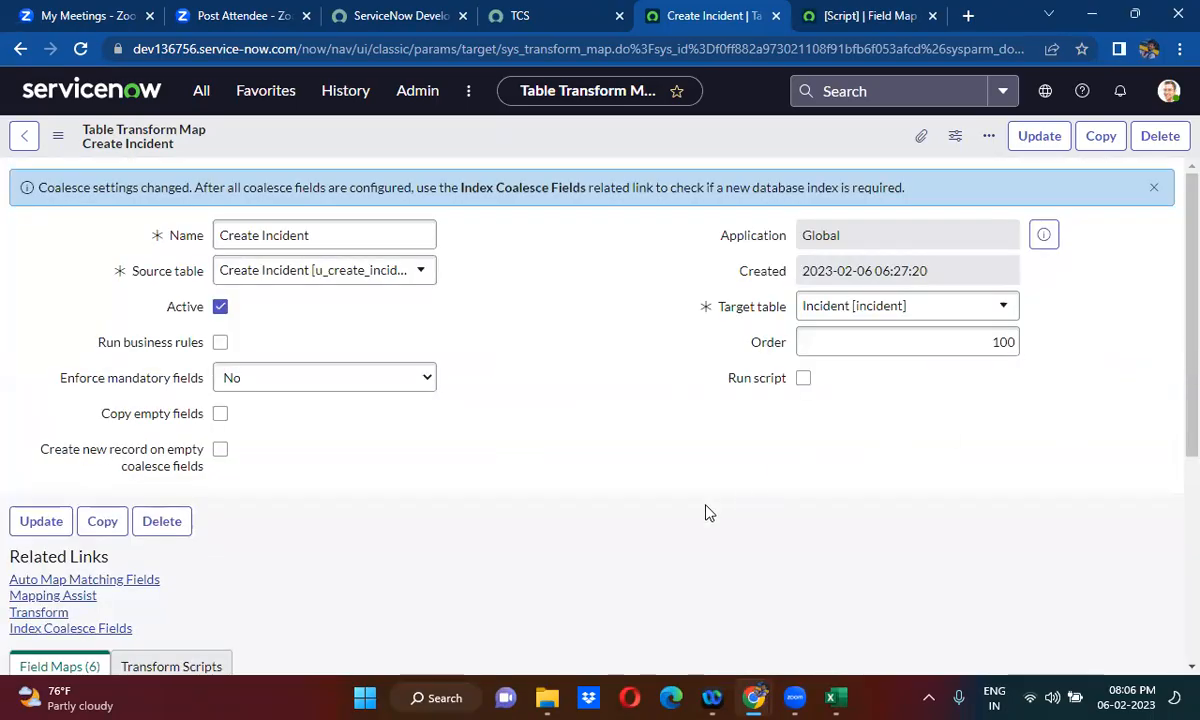
{"action": "scroll", "coordinate": [707, 512], "scroll_direction": "down", "scroll_amount": 1}
{"action": "scroll", "coordinate": [707, 512], "scroll_direction": "down", "scroll_amount": 3}
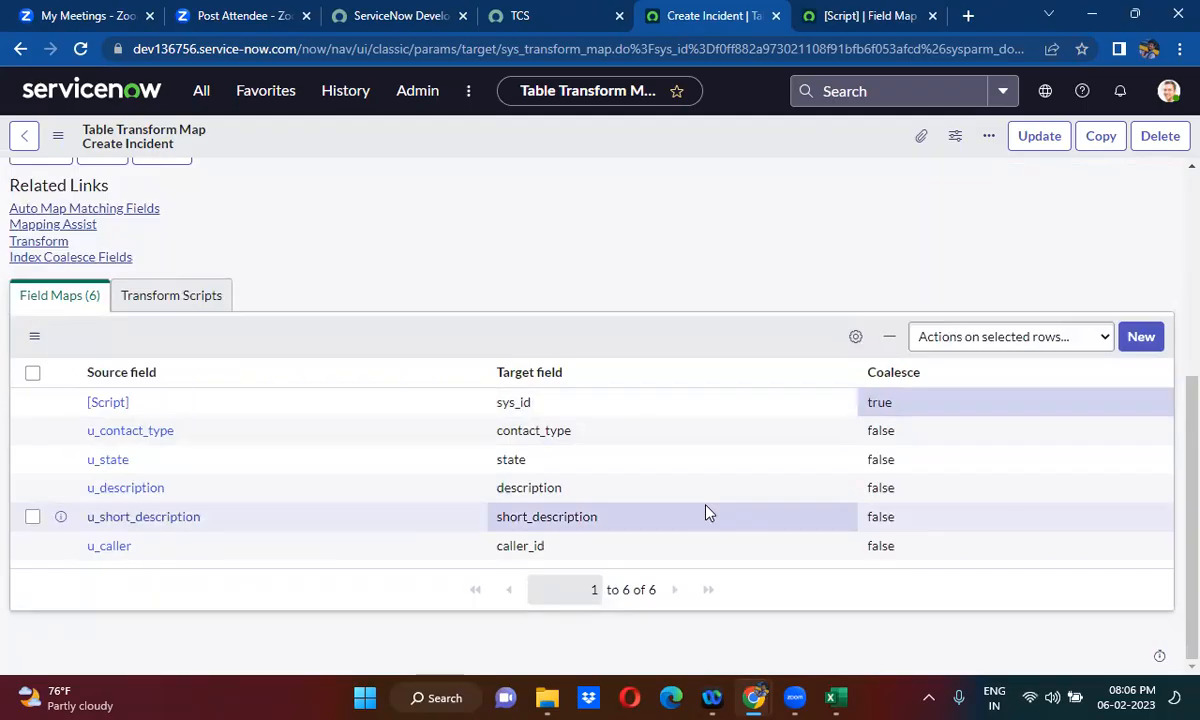
- Find REST API Explorer by filtering the navigator for "rest api ex" and open it in a new browser tab
{"action": "left_click", "coordinate": [196, 94]}
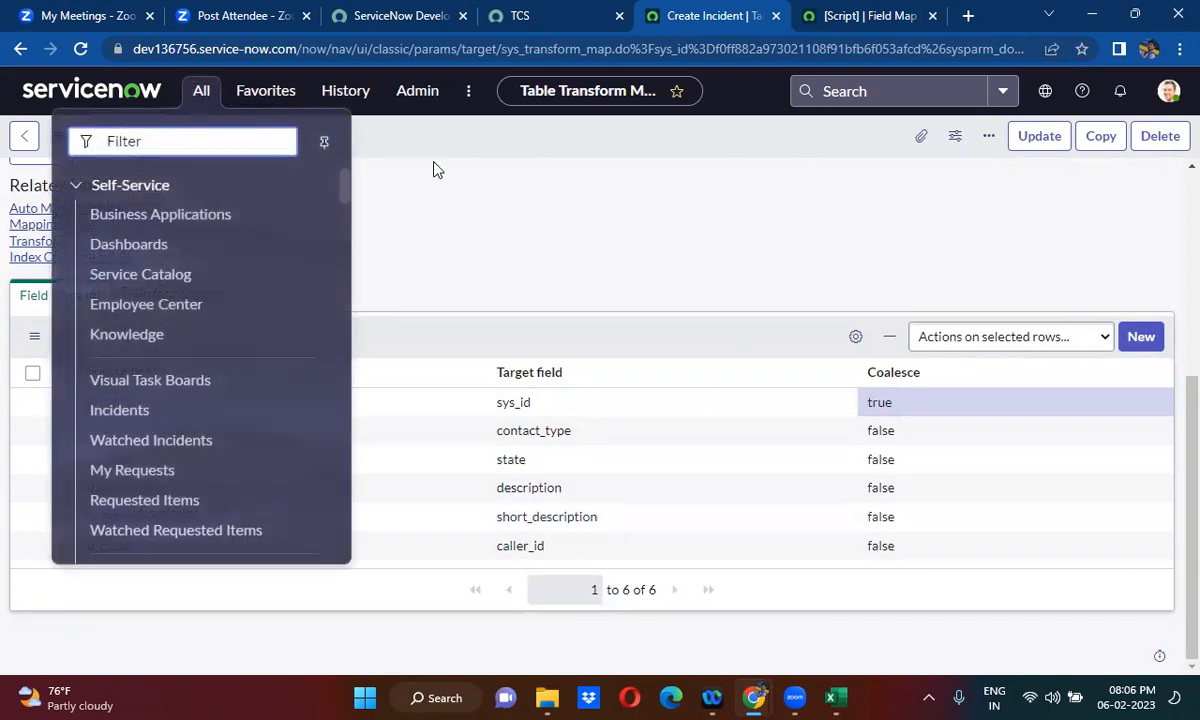
{"action": "left_click", "coordinate": [433, 170]}
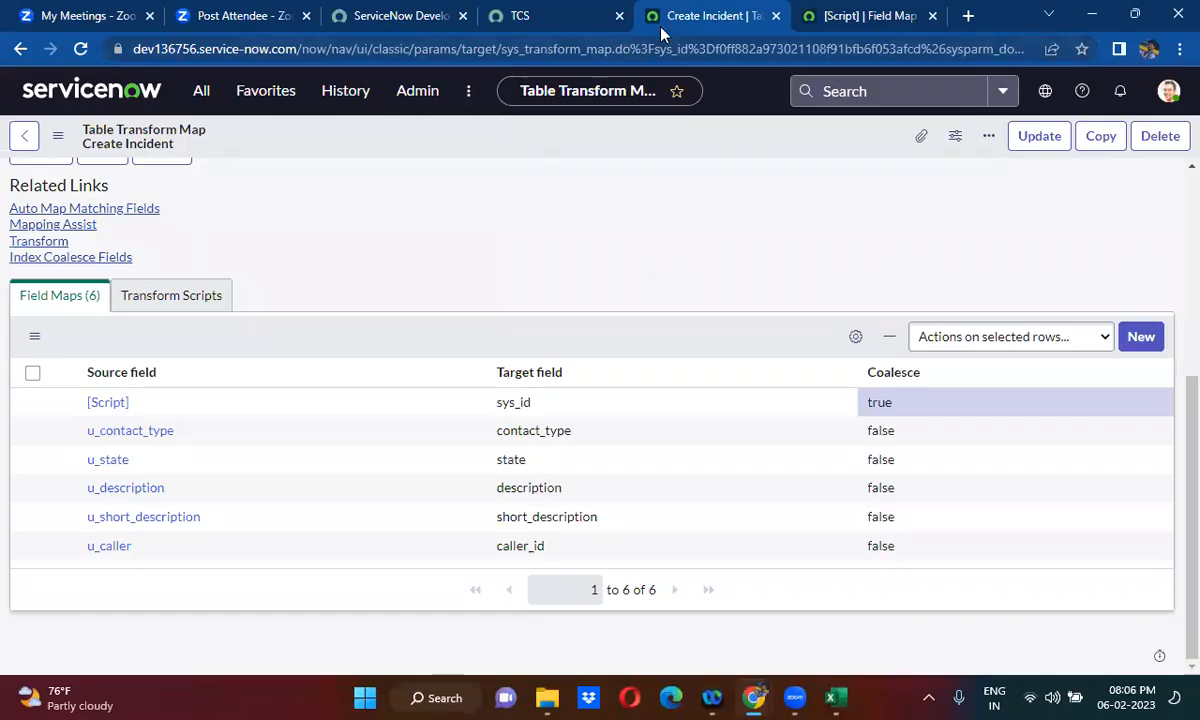
{"action": "left_click", "coordinate": [200, 90]}
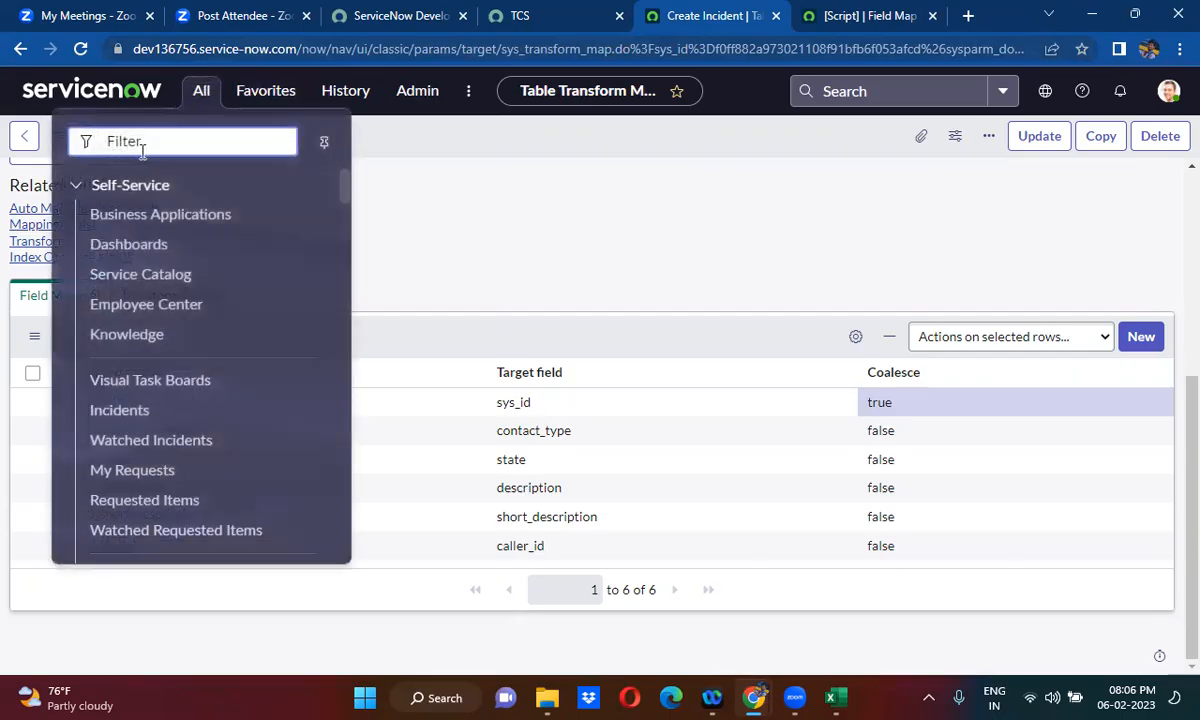
{"action": "type", "text": "res"}
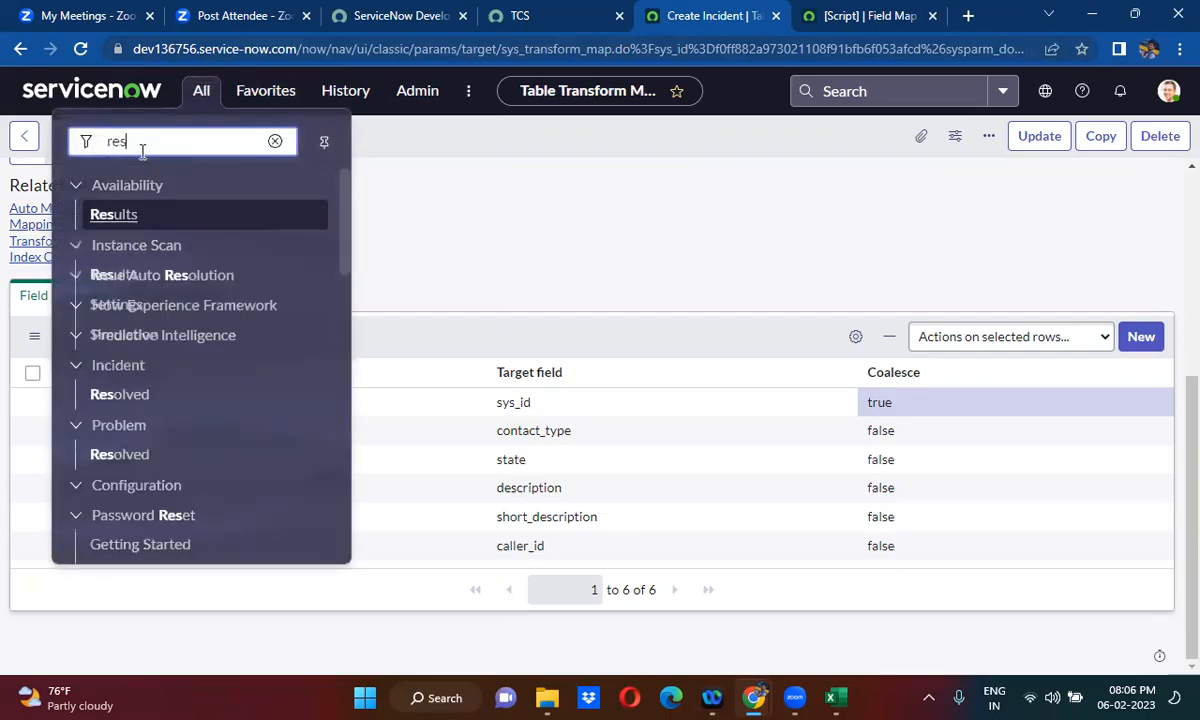
{"action": "type", "text": "t api ex"}
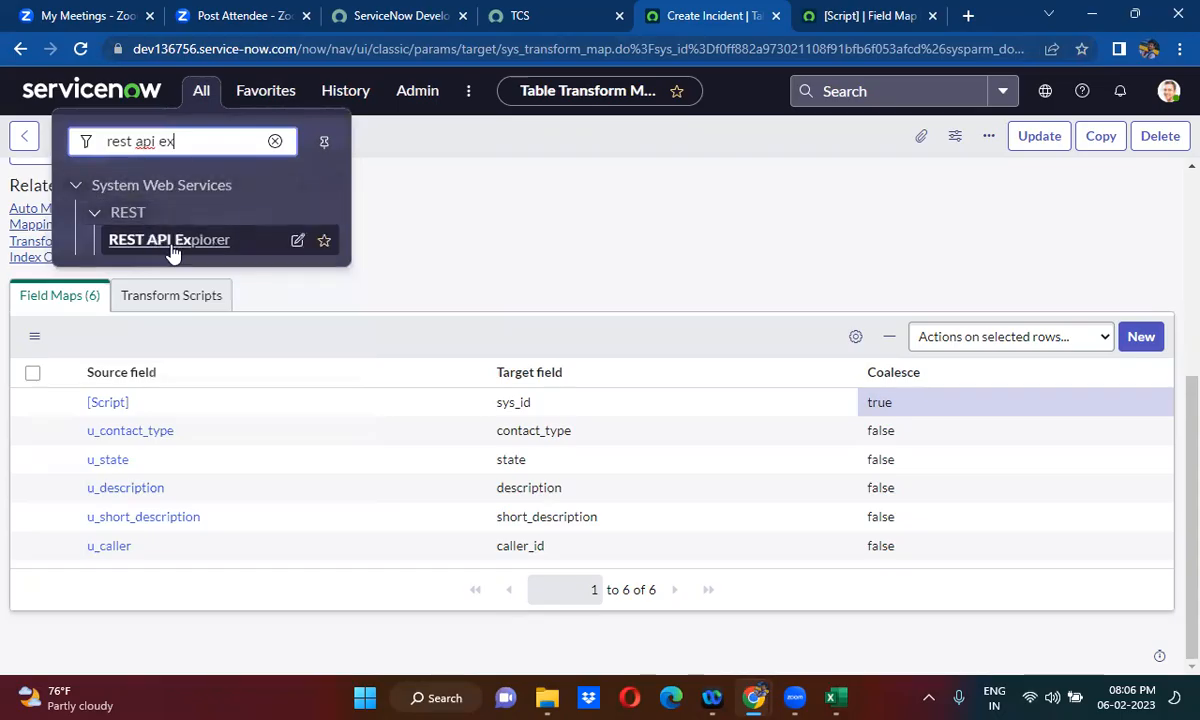
{"action": "right_click", "coordinate": [170, 240]}
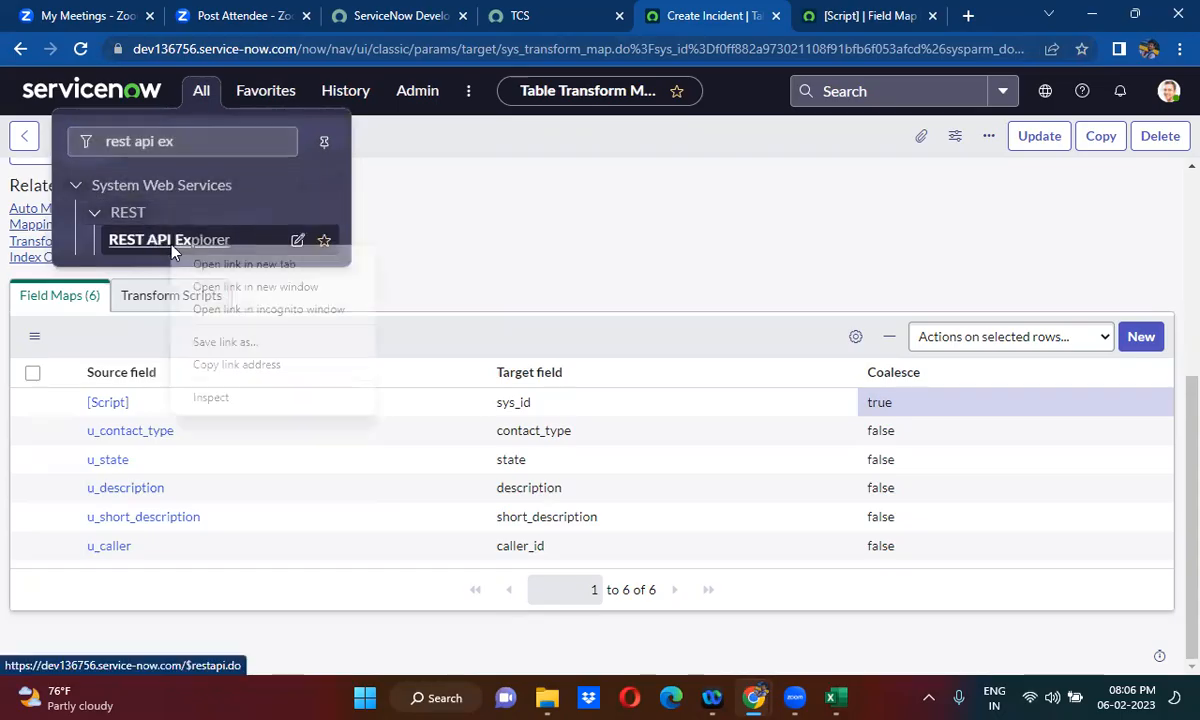
{"action": "left_click", "coordinate": [230, 260]}
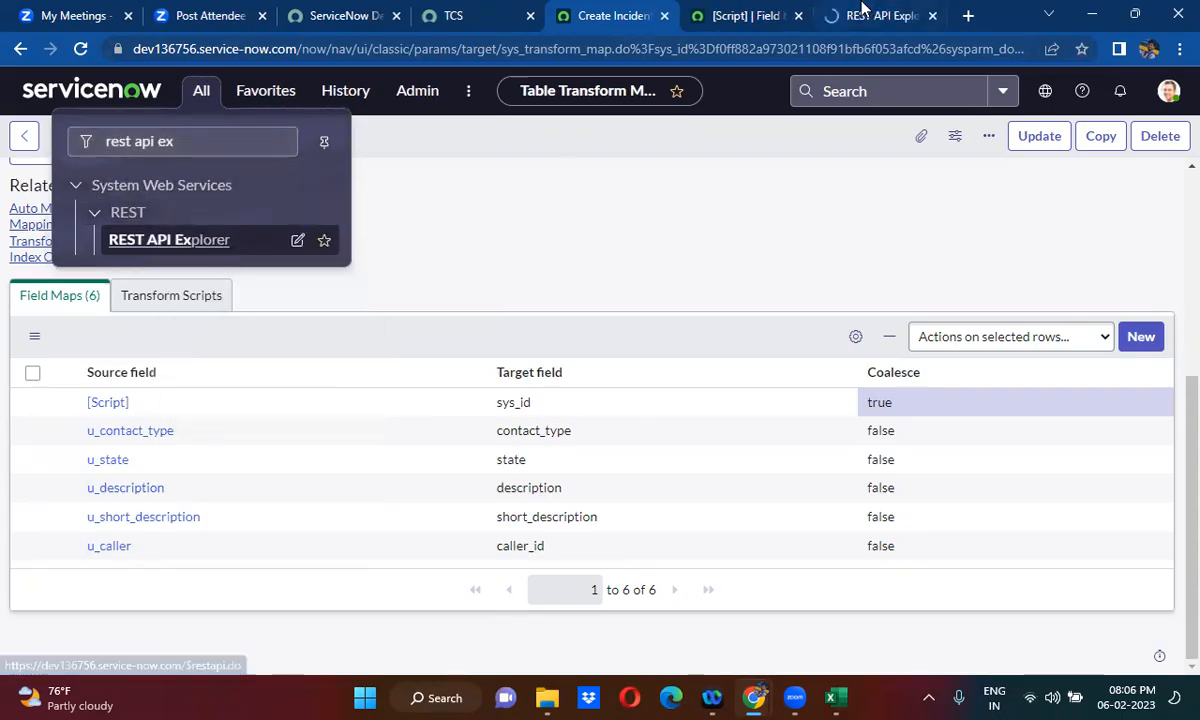
{"action": "left_click", "coordinate": [862, 18]}
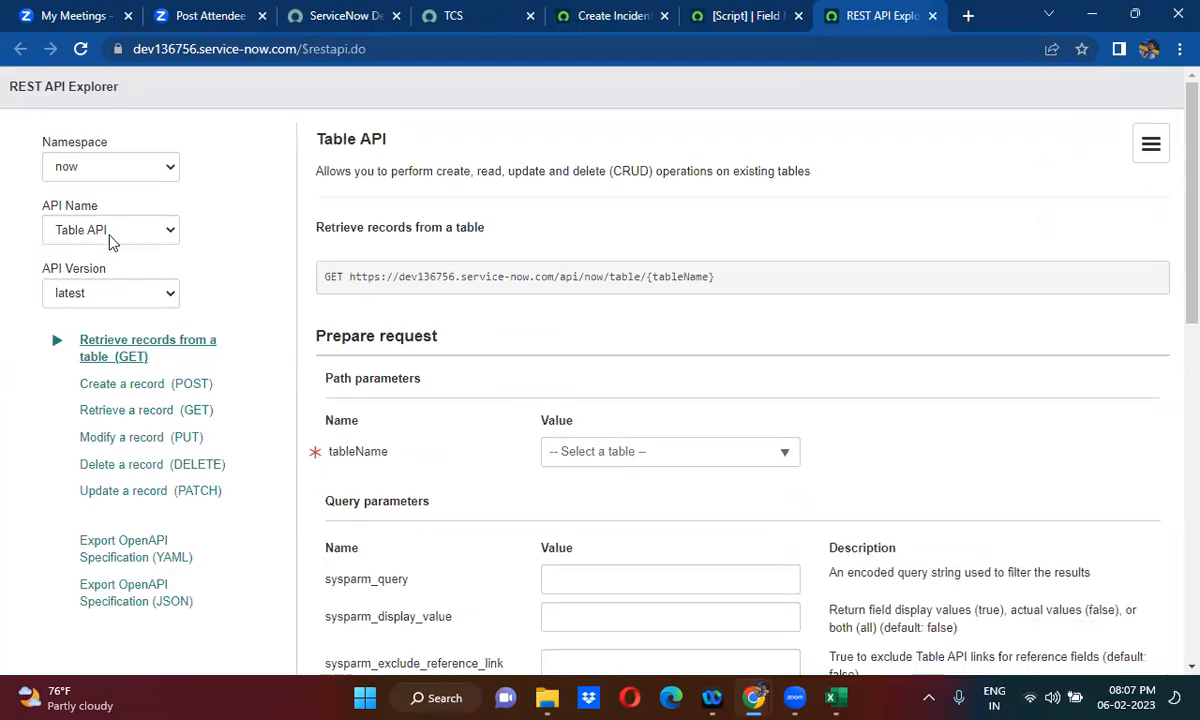
- Choose the Import Set API and set stagingTableName to Create Incident (u_create_incident)
{"action": "left_click", "coordinate": [112, 243]}
{"action": "type", "text": "im"}
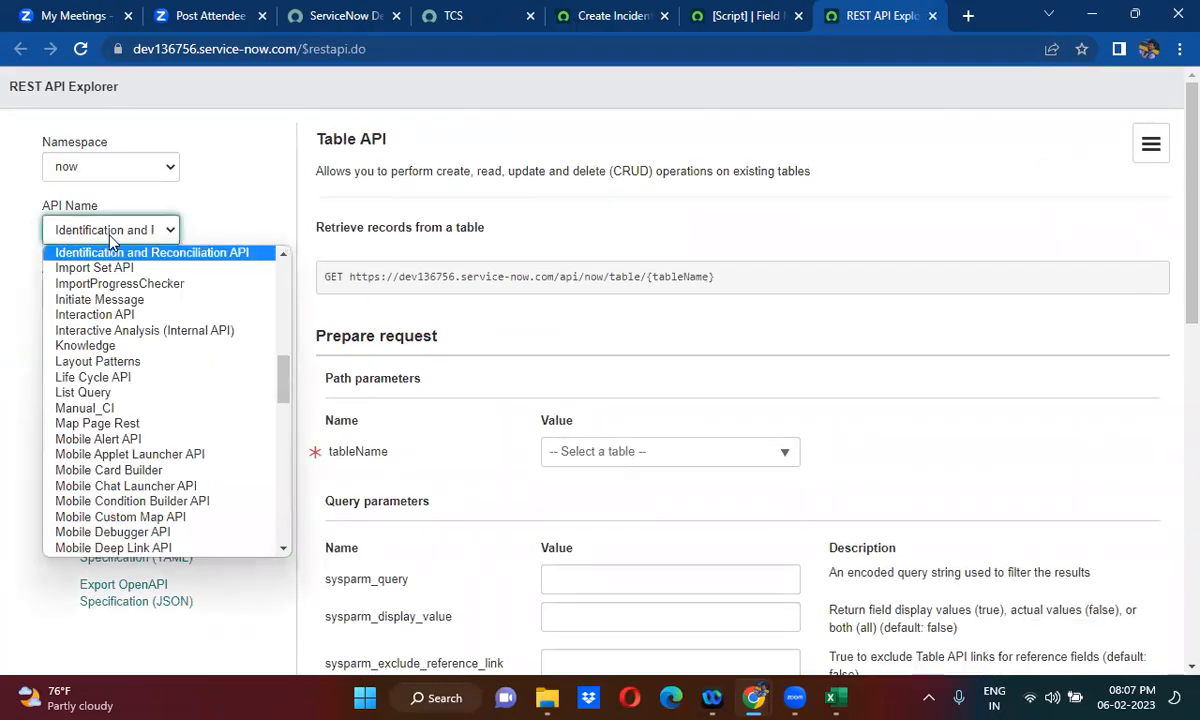
{"action": "key", "text": "Return"}
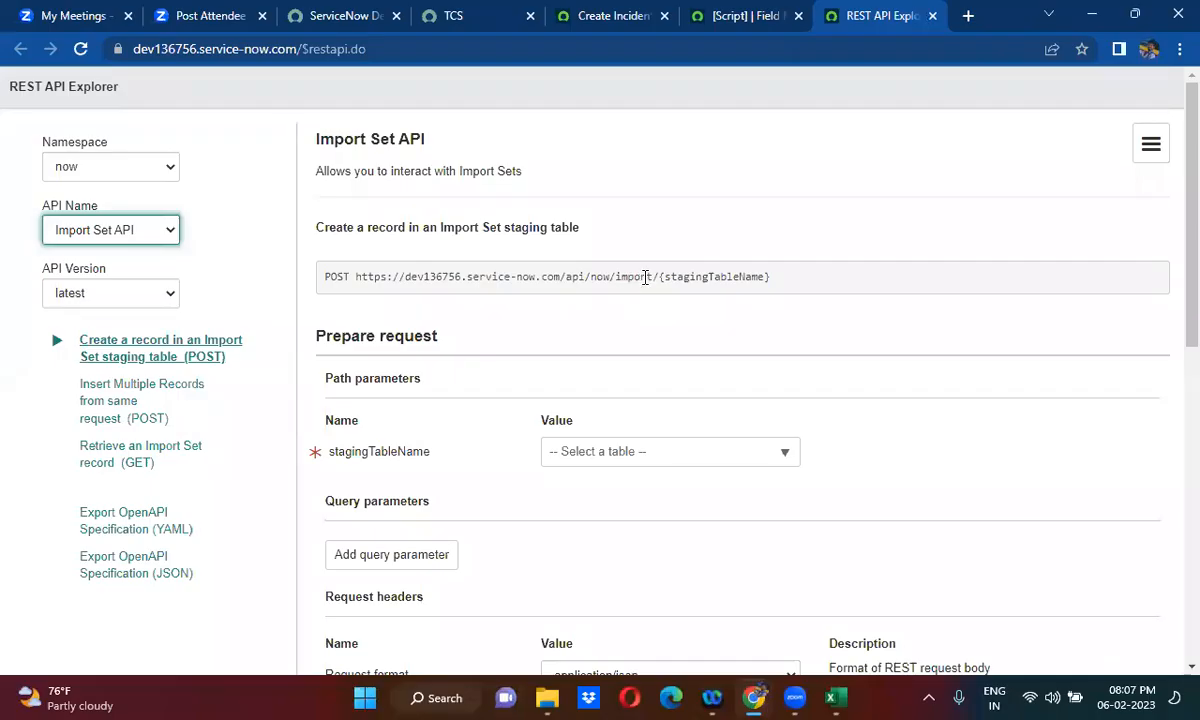
{"action": "double_click", "coordinate": [646, 277]}
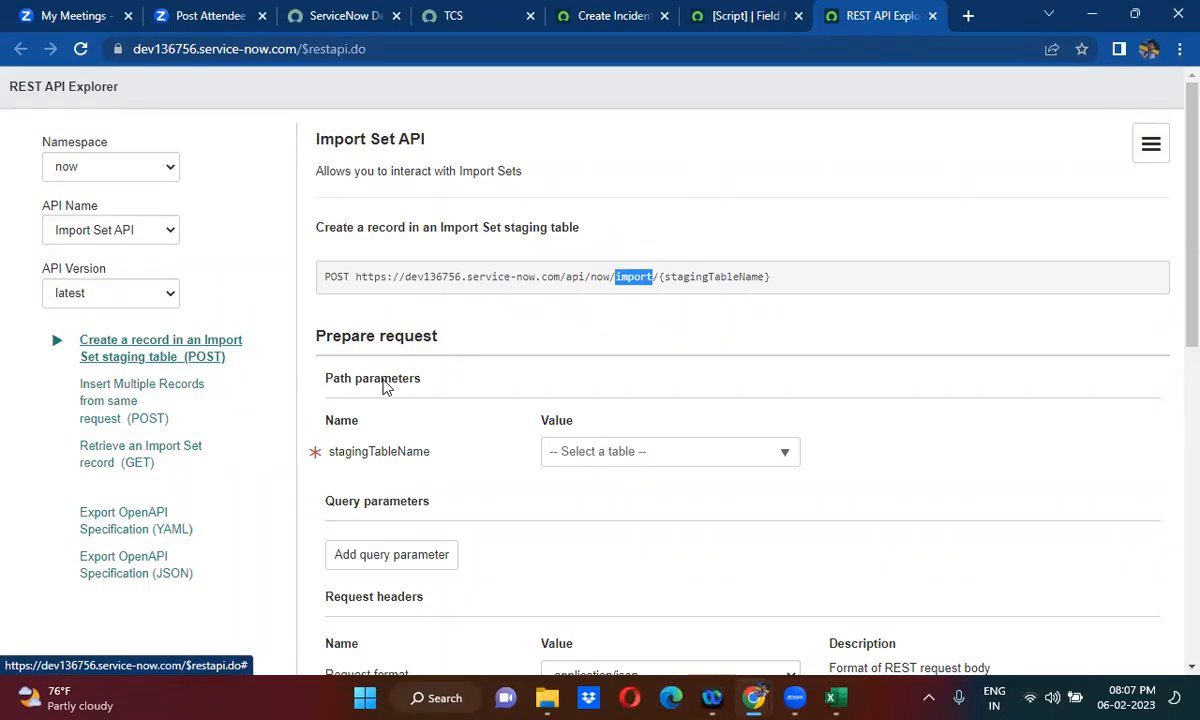
{"action": "left_click", "coordinate": [676, 457]}
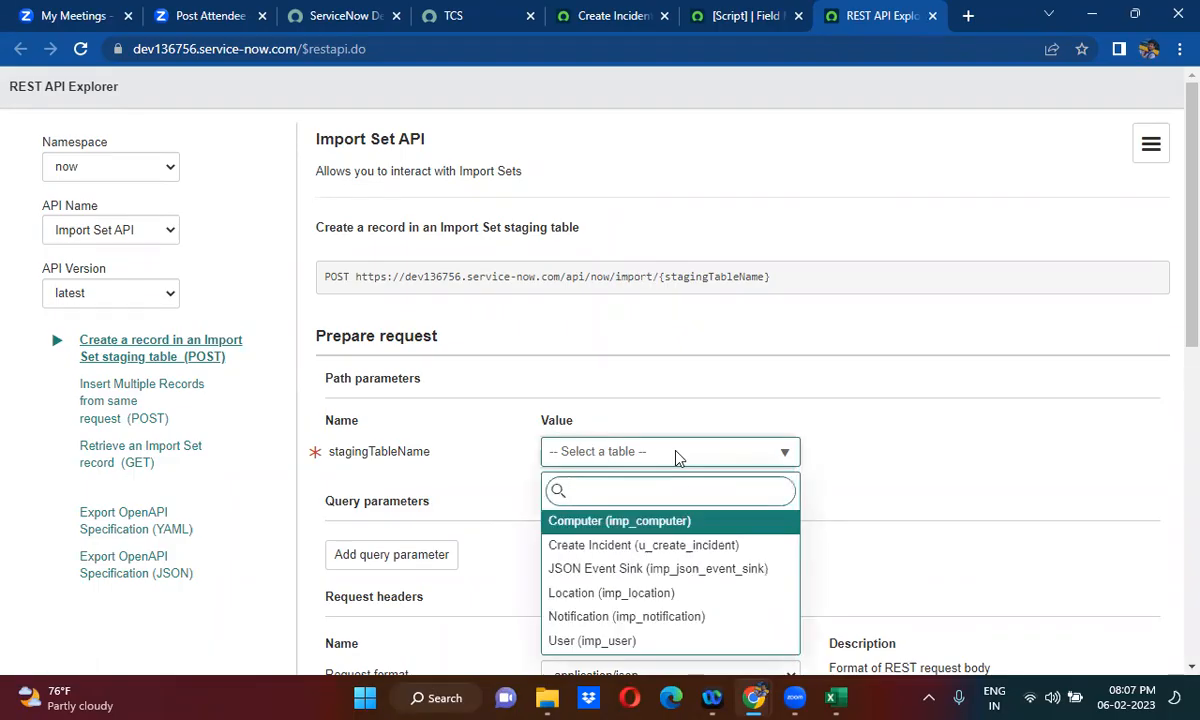
{"action": "type", "text": "create"}
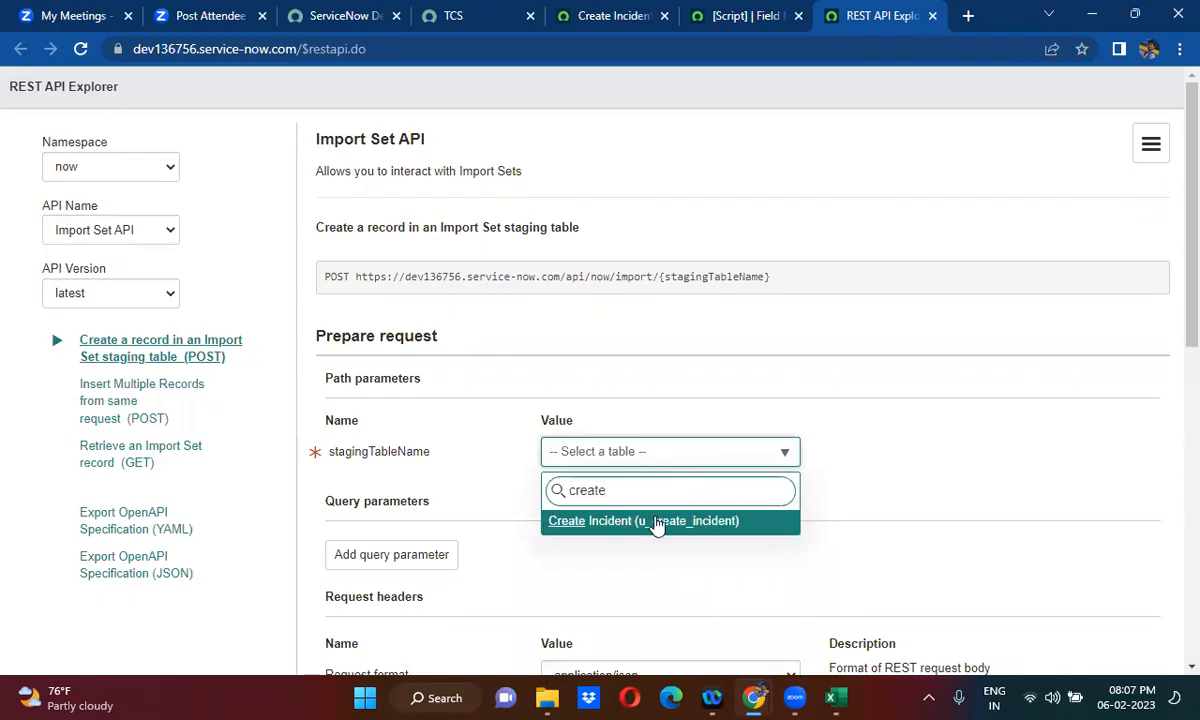
{"action": "left_click", "coordinate": [656, 522]}
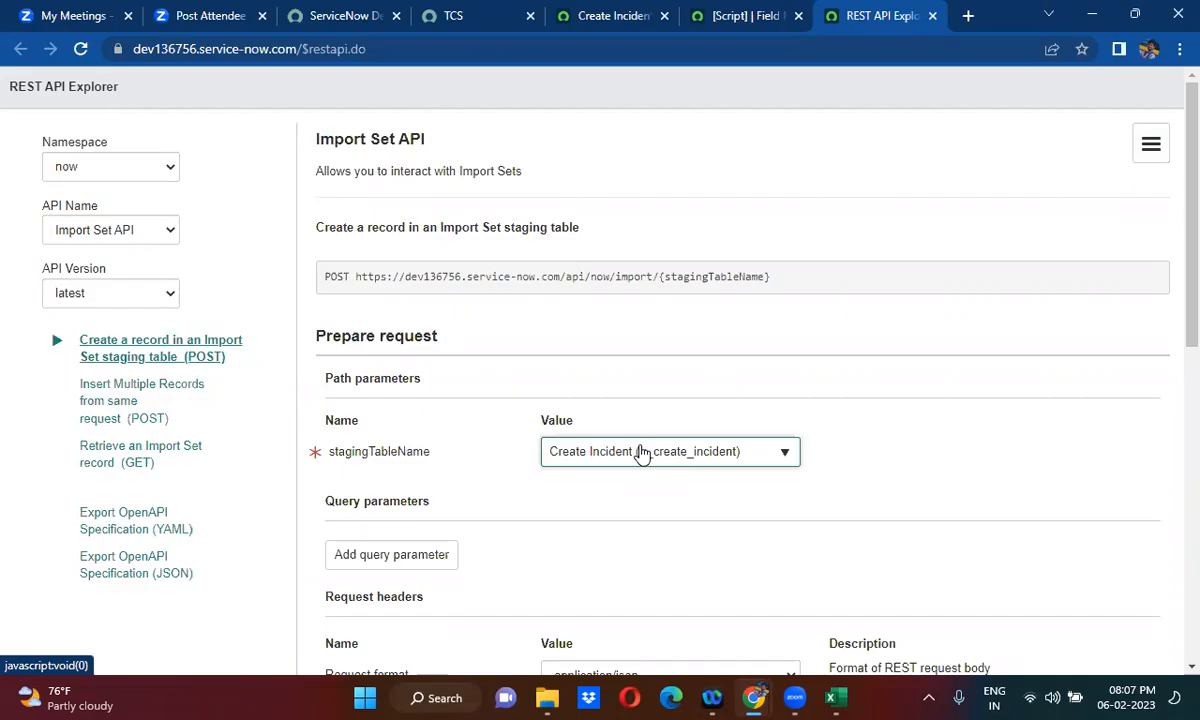
- Add the import set State field (sys_import_state) to the request body with the value 1
{"action": "scroll", "coordinate": [578, 505], "scroll_direction": "down", "scroll_amount": 1}
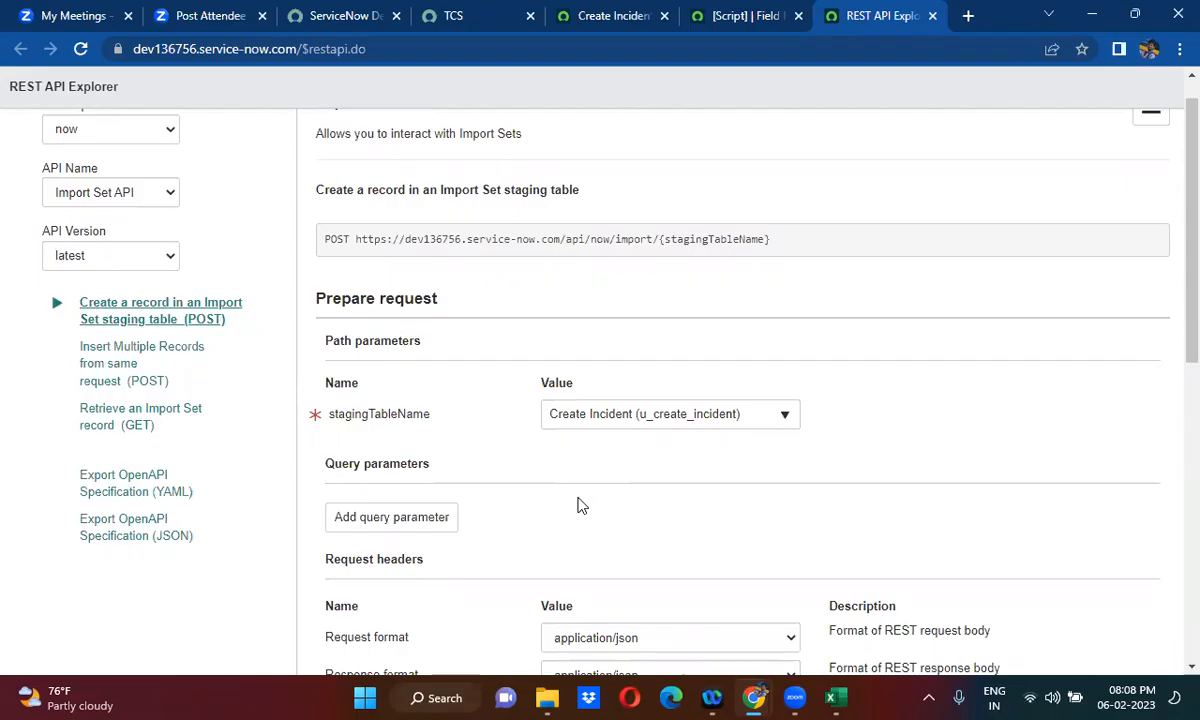
{"action": "scroll", "coordinate": [581, 505], "scroll_direction": "down", "scroll_amount": 3}
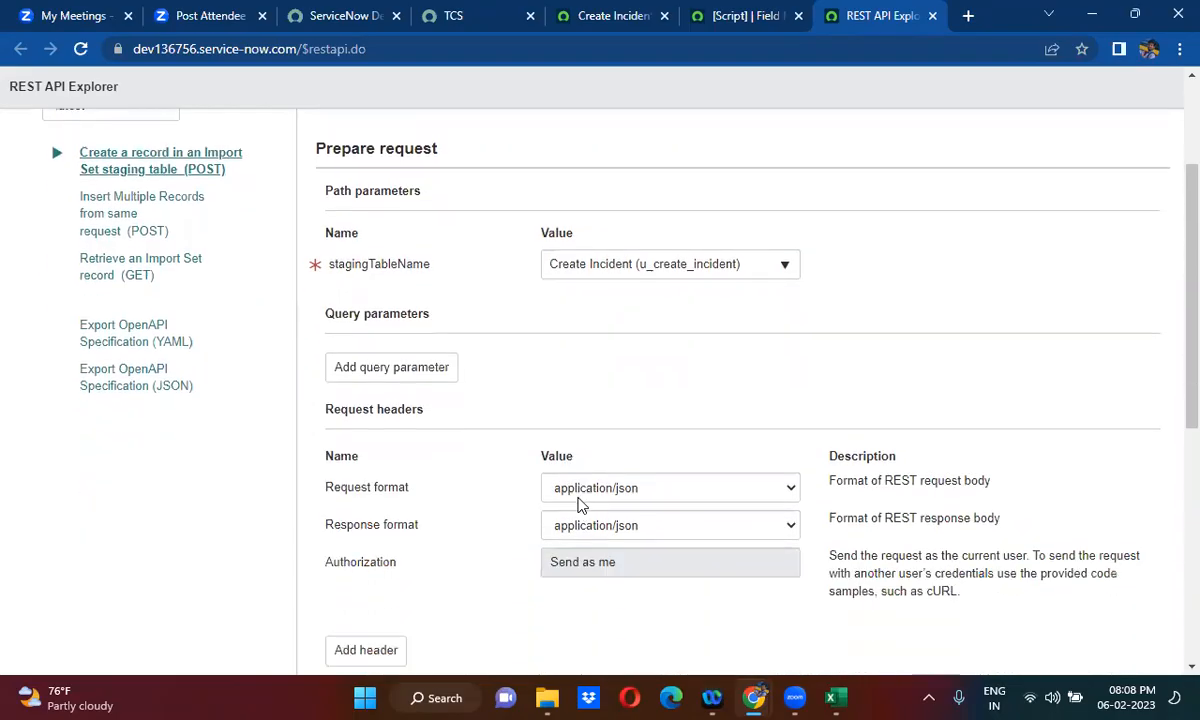
{"action": "scroll", "coordinate": [581, 505], "scroll_direction": "down", "scroll_amount": 5}
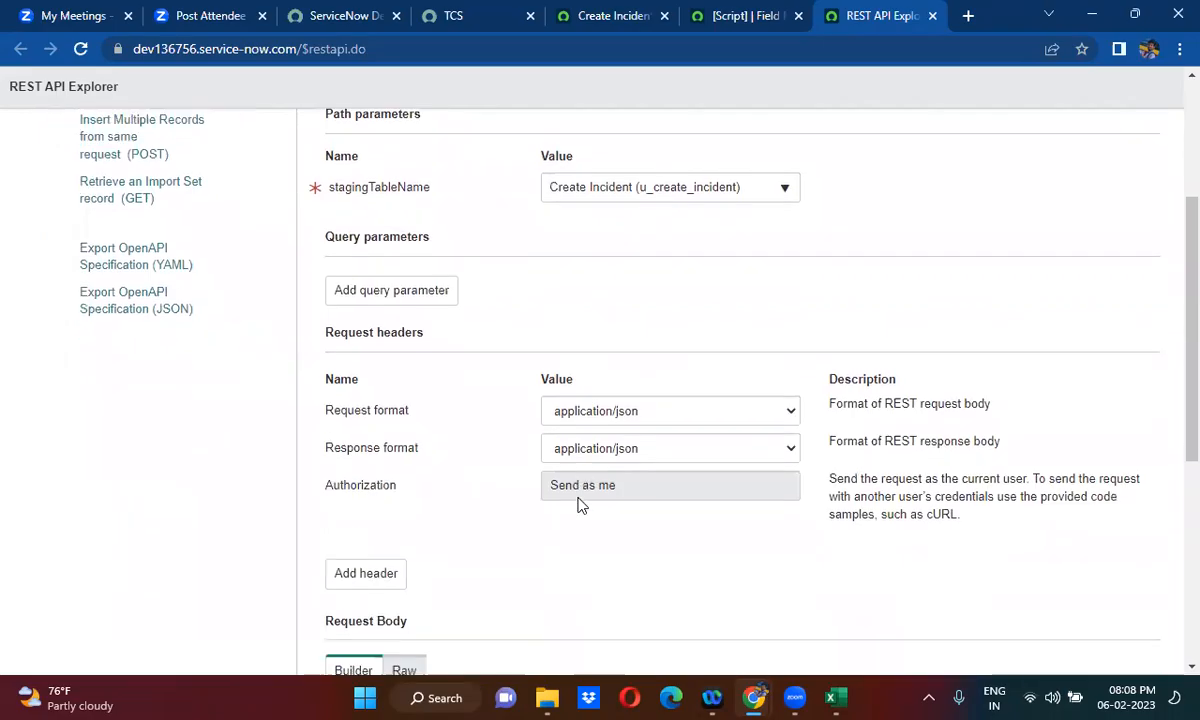
{"action": "scroll", "coordinate": [581, 505], "scroll_direction": "down", "scroll_amount": 1}
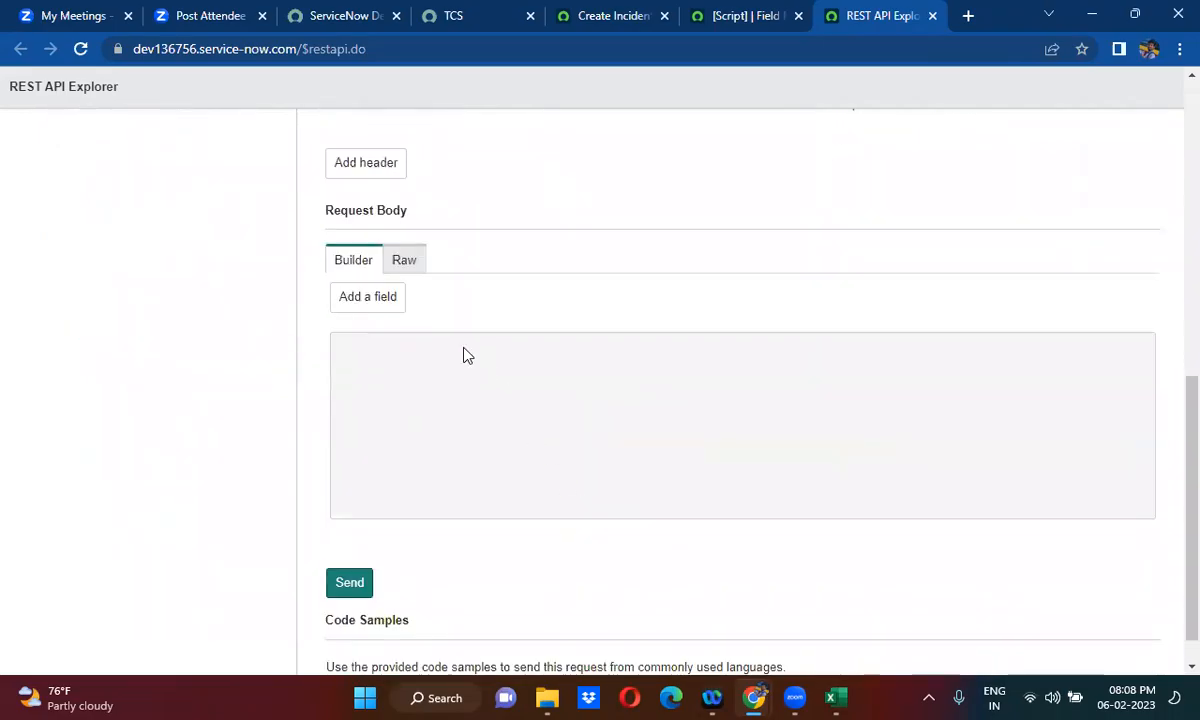
{"action": "left_click", "coordinate": [370, 298]}
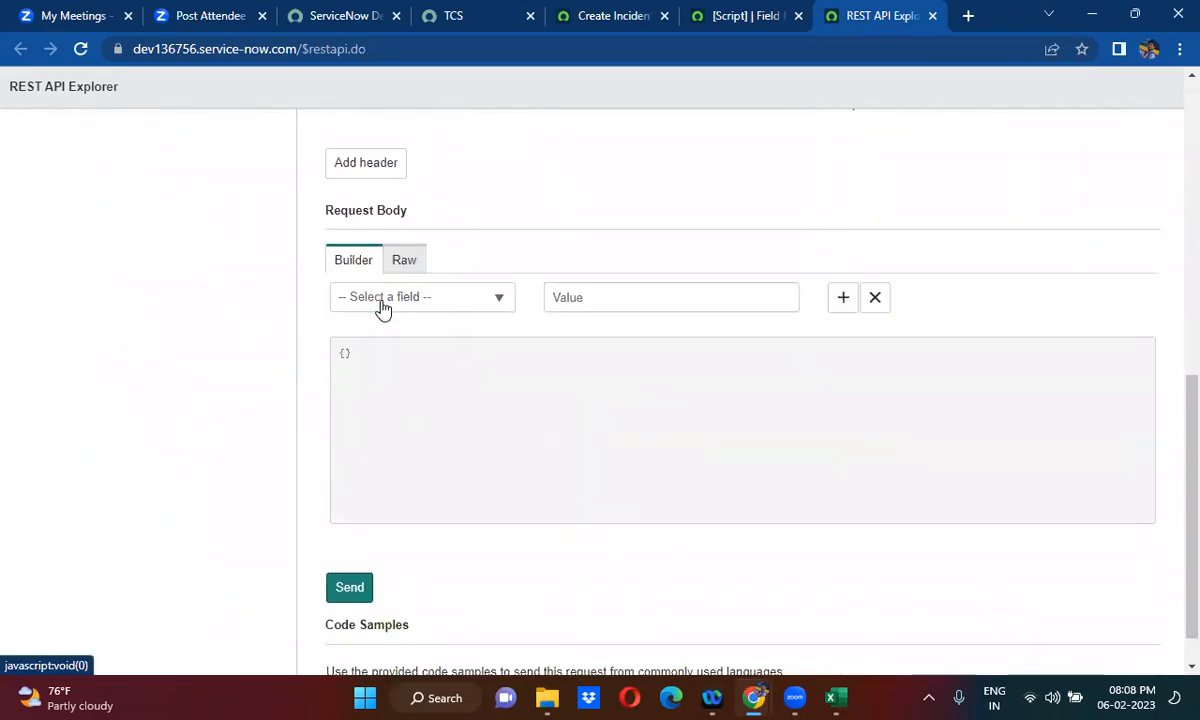
{"action": "left_click", "coordinate": [415, 309]}
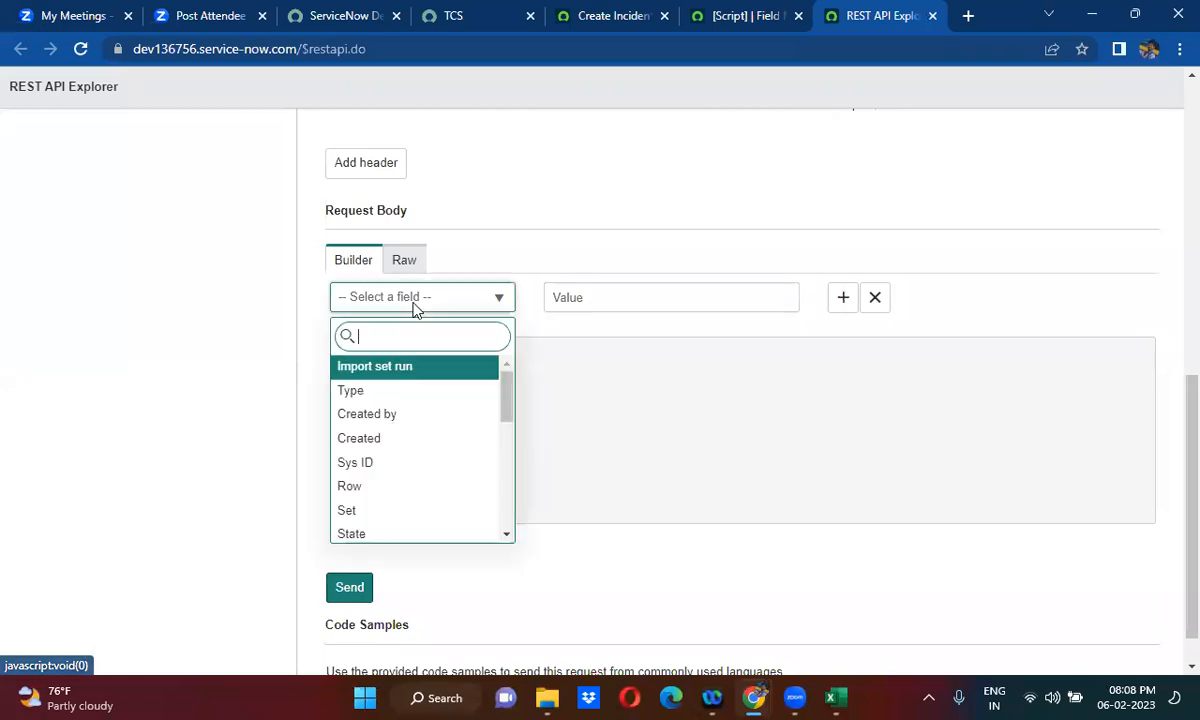
{"action": "left_click", "coordinate": [383, 533]}
{"action": "left_click", "coordinate": [626, 297]}
{"action": "type", "text": "1"}
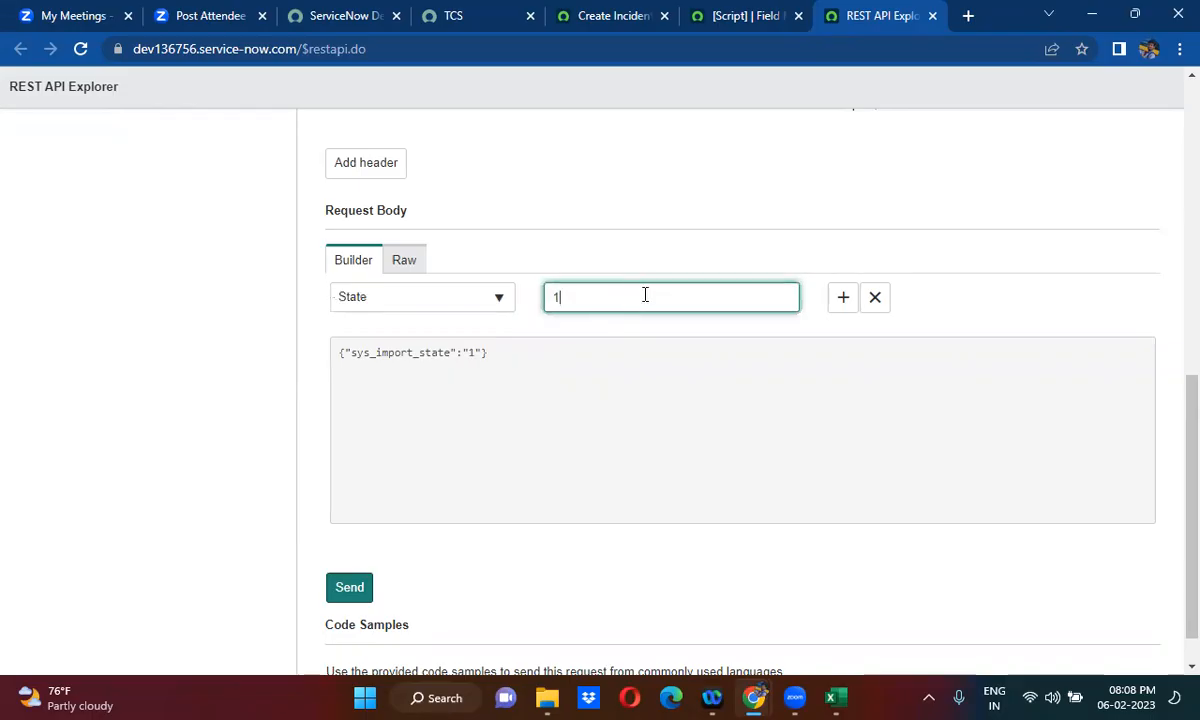
- Replace the import set State field in the request body with the staging table's State field (u_state), set to 1
{"action": "left_click", "coordinate": [430, 303]}
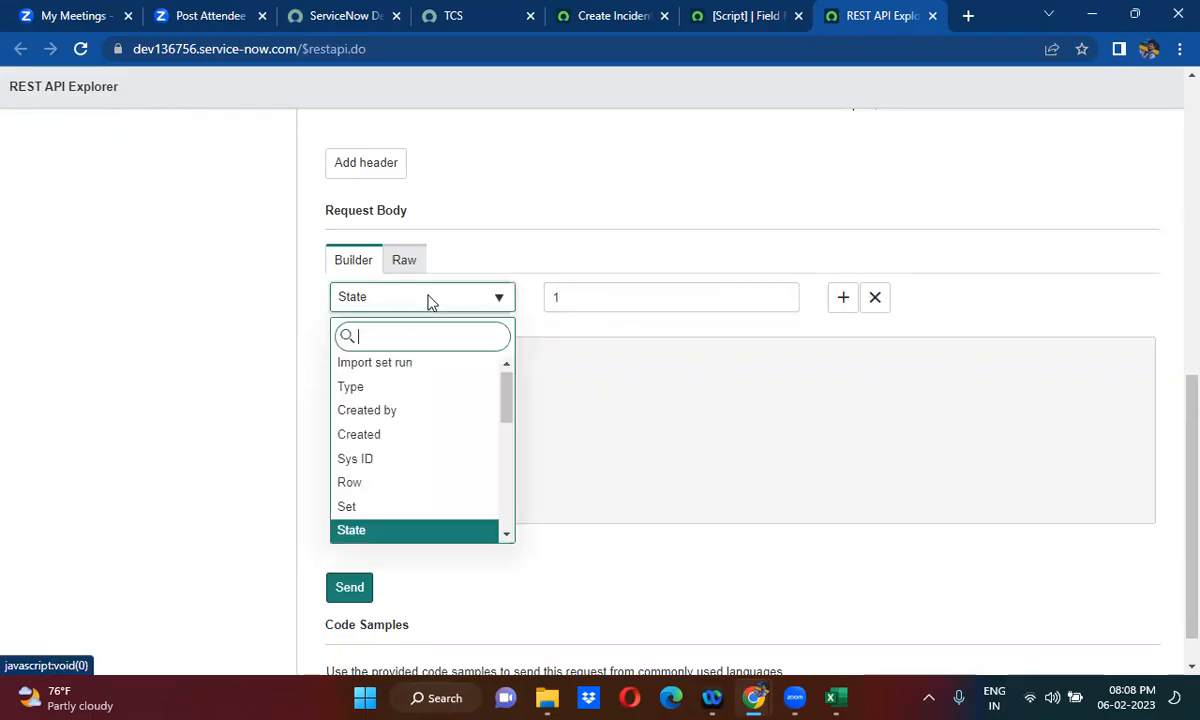
{"action": "type", "text": "stat"}
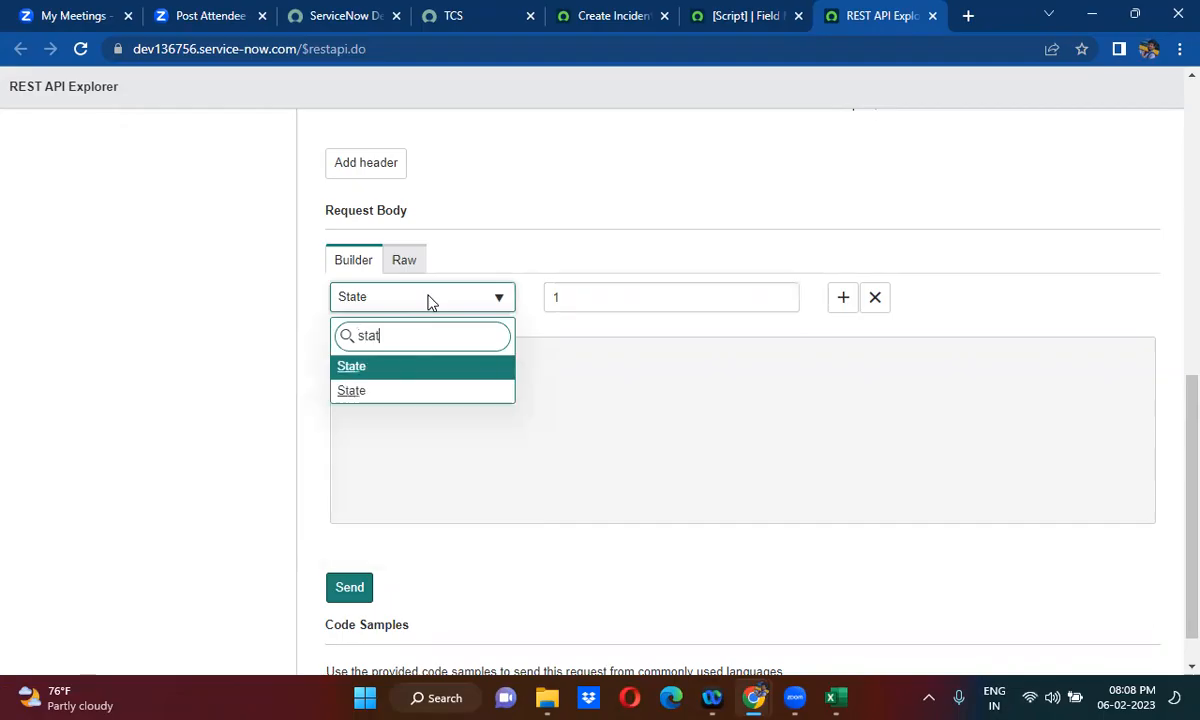
{"action": "left_click", "coordinate": [420, 391]}
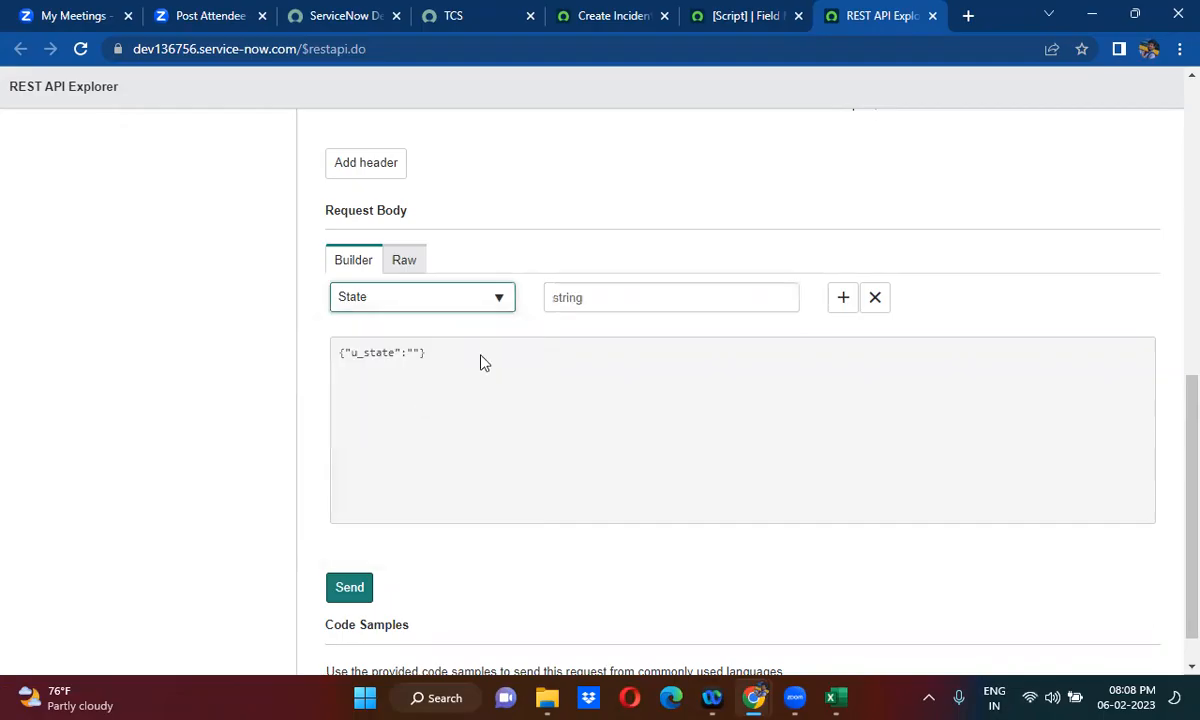
{"action": "left_click", "coordinate": [569, 302]}
{"action": "type", "text": "1"}
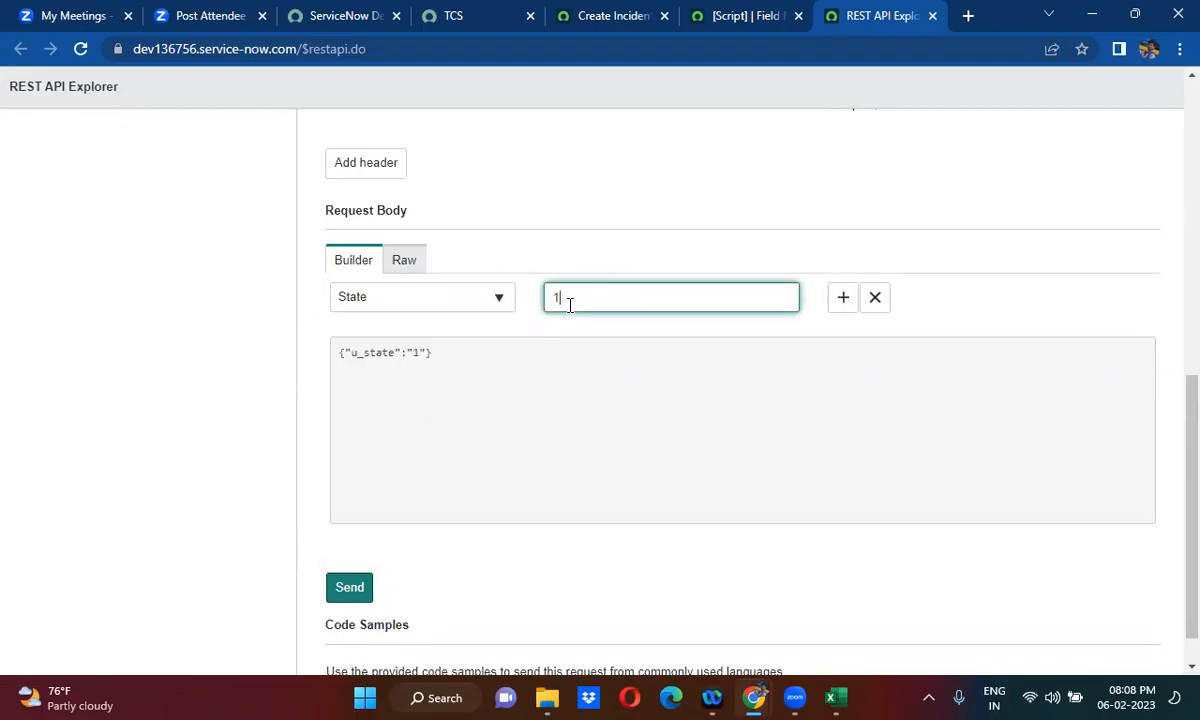
- Add the Contact Type field to the request body with the value "email"
{"action": "left_click", "coordinate": [841, 300]}
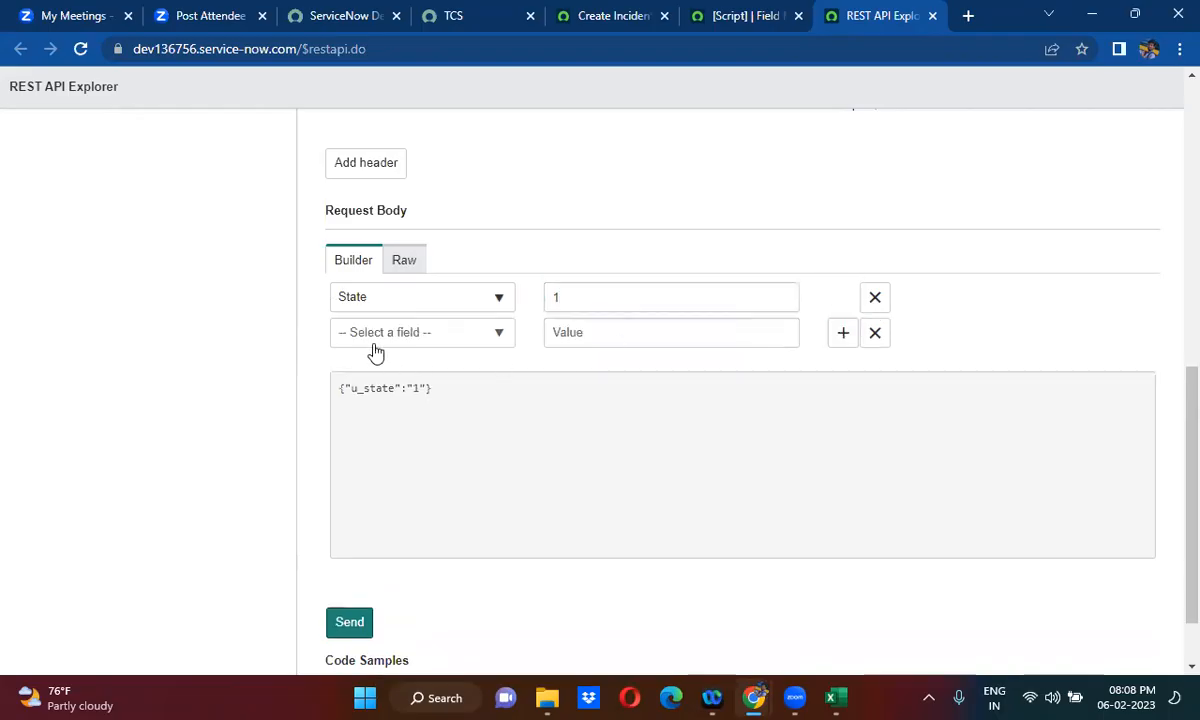
{"action": "left_click", "coordinate": [374, 348]}
{"action": "type", "text": "con"}
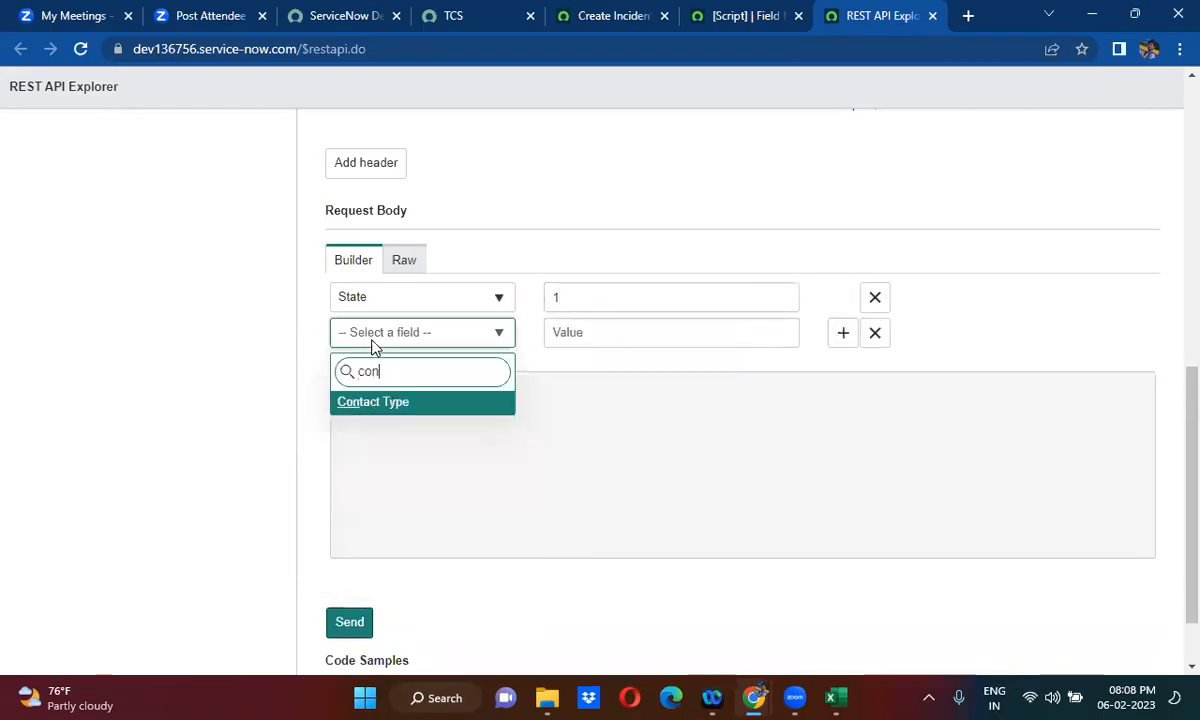
{"action": "left_click", "coordinate": [394, 404]}
{"action": "left_click", "coordinate": [588, 341]}
{"action": "type", "text": "email"}
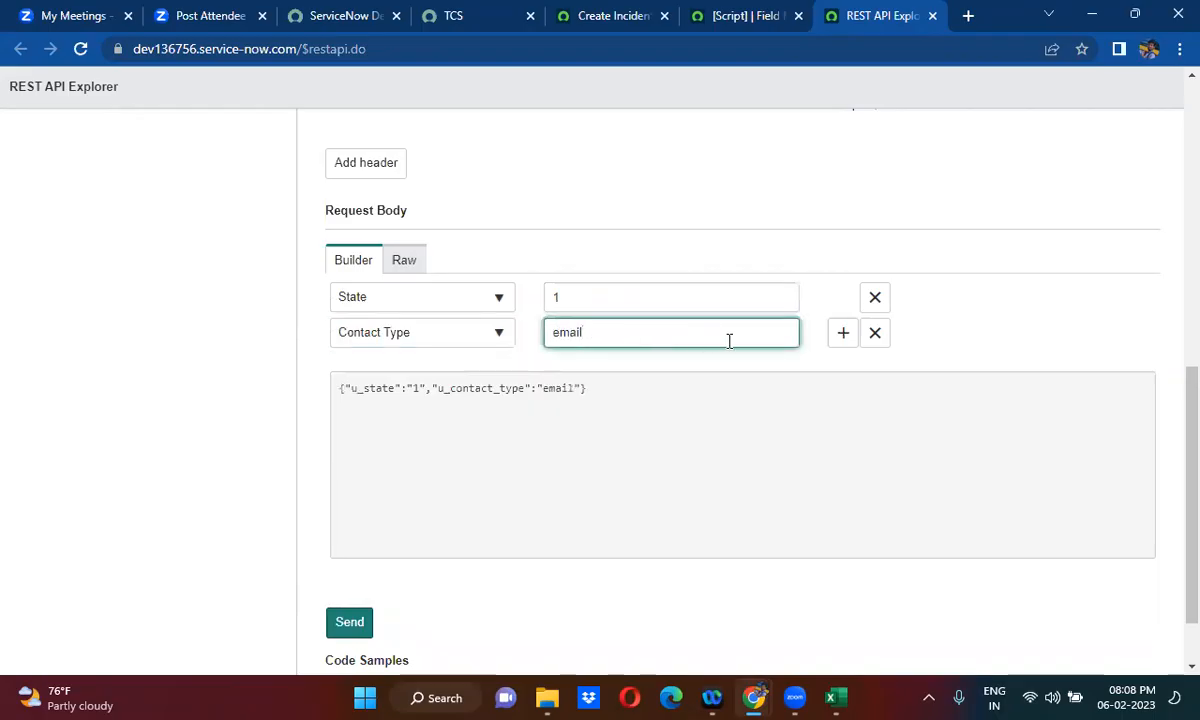
- Add the Short Description field to the request body with the value "import set api"
{"action": "left_click", "coordinate": [838, 337]}
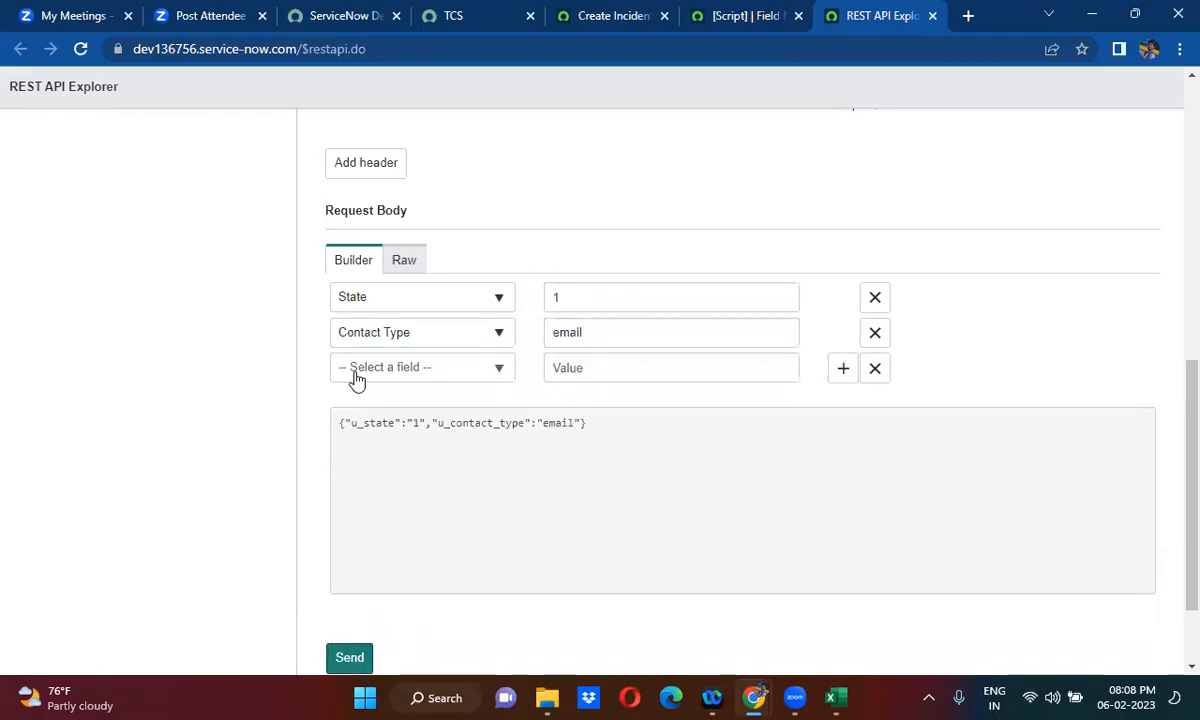
{"action": "left_click", "coordinate": [357, 380]}
{"action": "type", "text": "shotrt"}
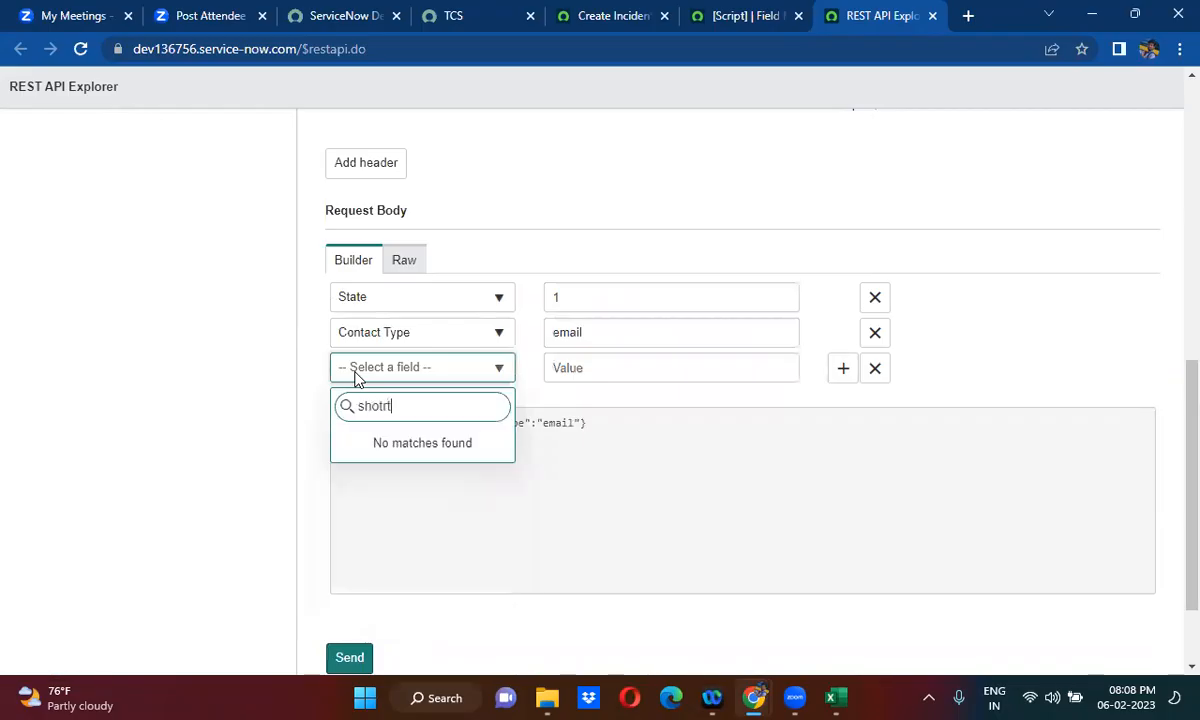
{"action": "key", "text": "BackSpace"}
{"action": "key", "text": "BackSpace"}
{"action": "type", "text": "rt"}
{"action": "left_click", "coordinate": [402, 440]}
{"action": "left_click", "coordinate": [601, 369]}
{"action": "type", "text": "impor"}
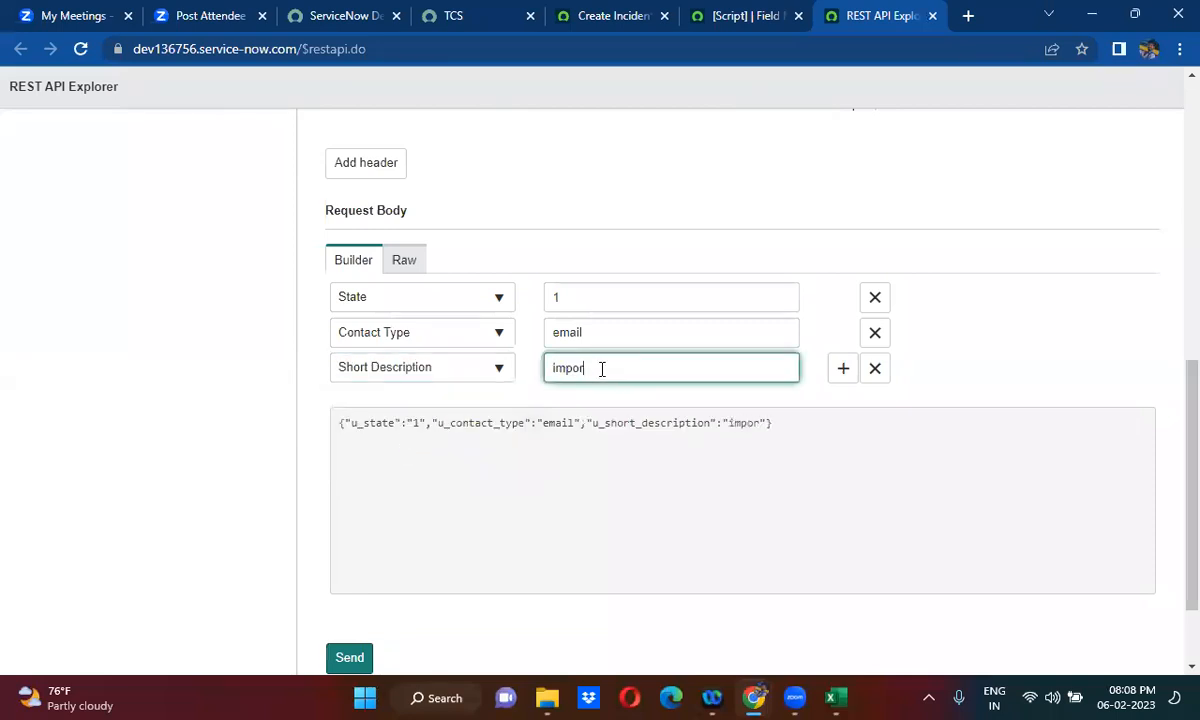
{"action": "type", "text": "t set api"}
- Add the Description field to the request body with the value "import set api"
{"action": "left_click", "coordinate": [843, 370]}
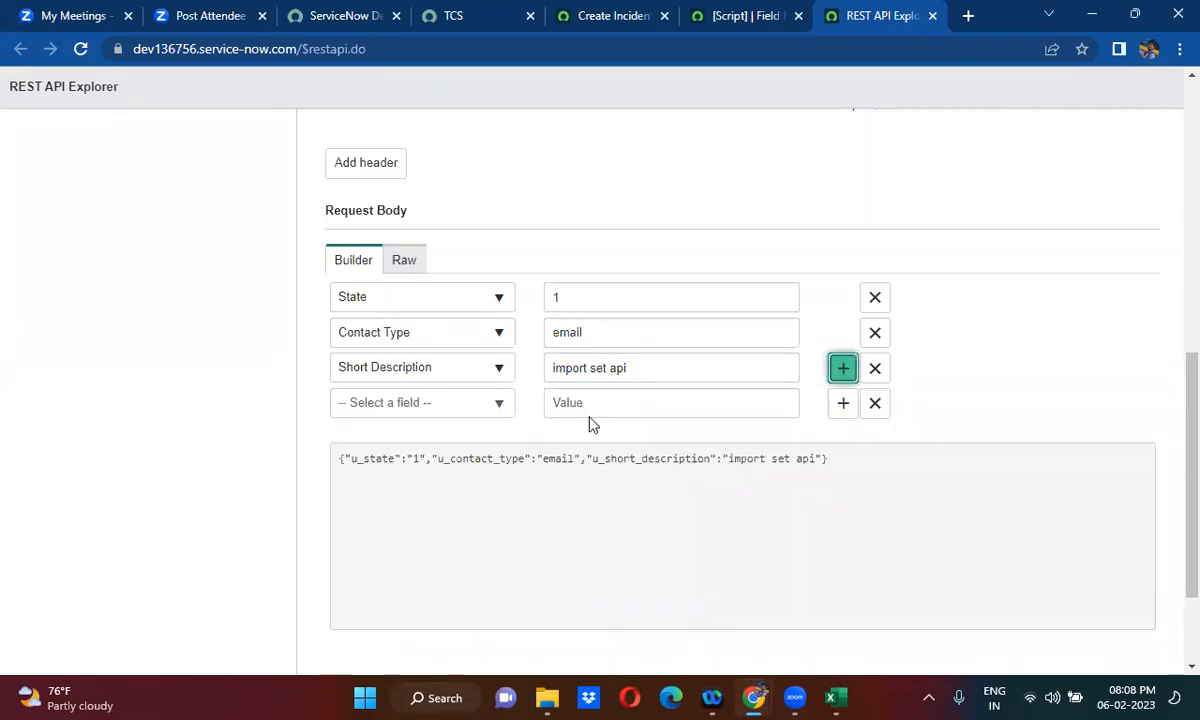
{"action": "left_click", "coordinate": [415, 408]}
{"action": "type", "text": "desc"}
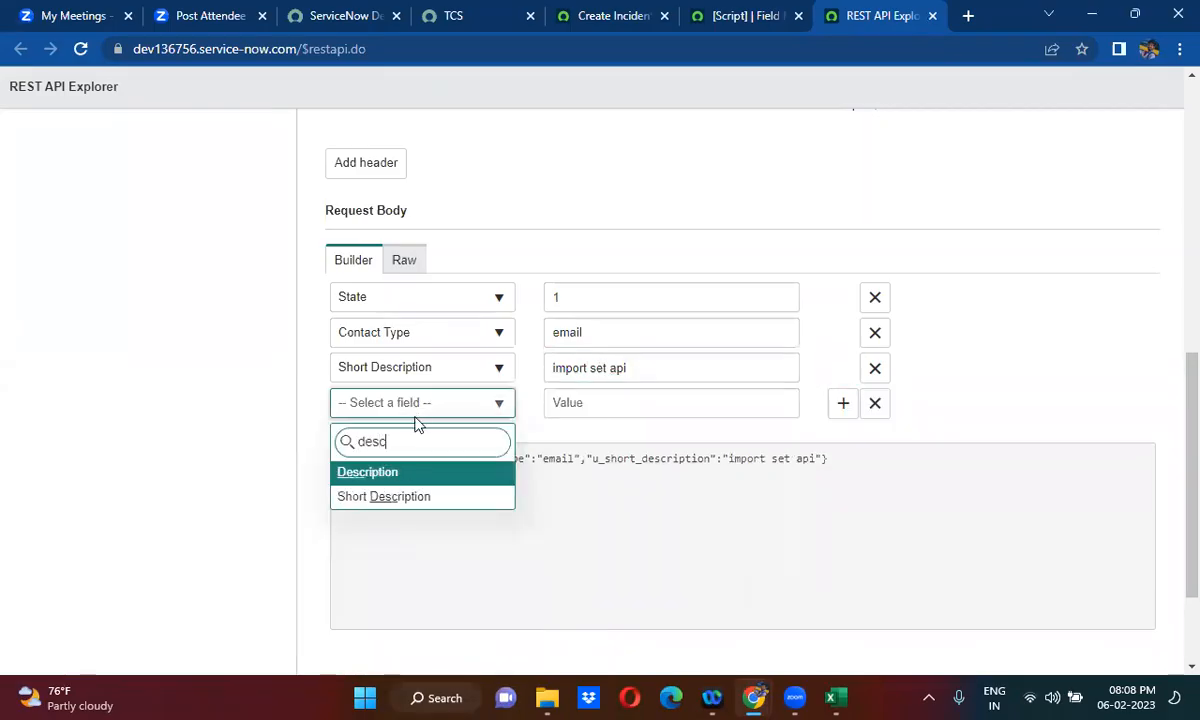
{"action": "left_click", "coordinate": [417, 476]}
{"action": "left_click", "coordinate": [579, 403]}
{"action": "type", "text": "im"}
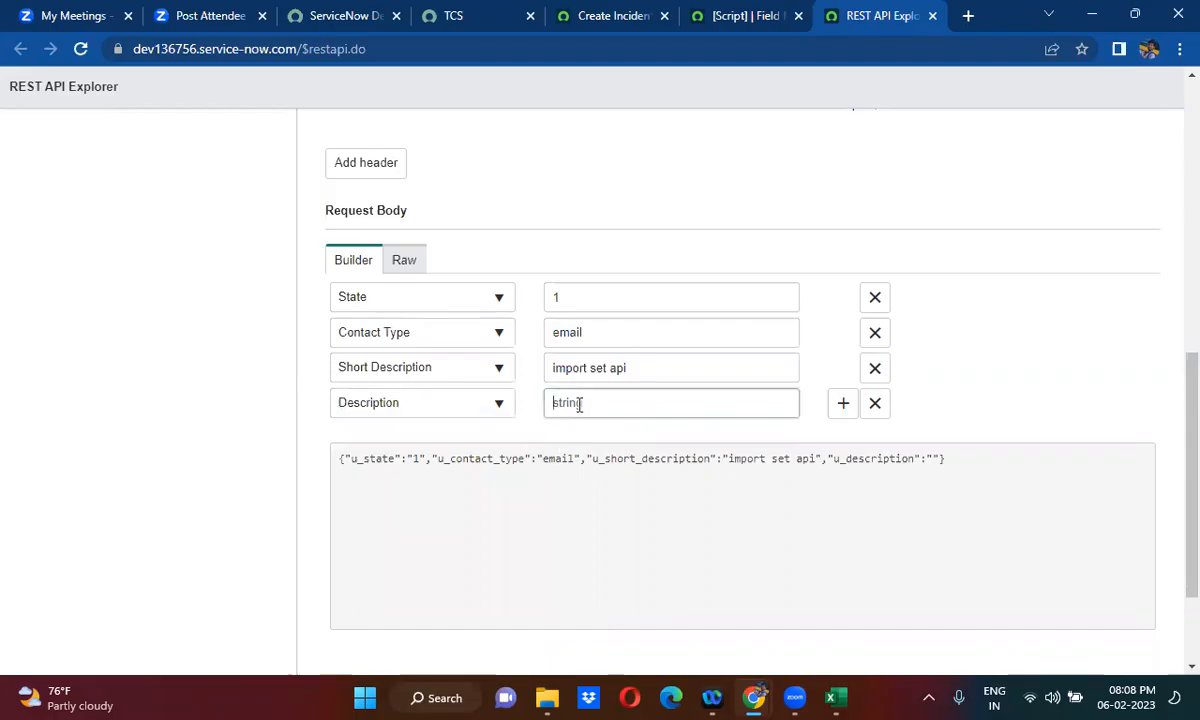
{"action": "type", "text": "port "}
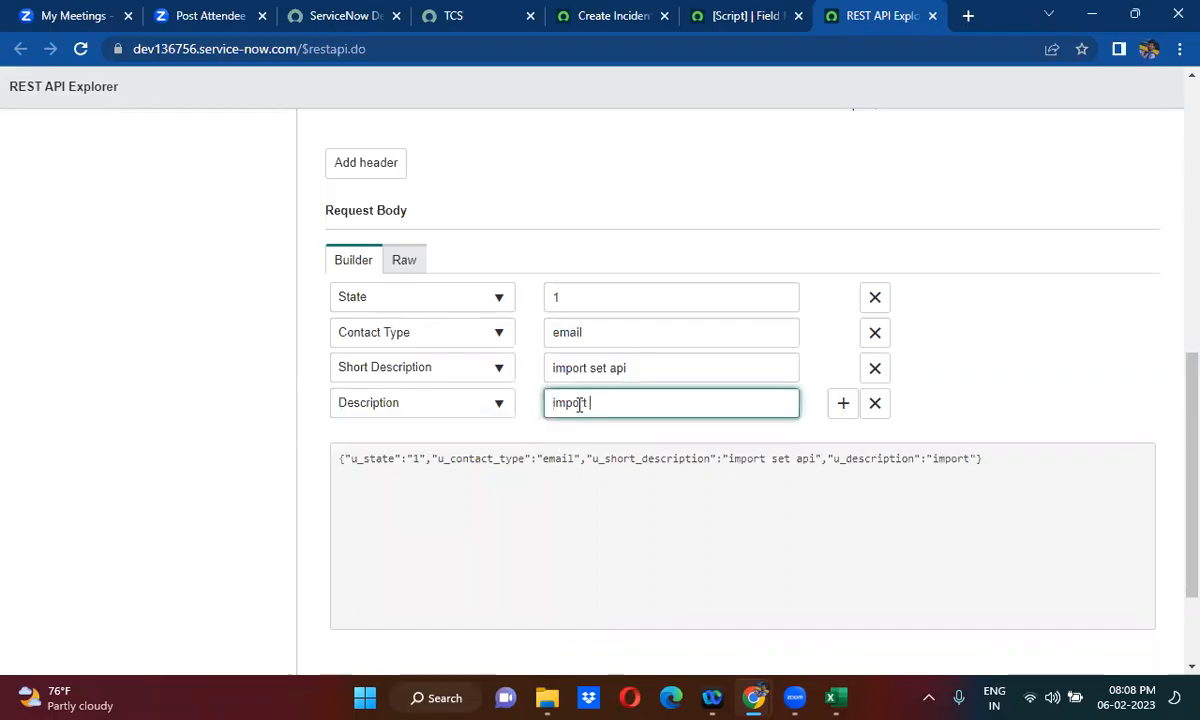
{"action": "type", "text": "set api"}
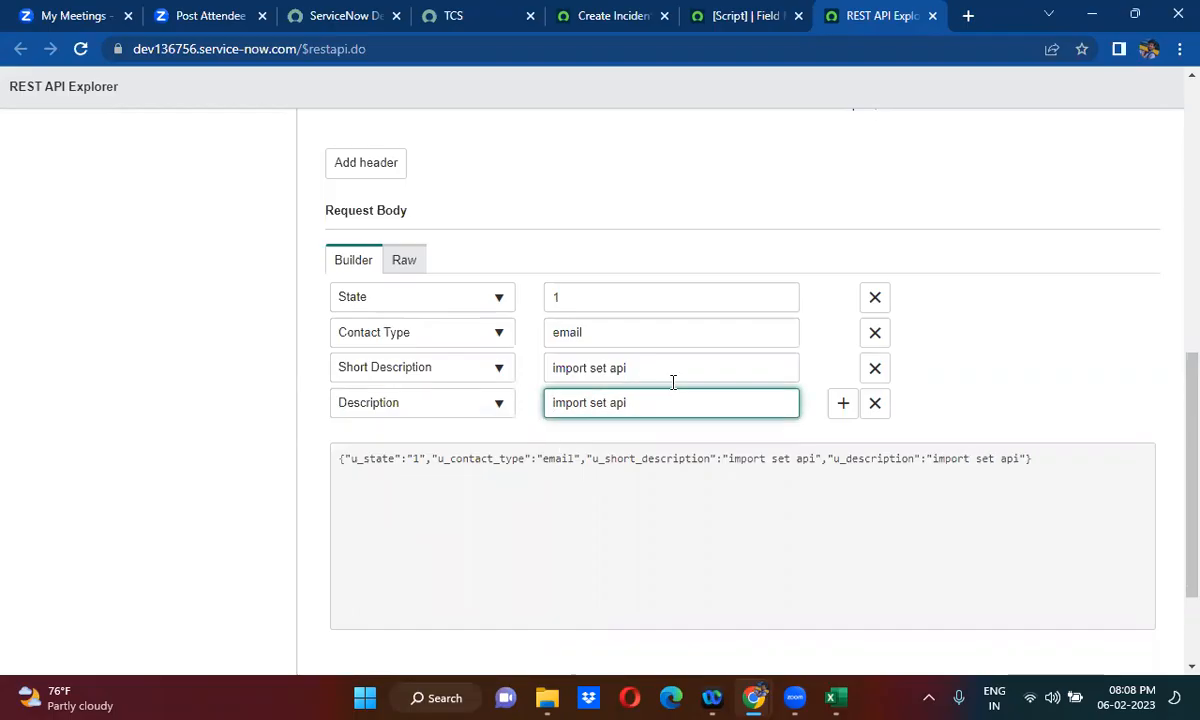
- Add the Caller field to the request body without entering a value
{"action": "left_click", "coordinate": [840, 404]}
{"action": "left_click", "coordinate": [840, 404]}
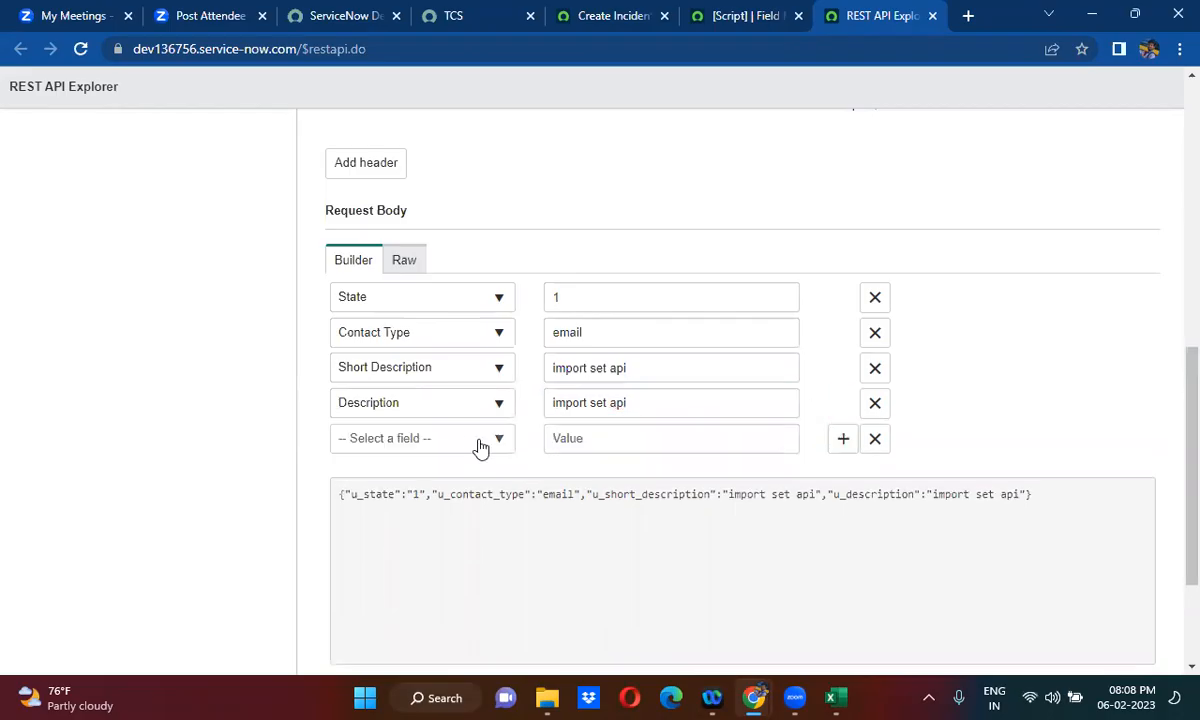
{"action": "left_click", "coordinate": [413, 446]}
{"action": "type", "text": "caller"}
{"action": "left_click", "coordinate": [395, 404]}
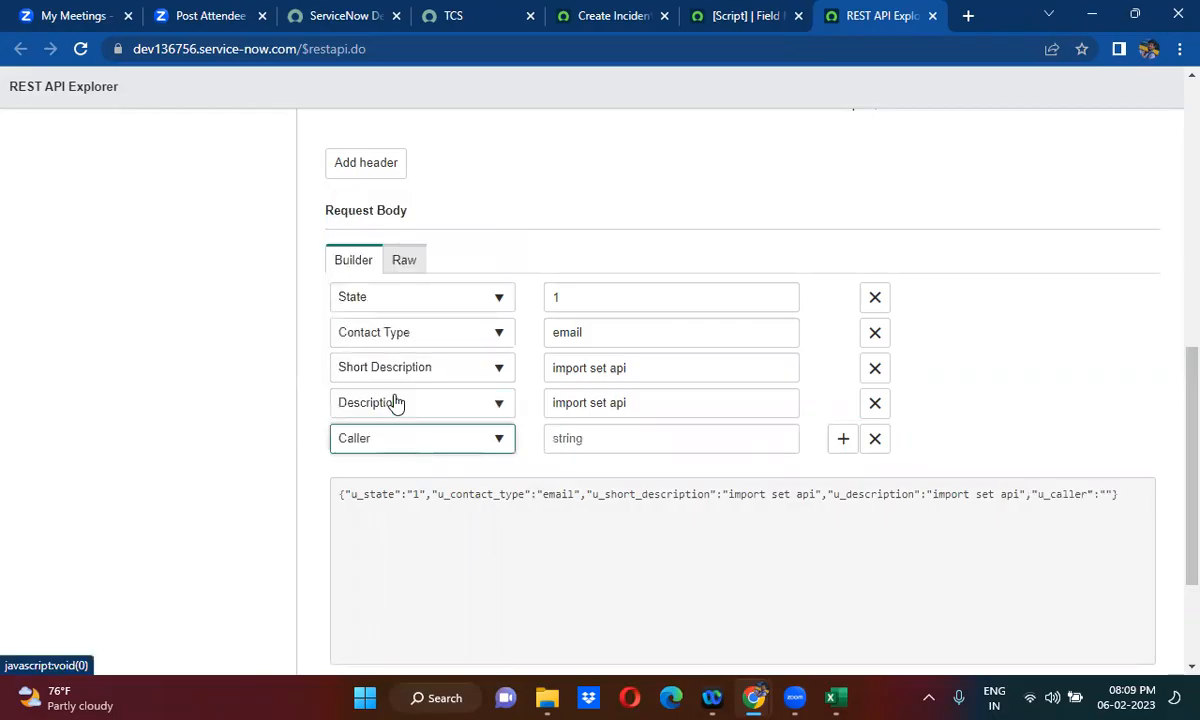
- Open the sys_user list from the navigator in the Create Incident transform map tab and copy the System Administrator record's sys_id
{"action": "left_click", "coordinate": [613, 12]}
{"action": "left_click", "coordinate": [199, 90]}
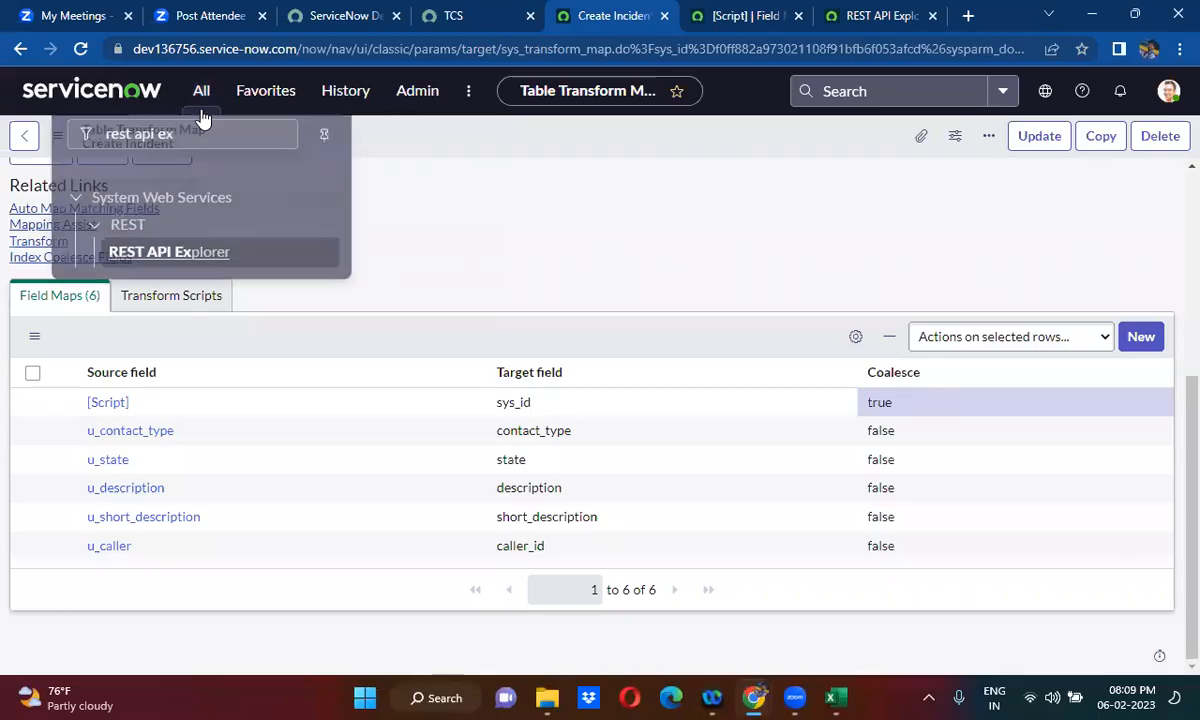
{"action": "type", "text": "sys"}
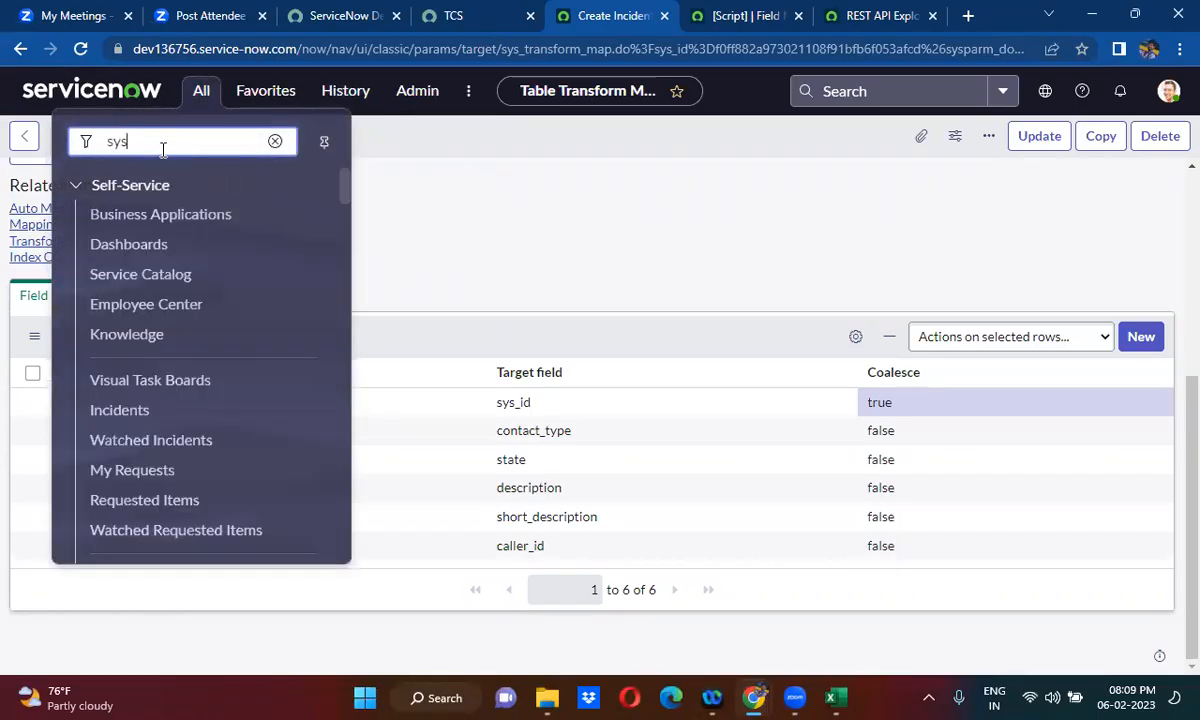
{"action": "type", "text": "_user"}
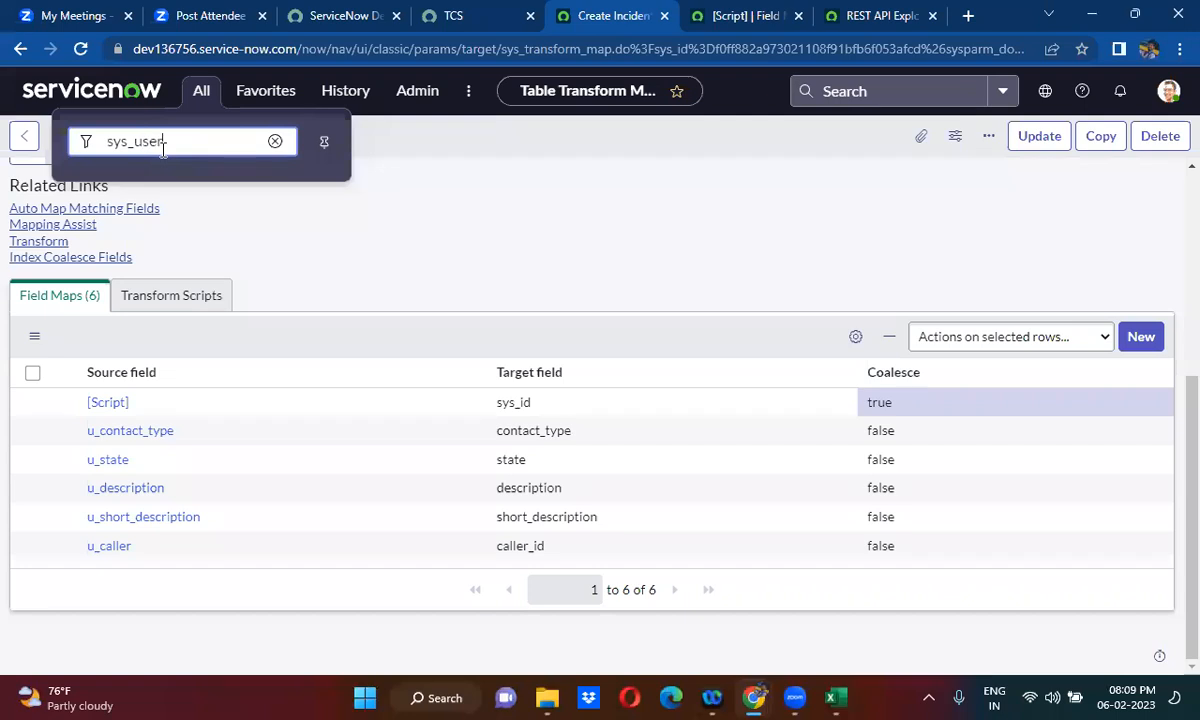
{"action": "type", "text": ".LIST"}
{"action": "key", "text": "Return"}
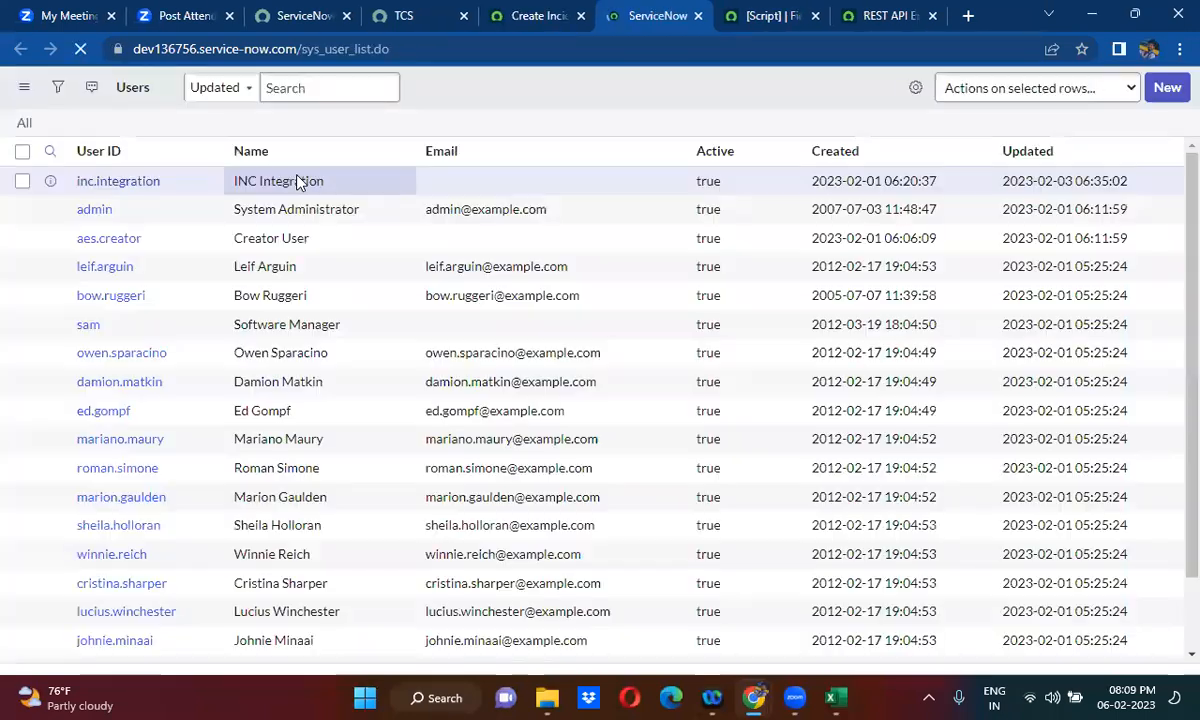
{"action": "right_click", "coordinate": [181, 212]}
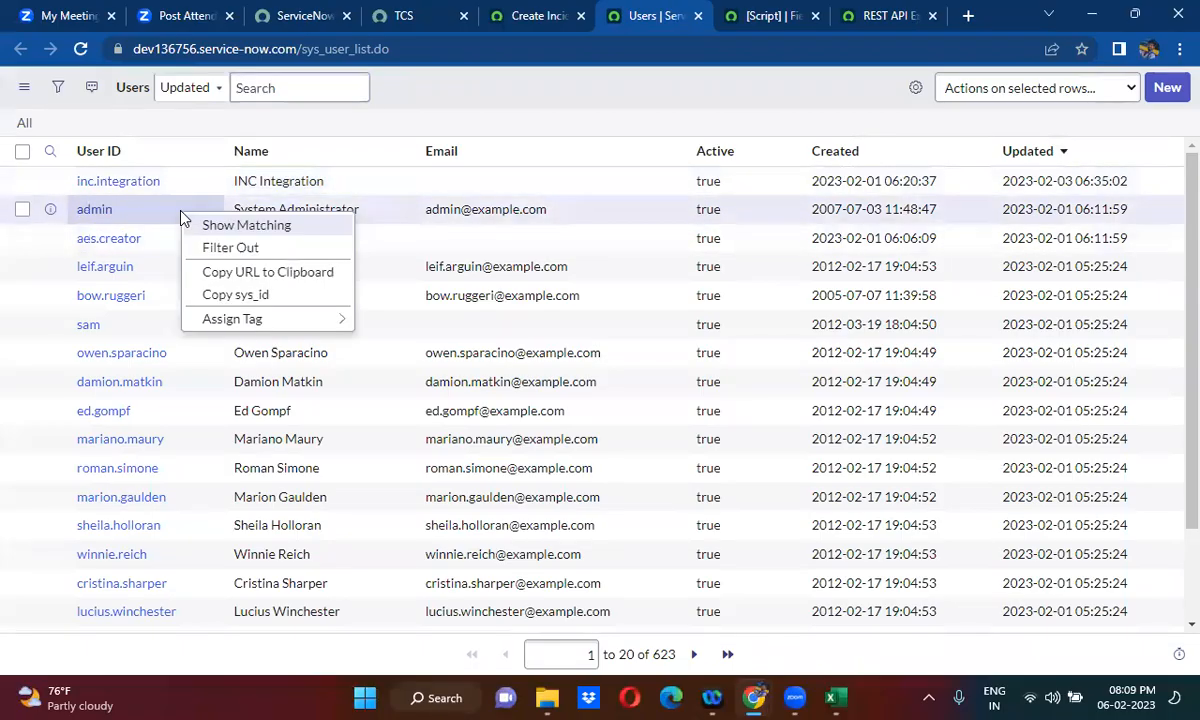
{"action": "left_click", "coordinate": [222, 297]}
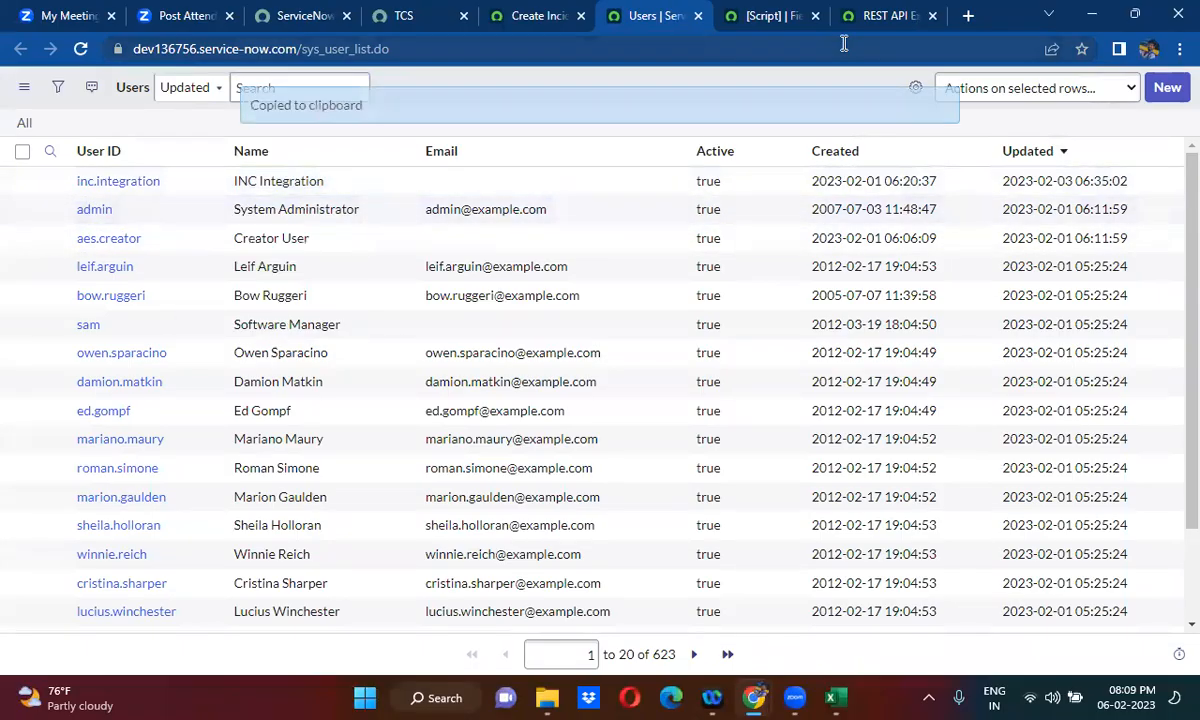
- Return to REST API Explorer and paste the copied user sys_id as the Caller value
{"action": "left_click", "coordinate": [880, 16]}
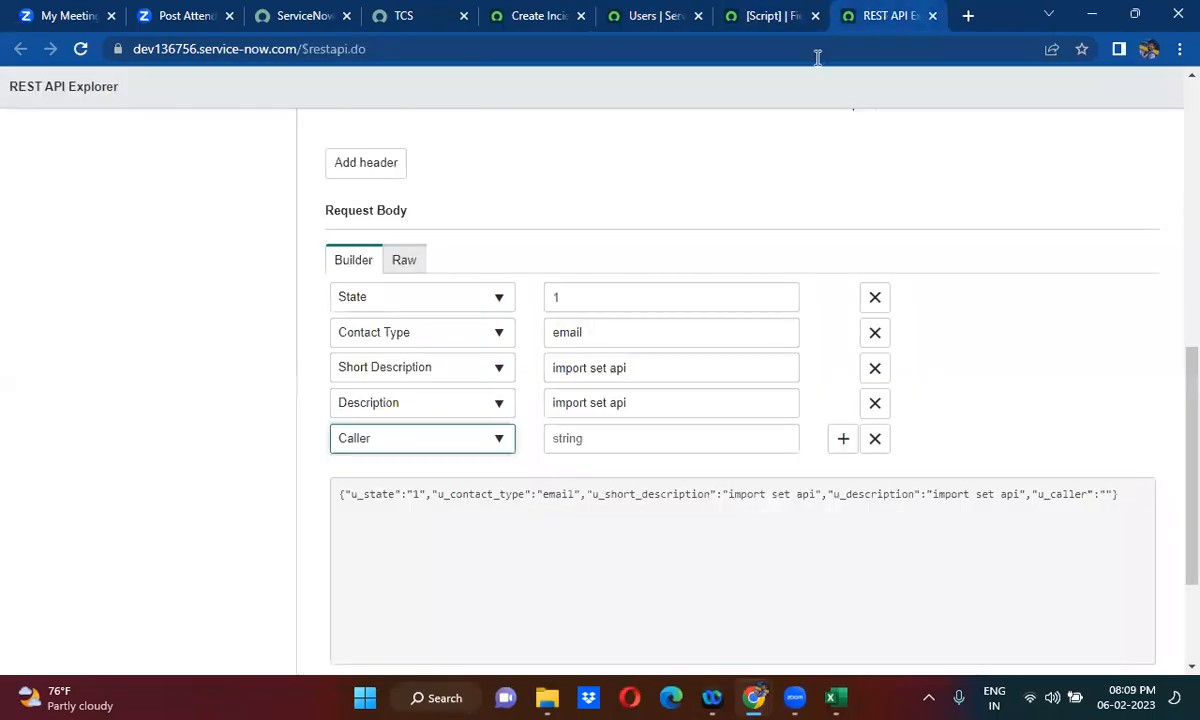
{"action": "left_click", "coordinate": [578, 440]}
{"action": "key", "text": "ctrl+v"}
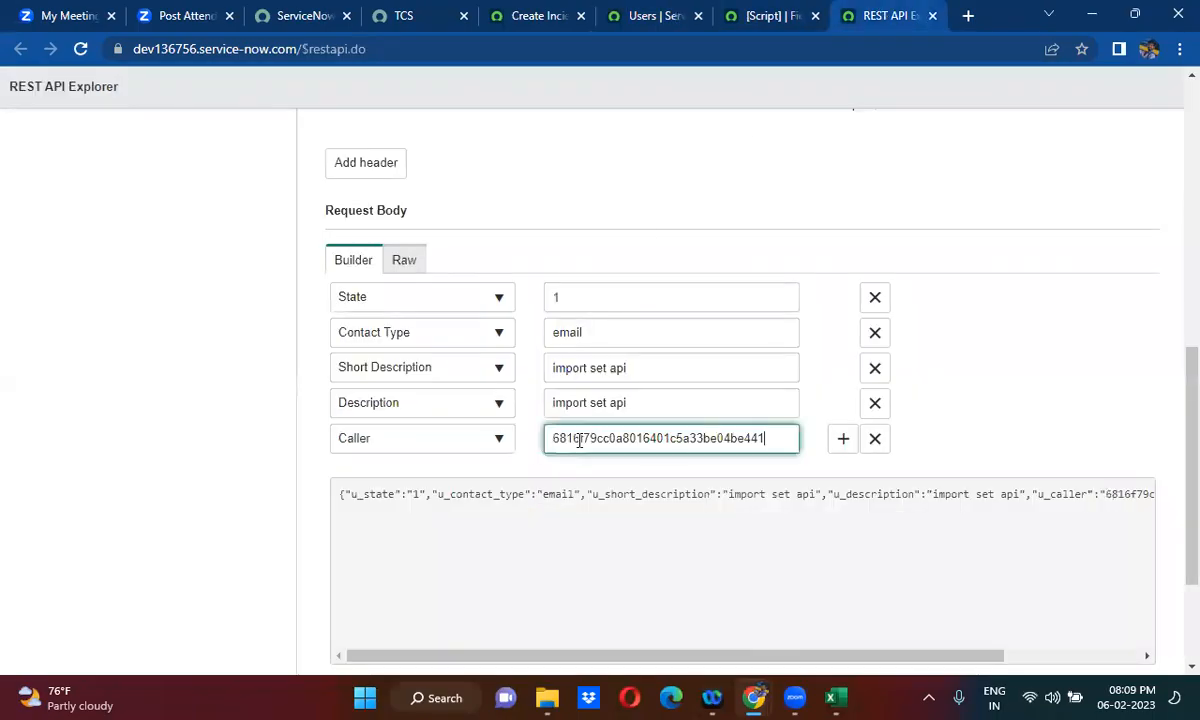
- Add the Incident ID field to the request body and leave its value empty
{"action": "left_click", "coordinate": [843, 440]}
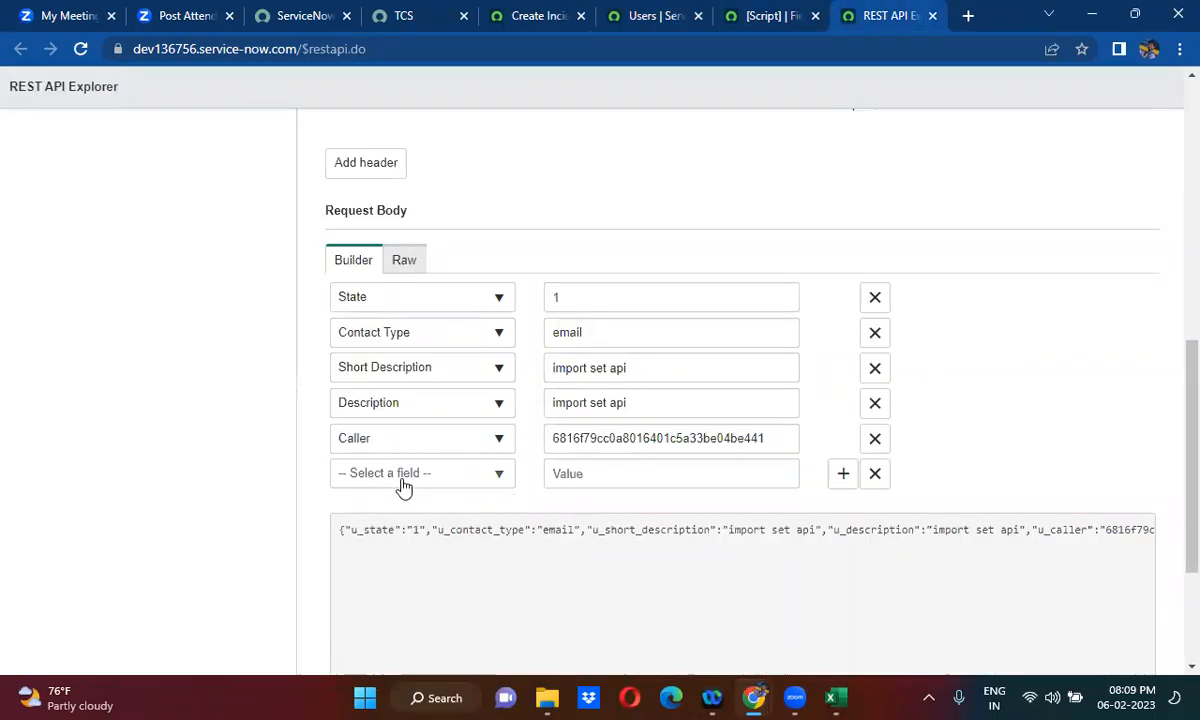
{"action": "left_click", "coordinate": [403, 478]}
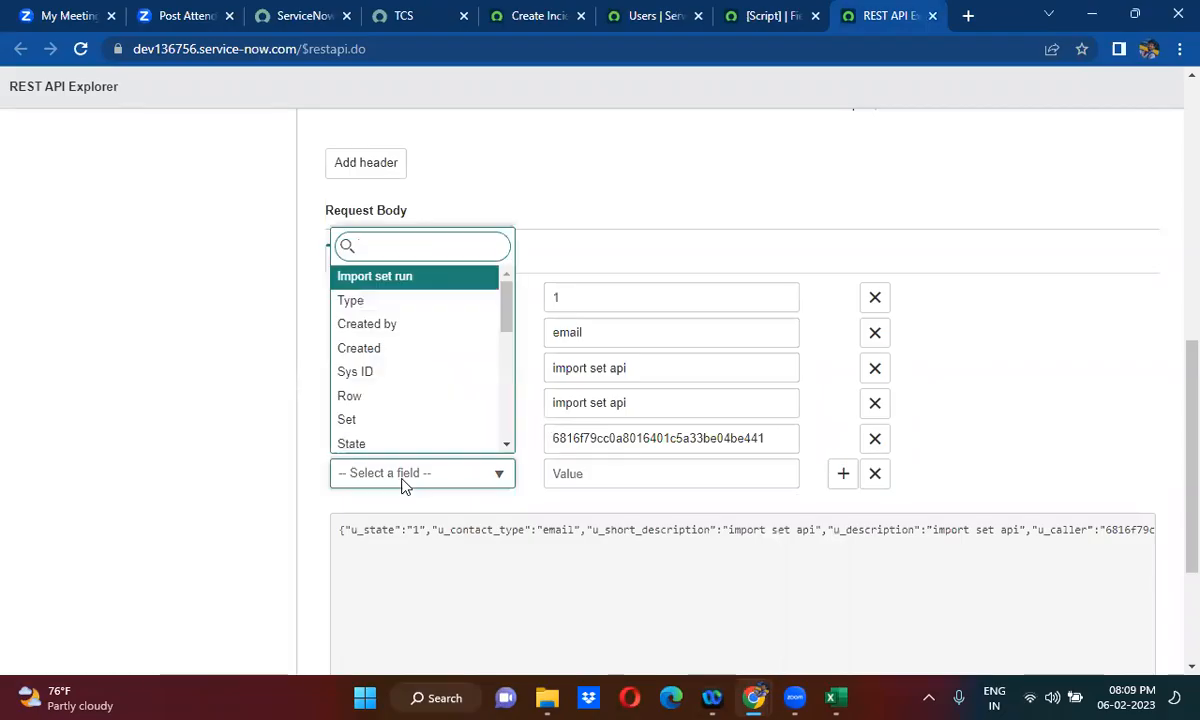
{"action": "type", "text": "inc"}
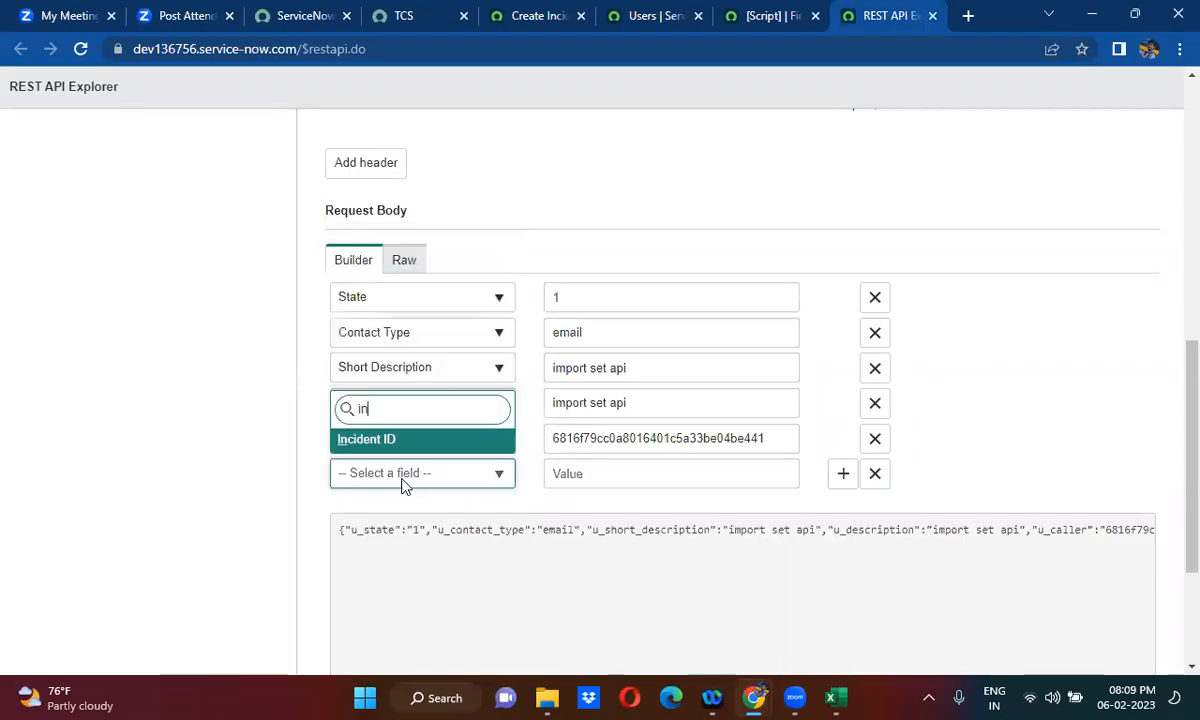
{"action": "left_click", "coordinate": [385, 441]}
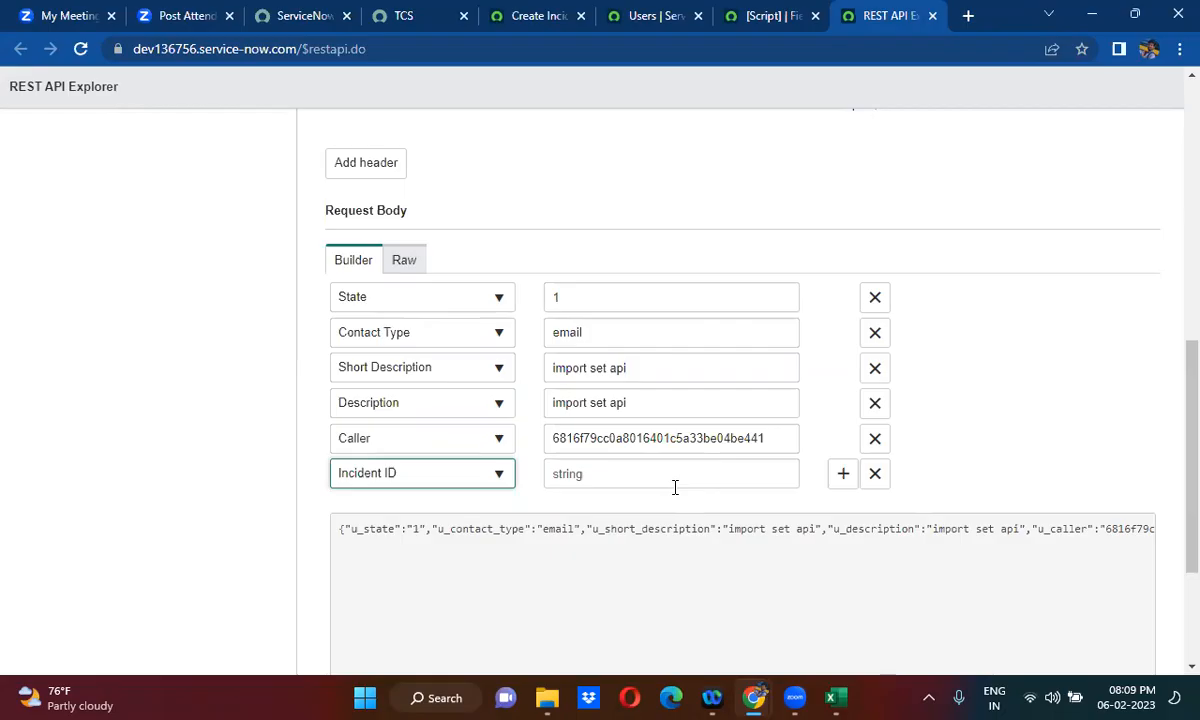
{"action": "left_click", "coordinate": [545, 505]}
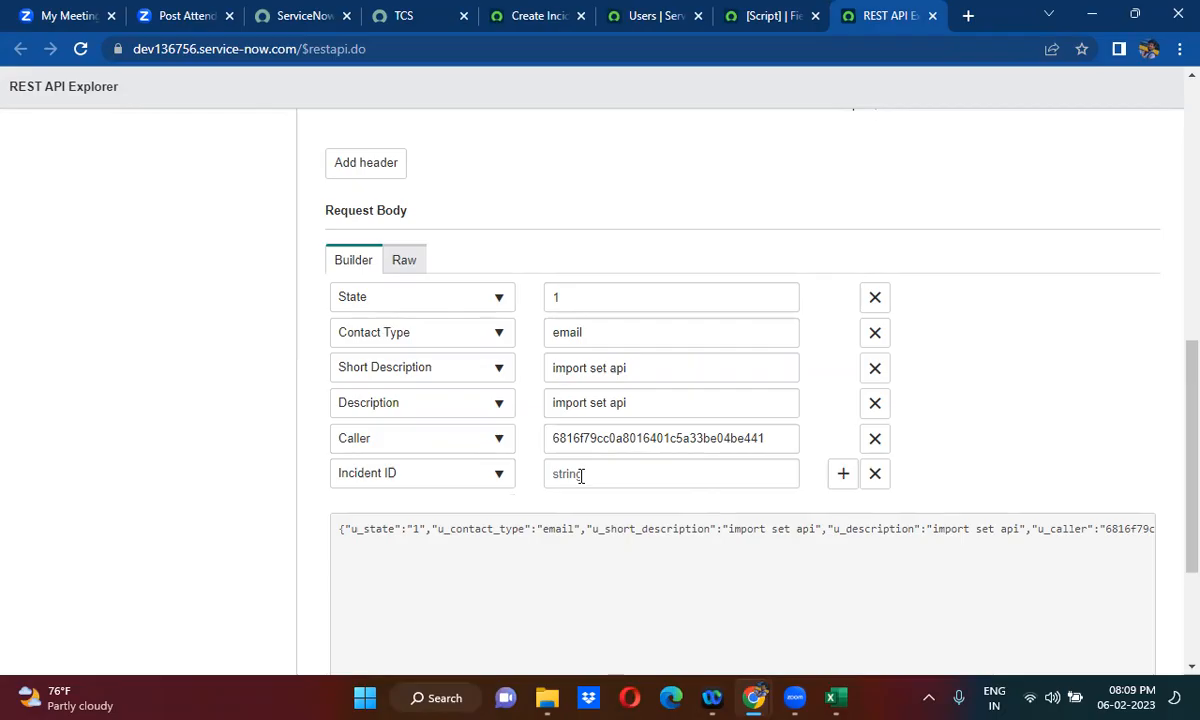
- Check the source script of the Sys ID field map, and send the Import Set request, confirming the data modification
{"action": "left_click", "coordinate": [757, 16]}
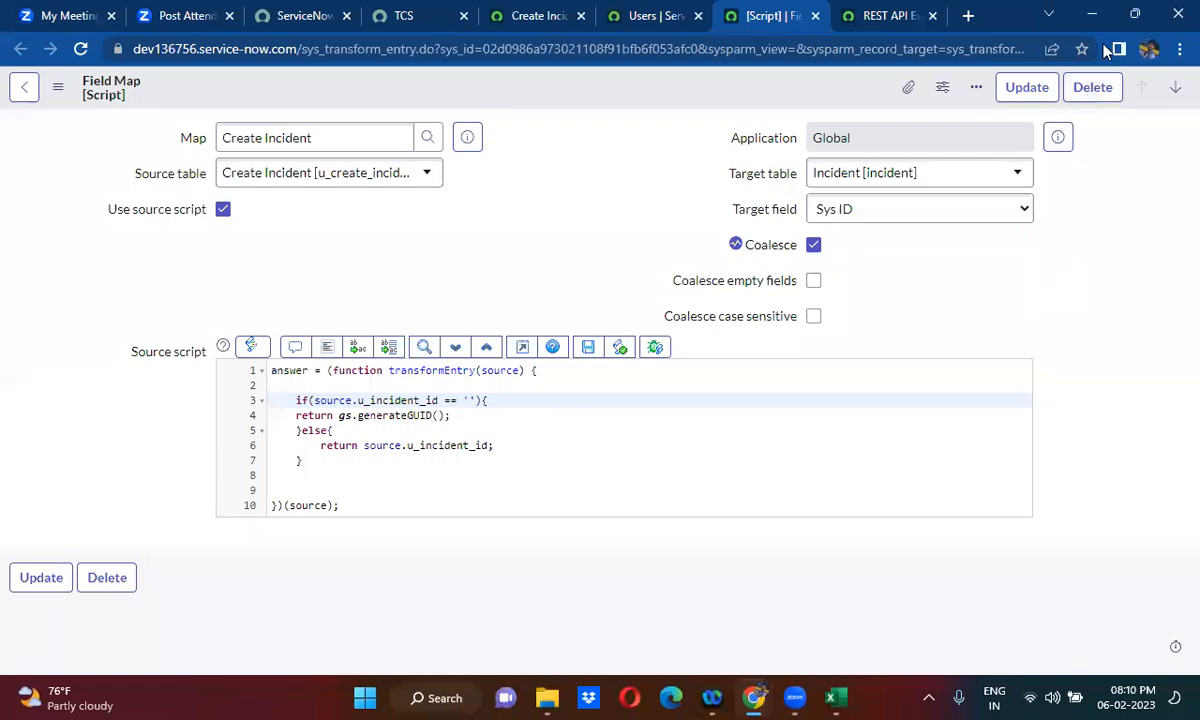
{"action": "left_click", "coordinate": [885, 15]}
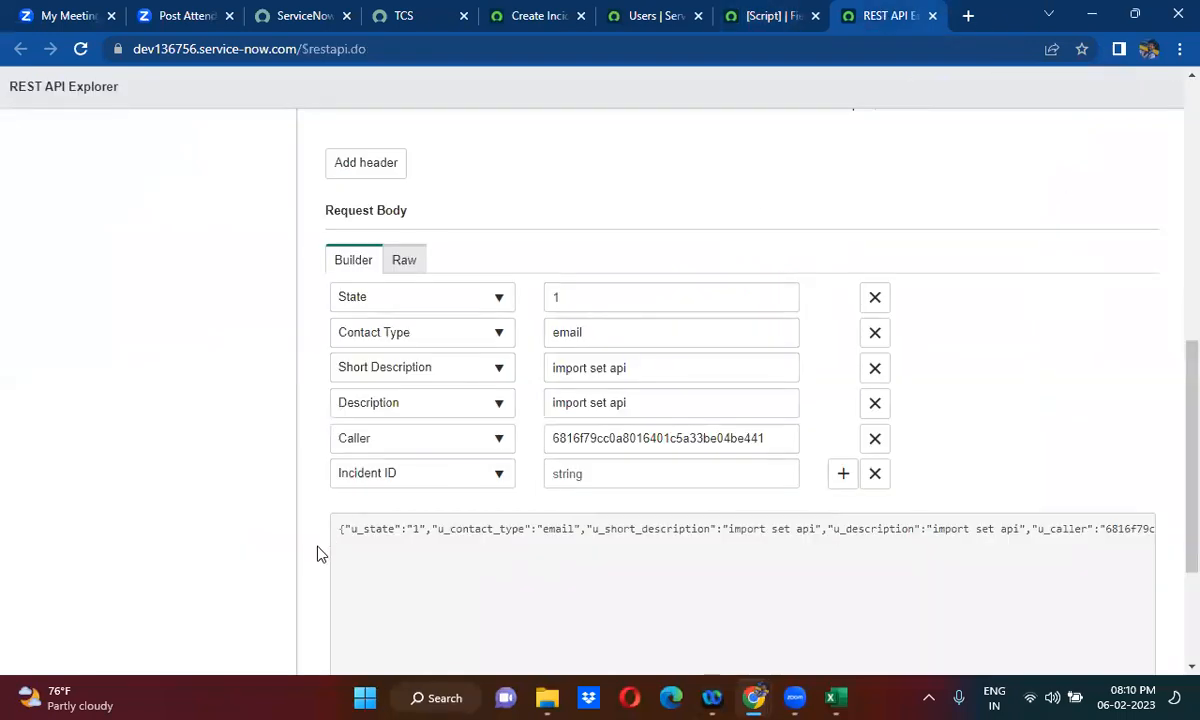
{"action": "scroll", "coordinate": [318, 553], "scroll_direction": "down", "scroll_amount": 3}
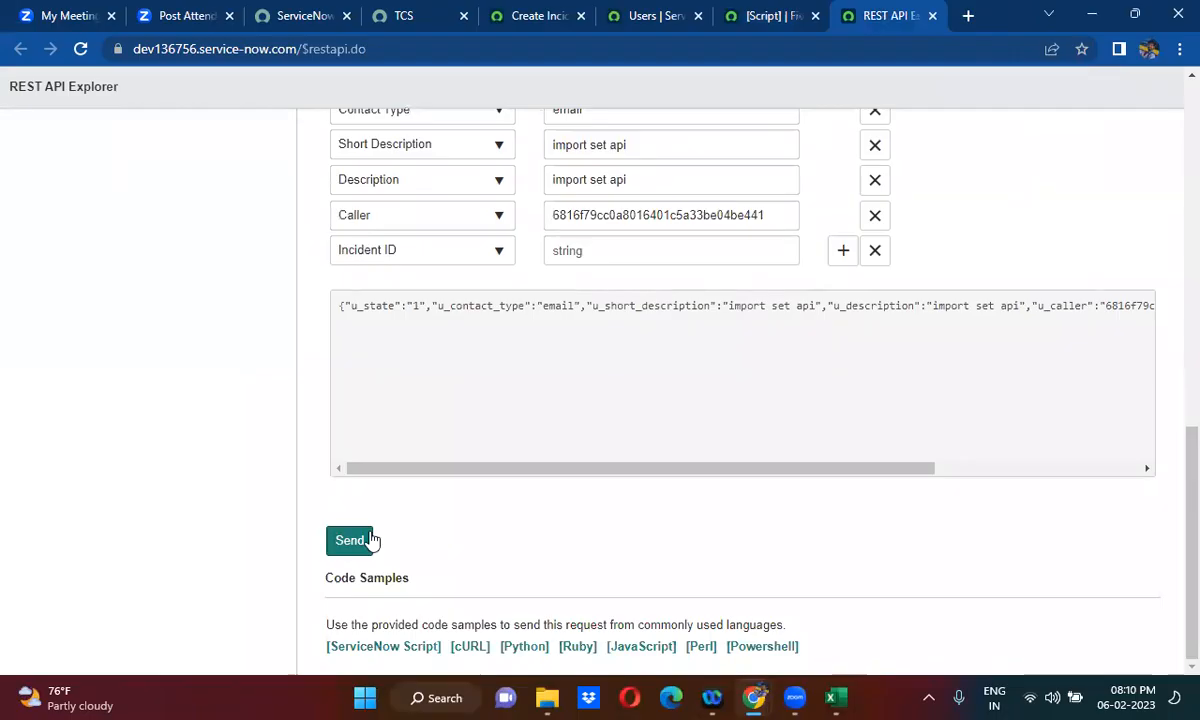
{"action": "left_click", "coordinate": [362, 541]}
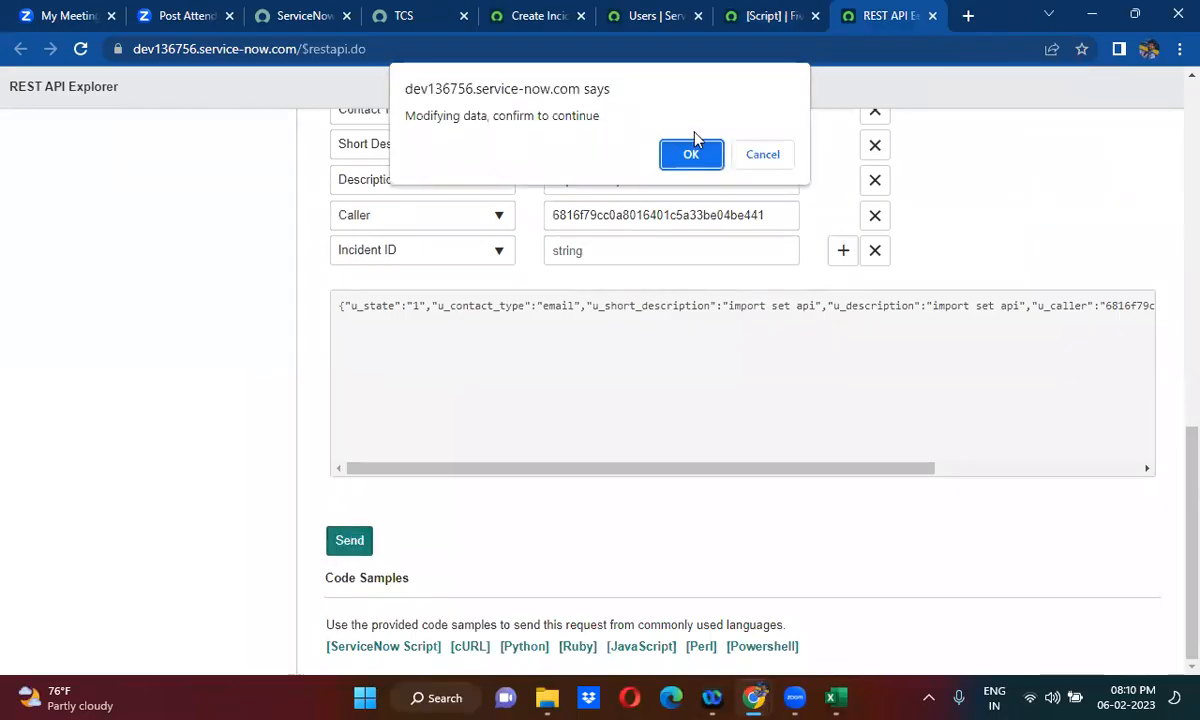
{"action": "left_click", "coordinate": [691, 156]}
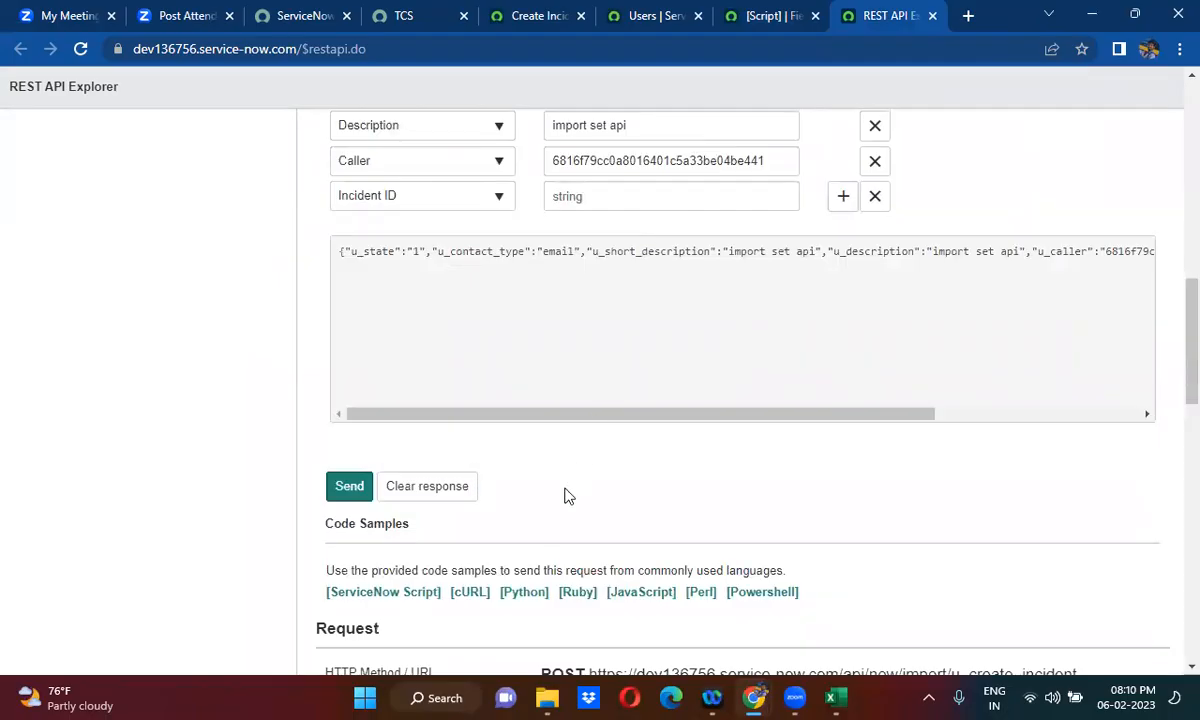
- Check the u_incident_id condition in the Sys ID field map script, and examine the Import Set response body, including the created incident's display value
{"action": "scroll", "coordinate": [565, 495], "scroll_direction": "down", "scroll_amount": 7}
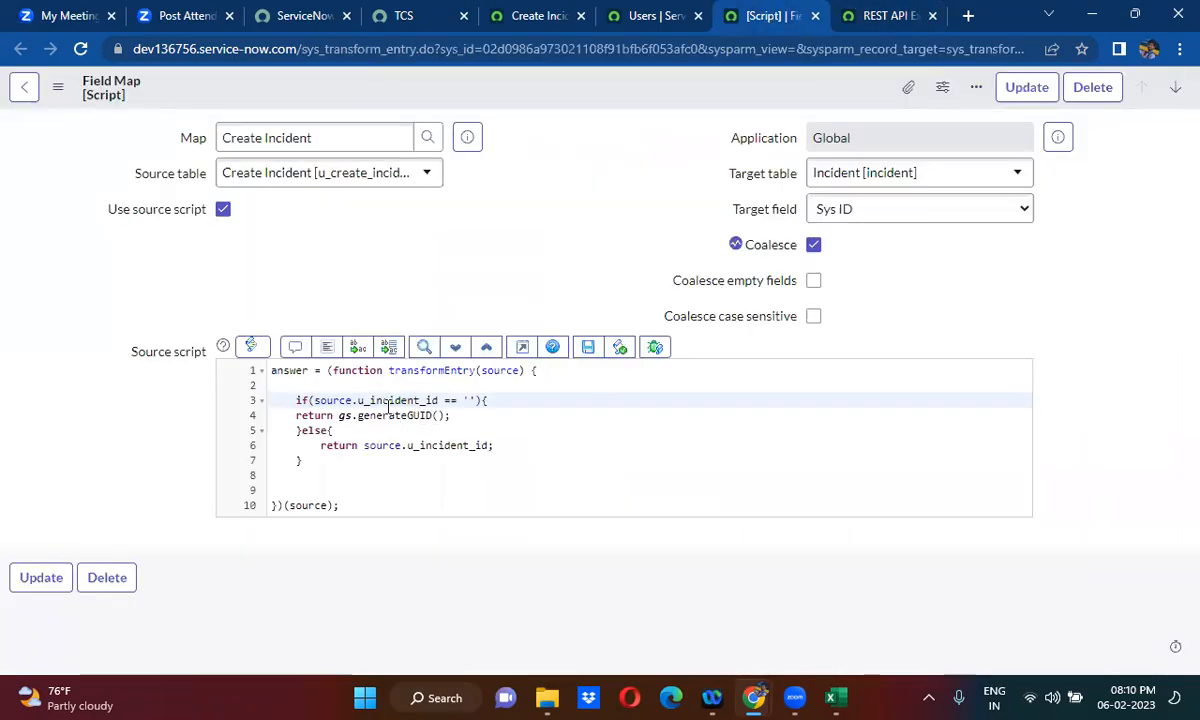
{"action": "double_click", "coordinate": [398, 400]}
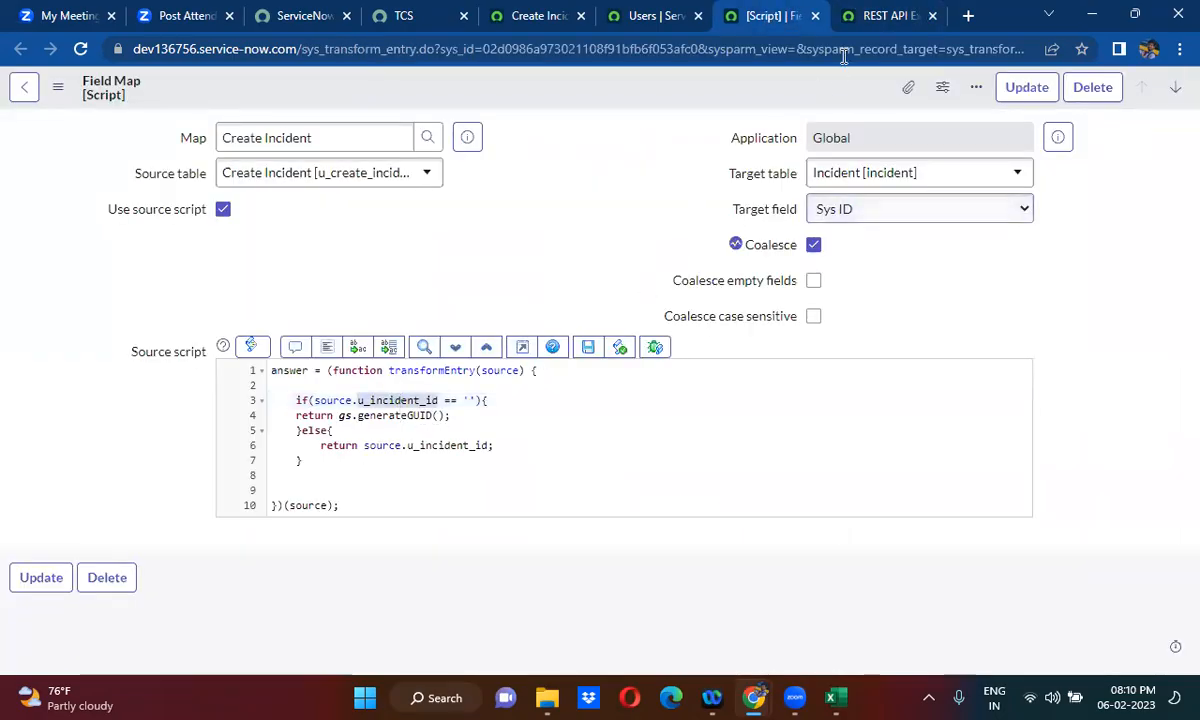
{"action": "left_click", "coordinate": [866, 16]}
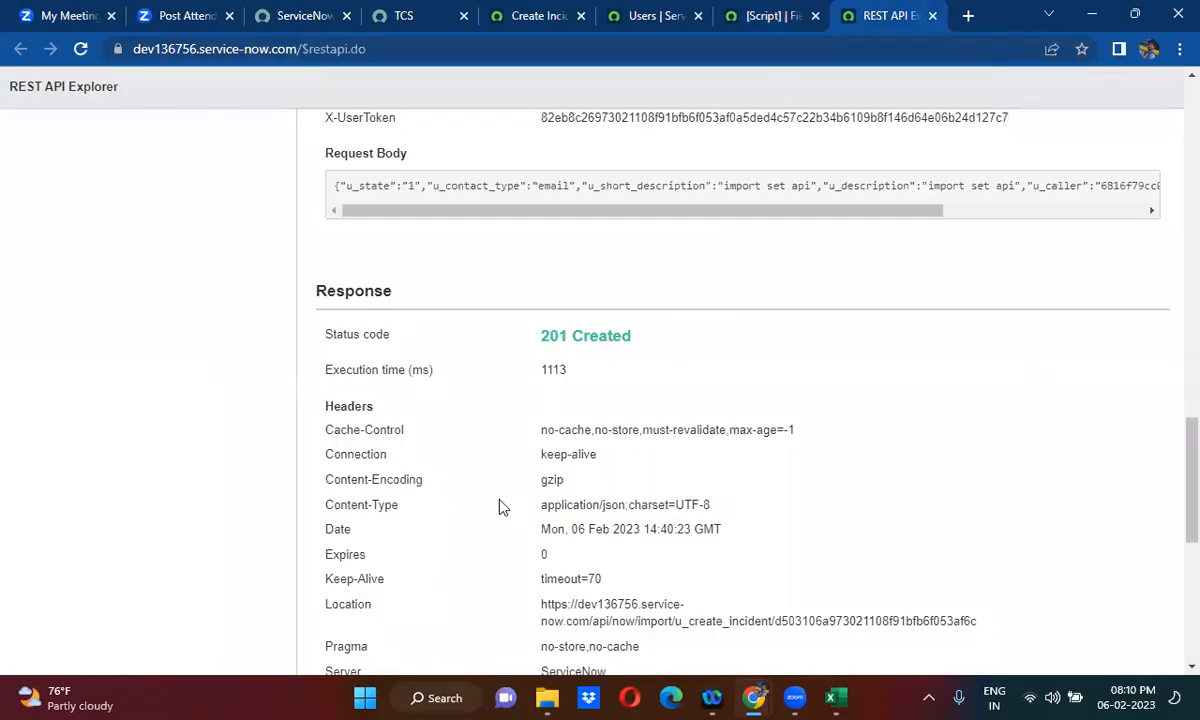
{"action": "scroll", "coordinate": [502, 507], "scroll_direction": "down", "scroll_amount": 5}
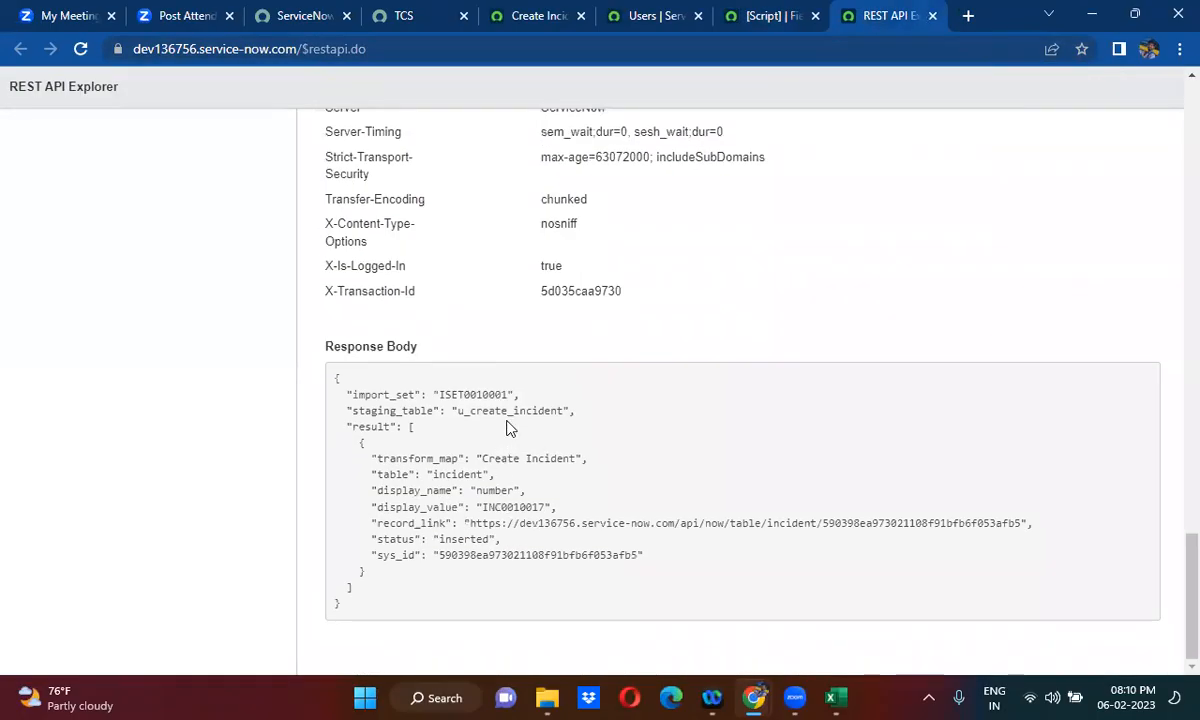
{"action": "double_click", "coordinate": [513, 507]}
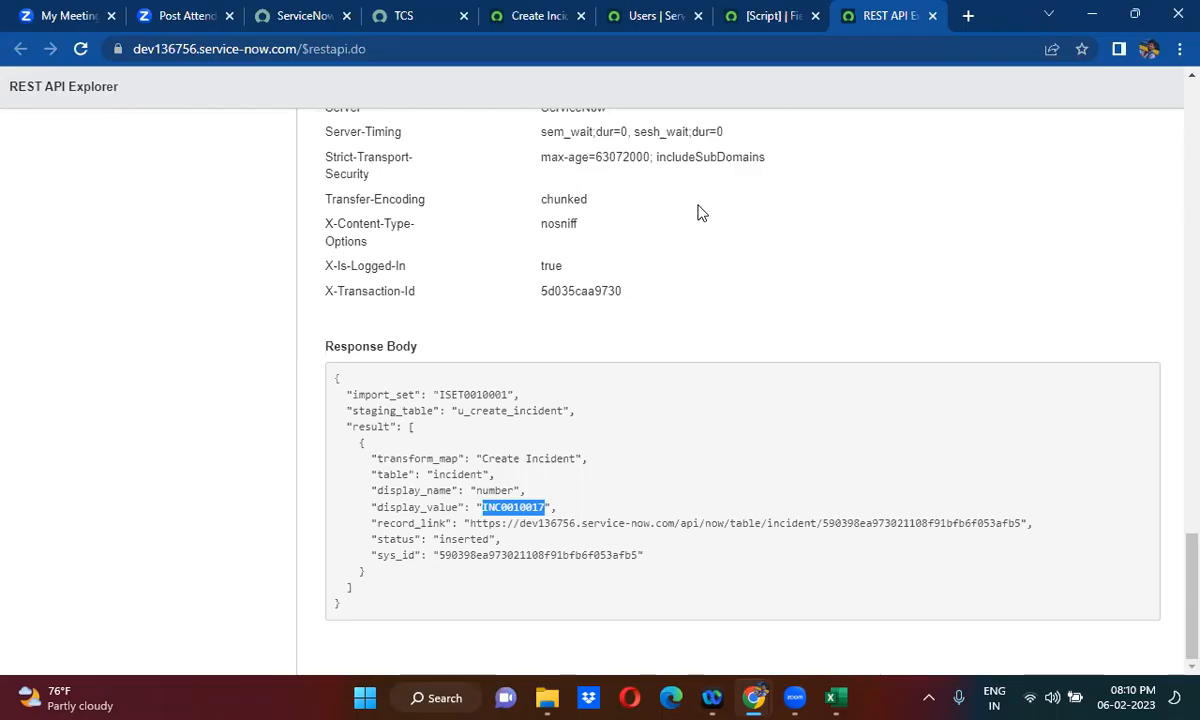
{"action": "mouse_move", "coordinate": [748, 22]}
{"action": "left_click", "coordinate": [679, 252]}
{"action": "scroll", "coordinate": [679, 252], "scroll_direction": "up", "scroll_amount": 5}
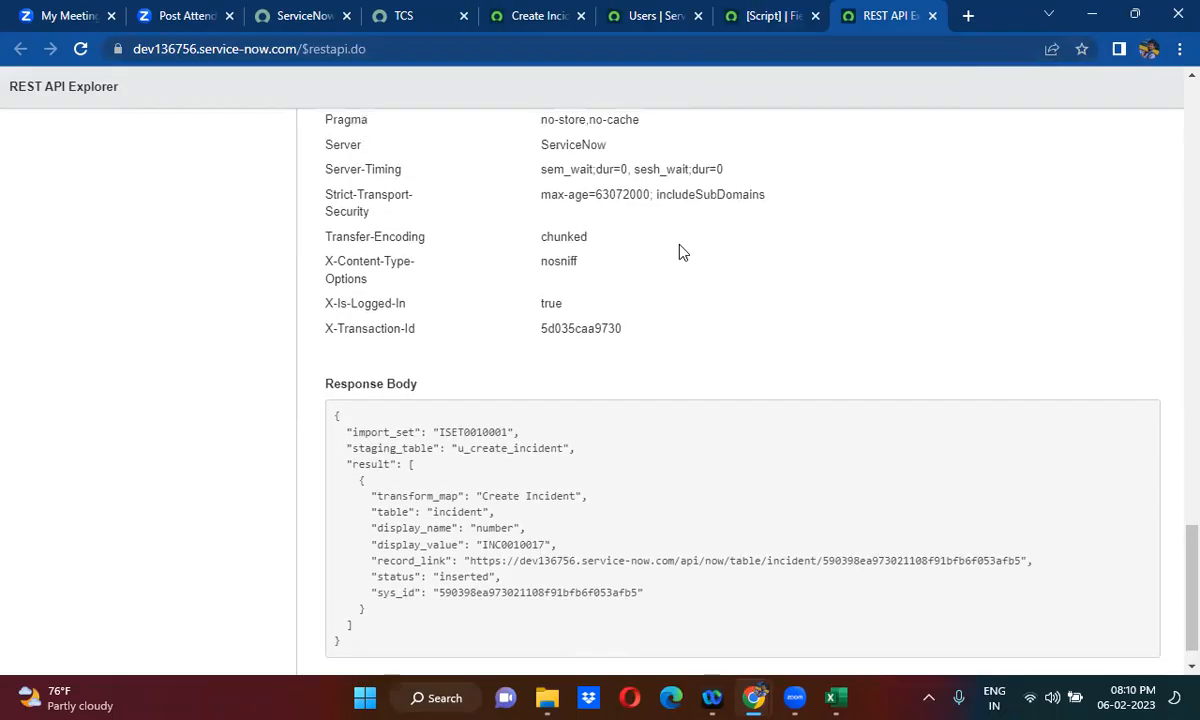
{"action": "scroll", "coordinate": [680, 250], "scroll_direction": "up", "scroll_amount": 4}
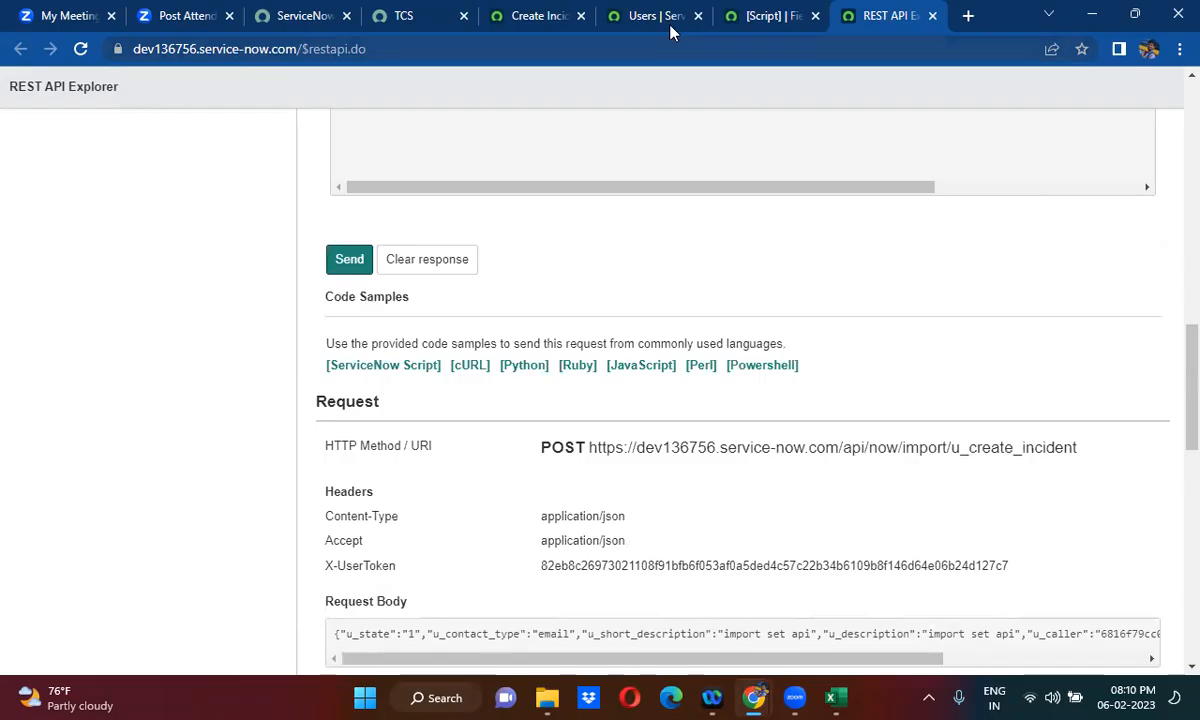
- From the Create Incident transform map tab, open the u_create_incident staging table list through the navigator with u_create_incident.LIST
{"action": "left_click", "coordinate": [533, 12]}
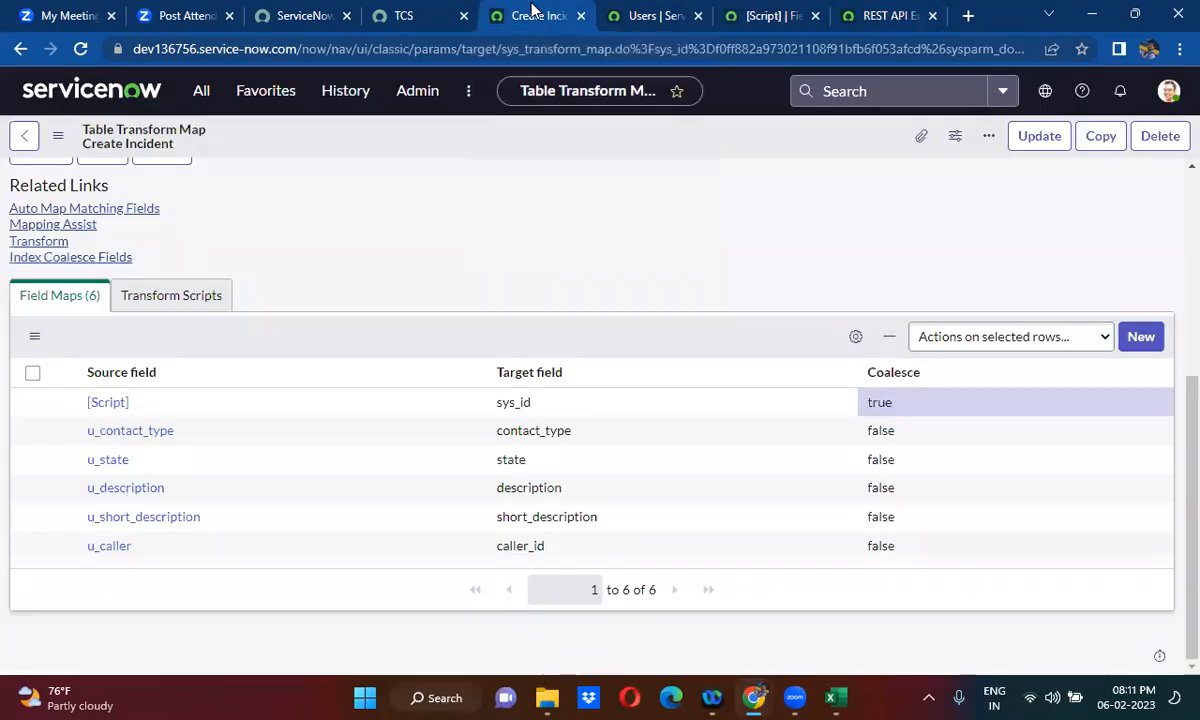
{"action": "left_click", "coordinate": [199, 92]}
{"action": "type", "text": "u_create_incident.LIST"}
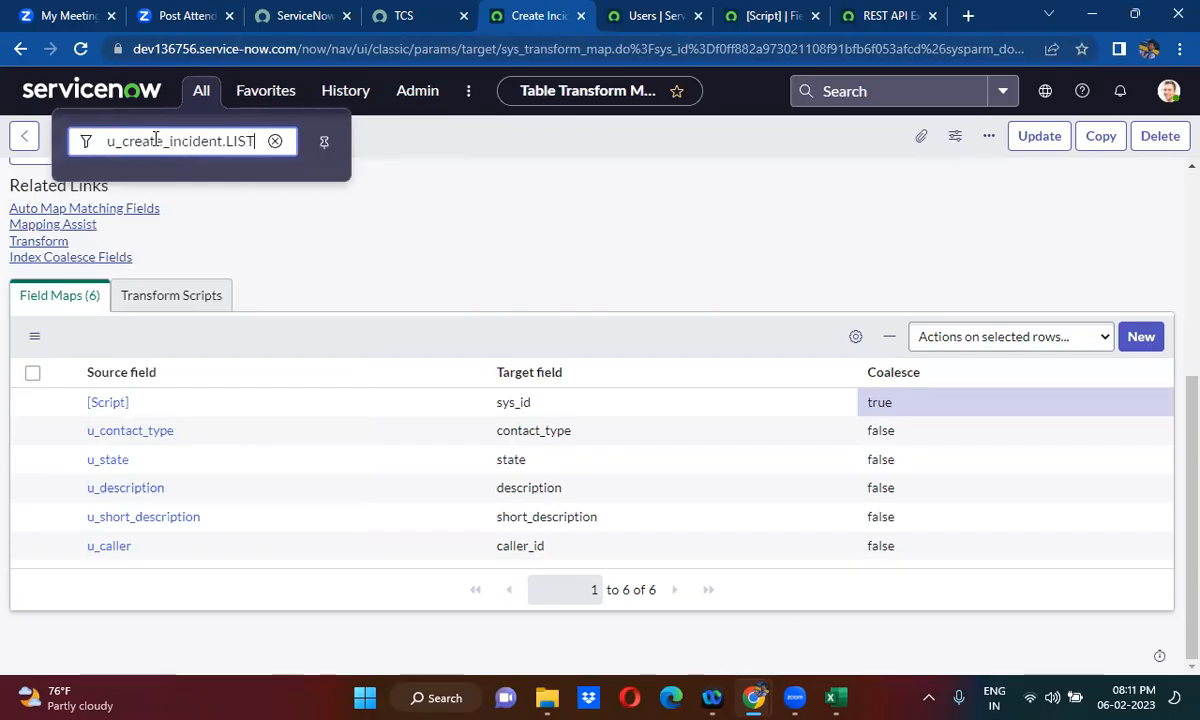
{"action": "key", "text": "Return"}
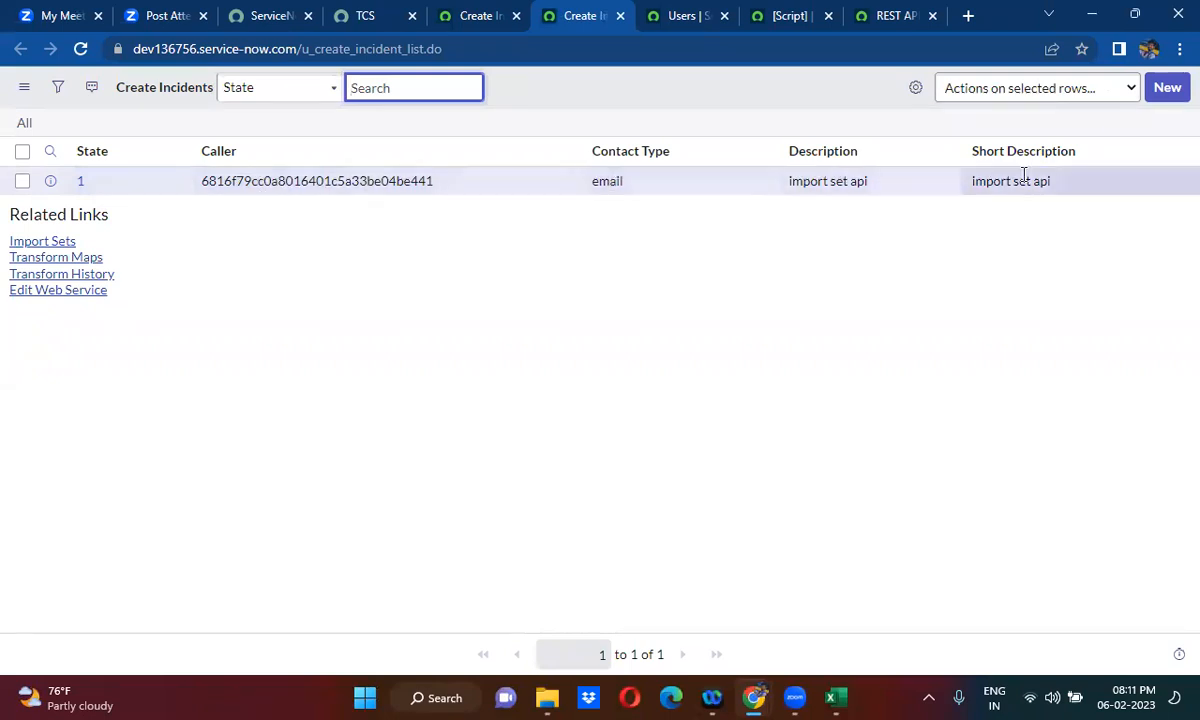
- Add the Incident ID column to the Create Incidents list after Short Description
{"action": "left_click", "coordinate": [915, 90]}
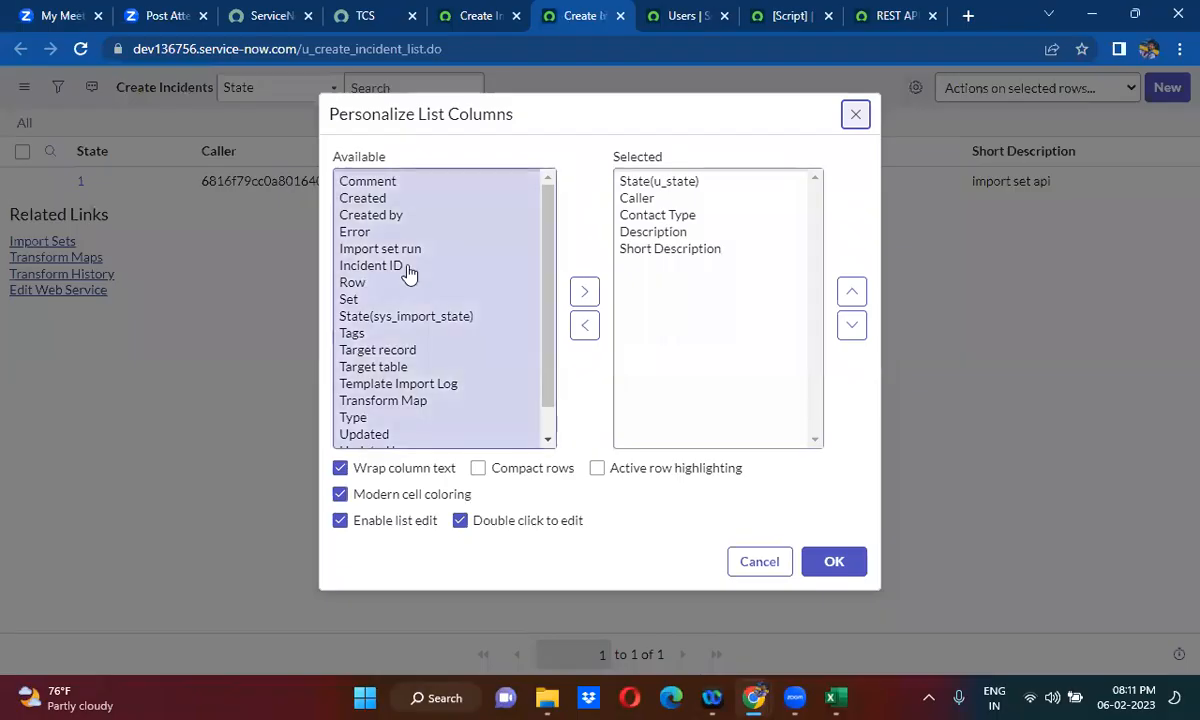
{"action": "double_click", "coordinate": [372, 266]}
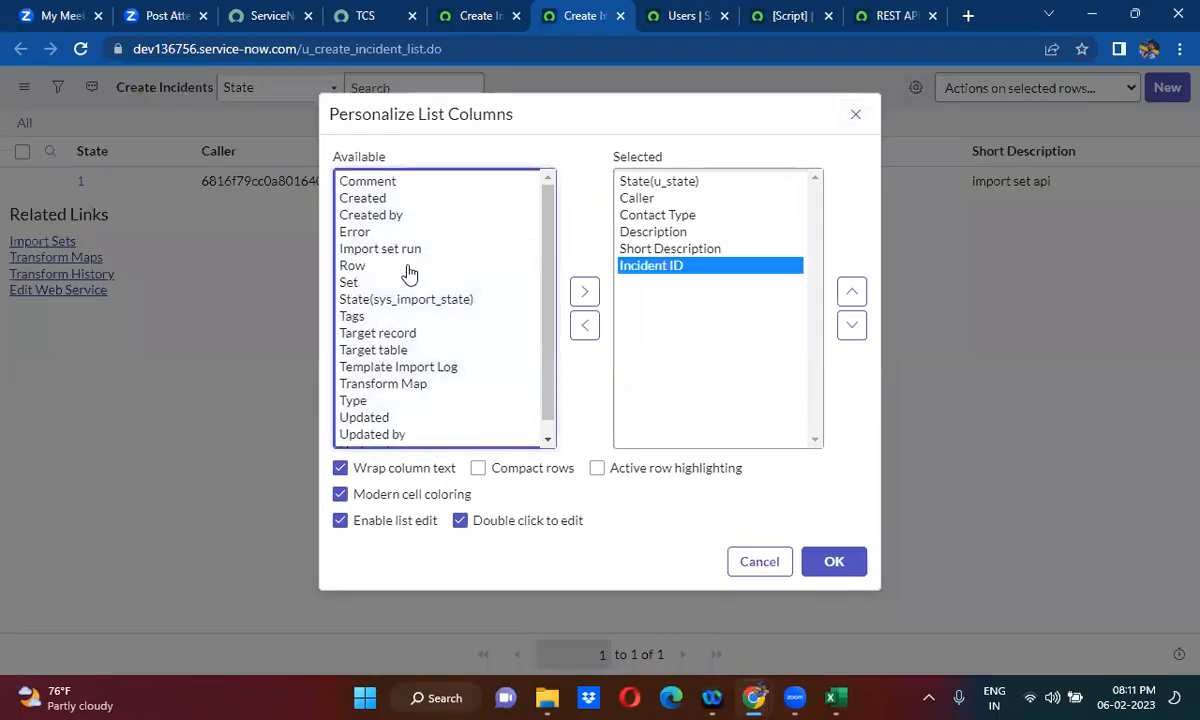
{"action": "left_click", "coordinate": [834, 563]}
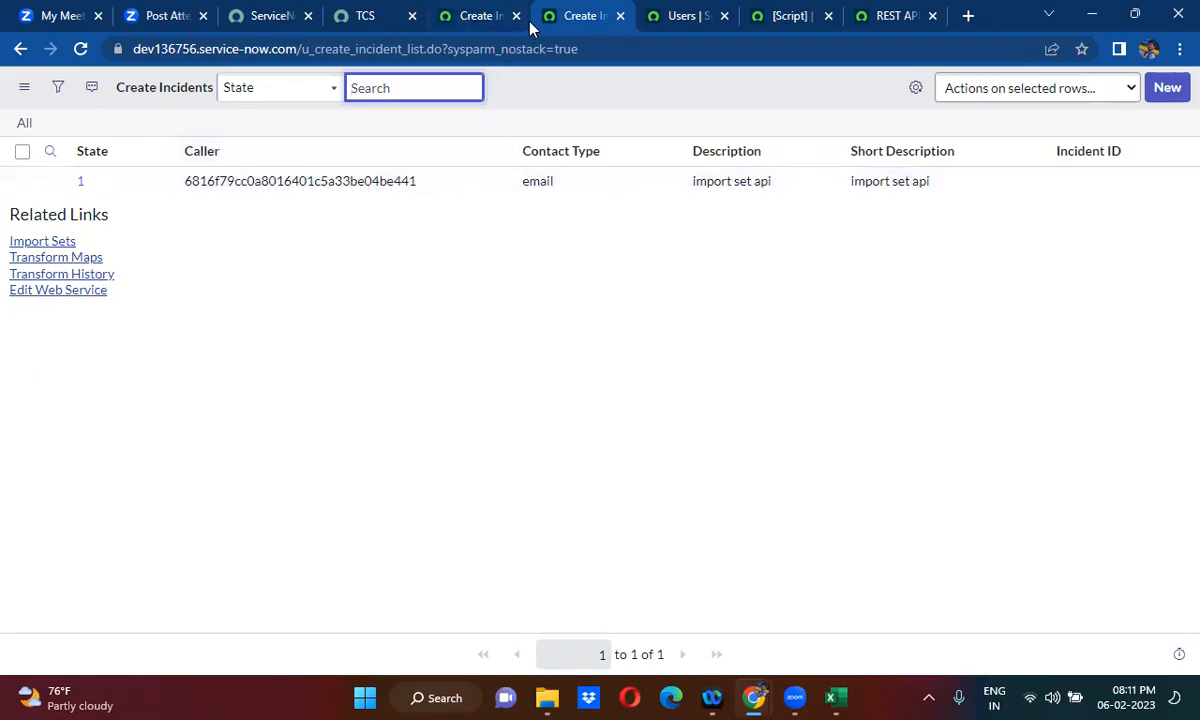
- Duplicate the Create Incidents list's browser tab and open the incident table list in the copy by removing u_create_ from its URL
{"action": "right_click", "coordinate": [585, 25]}
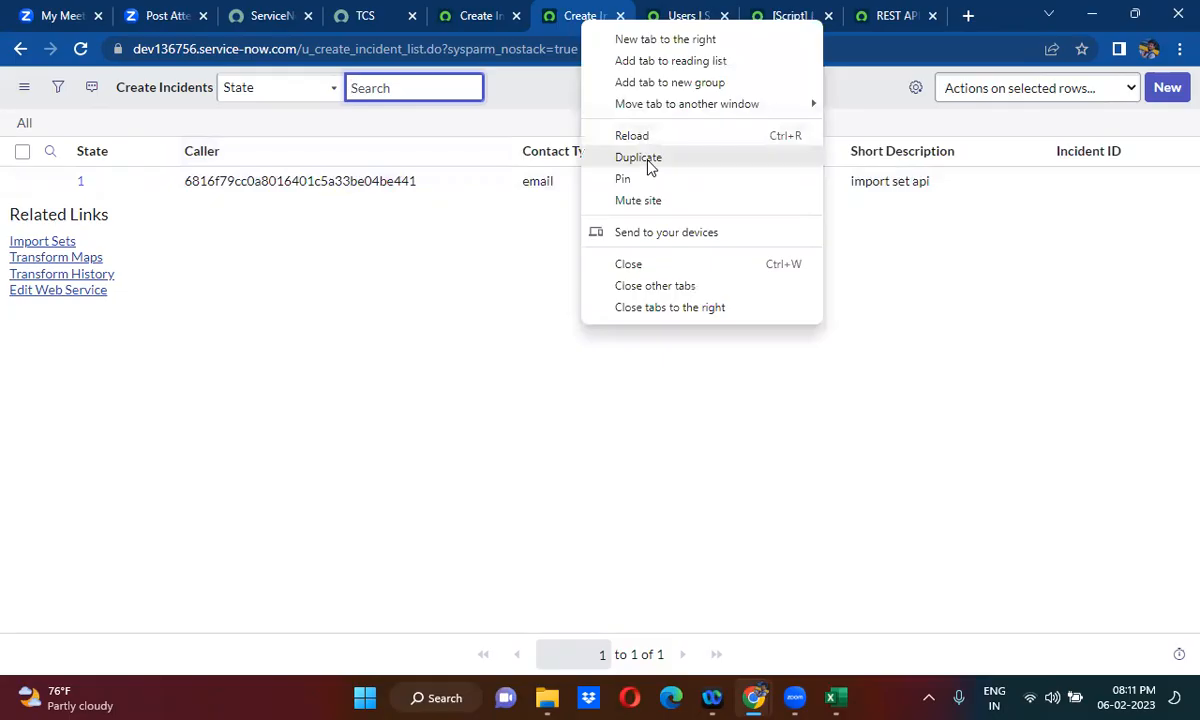
{"action": "left_click", "coordinate": [648, 162]}
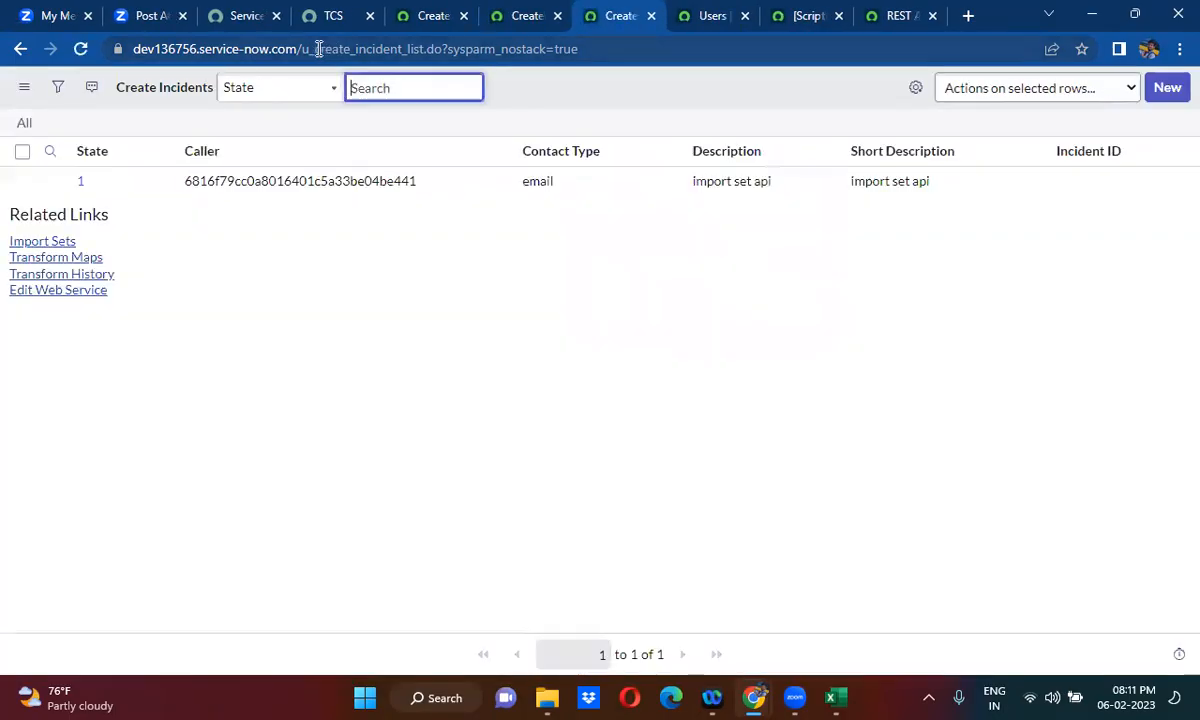
{"action": "left_click_drag", "start_coordinate": [303, 49], "coordinate": [352, 52]}
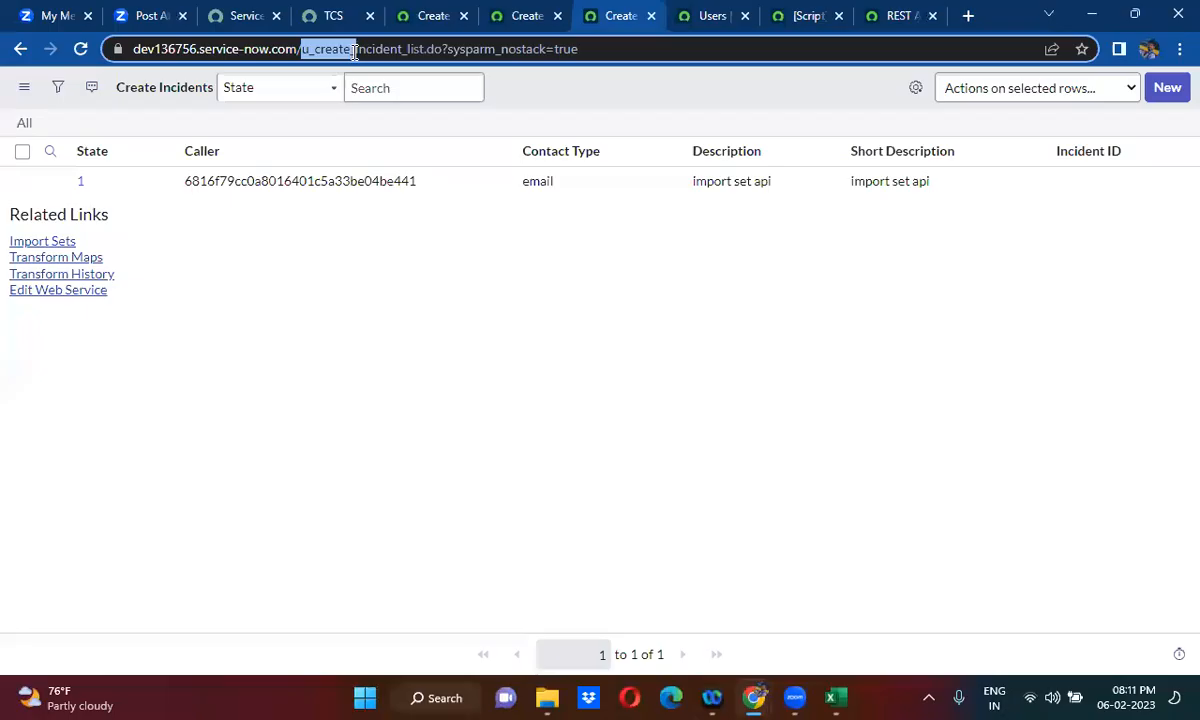
{"action": "key", "text": "BackSpace"}
{"action": "key", "text": "Return"}
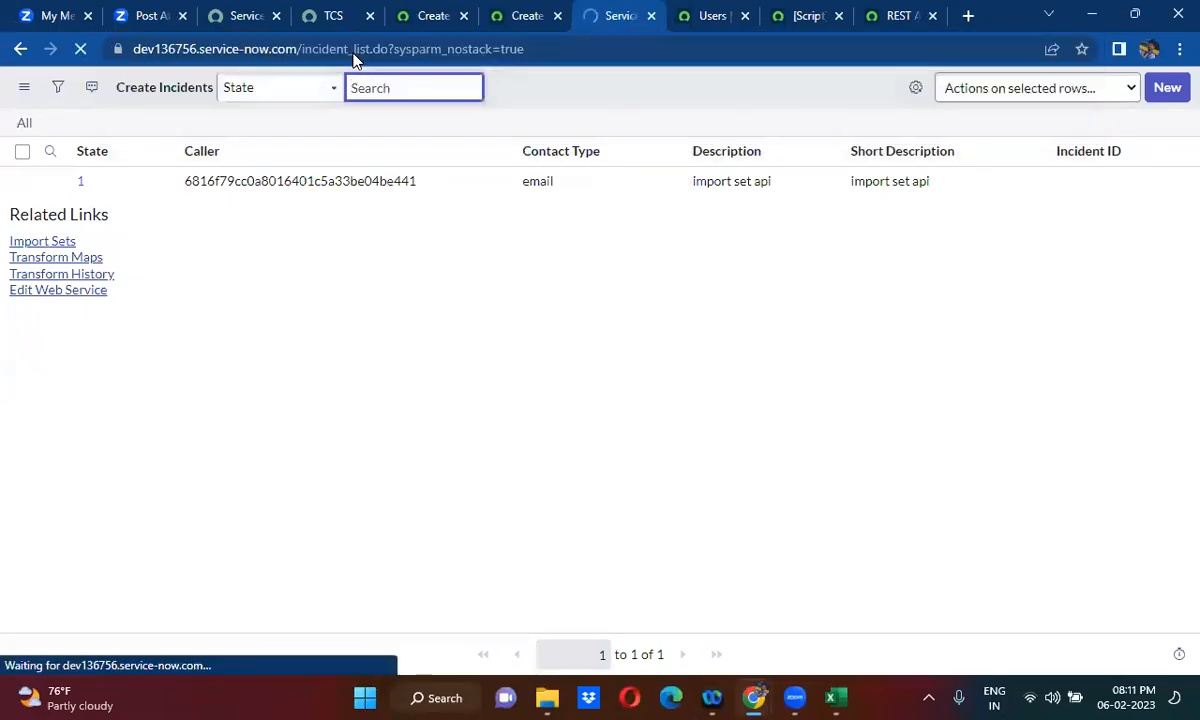
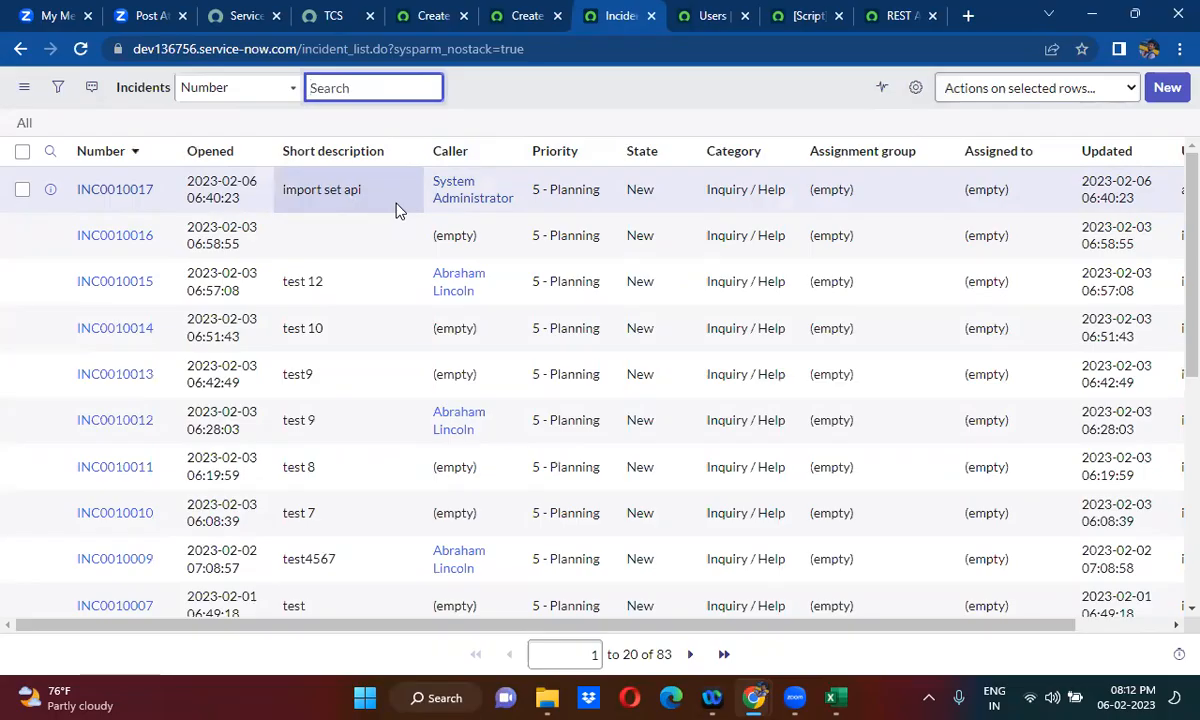
- Copy the u_create_incident POST endpoint URL from the REST API Explorer request into a blank Notepad document and highlight its table name
{"action": "left_click", "coordinate": [888, 12]}
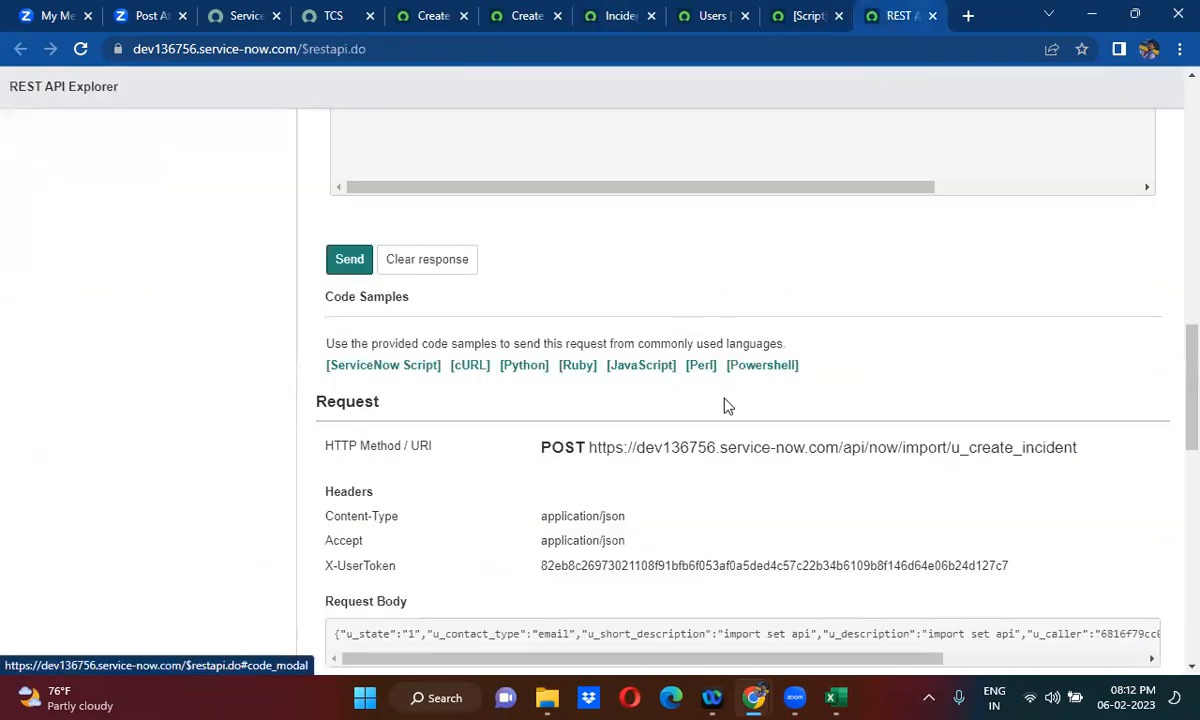
{"action": "left_click_drag", "start_coordinate": [591, 450], "coordinate": [1078, 441]}
{"action": "key", "text": "ctrl+c"}
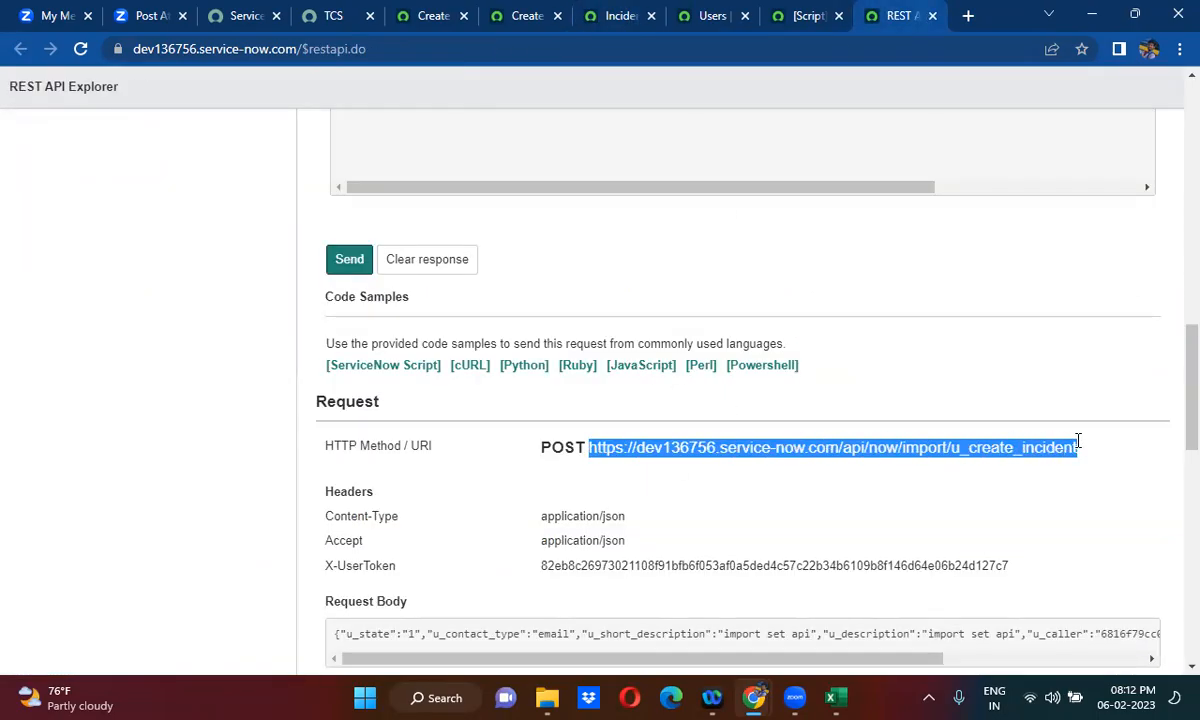
{"action": "left_click", "coordinate": [416, 697]}
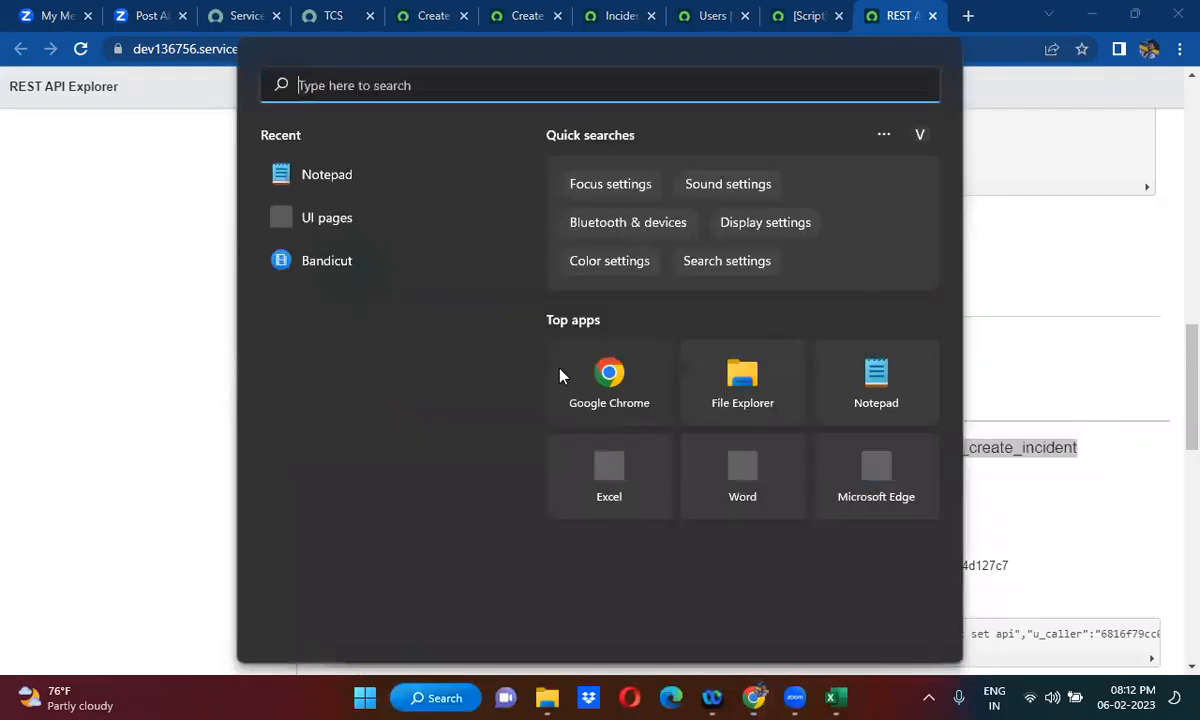
{"action": "left_click", "coordinate": [901, 397]}
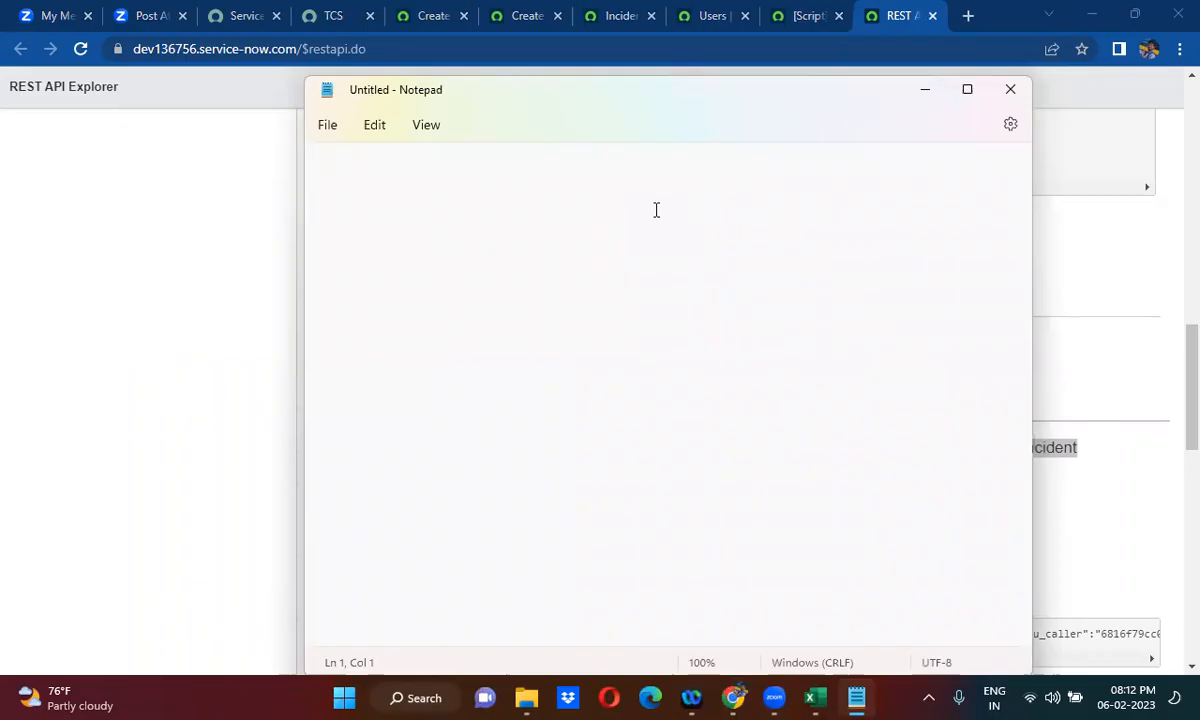
{"action": "key", "text": "ctrl+v"}
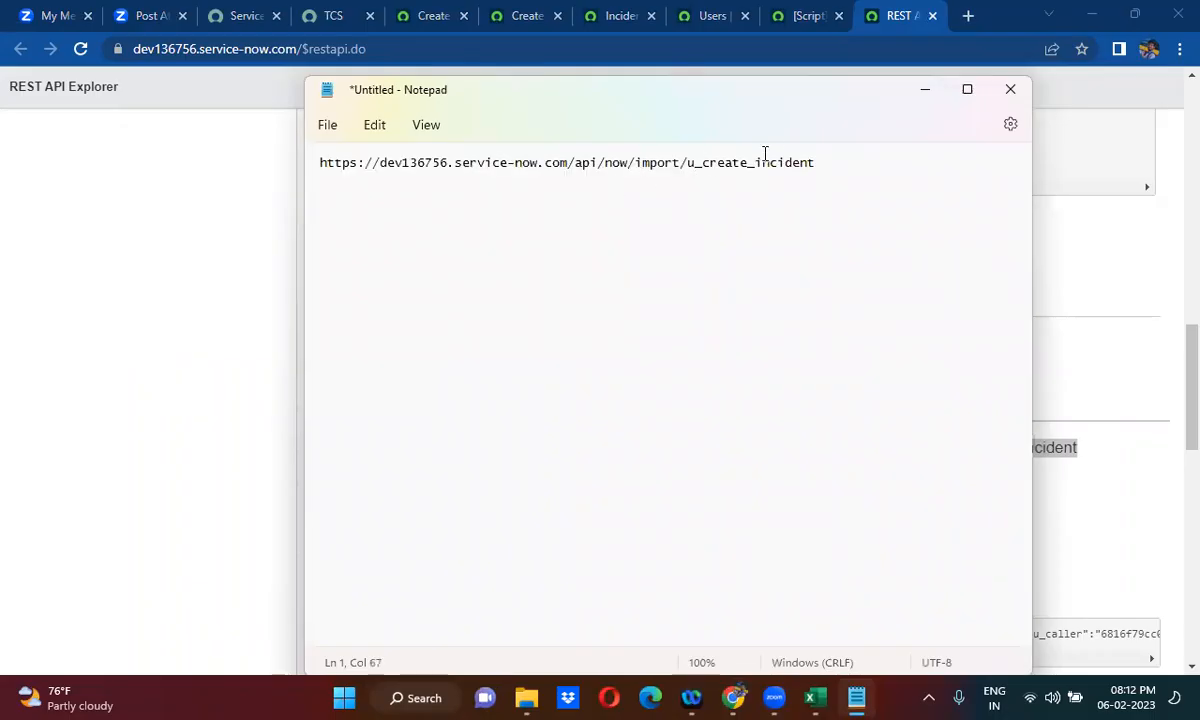
{"action": "double_click", "coordinate": [727, 164]}
{"action": "left_click_drag", "start_coordinate": [687, 163], "coordinate": [820, 168]}
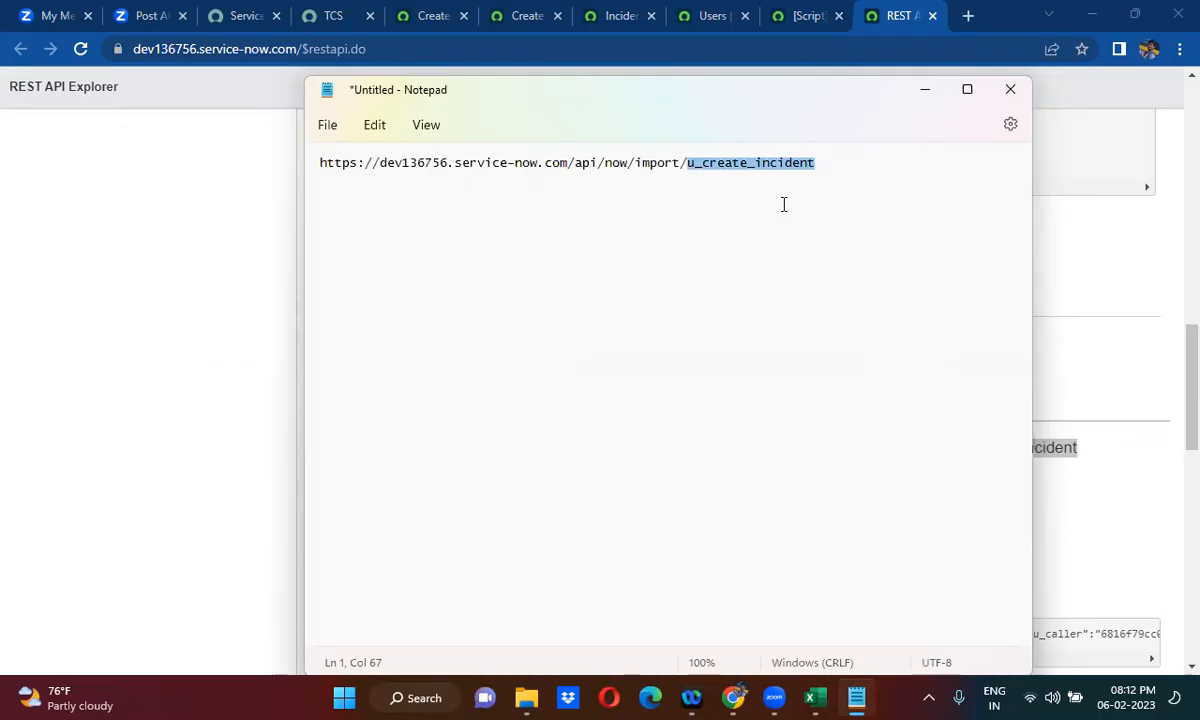
{"action": "left_click", "coordinate": [1091, 232]}
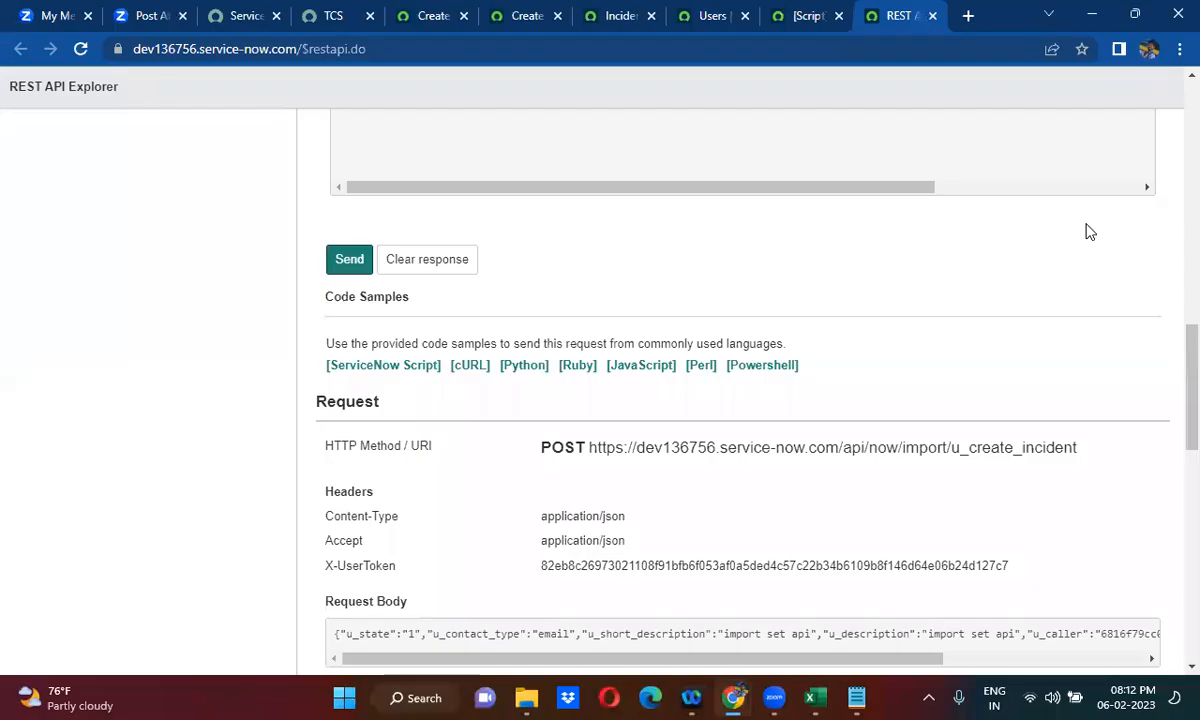
- Open the inc.integration user record from the Users list in a new browser tab and display its roles
{"action": "left_click", "coordinate": [688, 10]}
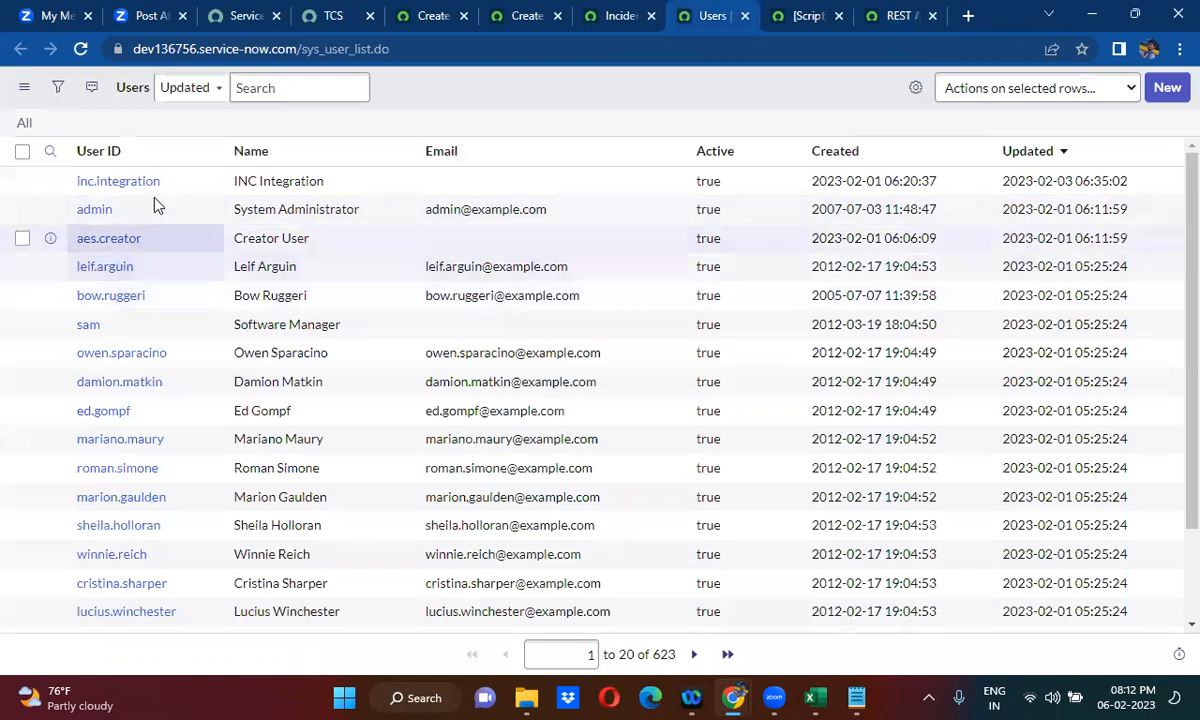
{"action": "right_click", "coordinate": [51, 182]}
{"action": "left_click", "coordinate": [106, 193]}
{"action": "left_click", "coordinate": [722, 10]}
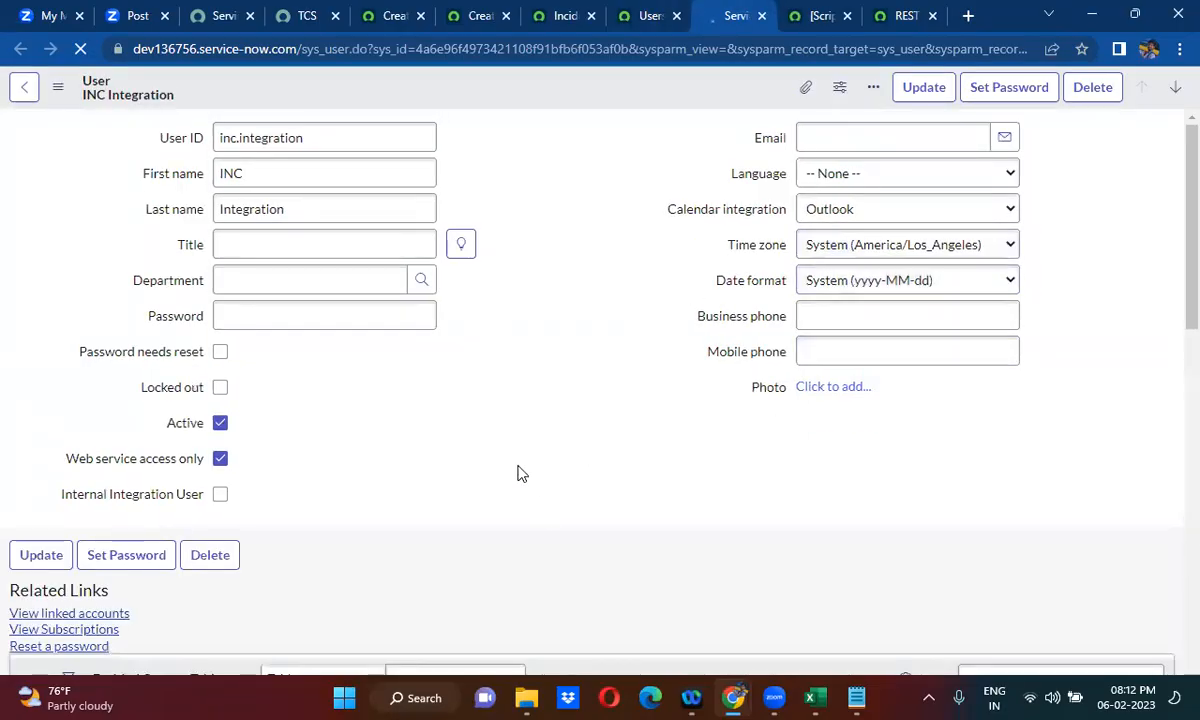
{"action": "scroll", "coordinate": [518, 473], "scroll_direction": "down", "scroll_amount": 3}
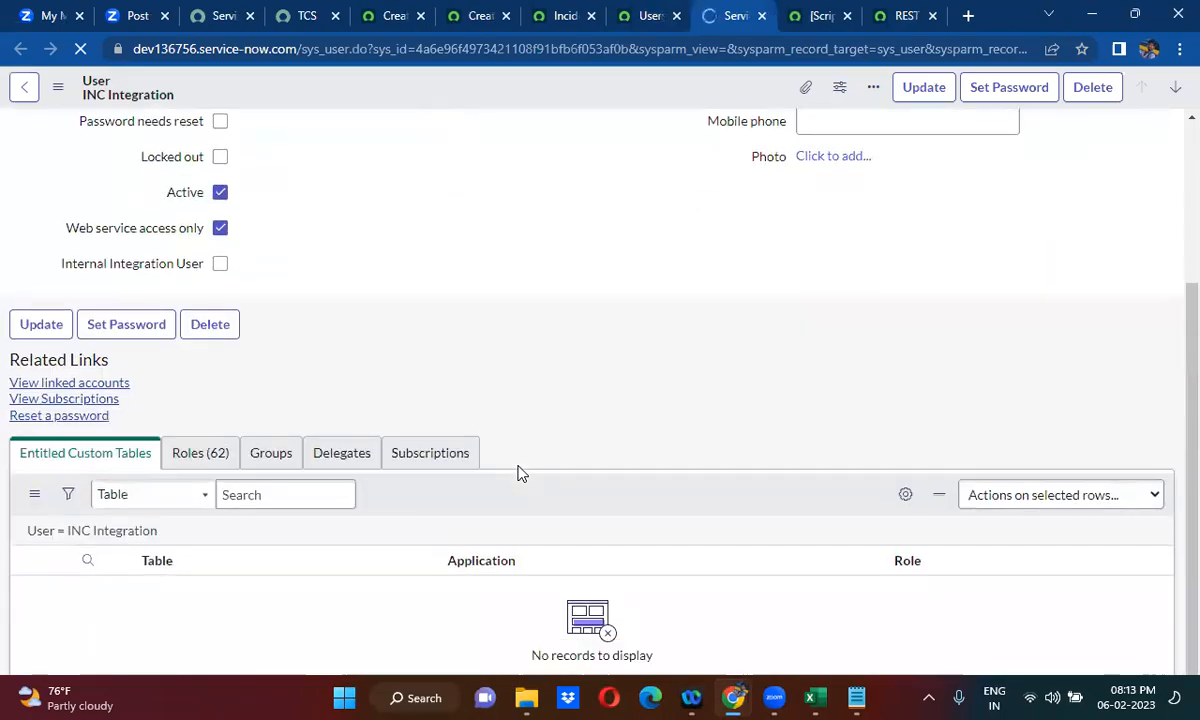
{"action": "left_click", "coordinate": [213, 456]}
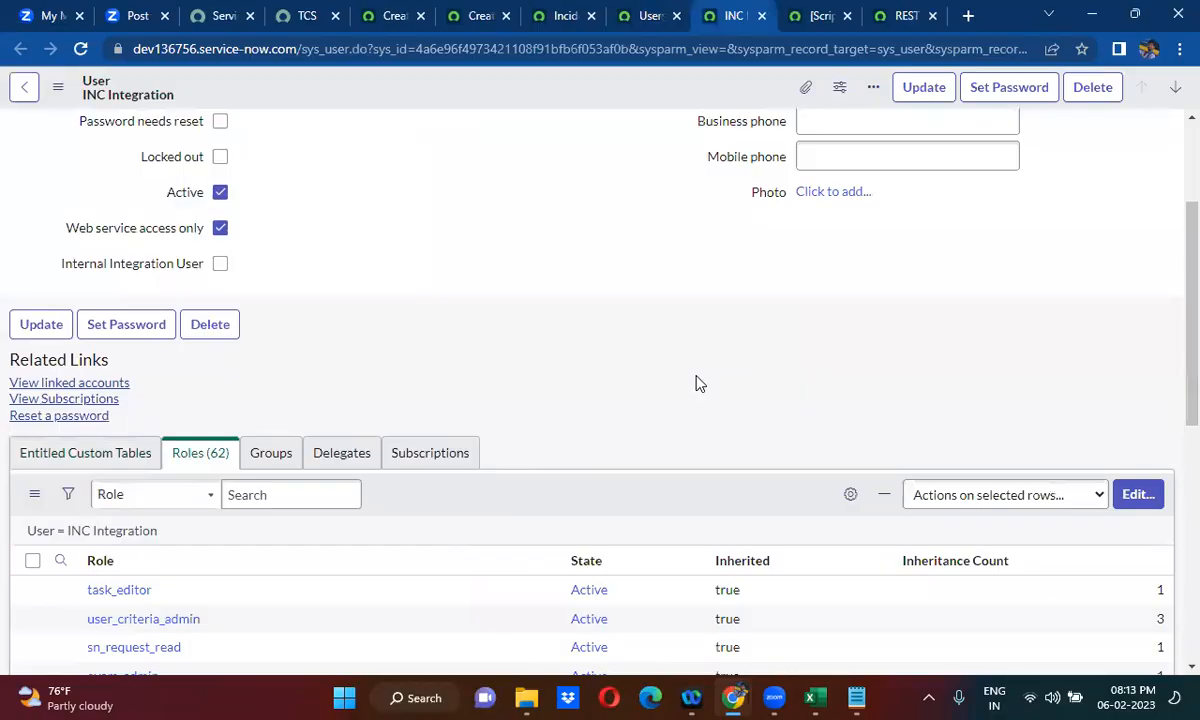
{"action": "scroll", "coordinate": [697, 383], "scroll_direction": "down", "scroll_amount": 3}
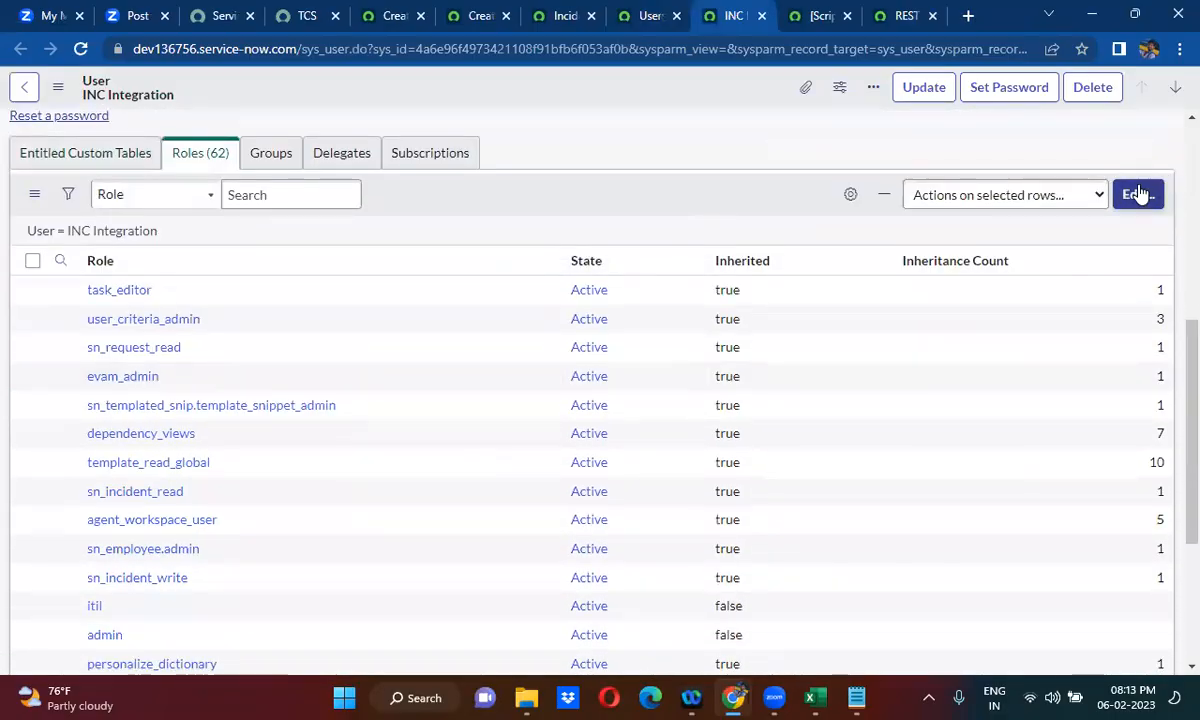
- Open the integration user's roles for editing and add the import_transformer role to its Roles List
{"action": "left_click", "coordinate": [1140, 194]}
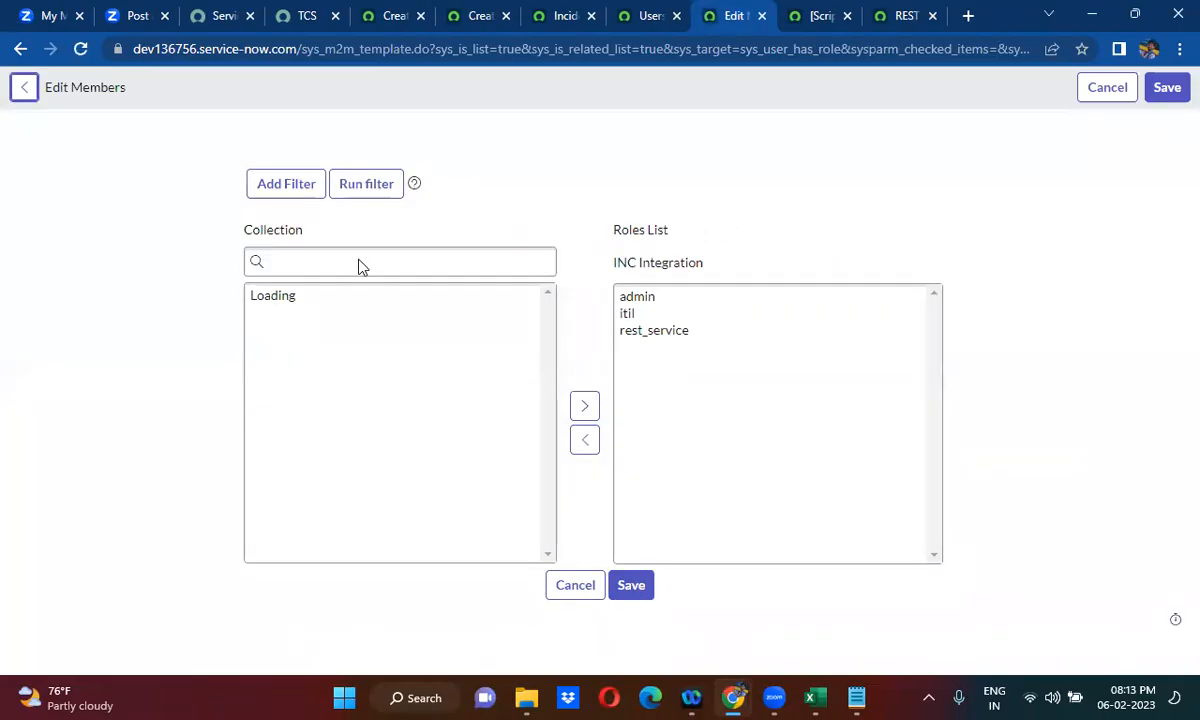
{"action": "left_click", "coordinate": [429, 309]}
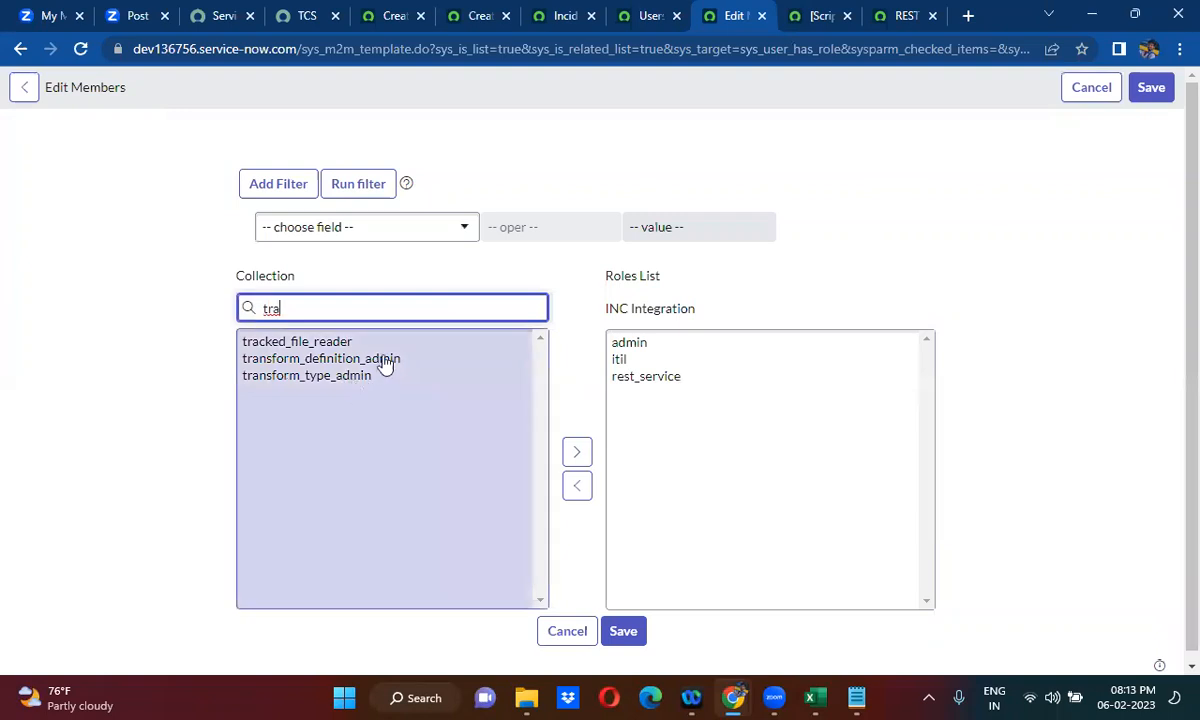
{"action": "key", "text": "BackSpace"}
{"action": "type", "text": "im"}
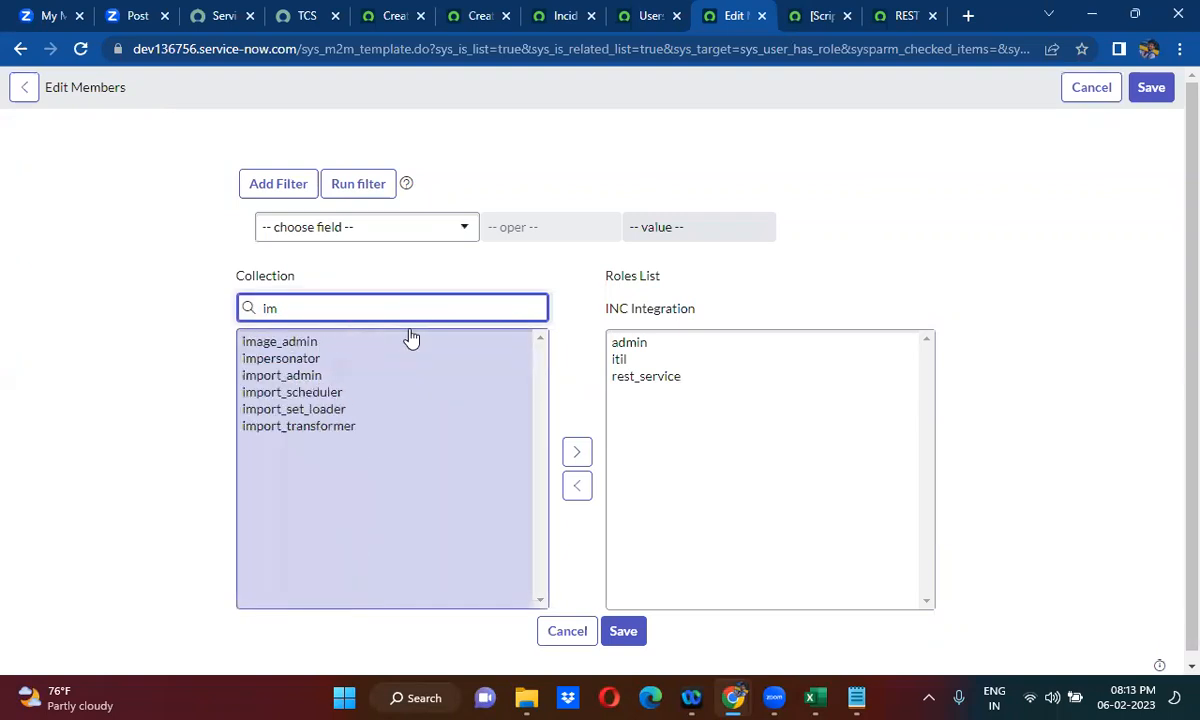
{"action": "double_click", "coordinate": [298, 426]}
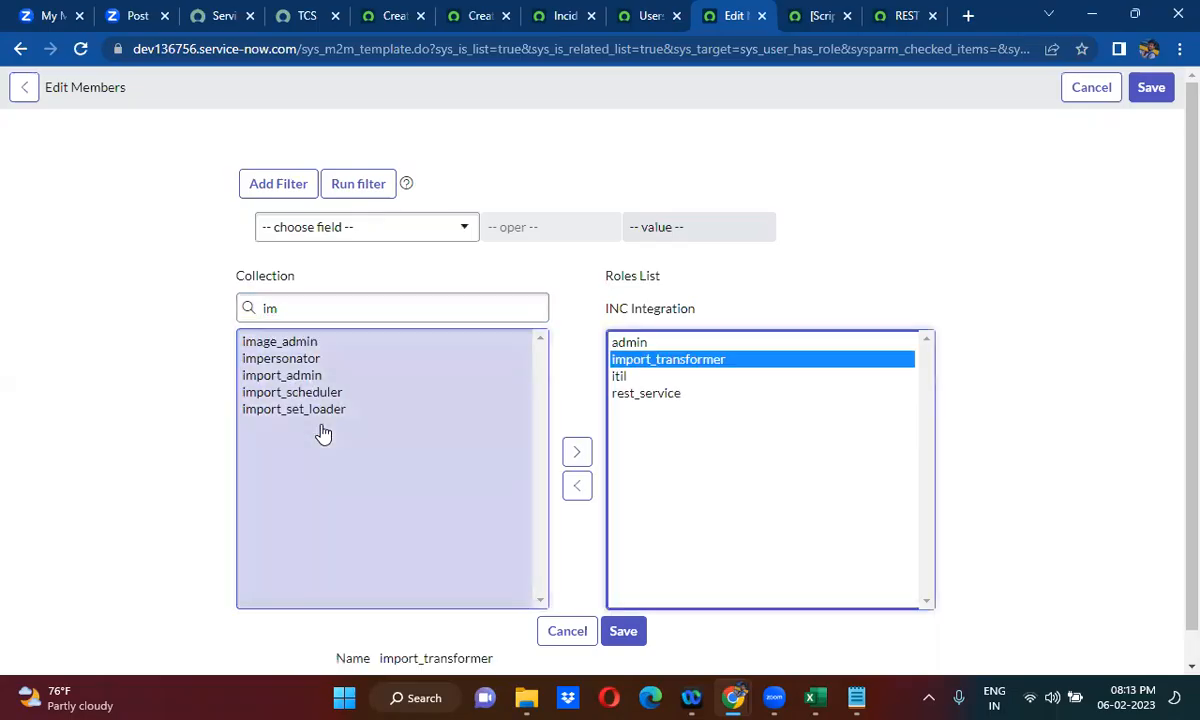
{"action": "left_click", "coordinate": [797, 264]}
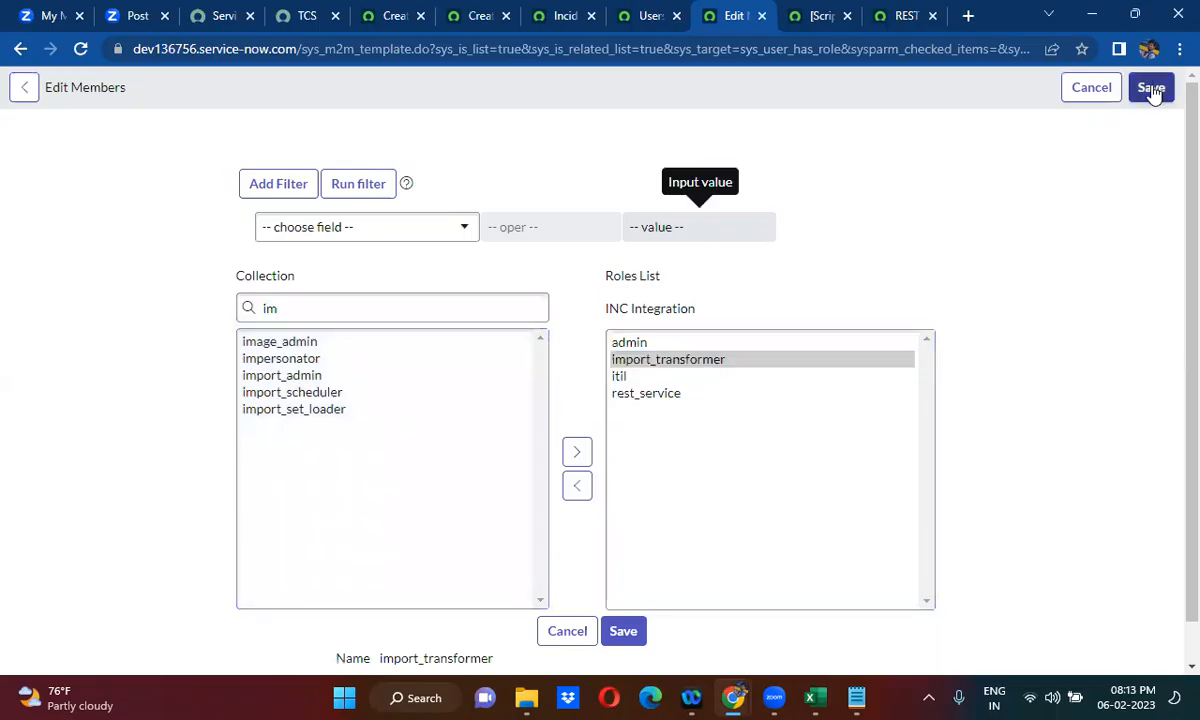
- Search the available roles collection for a create-incident table role using u_cr and cre, and clear the search
{"action": "double_click", "coordinate": [388, 318]}
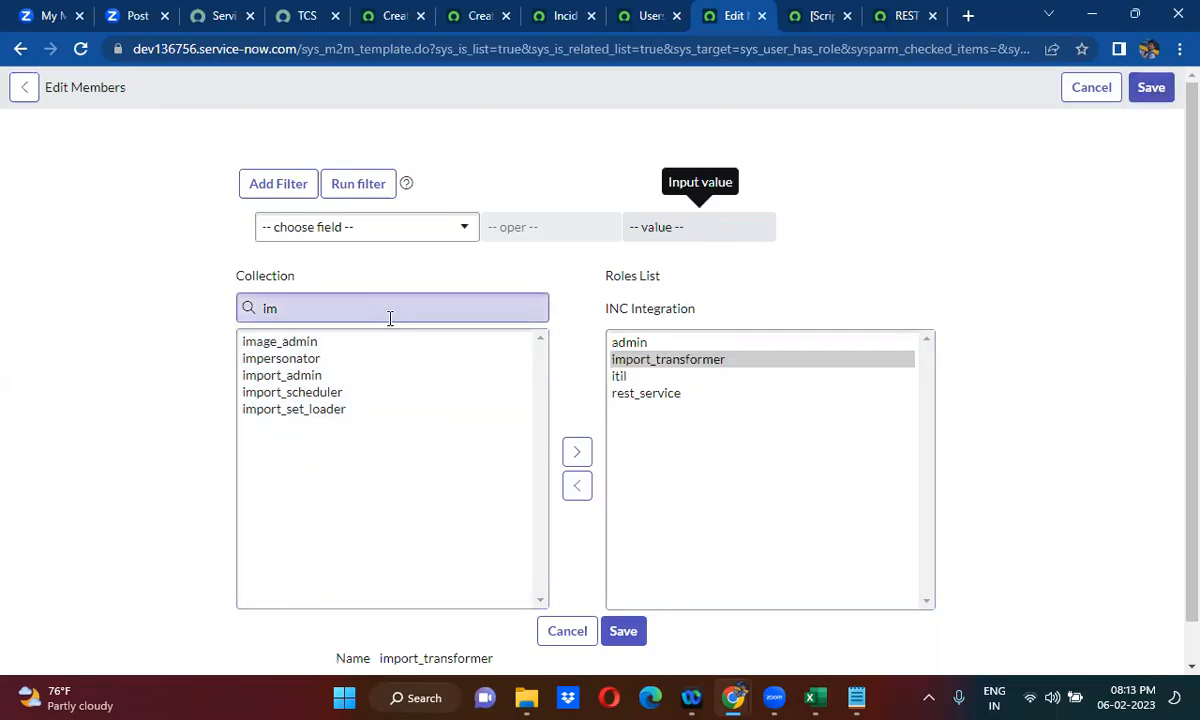
{"action": "key", "text": "BackSpace"}
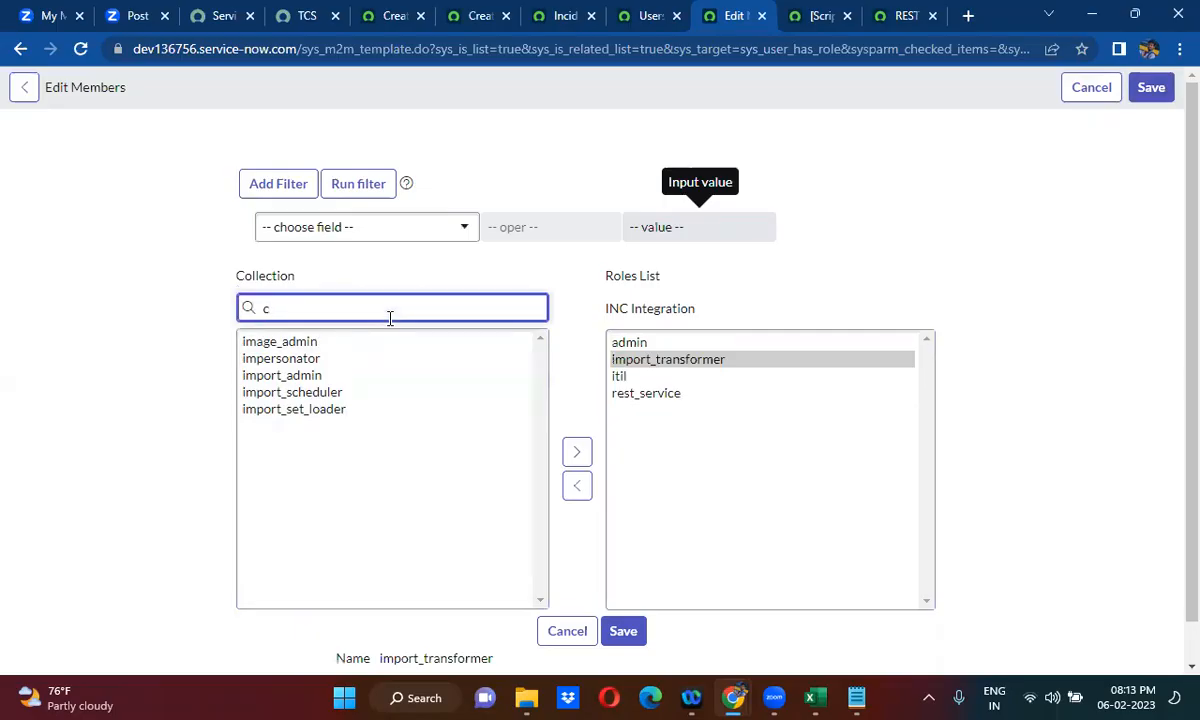
{"action": "type", "text": "u"}
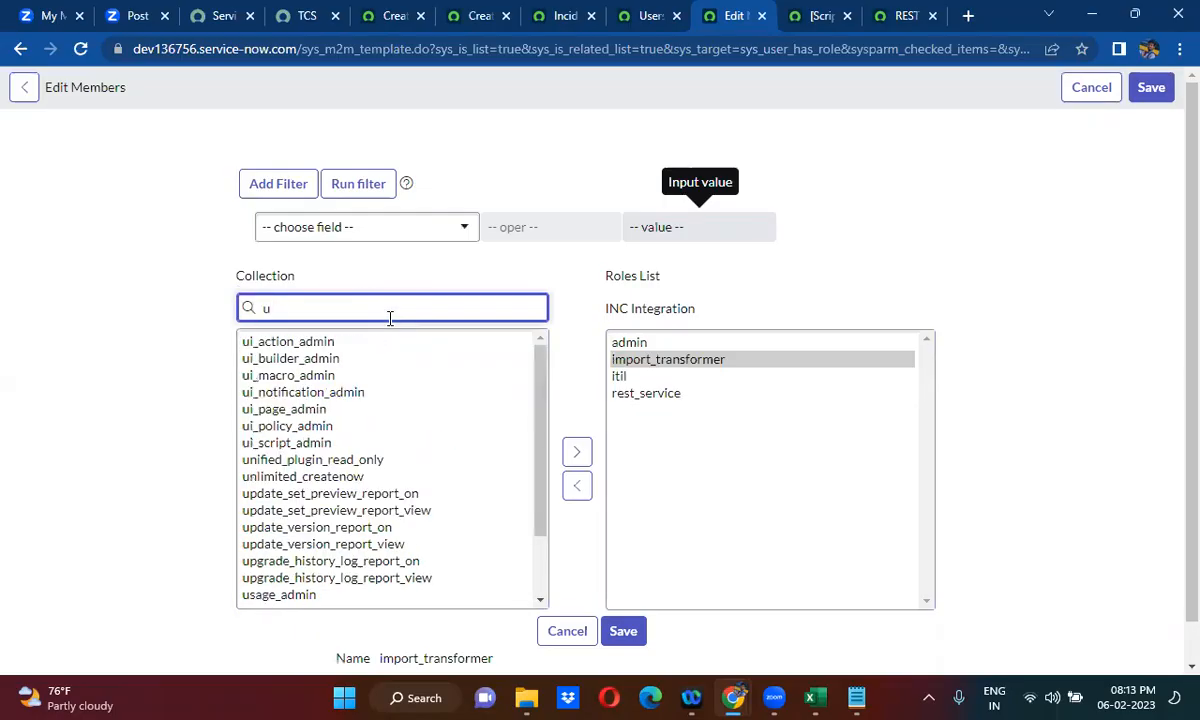
{"action": "type", "text": "_crea"}
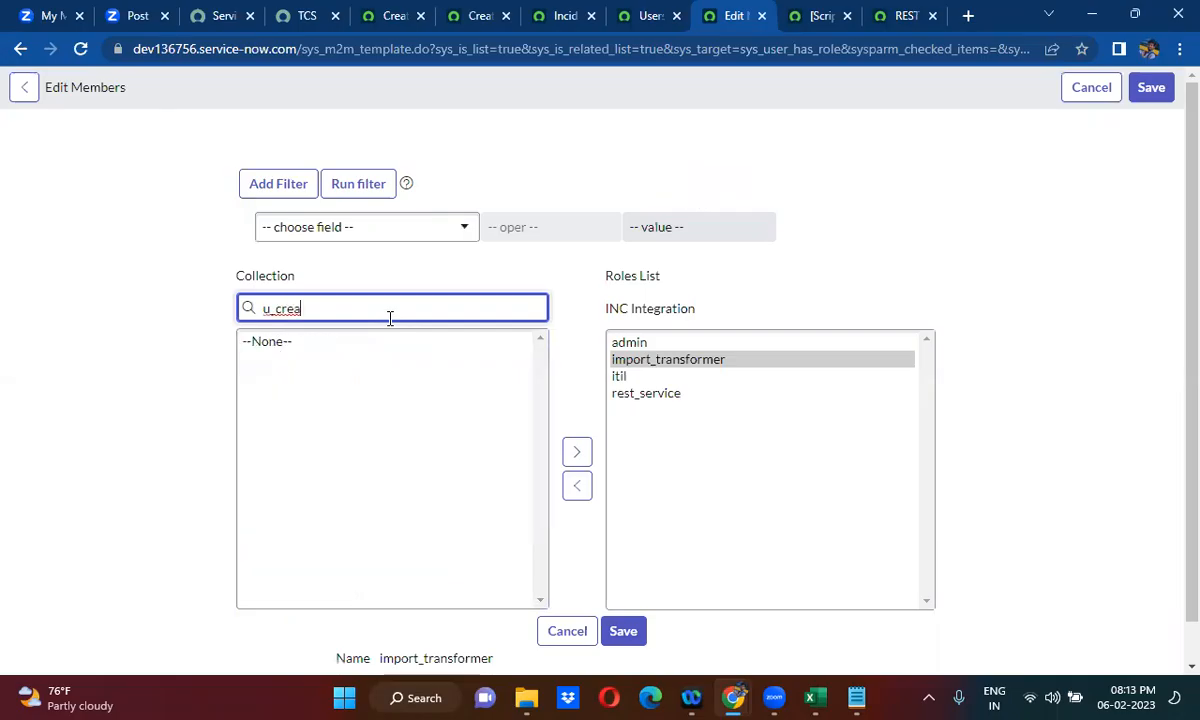
{"action": "key", "text": "BackSpace"}
{"action": "key", "text": "BackSpace"}
{"action": "key", "text": "BackSpace"}
{"action": "key", "text": "BackSpace"}
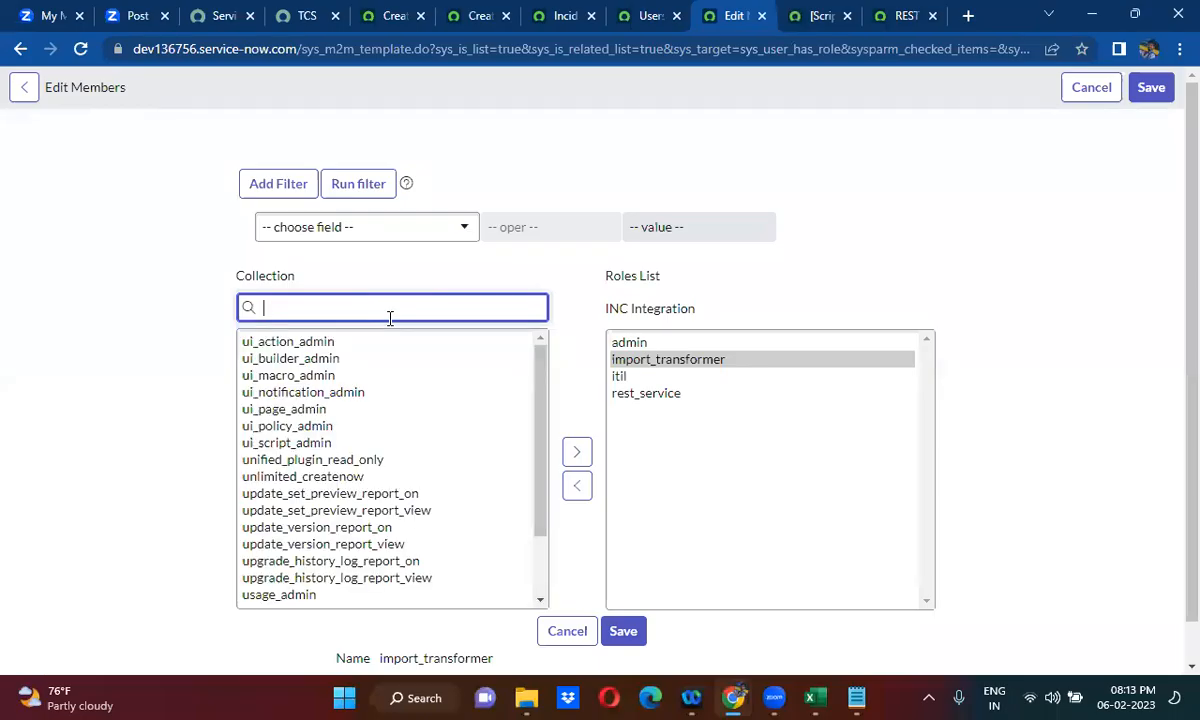
{"action": "type", "text": "cre"}
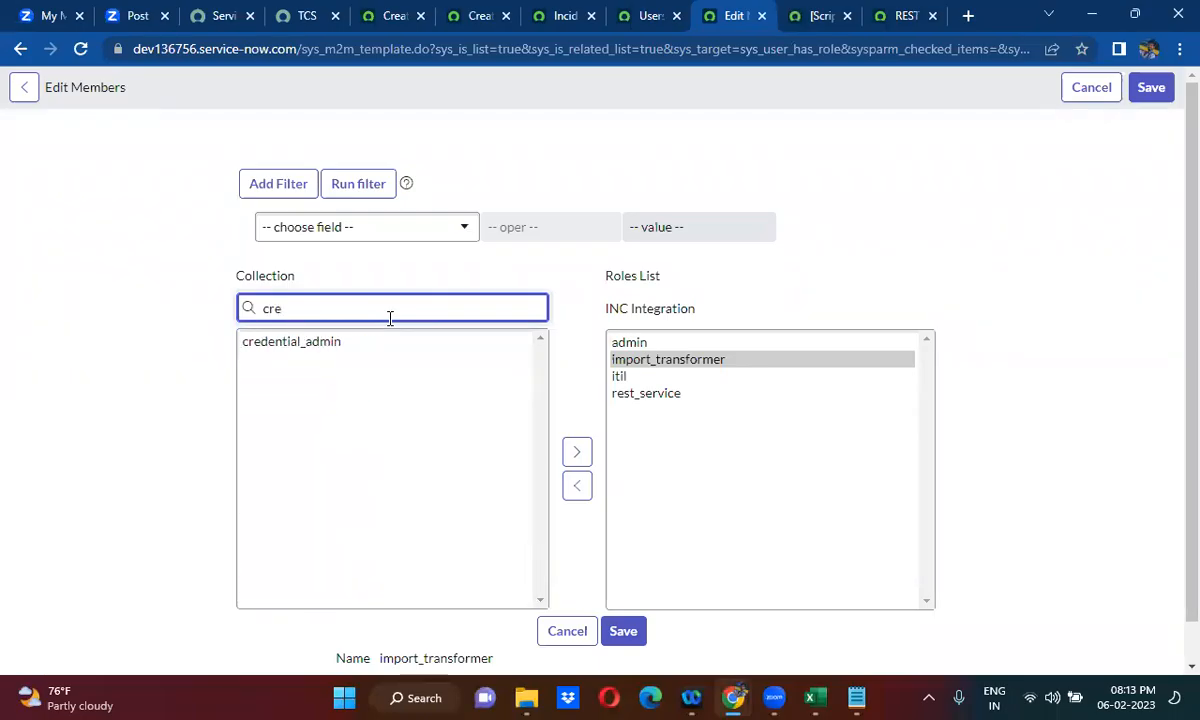
{"action": "key", "text": "BackSpace"}
{"action": "key", "text": "BackSpace"}
{"action": "type", "text": "u"}
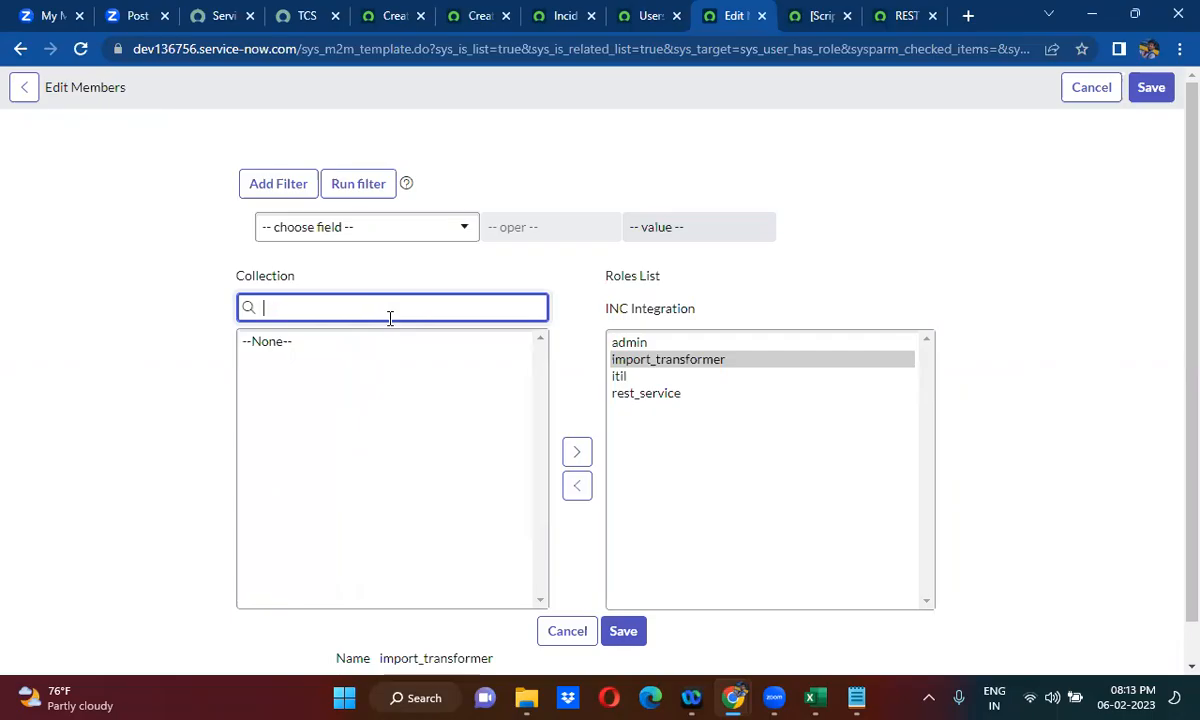
- Save the integration user's role changes and check the copied endpoint URL in Notepad
{"action": "left_click", "coordinate": [755, 360]}
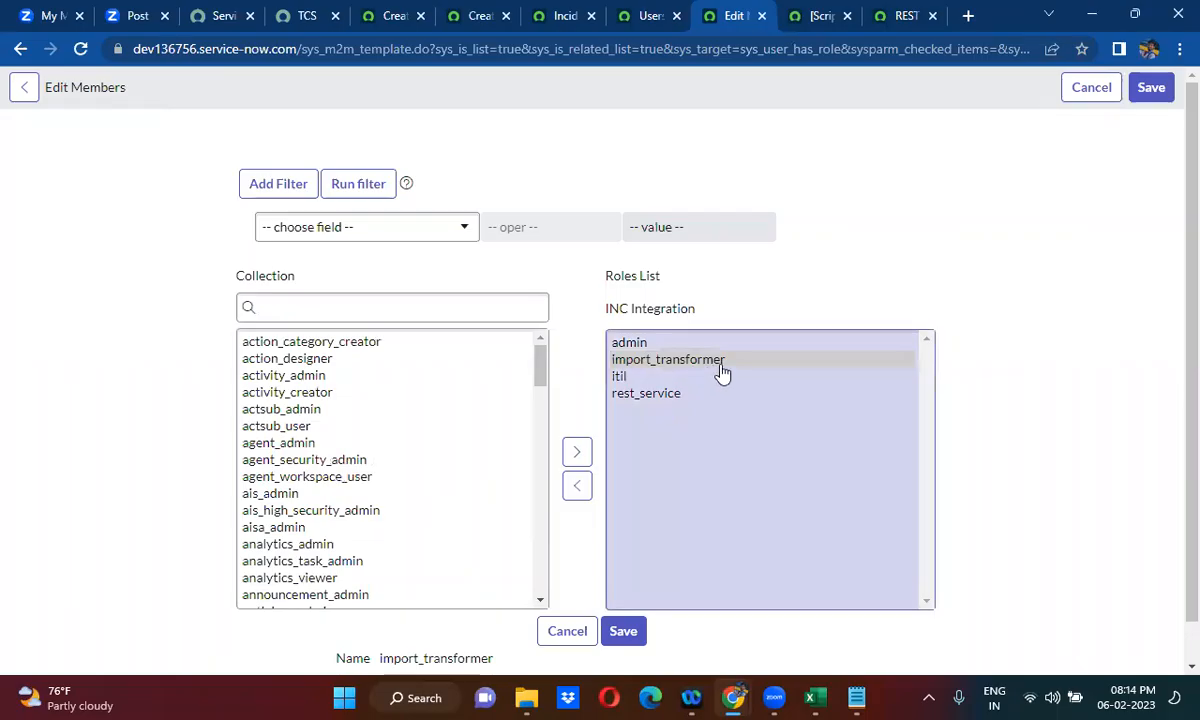
{"action": "left_click", "coordinate": [1152, 88]}
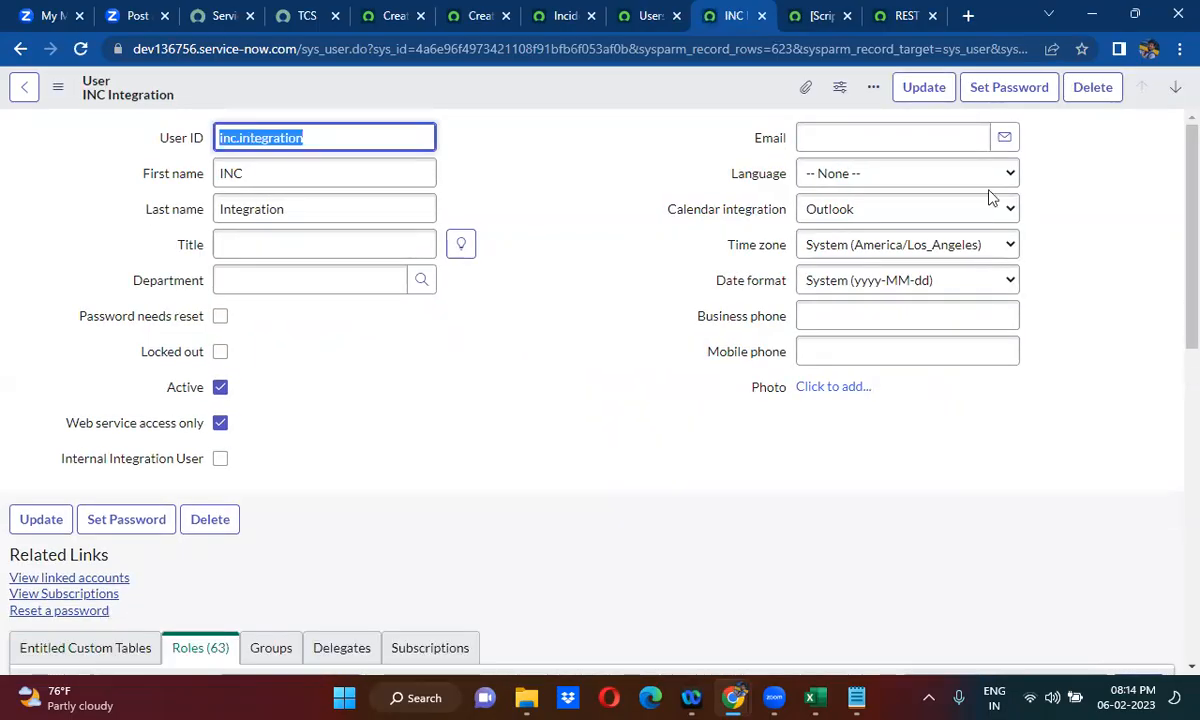
{"action": "left_click", "coordinate": [856, 697]}
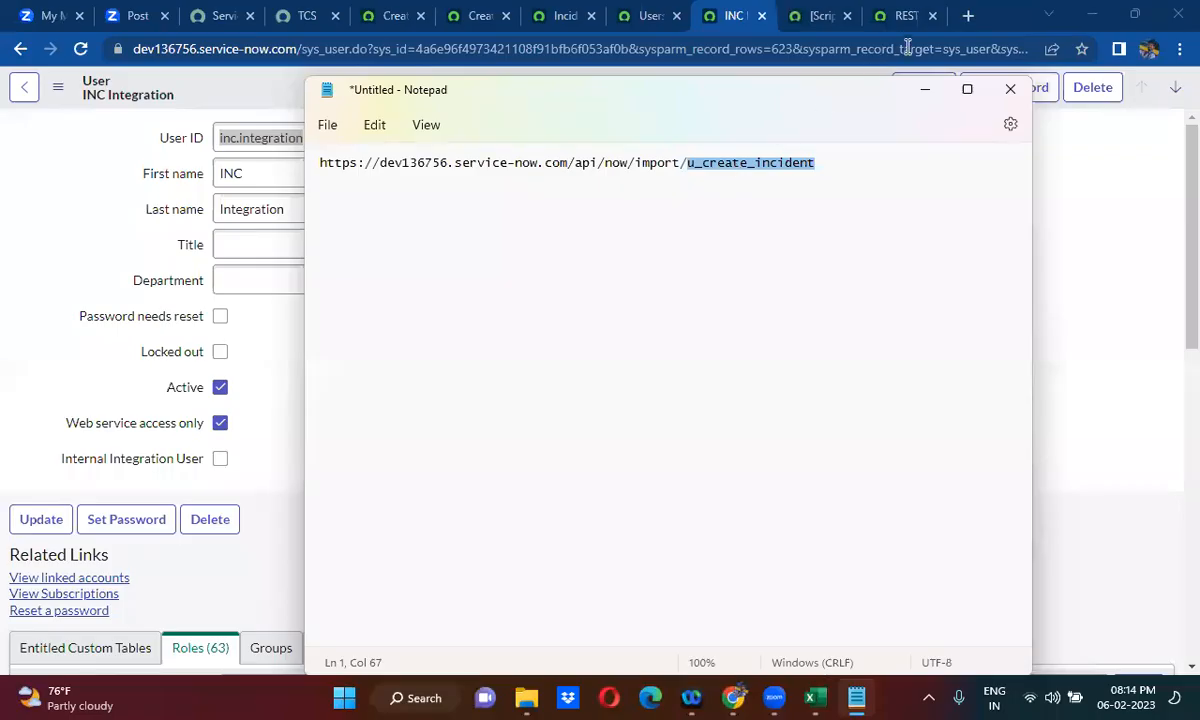
{"action": "left_click", "coordinate": [922, 90]}
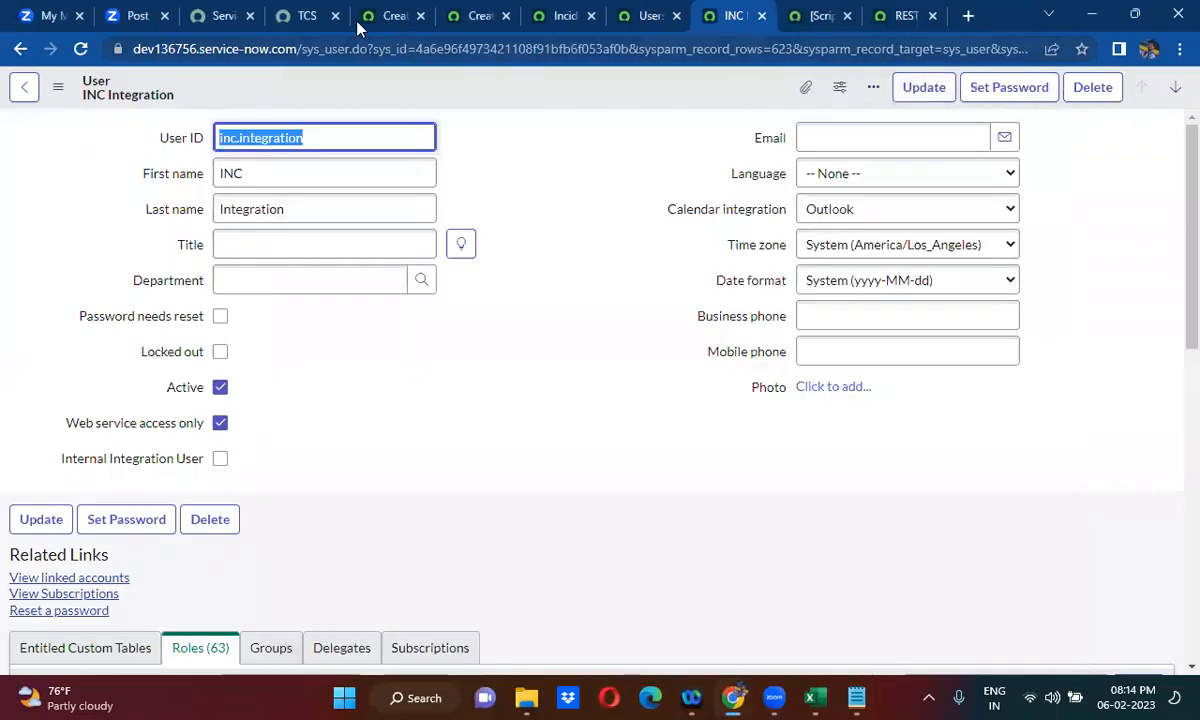
- On the TCS instance, find REST Message in the navigator with "rest messa" and open its list in a new browser tab
{"action": "left_click", "coordinate": [297, 15]}
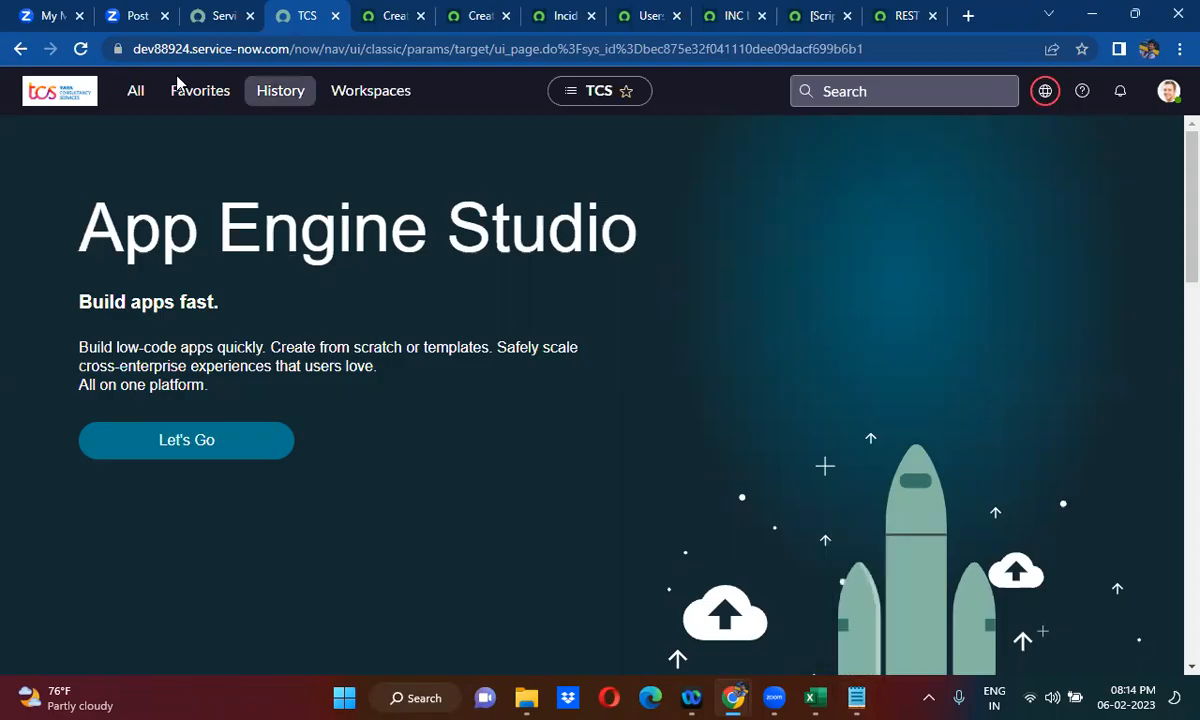
{"action": "left_click", "coordinate": [135, 93]}
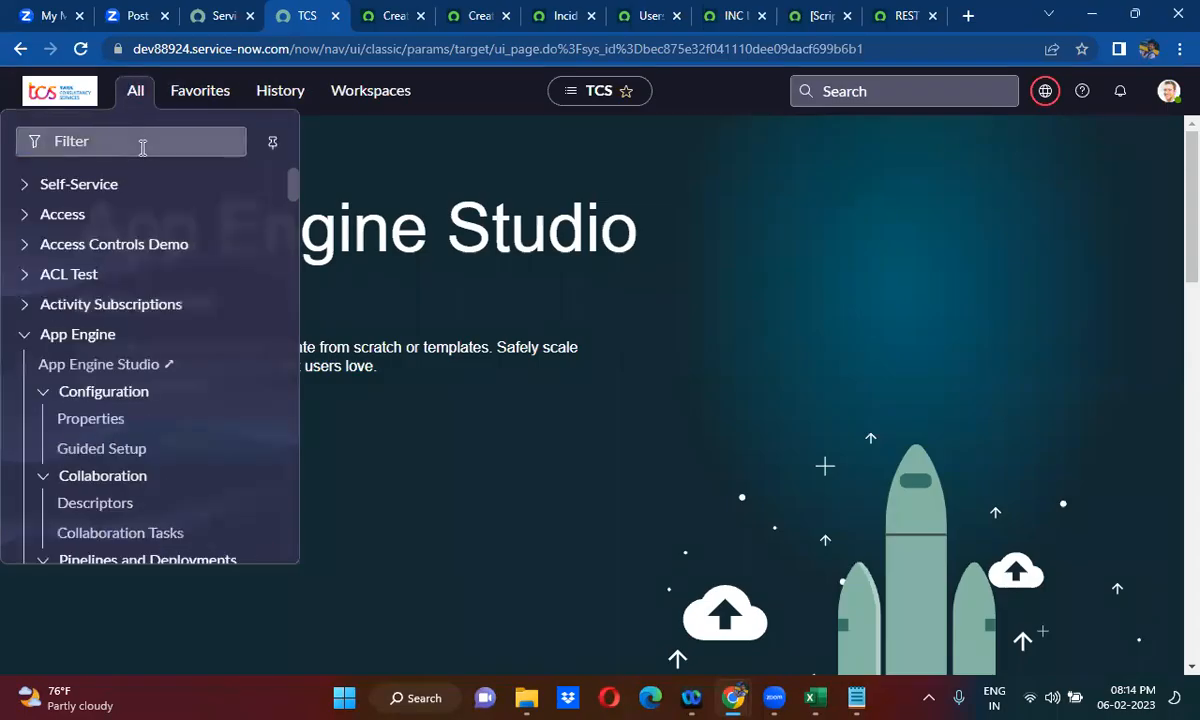
{"action": "type", "text": "res"}
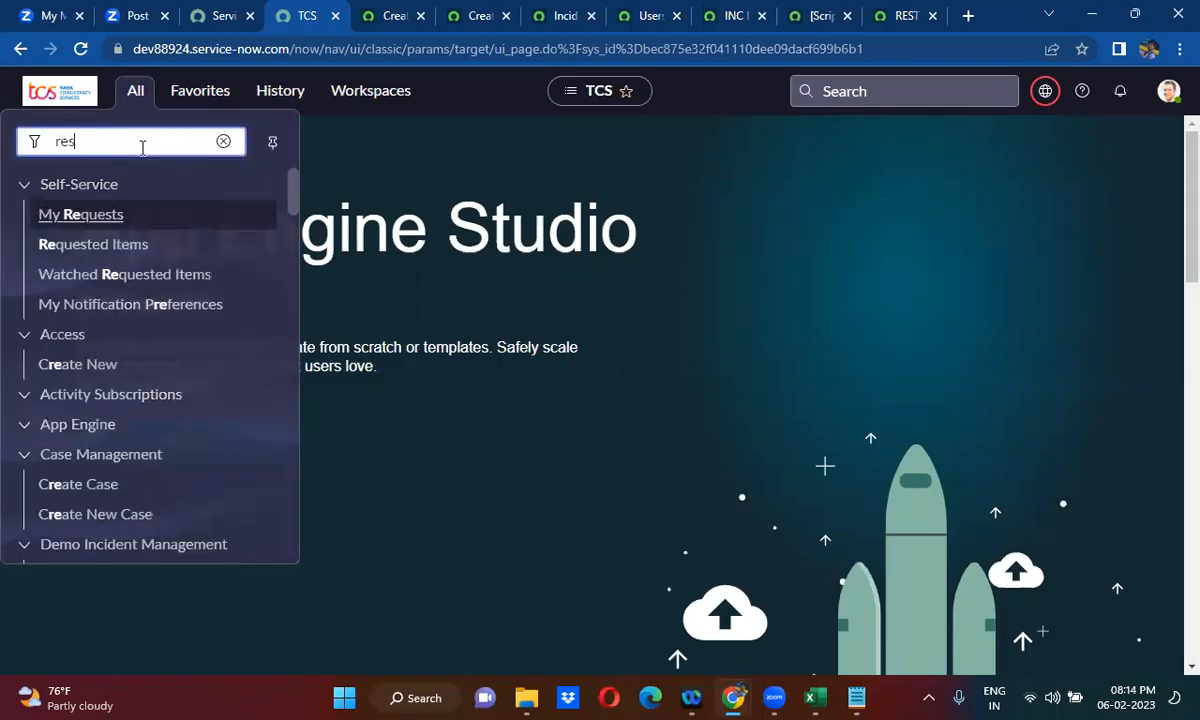
{"action": "type", "text": "t messa"}
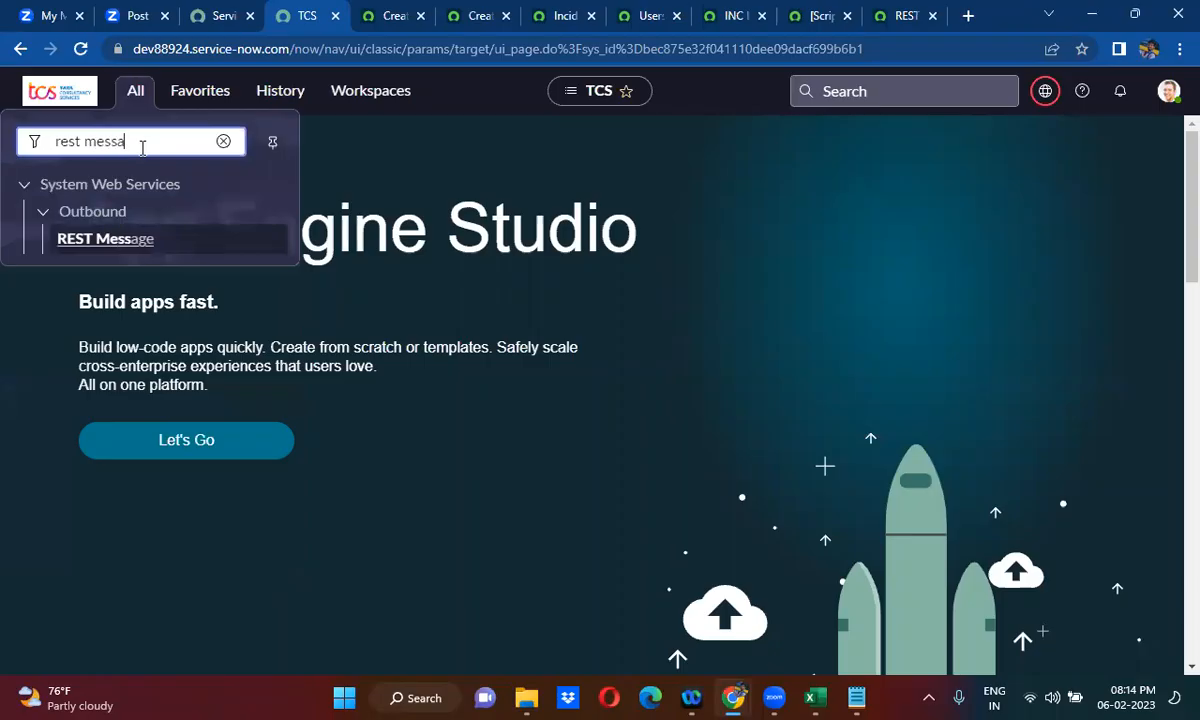
{"action": "middle_click", "coordinate": [105, 239]}
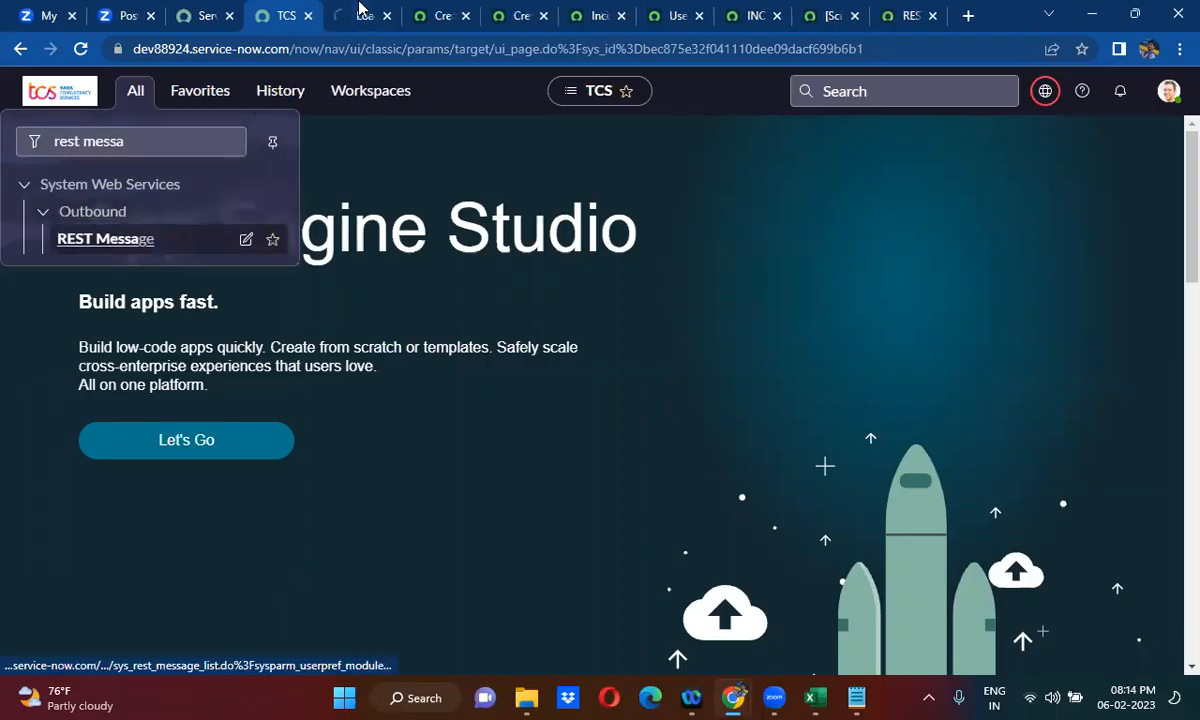
{"action": "left_click", "coordinate": [362, 15]}
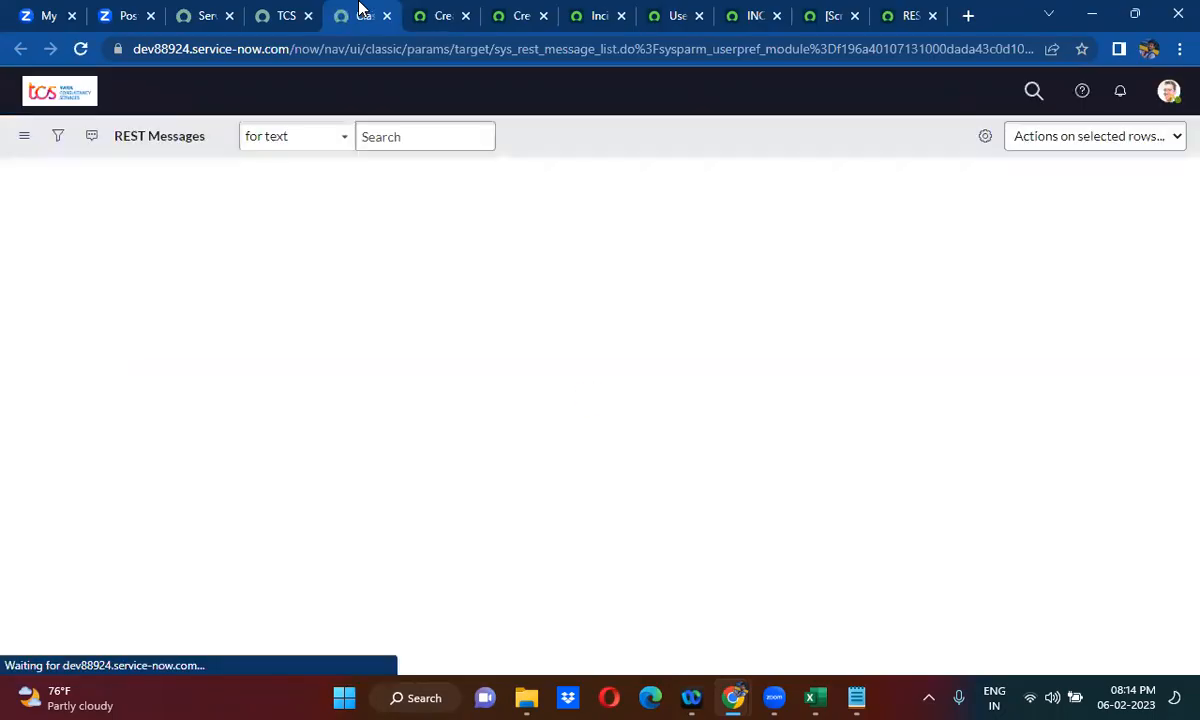
{"action": "left_click", "coordinate": [230, 235]}
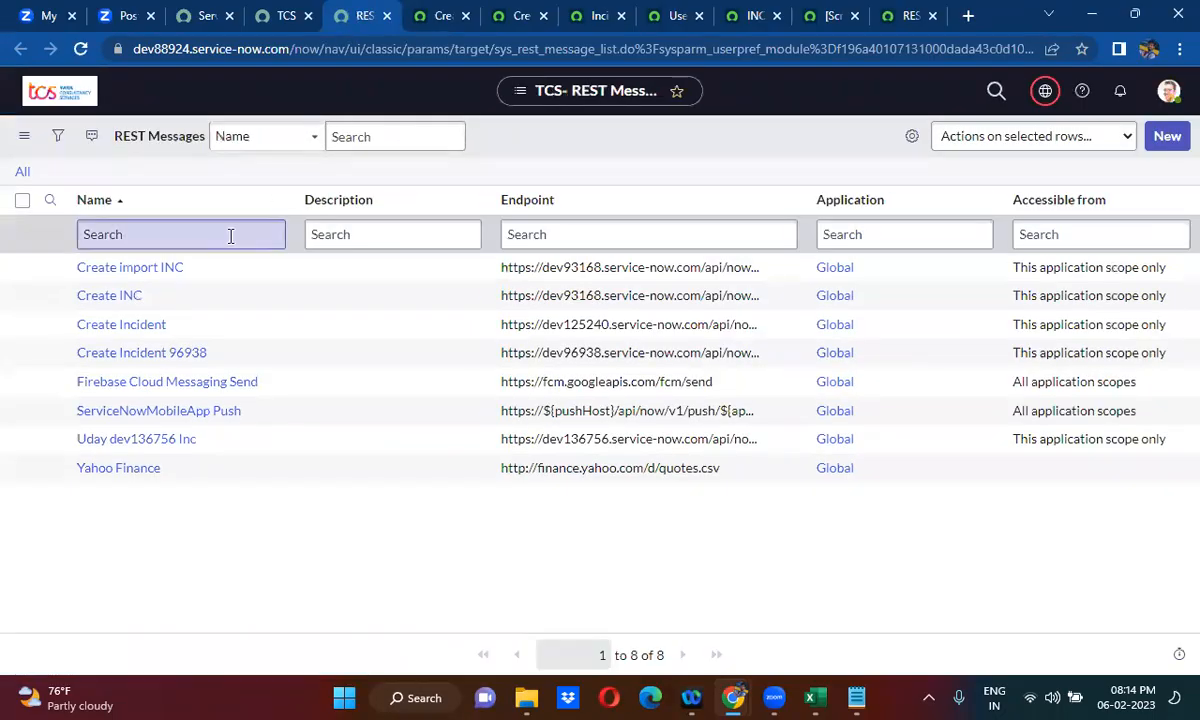
- Open the existing dev136756 Inc REST message in a new browser tab and insert Import before Inc in its name
{"action": "middle_click", "coordinate": [120, 442]}
{"action": "left_click", "coordinate": [403, 12]}
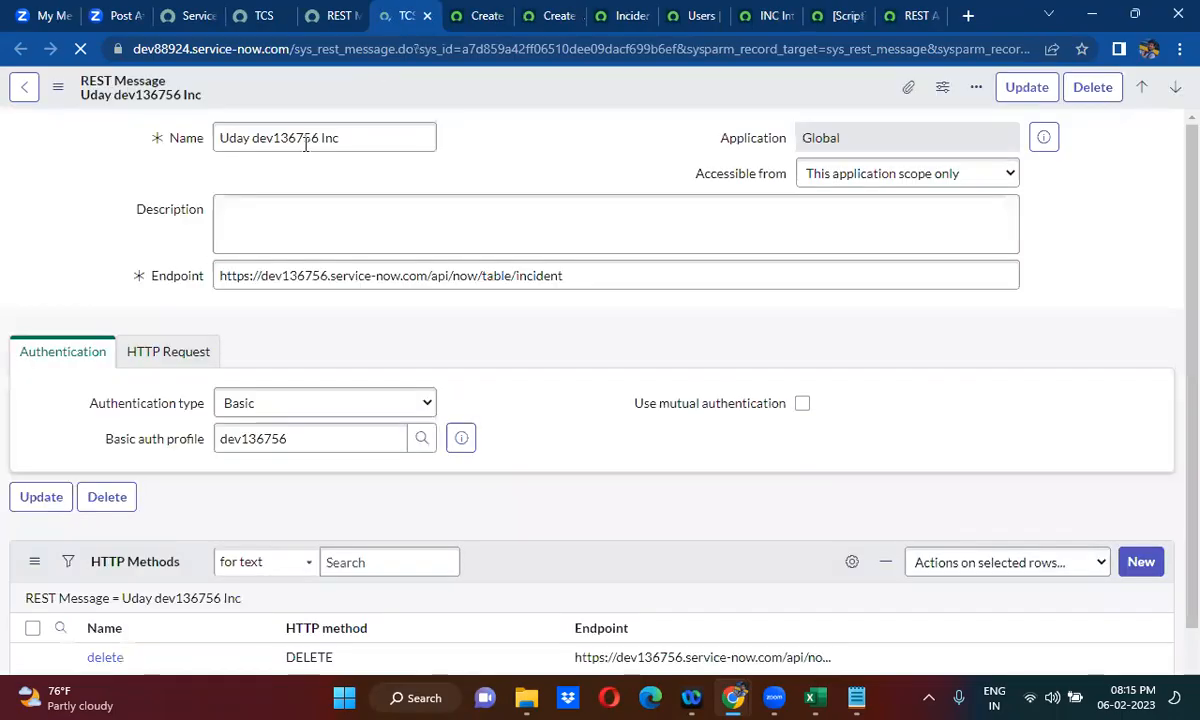
{"action": "triple_click", "coordinate": [303, 137]}
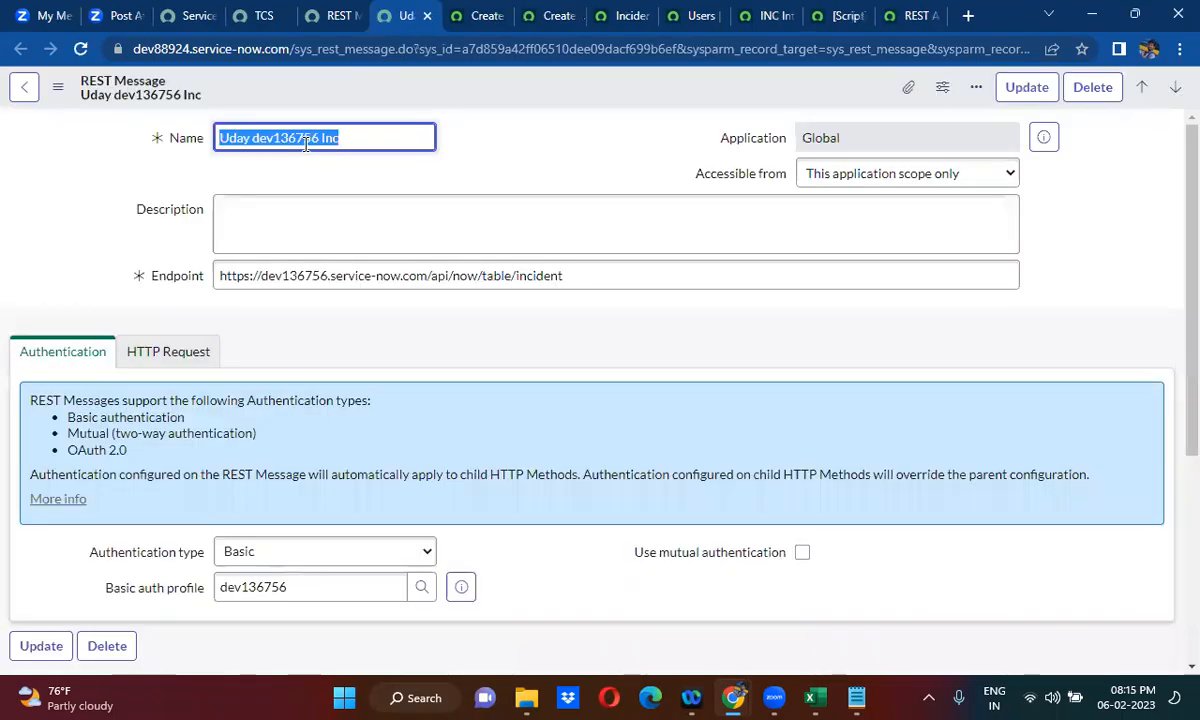
{"action": "left_click", "coordinate": [448, 84]}
{"action": "type", "text": "Import I"}
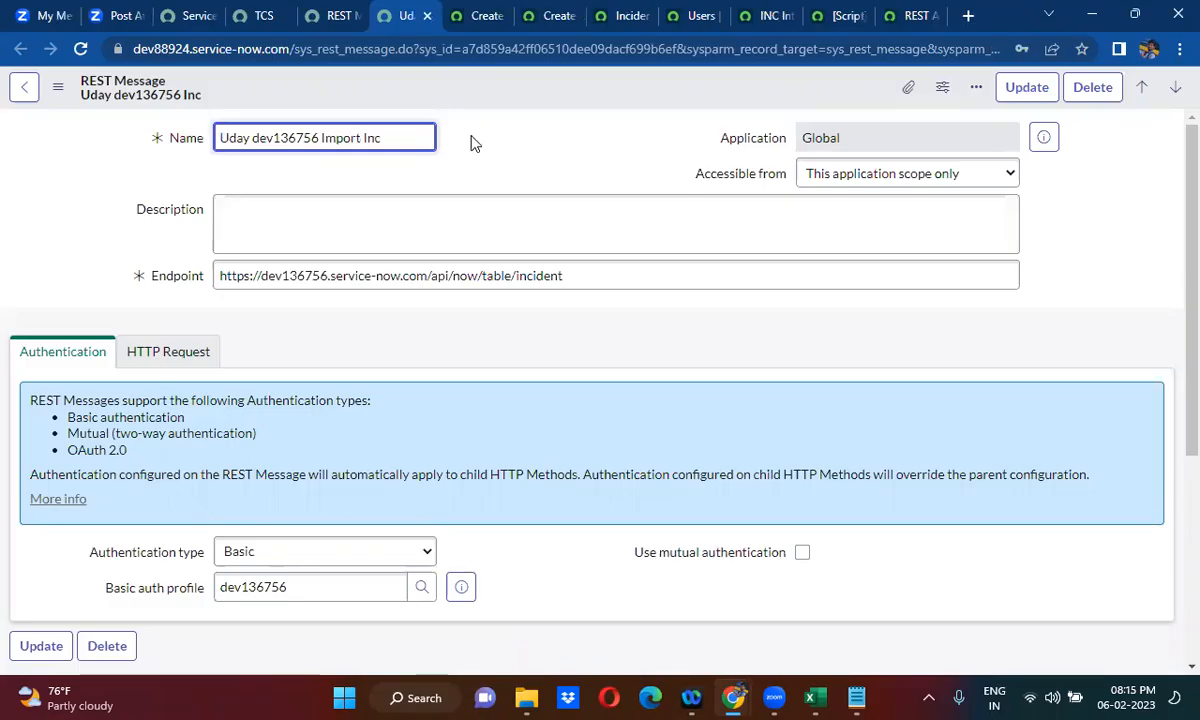
{"action": "left_click", "coordinate": [857, 697]}
{"action": "left_click", "coordinate": [784, 162]}
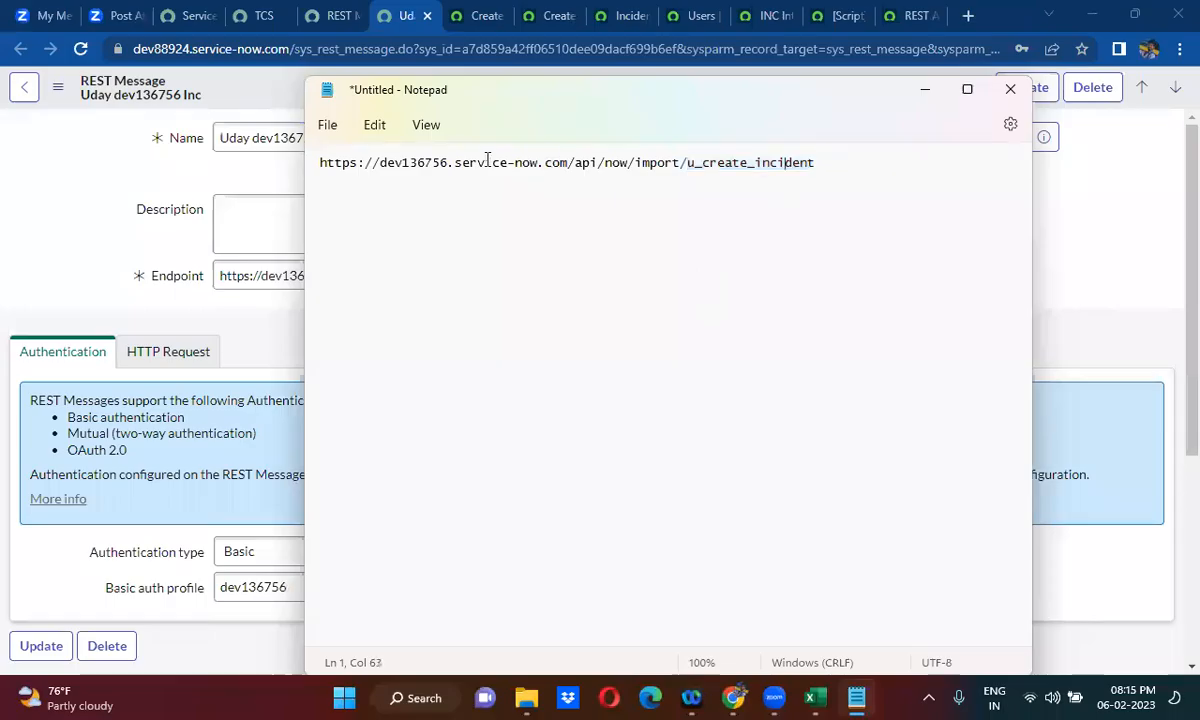
{"action": "left_click_drag", "start_coordinate": [816, 162], "coordinate": [295, 180]}
{"action": "key", "text": "ctrl+c"}
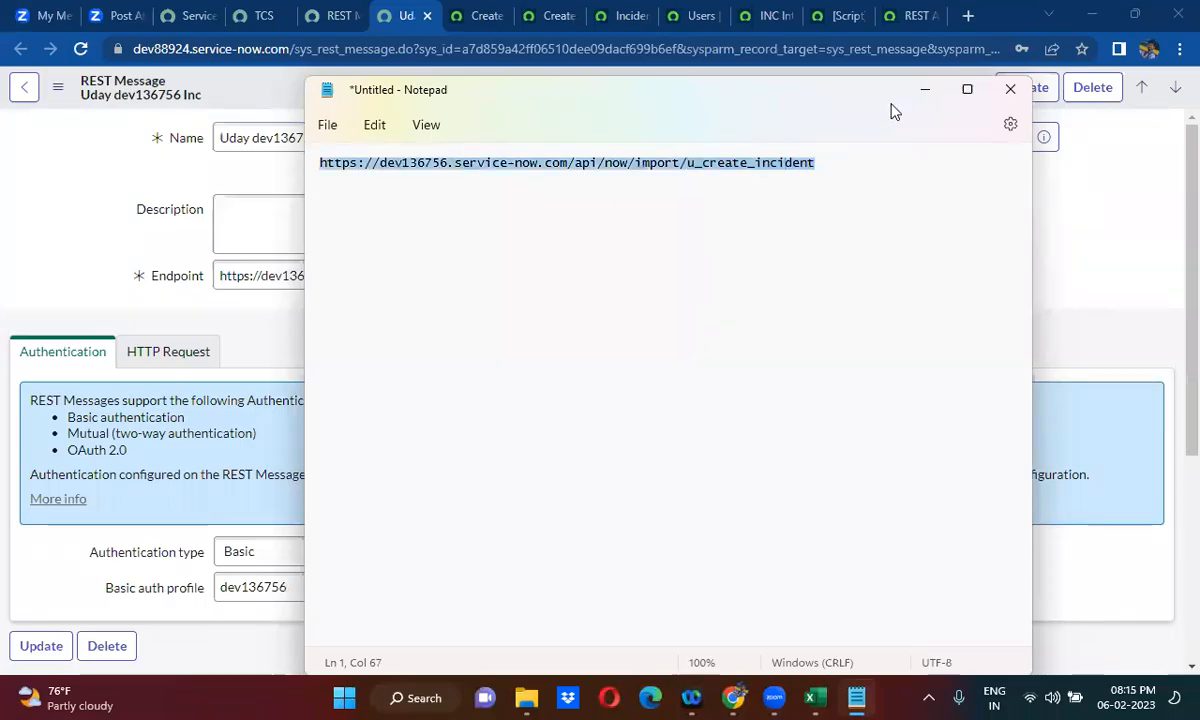
{"action": "left_click", "coordinate": [925, 89]}
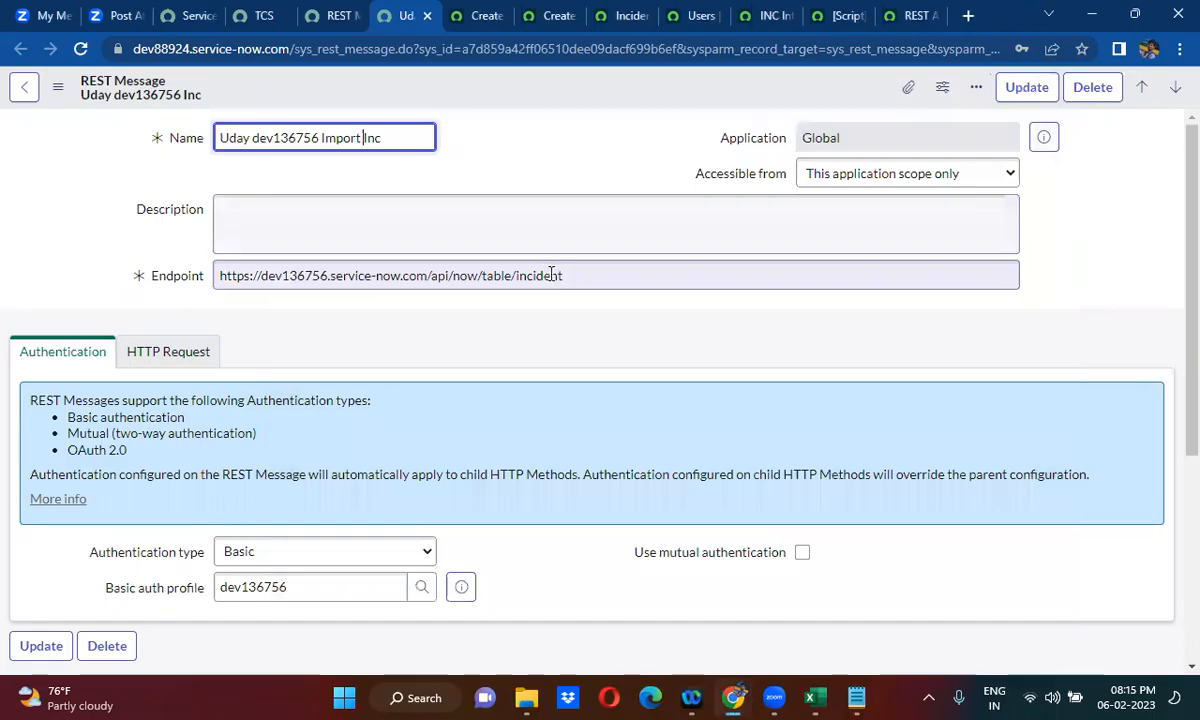
{"action": "left_click_drag", "start_coordinate": [565, 275], "coordinate": [186, 293]}
{"action": "key", "text": "ctrl+v"}
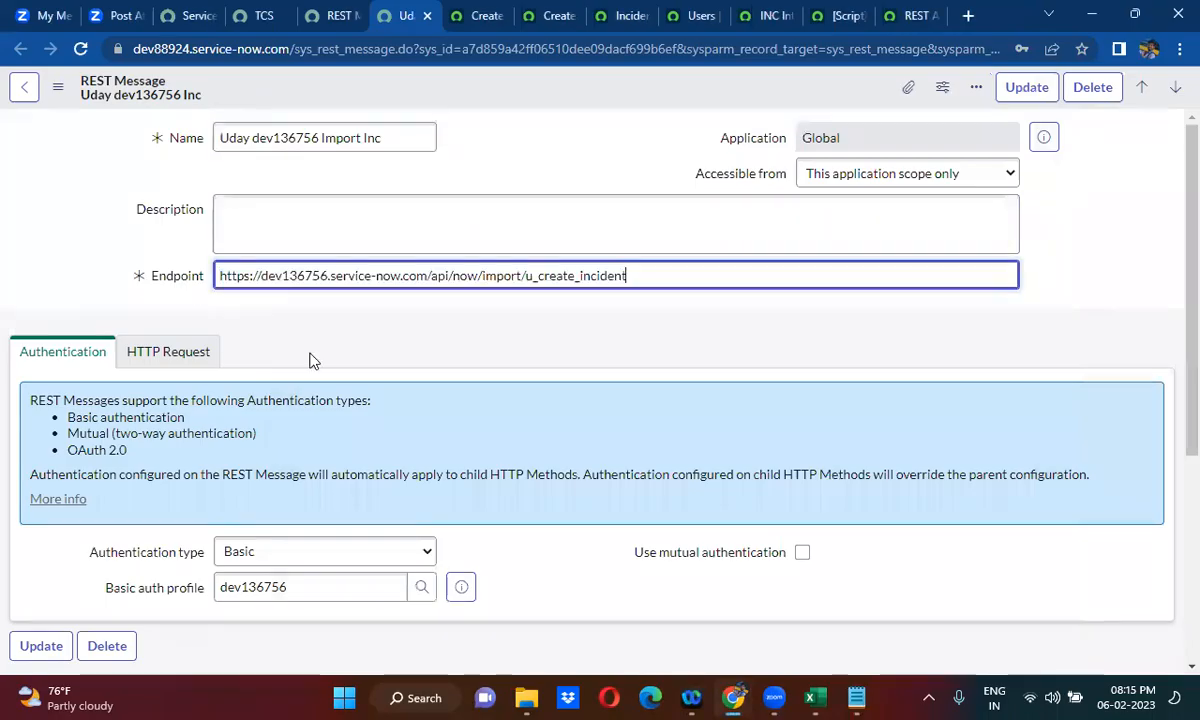
{"action": "left_click", "coordinate": [335, 585]}
{"action": "left_click", "coordinate": [539, 386]}
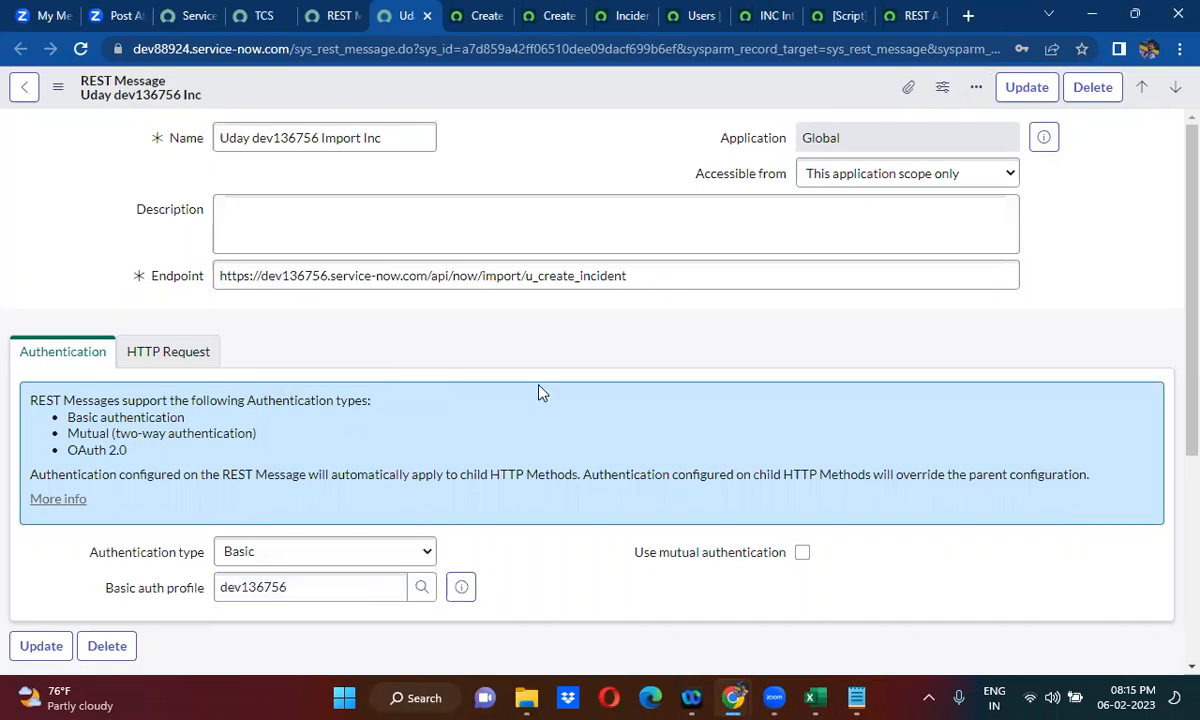
- Save the edited REST message as a new record with Insert and Stay
{"action": "scroll", "coordinate": [539, 391], "scroll_direction": "down", "scroll_amount": 2}
{"action": "scroll", "coordinate": [580, 90], "scroll_direction": "down", "scroll_amount": 2}
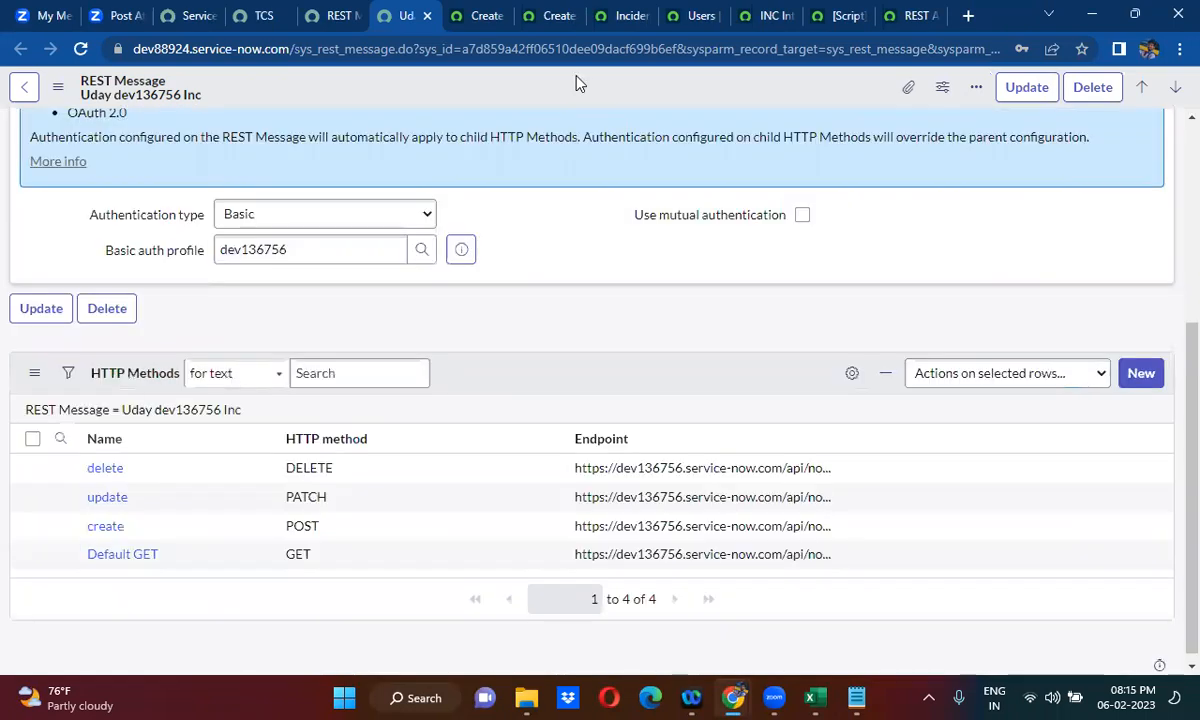
{"action": "right_click", "coordinate": [577, 83]}
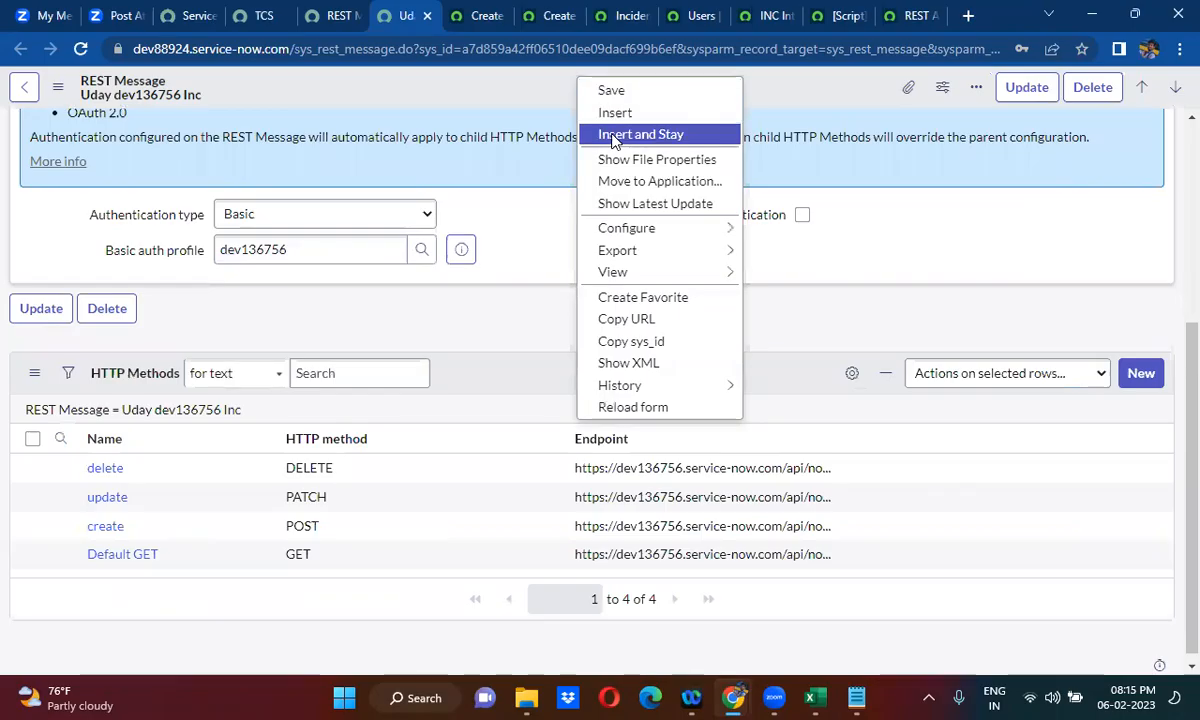
{"action": "left_click", "coordinate": [614, 141]}
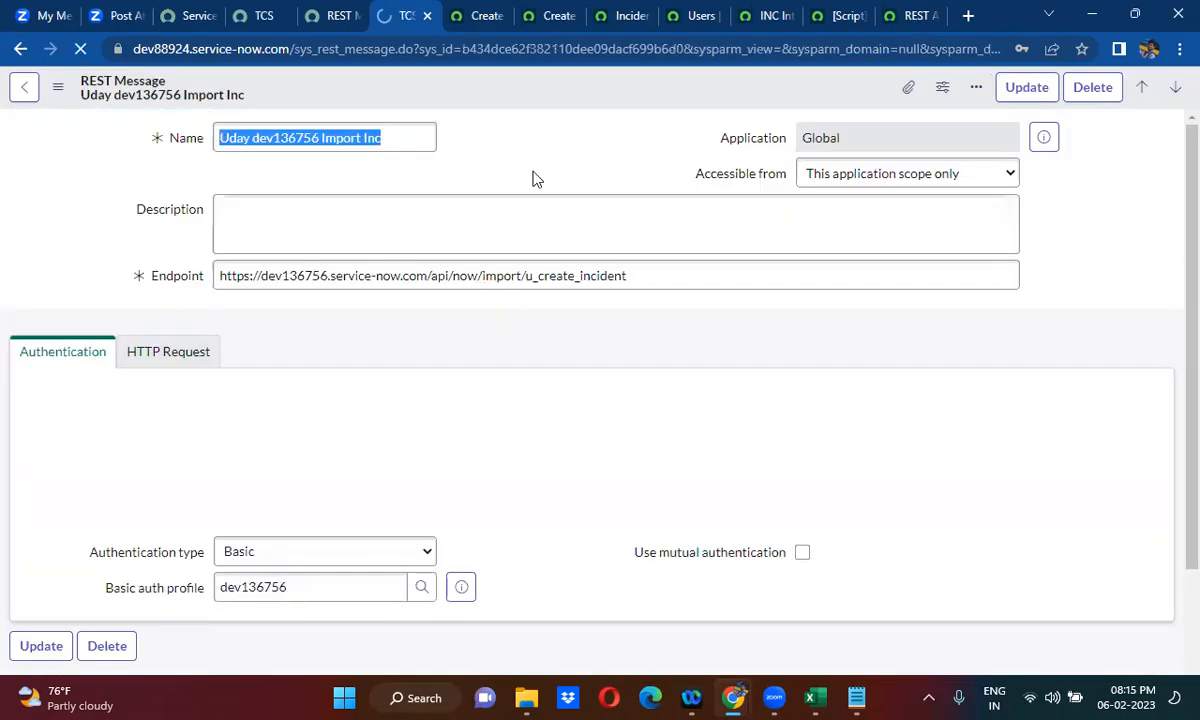
{"action": "scroll", "coordinate": [531, 172], "scroll_direction": "down", "scroll_amount": 1}
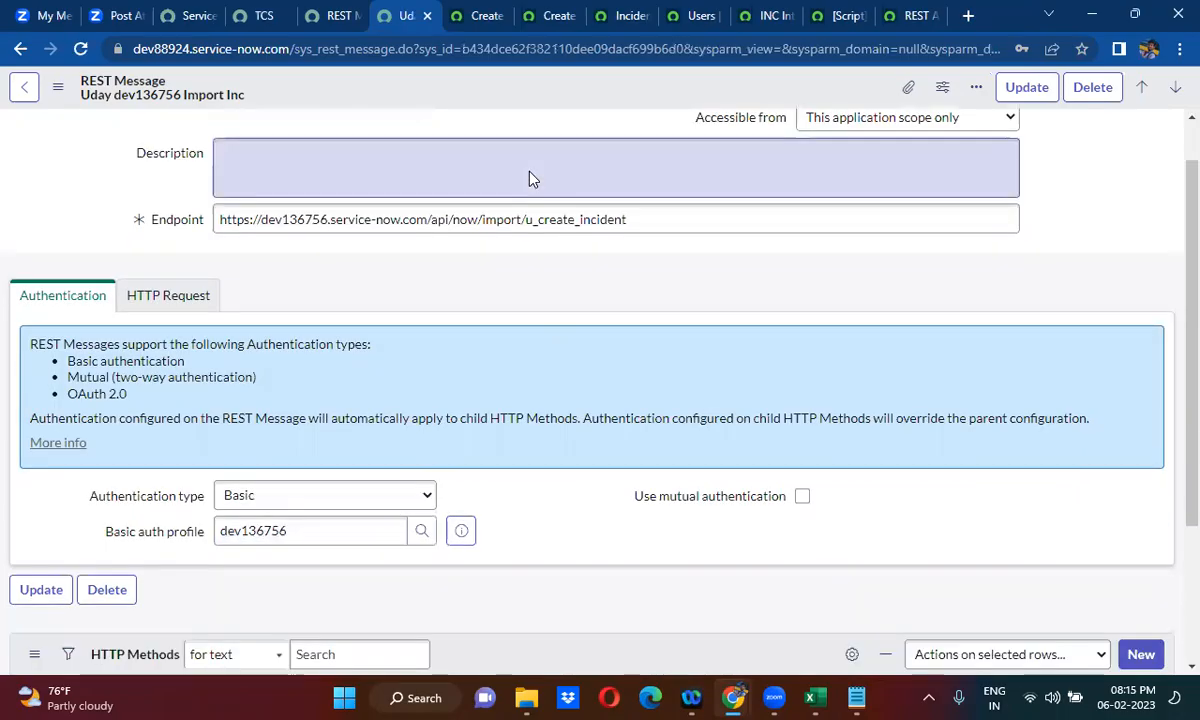
{"action": "scroll", "coordinate": [531, 178], "scroll_direction": "down", "scroll_amount": 3}
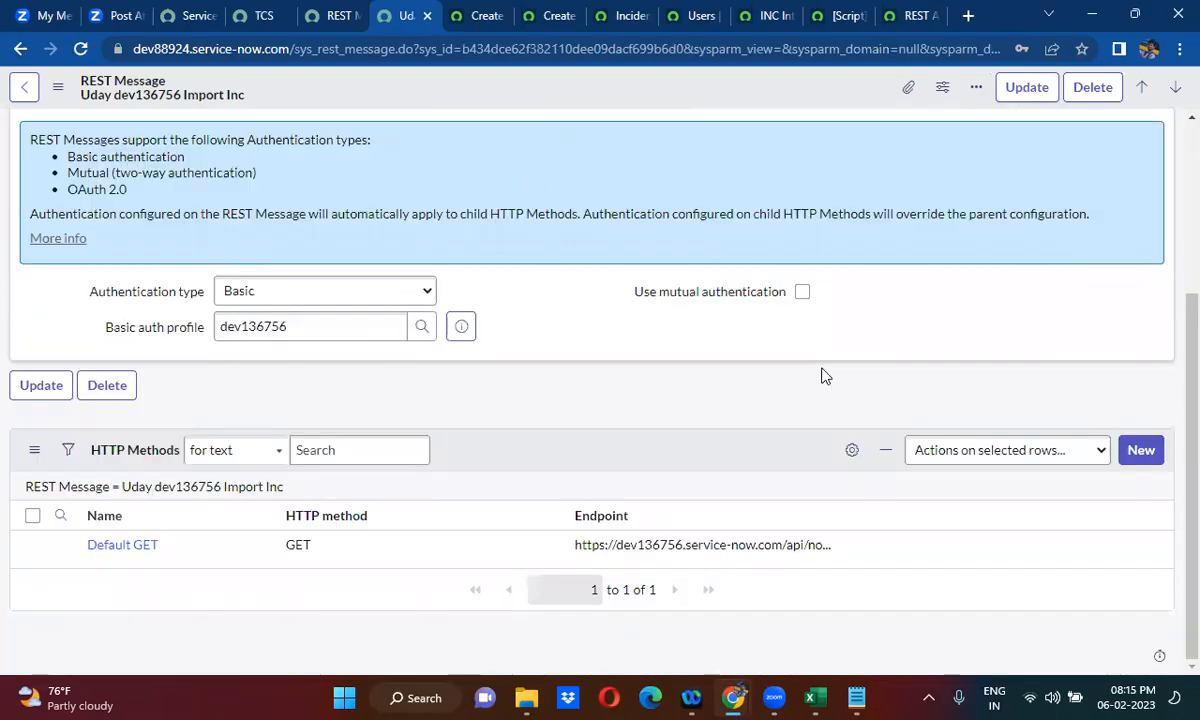
{"action": "left_click", "coordinate": [1143, 450]}
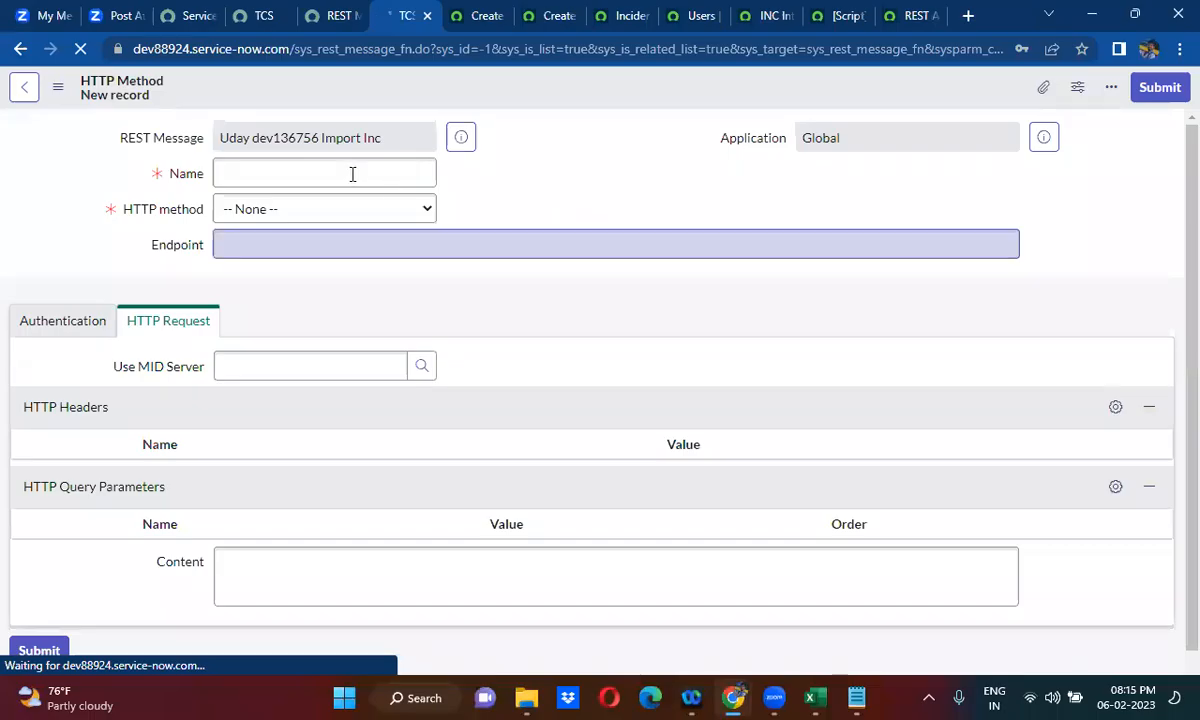
{"action": "type", "text": "create"}
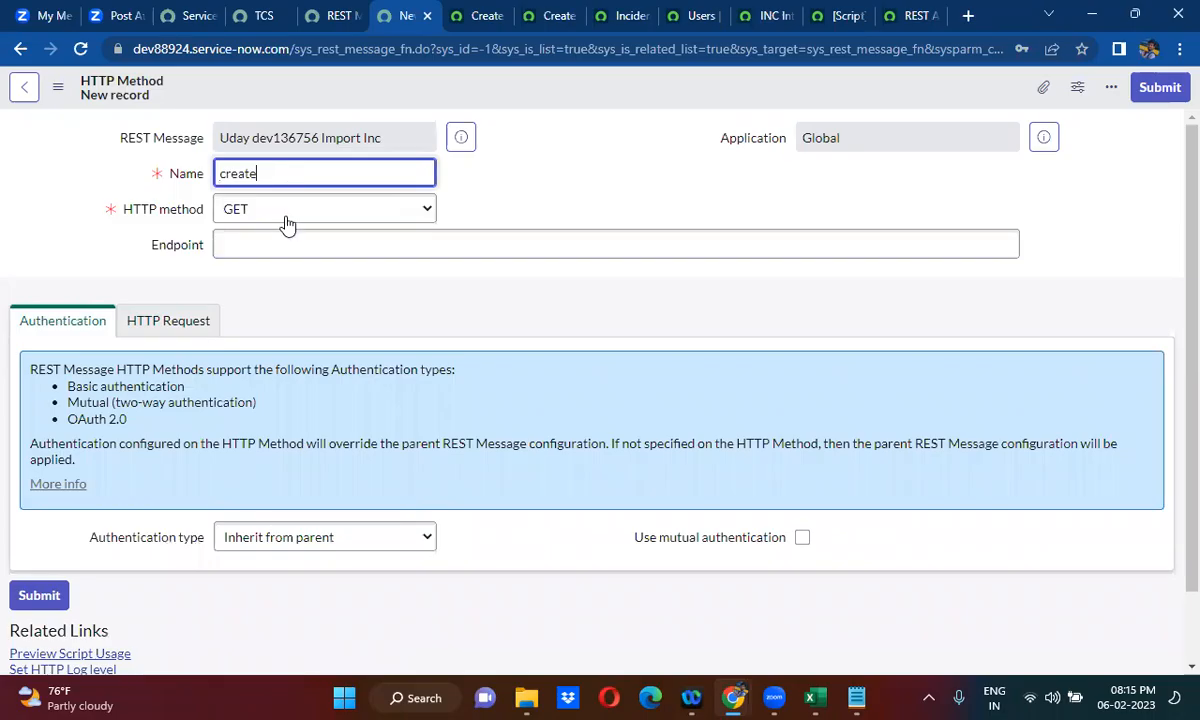
{"action": "left_click", "coordinate": [285, 209]}
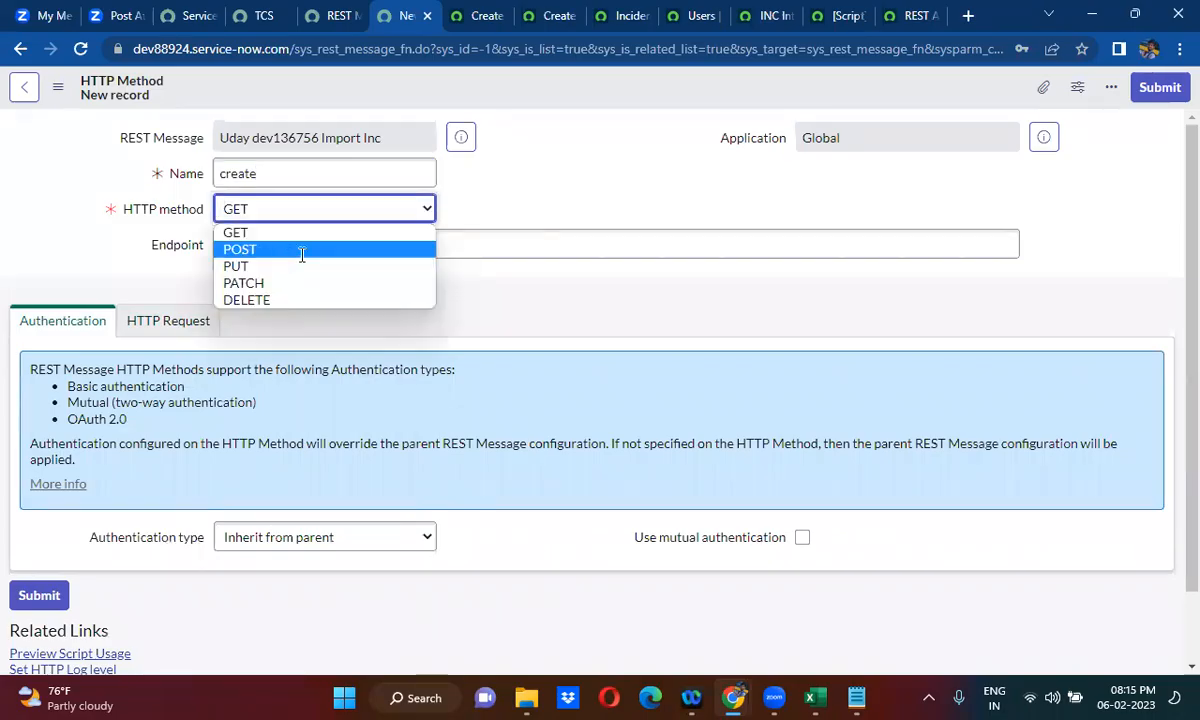
{"action": "left_click", "coordinate": [300, 247]}
{"action": "left_click", "coordinate": [320, 253]}
{"action": "key", "text": "ctrl+v"}
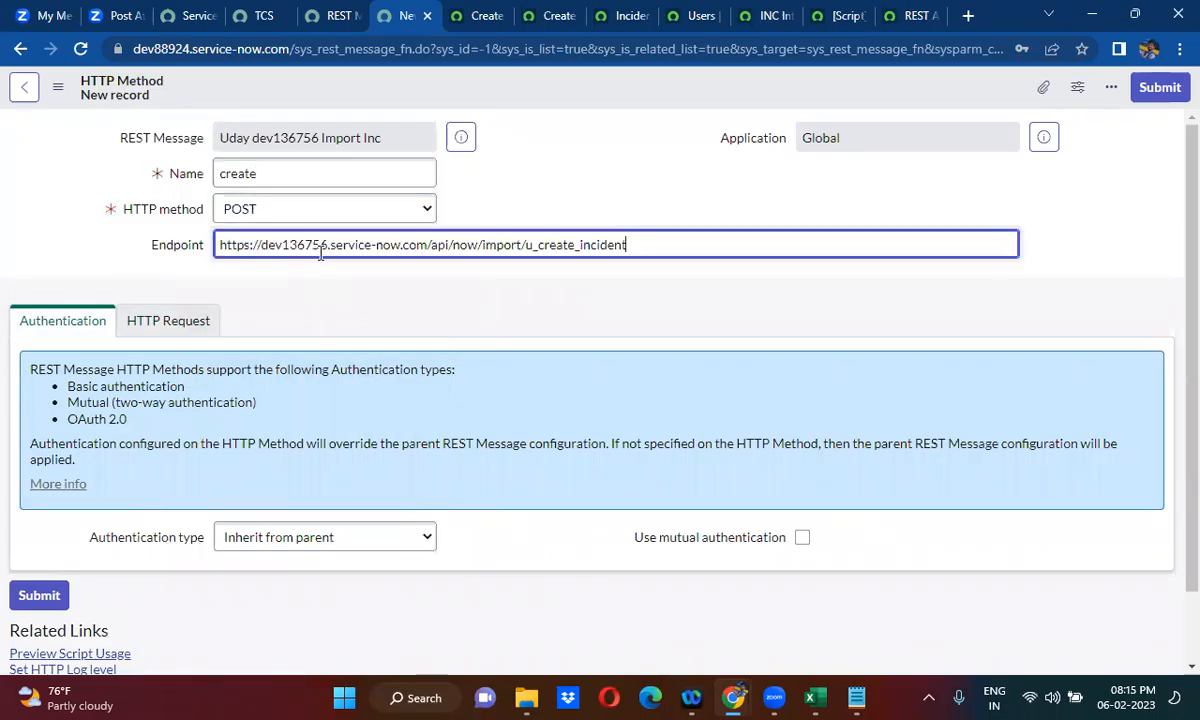
{"action": "left_click", "coordinate": [362, 303]}
- Show the new create method's HTTP Request settings down to its Content field
{"action": "scroll", "coordinate": [360, 294], "scroll_direction": "down", "scroll_amount": 1}
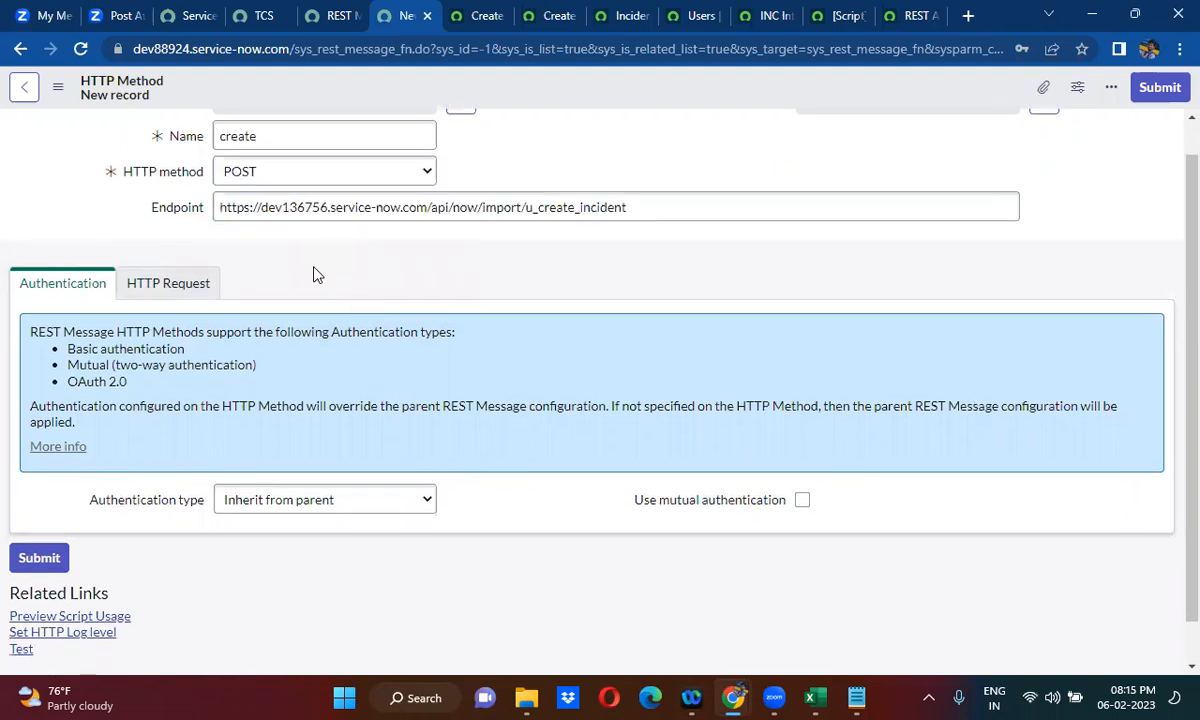
{"action": "scroll", "coordinate": [313, 275], "scroll_direction": "down", "scroll_amount": 1}
{"action": "left_click", "coordinate": [196, 243]}
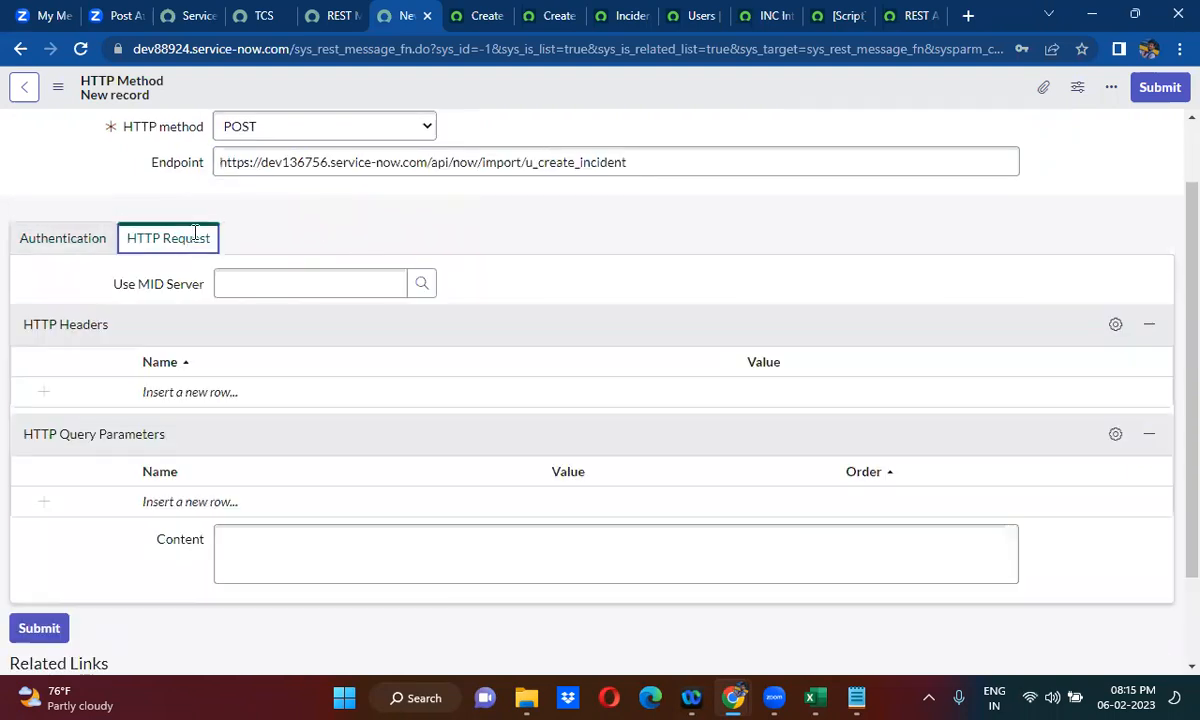
{"action": "scroll", "coordinate": [515, 272], "scroll_direction": "down", "scroll_amount": 3}
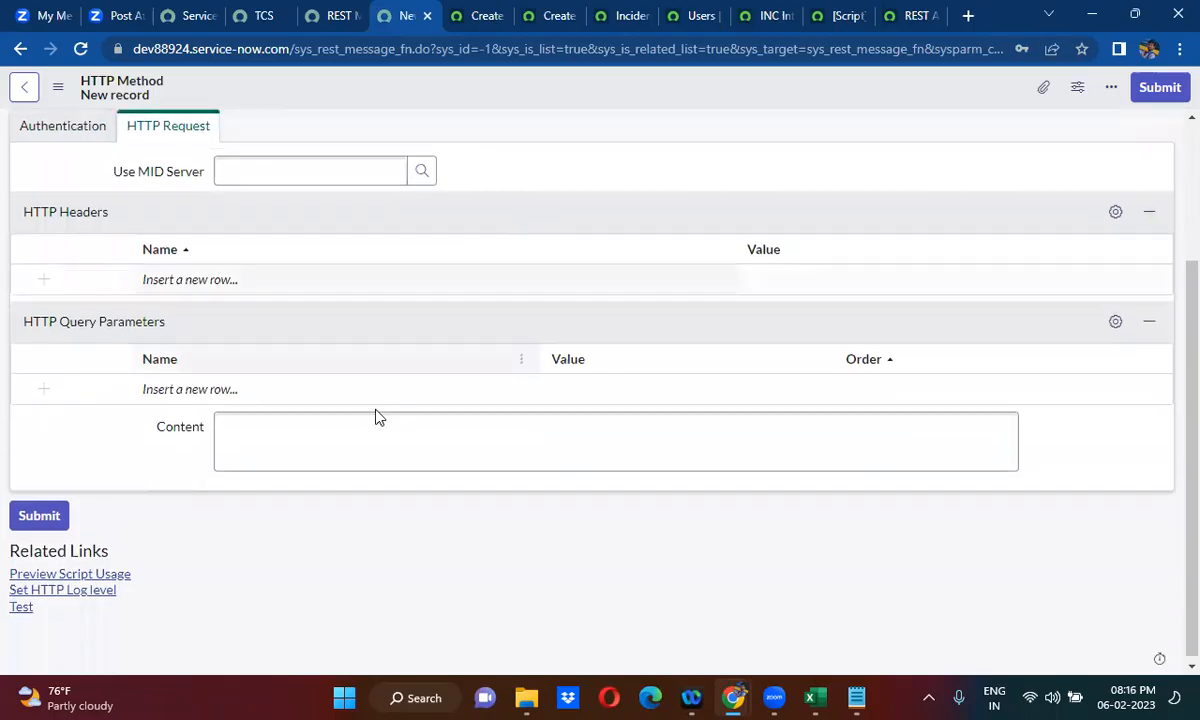
- Copy the JSON request body from the REST API Explorer tab and paste it in Notepad two lines below the endpoint URL
{"action": "left_click", "coordinate": [903, 15]}
{"action": "scroll", "coordinate": [533, 279], "scroll_direction": "up", "scroll_amount": 1}
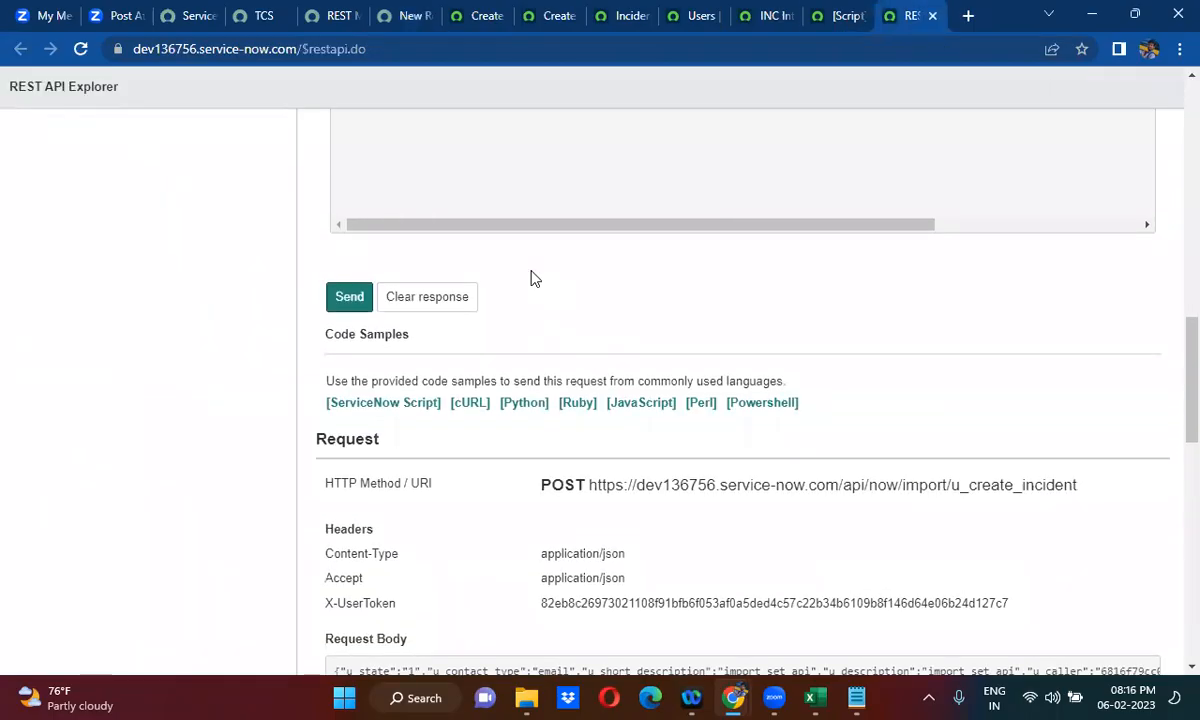
{"action": "scroll", "coordinate": [533, 279], "scroll_direction": "up", "scroll_amount": 4}
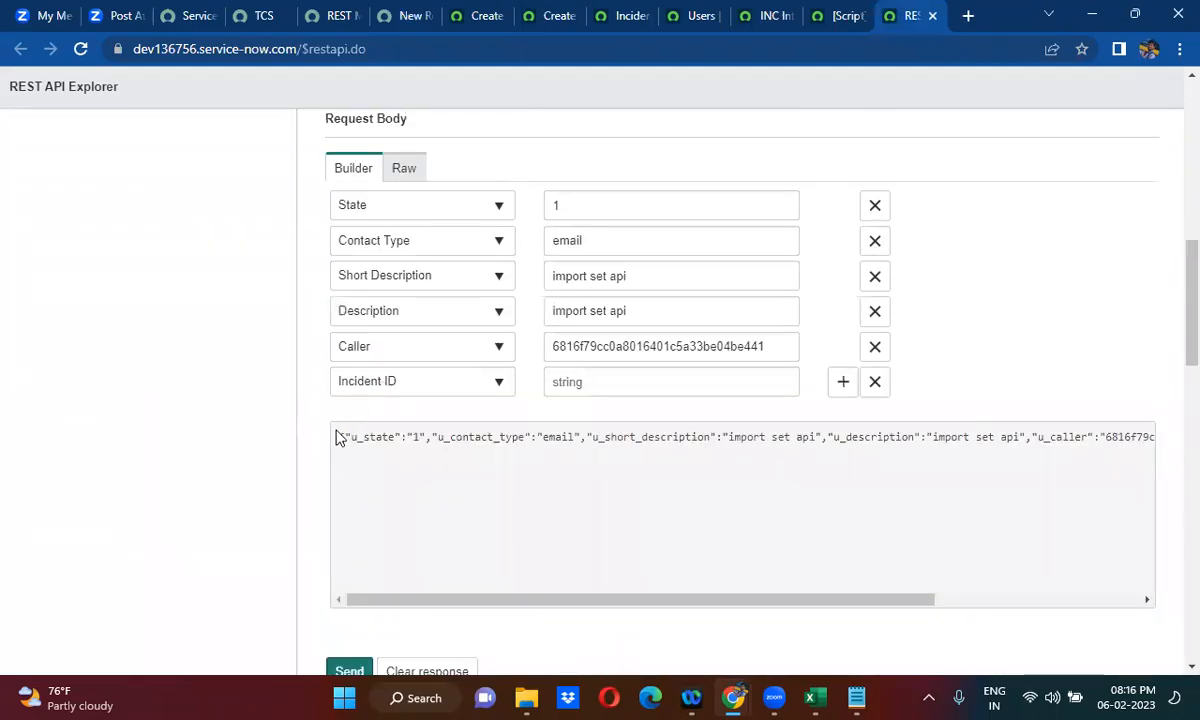
{"action": "left_click_drag", "start_coordinate": [342, 438], "coordinate": [1174, 444]}
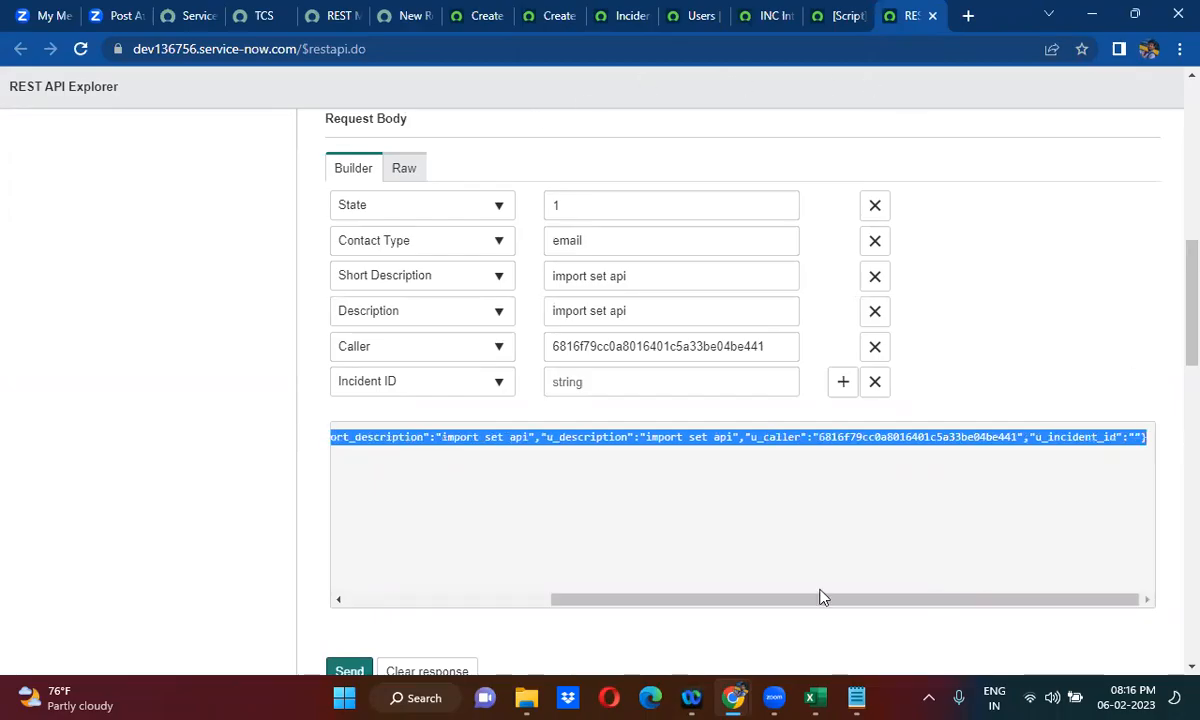
{"action": "left_click", "coordinate": [853, 697]}
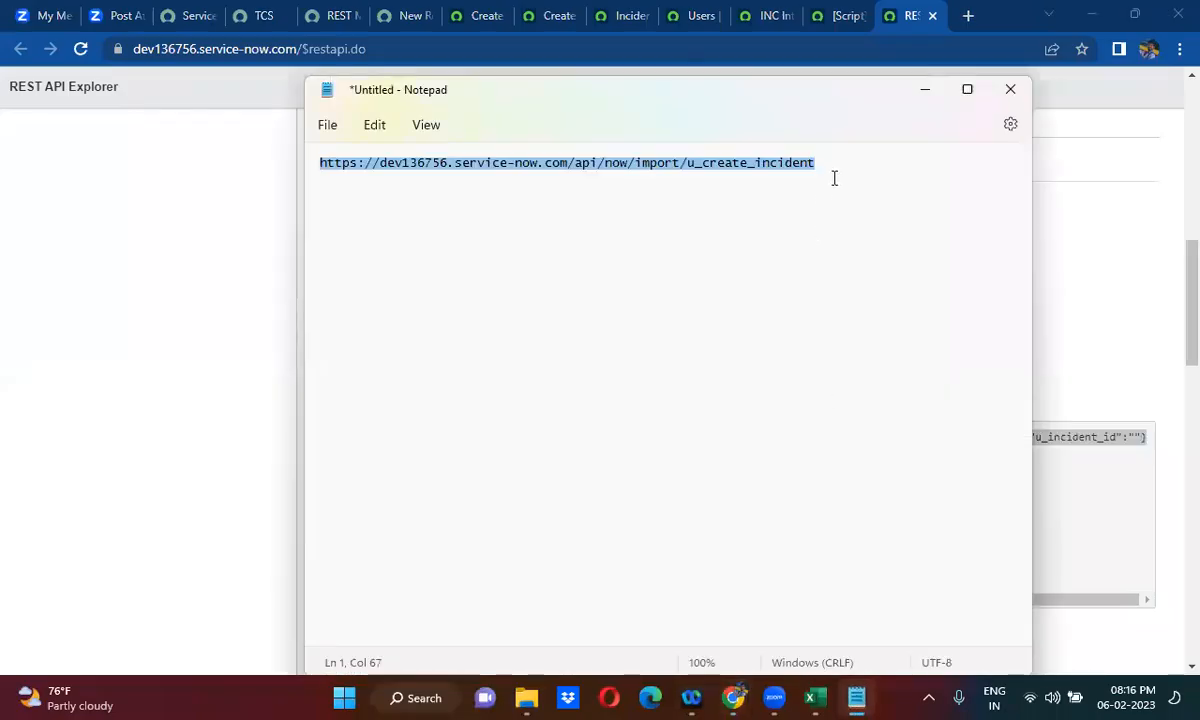
{"action": "left_click", "coordinate": [834, 167]}
{"action": "key", "text": "Return"}
{"action": "key", "text": "Return"}
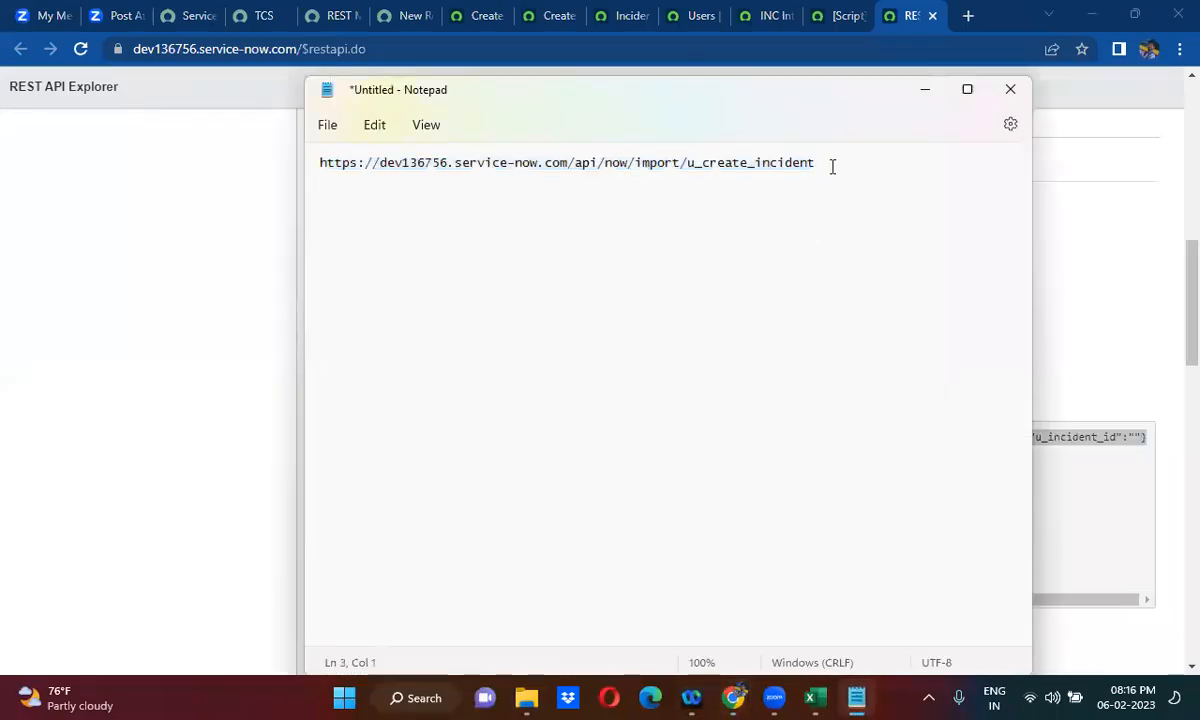
{"action": "key", "text": "ctrl+v"}
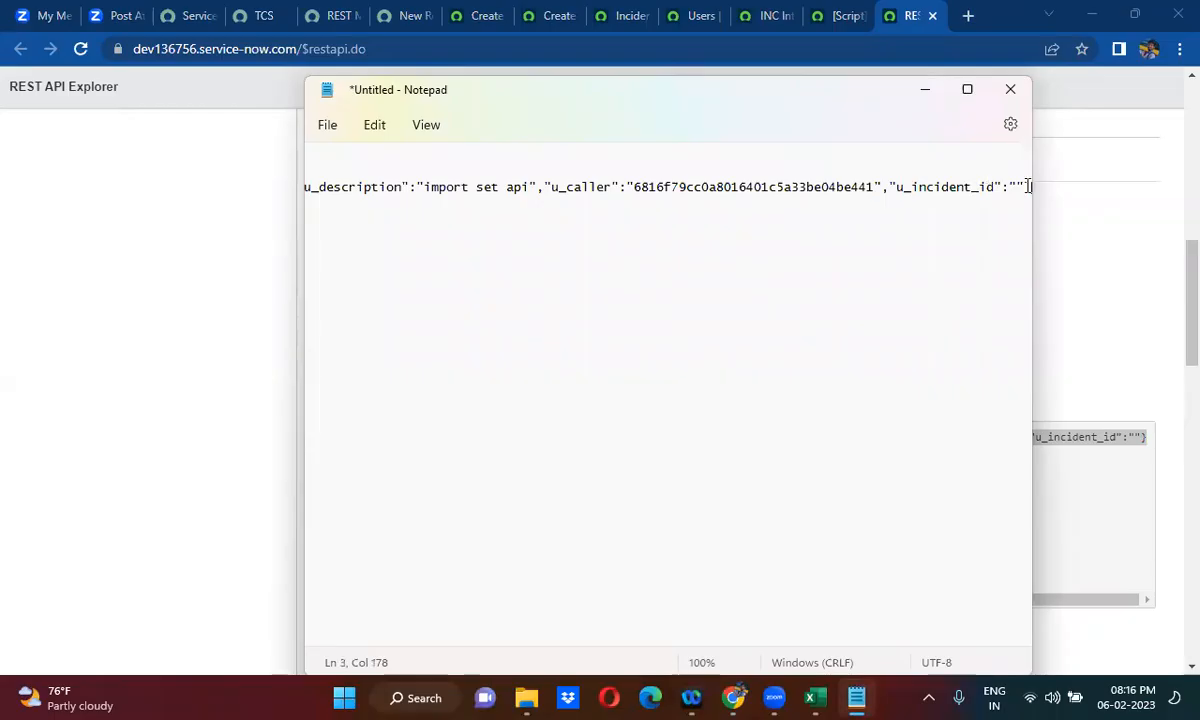
- Break the JSON body in Notepad so that each brace and each field, from u_state to u_incident_id, has its own line
{"action": "key", "text": "Left"}
{"action": "key", "text": "Return"}
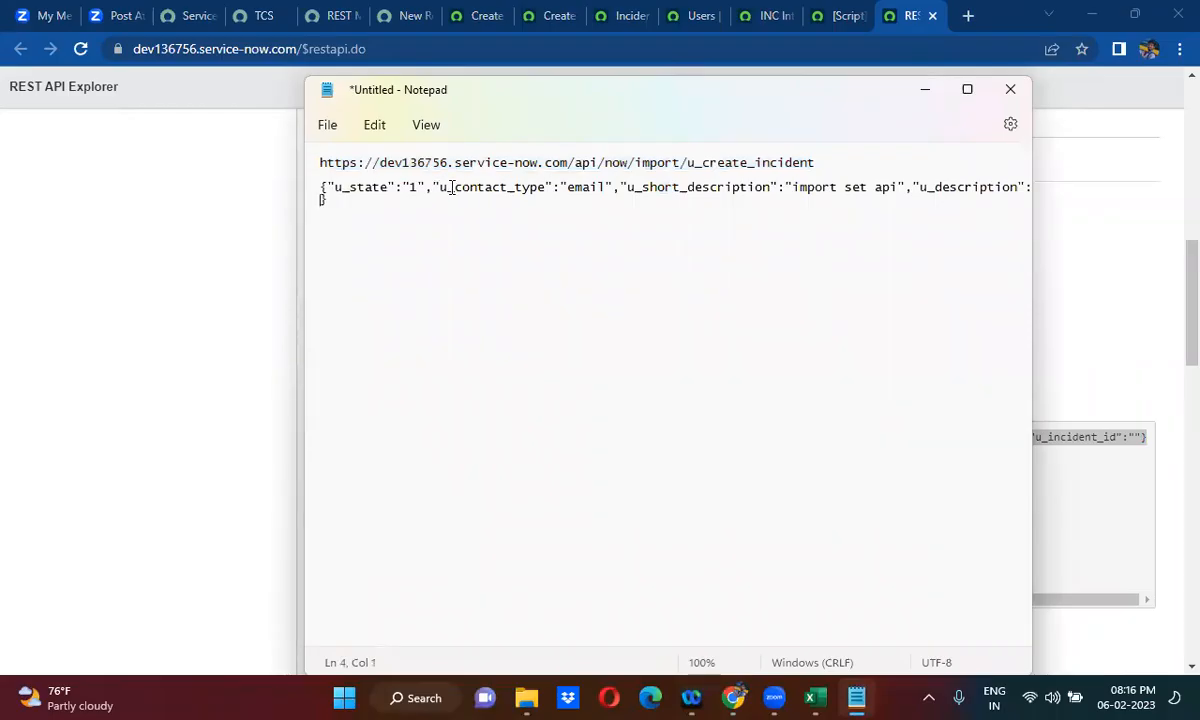
{"action": "key", "text": "Return"}
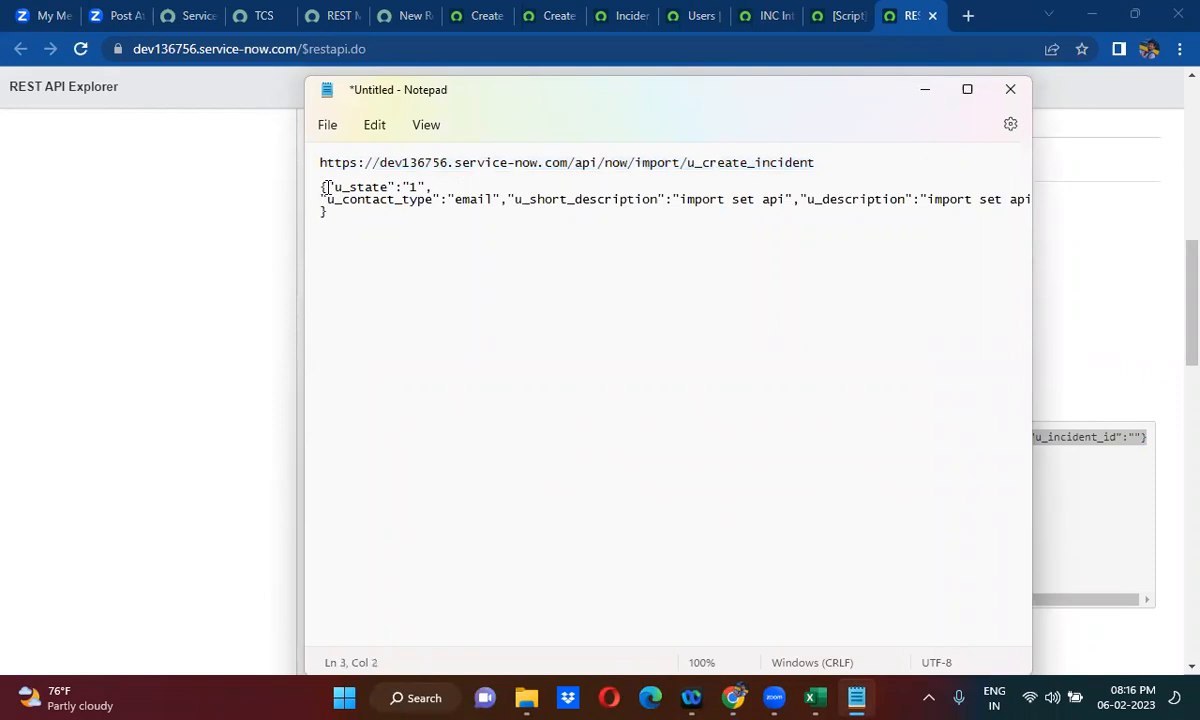
{"action": "key", "text": "Return"}
{"action": "left_click", "coordinate": [507, 211]}
{"action": "key", "text": "Return"}
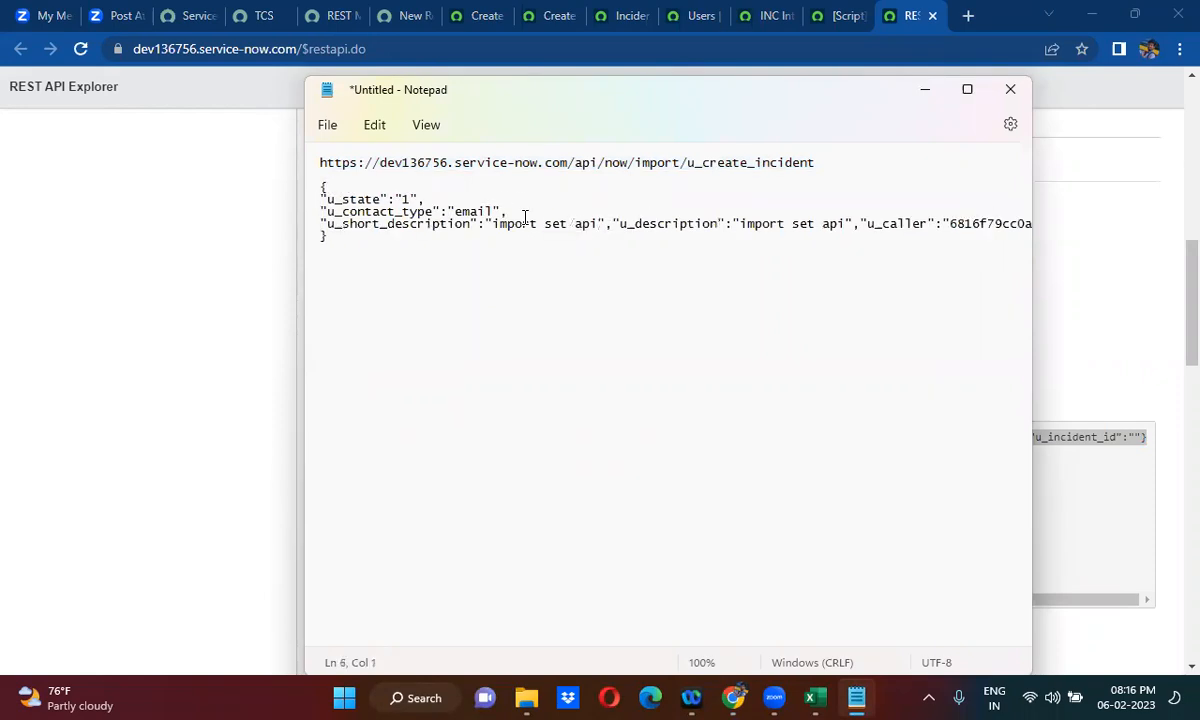
{"action": "left_click", "coordinate": [610, 224]}
{"action": "key", "text": "Return"}
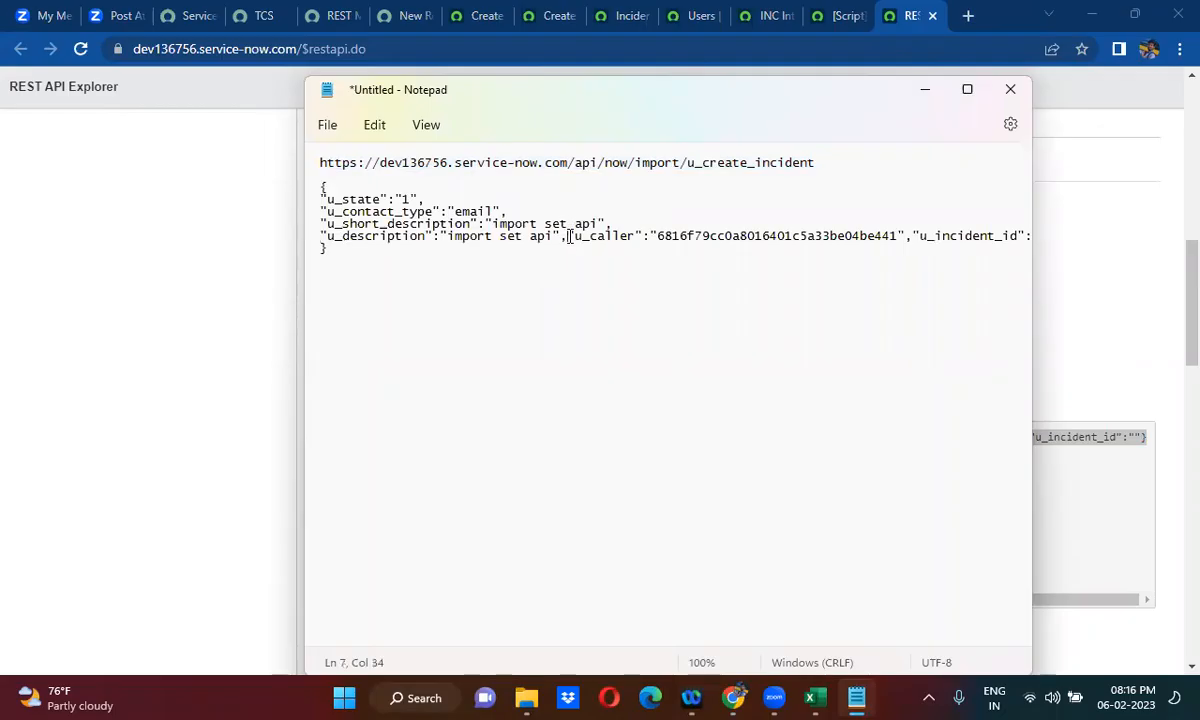
{"action": "key", "text": "Return"}
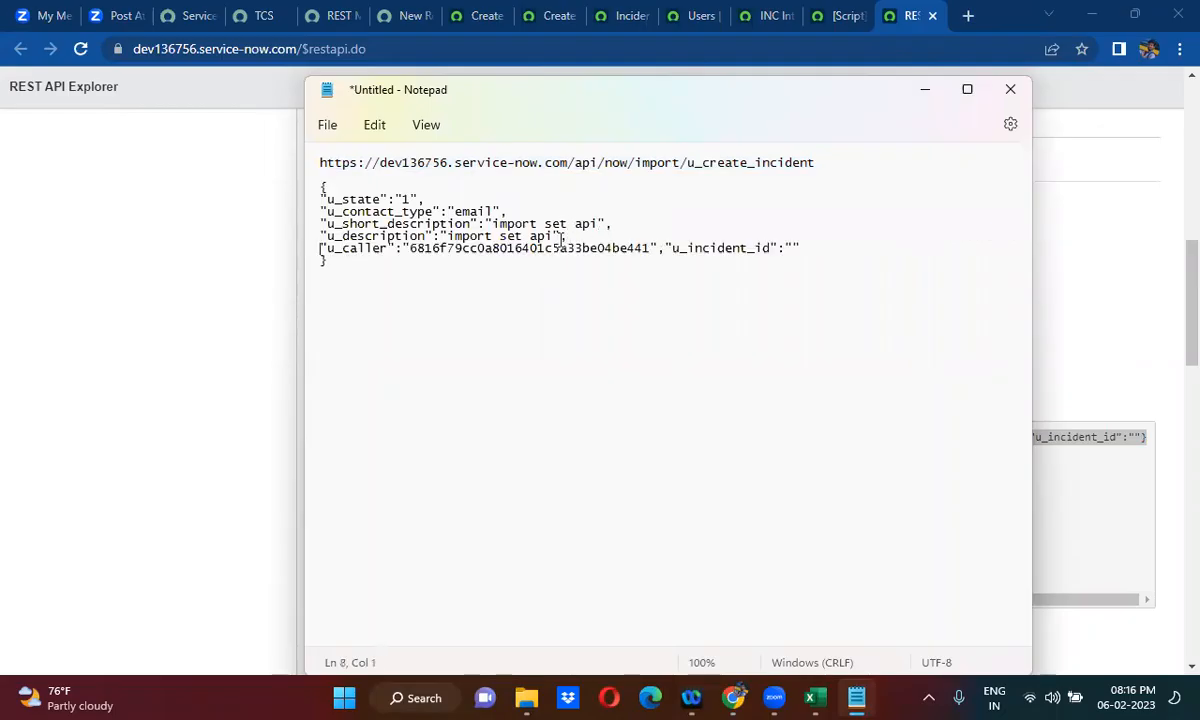
{"action": "left_click", "coordinate": [667, 246]}
{"action": "key", "text": "Return"}
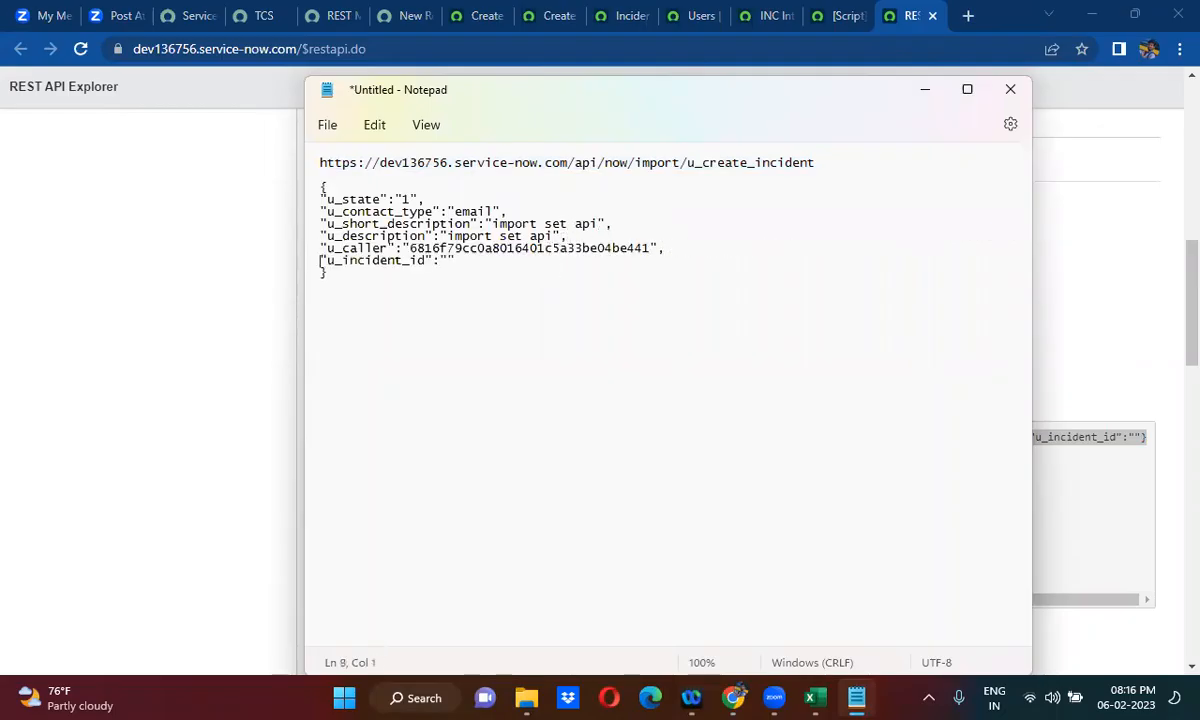
- Copy the reformatted JSON body from Notepad and paste it into the Content field of the new HTTP method in Chrome
{"action": "left_click", "coordinate": [356, 275]}
{"action": "left_click_drag", "start_coordinate": [330, 274], "coordinate": [309, 190]}
{"action": "key", "text": "ctrl+c"}
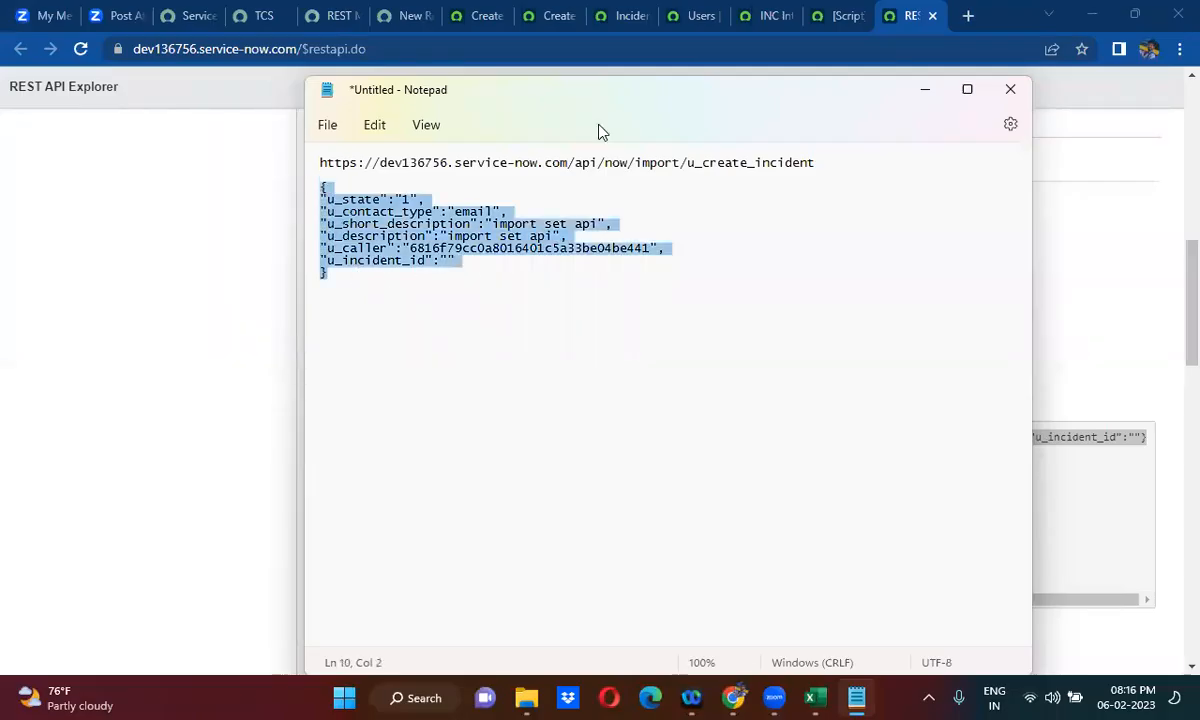
{"action": "left_click", "coordinate": [926, 95]}
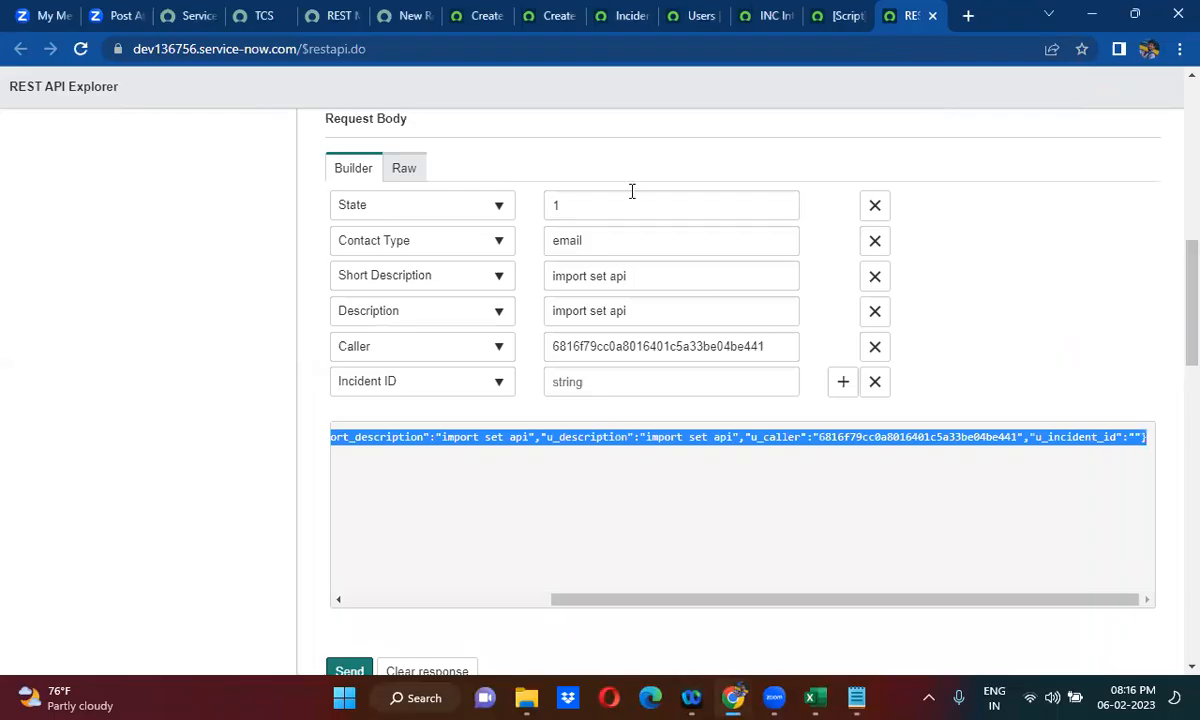
{"action": "left_click", "coordinate": [413, 17]}
{"action": "left_click", "coordinate": [257, 437]}
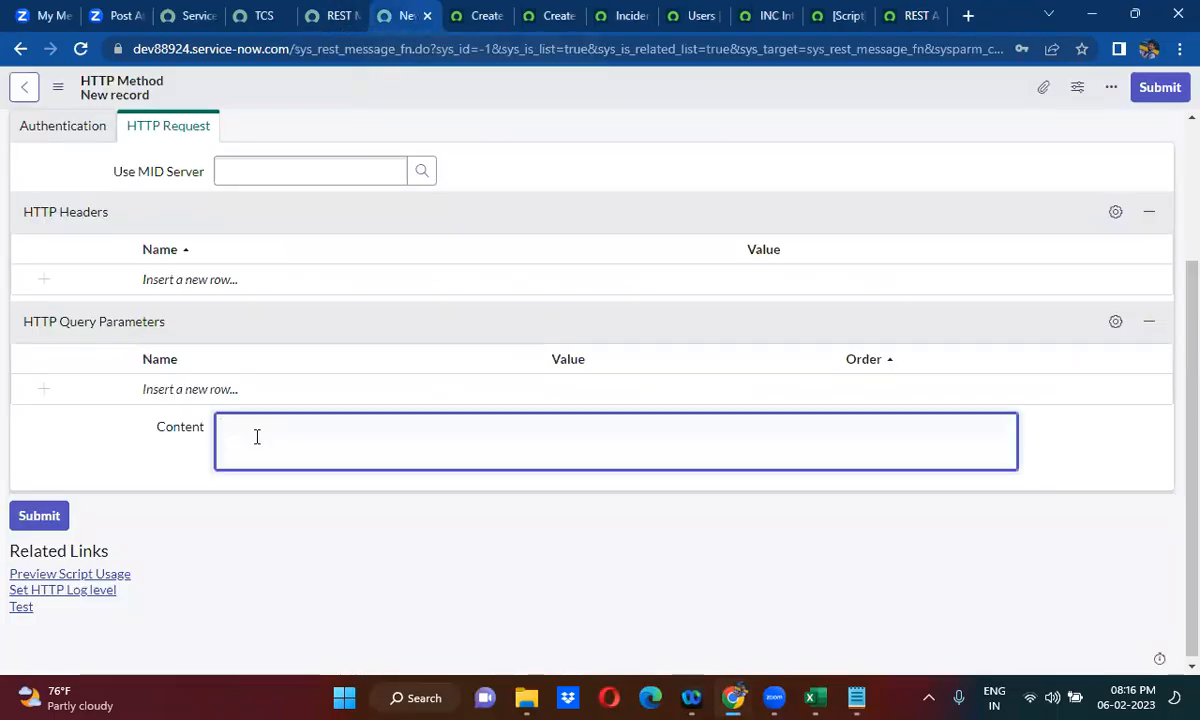
{"action": "key", "text": "ctrl+v"}
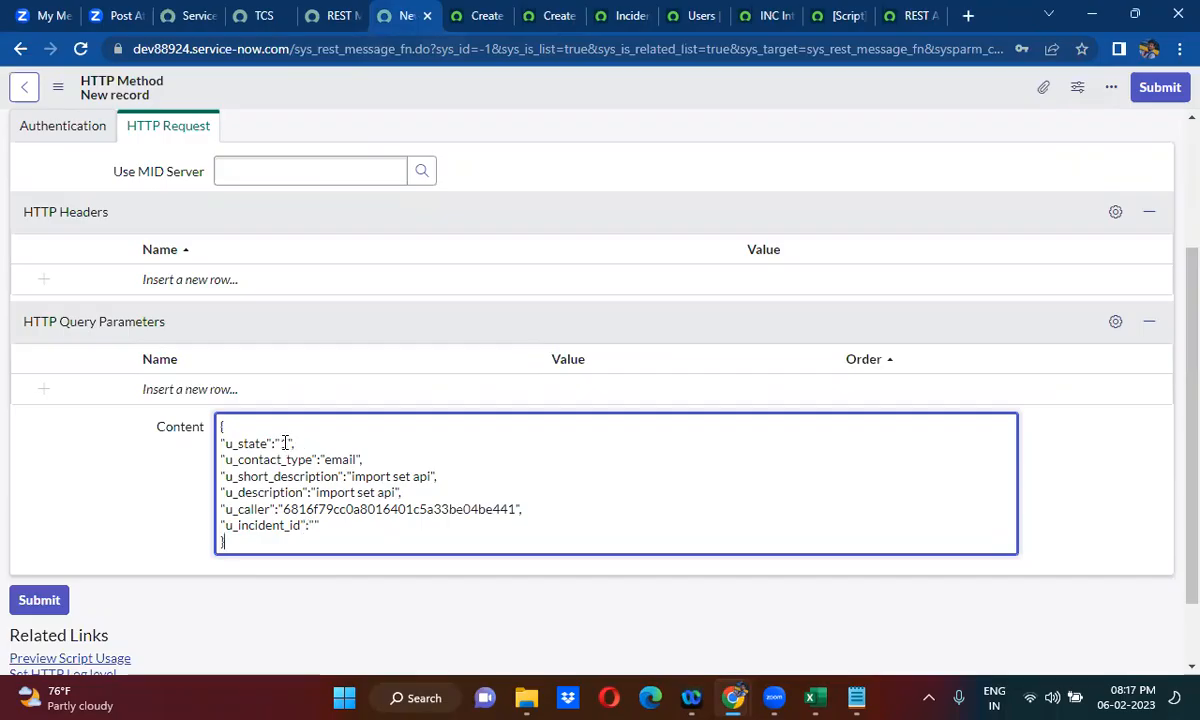
- Replace the u_state value in the Content body with the variable ${ustate}
{"action": "type", "text": "1"}
{"action": "type", "text": "$"}
{"action": "type", "text": "{}"}
{"action": "type", "text": "uSt"}
{"action": "key", "text": "BackSpace"}
{"action": "key", "text": "BackSpace"}
{"action": "type", "text": "state"}
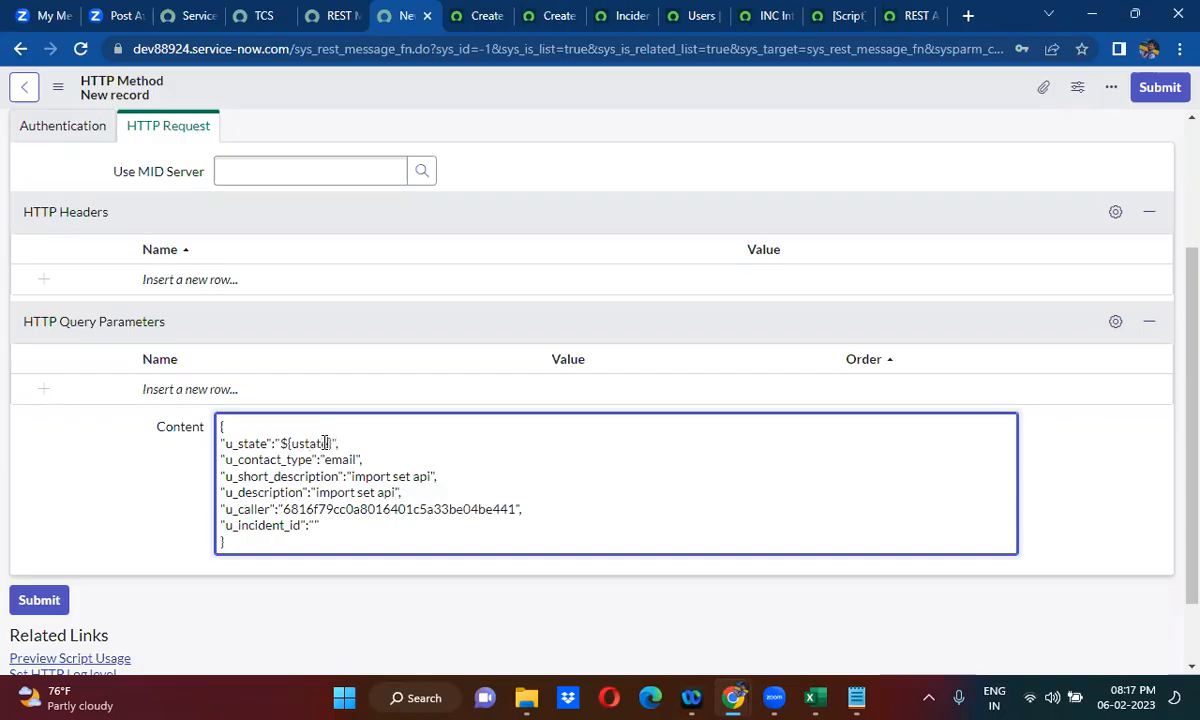
- Replace the u_contact_type value in the Content body with ${uctype} and the u_short_description value with ${usd}
{"action": "double_click", "coordinate": [339, 460]}
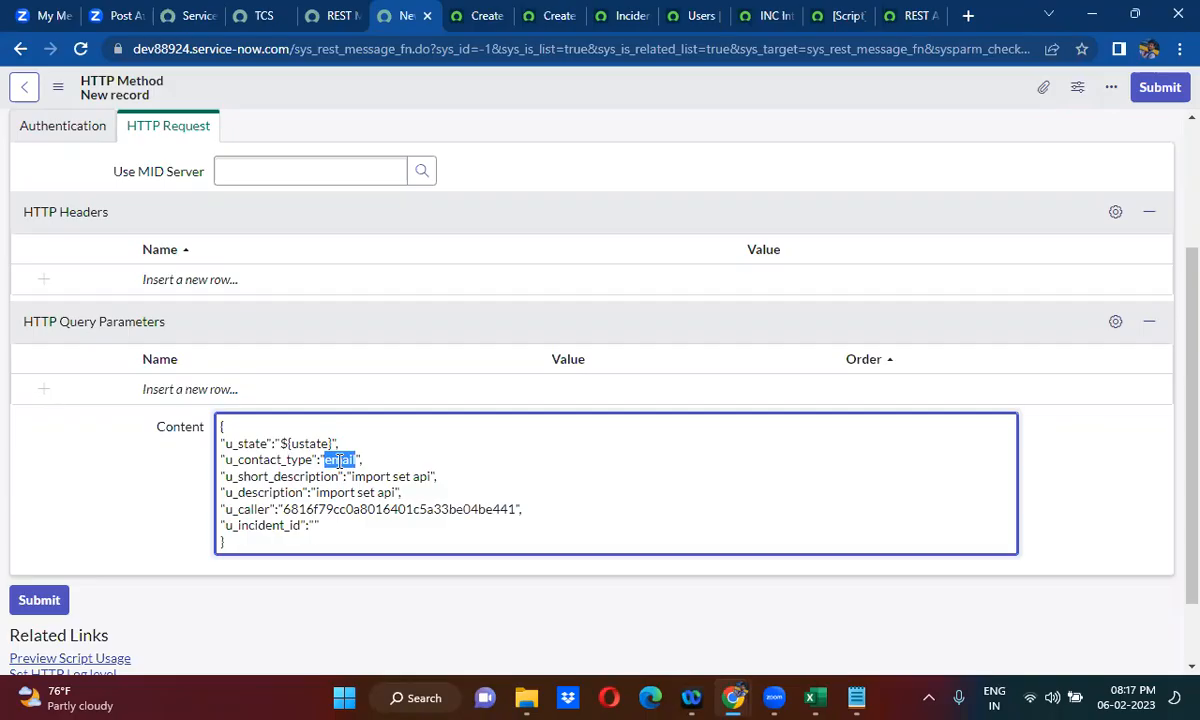
{"action": "type", "text": "${uctype"}
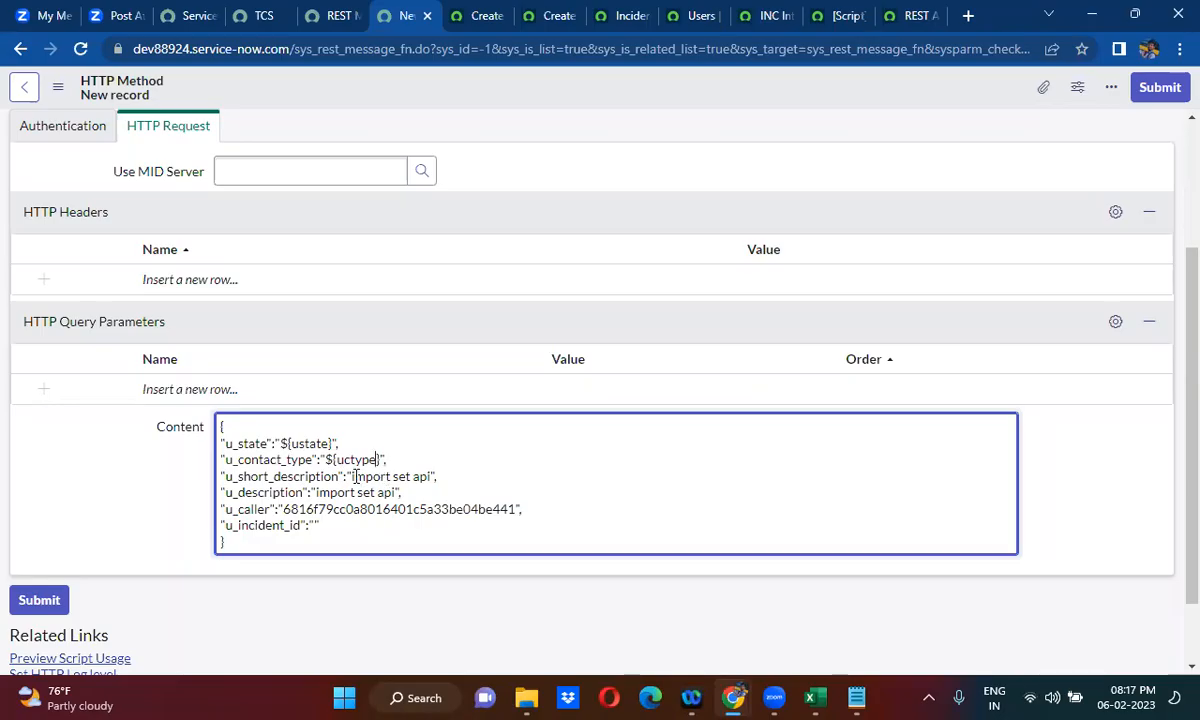
{"action": "left_click_drag", "start_coordinate": [352, 477], "coordinate": [432, 477]}
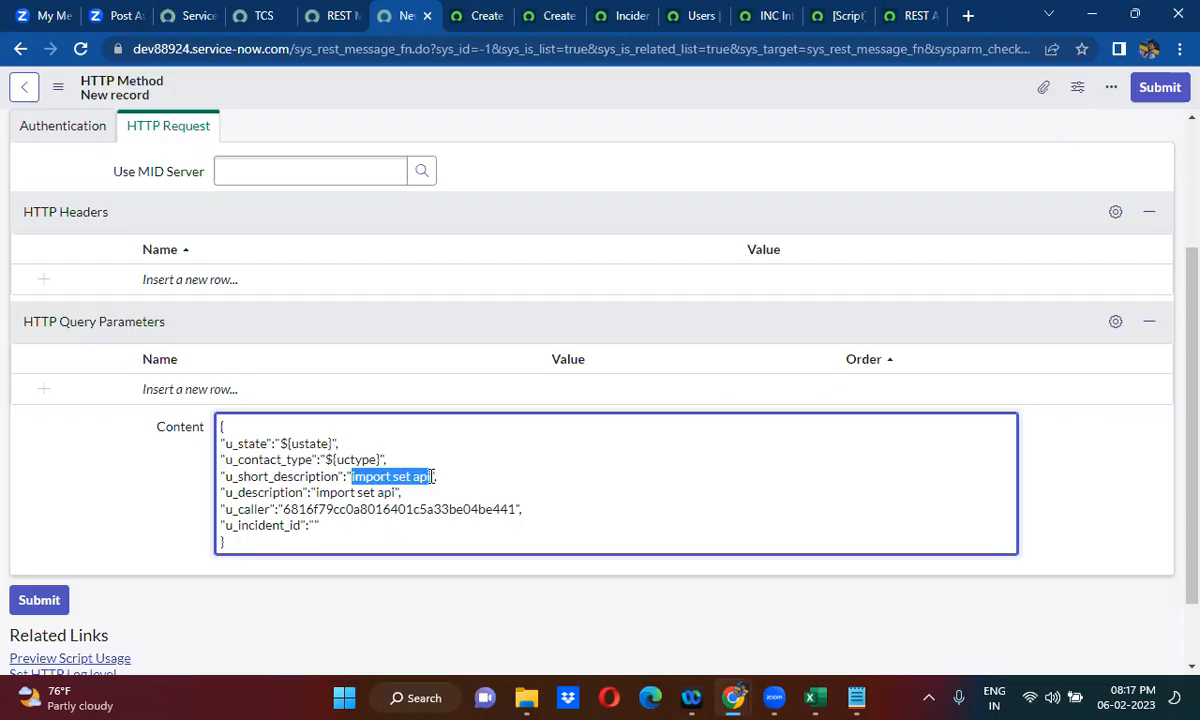
{"action": "type", "text": "${}"}
{"action": "key", "text": "Left"}
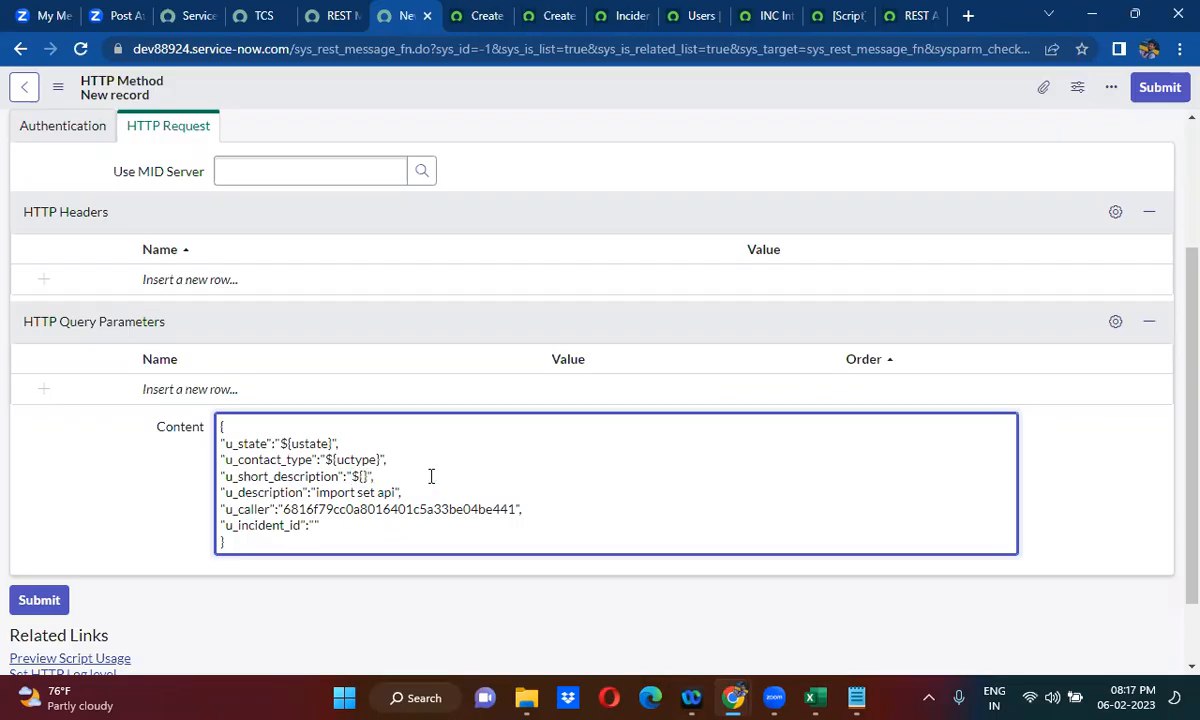
{"action": "type", "text": "usd"}
- Copy the ${usd} placeholder over the u_description value and rename its variable so it reads ${udesc}
{"action": "left_click_drag", "start_coordinate": [351, 477], "coordinate": [389, 477]}
{"action": "key", "text": "ctrl+c"}
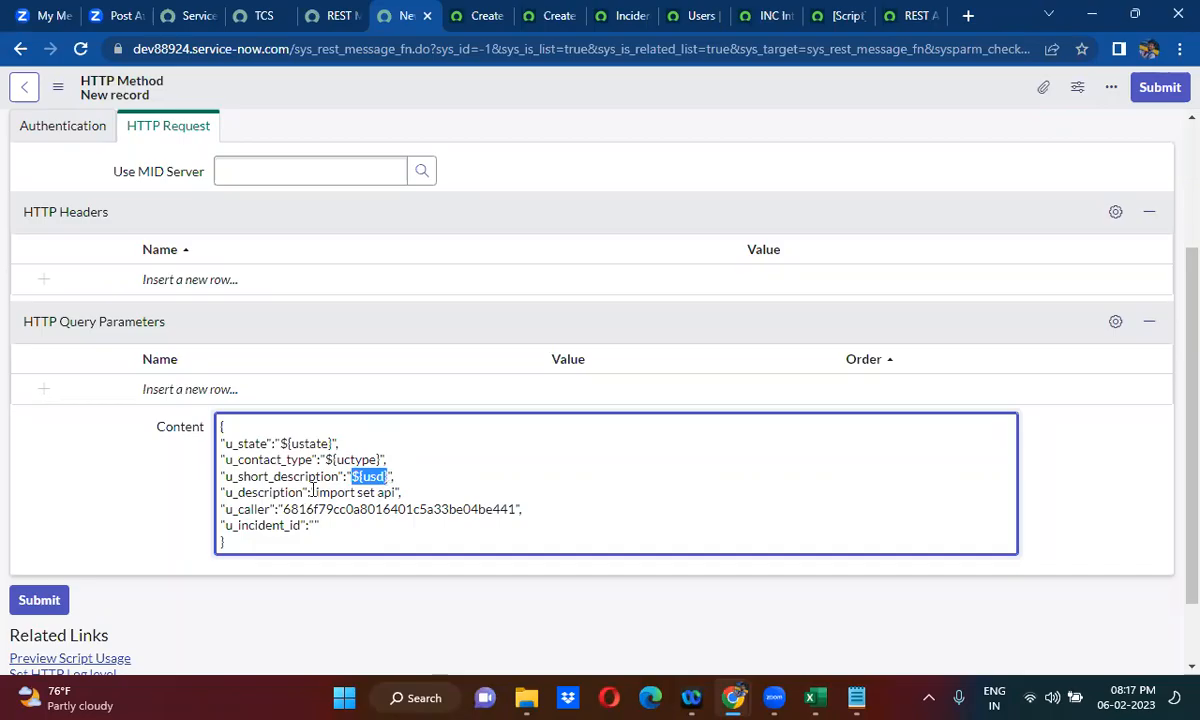
{"action": "left_click_drag", "start_coordinate": [316, 492], "coordinate": [403, 492]}
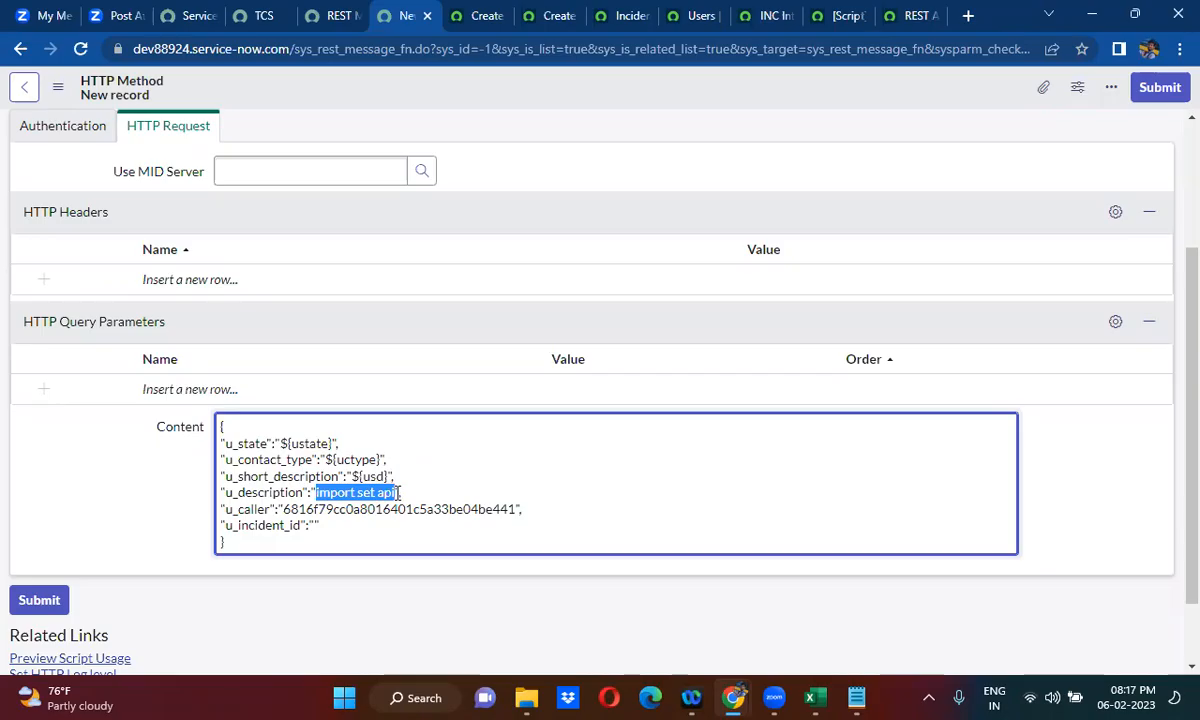
{"action": "key", "text": "ctrl+v"}
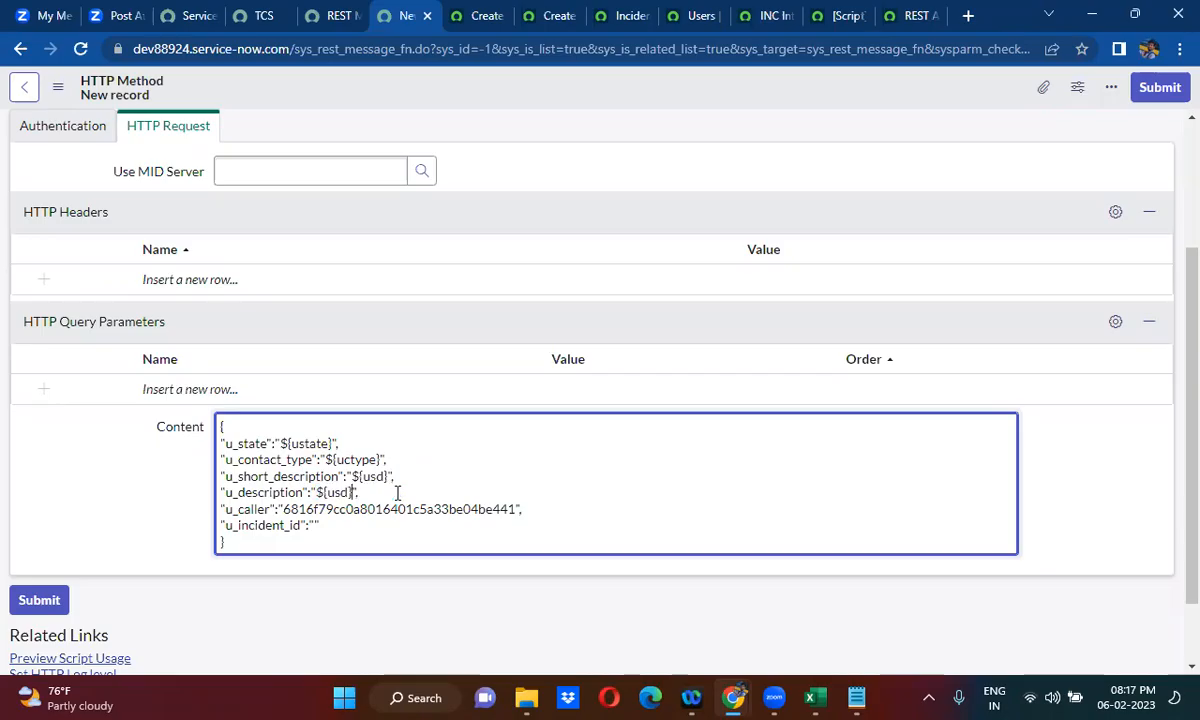
{"action": "double_click", "coordinate": [343, 493]}
{"action": "type", "text": "udes"}
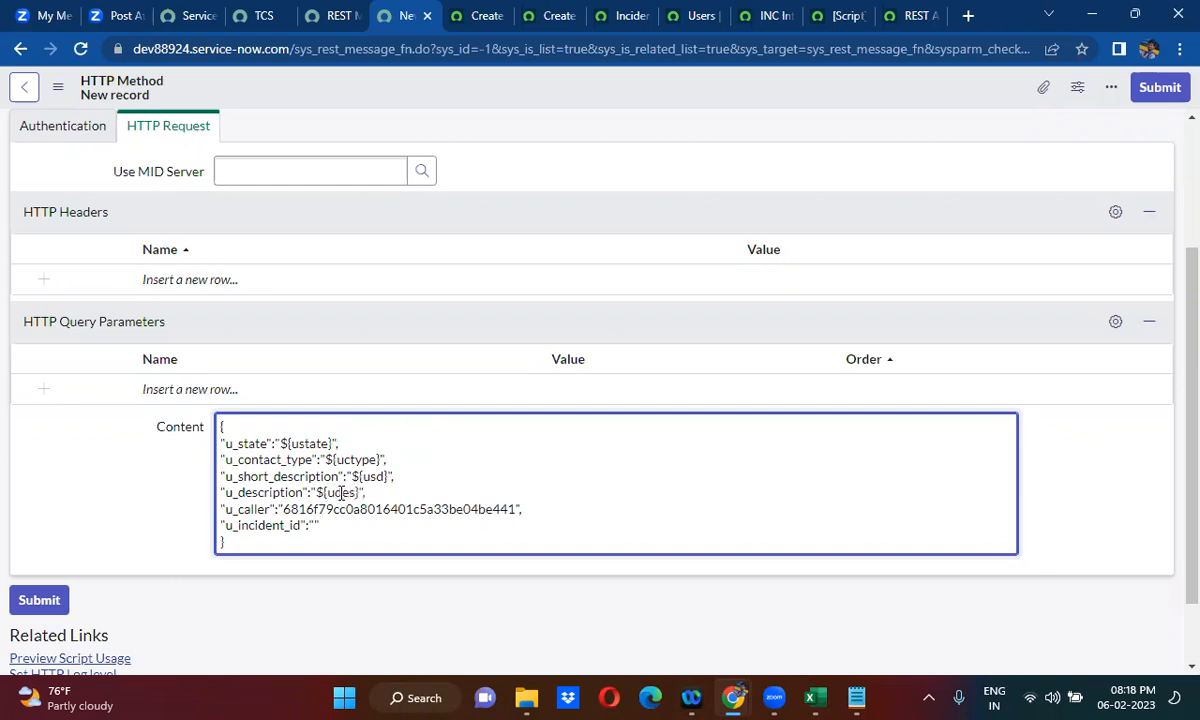
{"action": "type", "text": "c"}
- Set the u_caller value in the Content body to ${ucaller} and the u_incident_id value to ${uid}
{"action": "left_click_drag", "start_coordinate": [283, 509], "coordinate": [516, 509]}
{"action": "key", "text": "ctrl+v"}
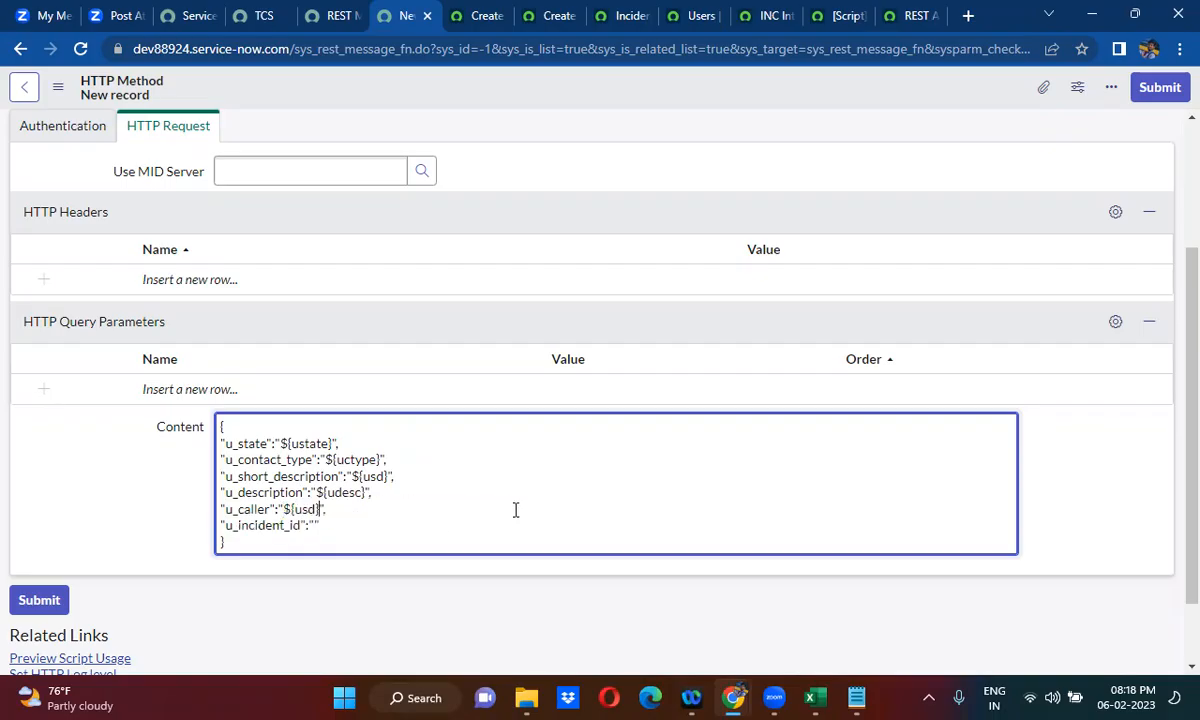
{"action": "double_click", "coordinate": [303, 510]}
{"action": "type", "text": "ucaller"}
{"action": "left_click", "coordinate": [314, 527]}
{"action": "type", "text": "${uid"}
- Save the create method and auto-generate its variable substitutions from the Content body
{"action": "right_click", "coordinate": [578, 77]}
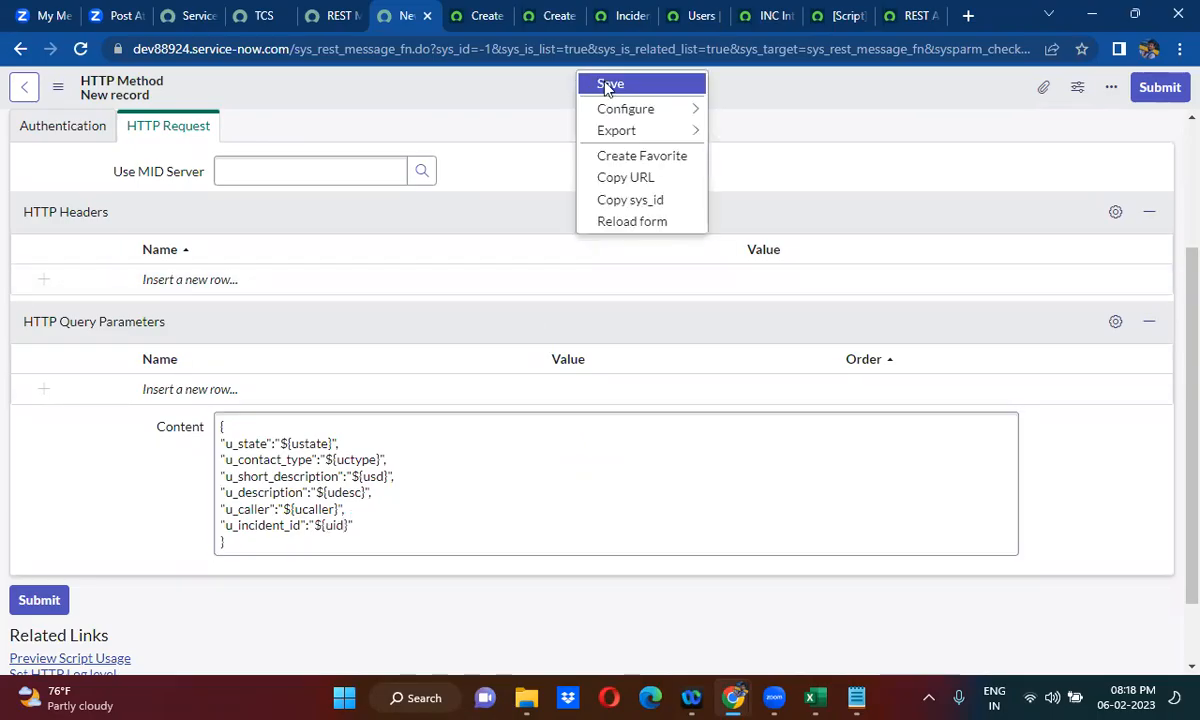
{"action": "left_click", "coordinate": [609, 85]}
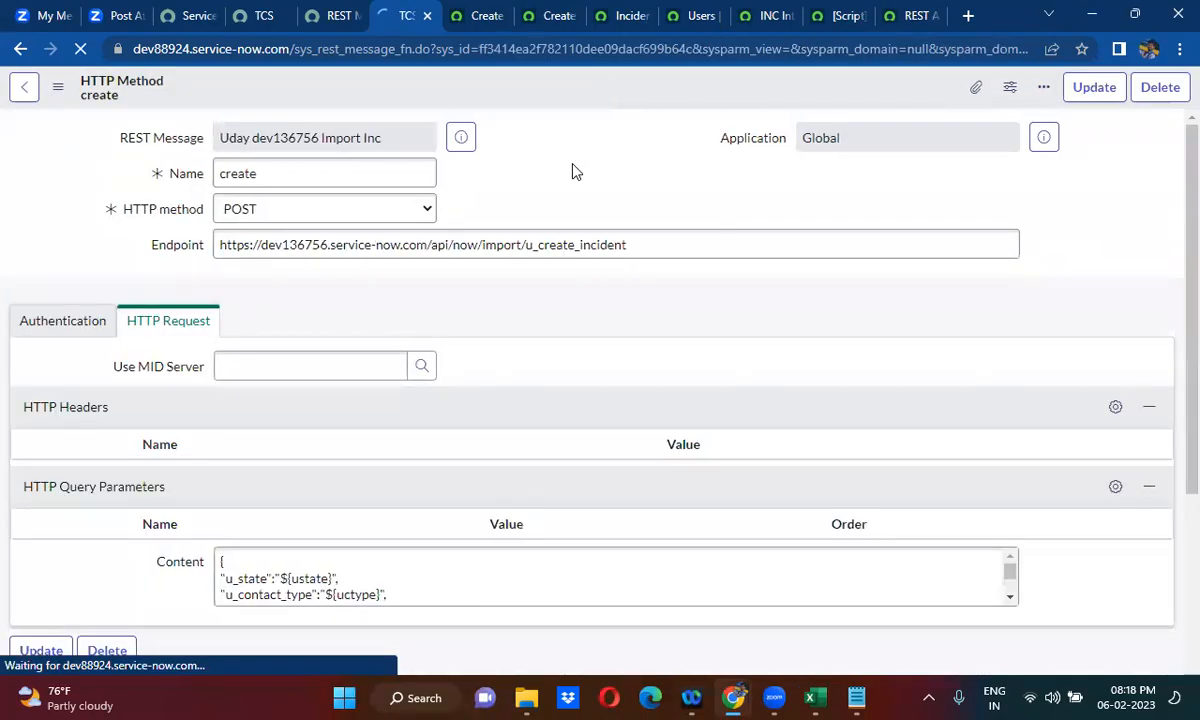
{"action": "scroll", "coordinate": [575, 172], "scroll_direction": "down", "scroll_amount": 5}
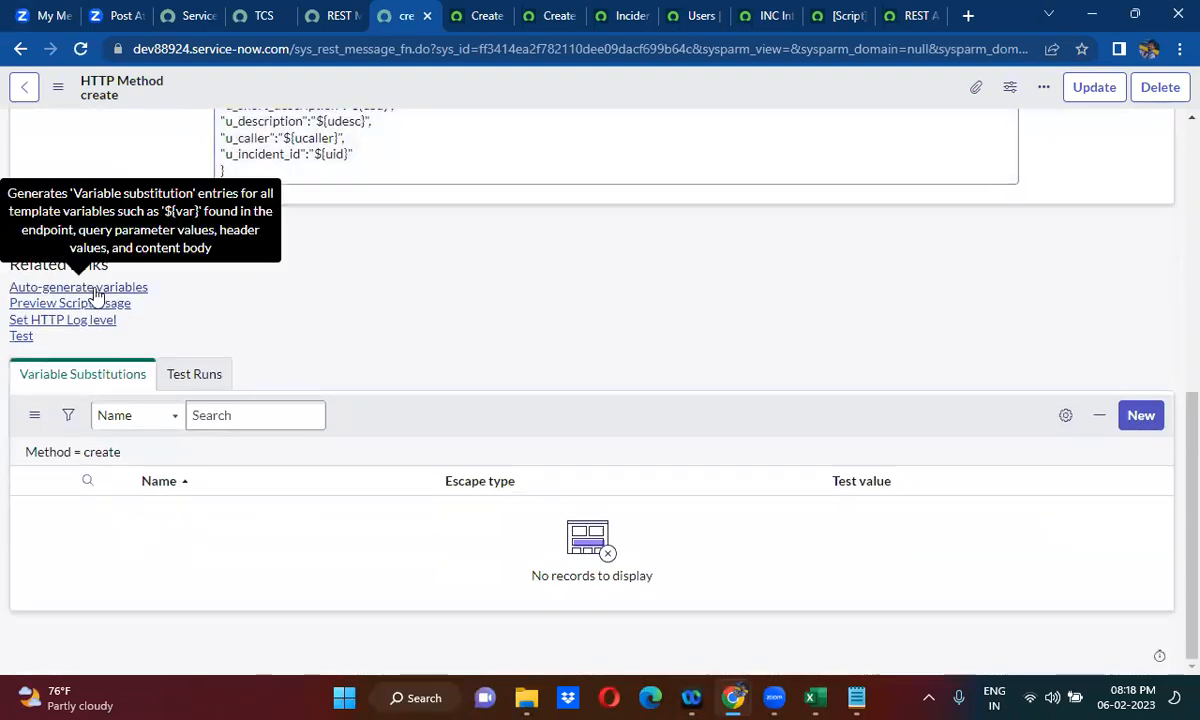
{"action": "left_click", "coordinate": [96, 290]}
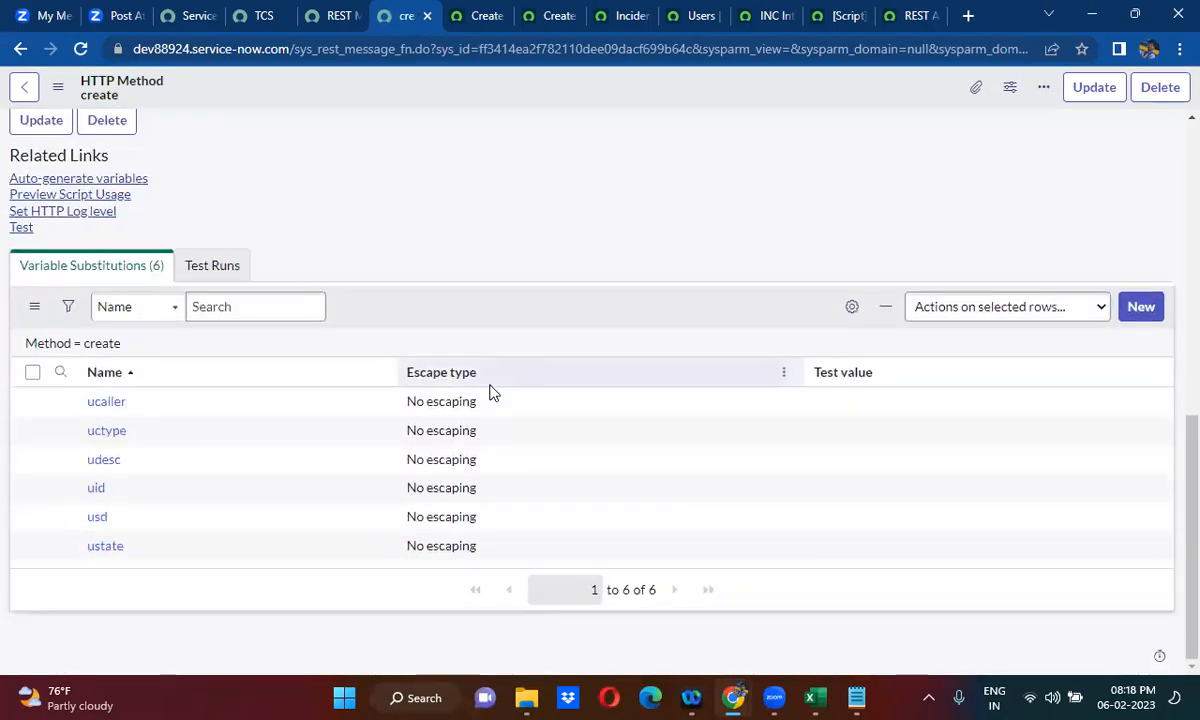
- Set the test value of the ucaller variable to test and of uctype to email
{"action": "left_click", "coordinate": [858, 416]}
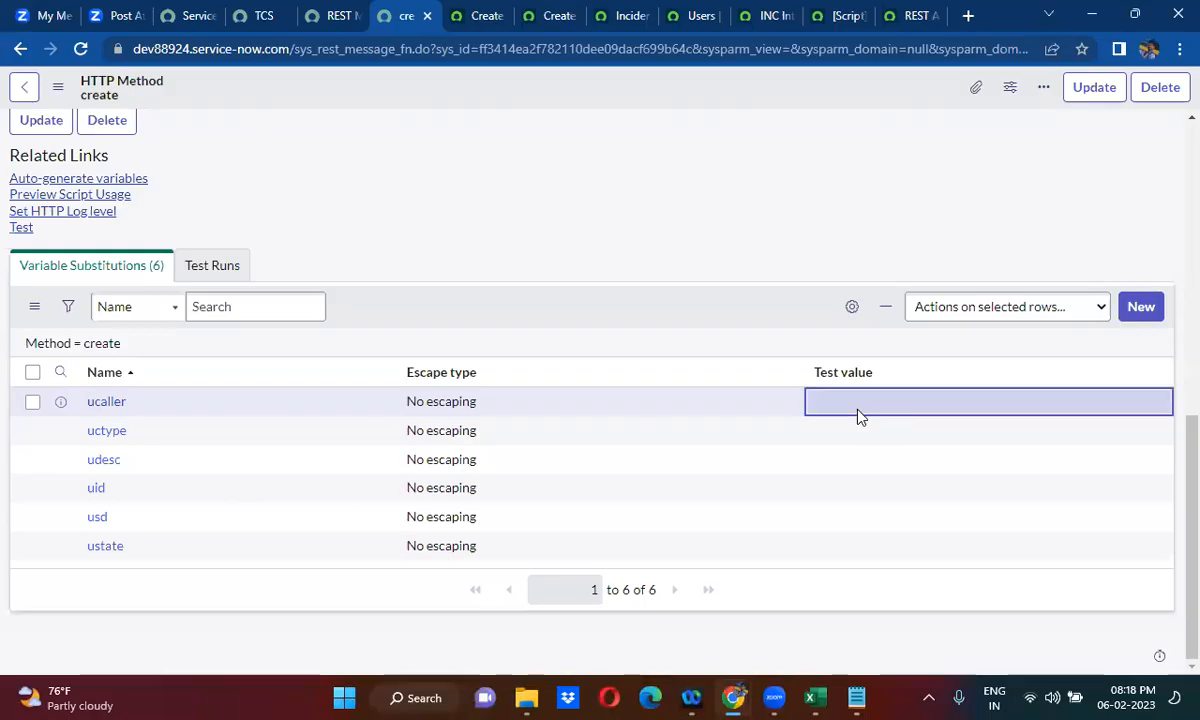
{"action": "left_click", "coordinate": [858, 416]}
{"action": "type", "text": "test"}
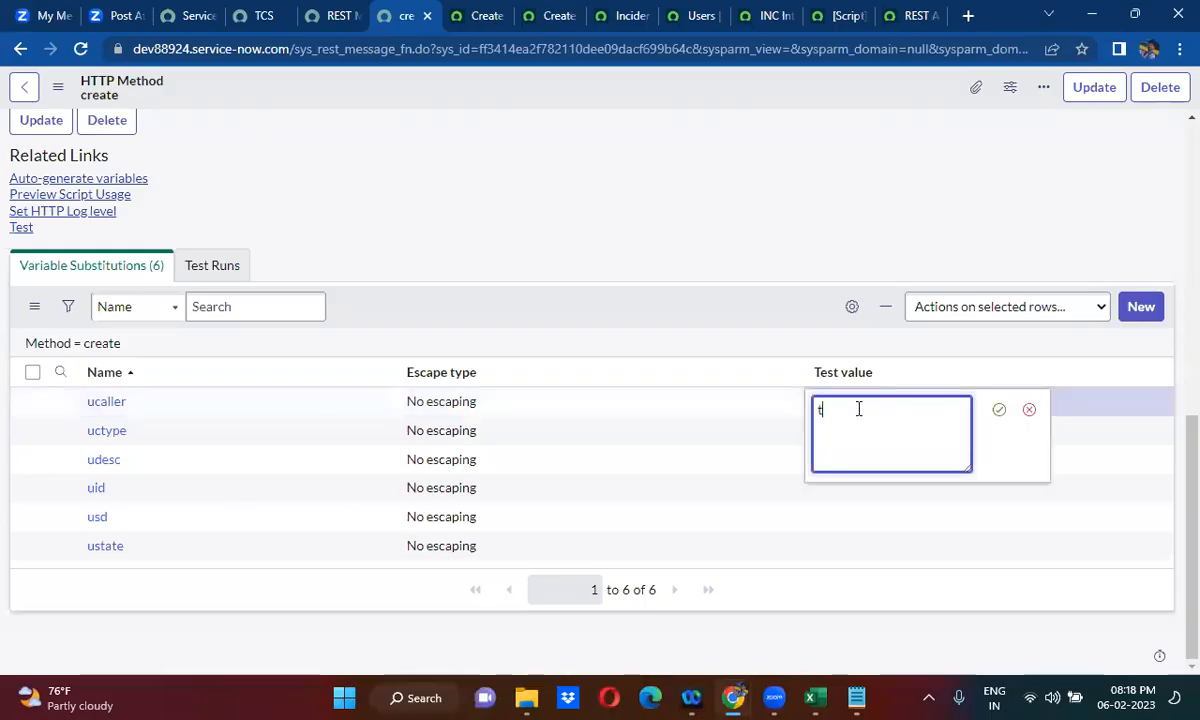
{"action": "left_click", "coordinate": [998, 409]}
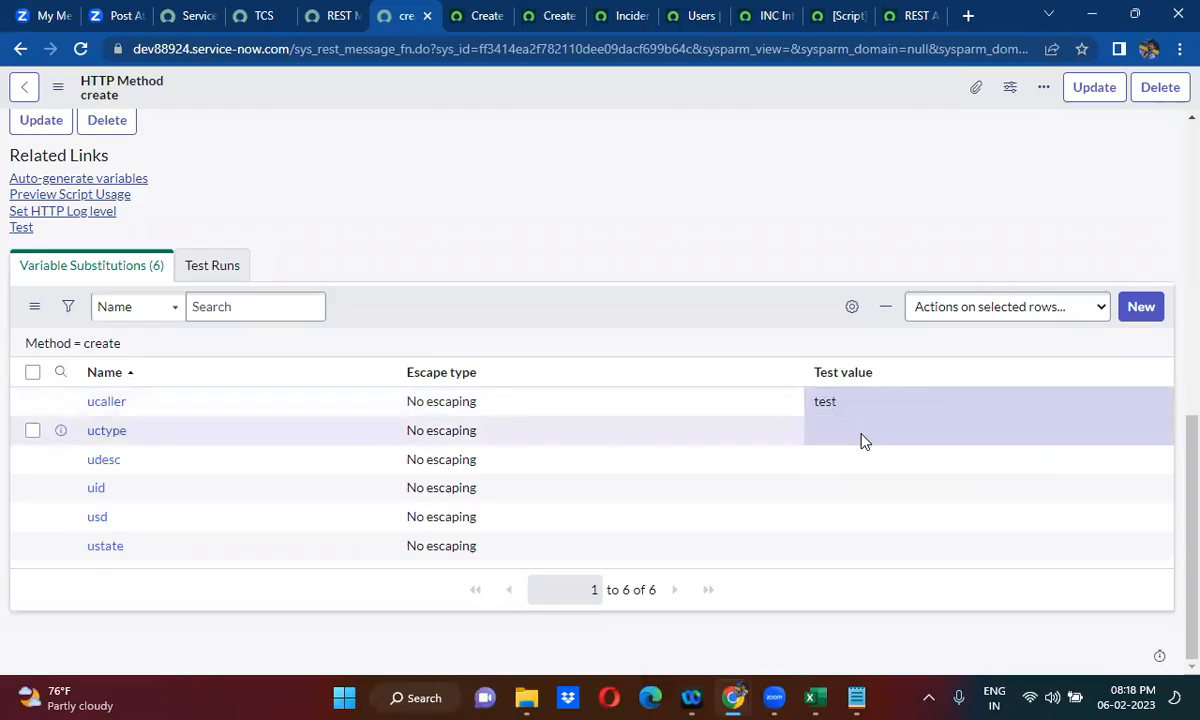
{"action": "double_click", "coordinate": [860, 434]}
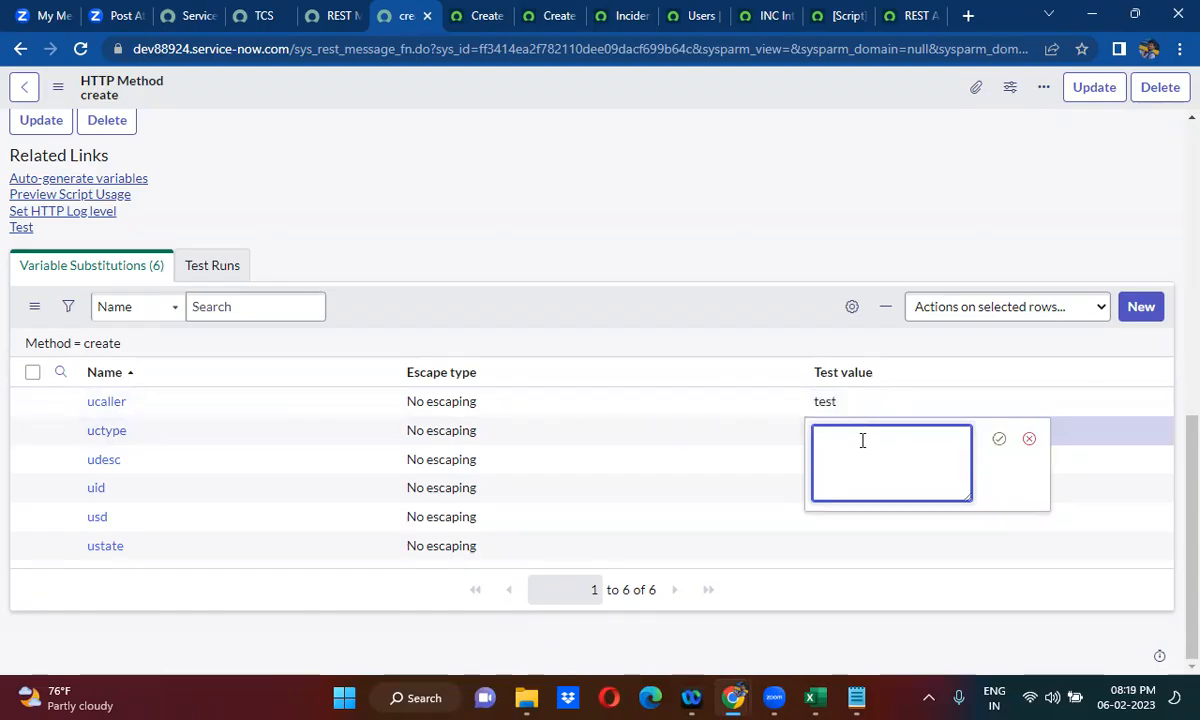
{"action": "type", "text": "email"}
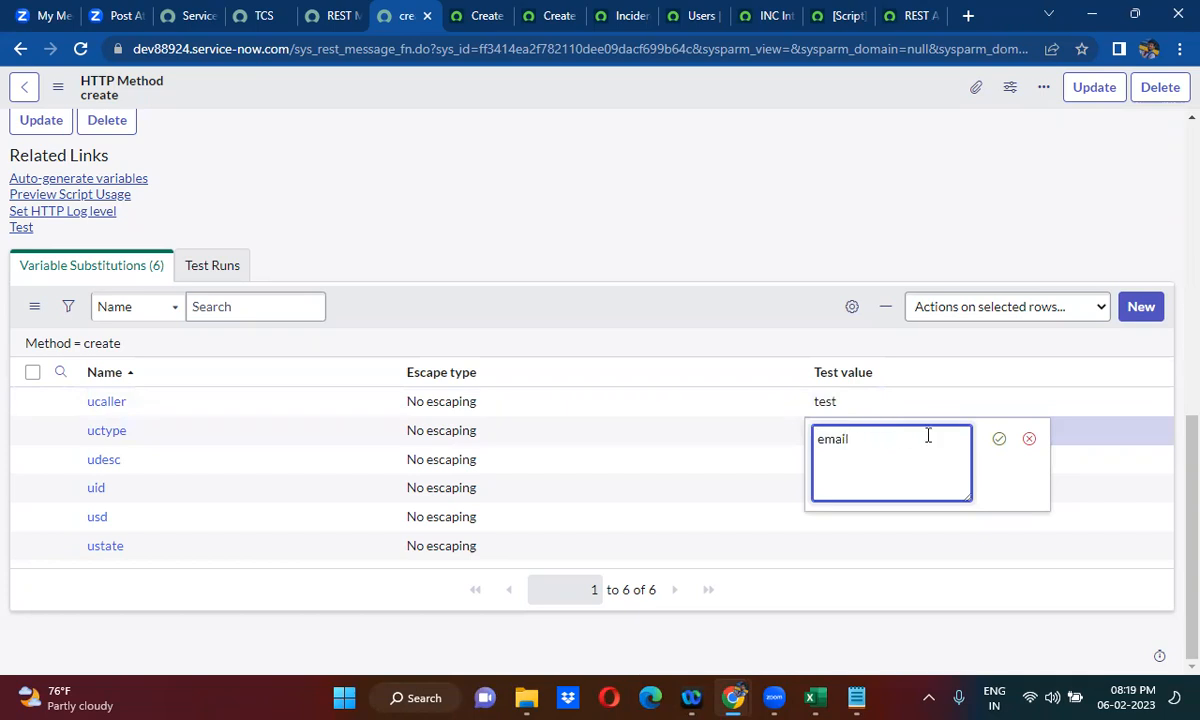
{"action": "left_click", "coordinate": [1000, 438]}
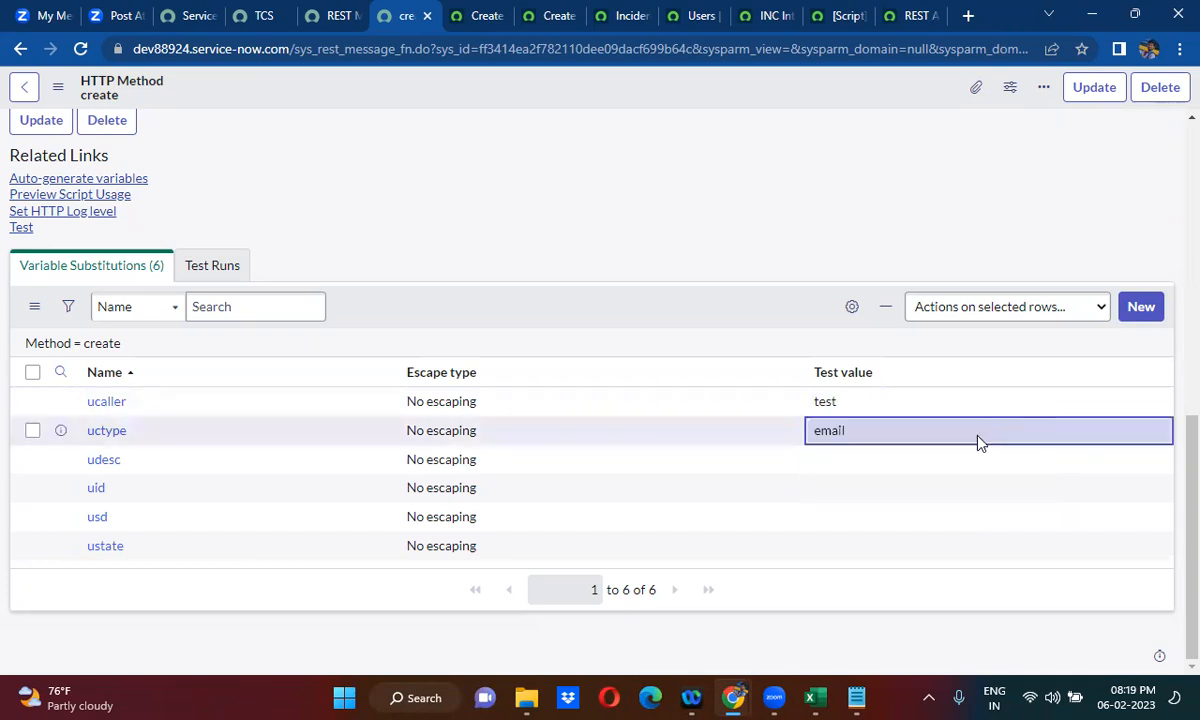
- Set the test value of the udesc variable to test 1
{"action": "left_click", "coordinate": [851, 468]}
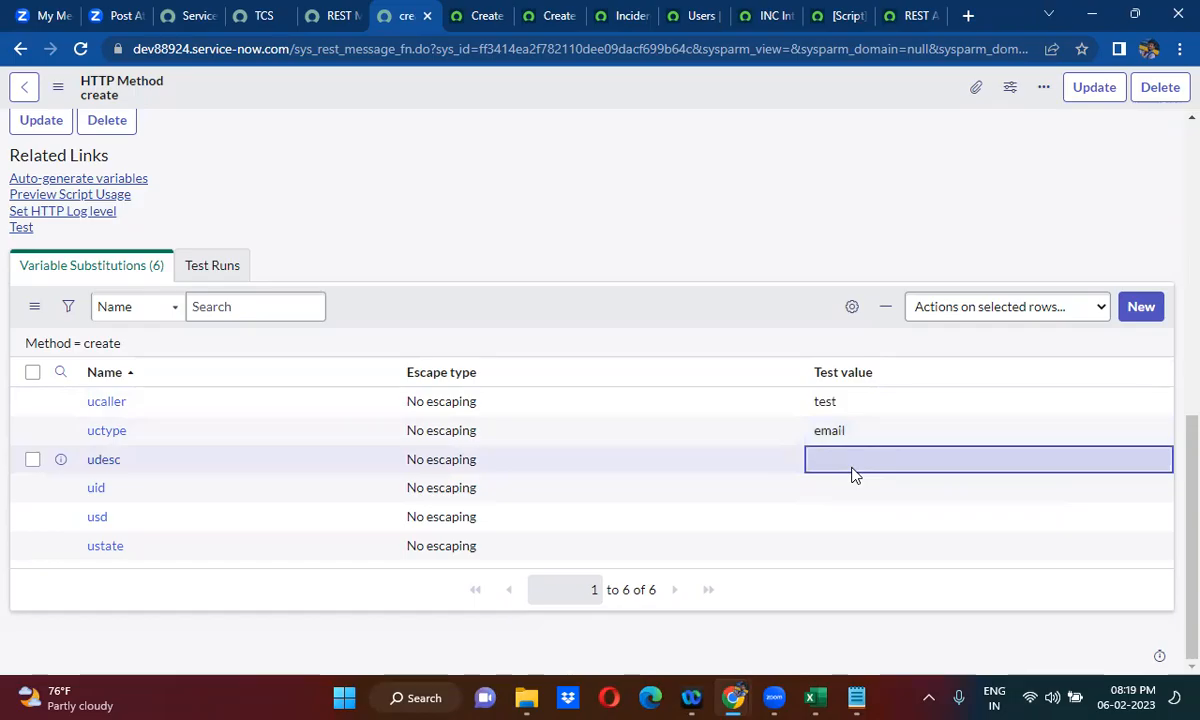
{"action": "left_click", "coordinate": [843, 462]}
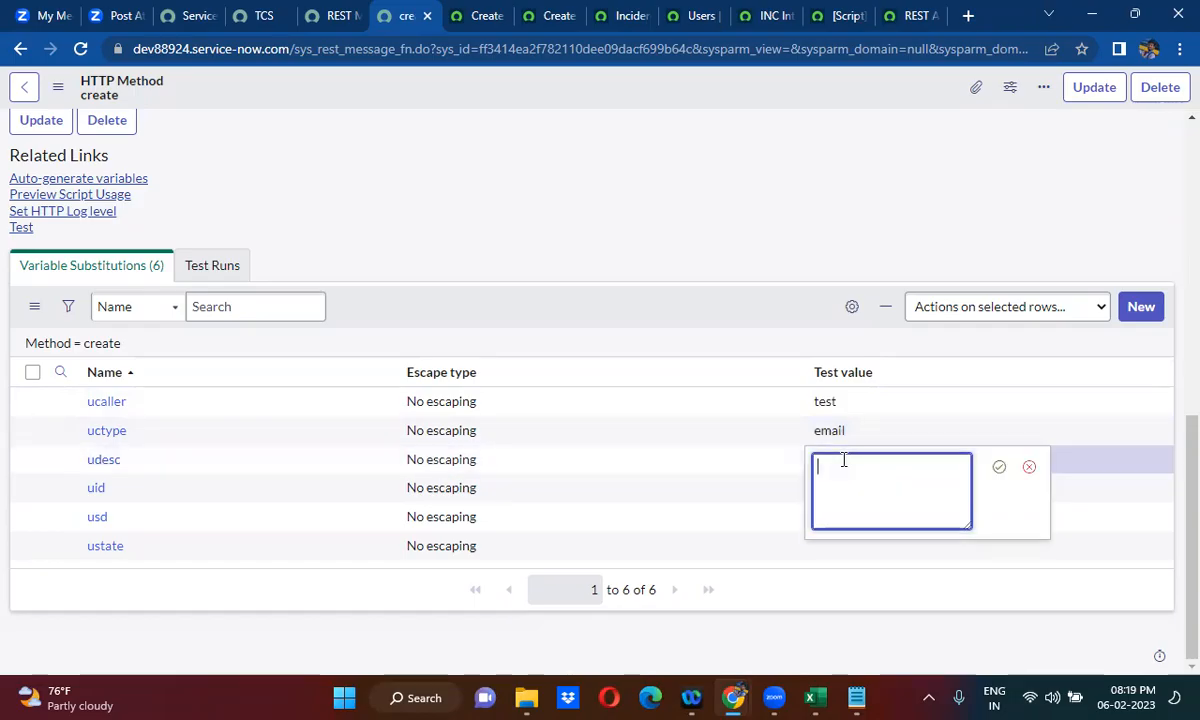
{"action": "type", "text": "test 1"}
{"action": "left_click", "coordinate": [999, 467]}
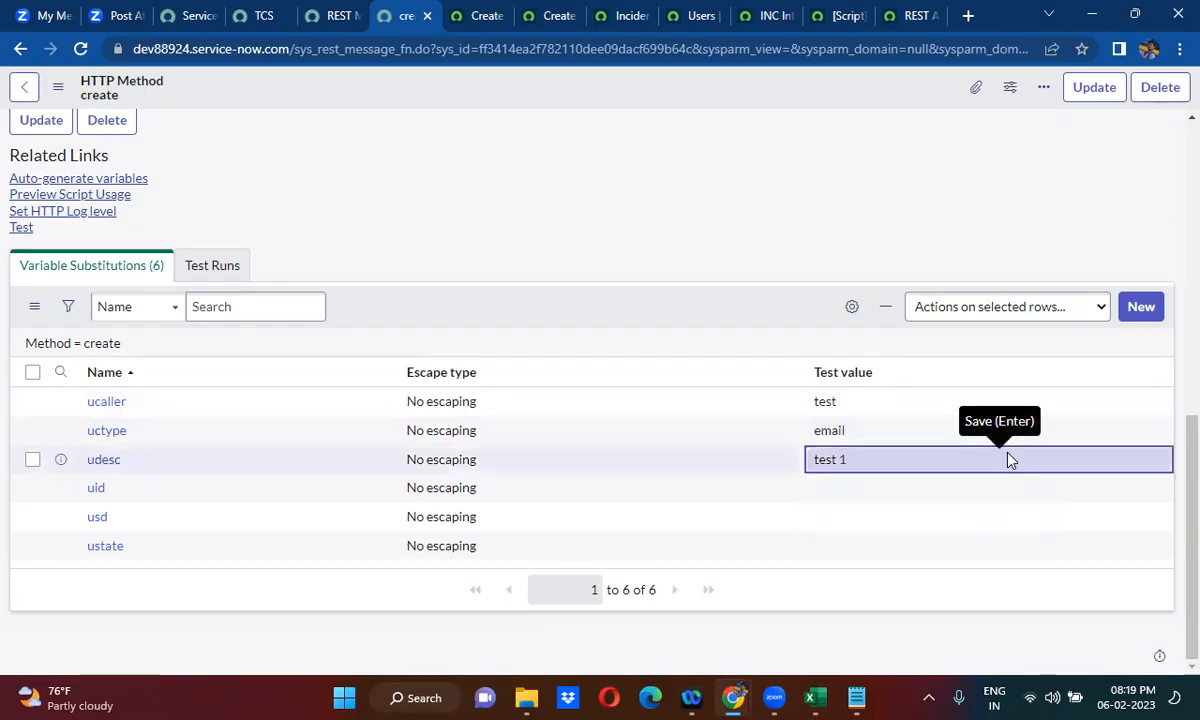
{"action": "double_click", "coordinate": [833, 496]}
{"action": "type", "text": "test 2"}
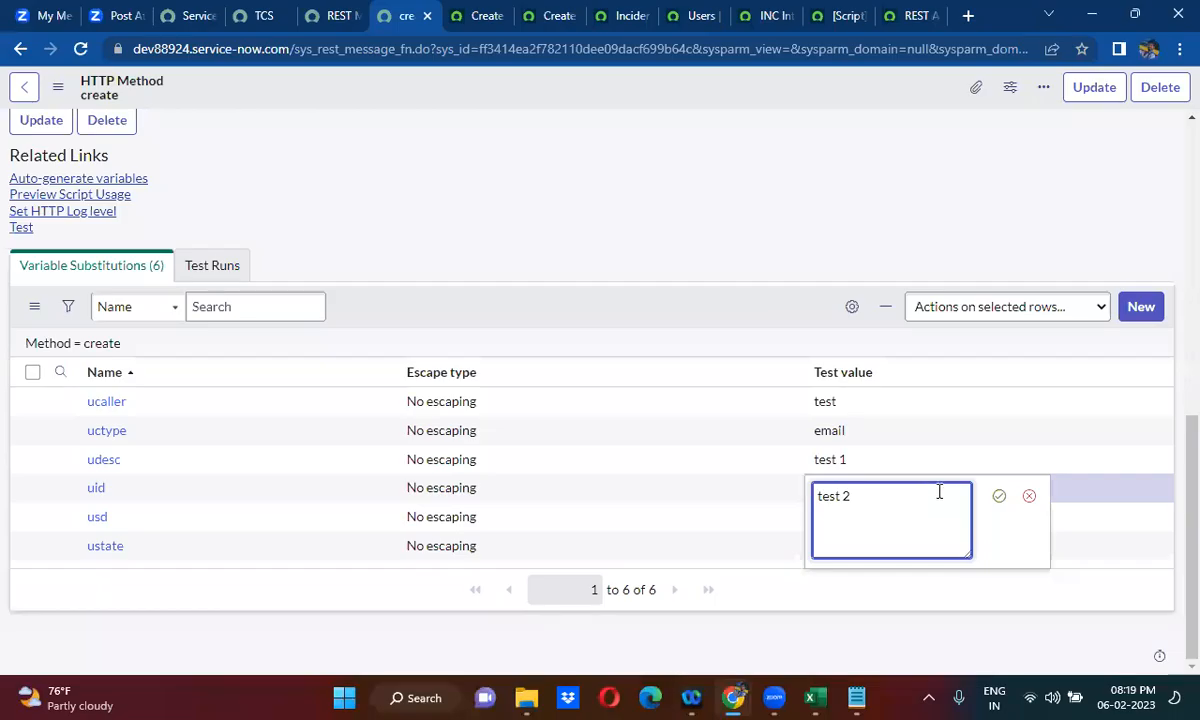
{"action": "triple_click", "coordinate": [887, 495]}
{"action": "key", "text": "BackSpace"}
{"action": "left_click", "coordinate": [998, 496]}
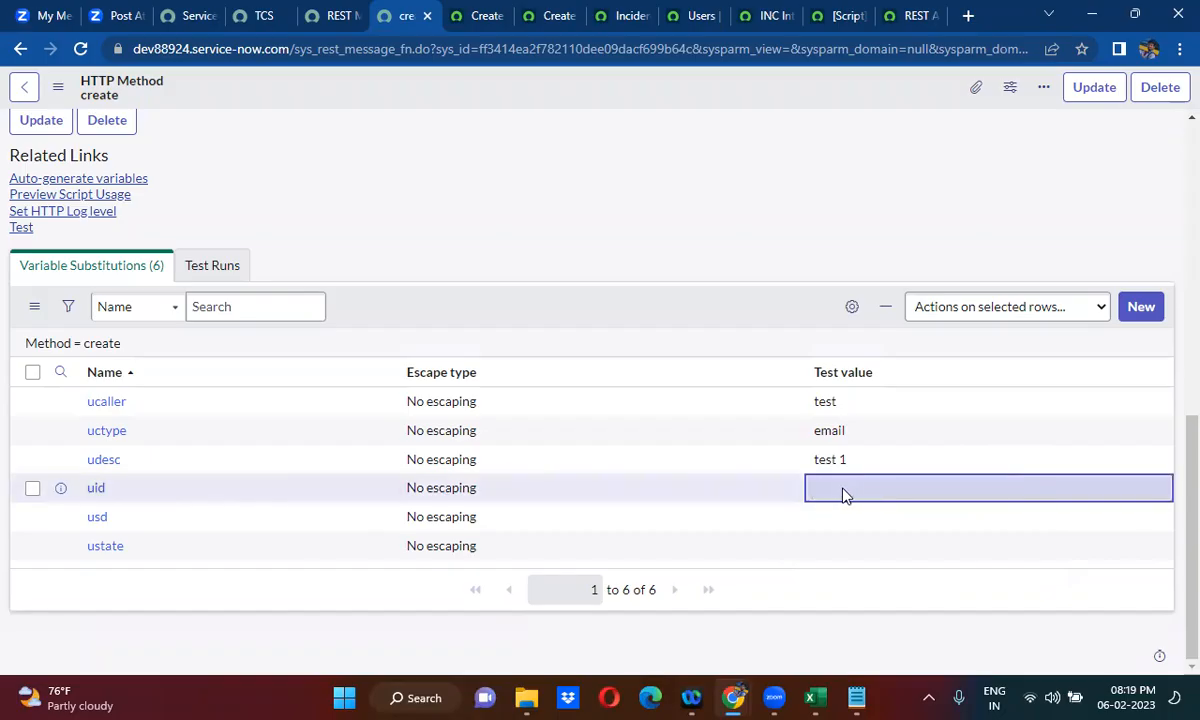
- Check the variables in the Content body and set the test value of usd to test 1
{"action": "left_click", "coordinate": [560, 241]}
{"action": "scroll", "coordinate": [561, 241], "scroll_direction": "up", "scroll_amount": 1}
{"action": "scroll", "coordinate": [560, 241], "scroll_direction": "up", "scroll_amount": 2}
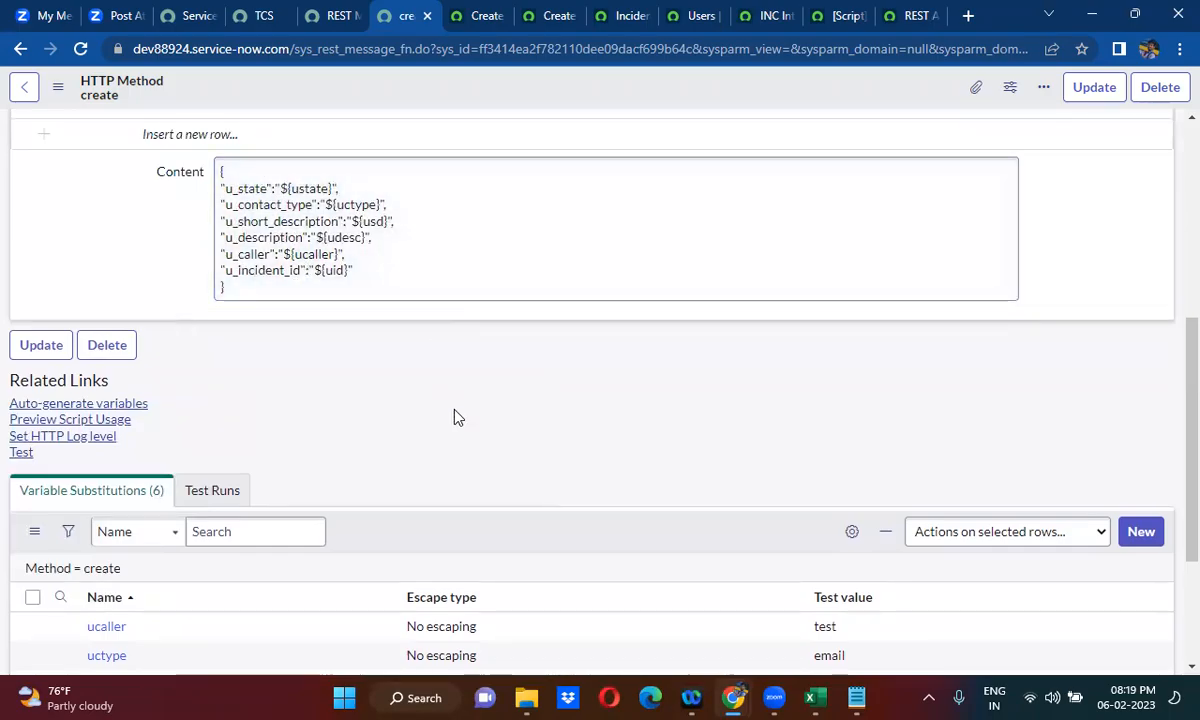
{"action": "scroll", "coordinate": [455, 419], "scroll_direction": "down", "scroll_amount": 1}
{"action": "scroll", "coordinate": [455, 419], "scroll_direction": "down", "scroll_amount": 2}
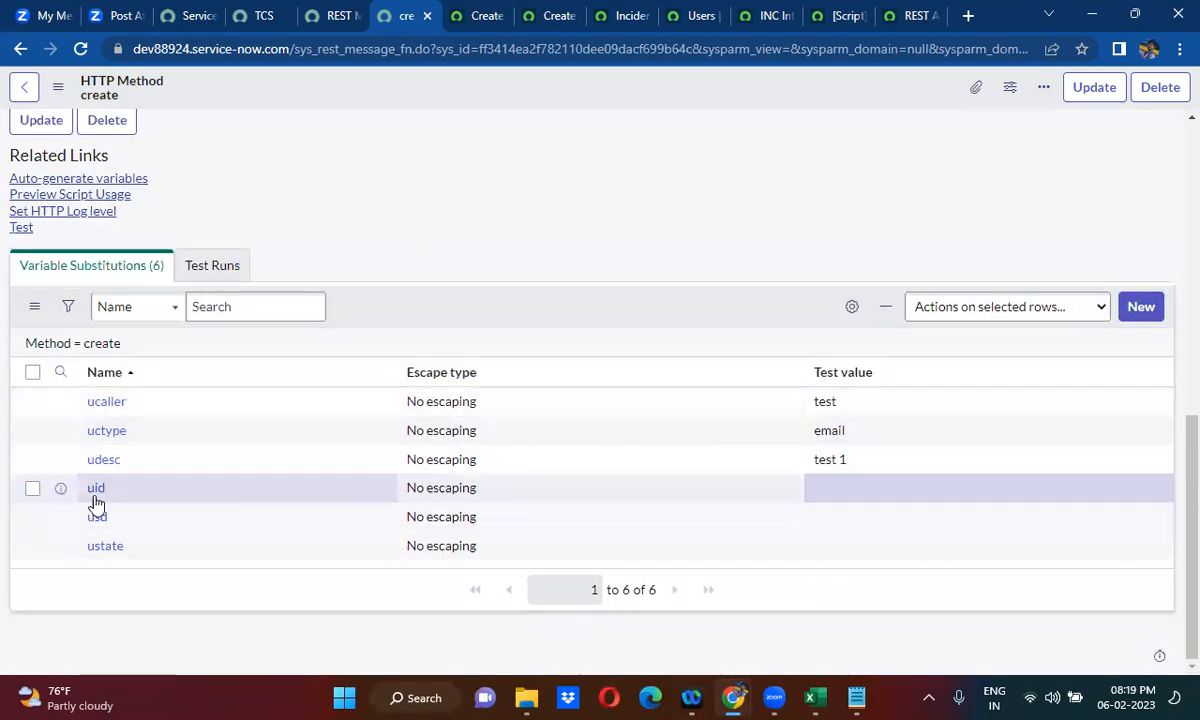
{"action": "left_click_drag", "start_coordinate": [812, 496], "coordinate": [829, 520]}
{"action": "left_click", "coordinate": [829, 524]}
{"action": "double_click", "coordinate": [829, 524]}
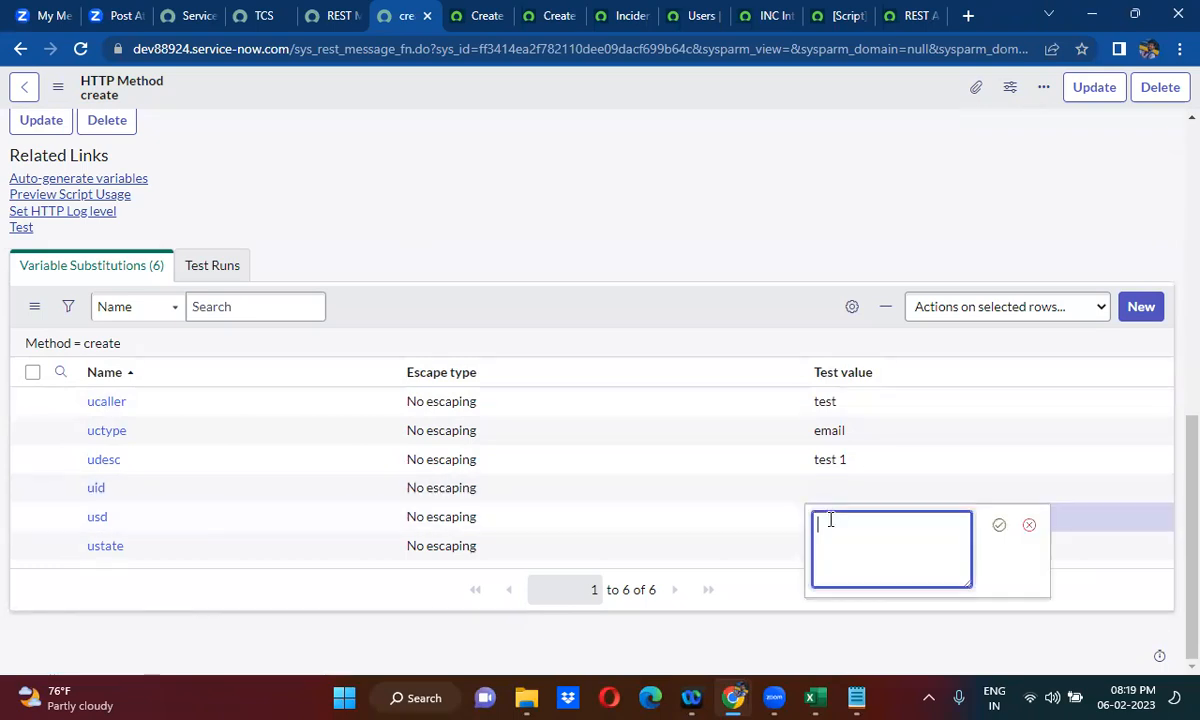
{"action": "type", "text": "test 1"}
{"action": "left_click", "coordinate": [998, 526]}
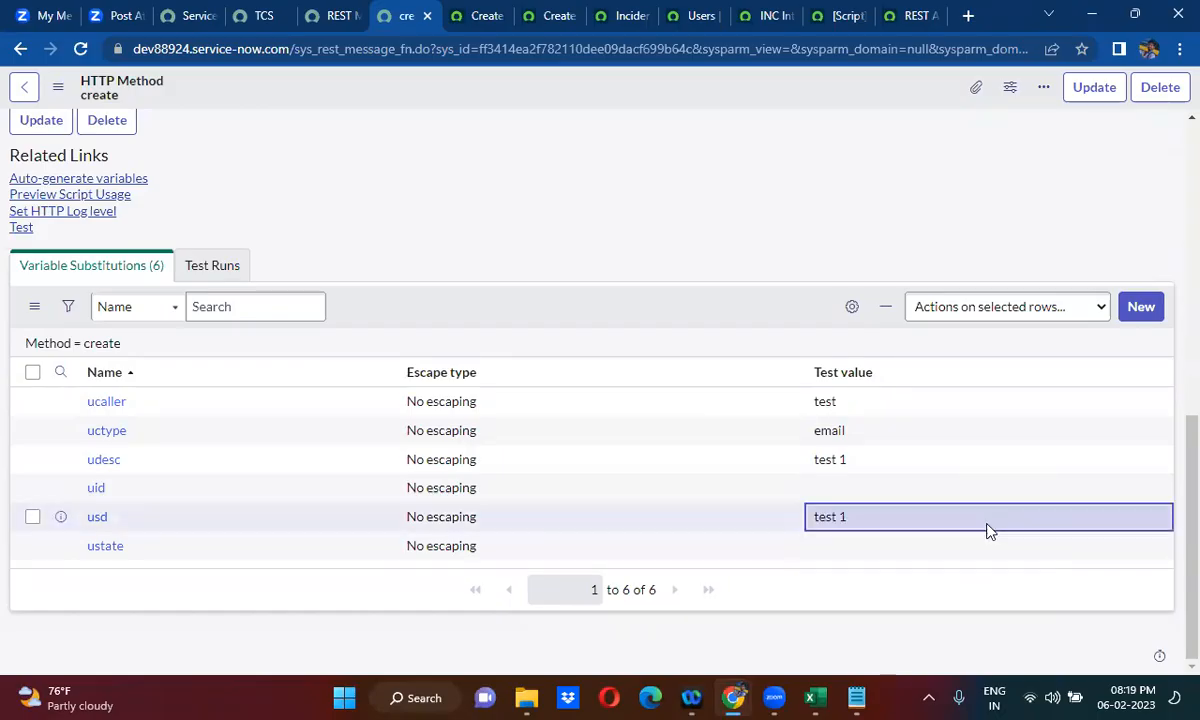
- Set the test value of the ustate variable to 1
{"action": "left_click", "coordinate": [825, 550]}
{"action": "double_click", "coordinate": [825, 550]}
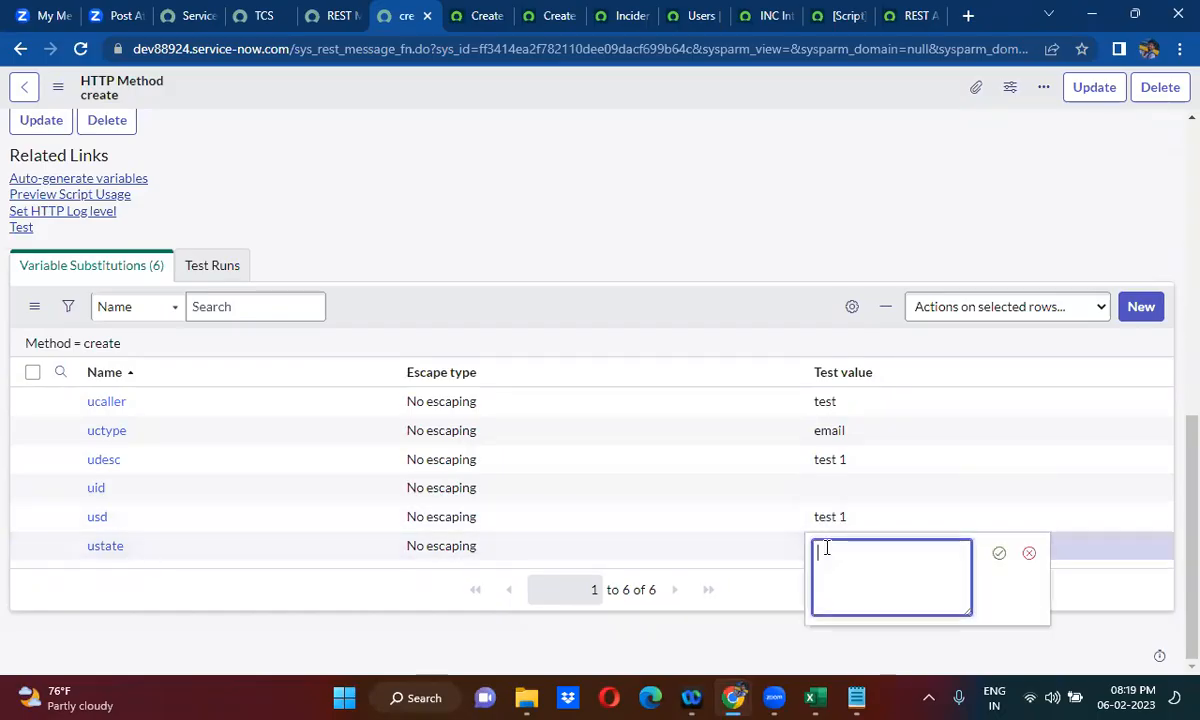
{"action": "left_click", "coordinate": [998, 553]}
{"action": "left_click", "coordinate": [470, 308]}
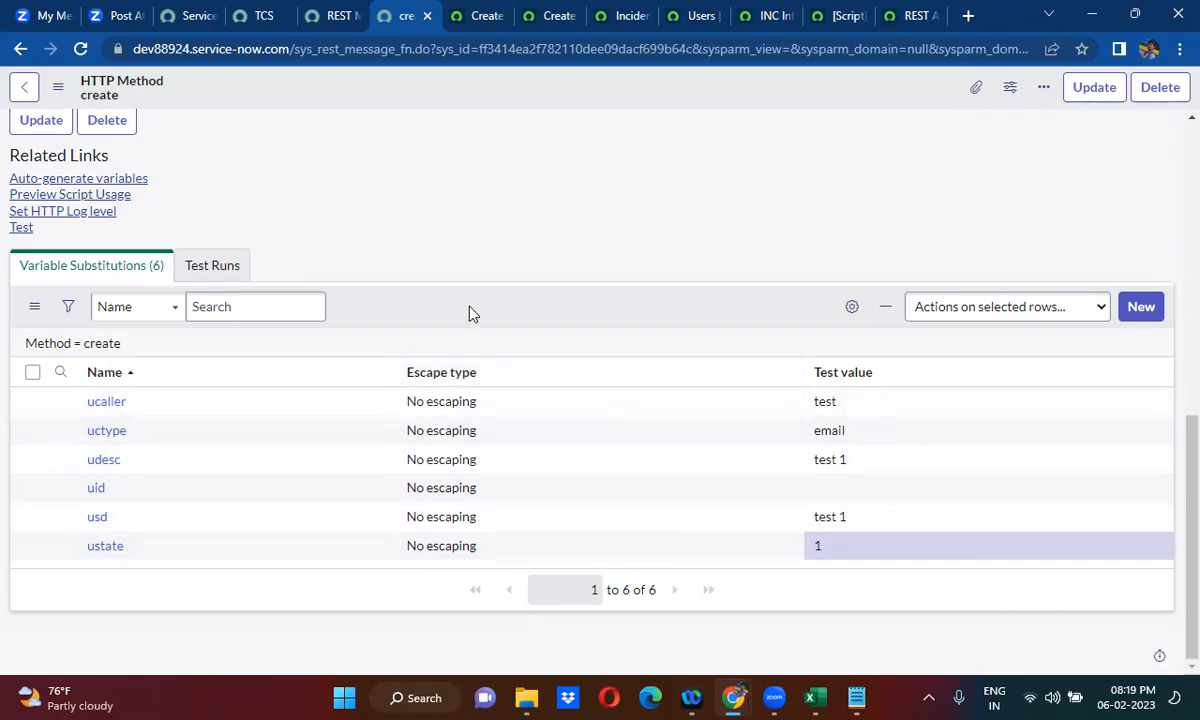
- Run a test of the create POST method, then return to the method's authentication settings
{"action": "left_click", "coordinate": [21, 228]}
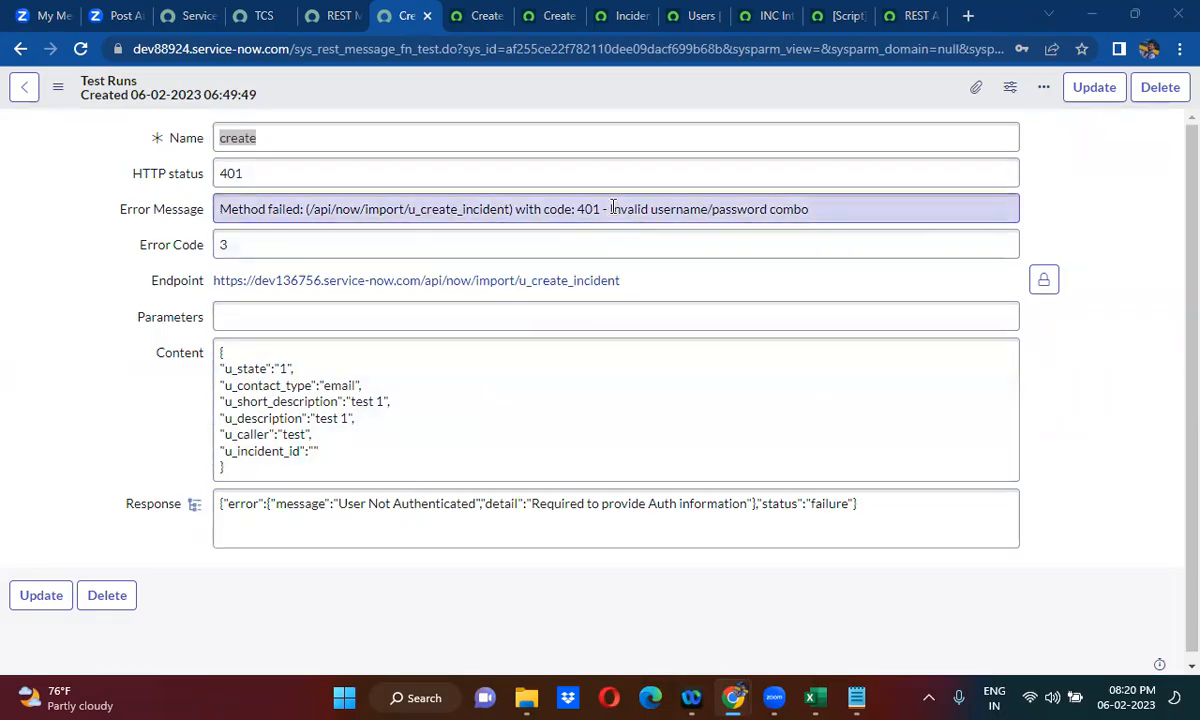
{"action": "left_click", "coordinate": [19, 50]}
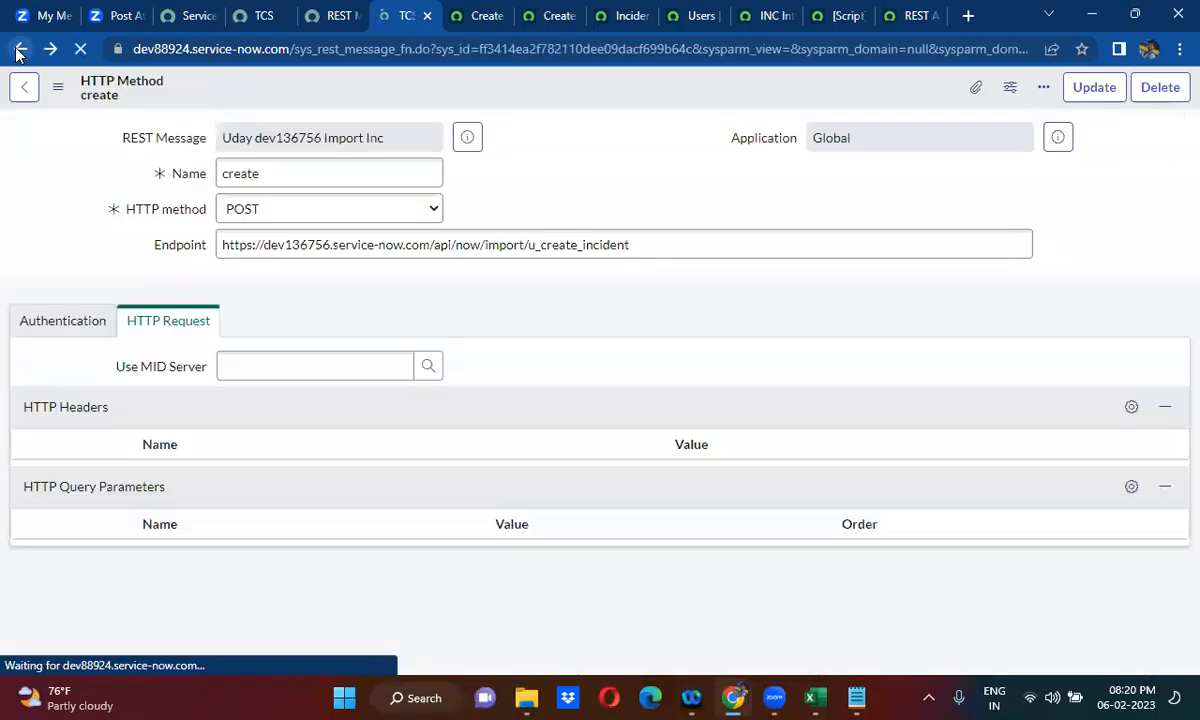
{"action": "left_click", "coordinate": [66, 322]}
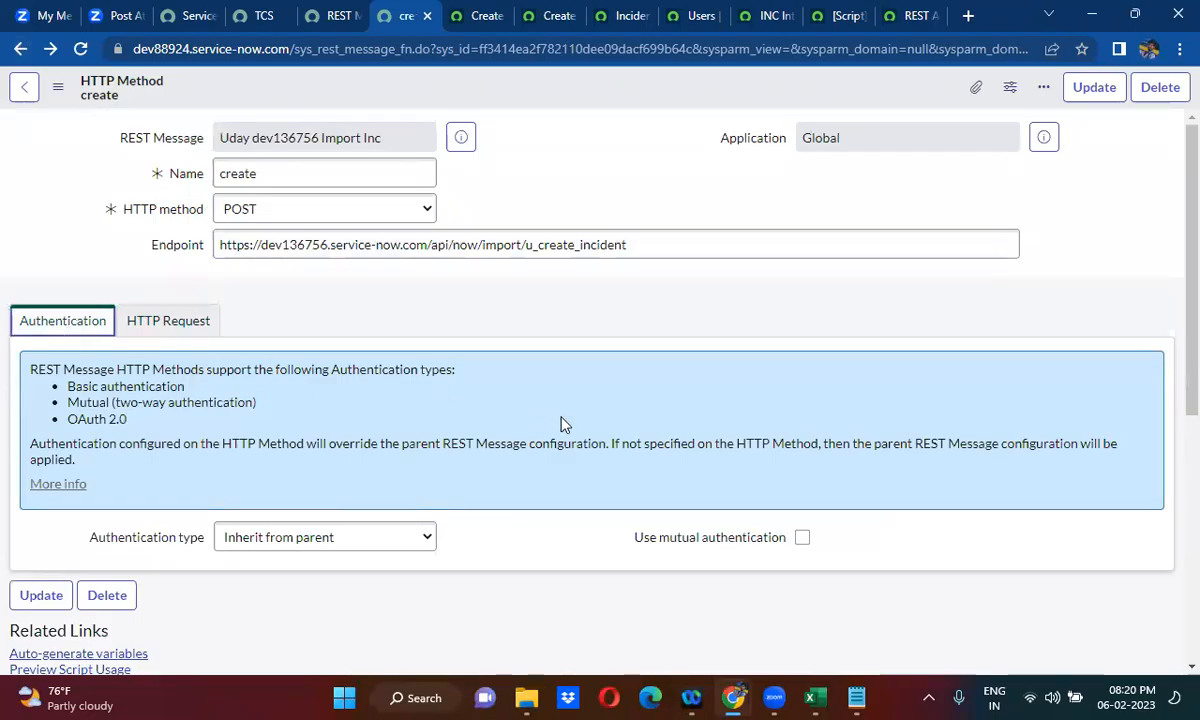
- Open the parent REST message record and check its basic authentication profile and HTTP methods
{"action": "left_click", "coordinate": [462, 139]}
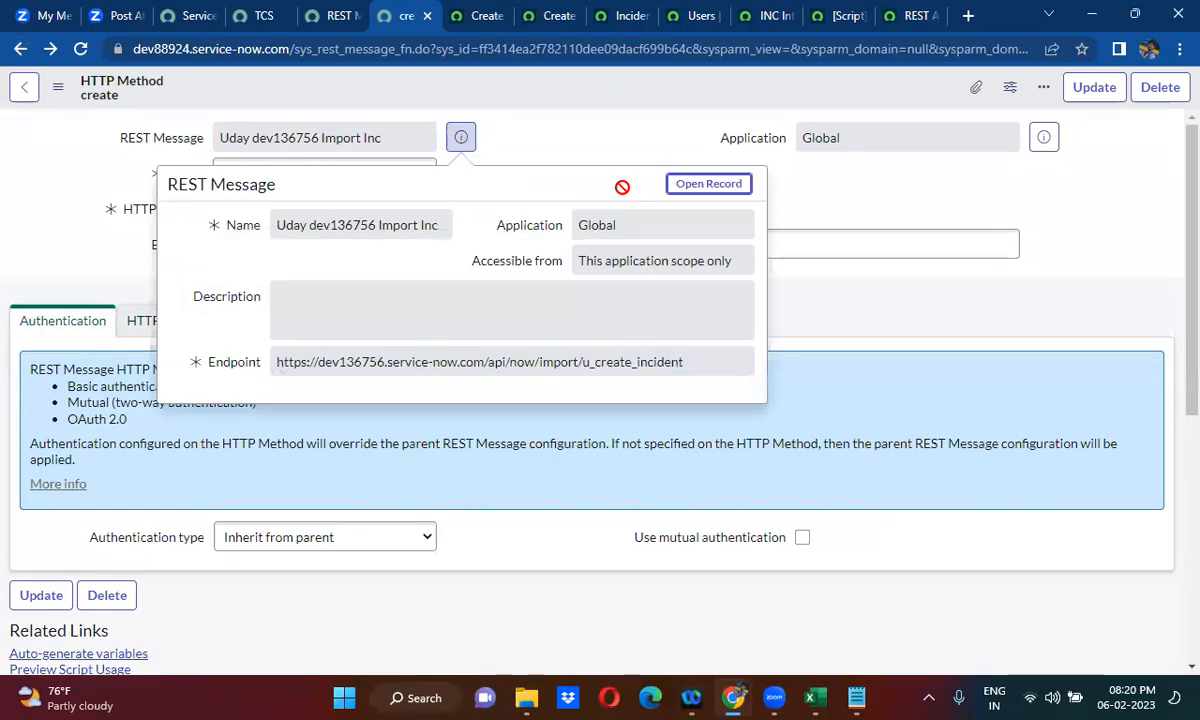
{"action": "left_click", "coordinate": [709, 184]}
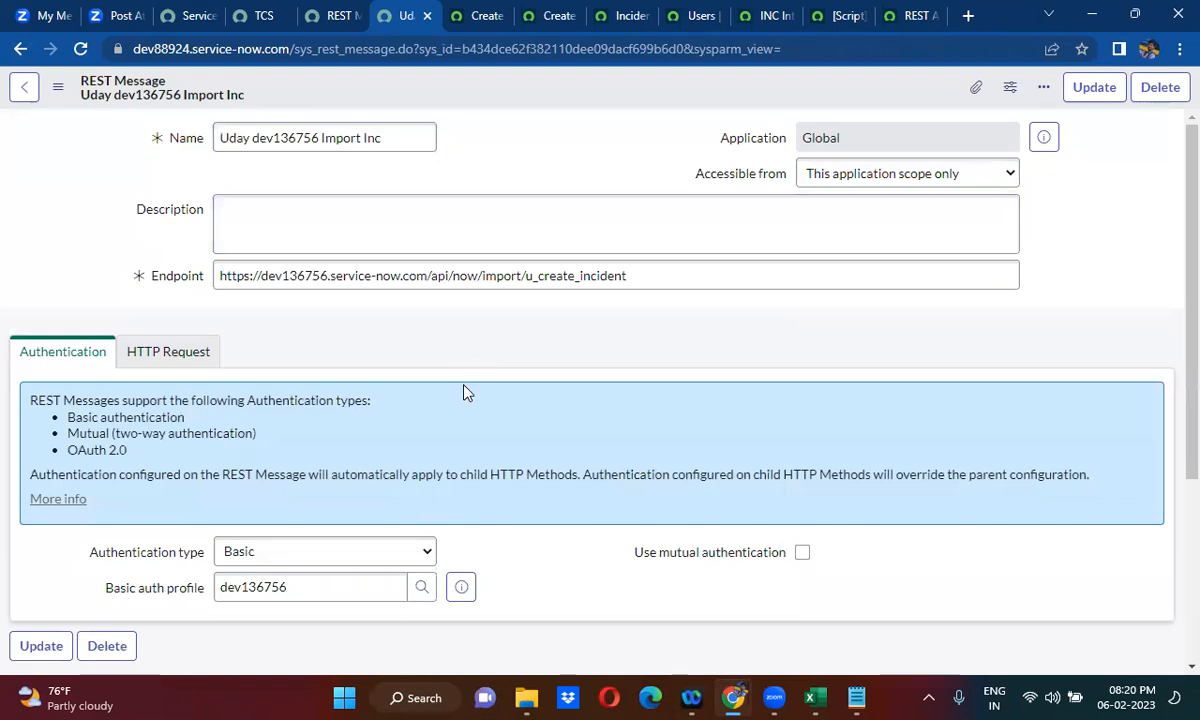
{"action": "scroll", "coordinate": [464, 392], "scroll_direction": "down", "scroll_amount": 3}
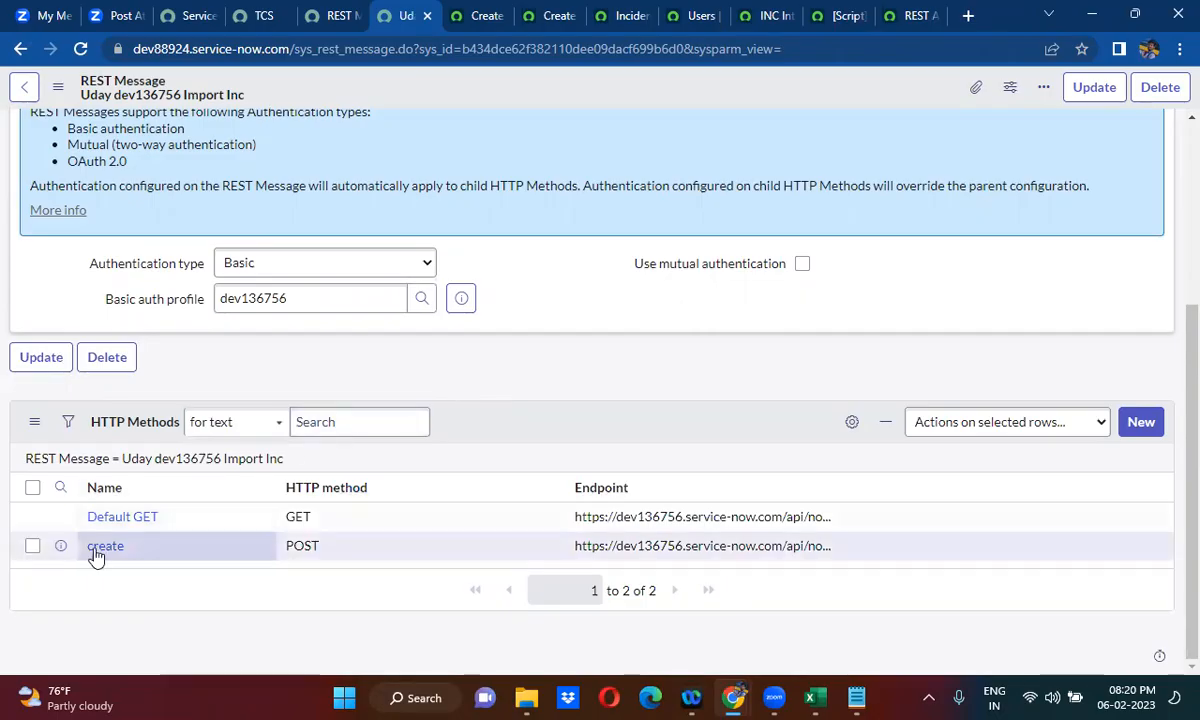
- Open the create POST method in a new browser tab, rerun its test and return to the method record
{"action": "right_click", "coordinate": [60, 555]}
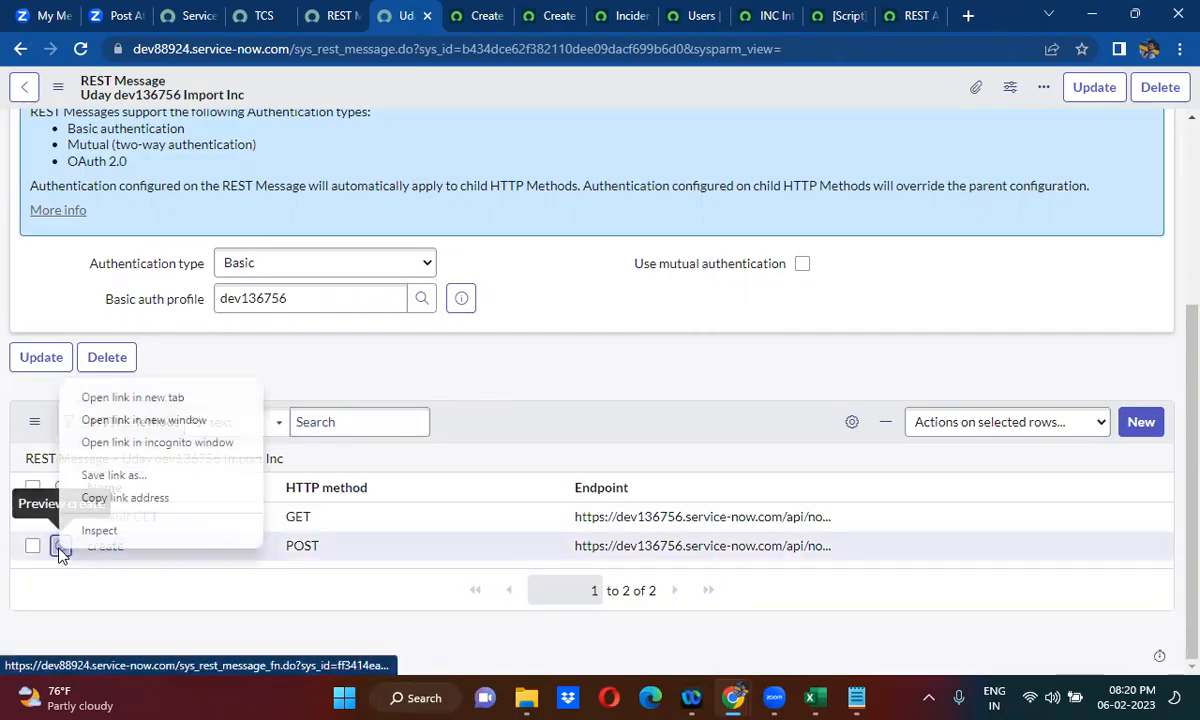
{"action": "left_click", "coordinate": [126, 398]}
{"action": "left_click", "coordinate": [452, 12]}
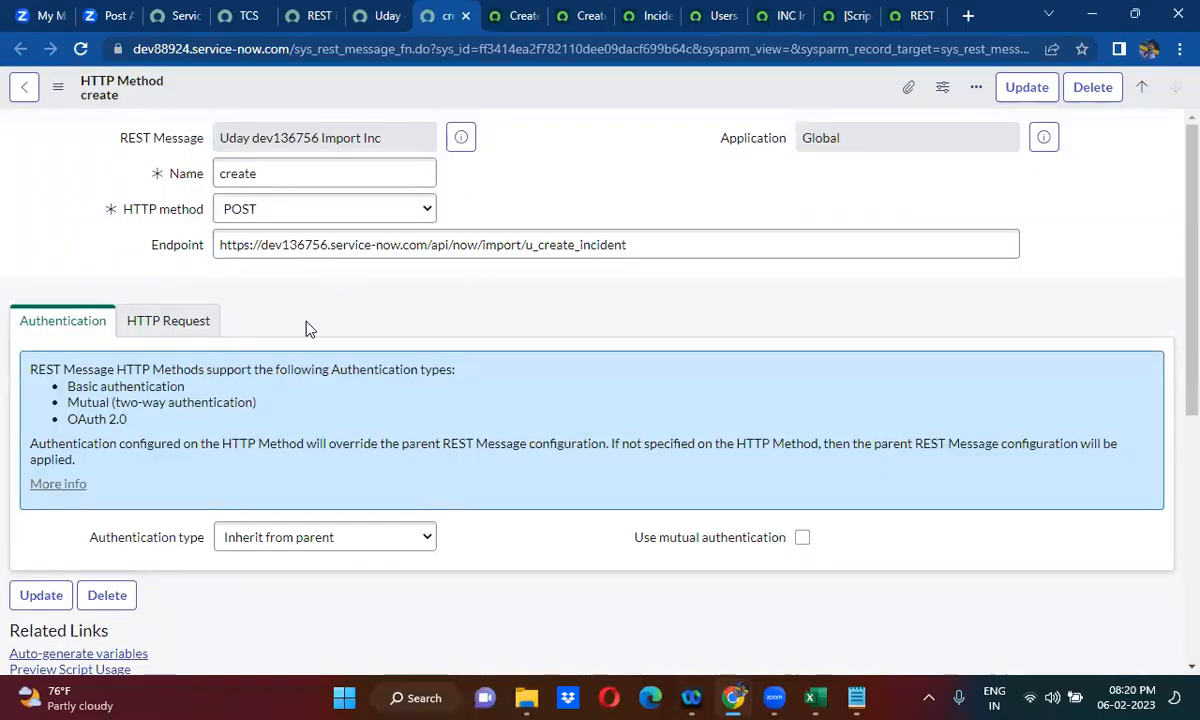
{"action": "scroll", "coordinate": [308, 330], "scroll_direction": "down", "scroll_amount": 3}
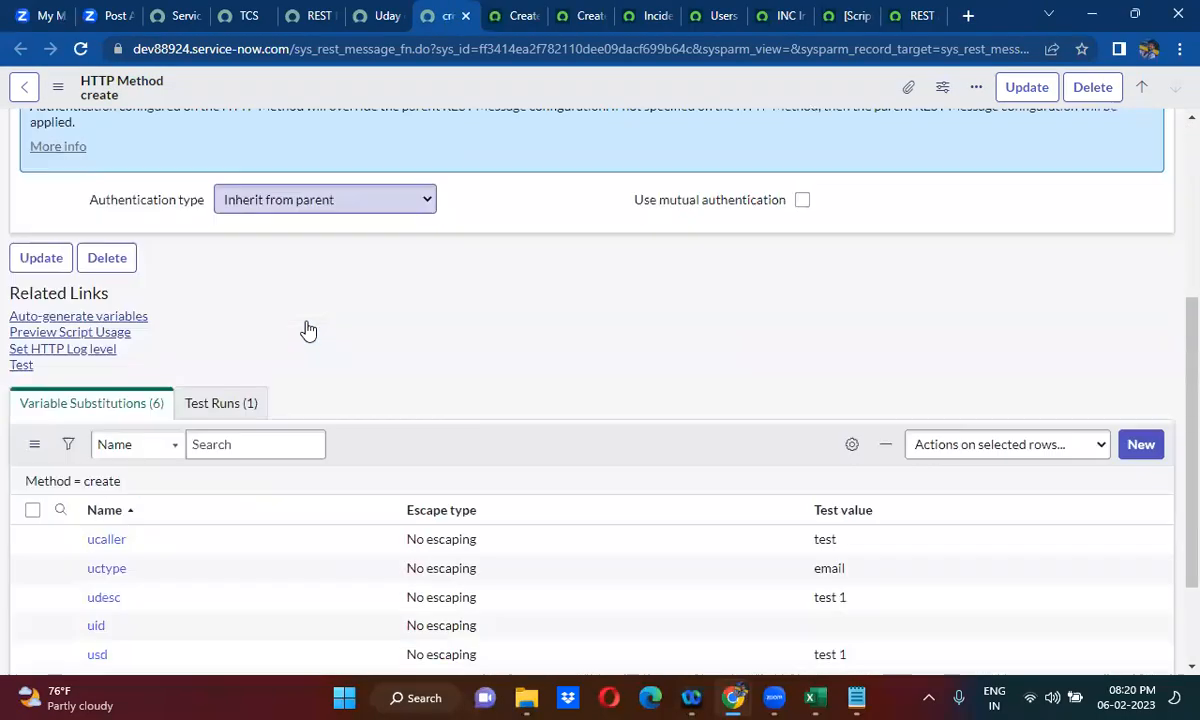
{"action": "left_click", "coordinate": [22, 366]}
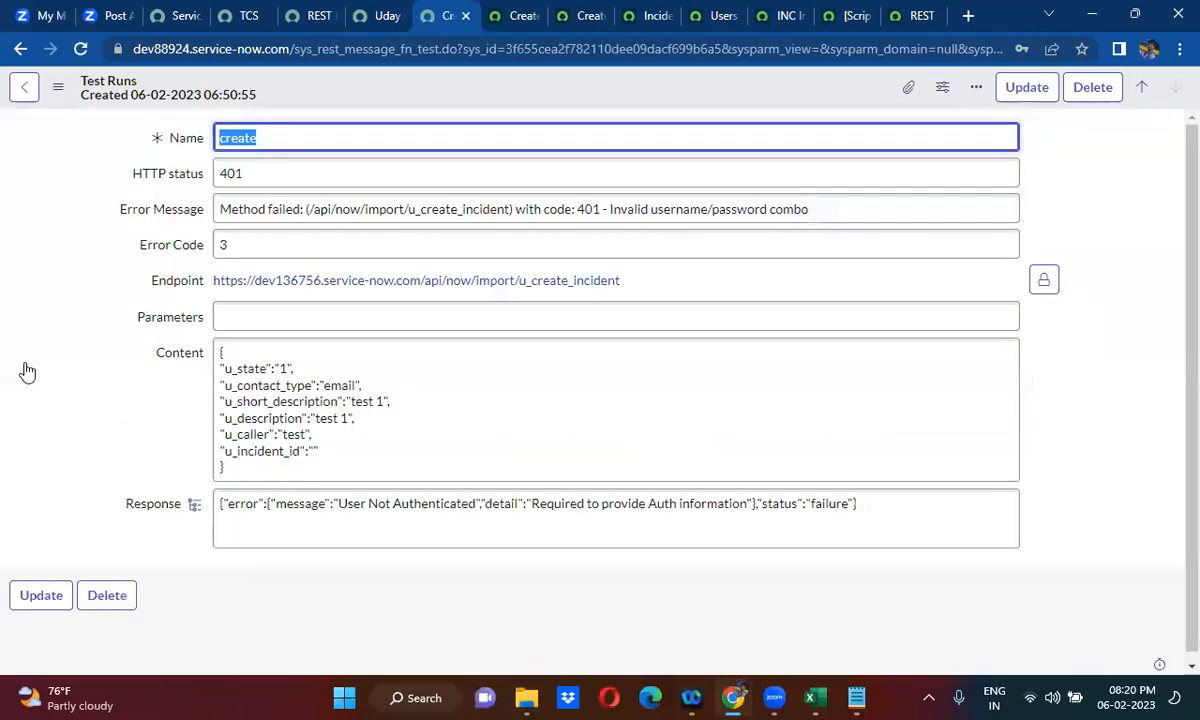
{"action": "left_click", "coordinate": [21, 49]}
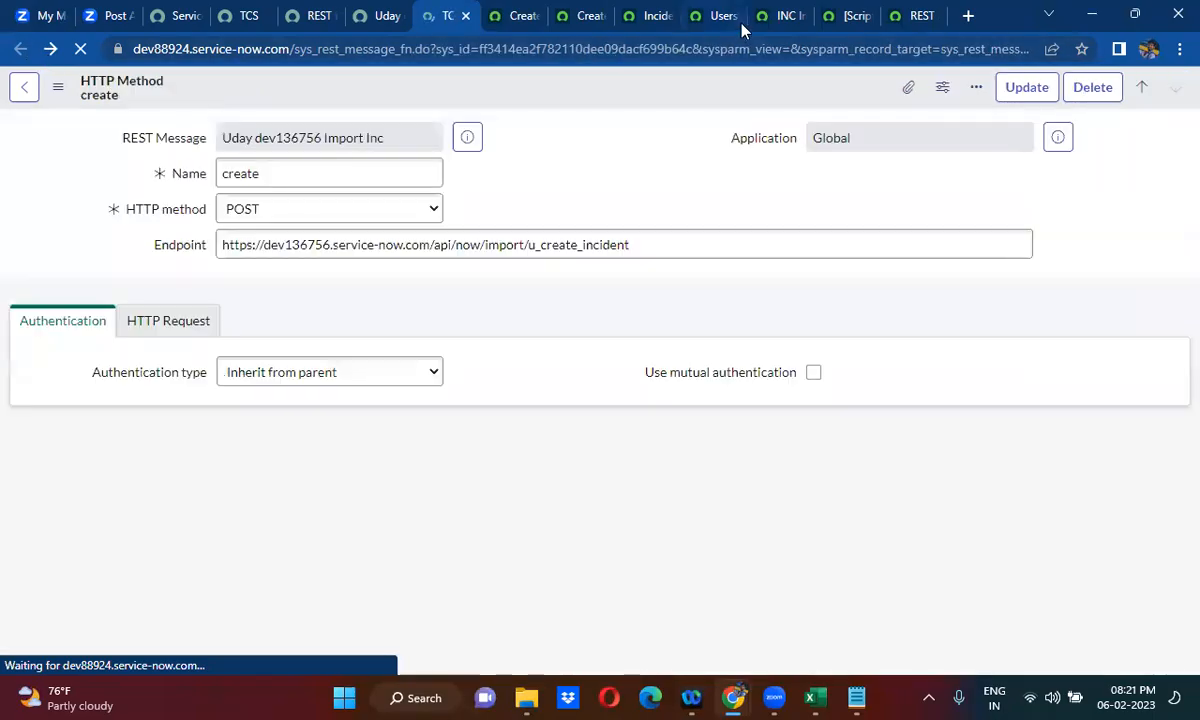
- Generate a new password for the INC Integration user on the dev136756 instance, copy it and save it
{"action": "left_click", "coordinate": [781, 10]}
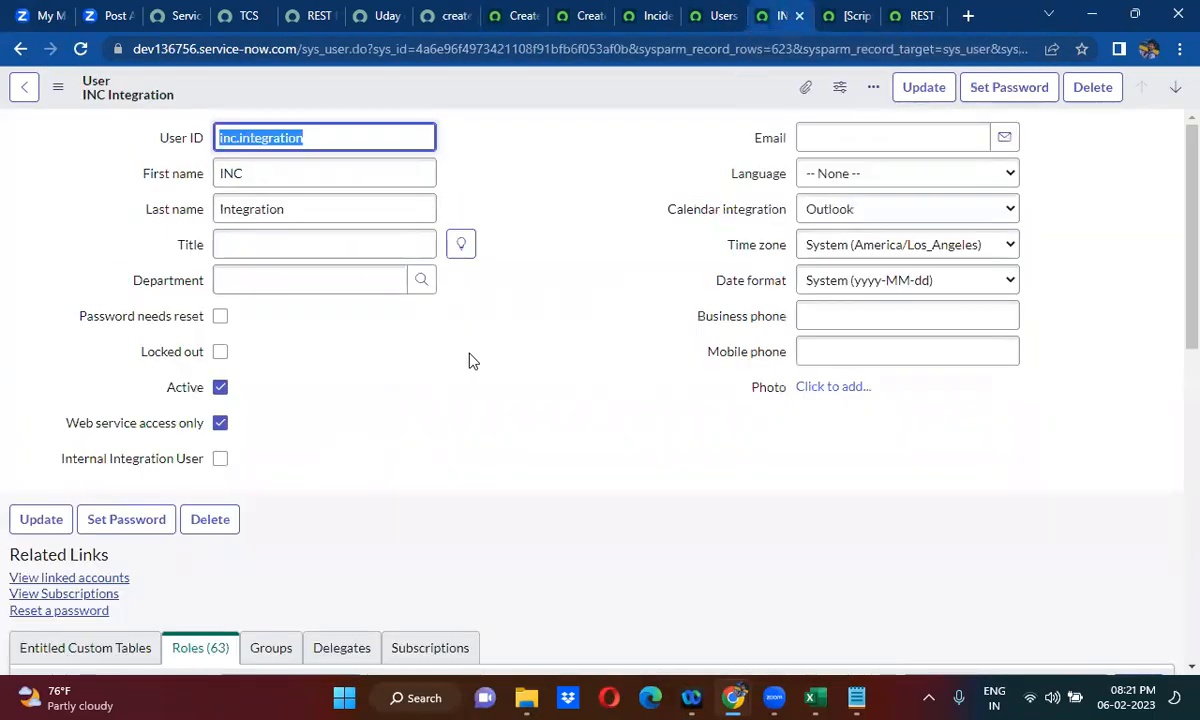
{"action": "left_click", "coordinate": [1004, 90]}
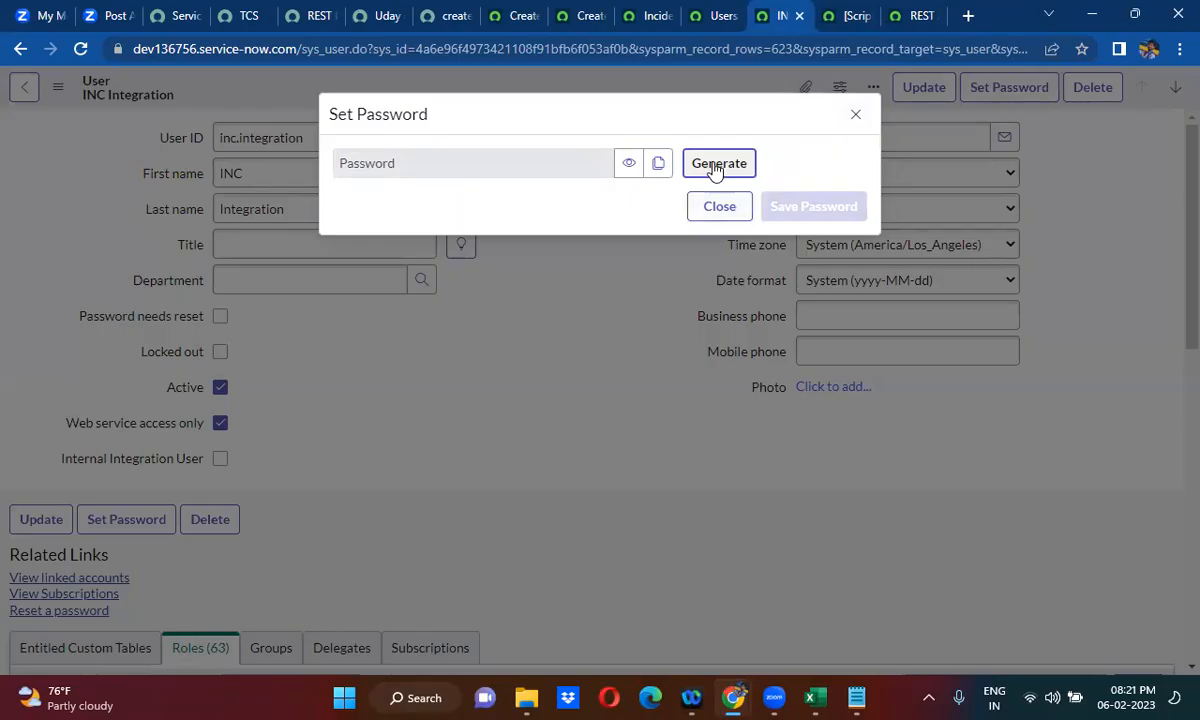
{"action": "left_click", "coordinate": [716, 170]}
{"action": "left_click", "coordinate": [658, 210]}
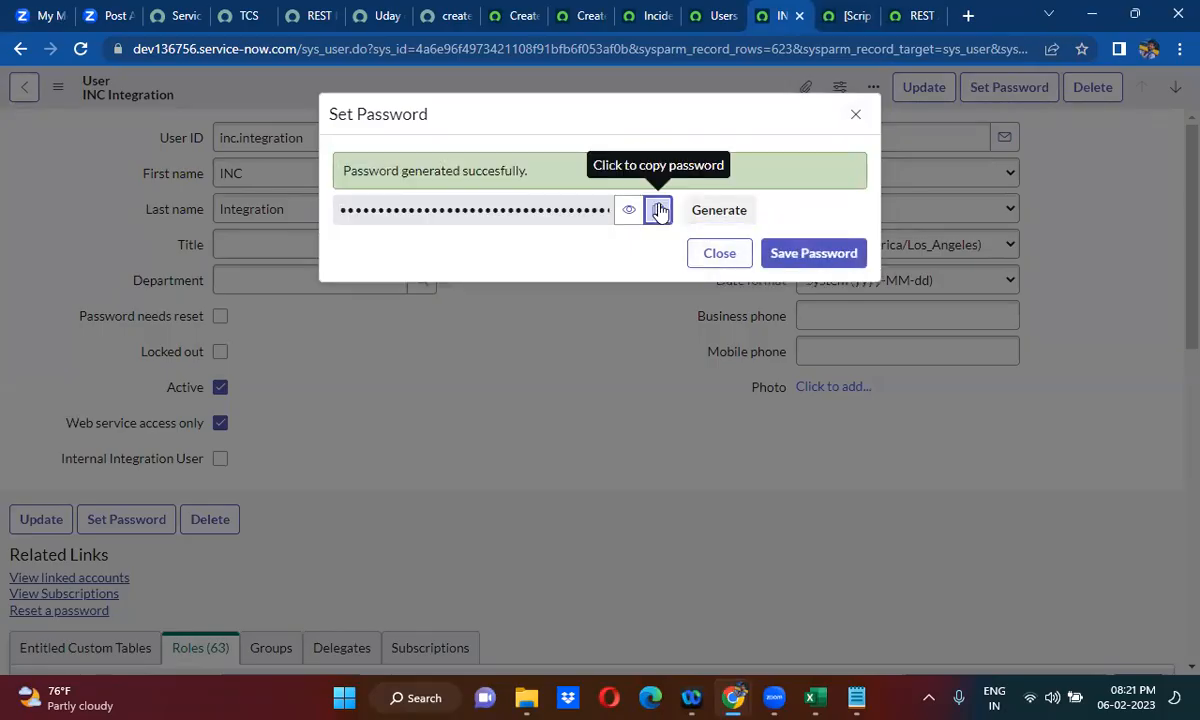
{"action": "left_click", "coordinate": [849, 256]}
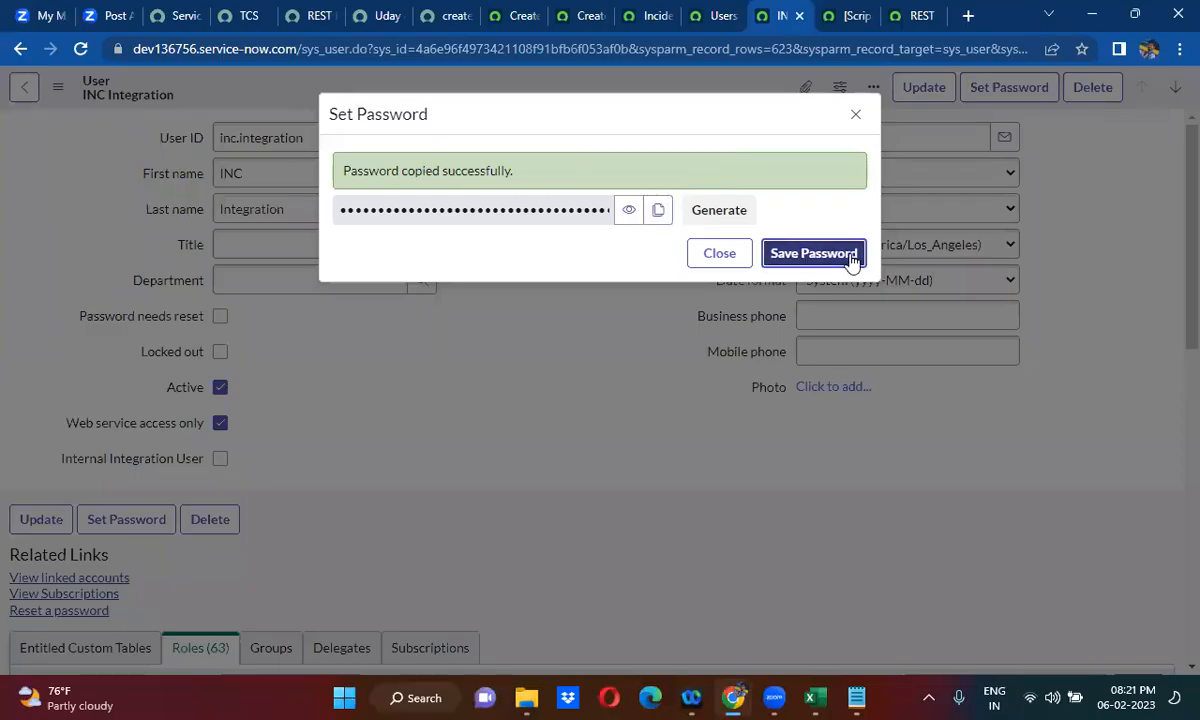
{"action": "left_click", "coordinate": [857, 120]}
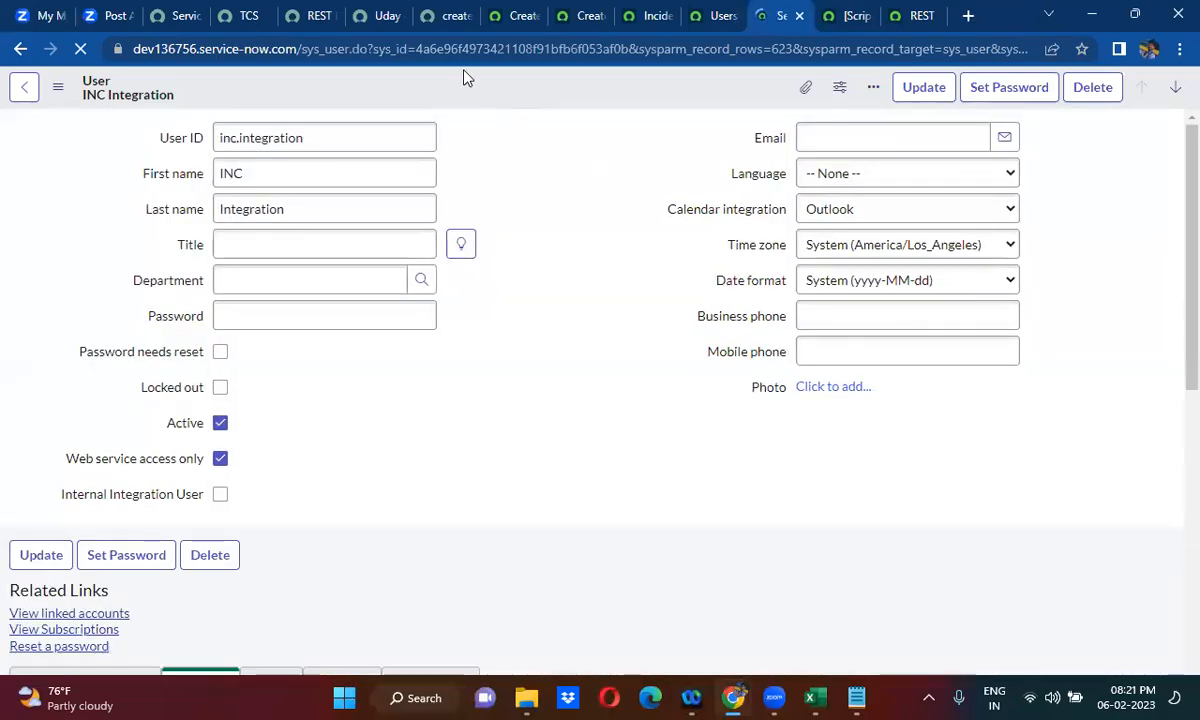
- Fill in a new basic auth profile for the REST message named INC Import with username inc.integration and the copied password
{"action": "left_click", "coordinate": [383, 12]}
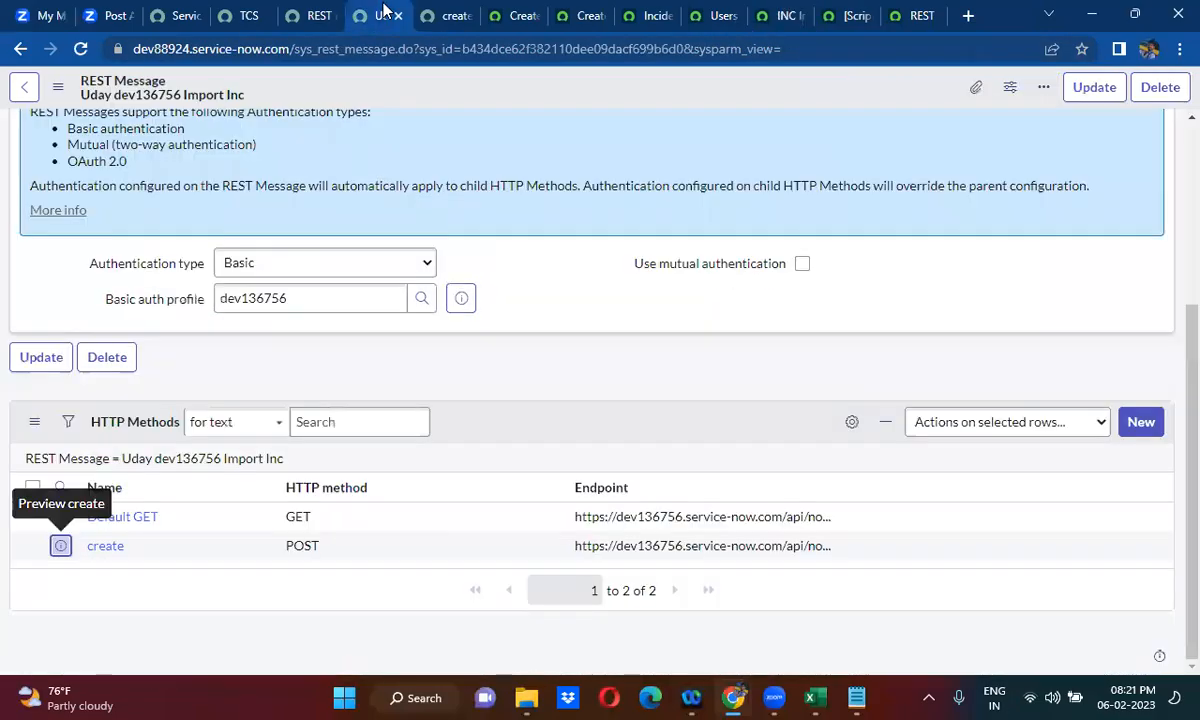
{"action": "left_click", "coordinate": [424, 300]}
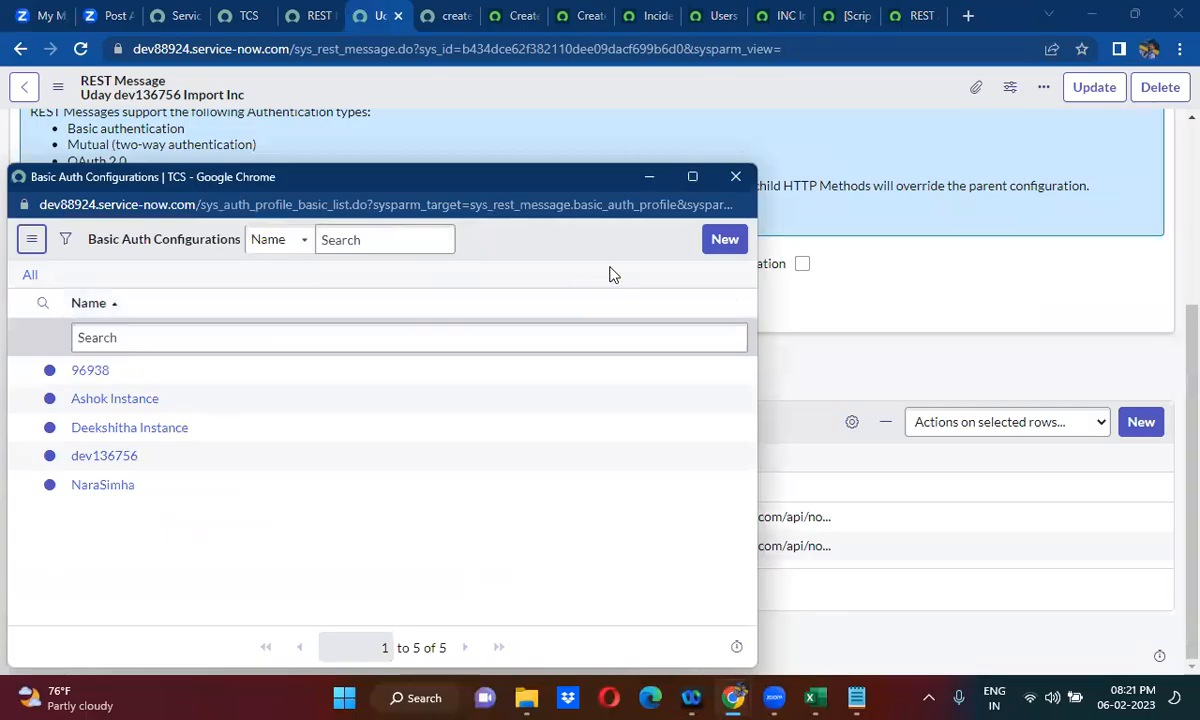
{"action": "left_click", "coordinate": [727, 239]}
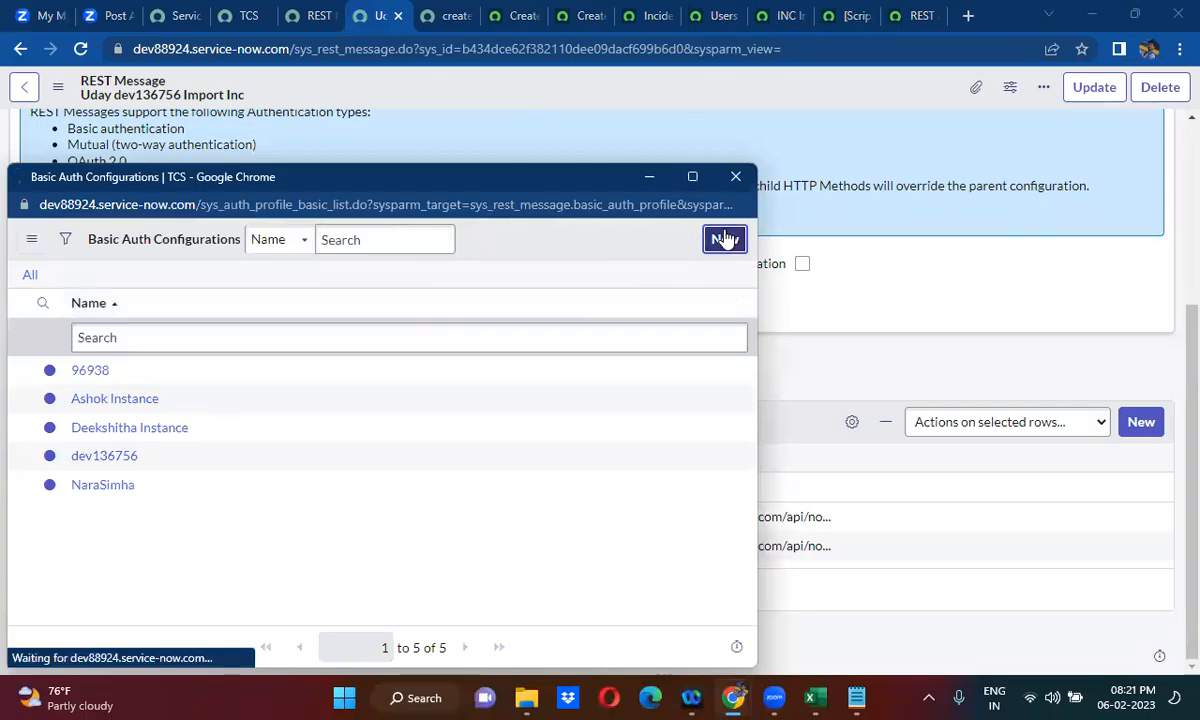
{"action": "left_click", "coordinate": [204, 297]}
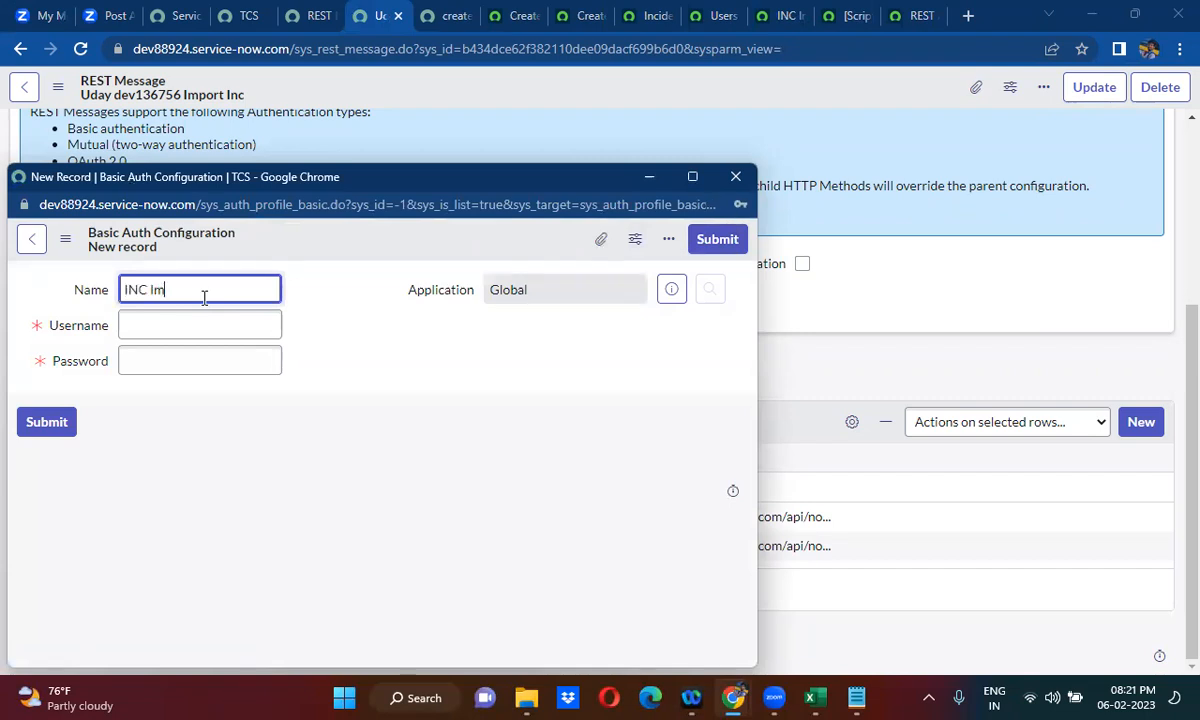
{"action": "left_click", "coordinate": [193, 366]}
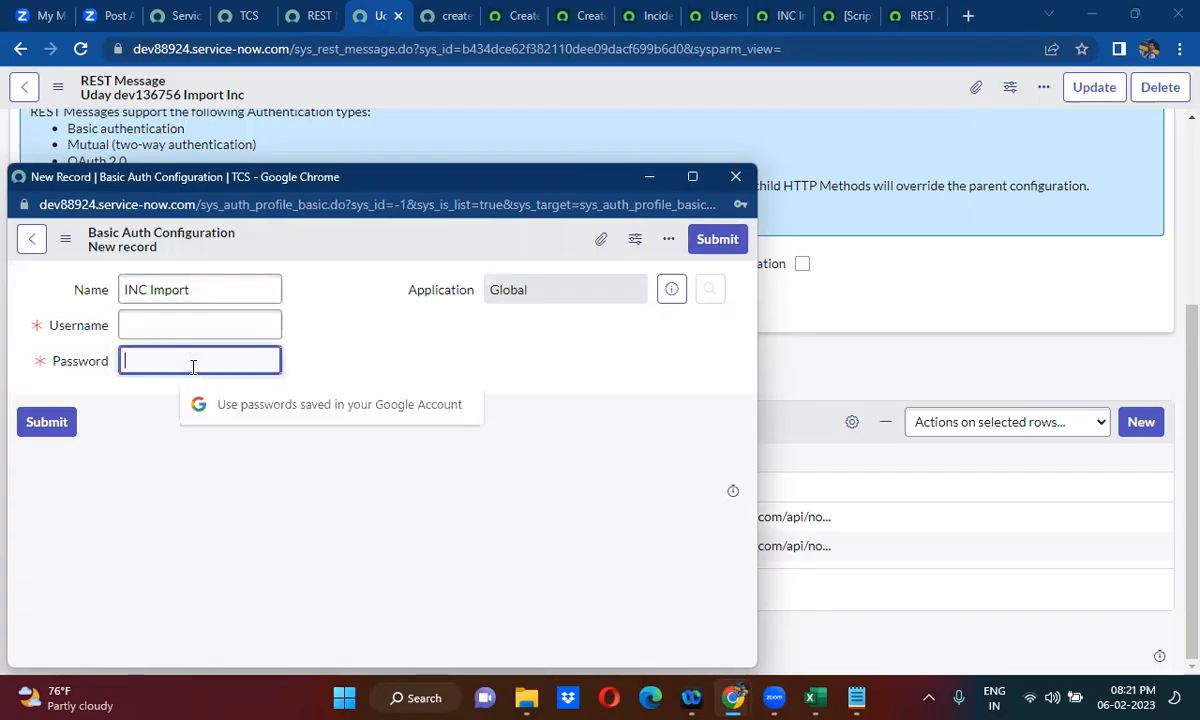
{"action": "key", "text": "ctrl+v"}
{"action": "left_click", "coordinate": [167, 317]}
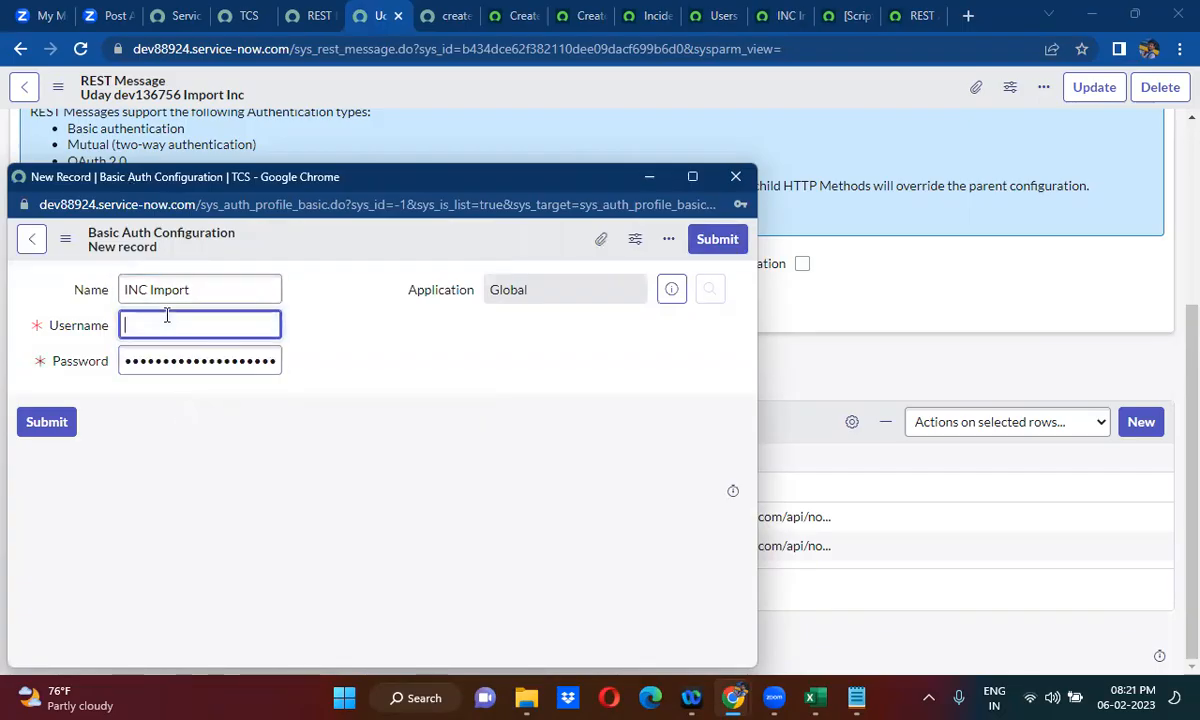
{"action": "type", "text": "inc.integration"}
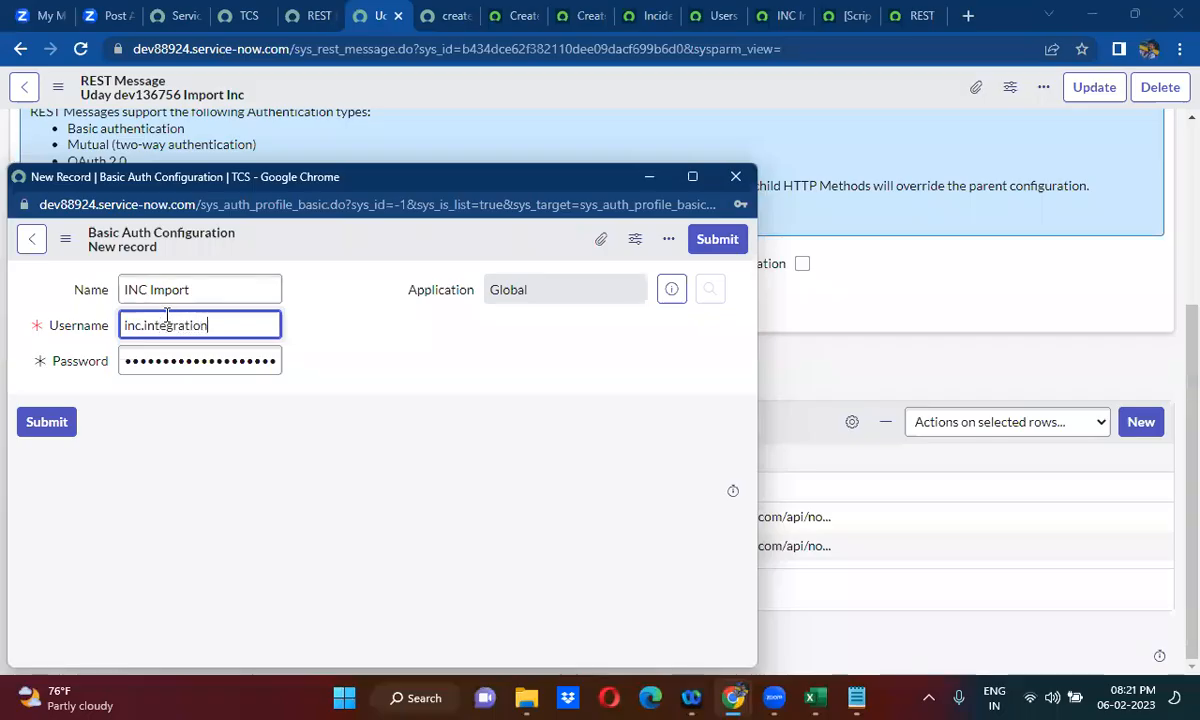
{"action": "left_click", "coordinate": [385, 362]}
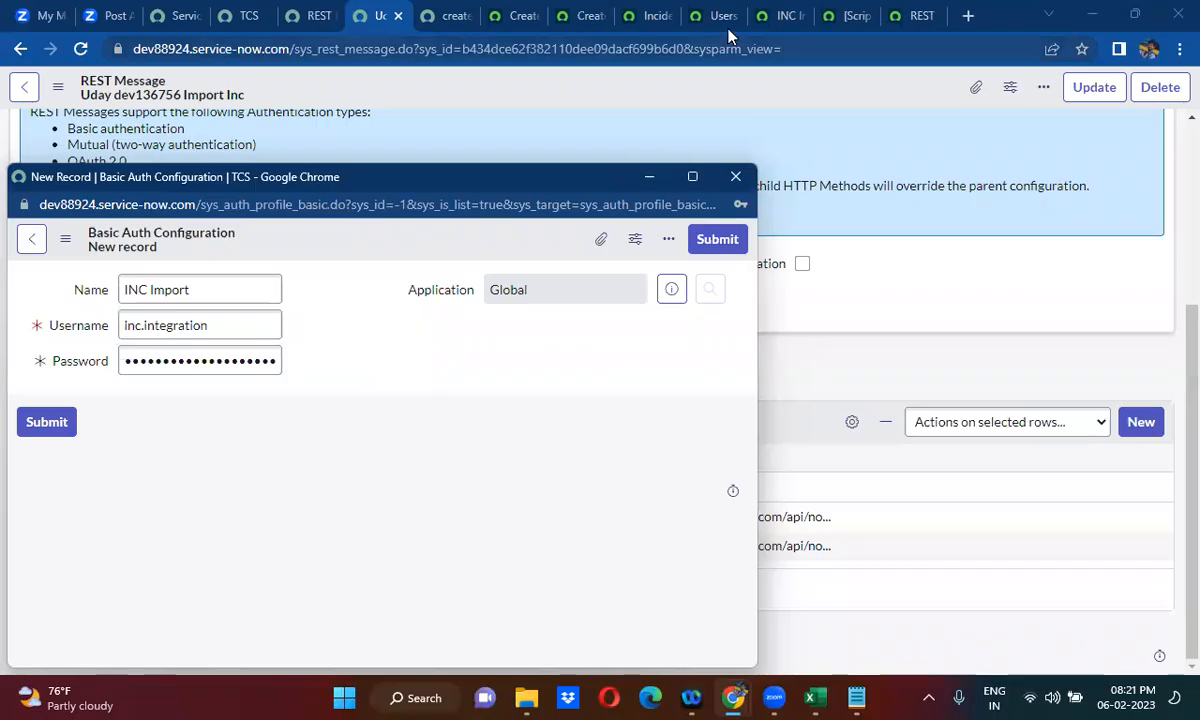
- Check the INC Integration user record on the target instance, then return to the new auth profile form without discarding its entries
{"action": "left_click", "coordinate": [781, 11]}
{"action": "left_click", "coordinate": [781, 11]}
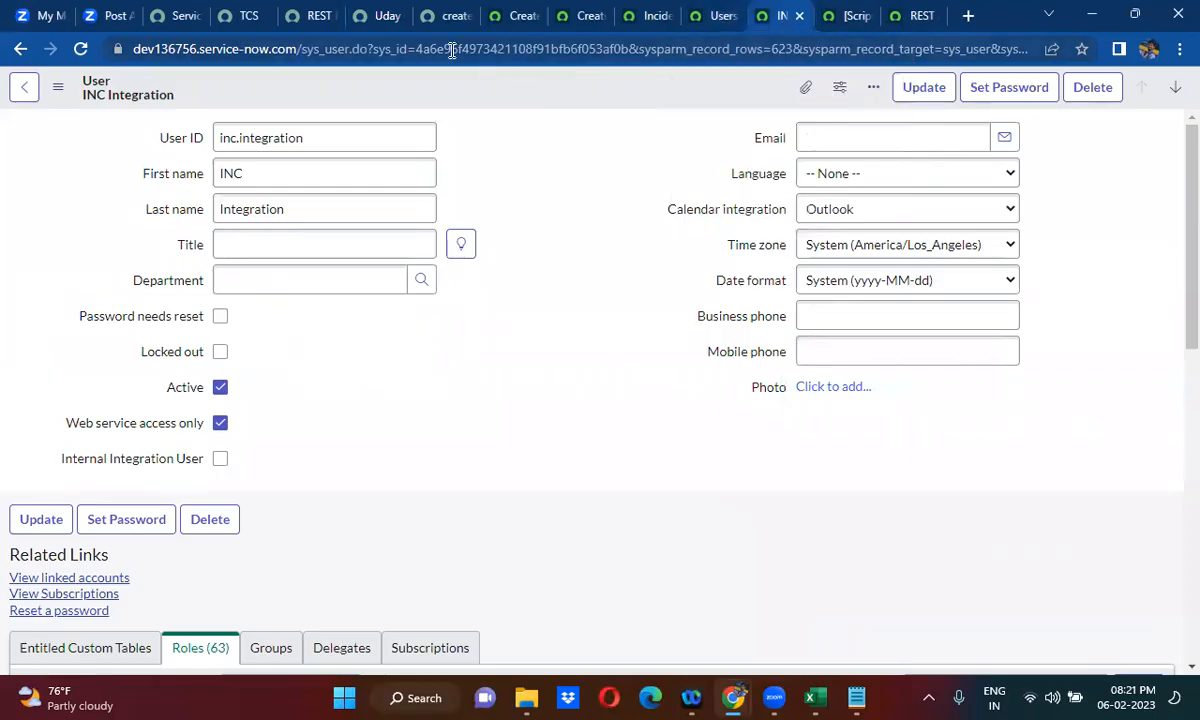
{"action": "left_click", "coordinate": [385, 15]}
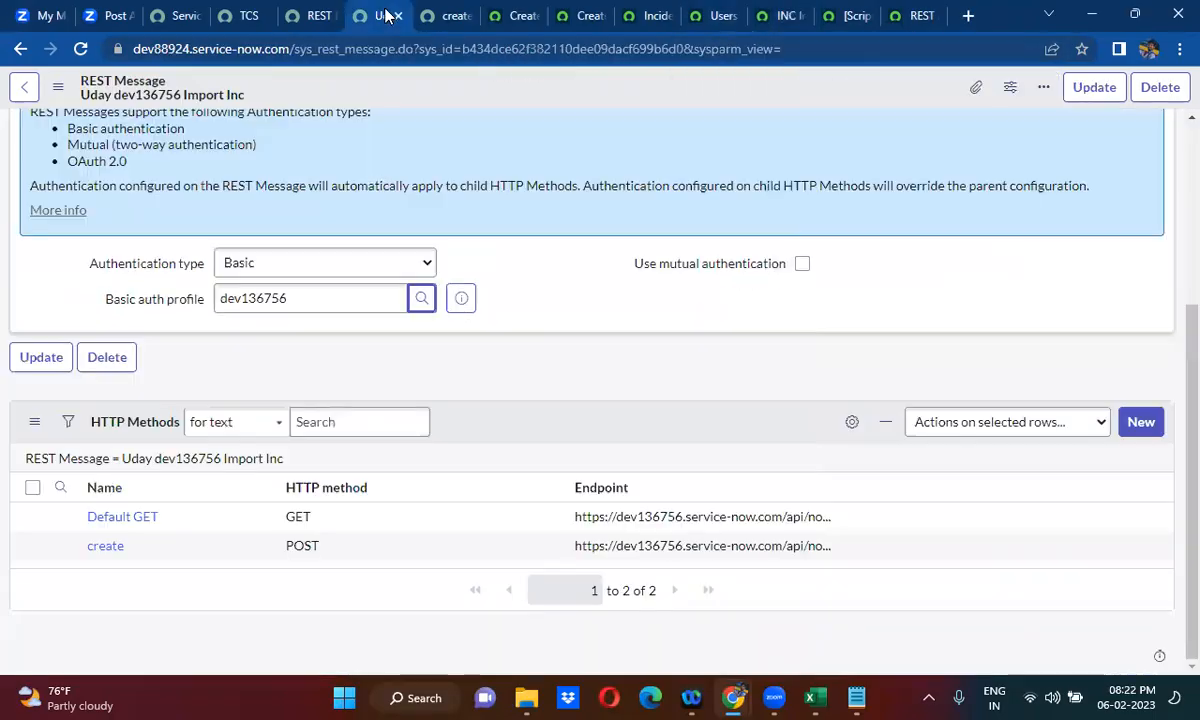
{"action": "left_click", "coordinate": [437, 15]}
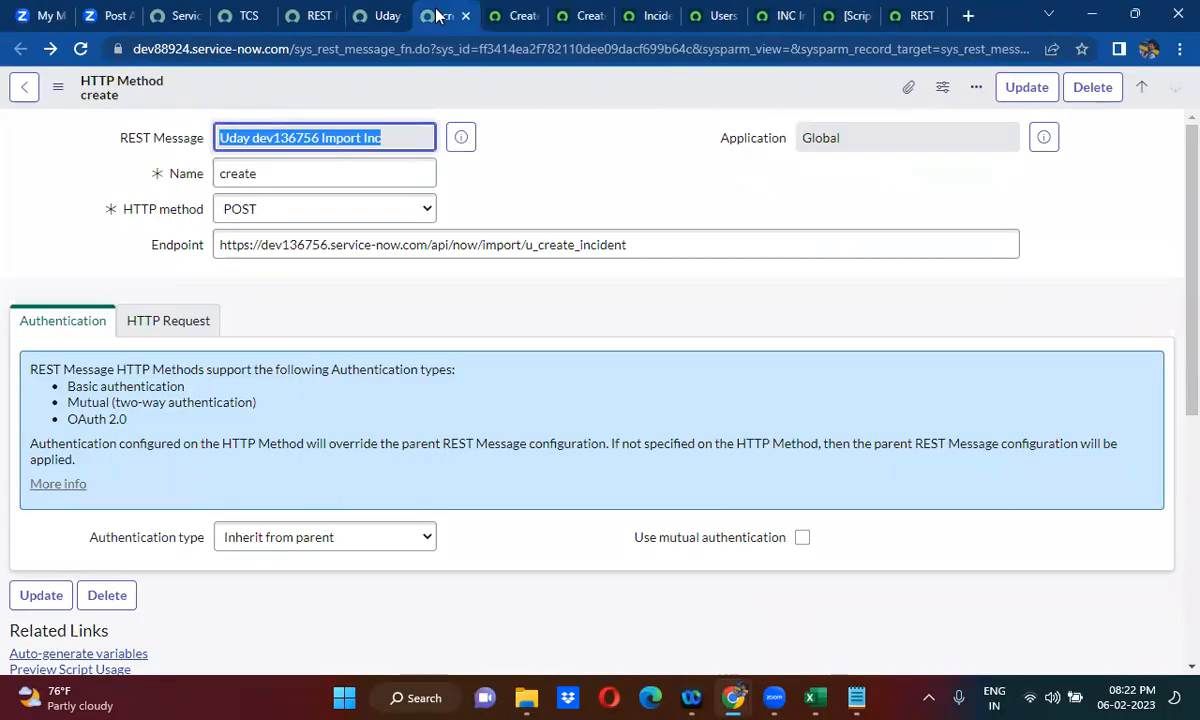
{"action": "left_click", "coordinate": [362, 15]}
{"action": "left_click", "coordinate": [421, 298]}
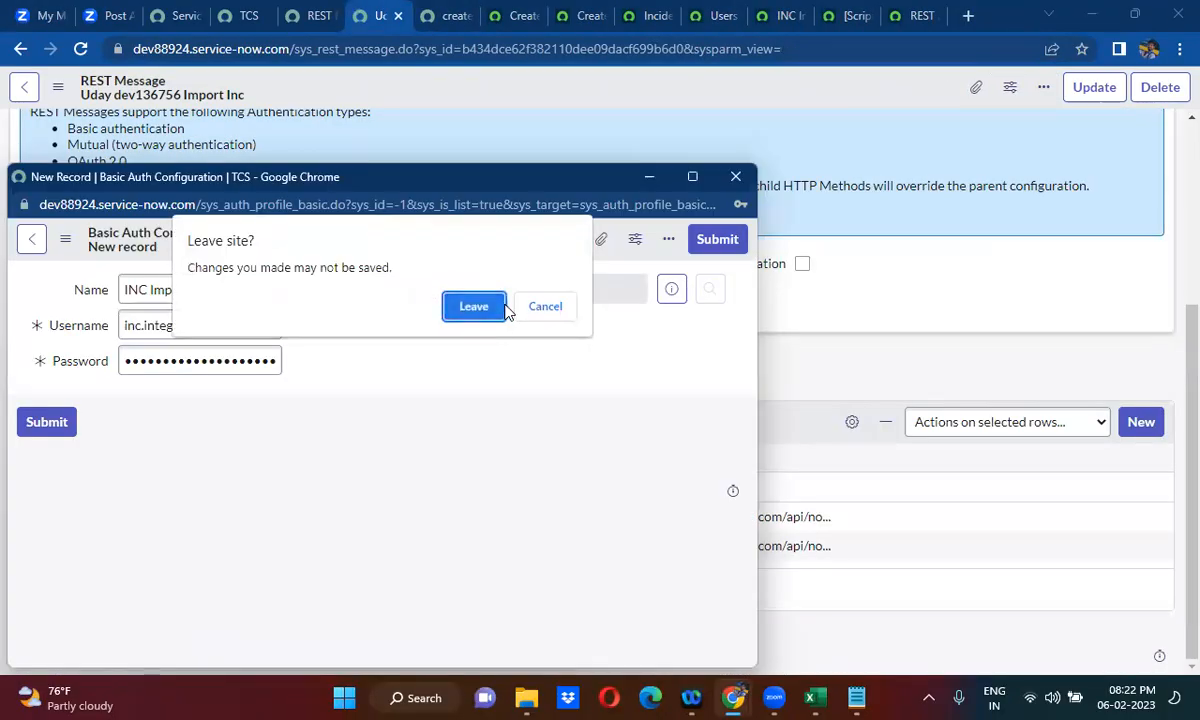
{"action": "left_click", "coordinate": [545, 307]}
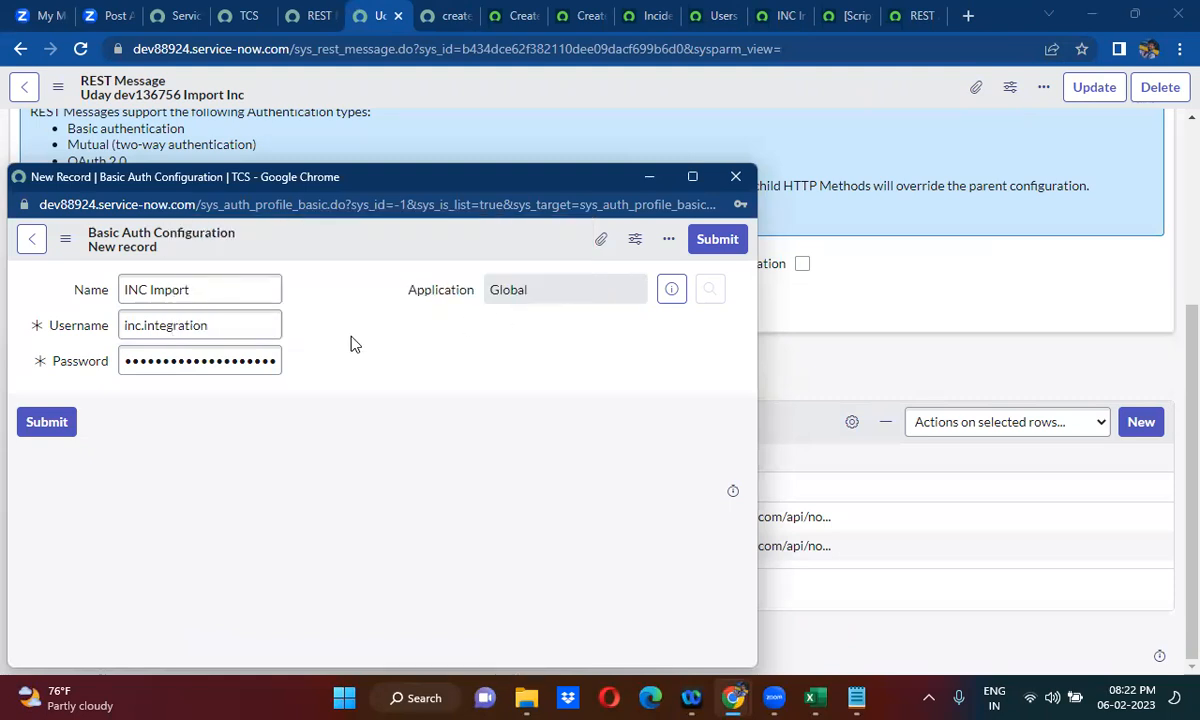
- Submit the INC Import auth profile and save the REST message with it
{"action": "left_click", "coordinate": [716, 242]}
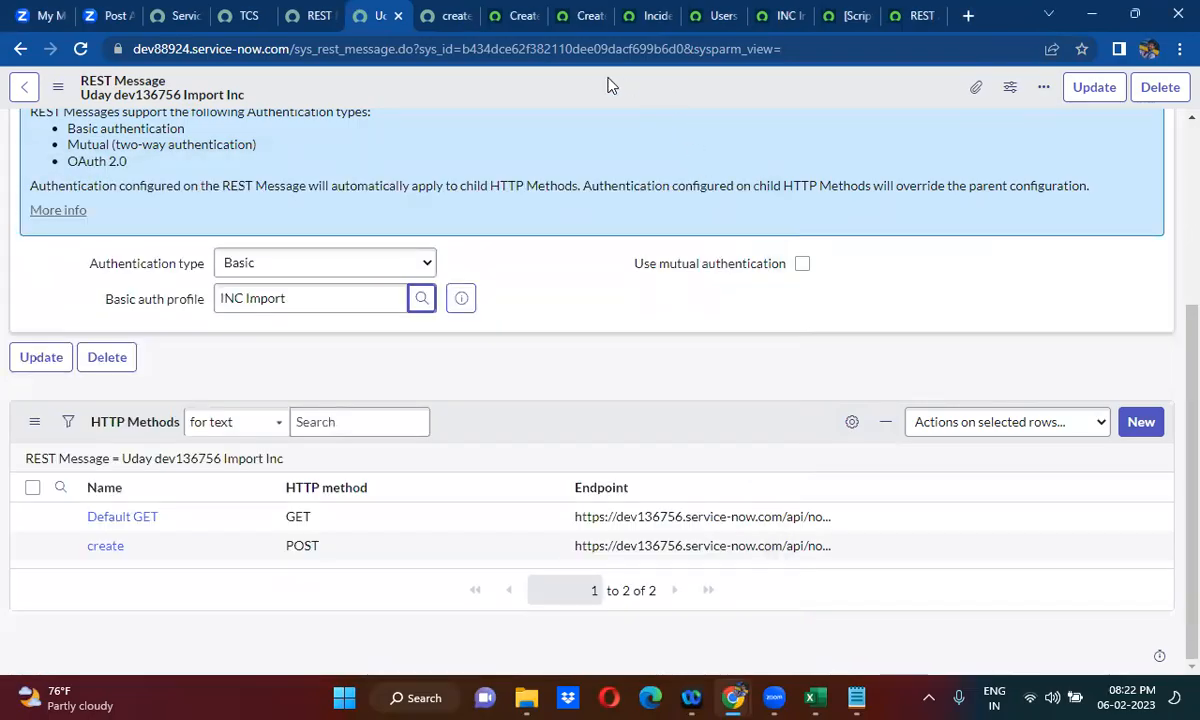
{"action": "right_click", "coordinate": [609, 85]}
{"action": "left_click", "coordinate": [641, 91]}
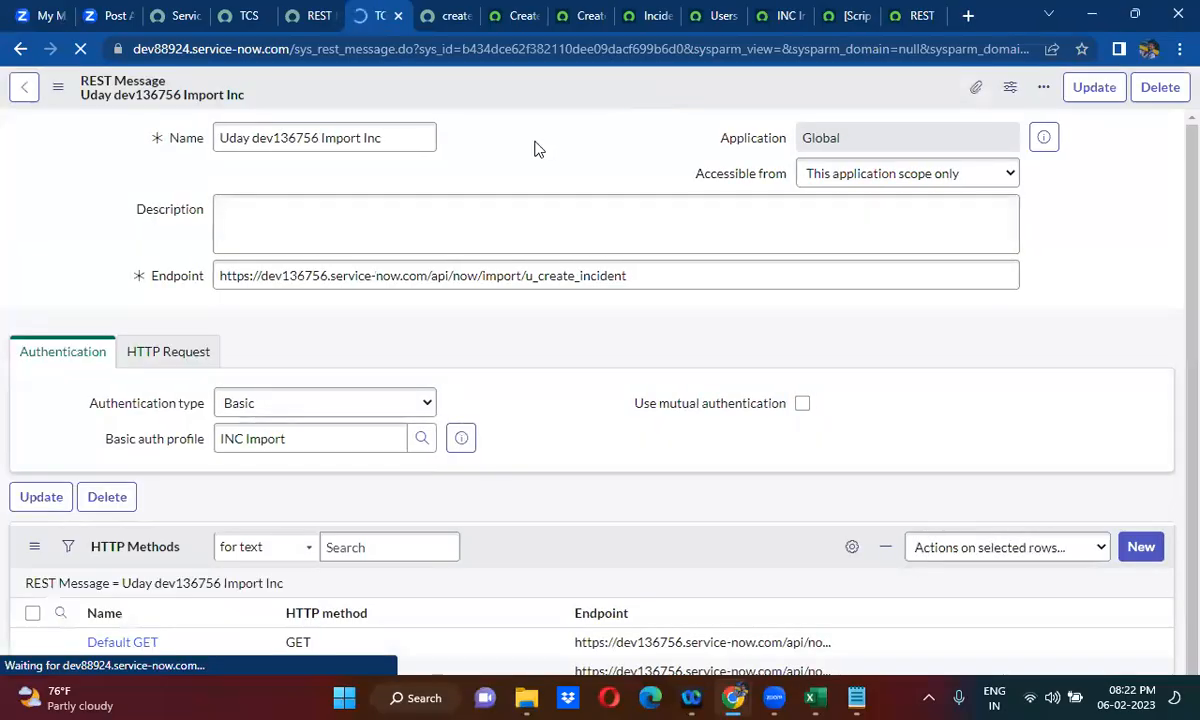
- Open the REST message's create POST method in its own tab and run its test
{"action": "scroll", "coordinate": [490, 170], "scroll_direction": "down", "scroll_amount": 3}
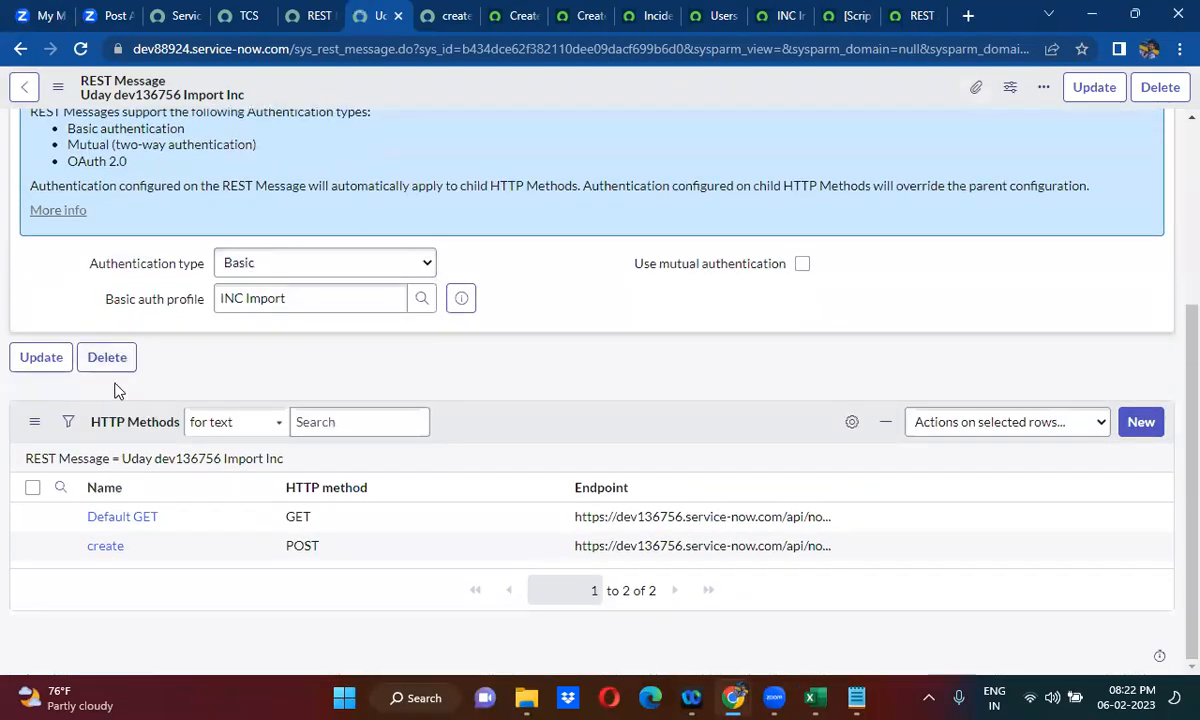
{"action": "right_click", "coordinate": [62, 548]}
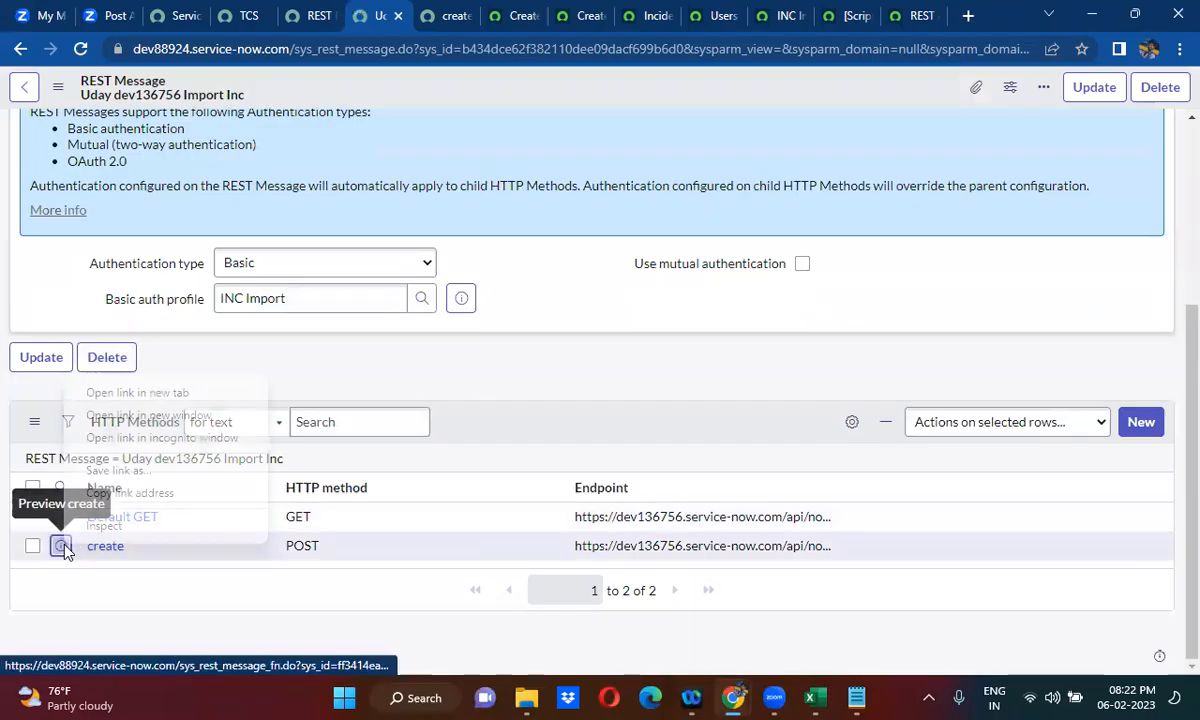
{"action": "left_click", "coordinate": [150, 392]}
{"action": "left_click", "coordinate": [408, 15]}
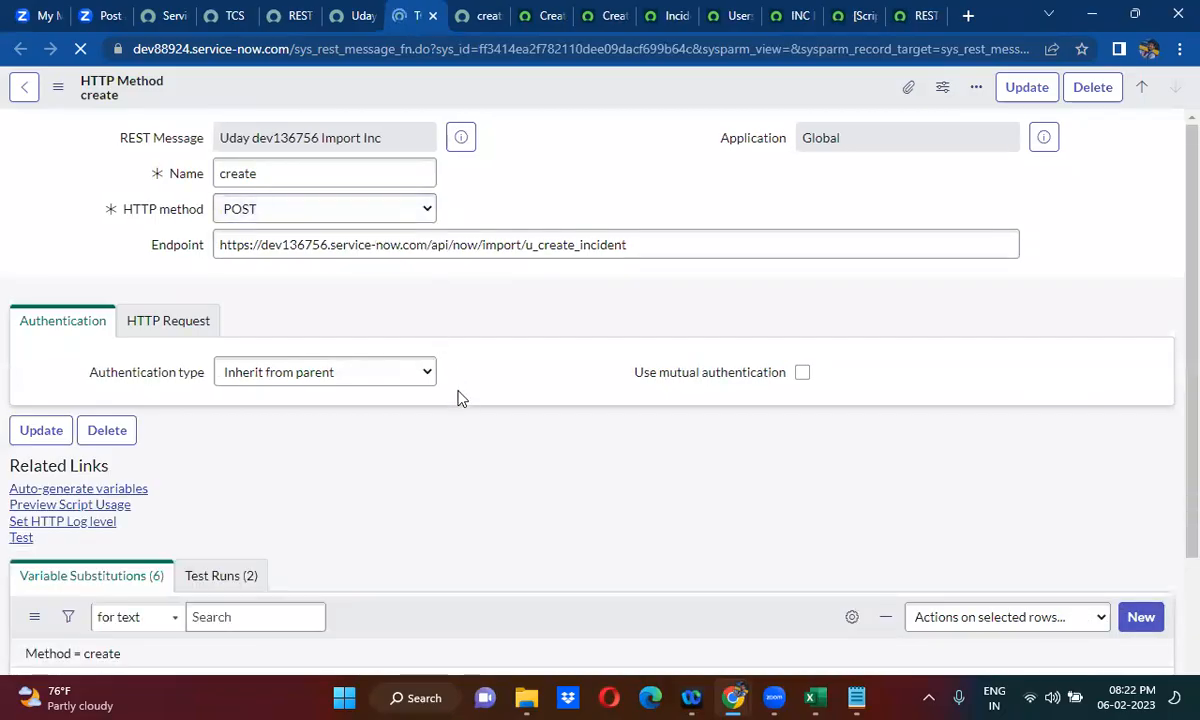
{"action": "scroll", "coordinate": [458, 399], "scroll_direction": "down", "scroll_amount": 3}
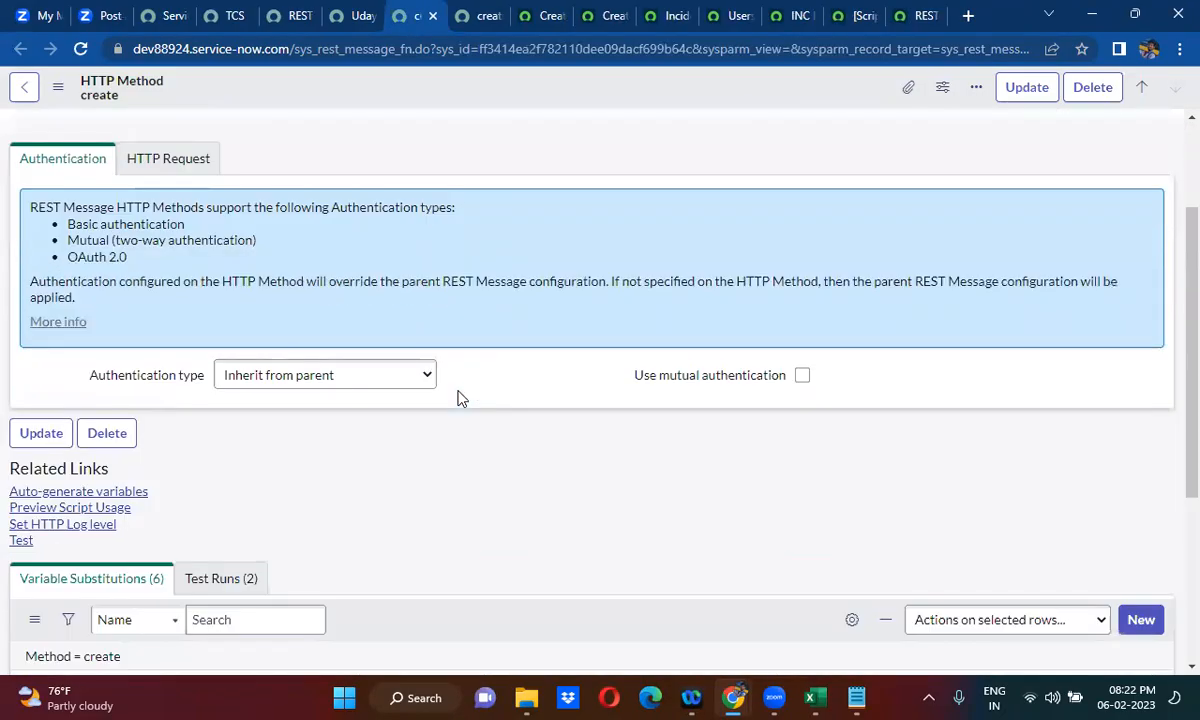
{"action": "left_click", "coordinate": [22, 404]}
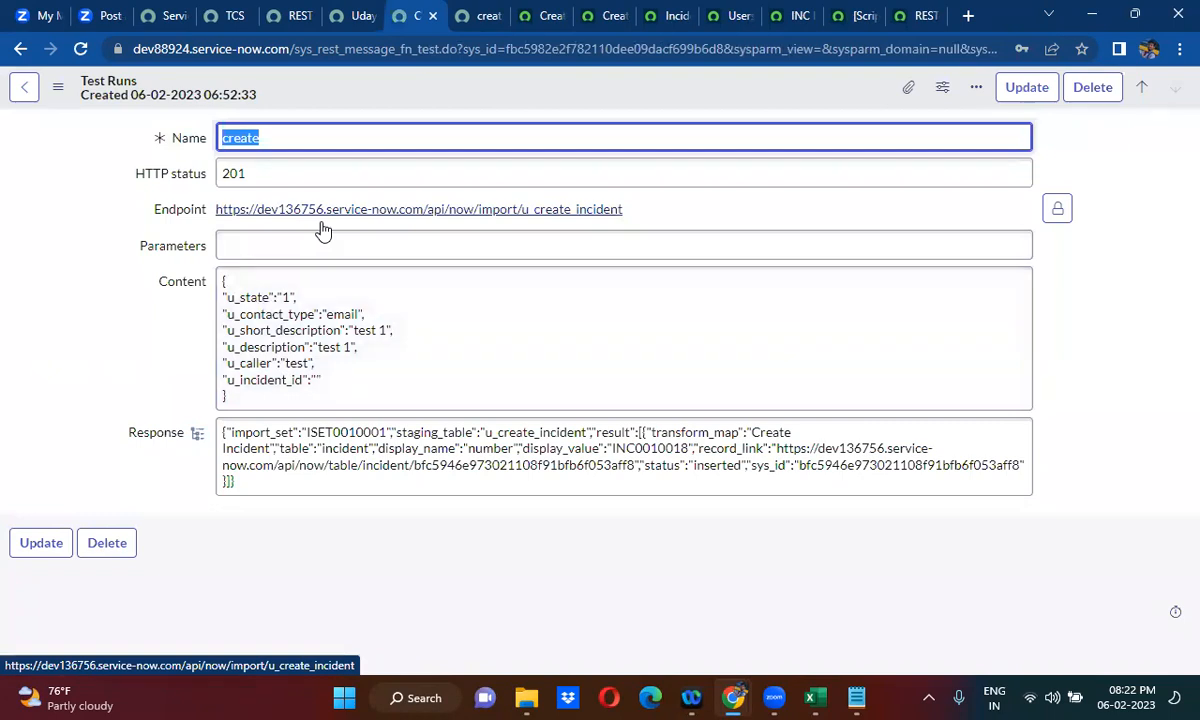
- Refresh the incident list on the dev136756 instance to check for the test incident, then return to the test run record
{"action": "left_click", "coordinate": [660, 10]}
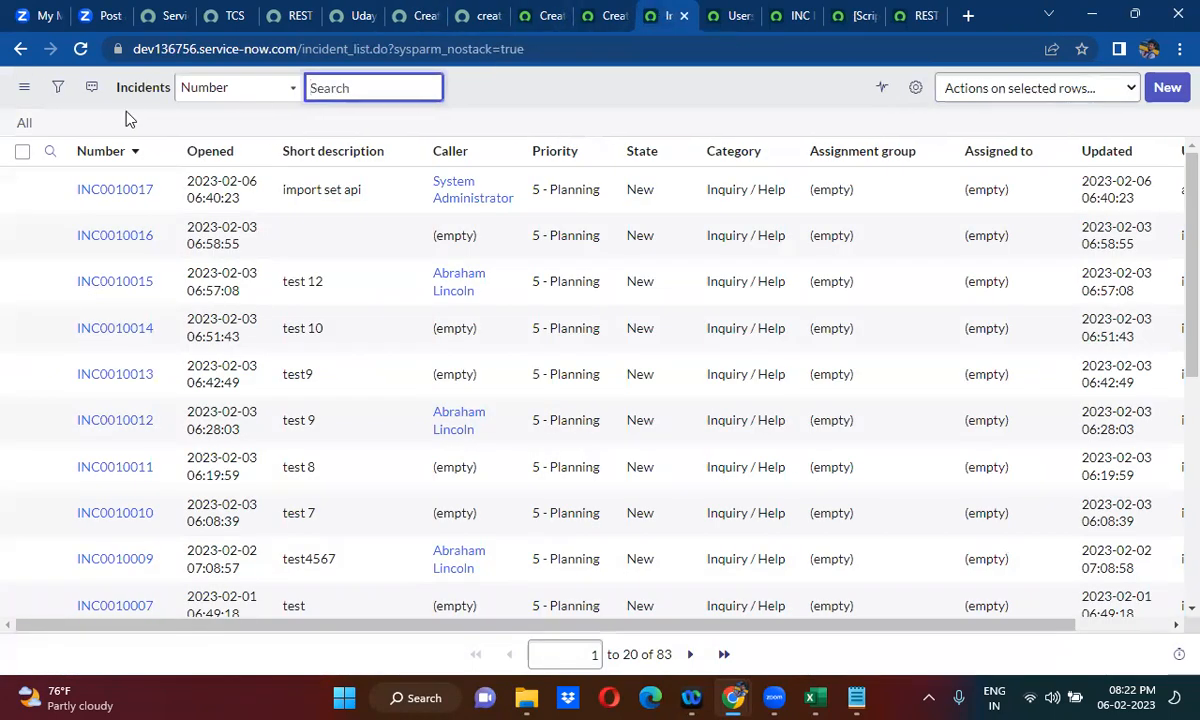
{"action": "left_click", "coordinate": [25, 122]}
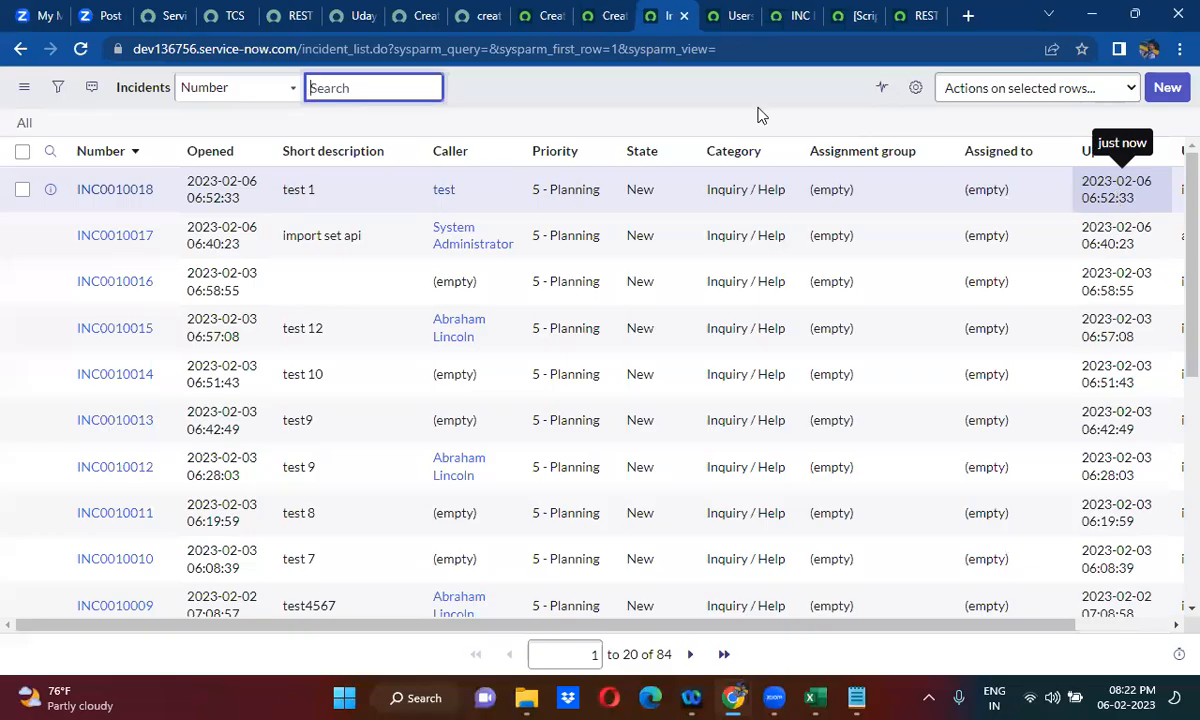
{"action": "left_click", "coordinate": [355, 12]}
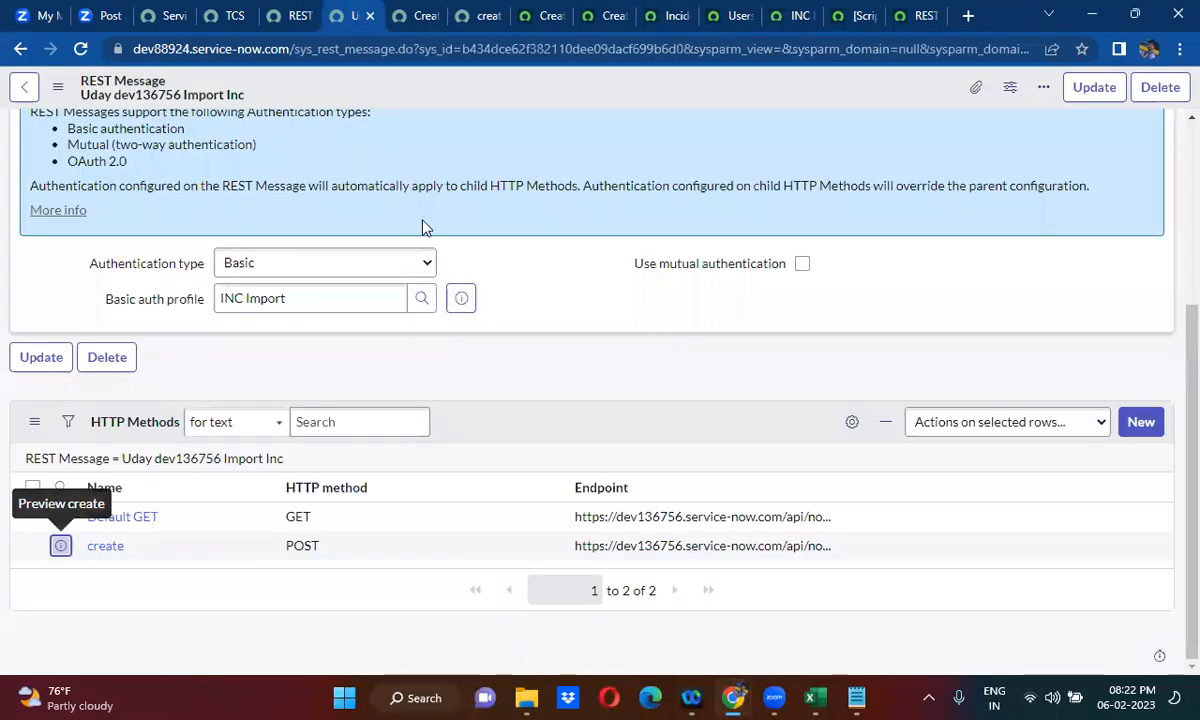
{"action": "left_click", "coordinate": [415, 14]}
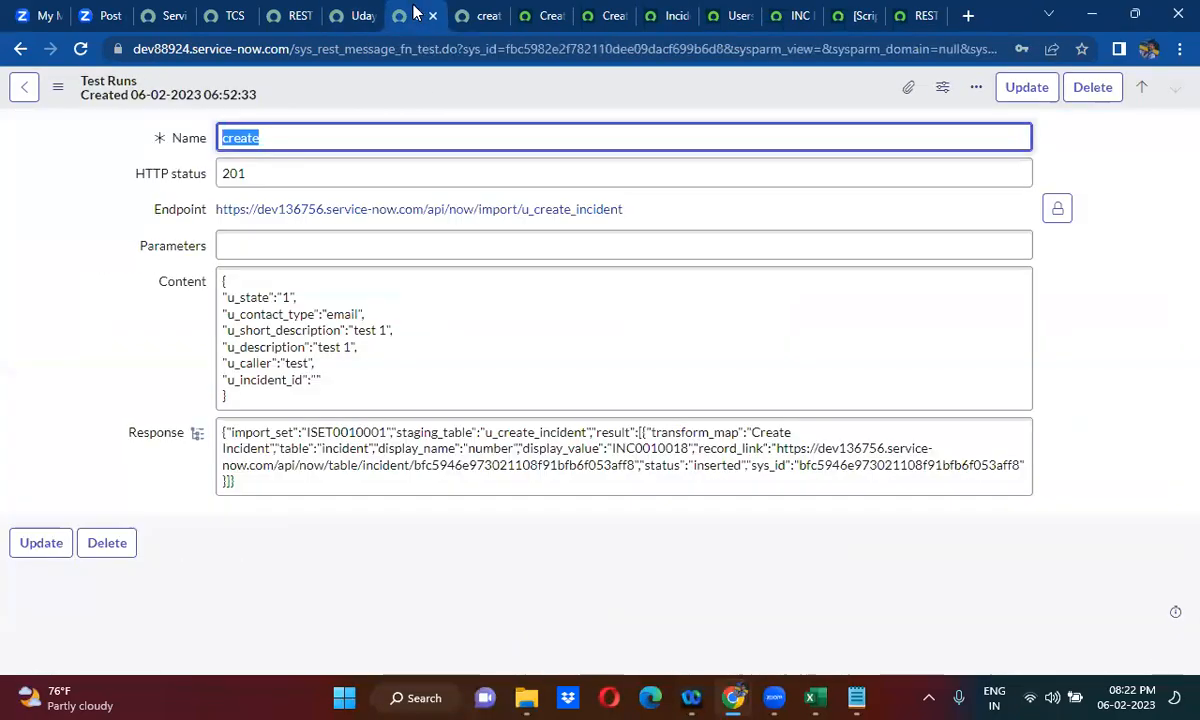
- Return to the create method and review the variables in its HTTP request content
{"action": "left_click", "coordinate": [20, 52]}
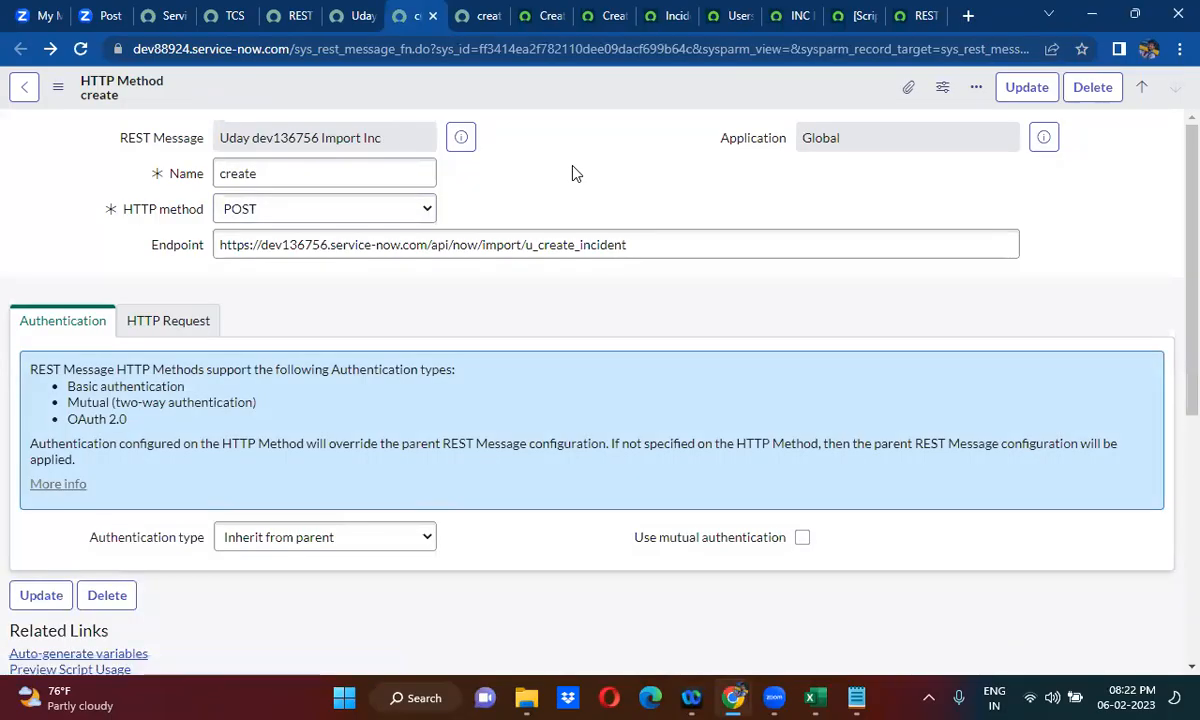
{"action": "left_click", "coordinate": [158, 318]}
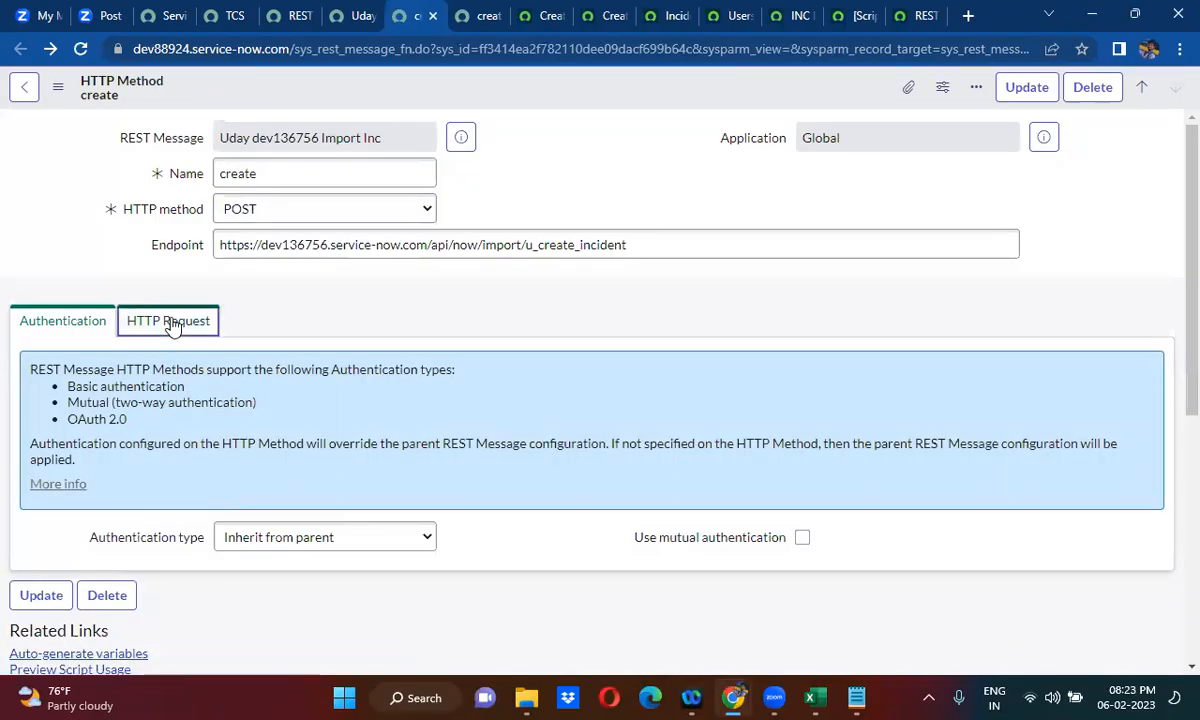
{"action": "scroll", "coordinate": [546, 303], "scroll_direction": "down", "scroll_amount": 4}
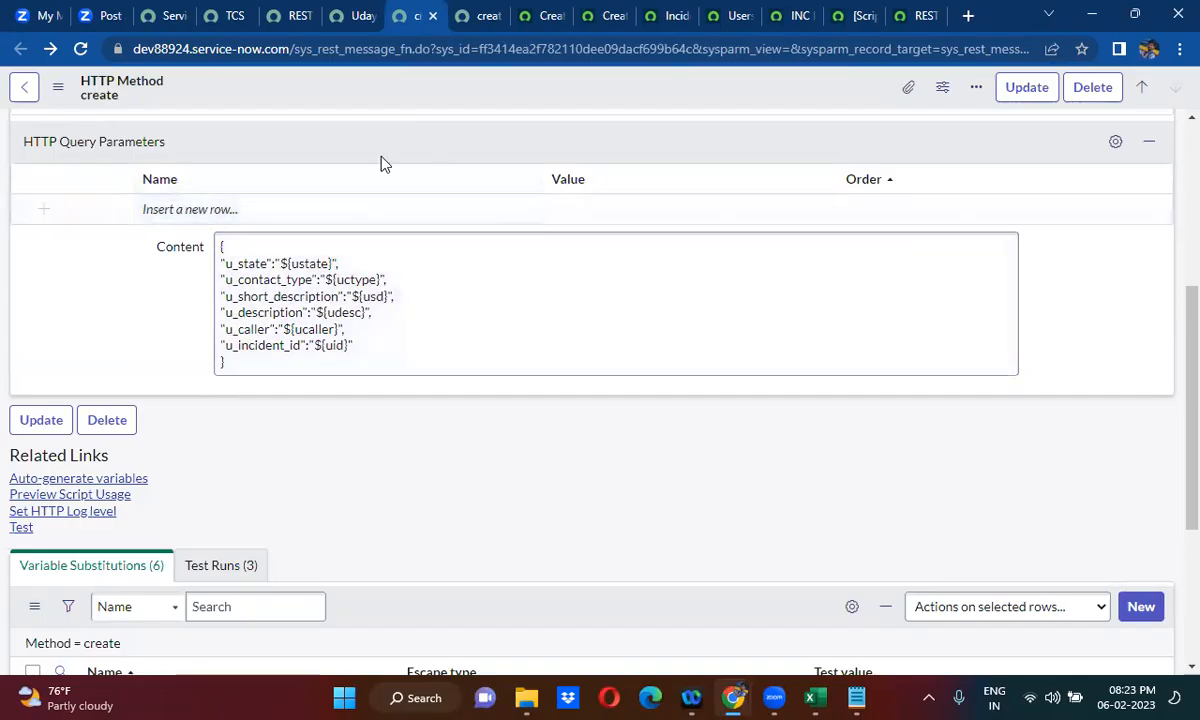
- Open a new incident form on the TCS instance with incident.do, duplicate its tab and dismiss the welcome dialog
{"action": "left_click", "coordinate": [218, 9]}
{"action": "triple_click", "coordinate": [120, 137]}
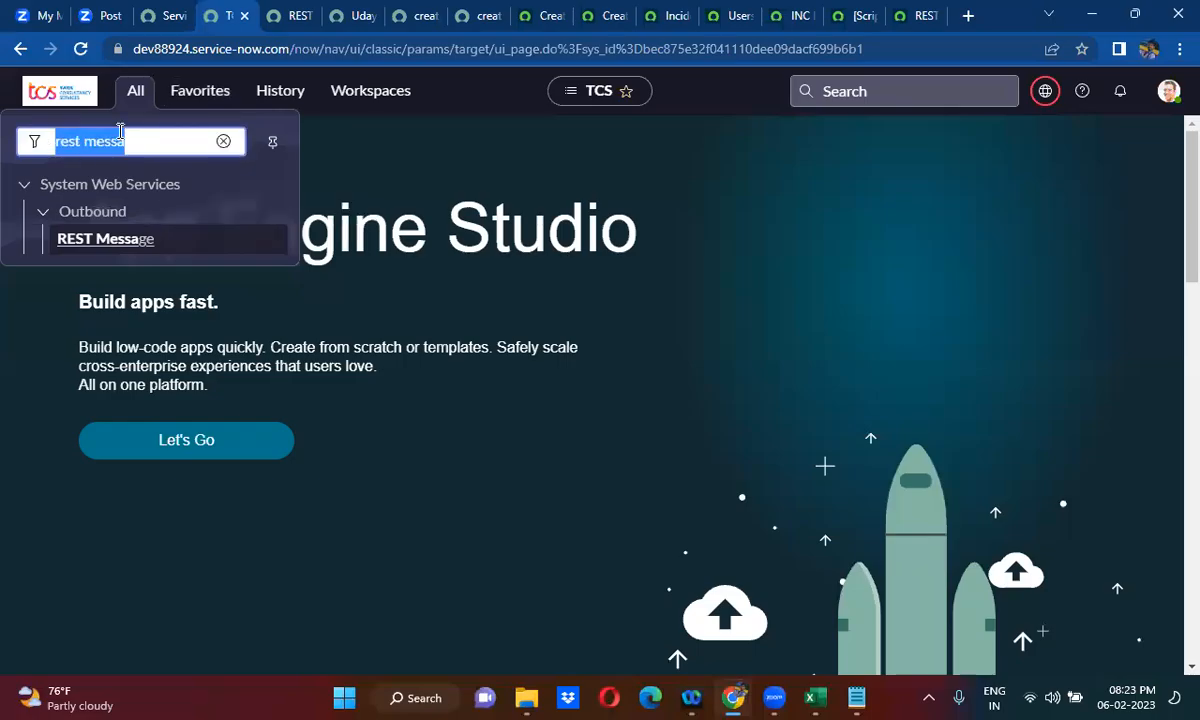
{"action": "type", "text": "incident"}
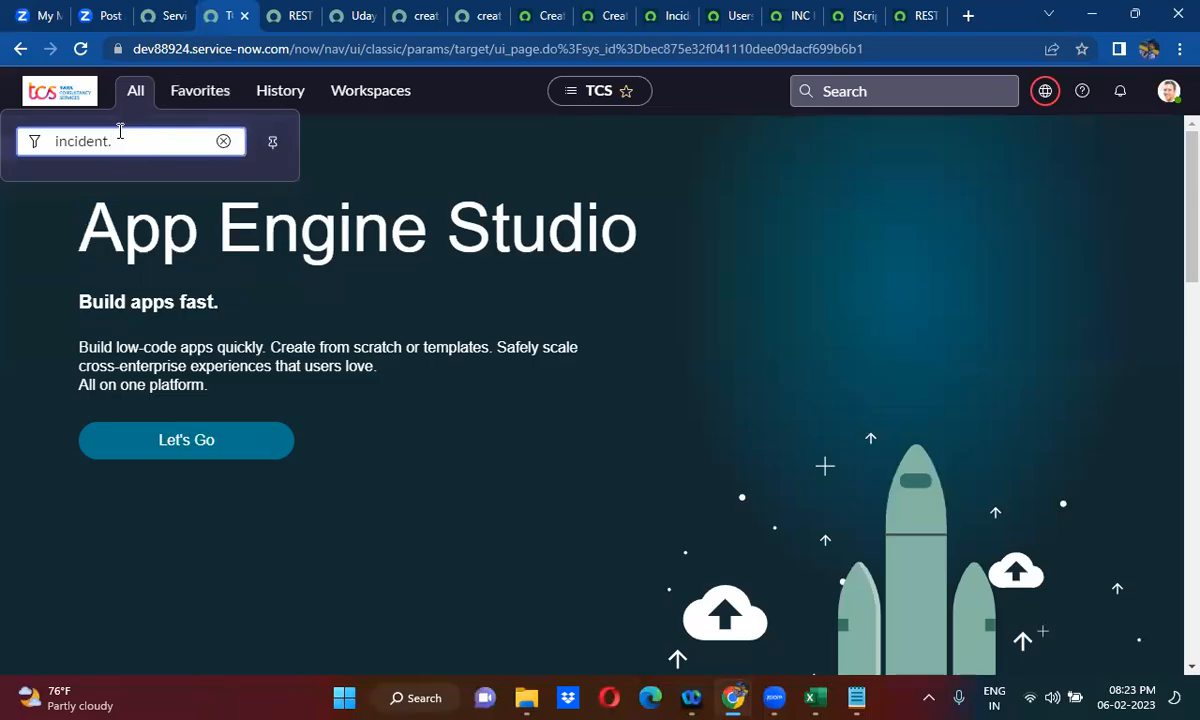
{"action": "type", "text": ".do"}
{"action": "key", "text": "Return"}
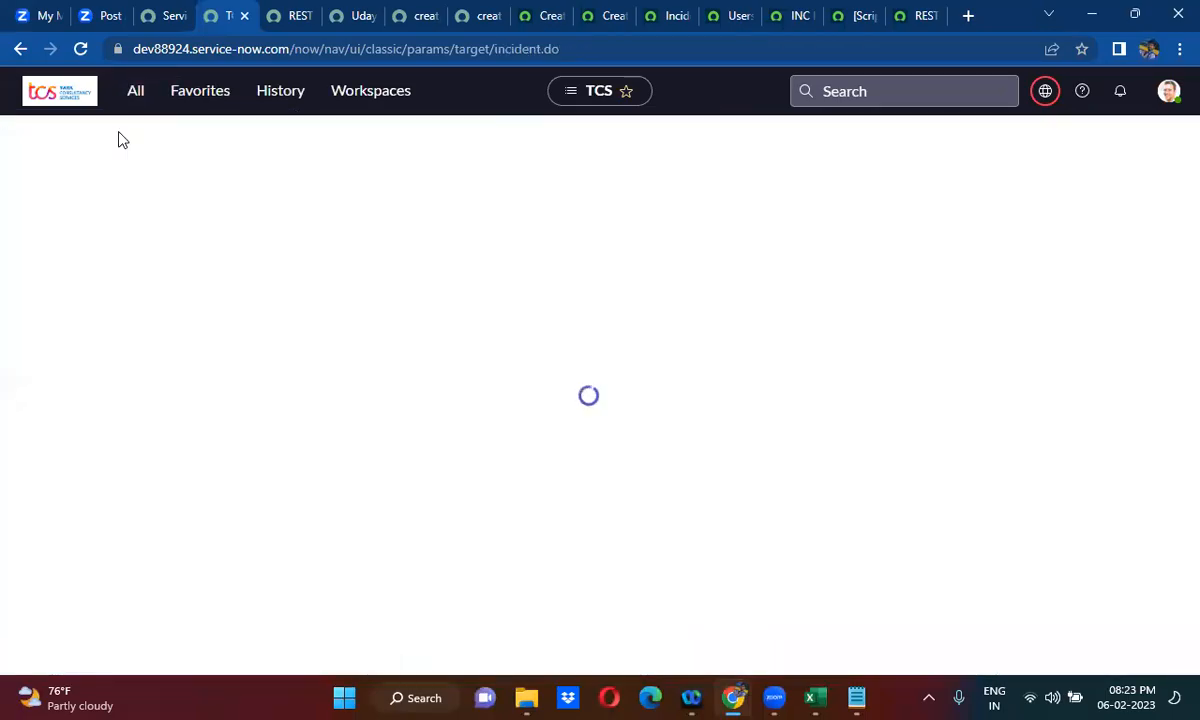
{"action": "right_click", "coordinate": [218, 18]}
{"action": "left_click", "coordinate": [263, 157]}
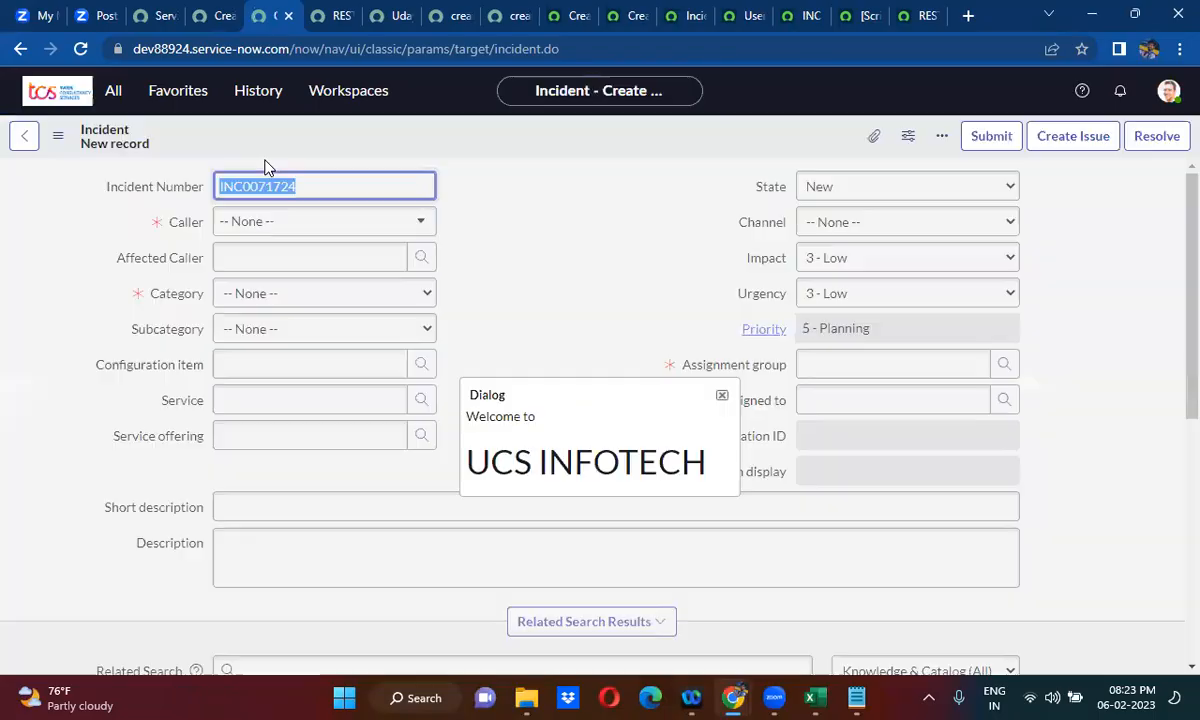
{"action": "left_click", "coordinate": [721, 395]}
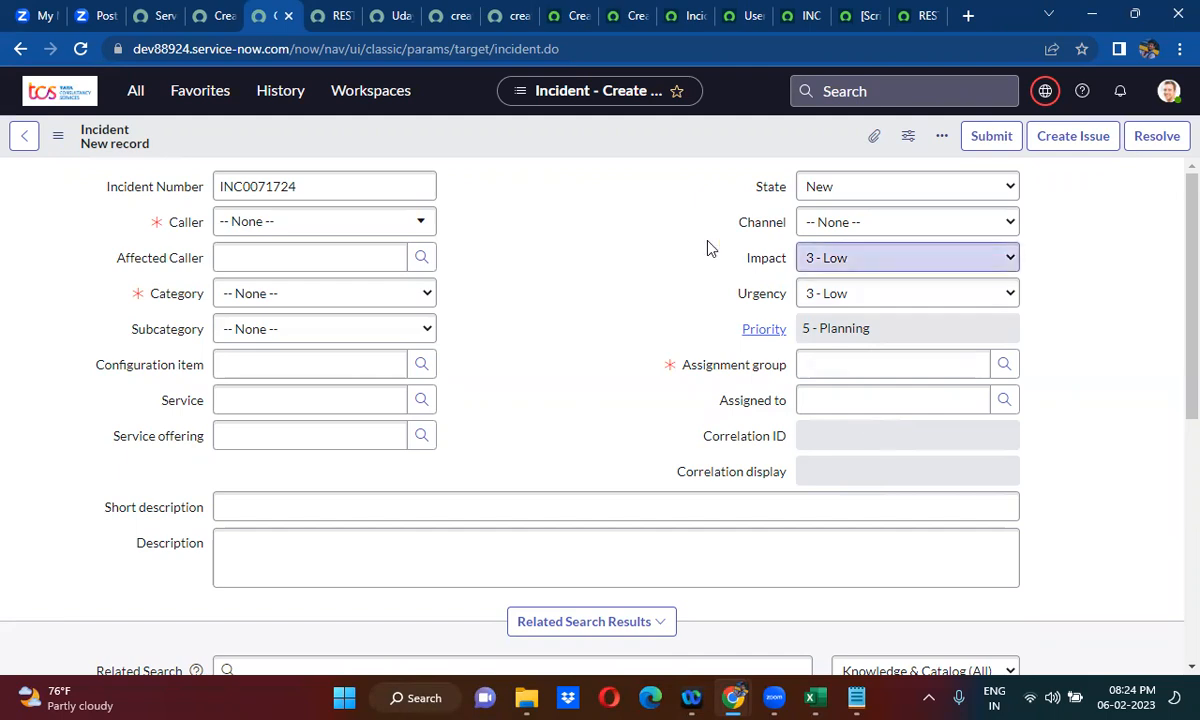
- List the incident table's business rules and open Create Record on dev136756 Instance in its own tab
{"action": "right_click", "coordinate": [548, 137]}
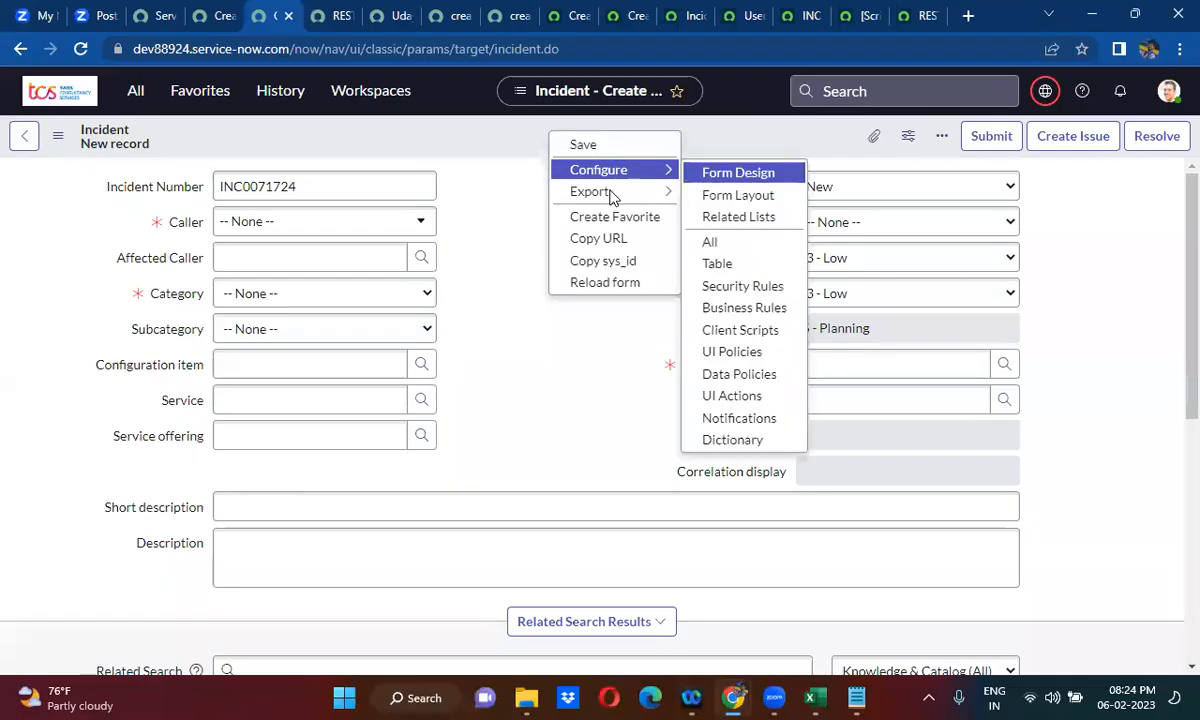
{"action": "mouse_move", "coordinate": [675, 172]}
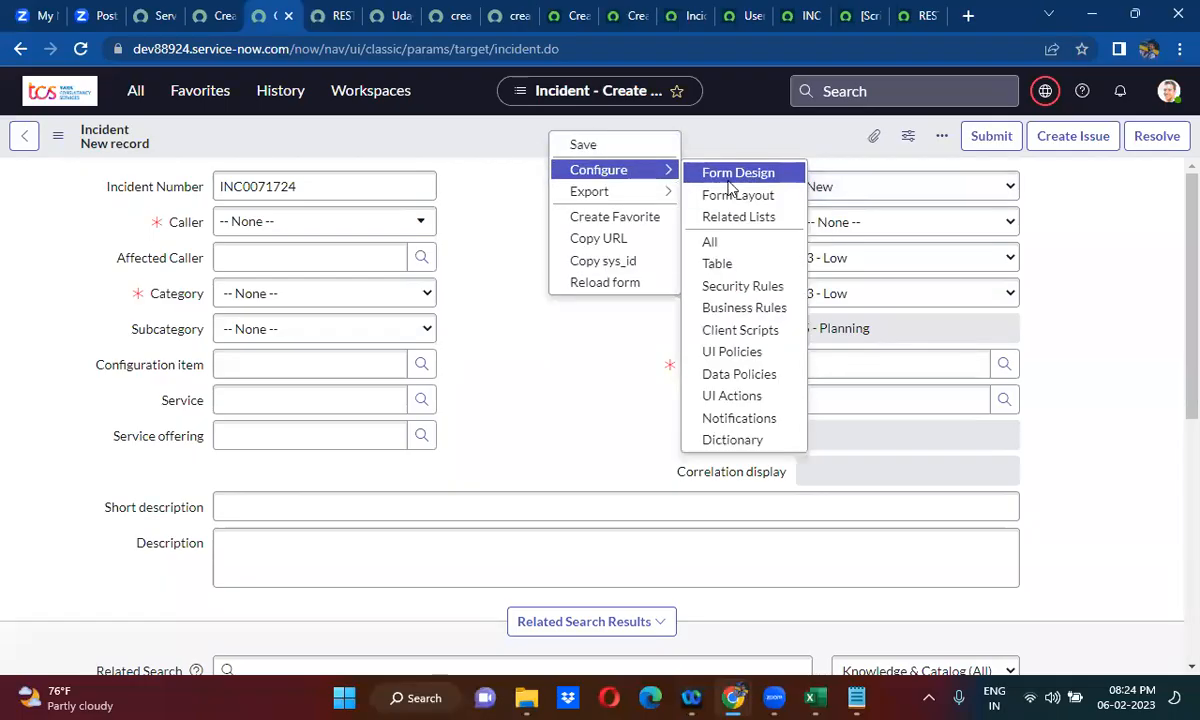
{"action": "left_click", "coordinate": [750, 309]}
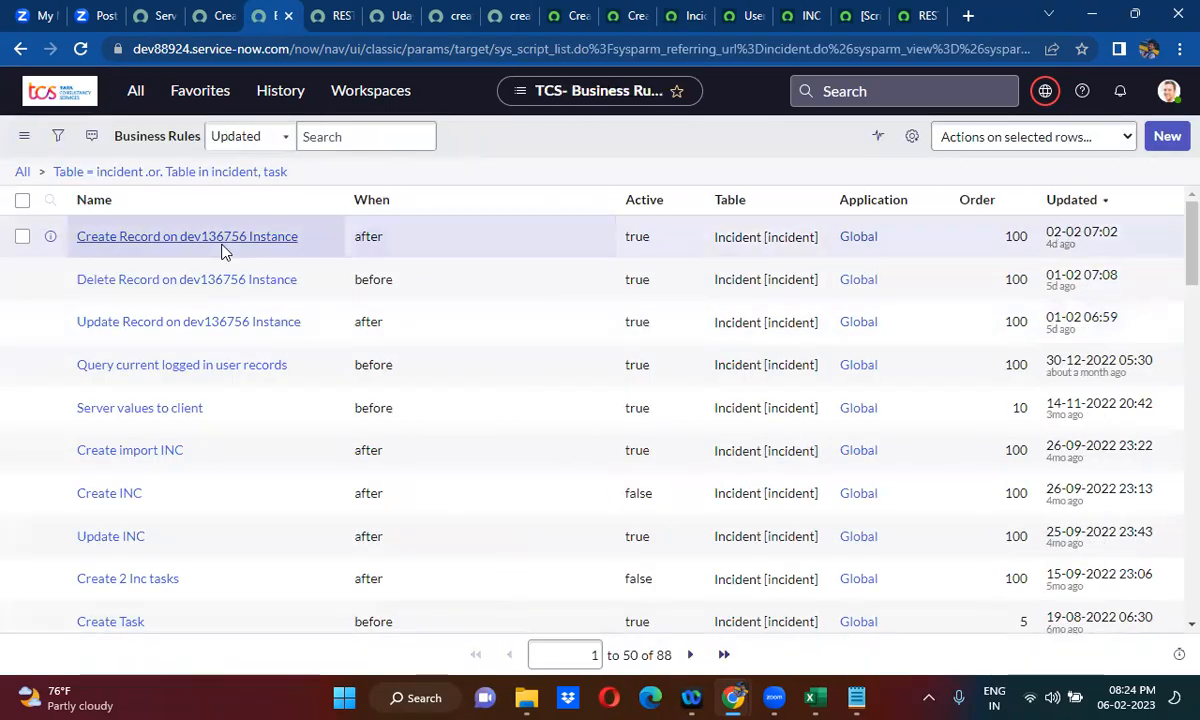
{"action": "right_click", "coordinate": [50, 242]}
{"action": "left_click", "coordinate": [100, 257]}
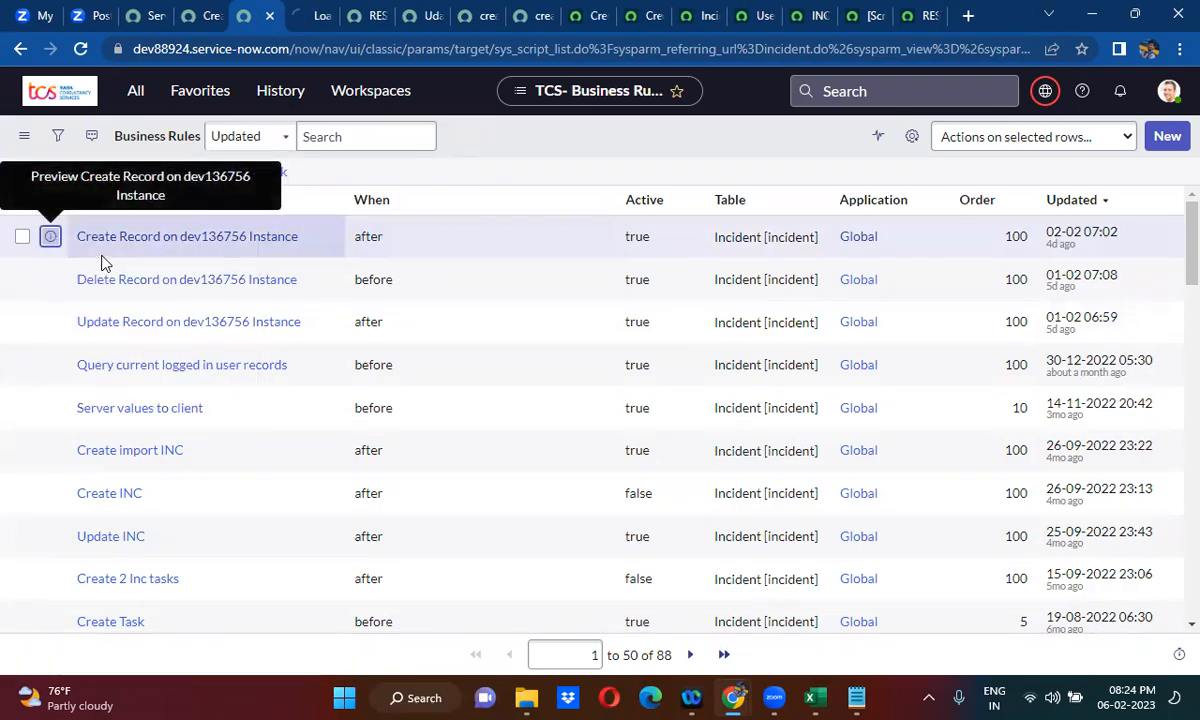
{"action": "left_click", "coordinate": [305, 10]}
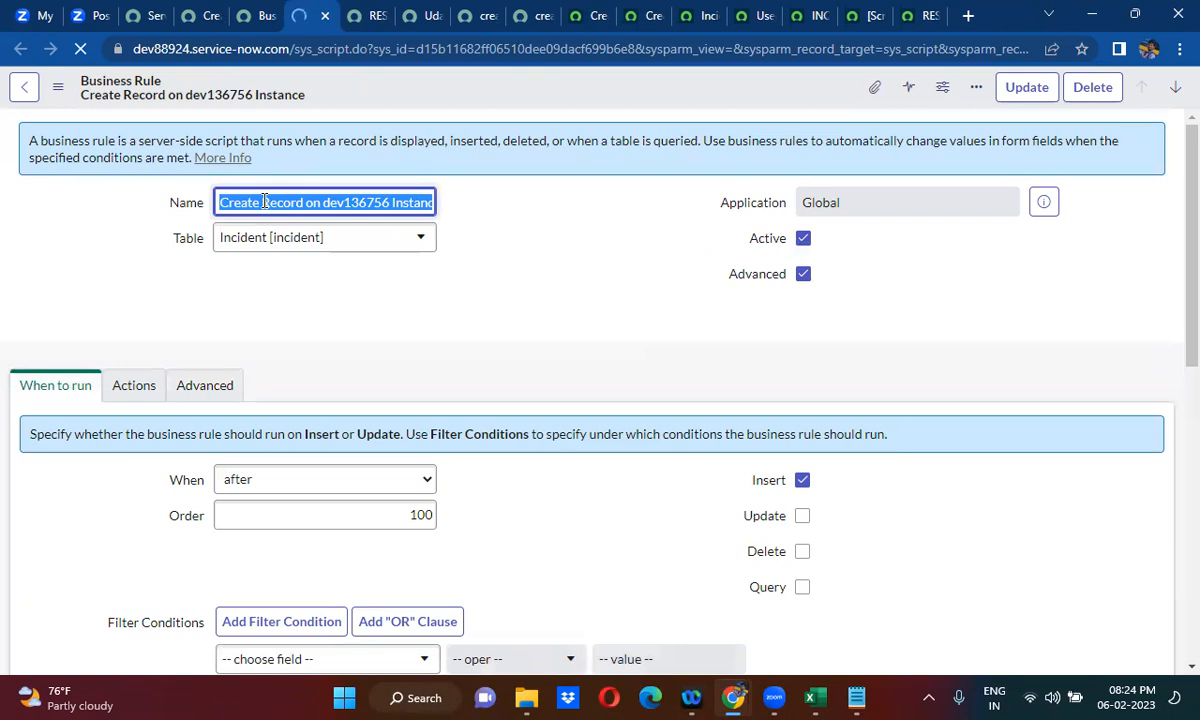
- Change the business rule's name to Create Import on dev136756 Instance
{"action": "left_click", "coordinate": [263, 202]}
{"action": "type", "text": "Impor"}
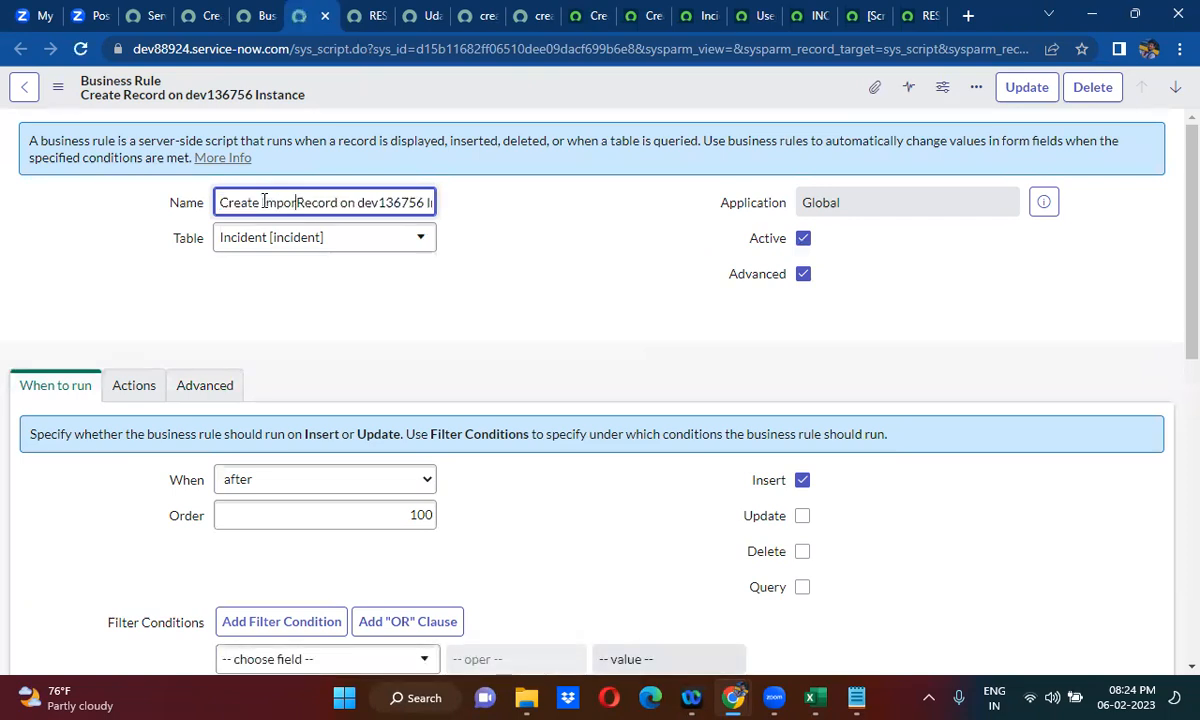
{"action": "double_click", "coordinate": [308, 201]}
{"action": "key", "text": "BackSpace"}
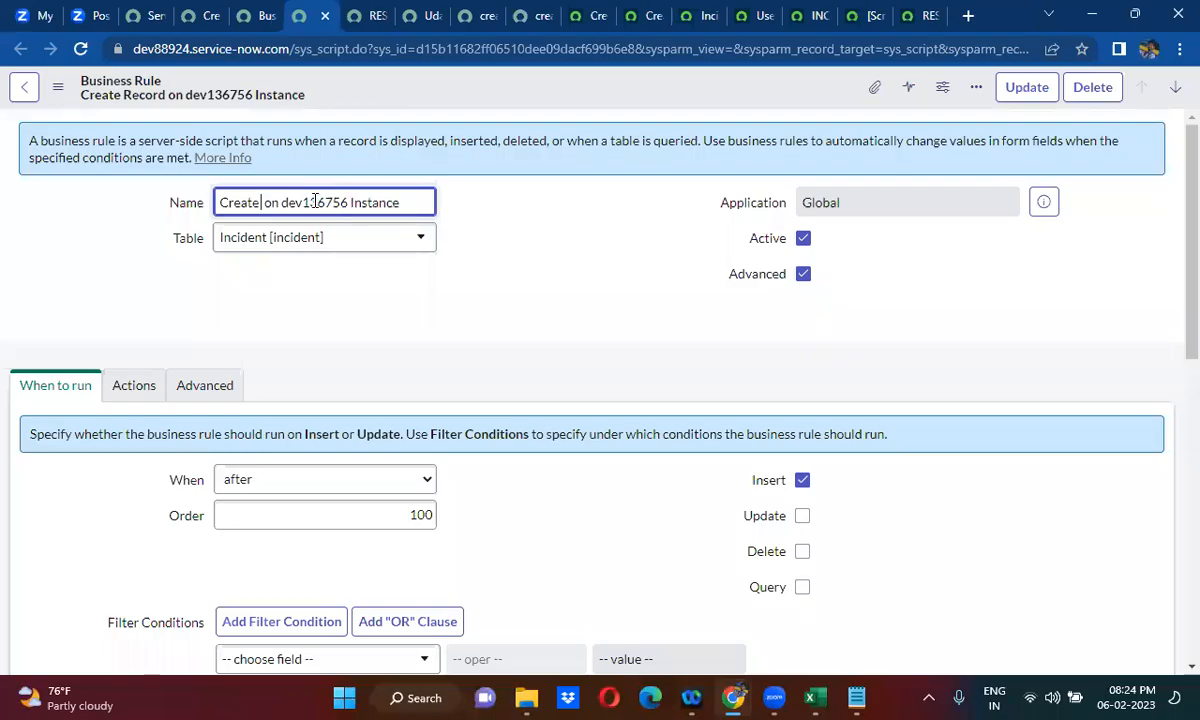
{"action": "type", "text": "Import"}
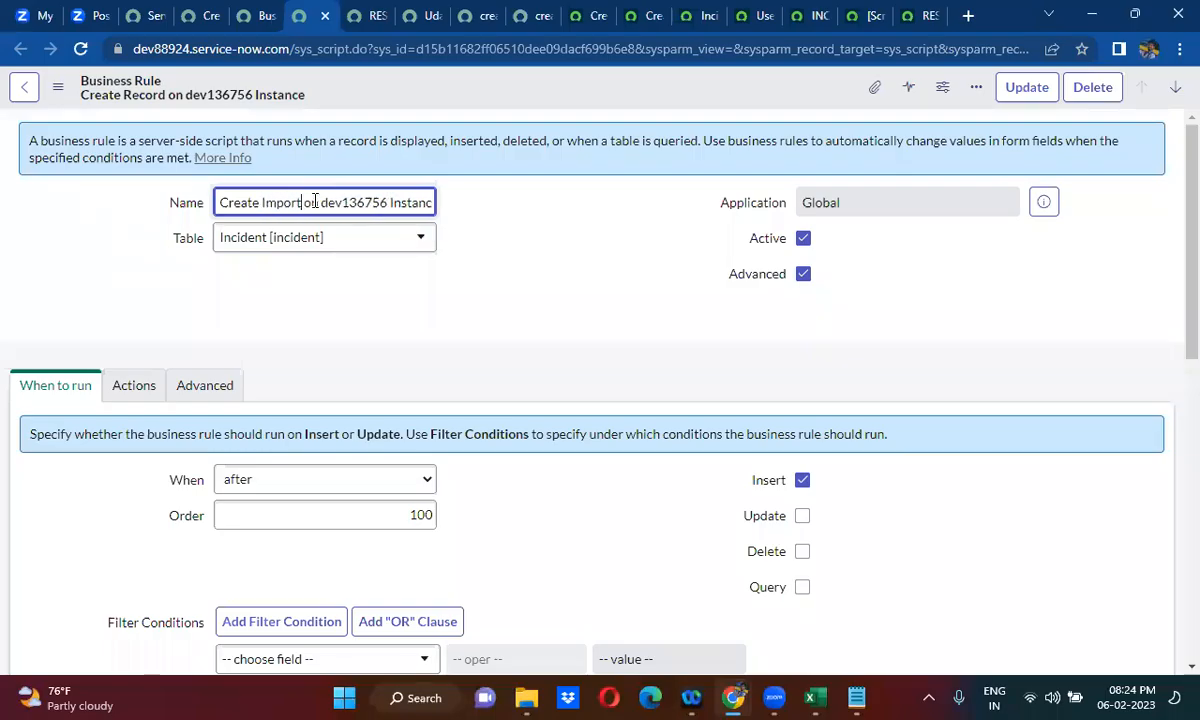
{"action": "left_click", "coordinate": [380, 332]}
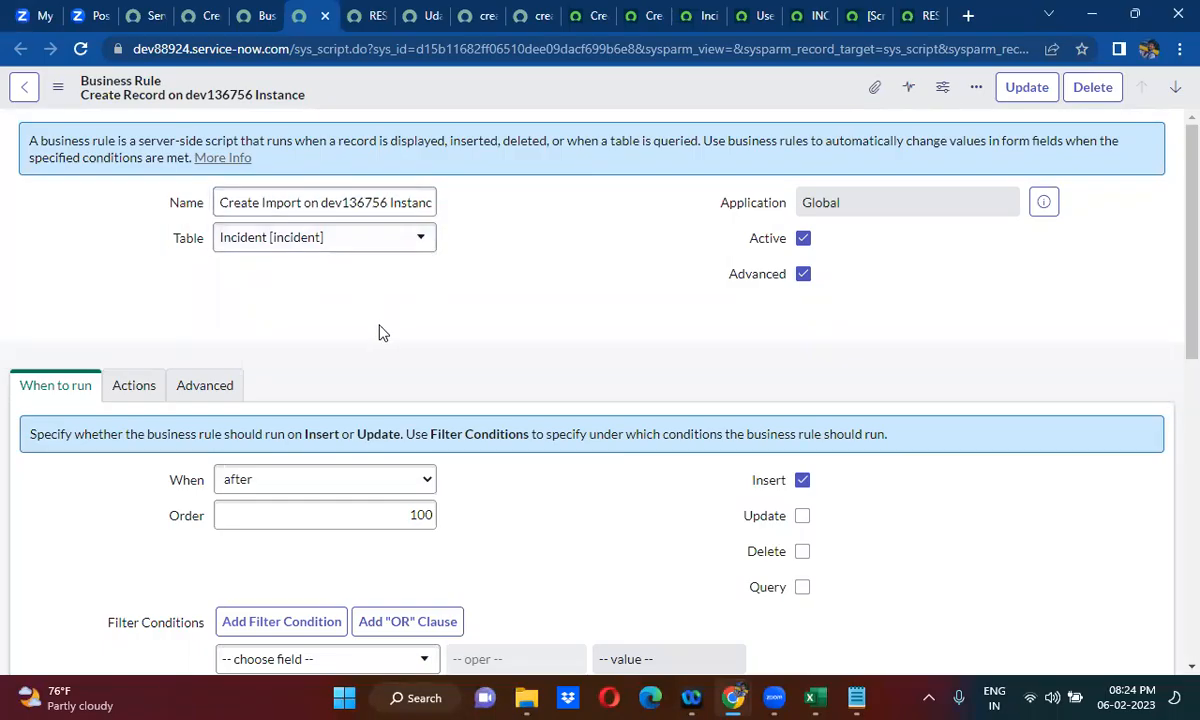
- In the business rule's script, replace the RESTMessageV2 message name with the name copied from the dev136756 import REST message
{"action": "scroll", "coordinate": [380, 332], "scroll_direction": "down", "scroll_amount": 3}
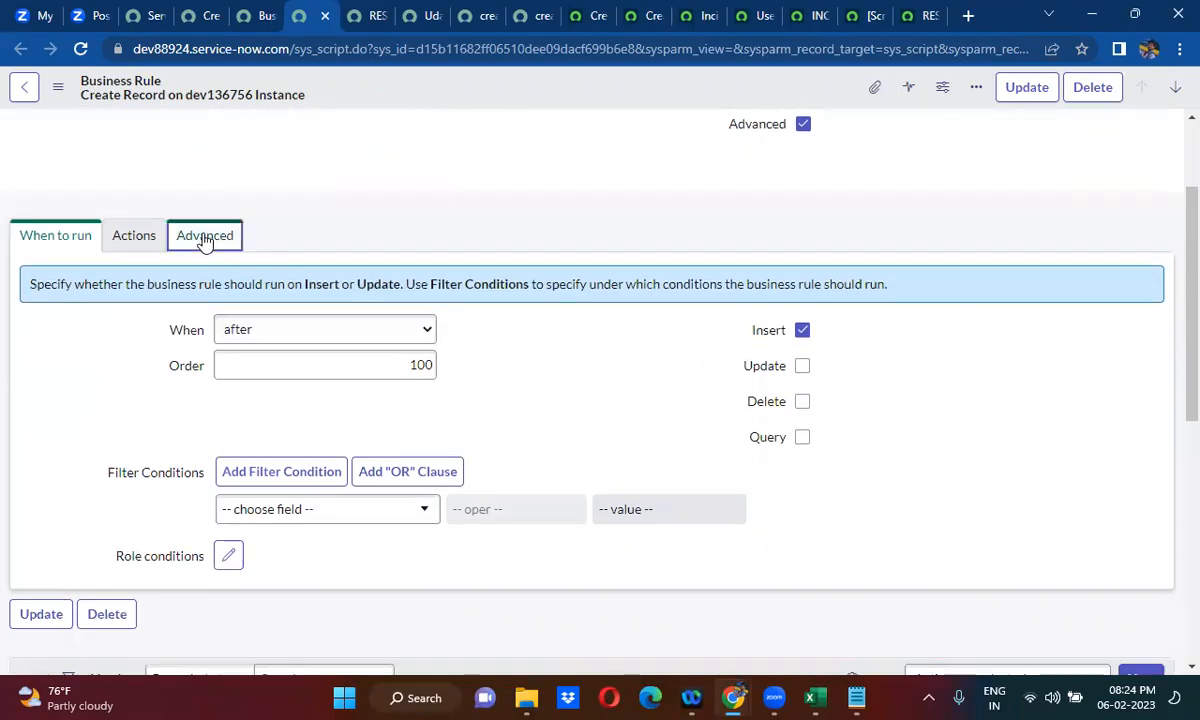
{"action": "left_click", "coordinate": [204, 238]}
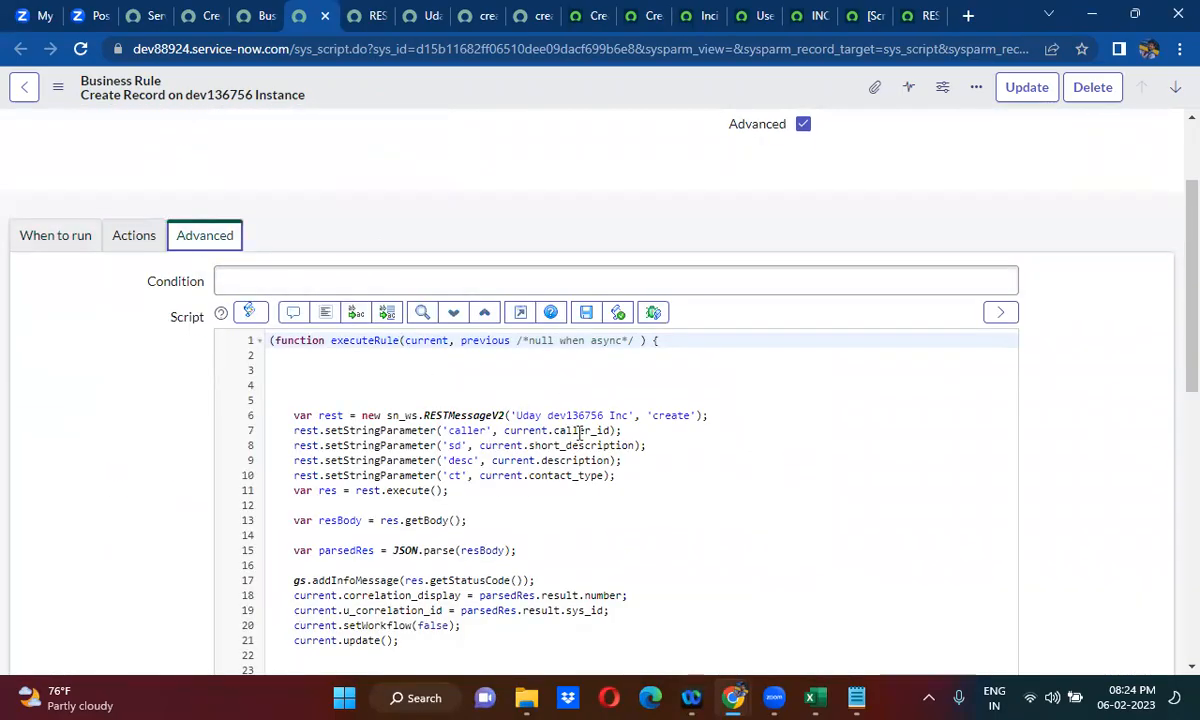
{"action": "left_click", "coordinate": [428, 18]}
{"action": "scroll", "coordinate": [470, 252], "scroll_direction": "up", "scroll_amount": 3}
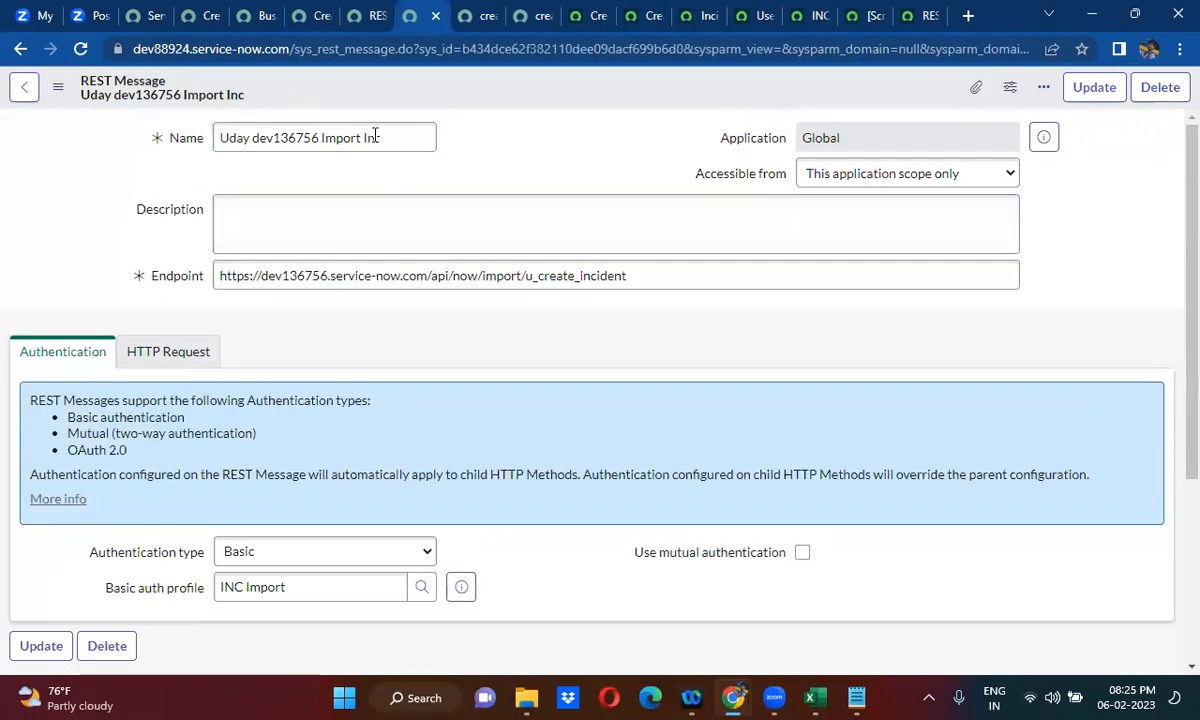
{"action": "triple_click", "coordinate": [375, 136]}
{"action": "key", "text": "ctrl+c"}
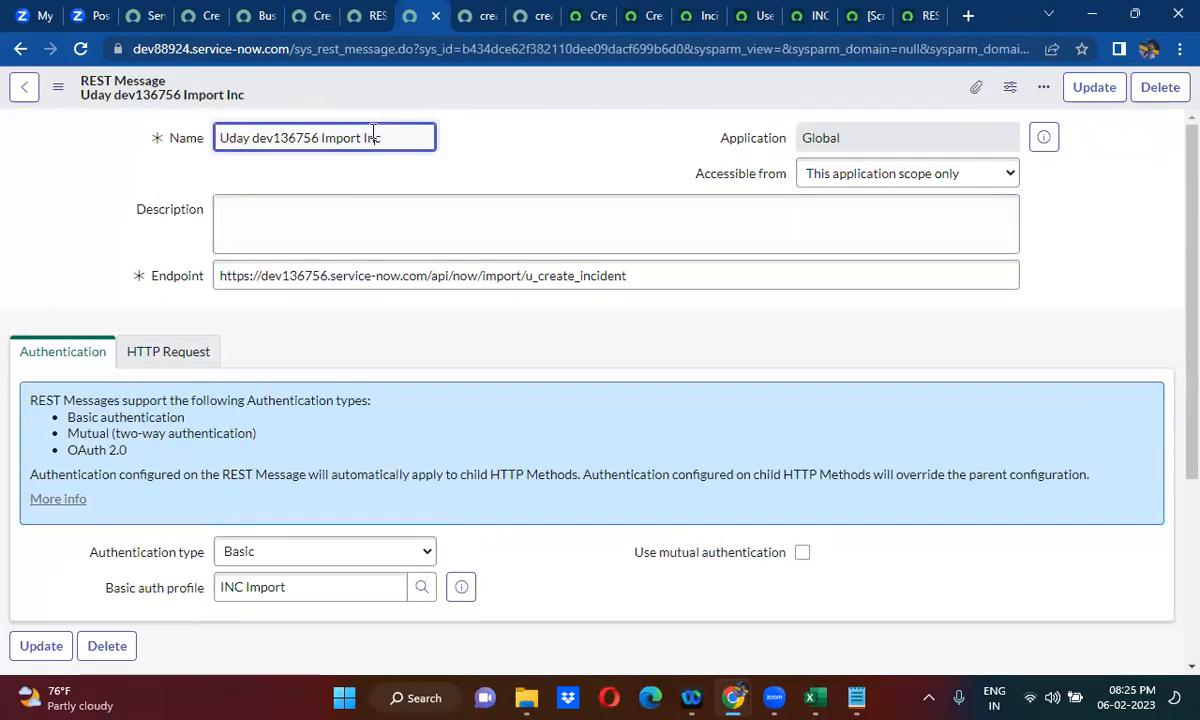
{"action": "left_click", "coordinate": [309, 12]}
{"action": "left_click_drag", "start_coordinate": [517, 415], "coordinate": [628, 415]}
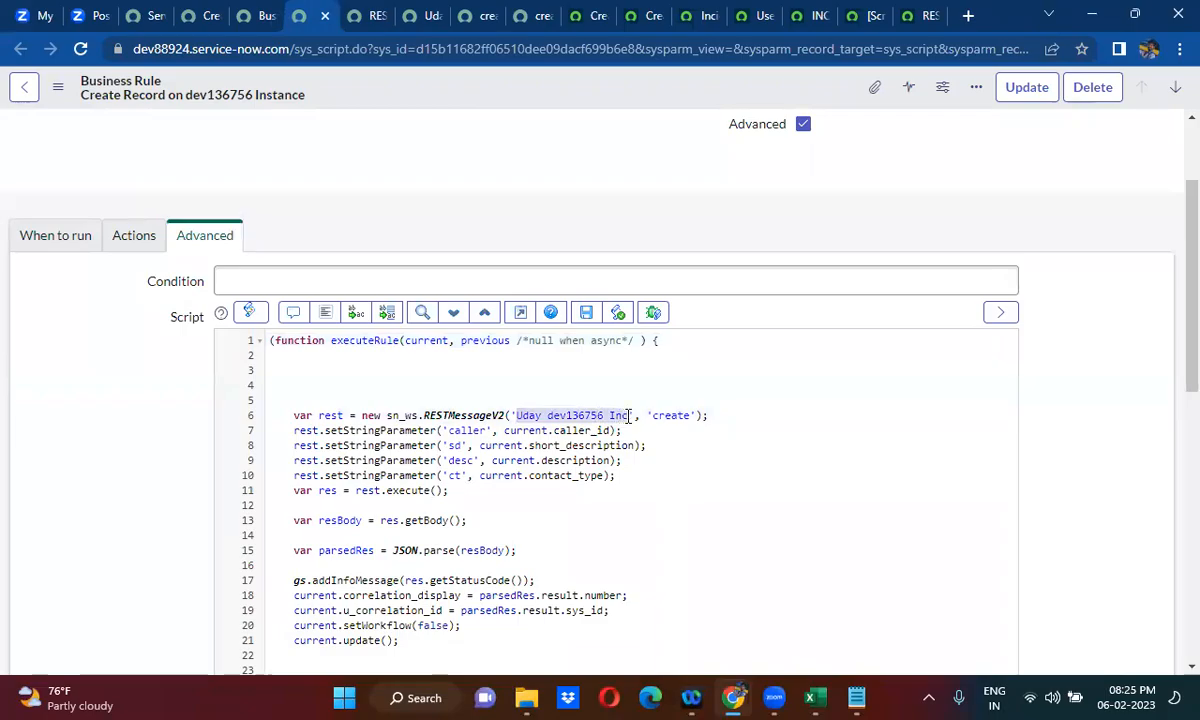
{"action": "key", "text": "ctrl+v"}
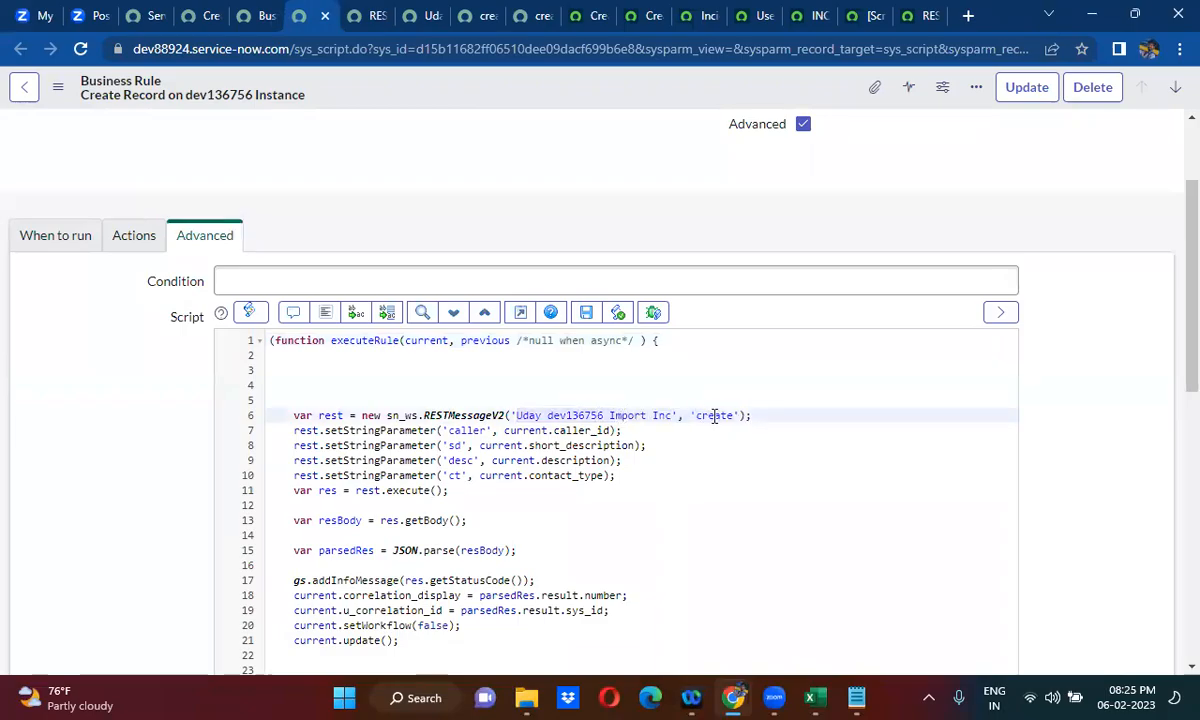
- Rename the script's caller, sd and desc string parameters to ucaller, usd and udesc, matching the create method's content variables
{"action": "left_click", "coordinate": [452, 430]}
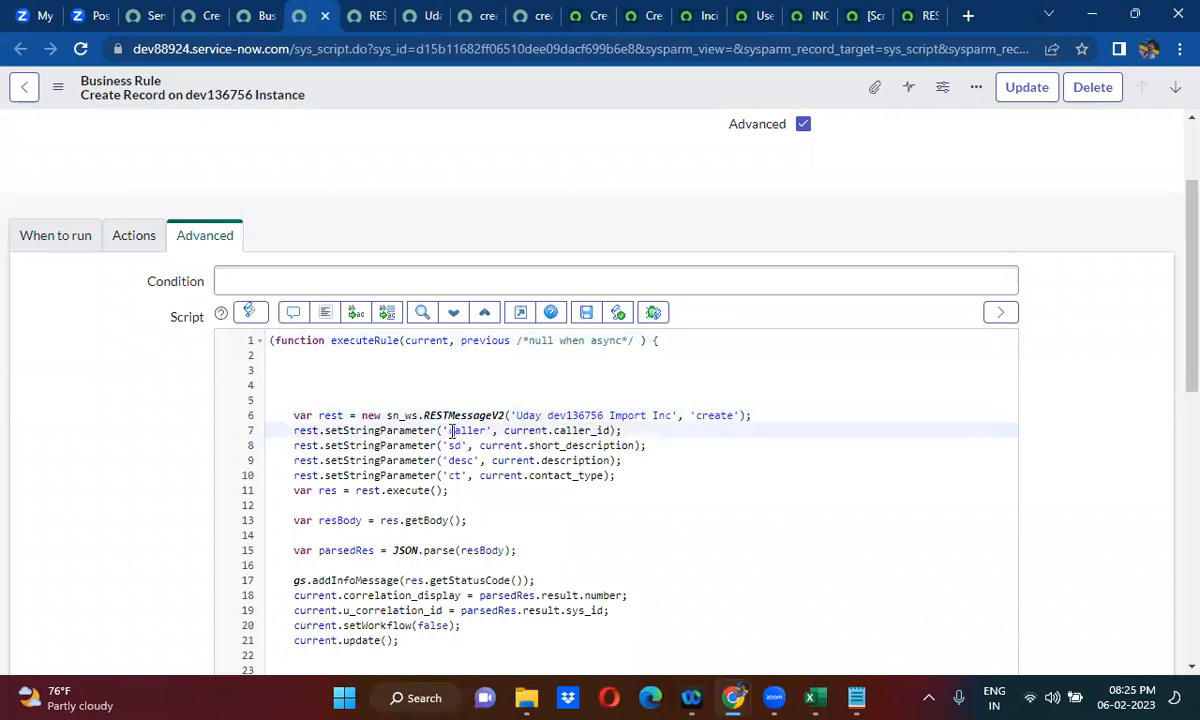
{"action": "type", "text": "u"}
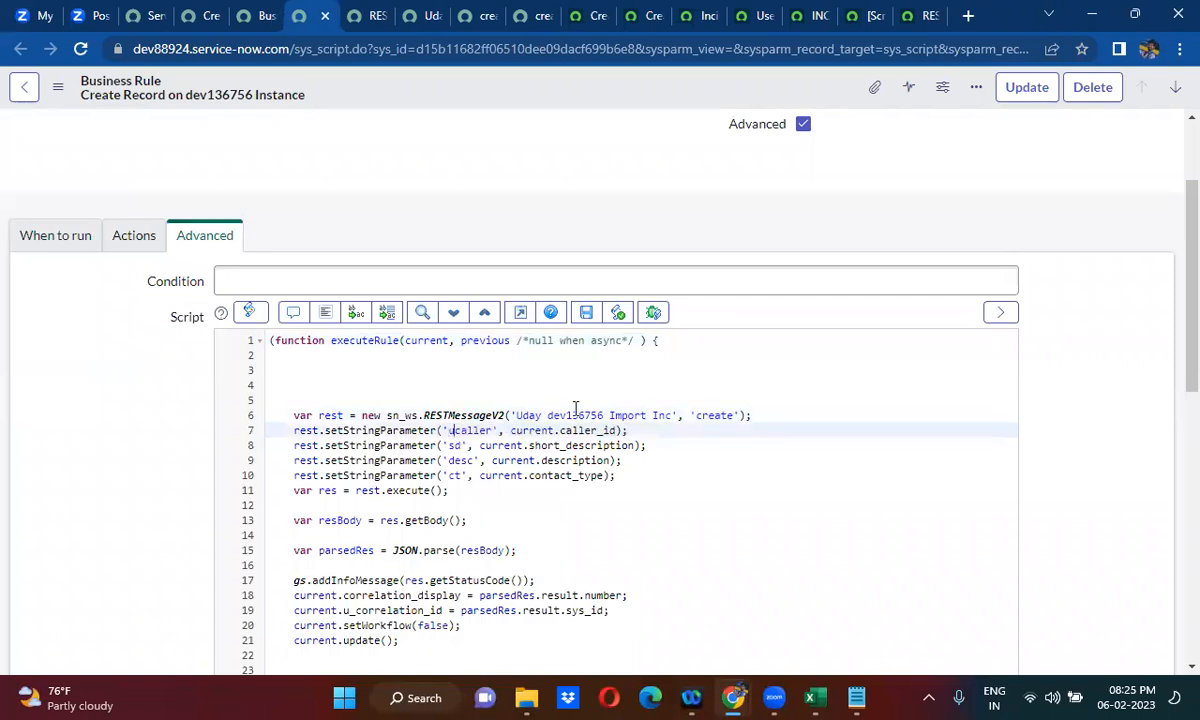
{"action": "left_click", "coordinate": [474, 16]}
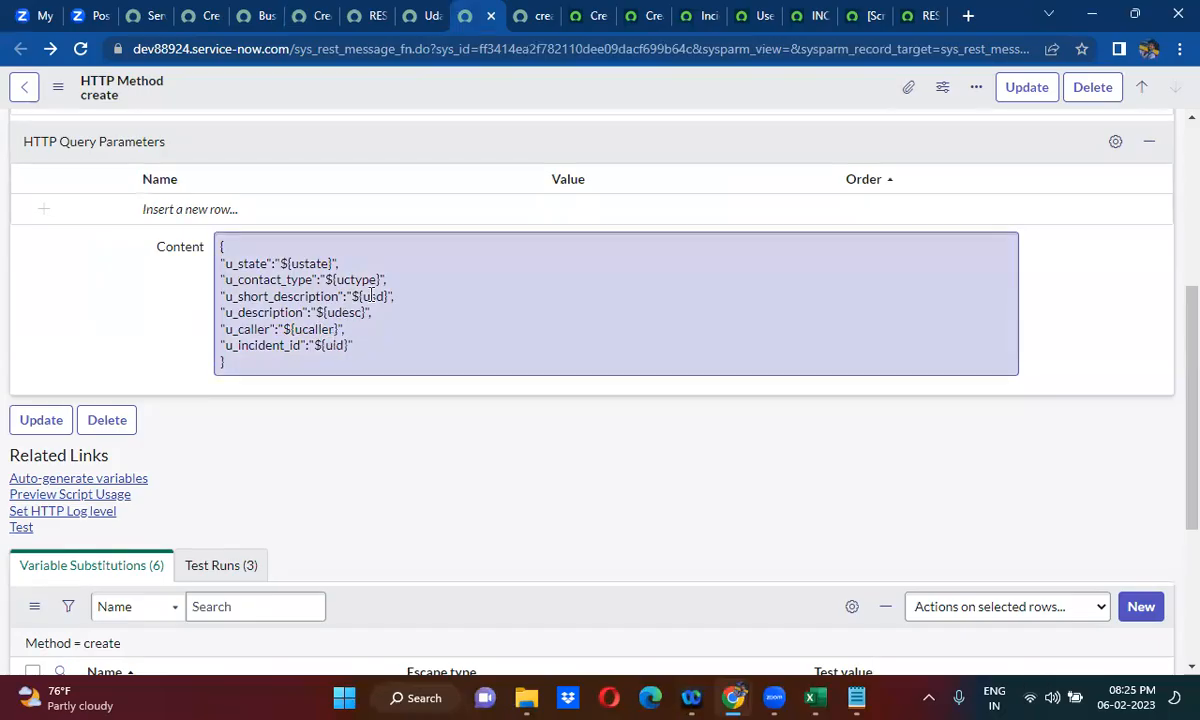
{"action": "left_click", "coordinate": [318, 10]}
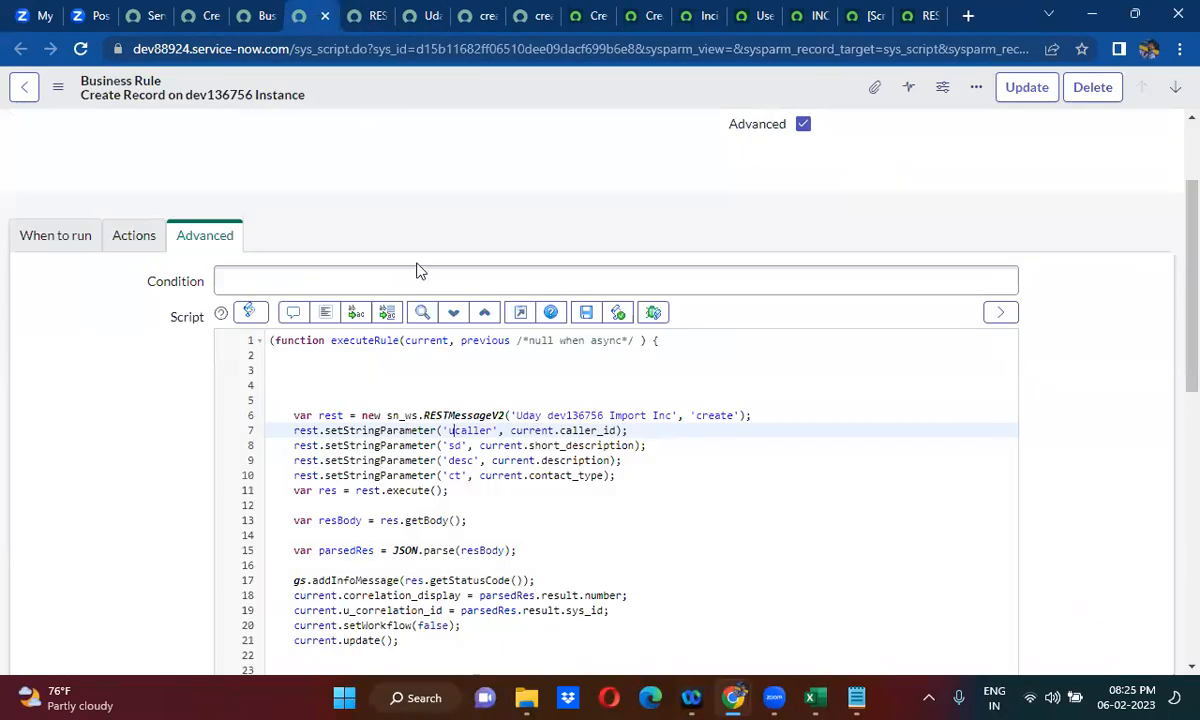
{"action": "left_click", "coordinate": [450, 446]}
{"action": "type", "text": "u"}
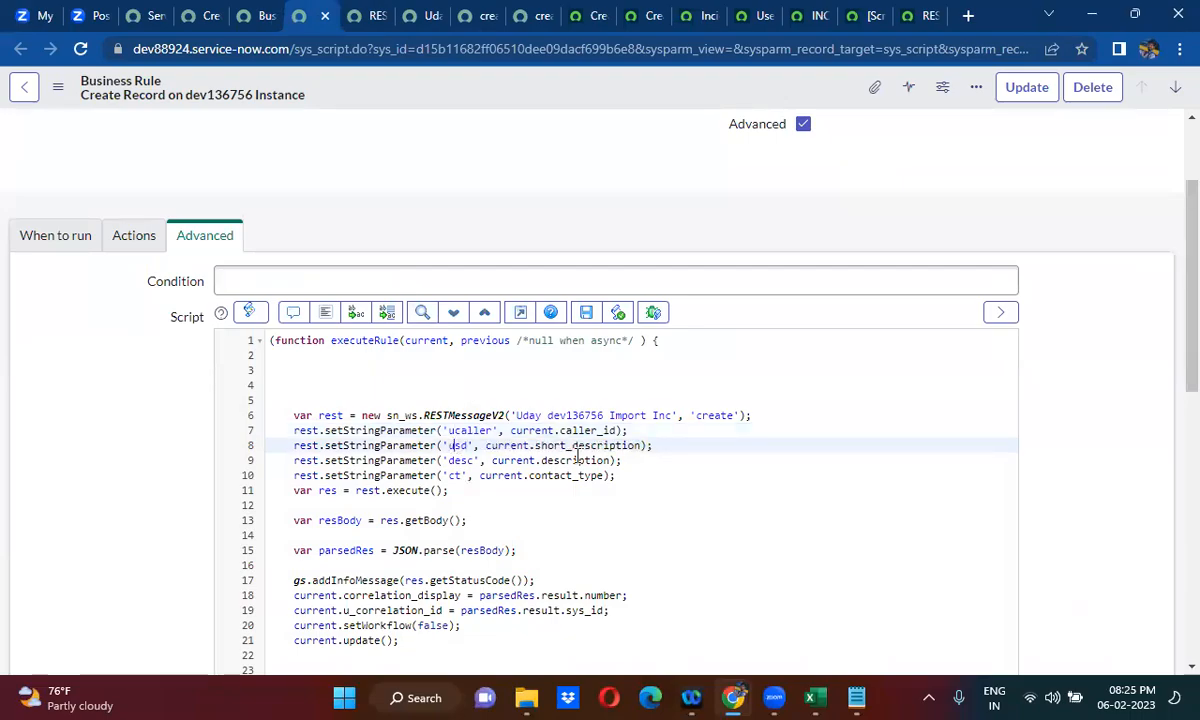
{"action": "left_click", "coordinate": [449, 461]}
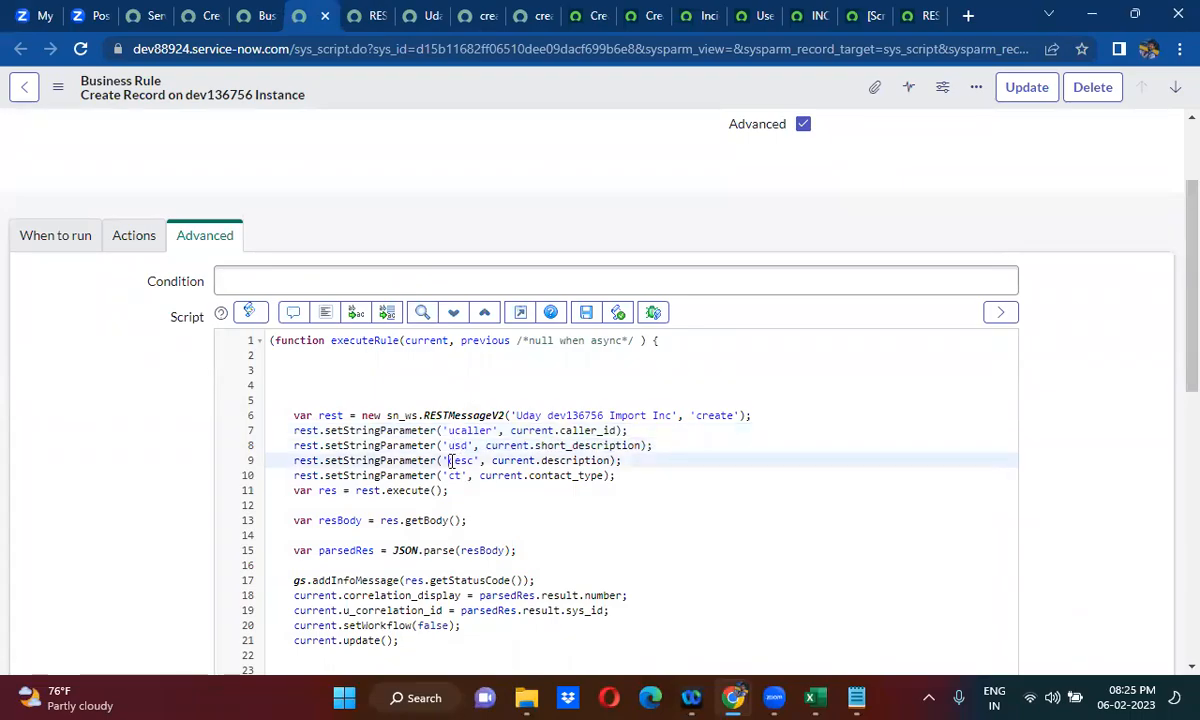
{"action": "type", "text": "u"}
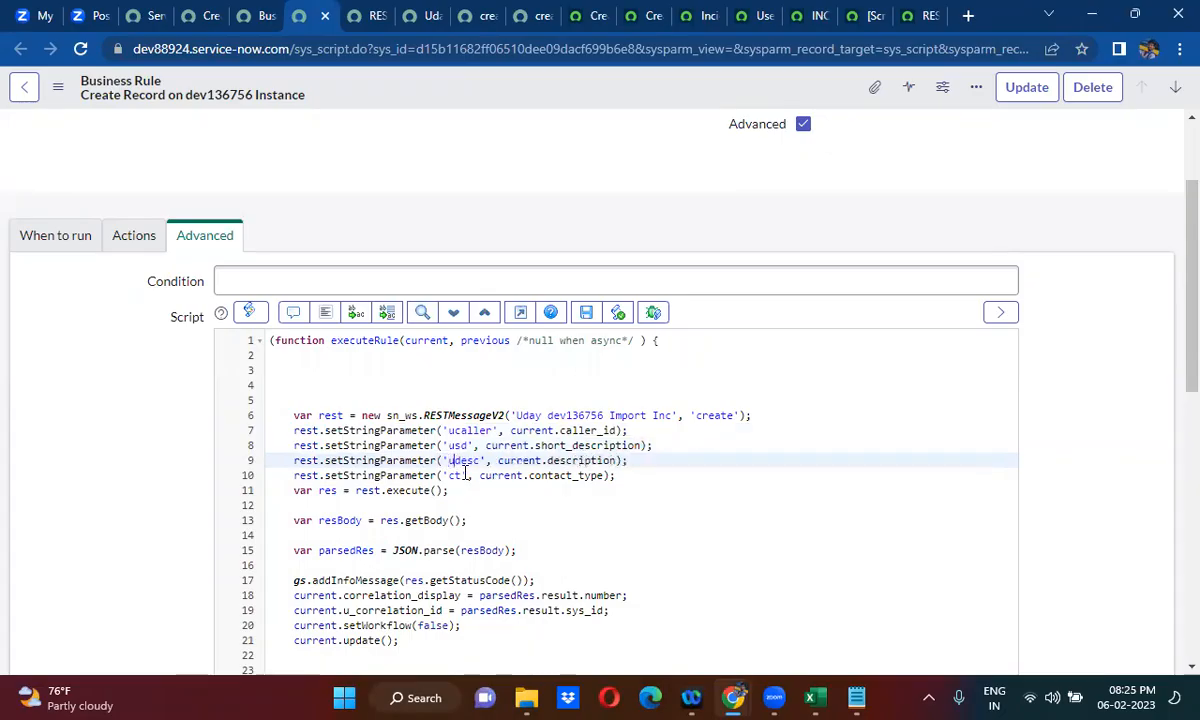
- Rename the string parameter that carries current.contact_type to uctype
{"action": "left_click", "coordinate": [452, 475]}
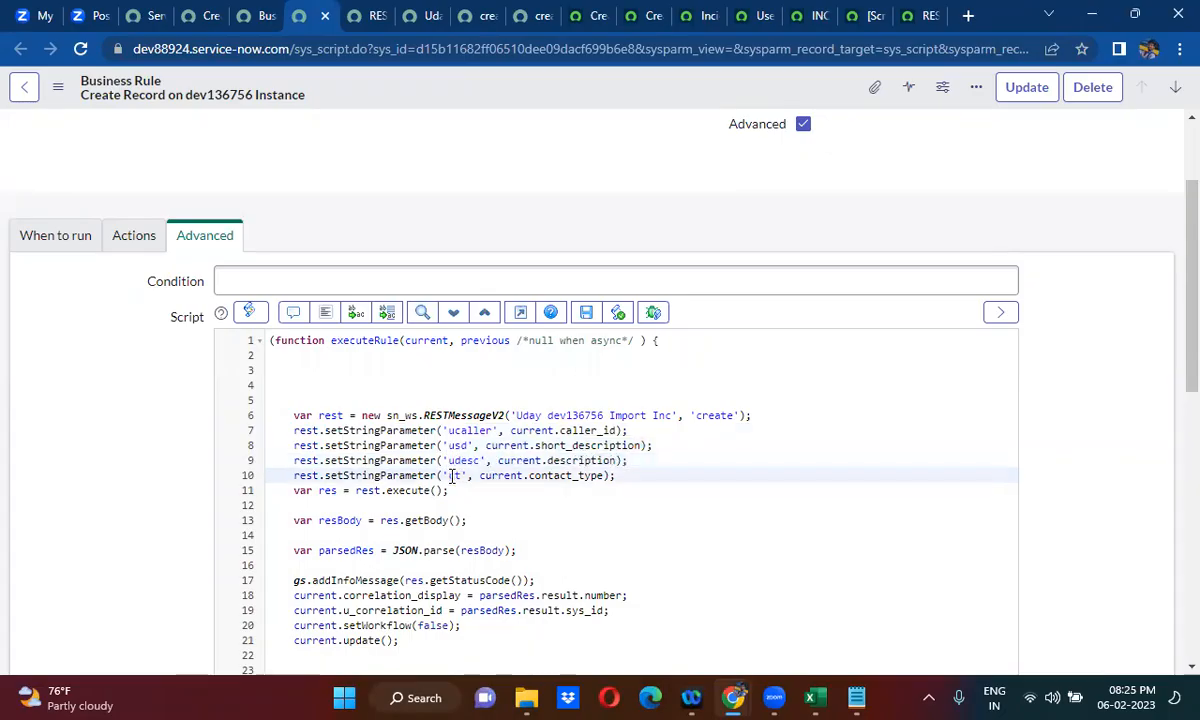
{"action": "left_click_drag", "start_coordinate": [452, 475], "coordinate": [704, 423]}
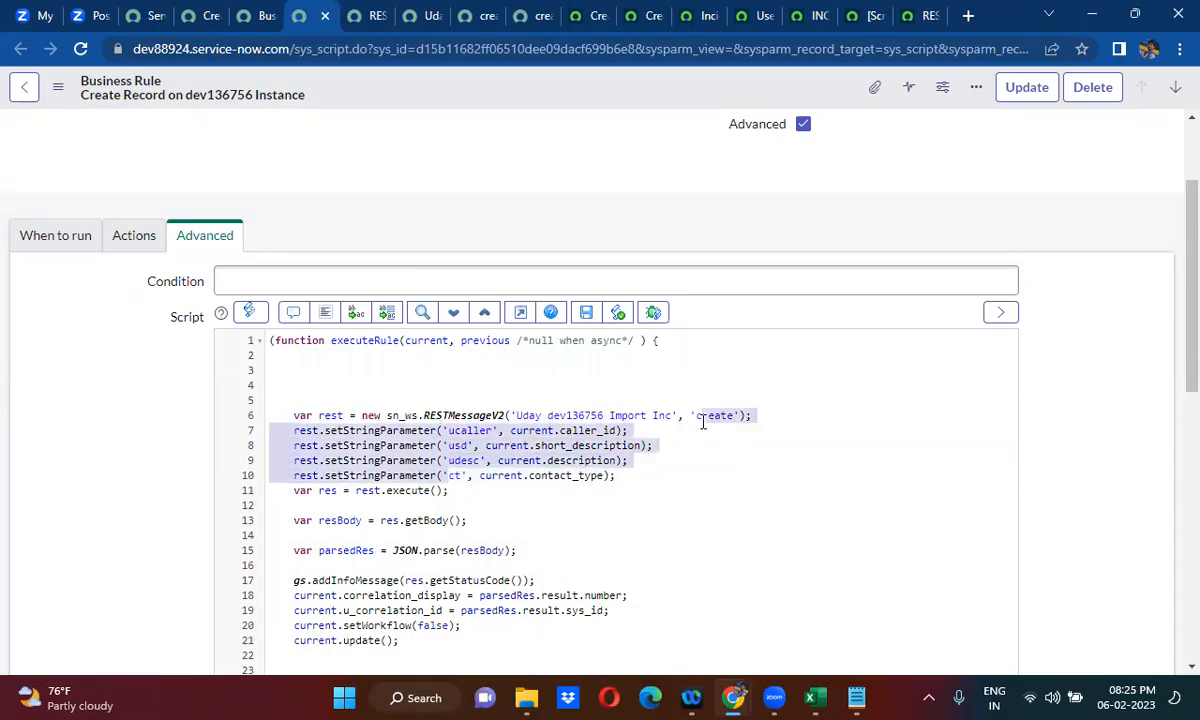
{"action": "left_click", "coordinate": [500, 472]}
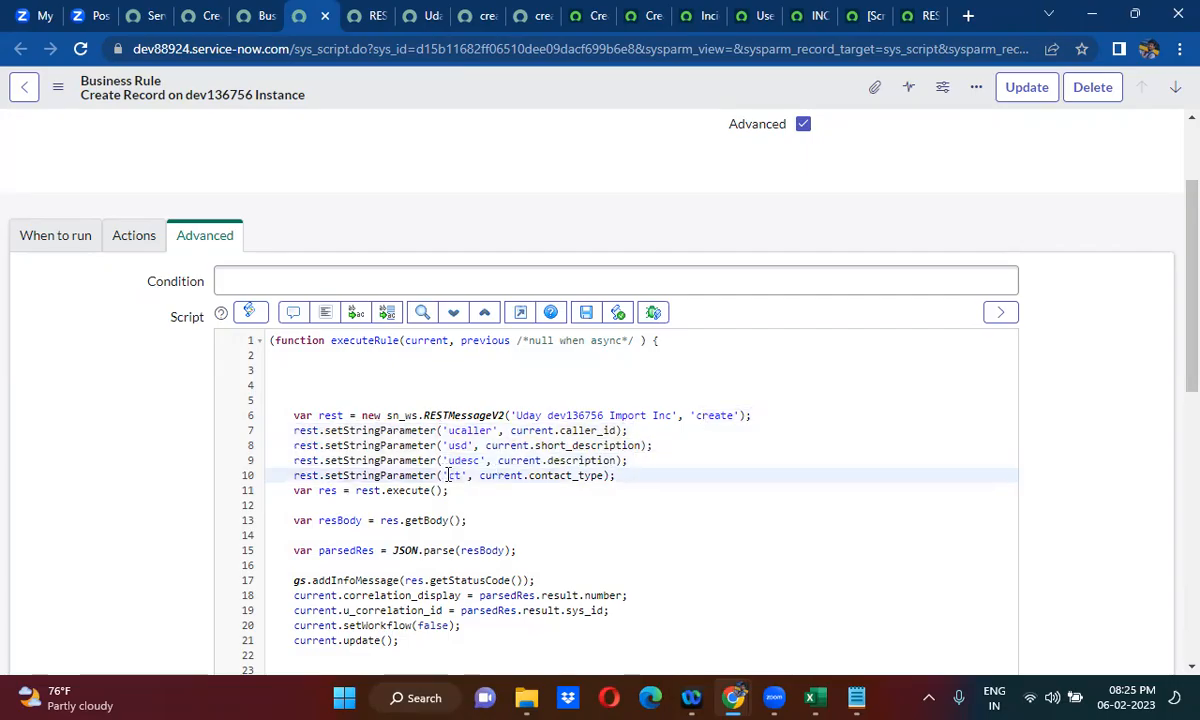
{"action": "type", "text": "uct"}
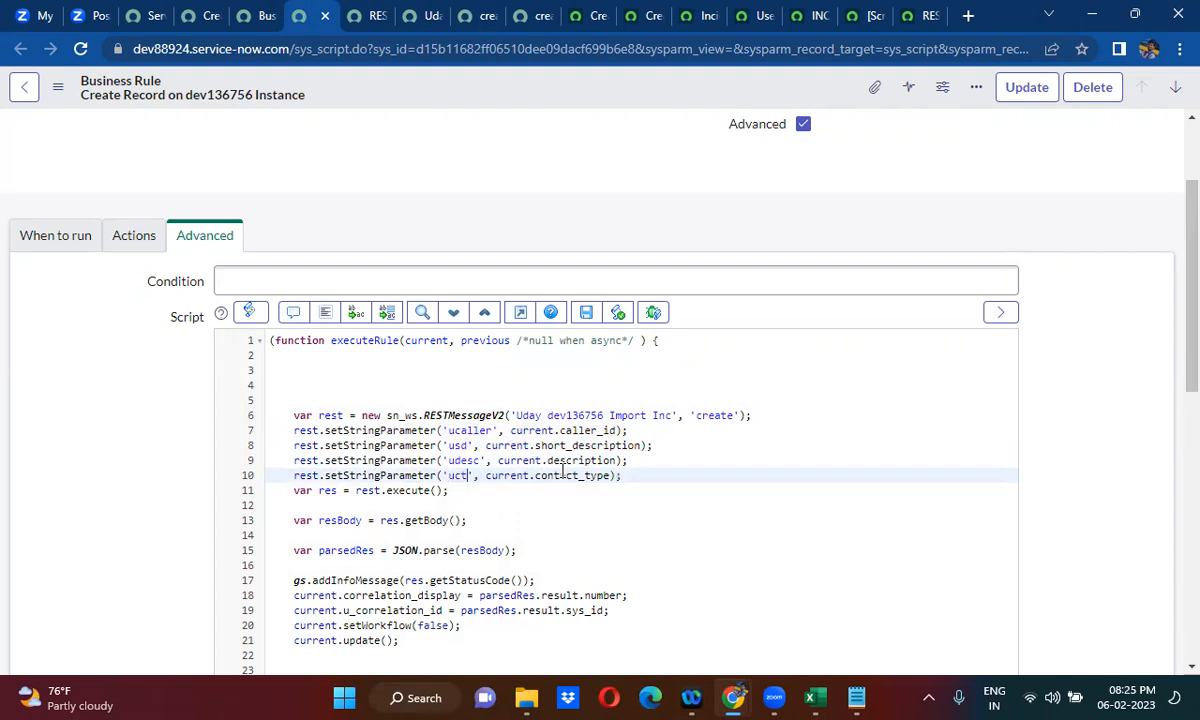
{"action": "type", "text": "ype"}
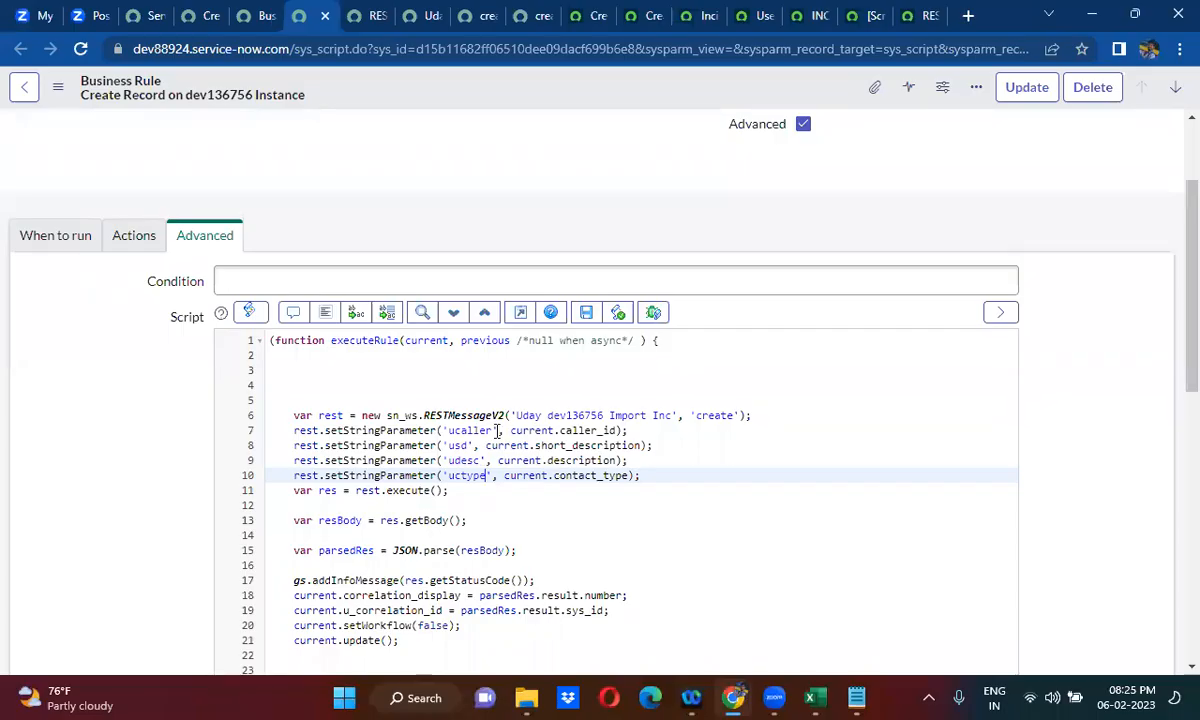
- Copy the uctype setStringParameter line and paste it twice directly below the original
{"action": "left_click_drag", "start_coordinate": [293, 475], "coordinate": [644, 470]}
{"action": "key", "text": "ctrl+c"}
{"action": "left_click", "coordinate": [644, 472]}
{"action": "key", "text": "Return"}
{"action": "key", "text": "ctrl+v"}
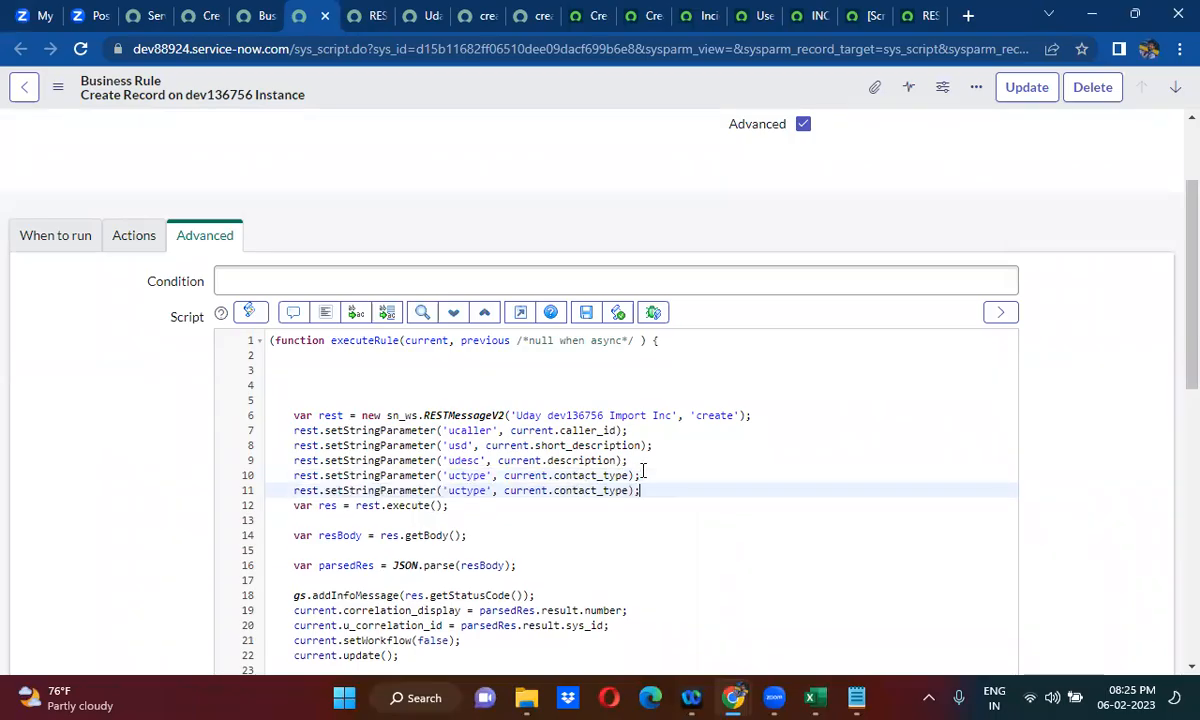
{"action": "key", "text": "Return"}
{"action": "key", "text": "ctrl+v"}
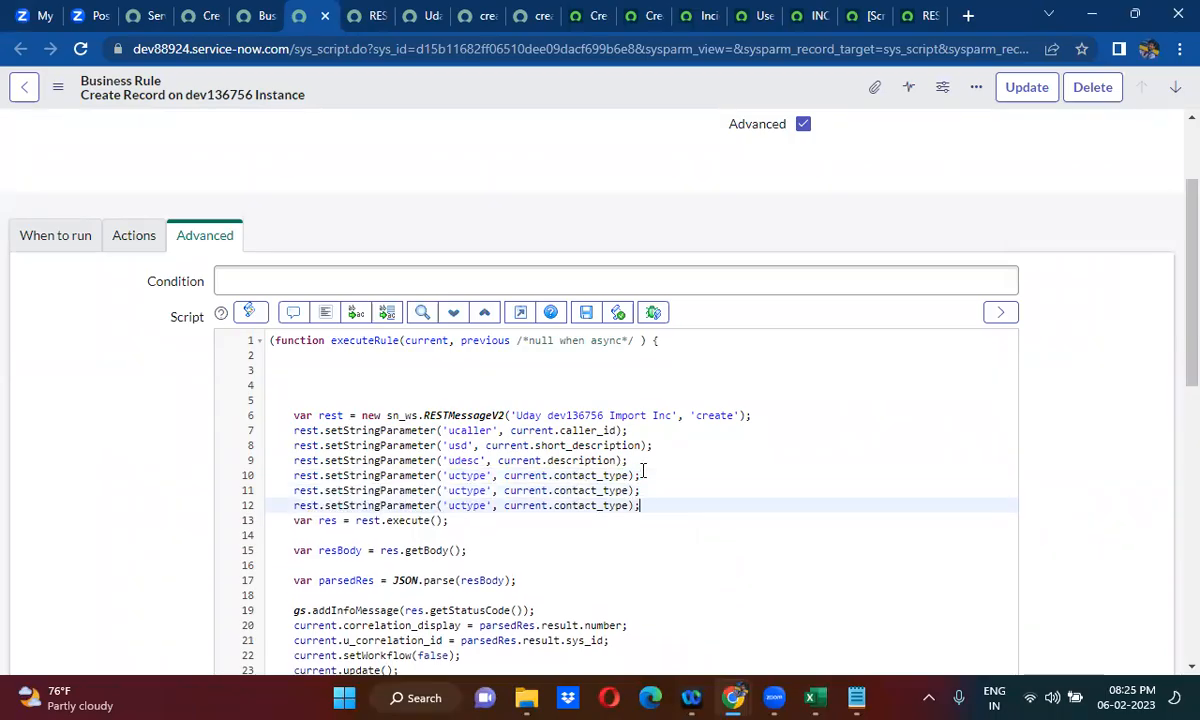
- Rename the parameters in the two pasted lines to ustate and uid, and set the ustate value to current.state
{"action": "double_click", "coordinate": [470, 491]}
{"action": "key", "text": "BackSpace"}
{"action": "type", "text": "ustate"}
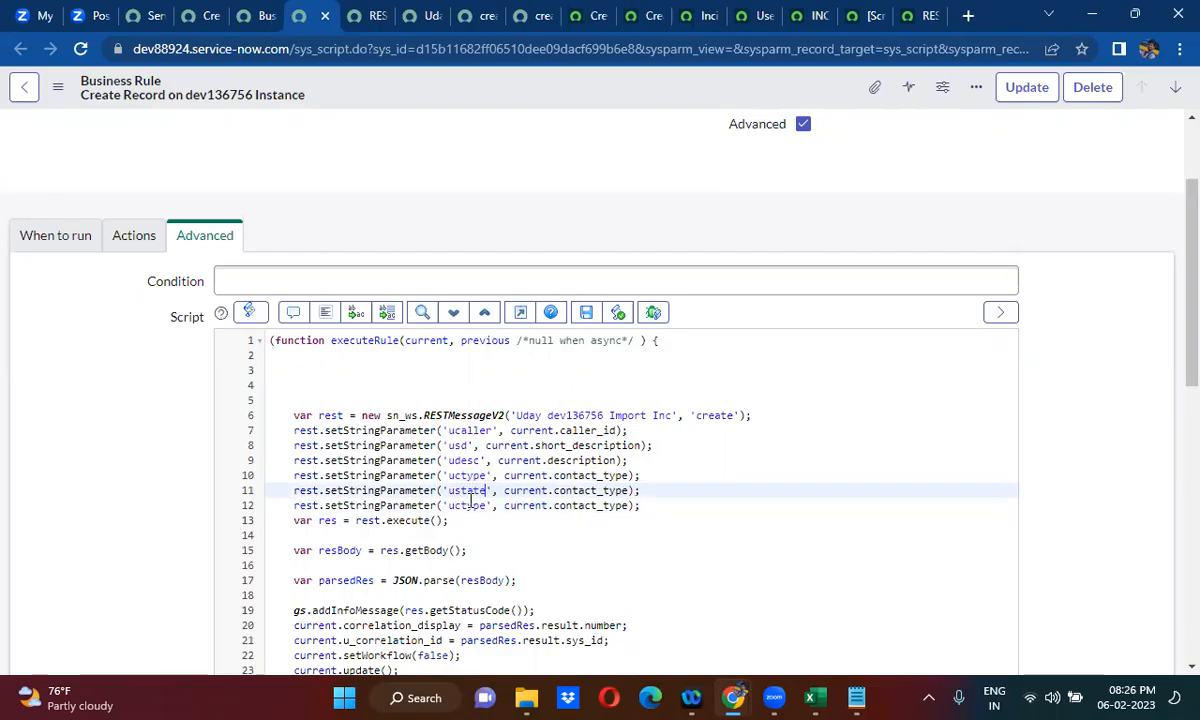
{"action": "double_click", "coordinate": [467, 505]}
{"action": "type", "text": "ud"}
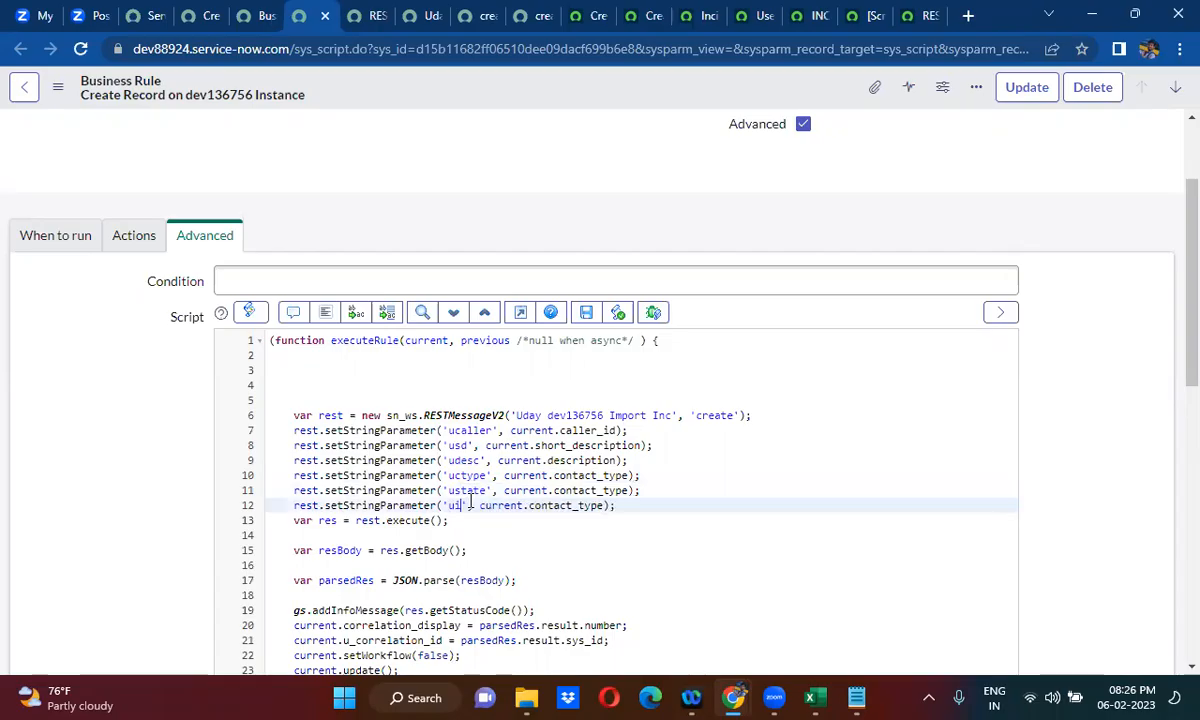
{"action": "double_click", "coordinate": [596, 490]}
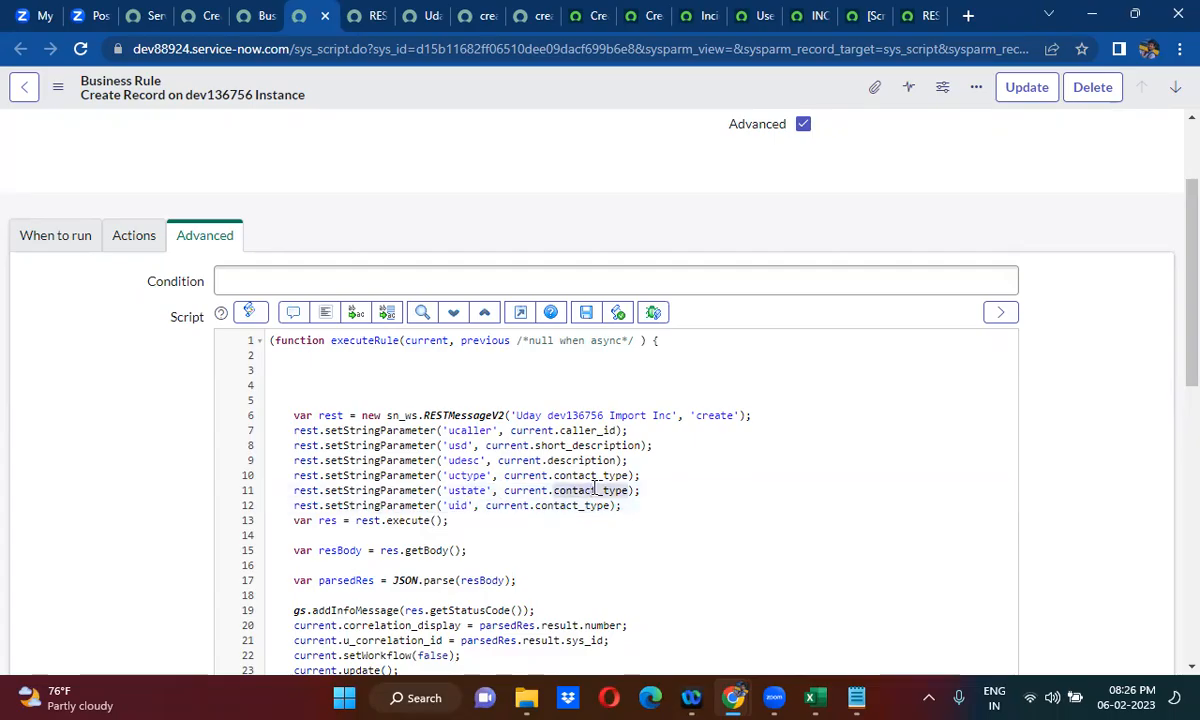
{"action": "type", "text": "state"}
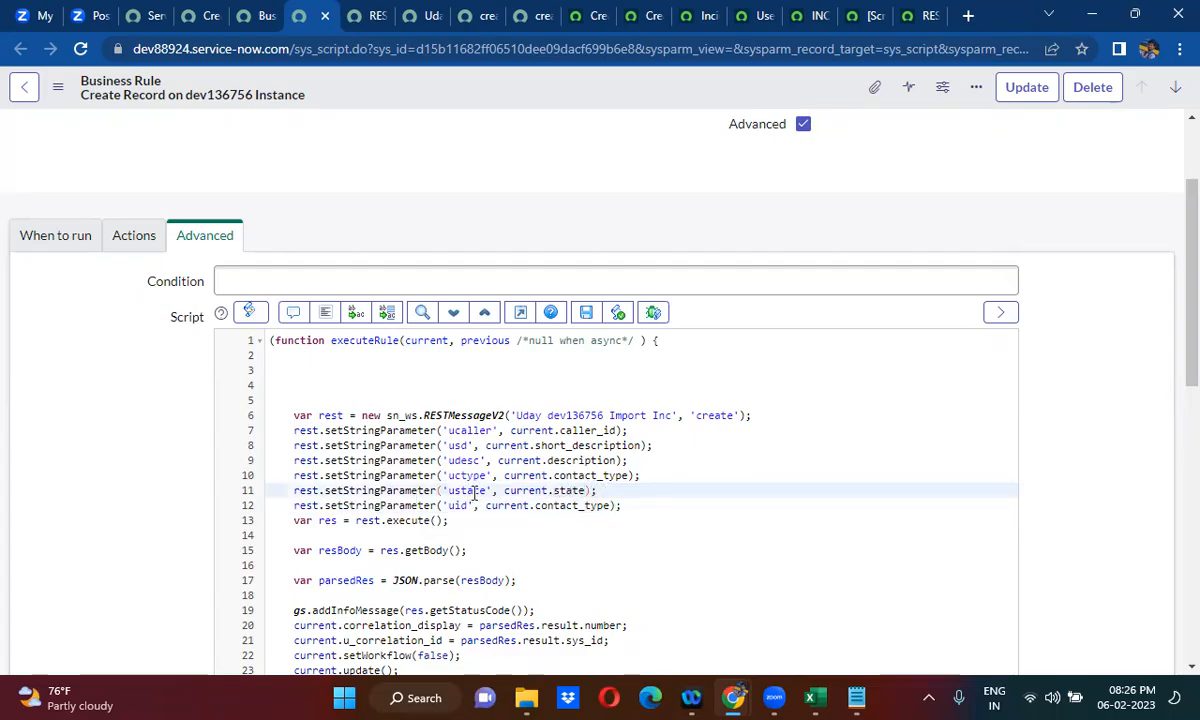
- Set the uid parameter's value to current.u_correlation_id
{"action": "left_click", "coordinate": [573, 505]}
{"action": "double_click", "coordinate": [573, 505]}
{"action": "key", "text": "BackSpace"}
{"action": "key", "text": "BackSpace"}
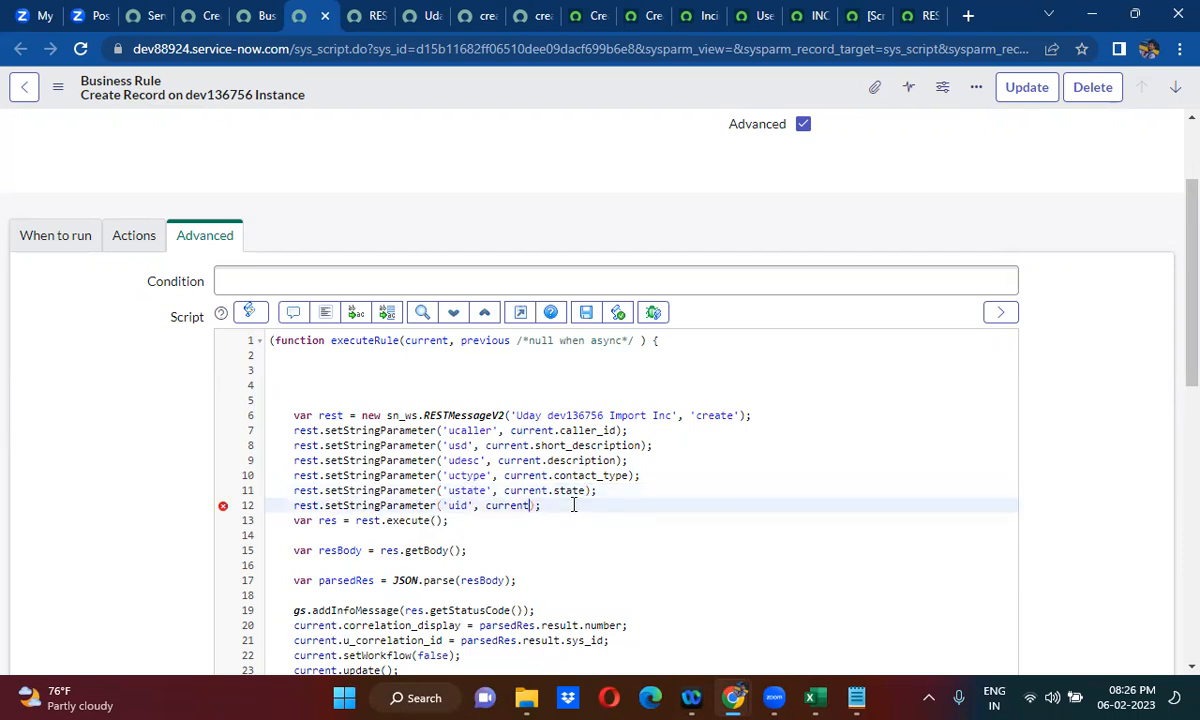
{"action": "type", "text": "."}
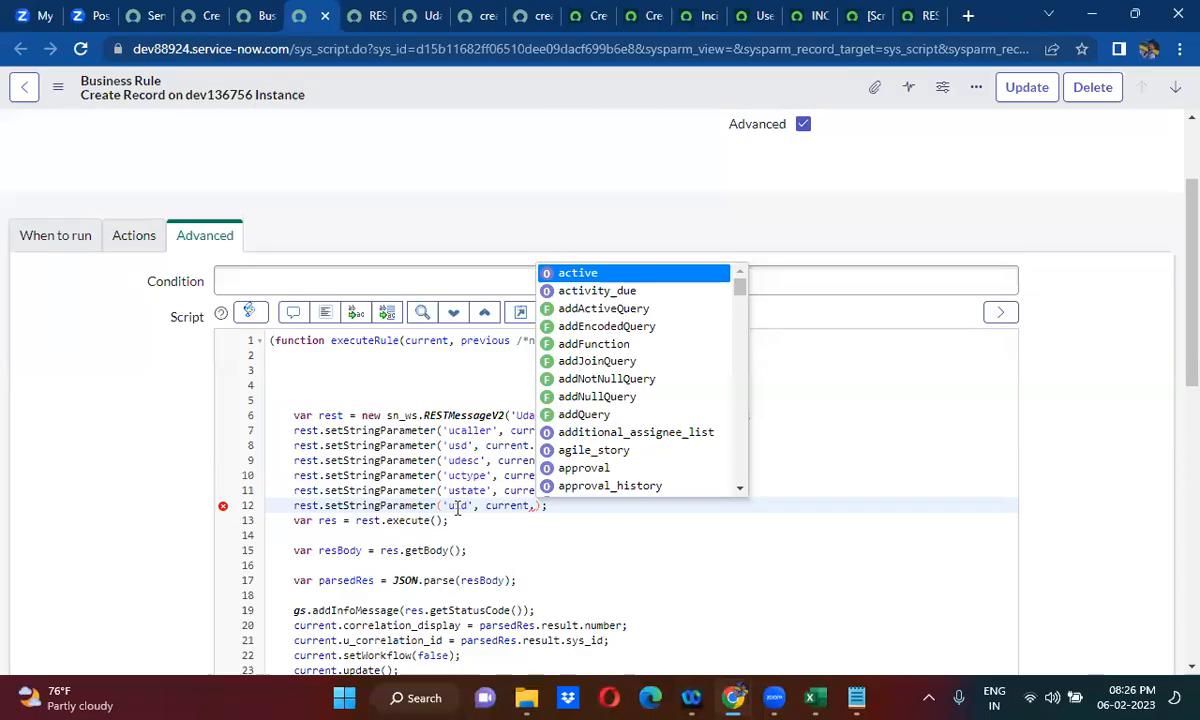
{"action": "type", "text": "u_co"}
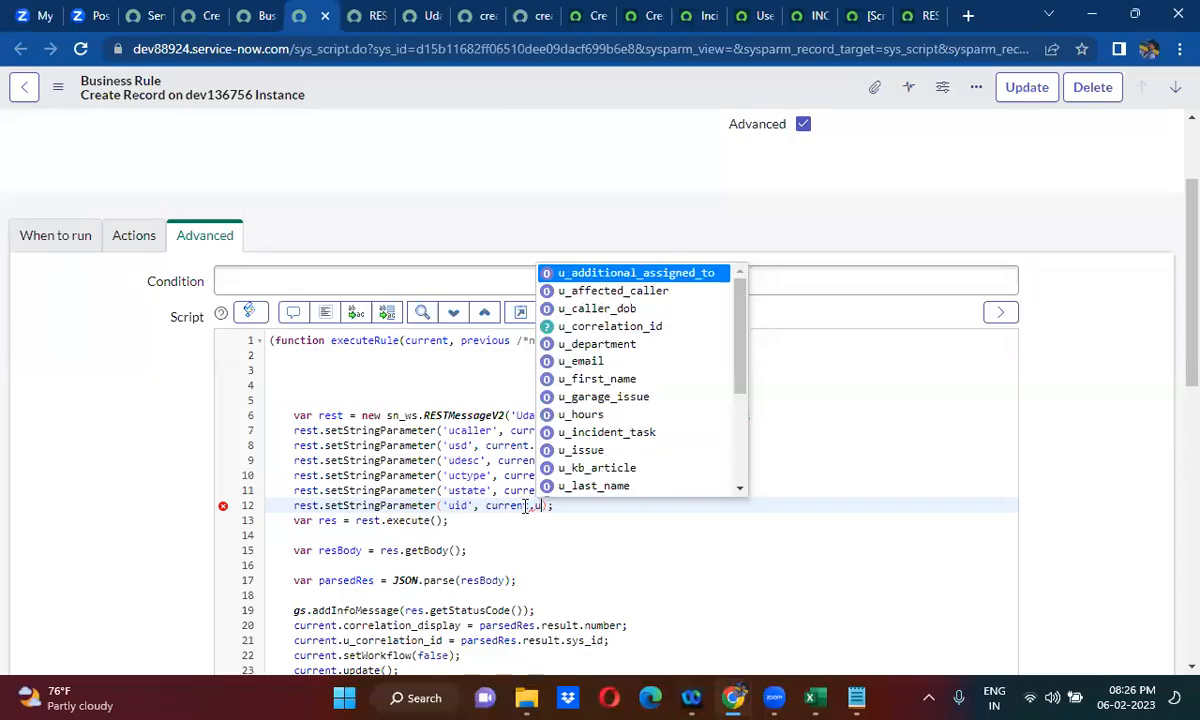
{"action": "key", "text": "Return"}
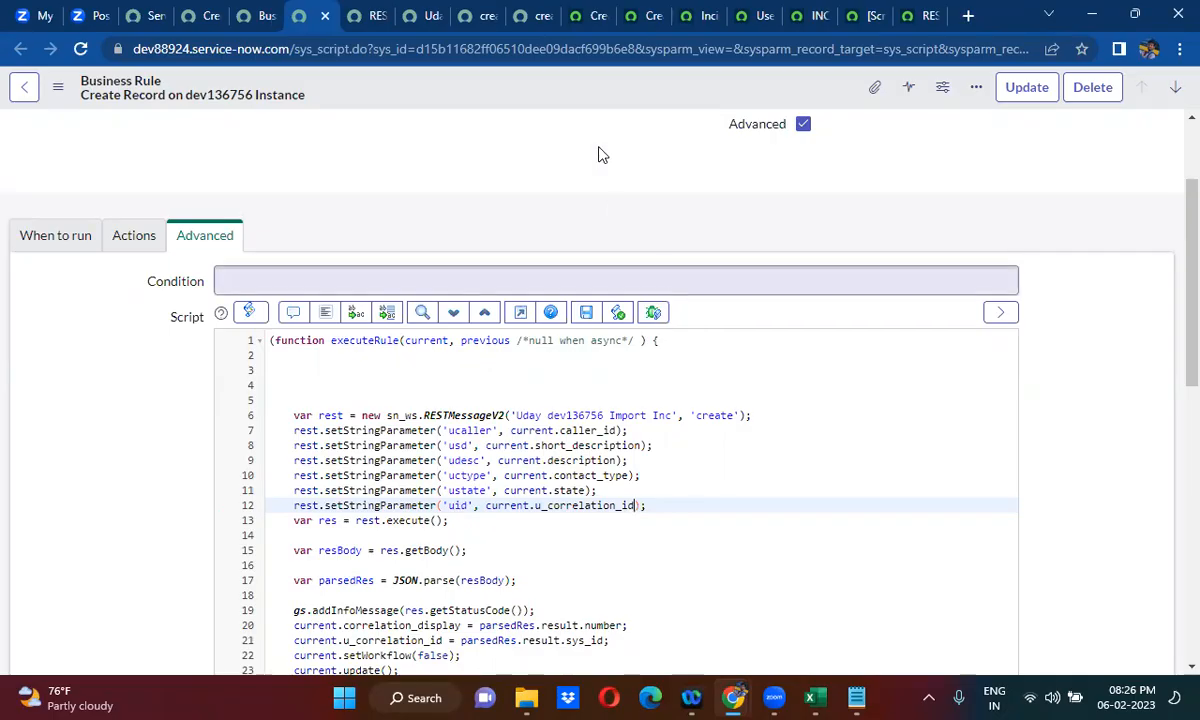
- Check the create method's content variables, then save the edited business rule as a new record, keep it open and review its script
{"action": "left_click", "coordinate": [478, 17]}
{"action": "left_click", "coordinate": [370, 348]}
{"action": "key", "text": "ctrl+a"}
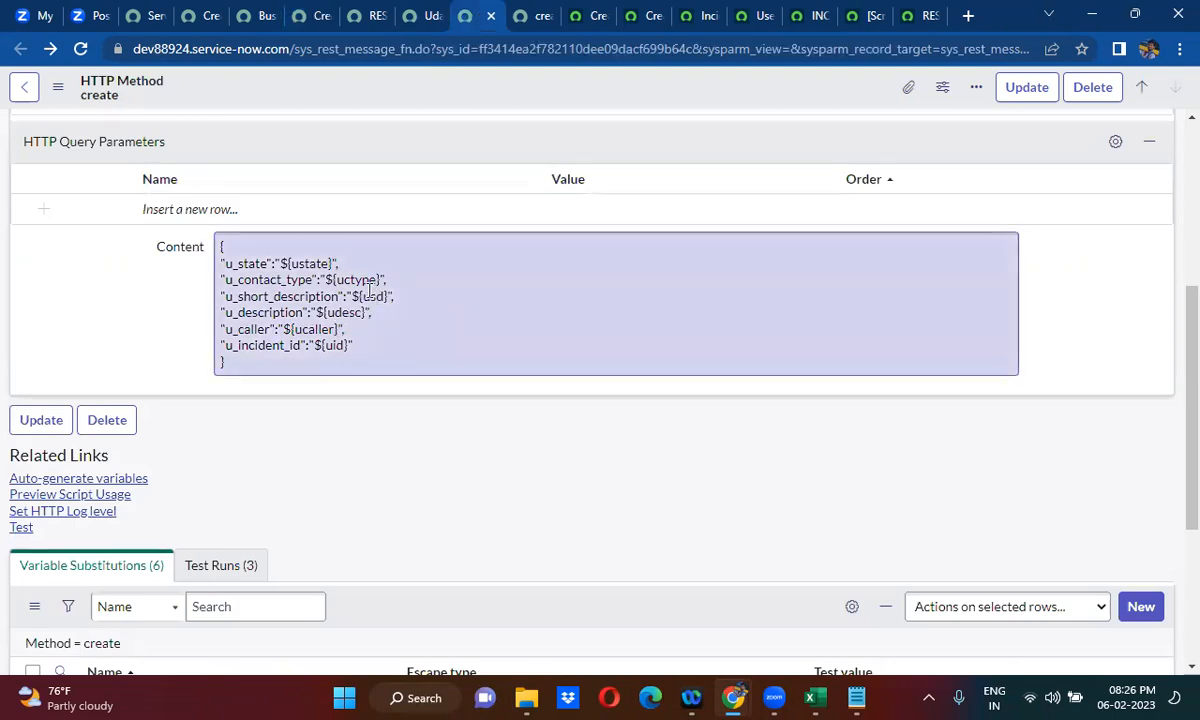
{"action": "left_click", "coordinate": [313, 10]}
{"action": "right_click", "coordinate": [484, 87]}
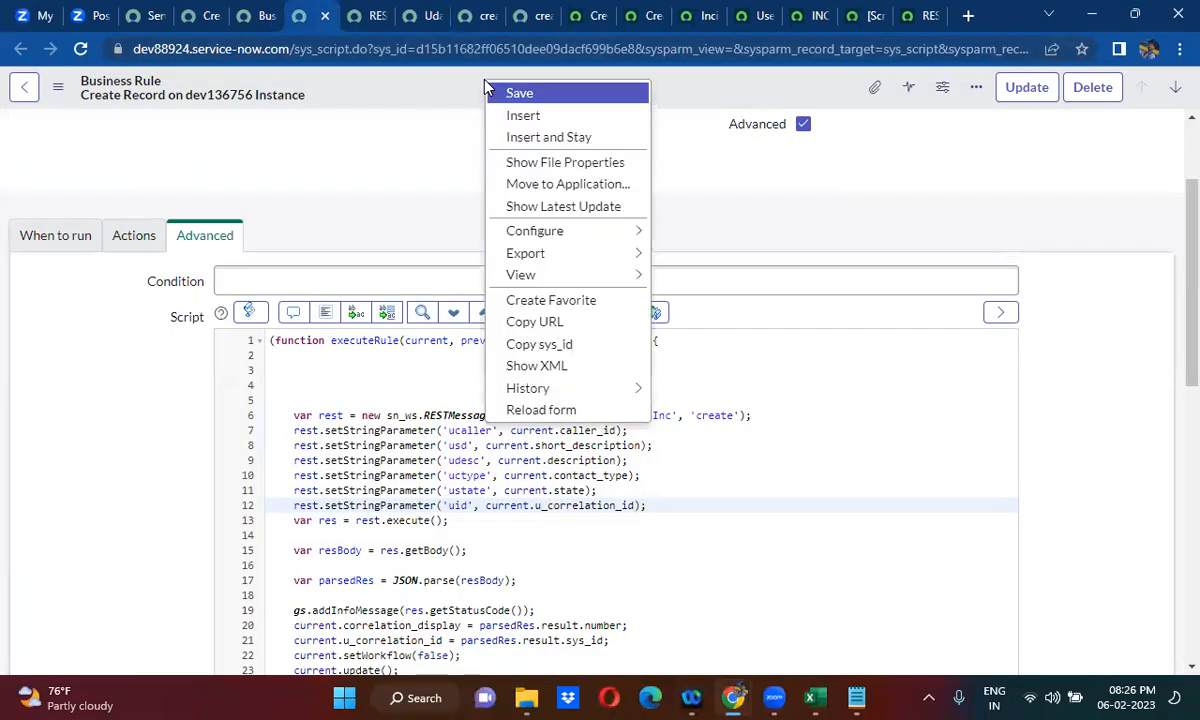
{"action": "left_click", "coordinate": [550, 137]}
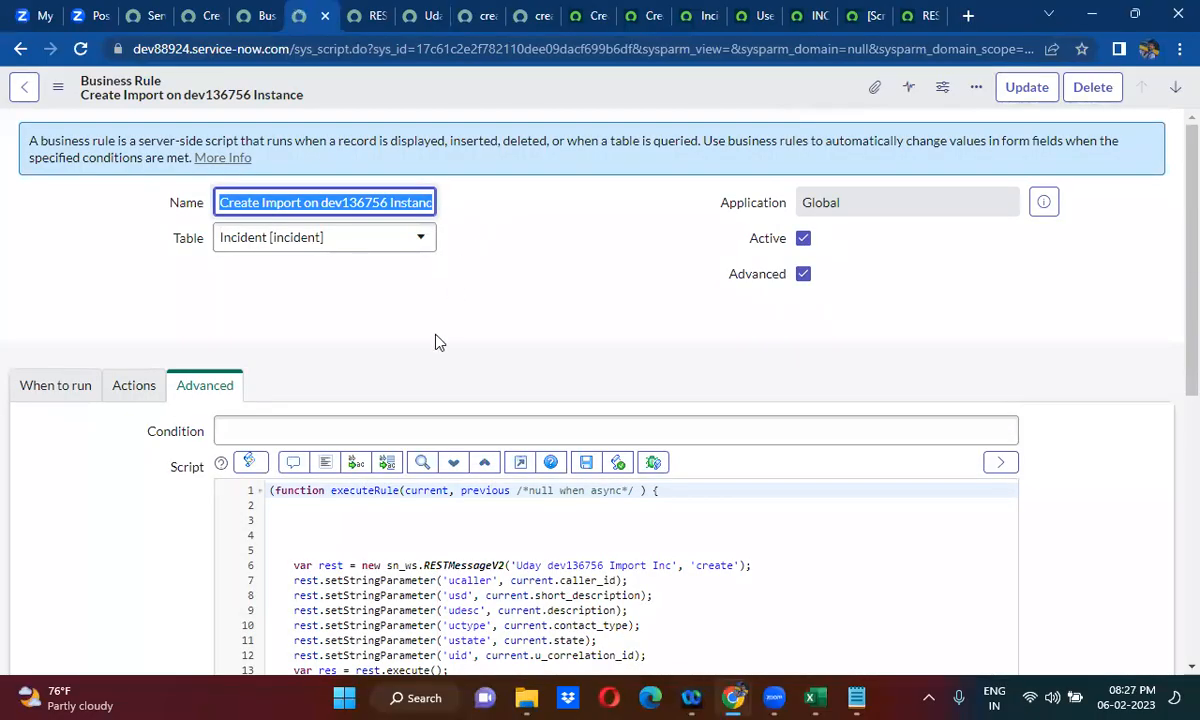
{"action": "left_click", "coordinate": [437, 341]}
{"action": "scroll", "coordinate": [437, 341], "scroll_direction": "down", "scroll_amount": 5}
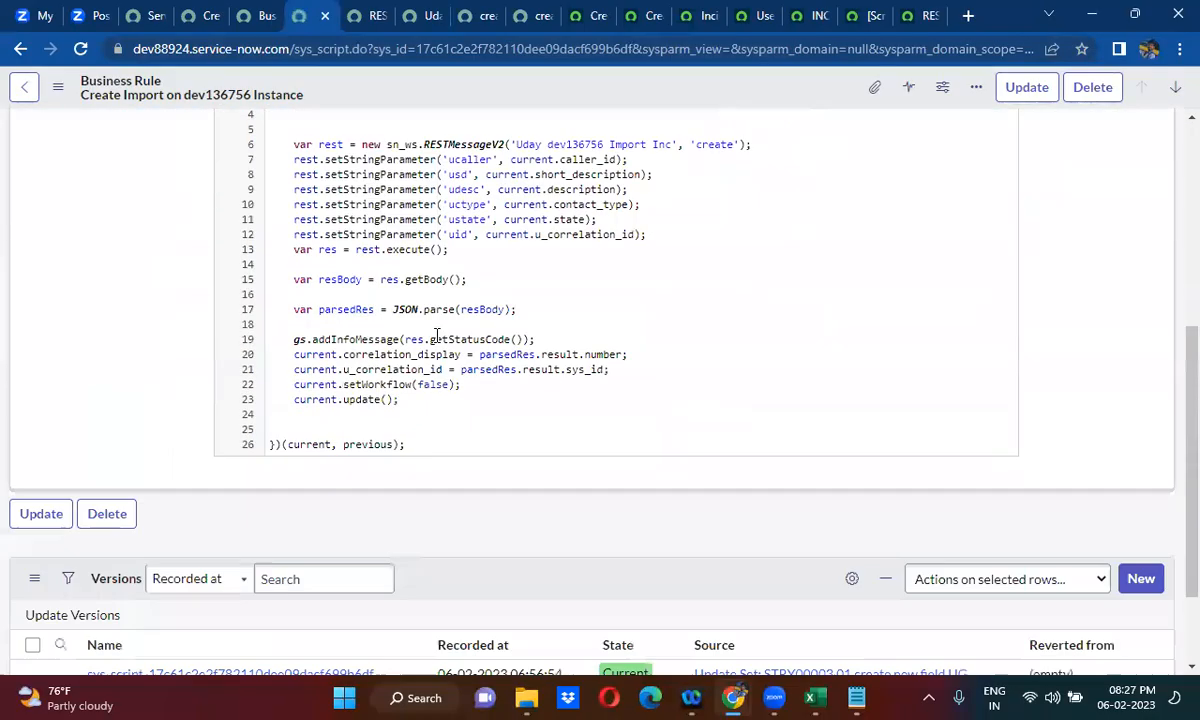
{"action": "scroll", "coordinate": [437, 336], "scroll_direction": "down", "scroll_amount": 1}
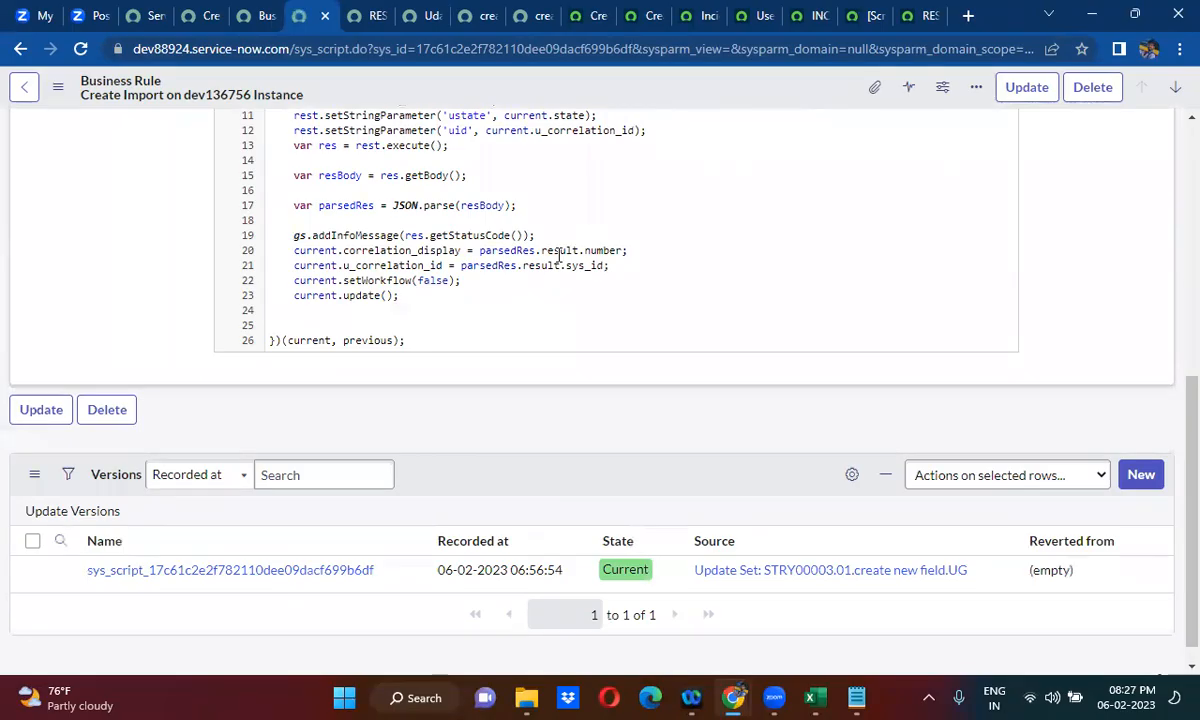
- Reload the new incident form and dismiss the welcome dialog
{"action": "left_click", "coordinate": [203, 17]}
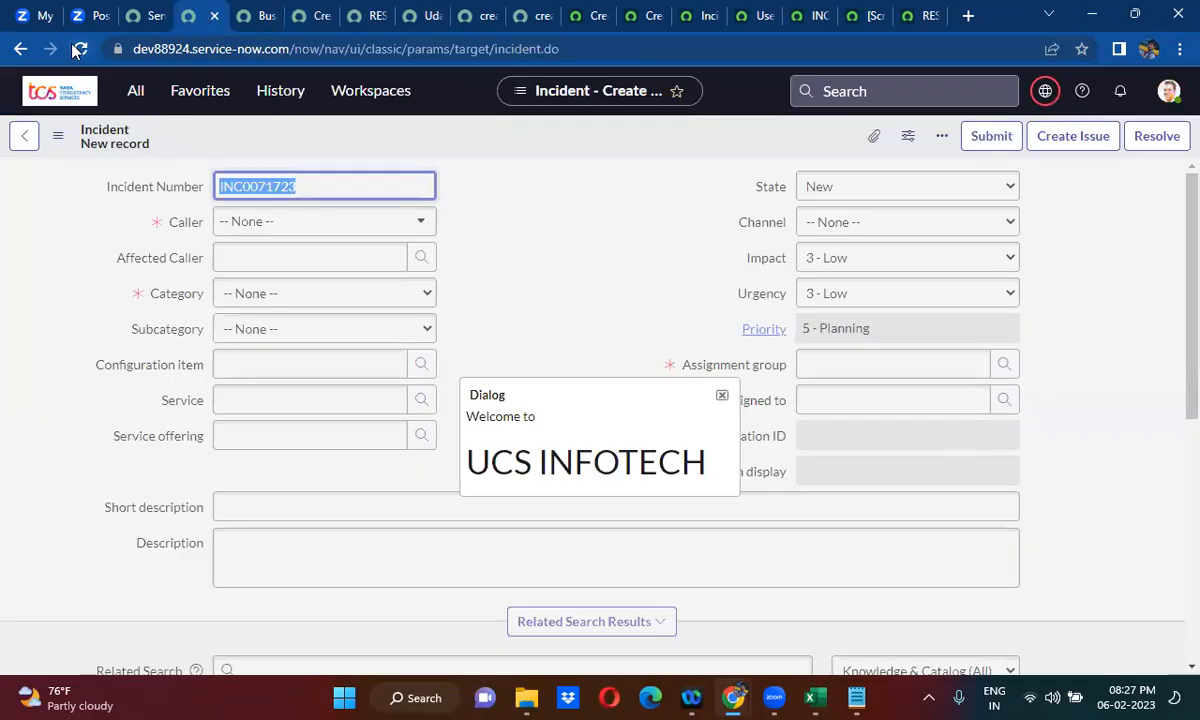
{"action": "left_click", "coordinate": [79, 49]}
{"action": "left_click", "coordinate": [722, 395]}
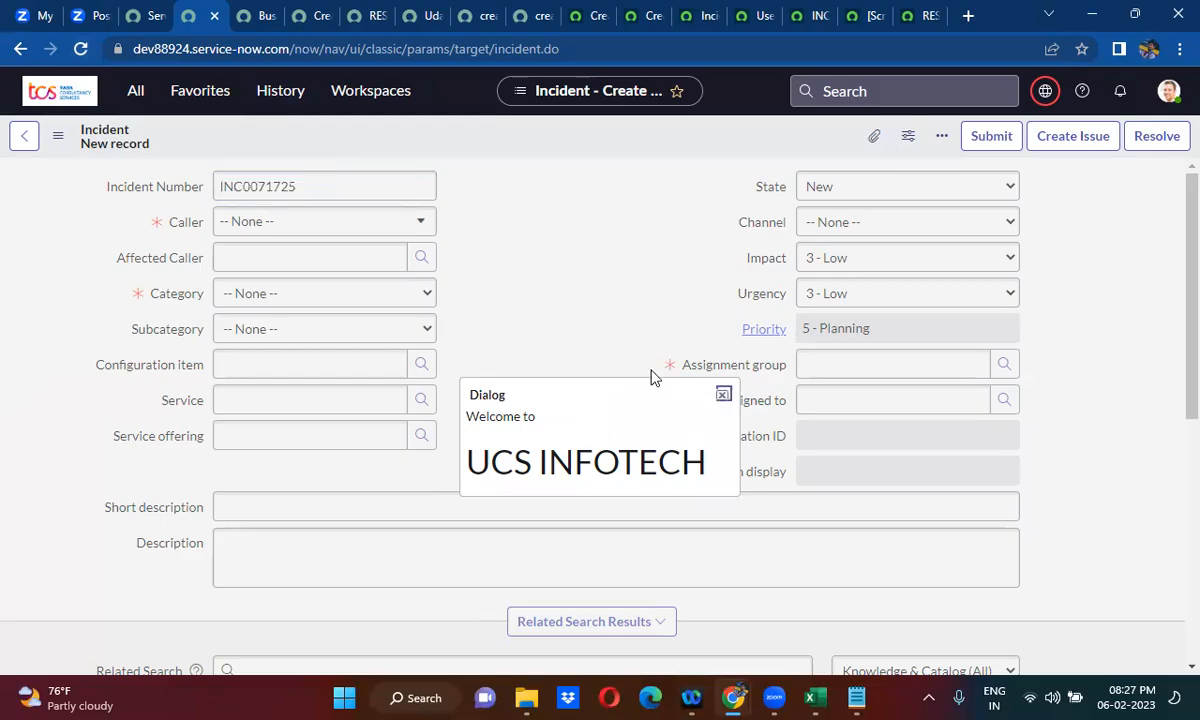
- Set the new incident's caller to the first listed user, category to Software, state to In Progress and channel to Email
{"action": "left_click", "coordinate": [300, 230]}
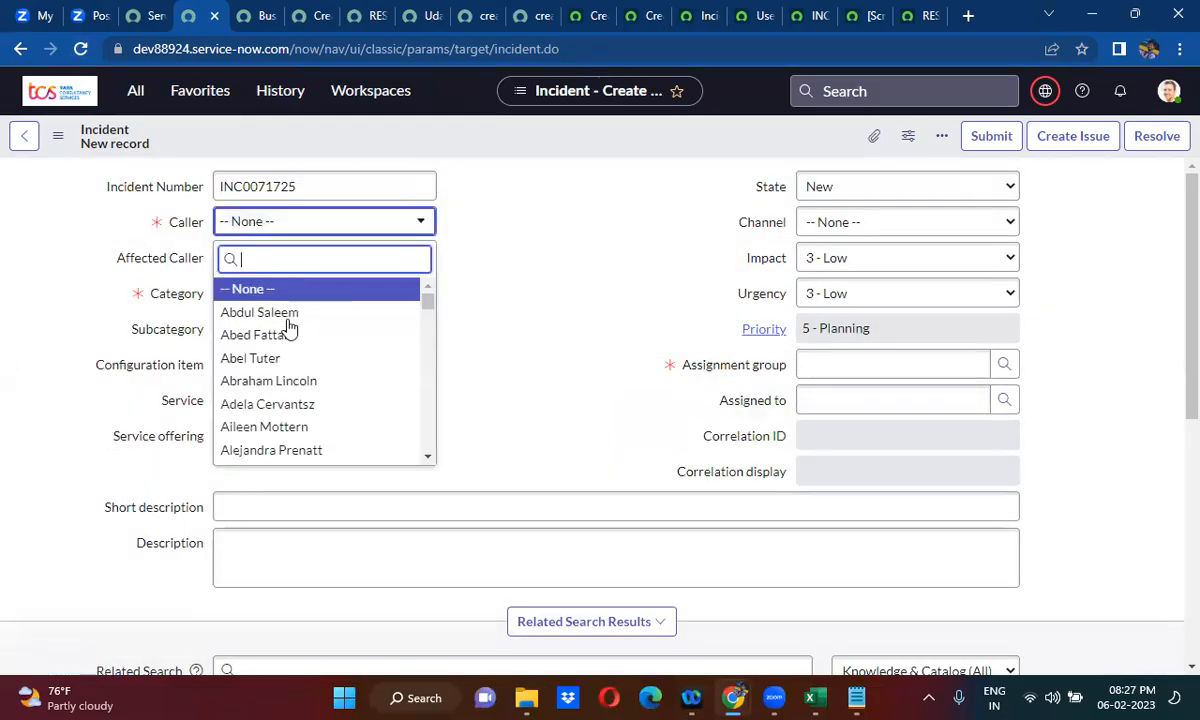
{"action": "left_click", "coordinate": [290, 313]}
{"action": "left_click", "coordinate": [305, 293]}
{"action": "left_click", "coordinate": [289, 352]}
{"action": "left_click", "coordinate": [868, 190]}
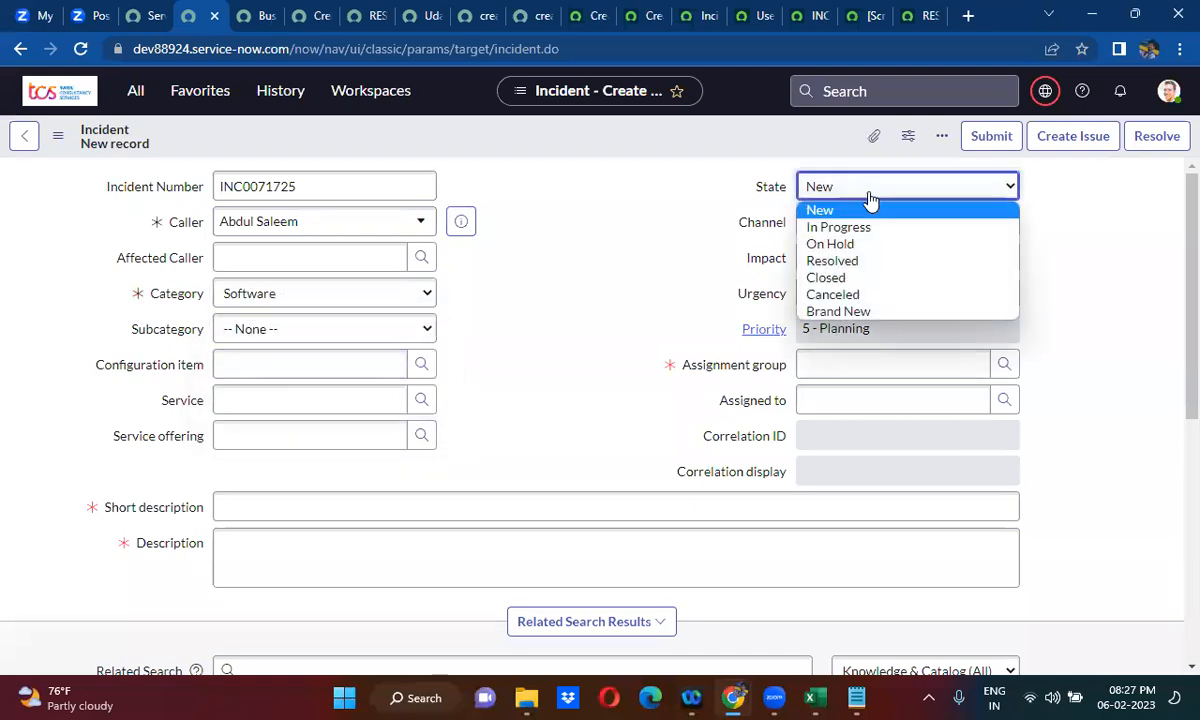
{"action": "left_click", "coordinate": [854, 228]}
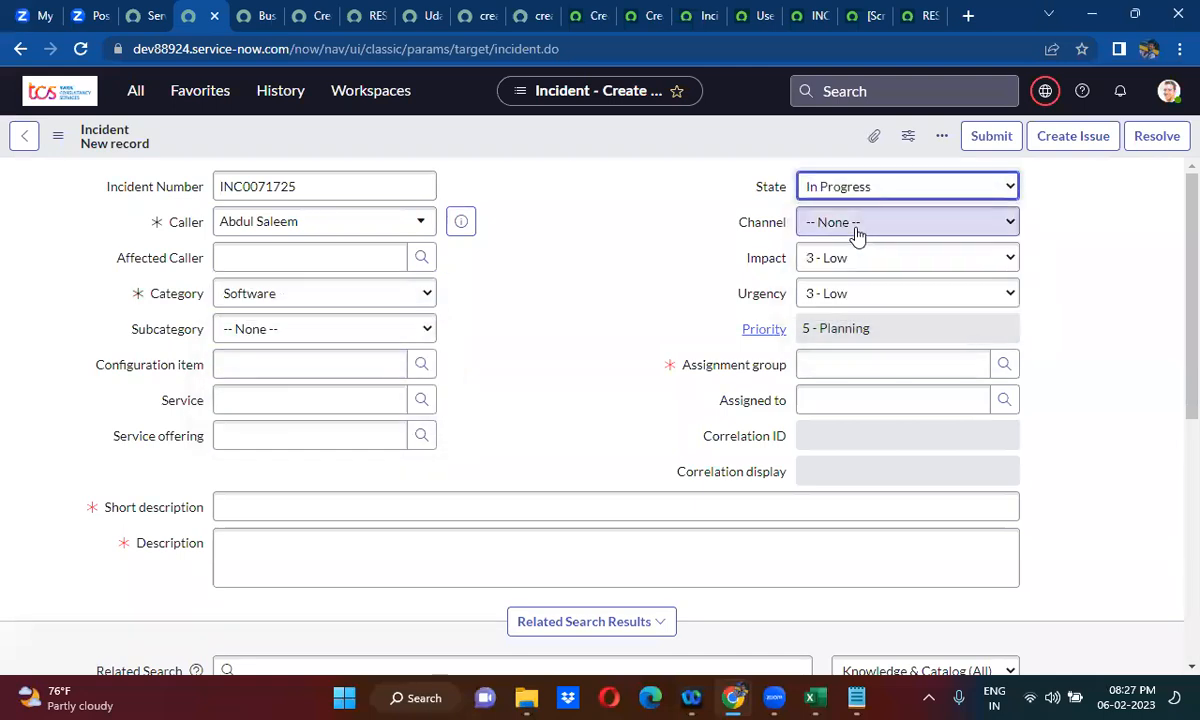
{"action": "left_click", "coordinate": [876, 224]}
{"action": "left_click", "coordinate": [857, 281]}
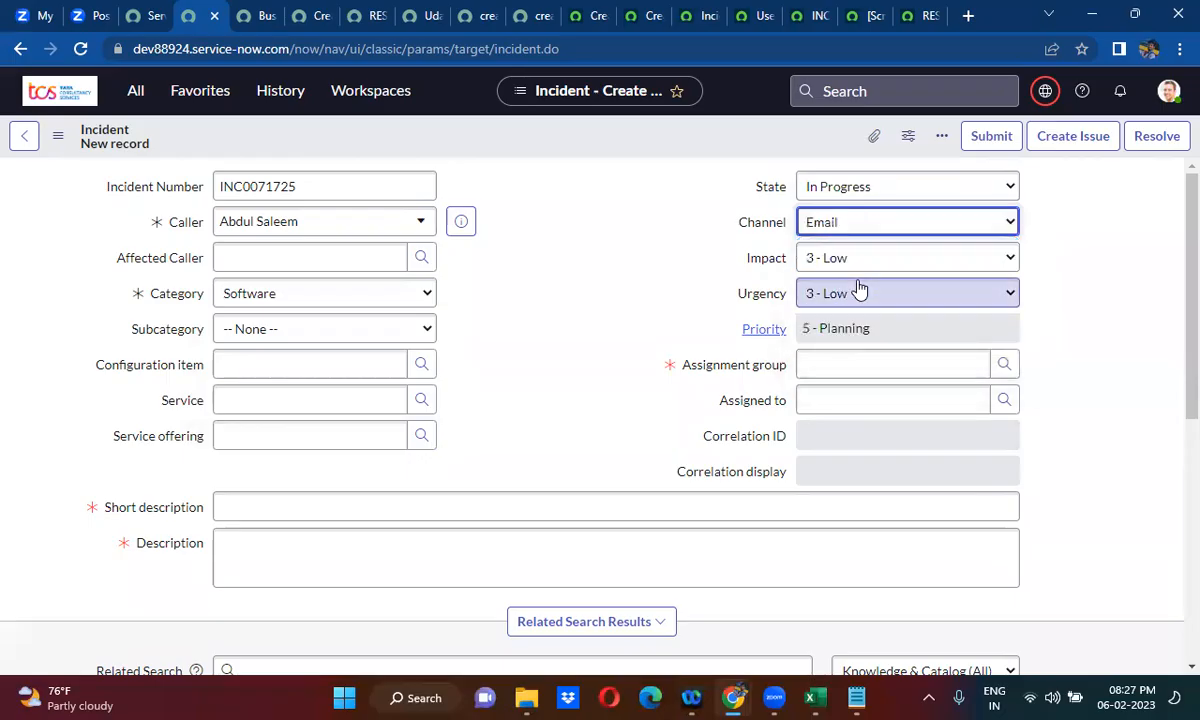
- Enter test 2 as the incident's short description and description, and assign it to the Business Application Registration group
{"action": "left_click", "coordinate": [316, 504]}
{"action": "type", "text": "test 2"}
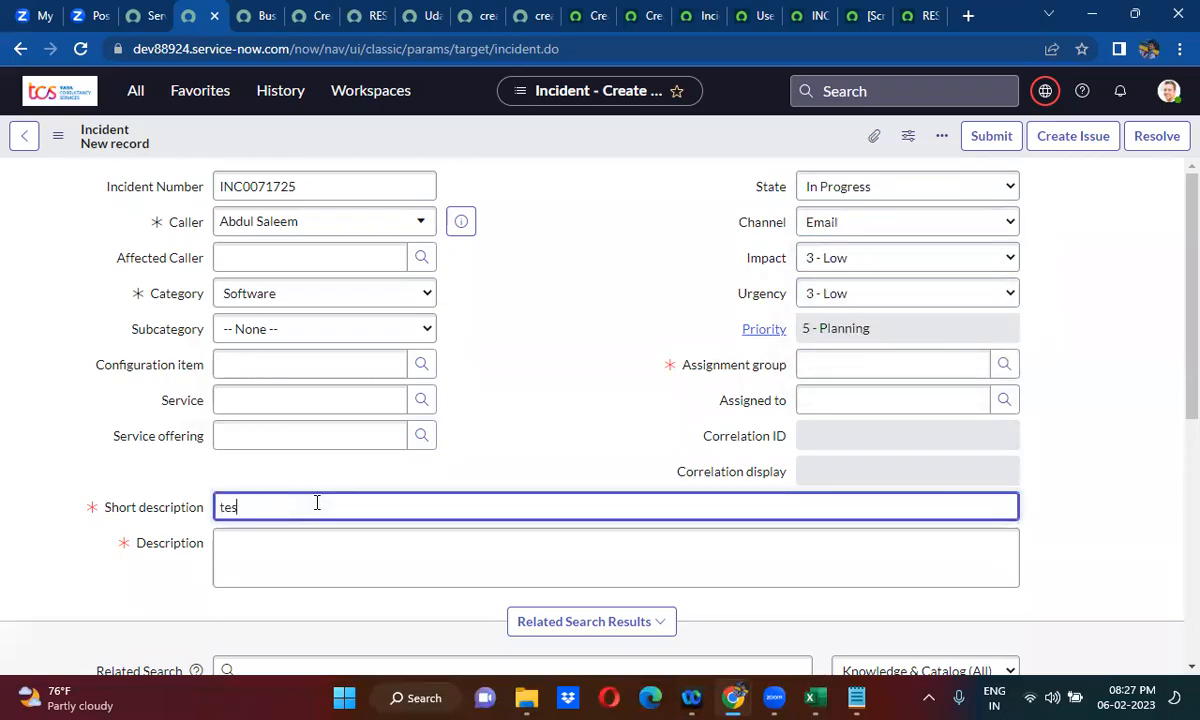
{"action": "left_click", "coordinate": [286, 545]}
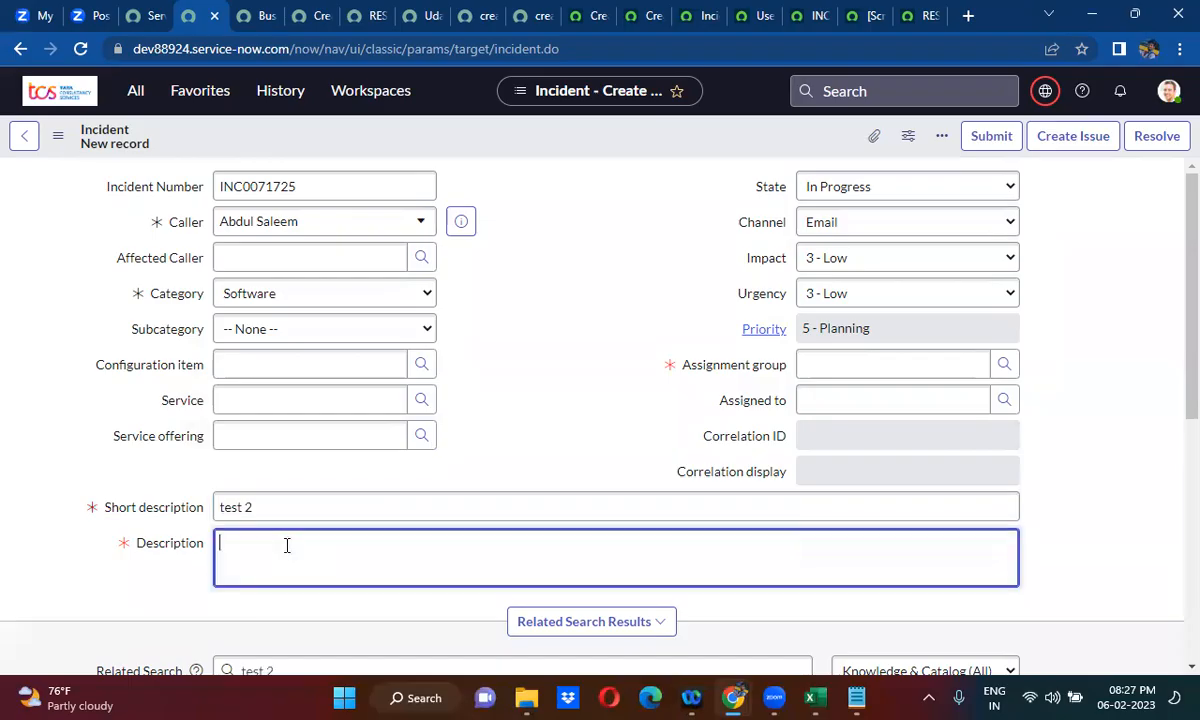
{"action": "type", "text": "test 2"}
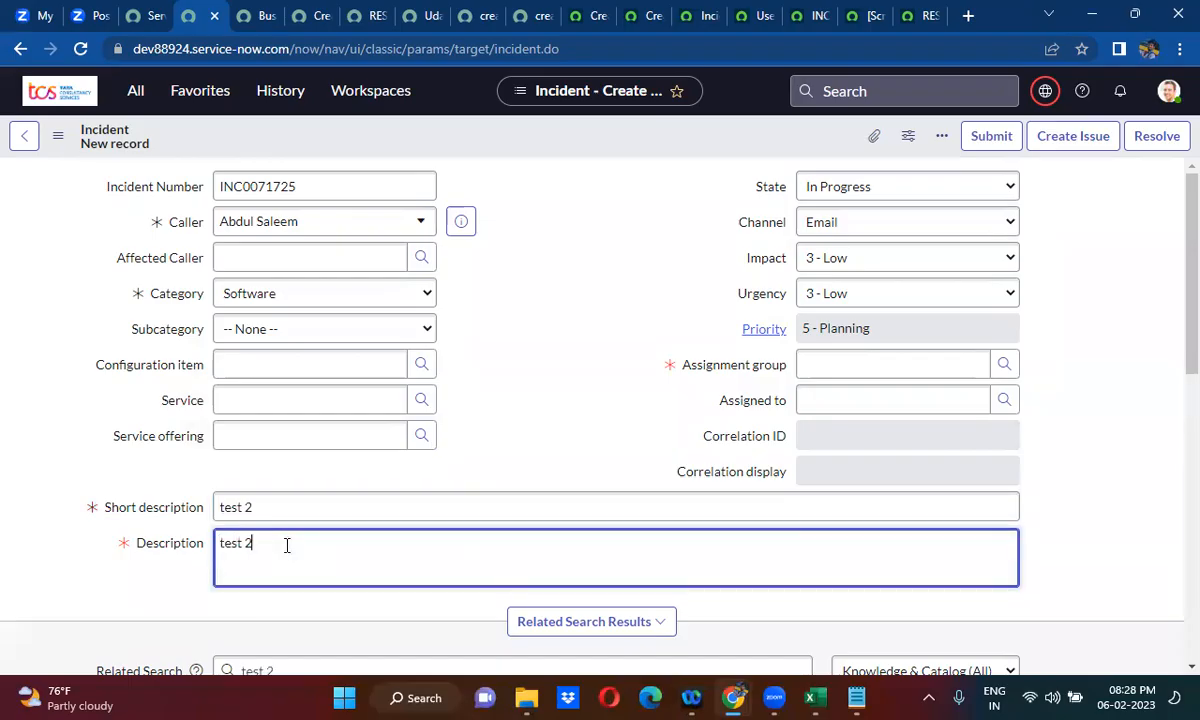
{"action": "left_click", "coordinate": [845, 365]}
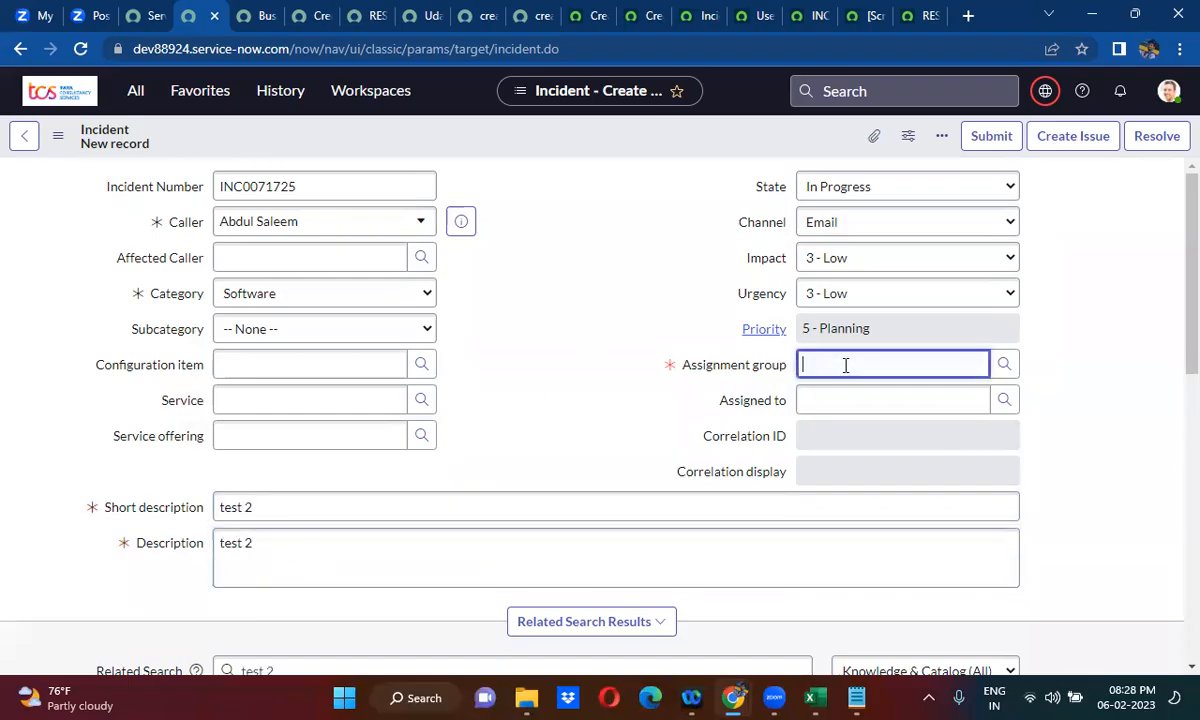
{"action": "left_click", "coordinate": [857, 458]}
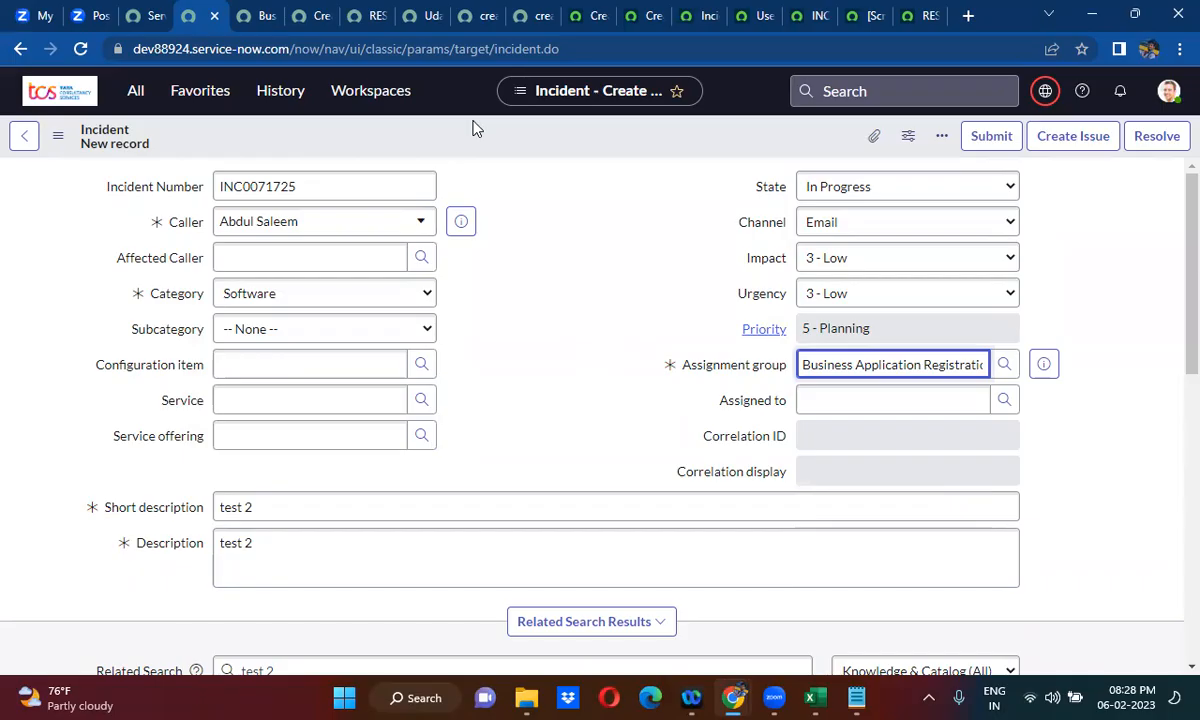
- Set Active to false for the Create Record on dev136756 Instance business rule directly in the Business Rules list
{"action": "left_click", "coordinate": [248, 16]}
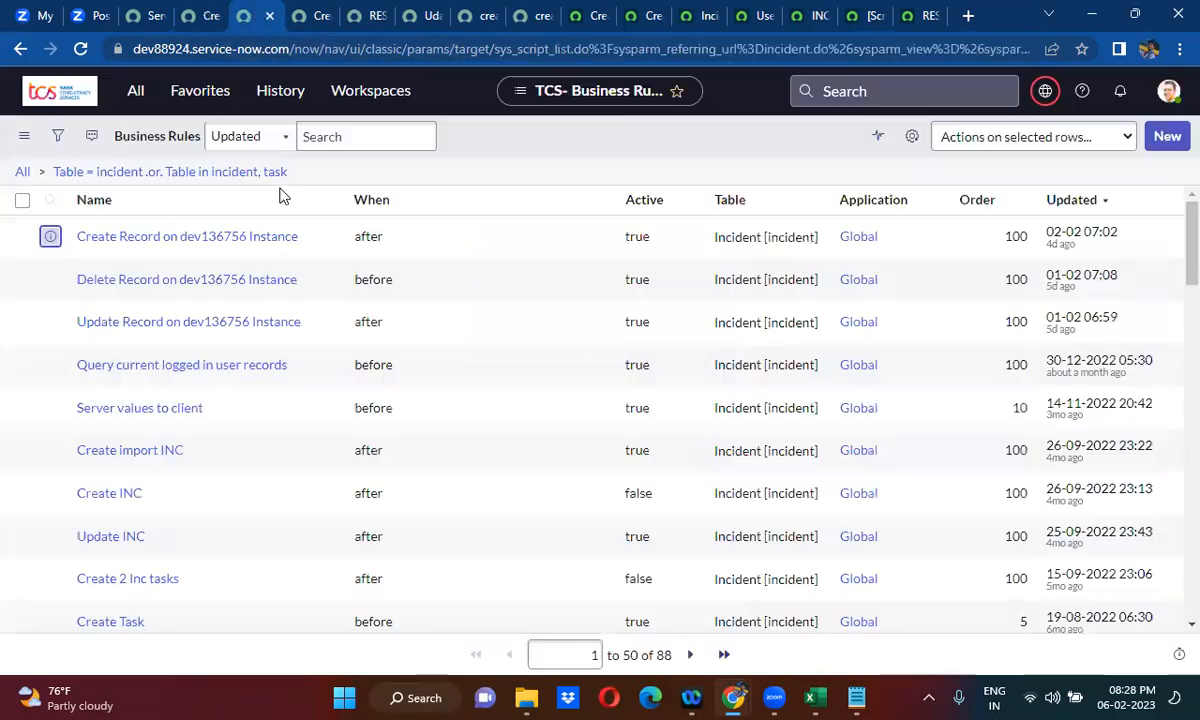
{"action": "left_click", "coordinate": [656, 246]}
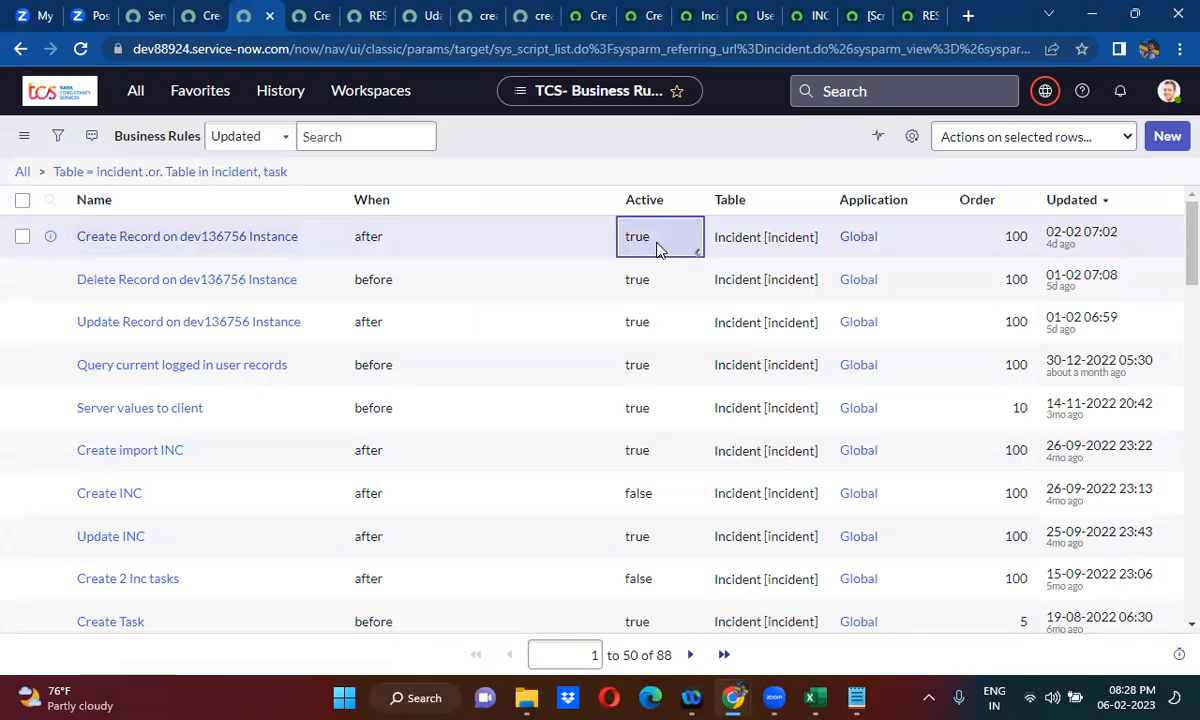
{"action": "double_click", "coordinate": [657, 248]}
{"action": "left_click", "coordinate": [657, 247]}
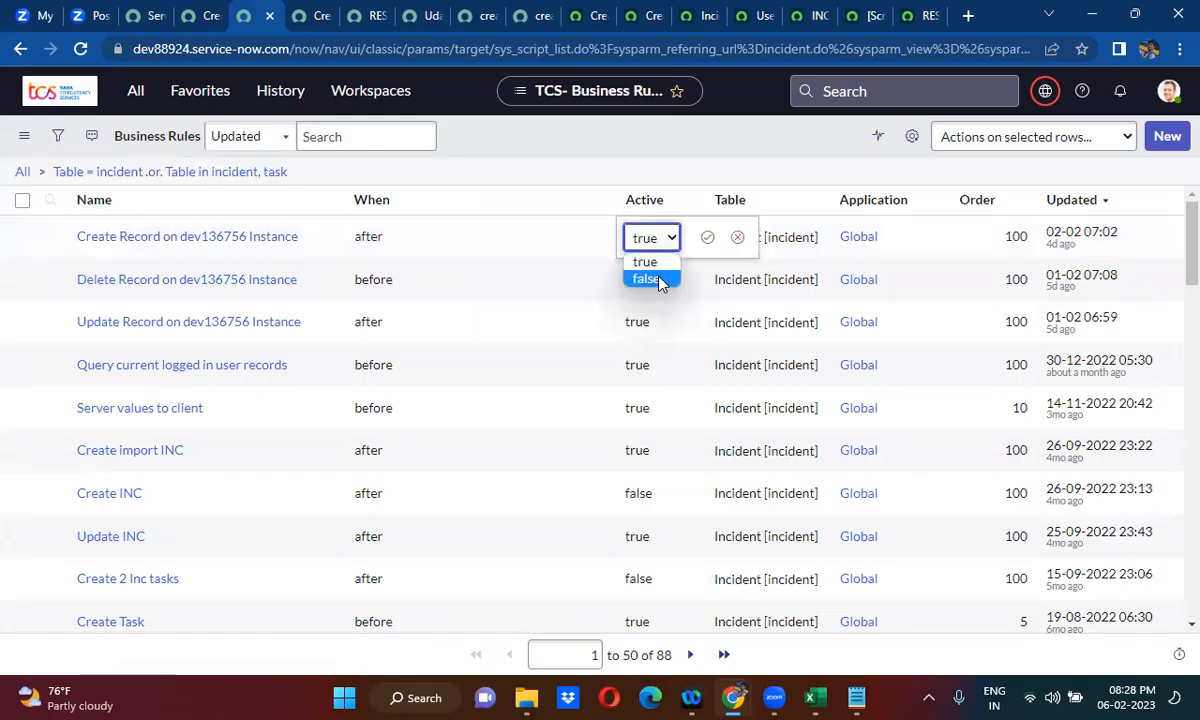
{"action": "left_click", "coordinate": [657, 279]}
{"action": "left_click", "coordinate": [707, 238]}
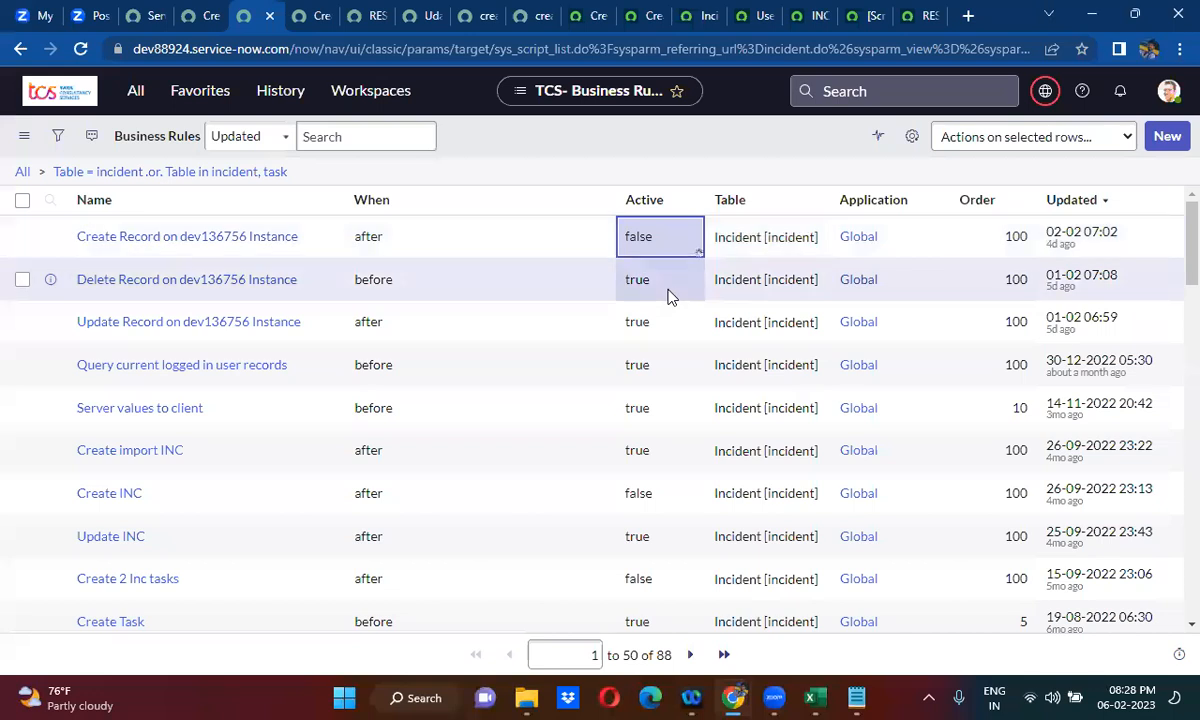
- Set Active to false for both the Delete Record and Update Record on dev136756 Instance rules, and refresh the filtered list
{"action": "left_click_drag", "start_coordinate": [668, 296], "coordinate": [668, 337]}
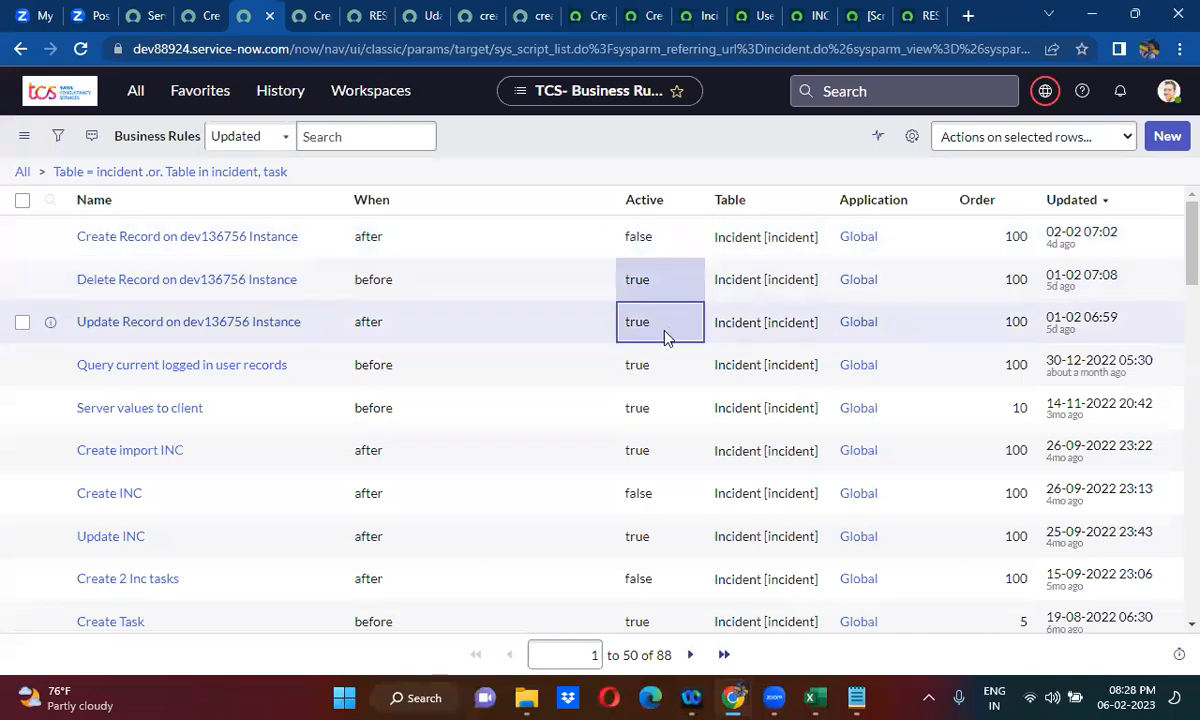
{"action": "double_click", "coordinate": [667, 337]}
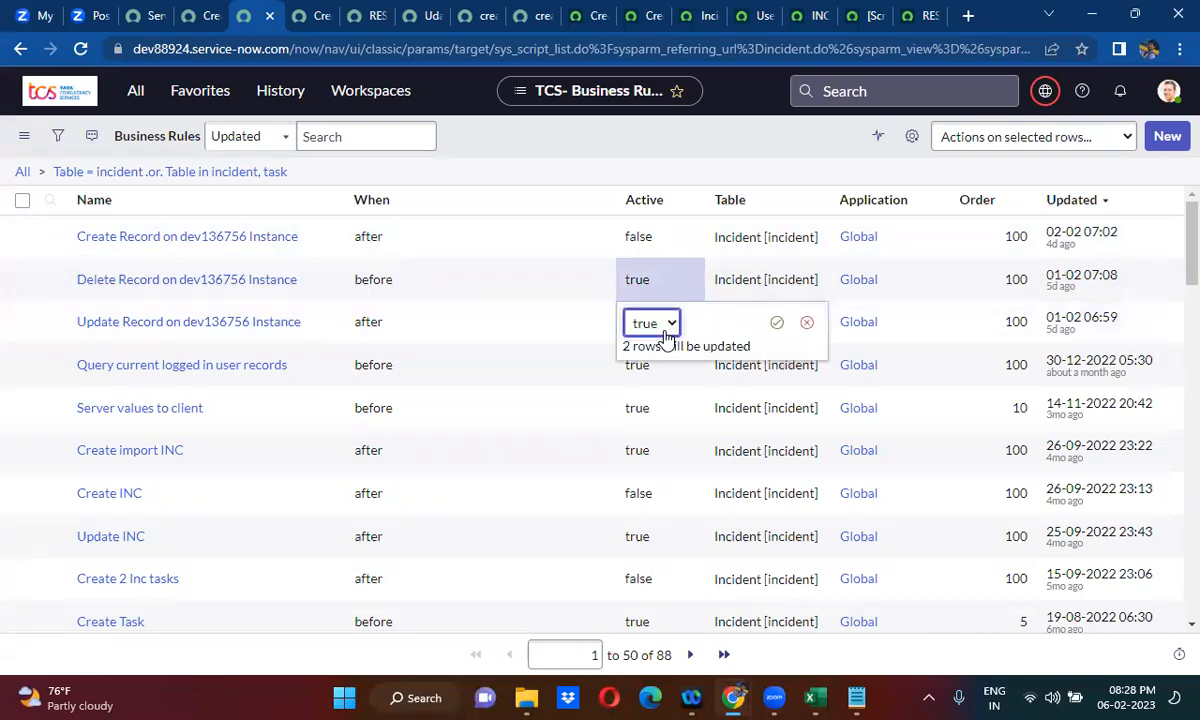
{"action": "left_click", "coordinate": [662, 330]}
{"action": "left_click", "coordinate": [646, 364]}
{"action": "left_click", "coordinate": [776, 322]}
{"action": "left_click", "coordinate": [270, 173]}
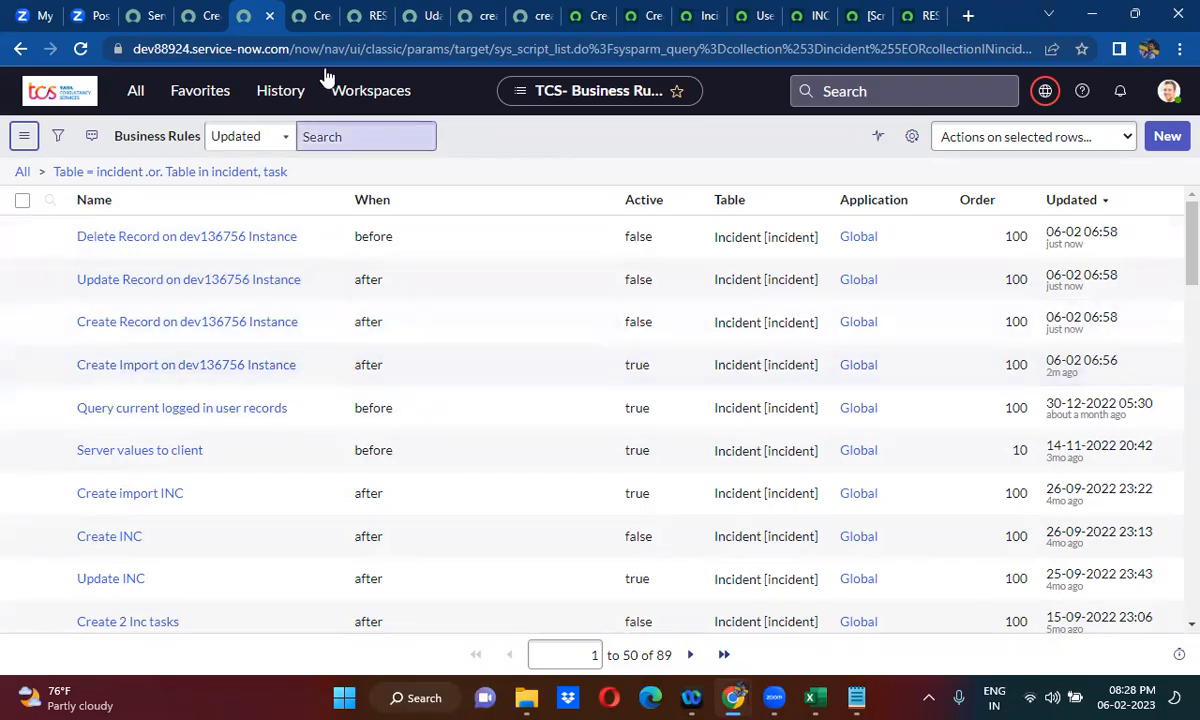
- Review the Create Import on dev136756 Instance rule's script, then save the new incident and keep it open
{"action": "left_click", "coordinate": [304, 17]}
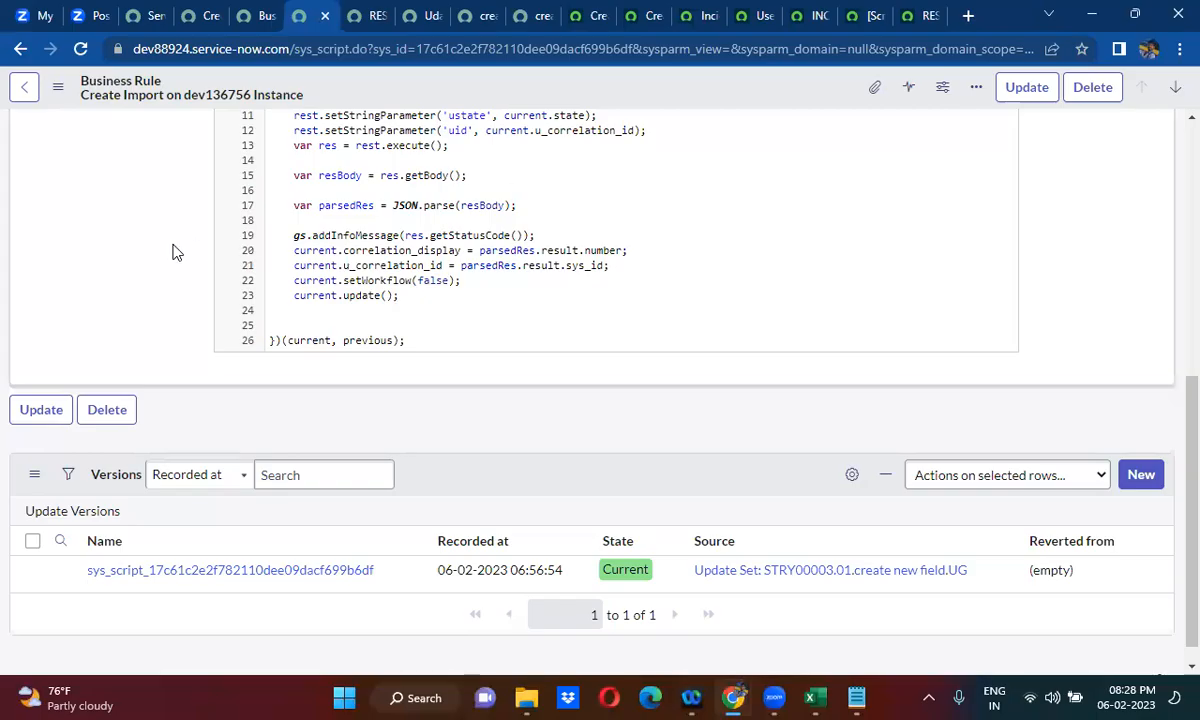
{"action": "scroll", "coordinate": [172, 252], "scroll_direction": "up", "scroll_amount": 2}
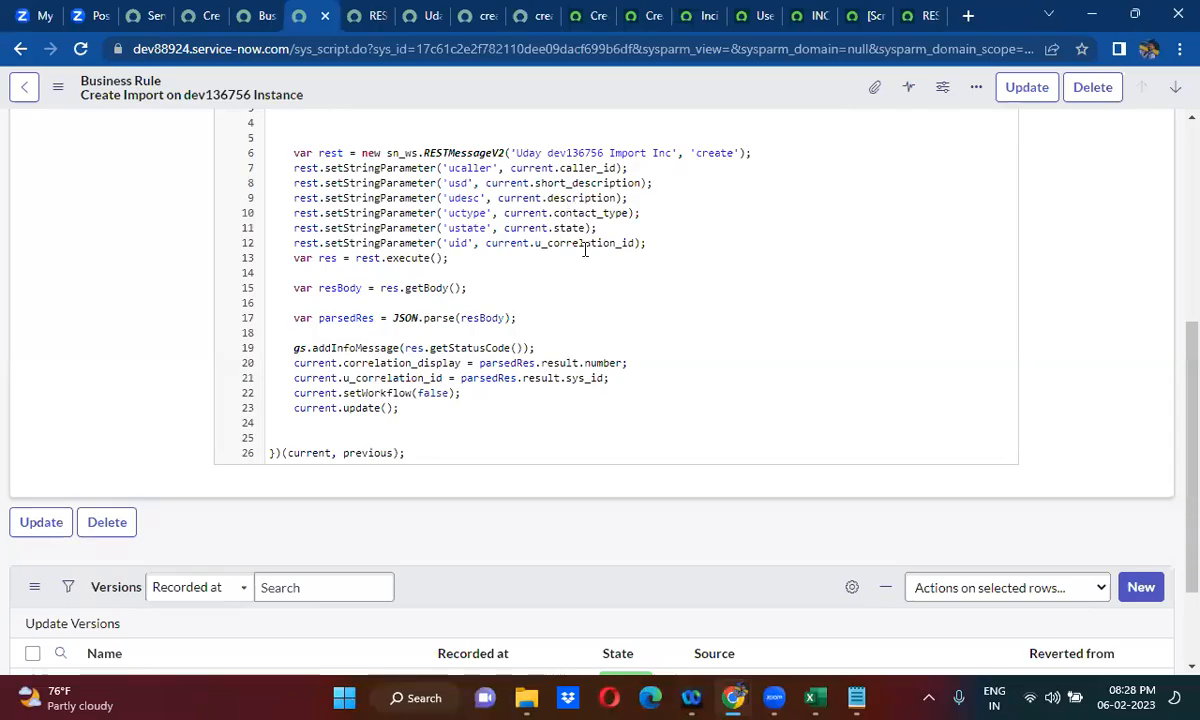
{"action": "left_click", "coordinate": [185, 17]}
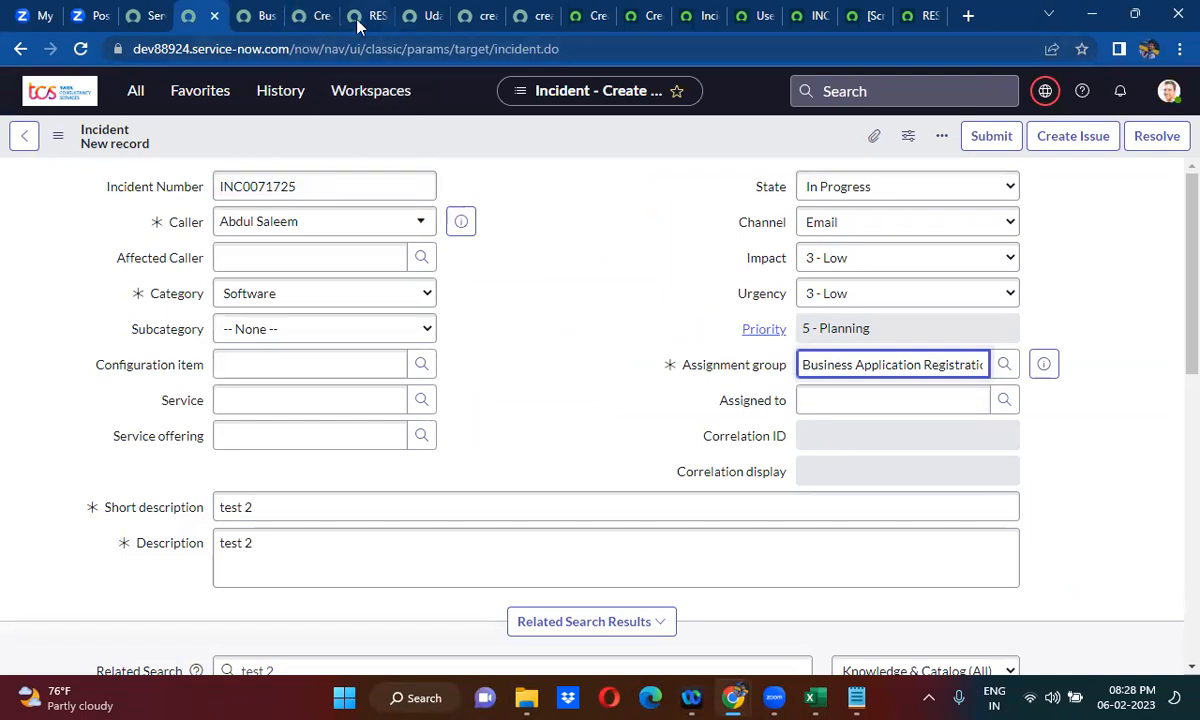
{"action": "left_click", "coordinate": [312, 16]}
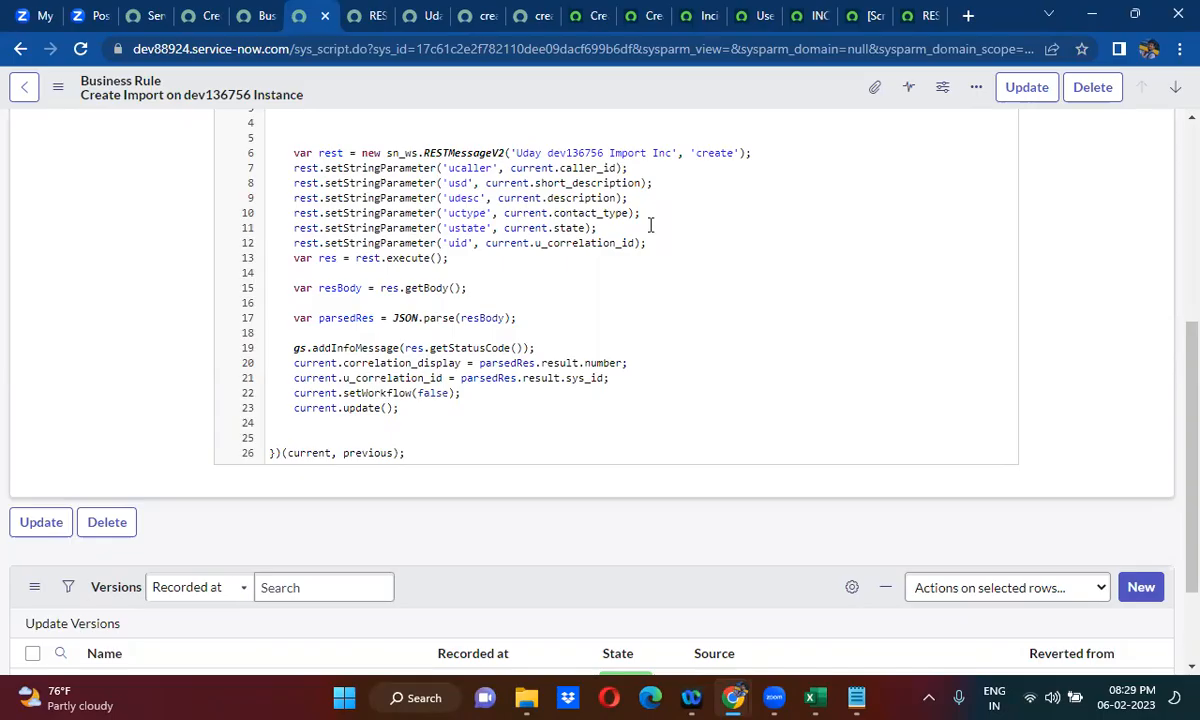
{"action": "left_click", "coordinate": [198, 15]}
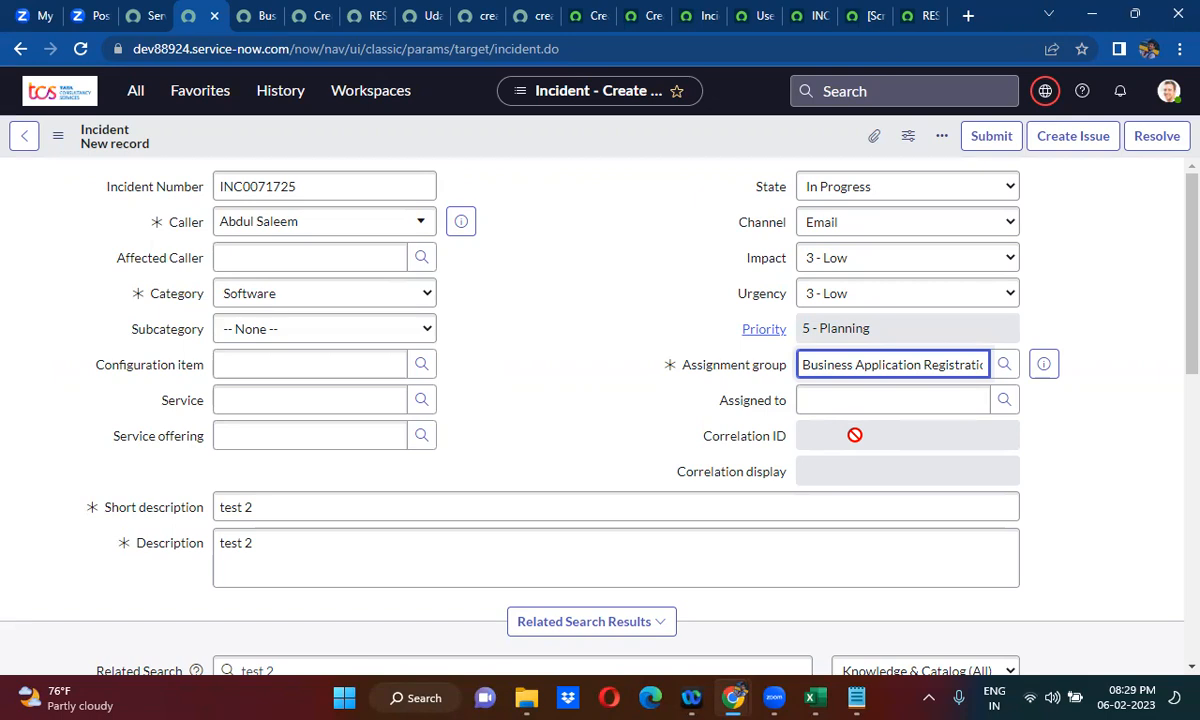
{"action": "left_click", "coordinate": [554, 420]}
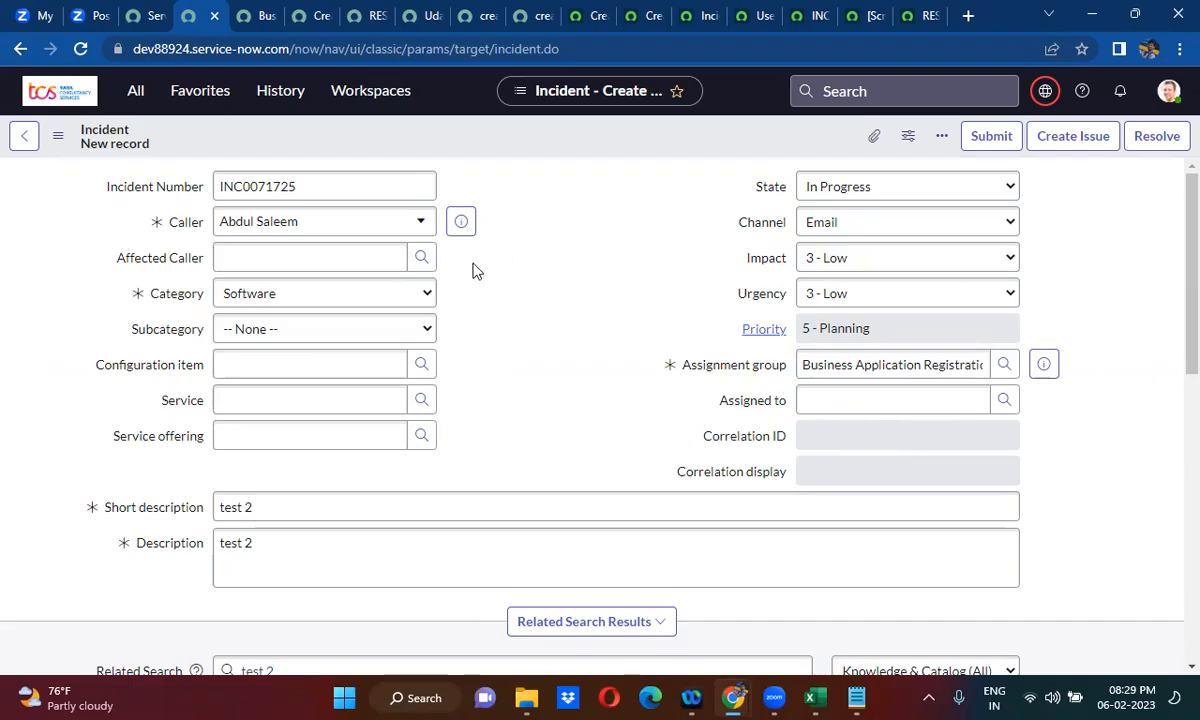
{"action": "right_click", "coordinate": [535, 130]}
{"action": "left_click", "coordinate": [567, 139]}
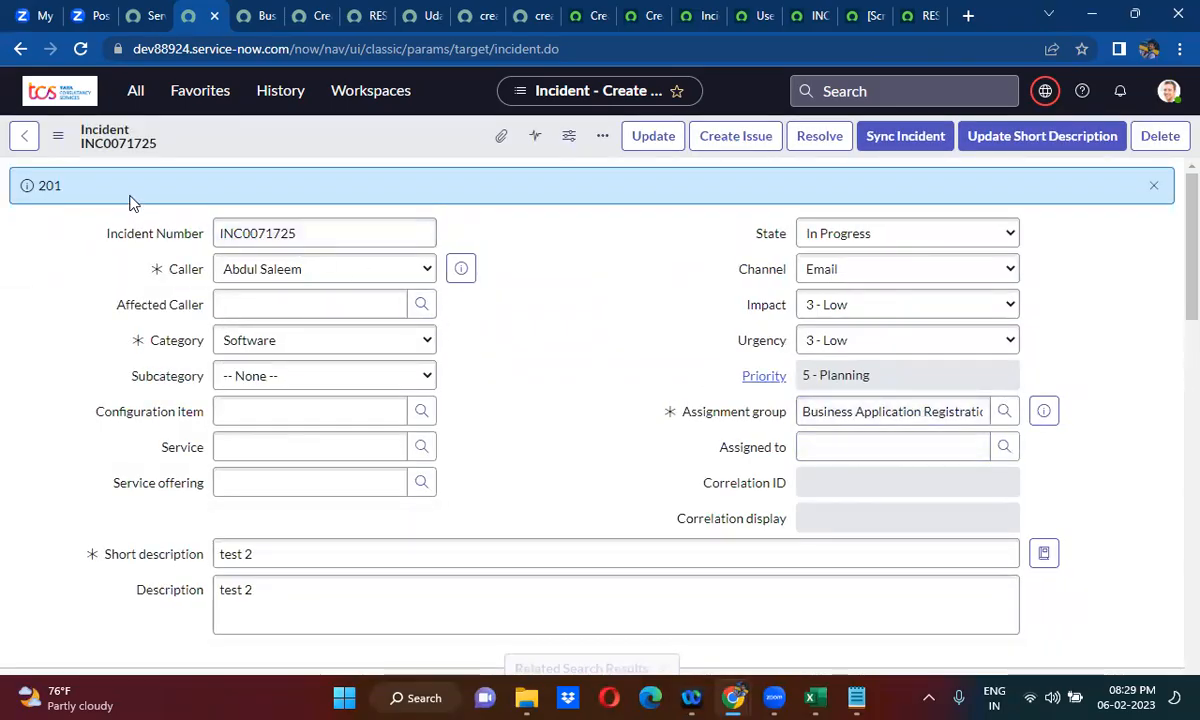
- Change the info message in the Create Import rule's script to output resBody instead of the status code, and save the rule
{"action": "left_click", "coordinate": [312, 14]}
{"action": "double_click", "coordinate": [458, 348]}
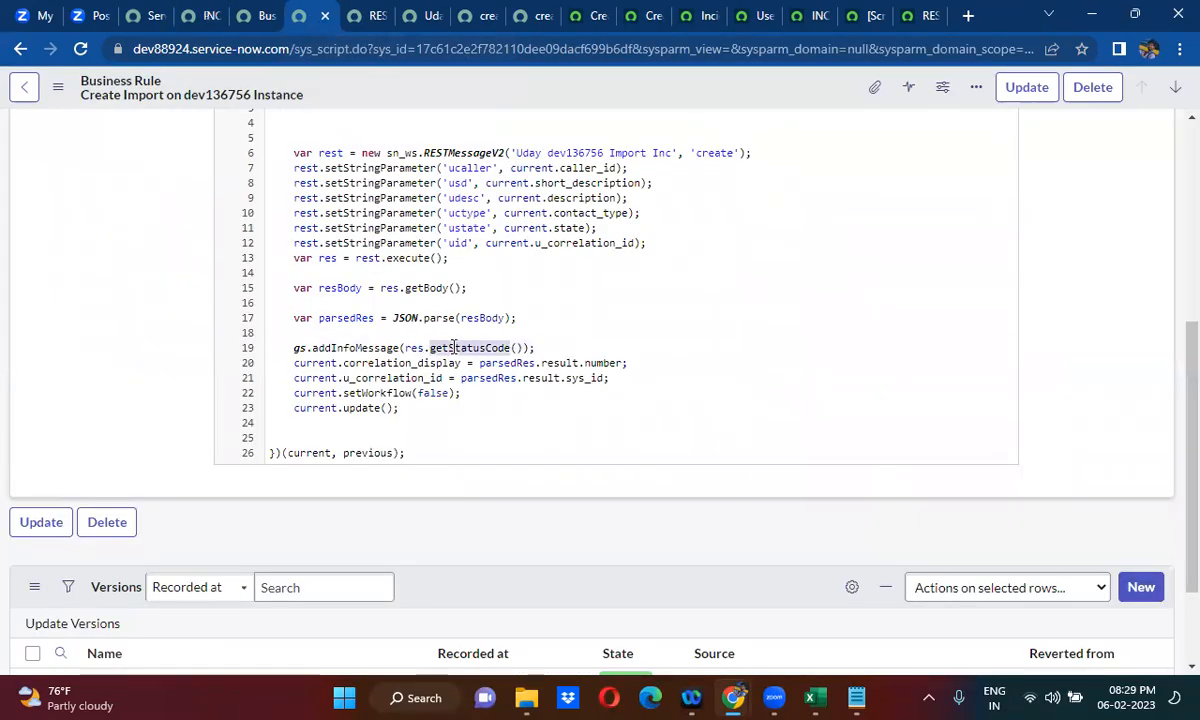
{"action": "key", "text": "BackSpace"}
{"action": "key", "text": "BackSpace"}
{"action": "type", "text": "."}
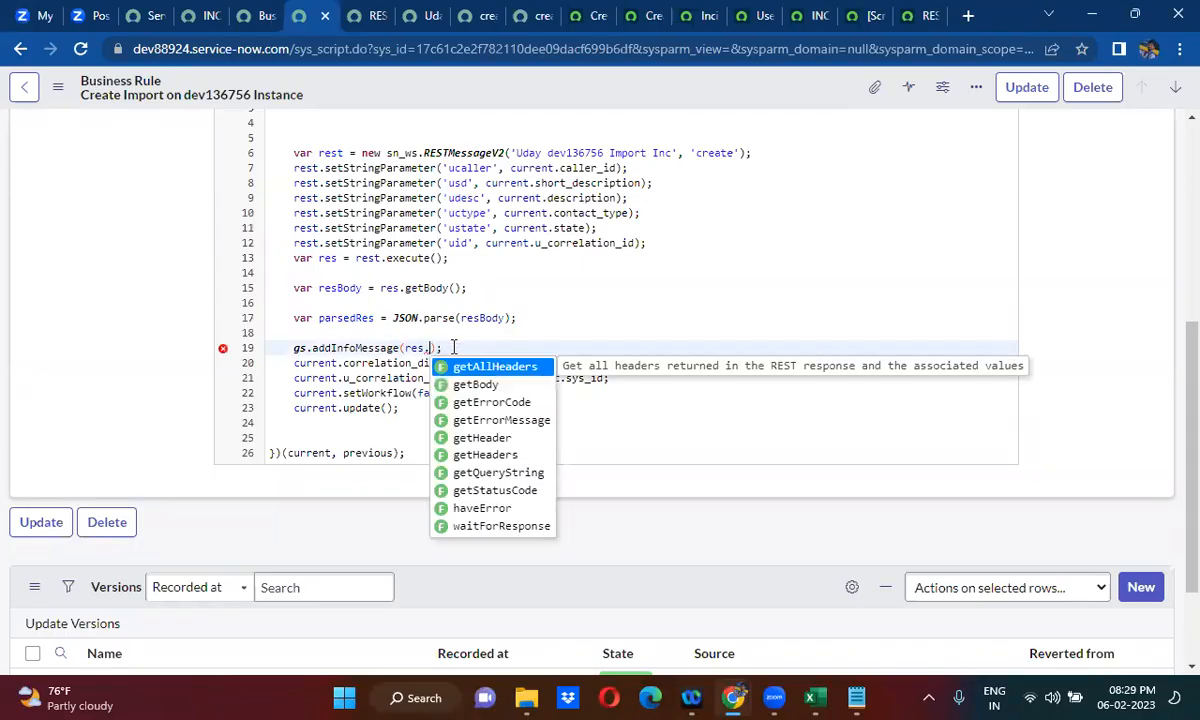
{"action": "double_click", "coordinate": [336, 287]}
{"action": "key", "text": "ctrl+c"}
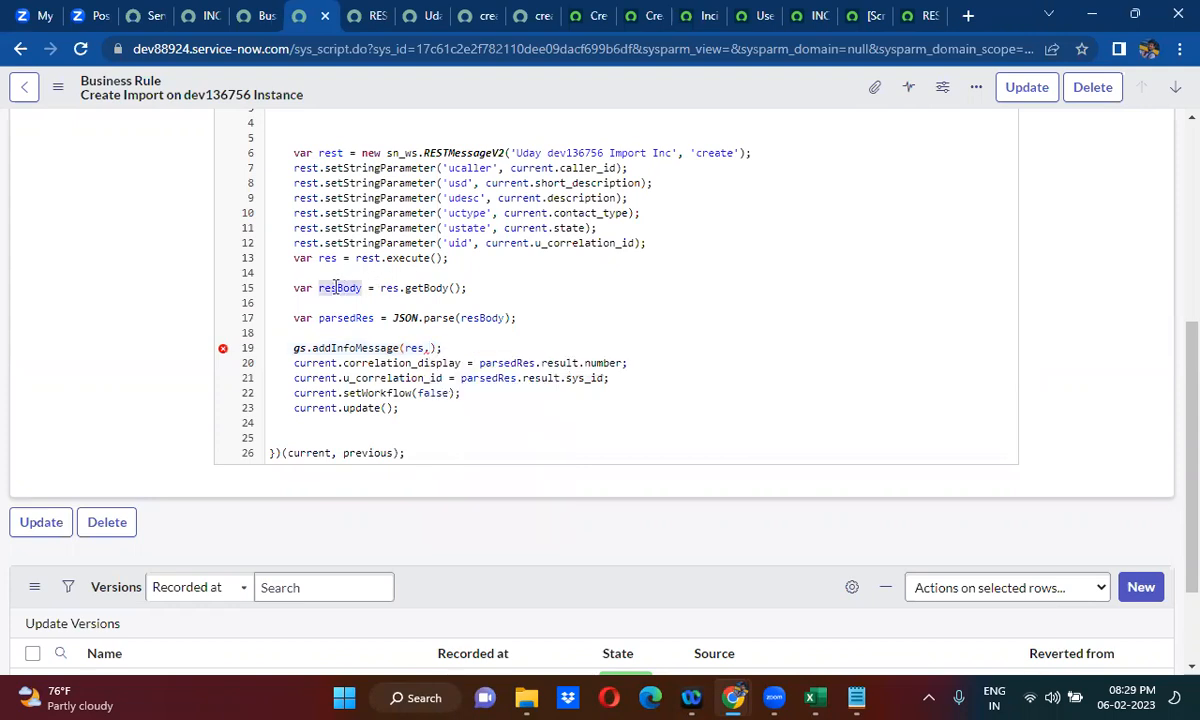
{"action": "double_click", "coordinate": [420, 349]}
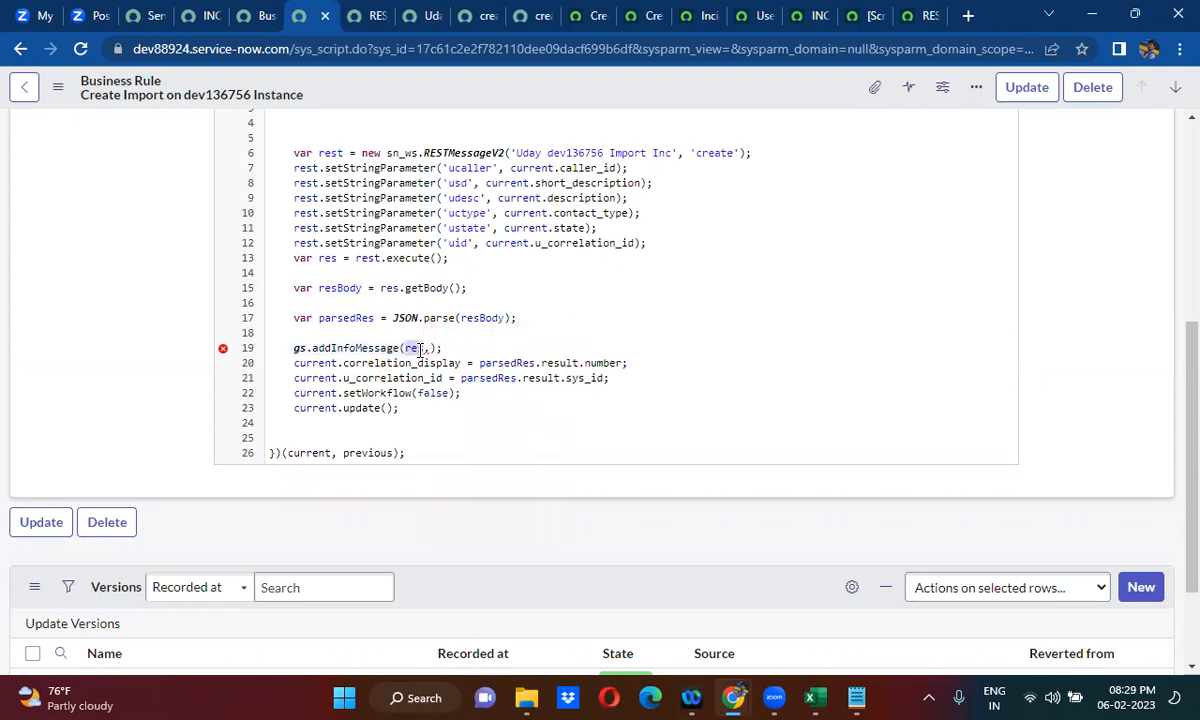
{"action": "key", "text": "ctrl+v"}
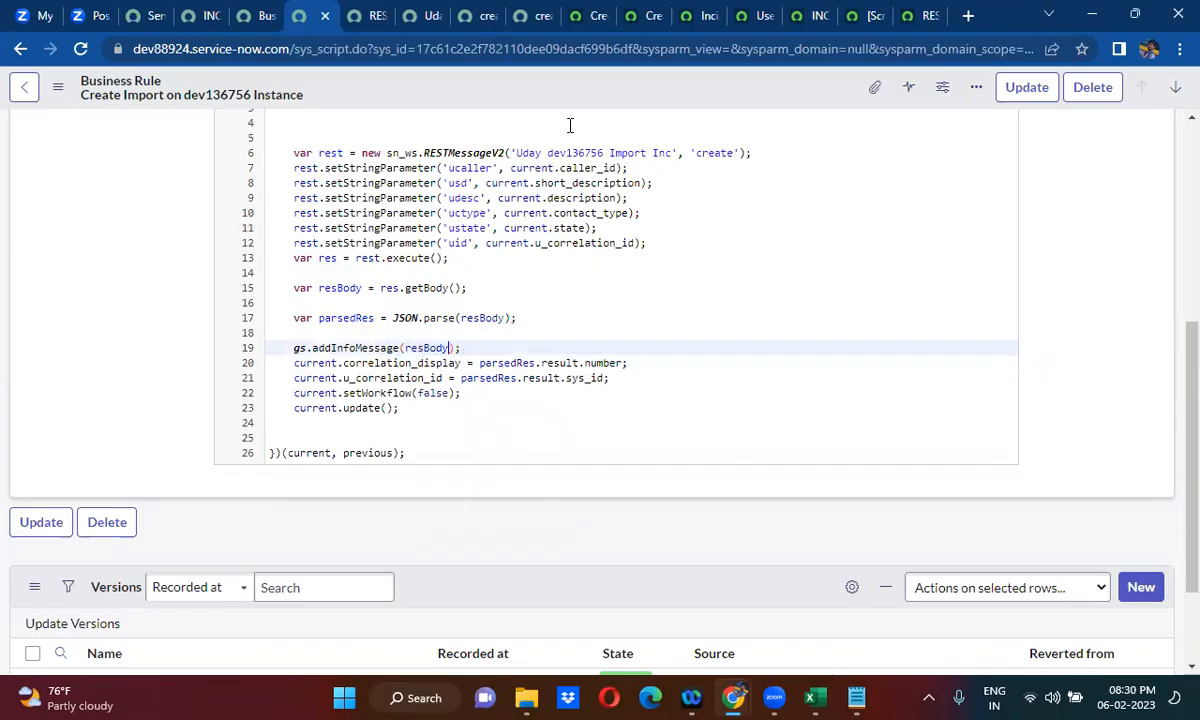
{"action": "right_click", "coordinate": [527, 82]}
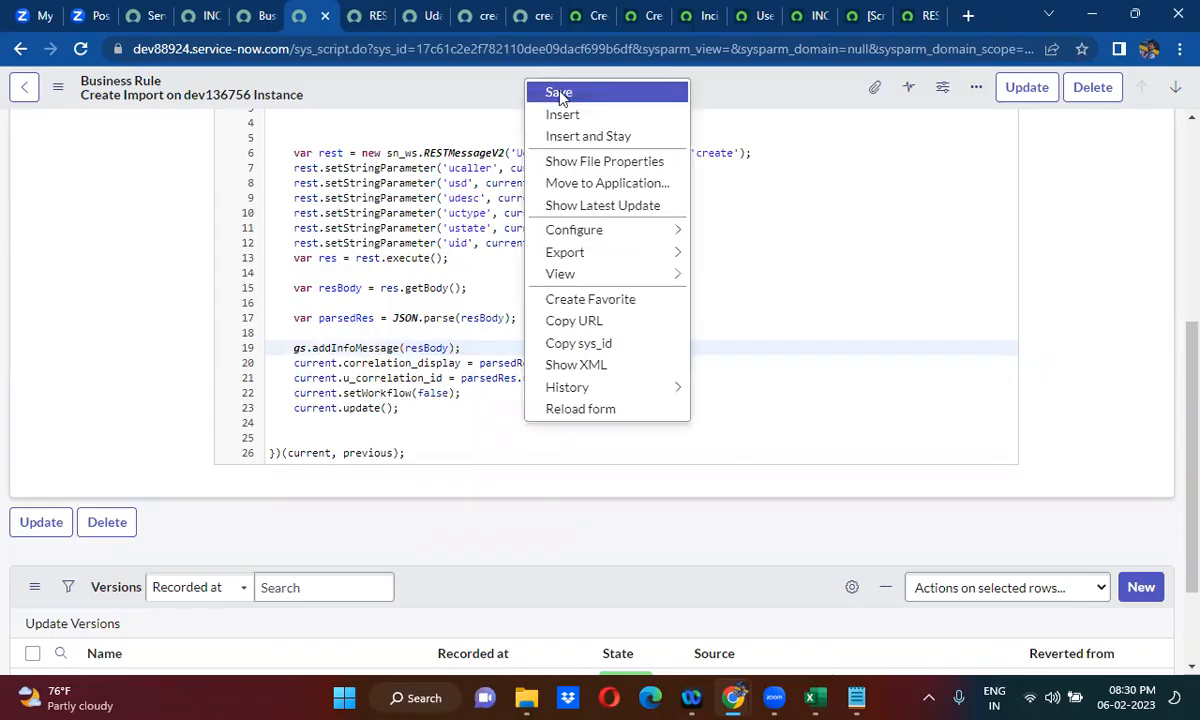
{"action": "left_click", "coordinate": [559, 93]}
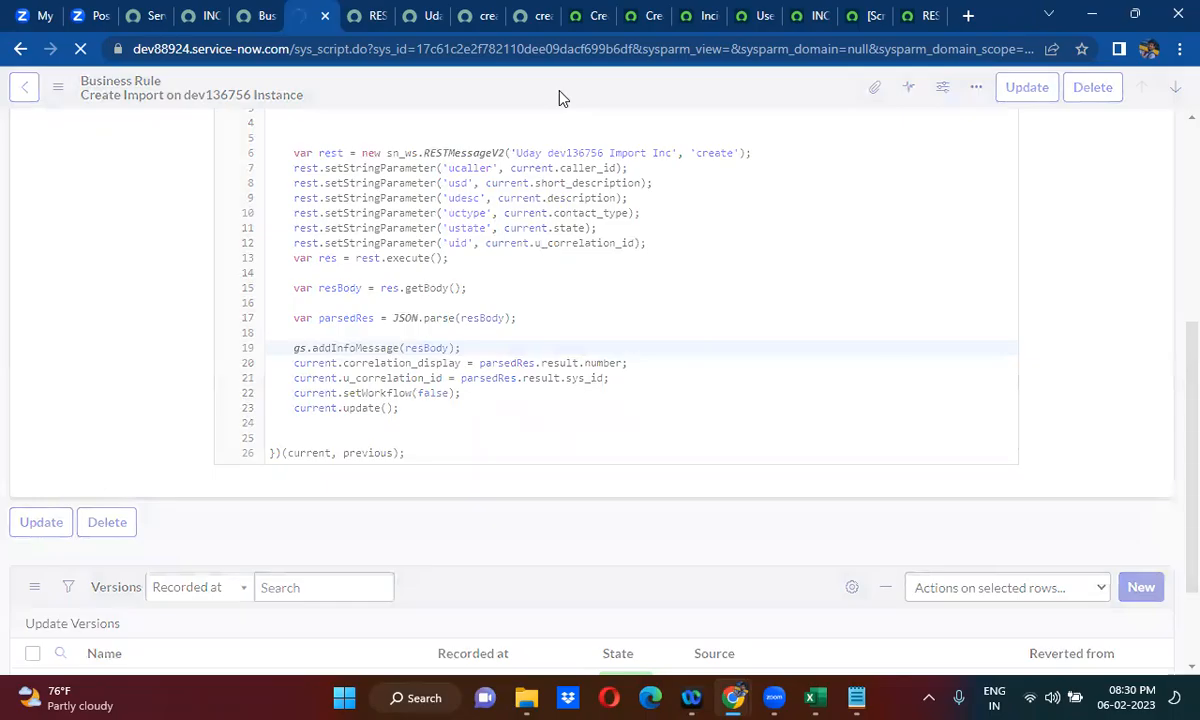
- Refresh the dev136756 incident list to check for the imported incident, and return to the business rule
{"action": "left_click", "coordinate": [695, 16]}
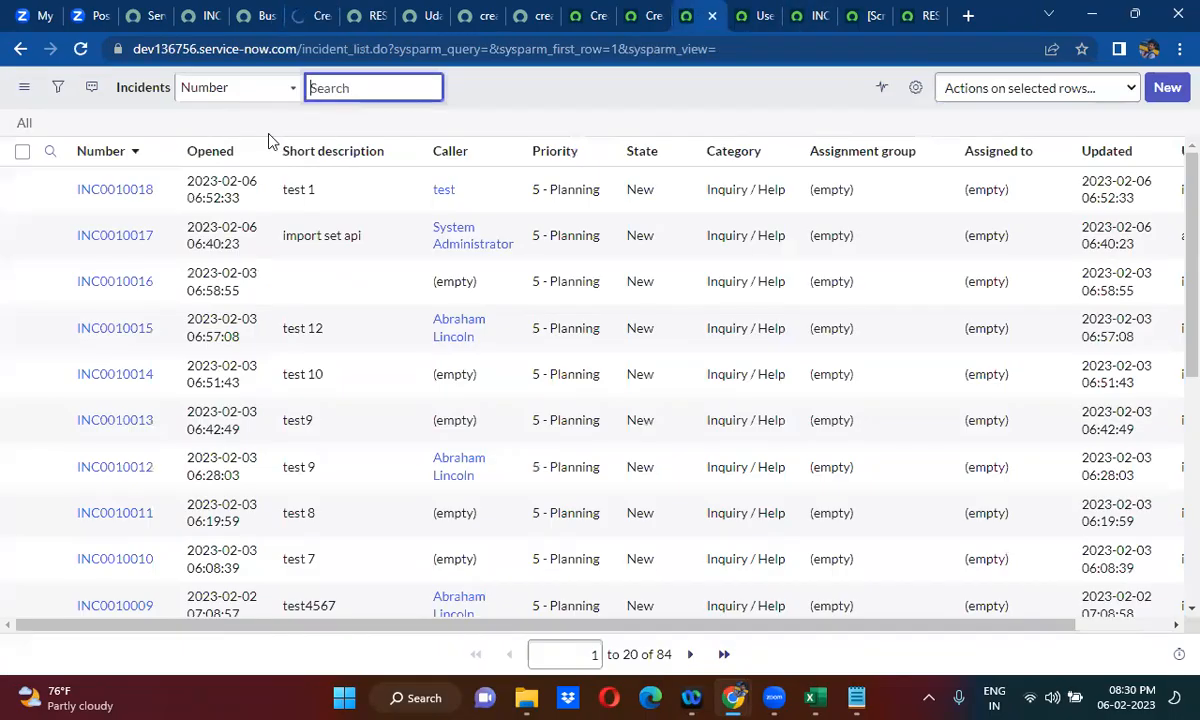
{"action": "left_click", "coordinate": [24, 123]}
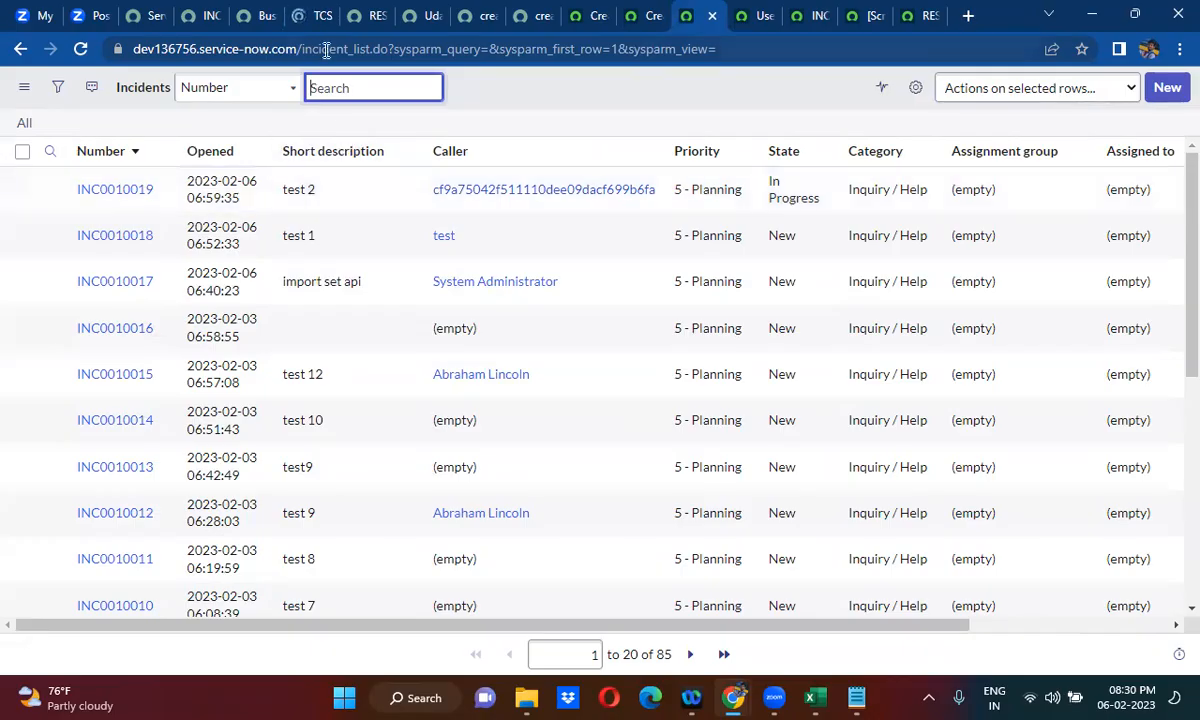
{"action": "left_click", "coordinate": [307, 12]}
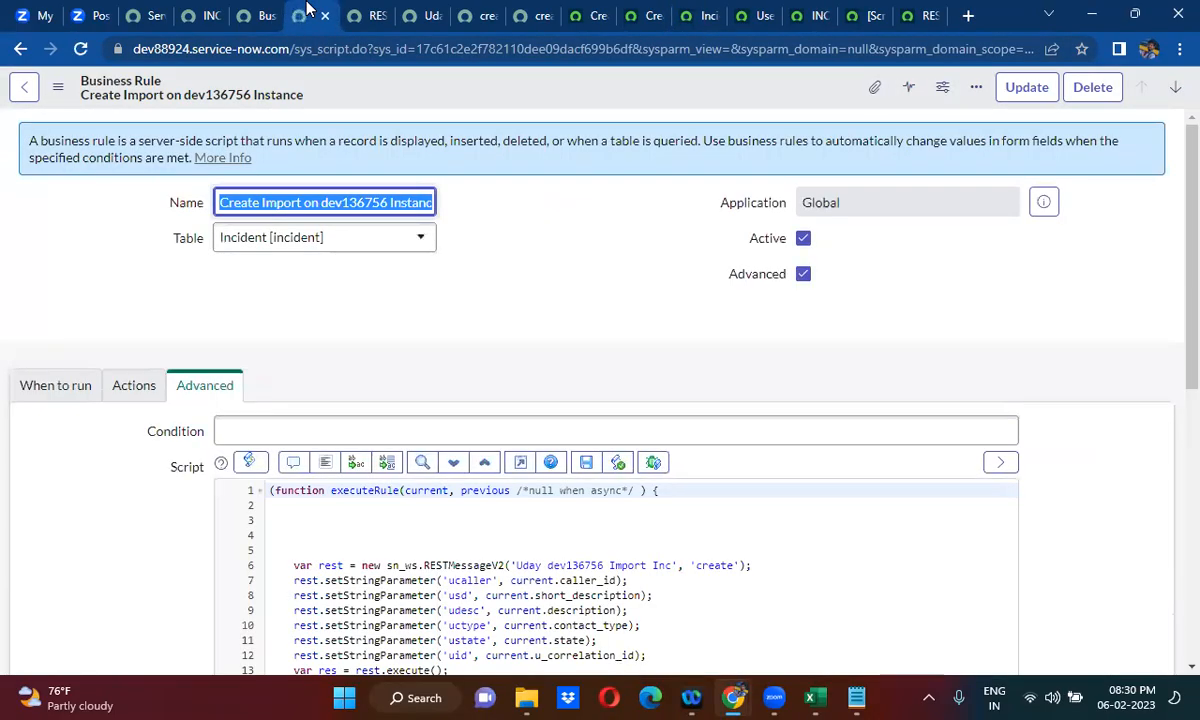
- Open a blank incident form on dev88924 with incident.do and dismiss the welcome dialog
{"action": "left_click", "coordinate": [200, 15]}
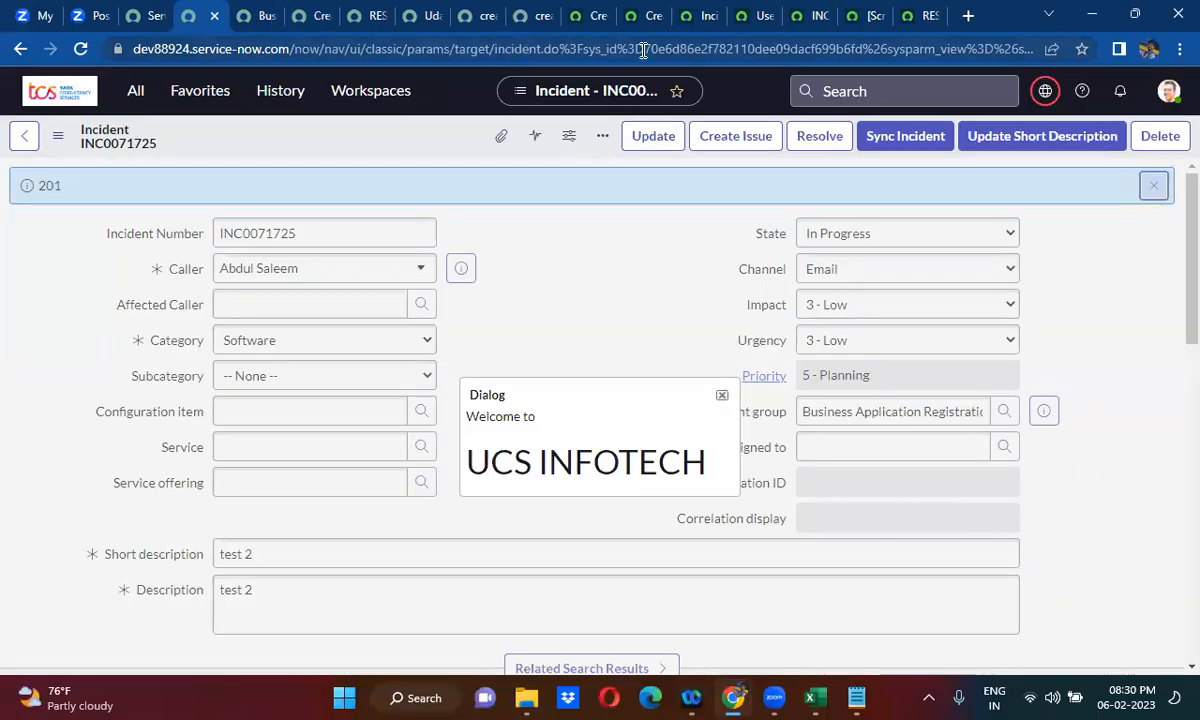
{"action": "left_click", "coordinate": [131, 93]}
{"action": "type", "text": "incident.do"}
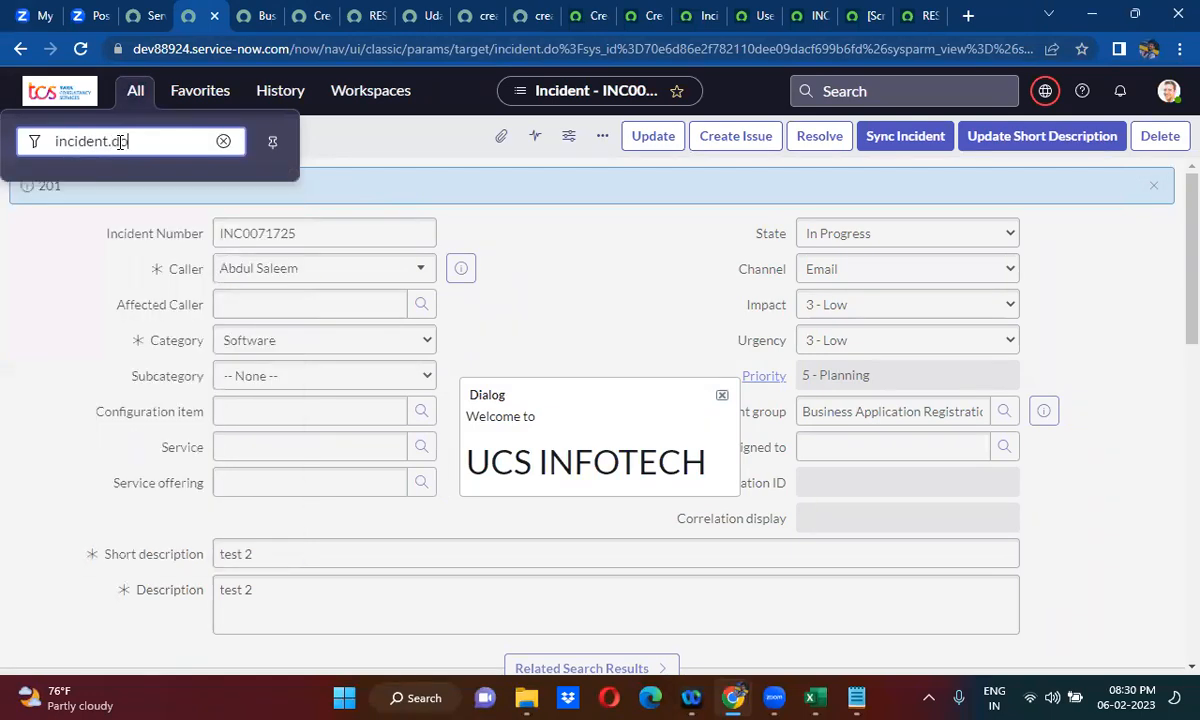
{"action": "key", "text": "Return"}
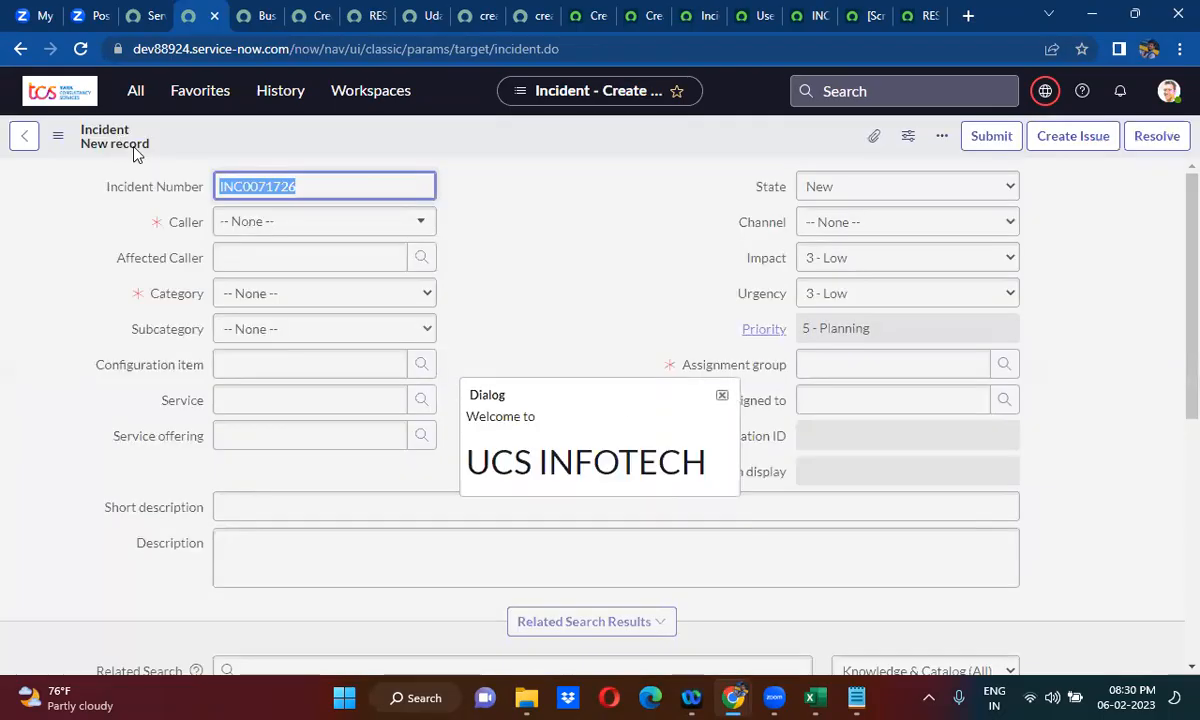
{"action": "left_click", "coordinate": [721, 395]}
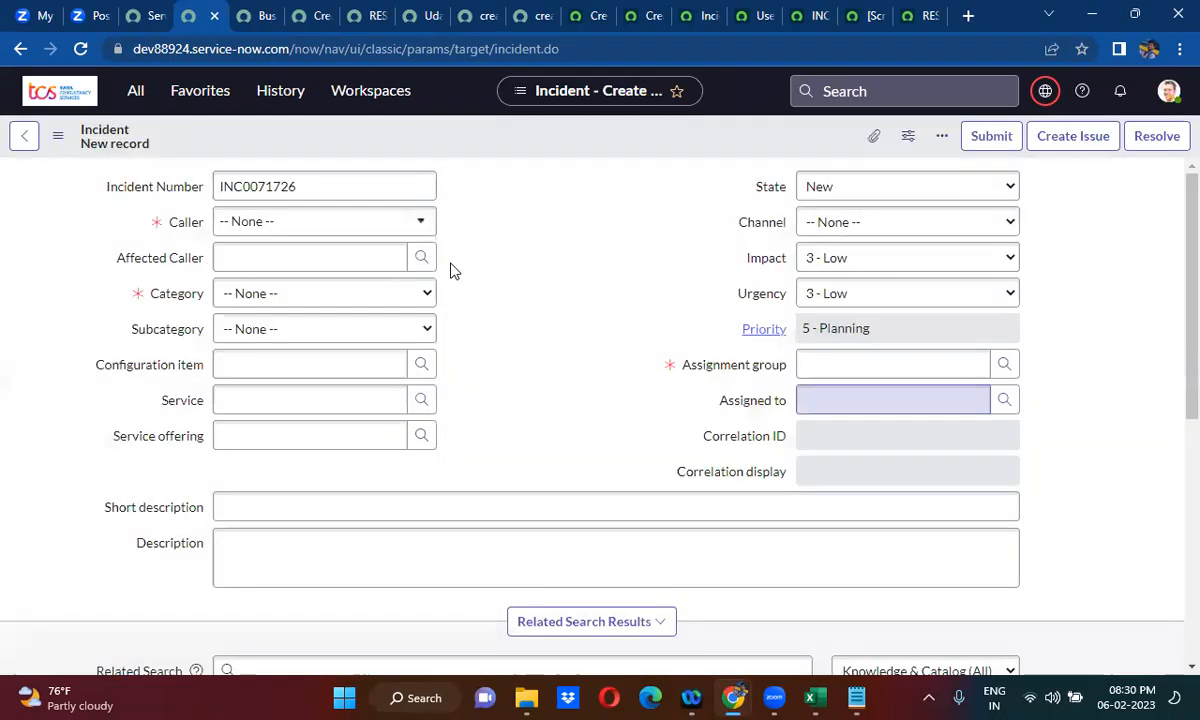
- Fill in the new incident with a caller, the Hardware category, and "test 3" as both short description and description
{"action": "left_click", "coordinate": [318, 222]}
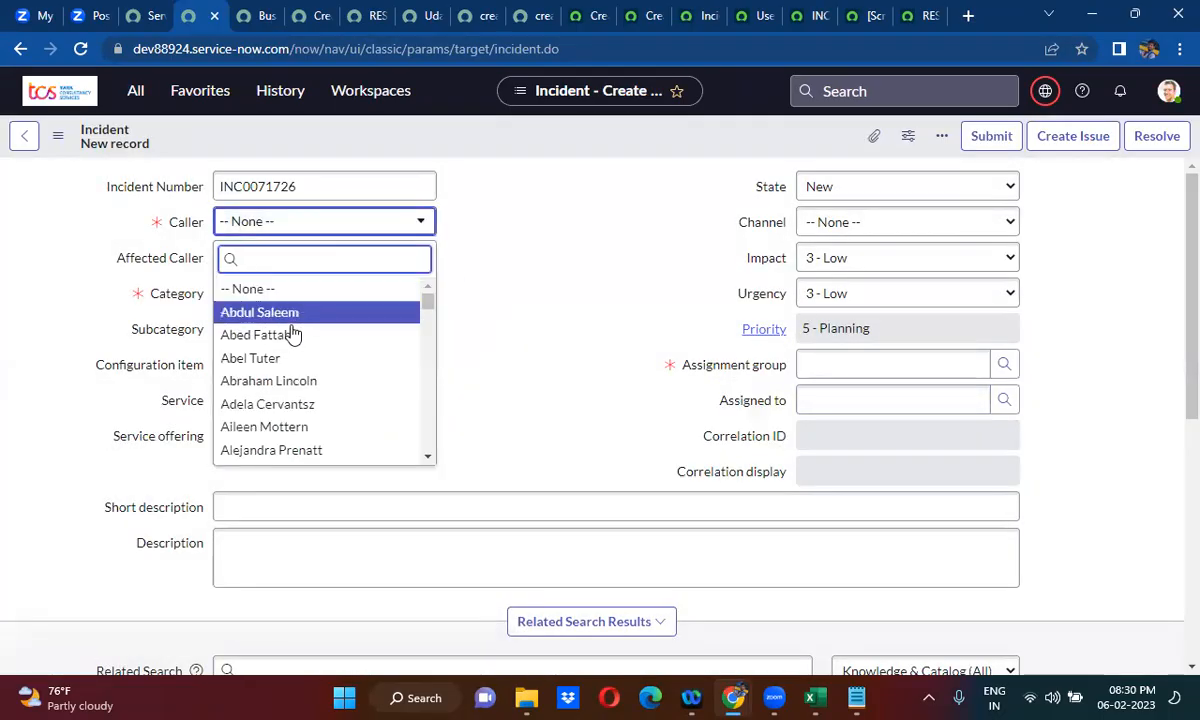
{"action": "left_click", "coordinate": [290, 334]}
{"action": "left_click", "coordinate": [291, 300]}
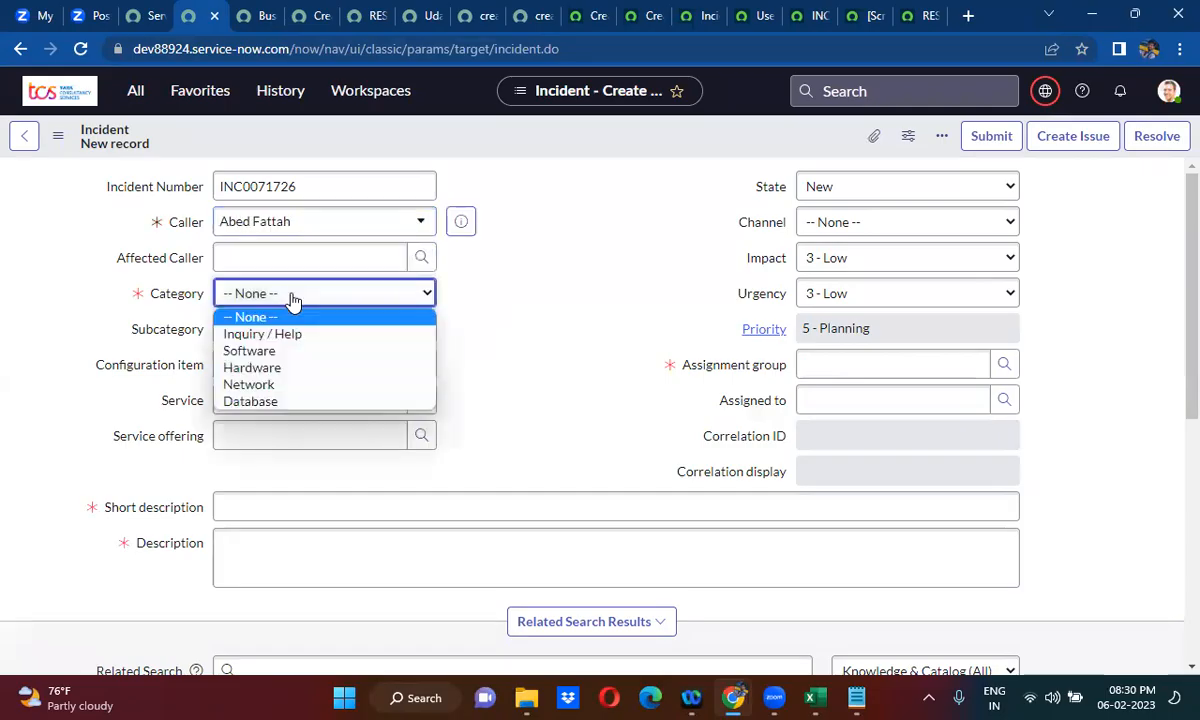
{"action": "left_click", "coordinate": [286, 366]}
{"action": "left_click", "coordinate": [277, 508]}
{"action": "type", "text": "t"}
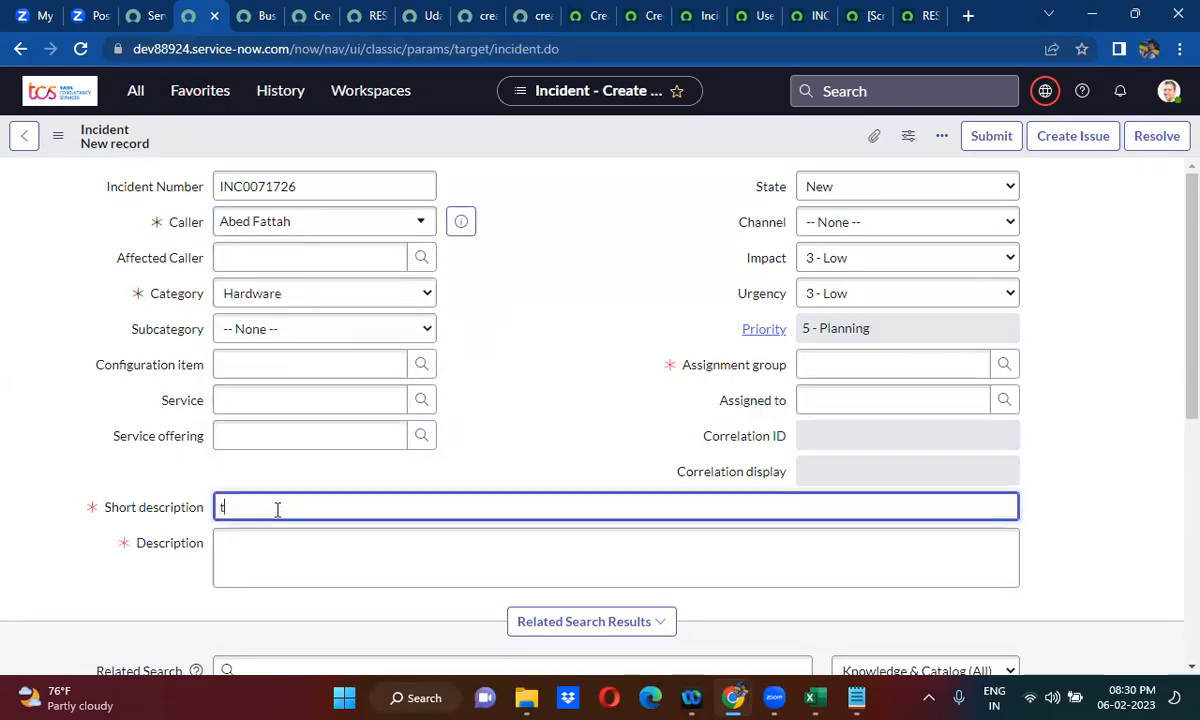
{"action": "type", "text": "est 3"}
{"action": "left_click", "coordinate": [277, 542]}
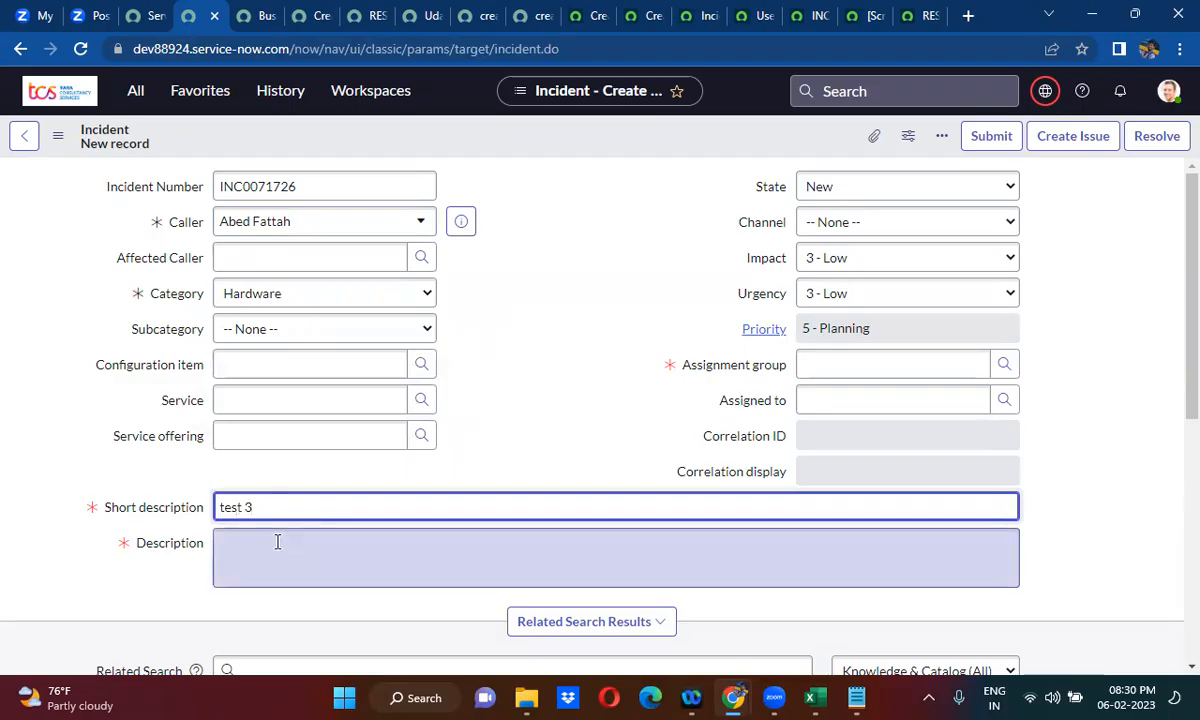
{"action": "type", "text": "test 3"}
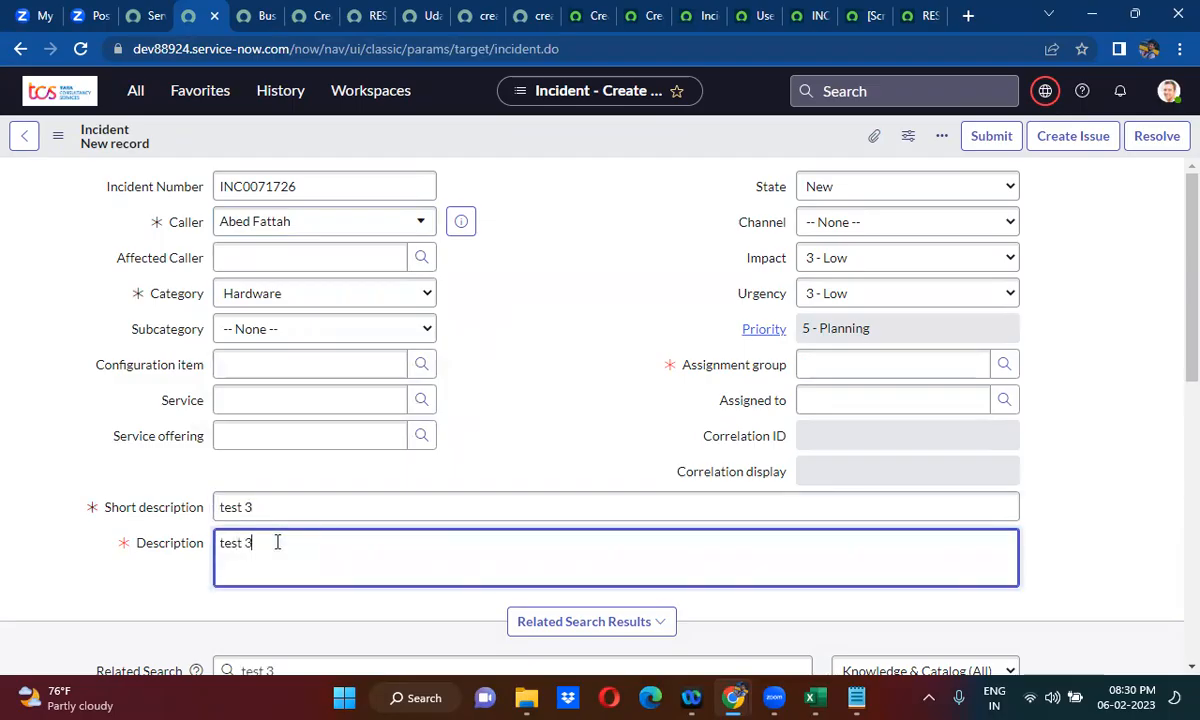
- Set the incident's state to On Hold, channel to Email and assignment group to ATF Service Level Management, then save the record
{"action": "left_click", "coordinate": [872, 187]}
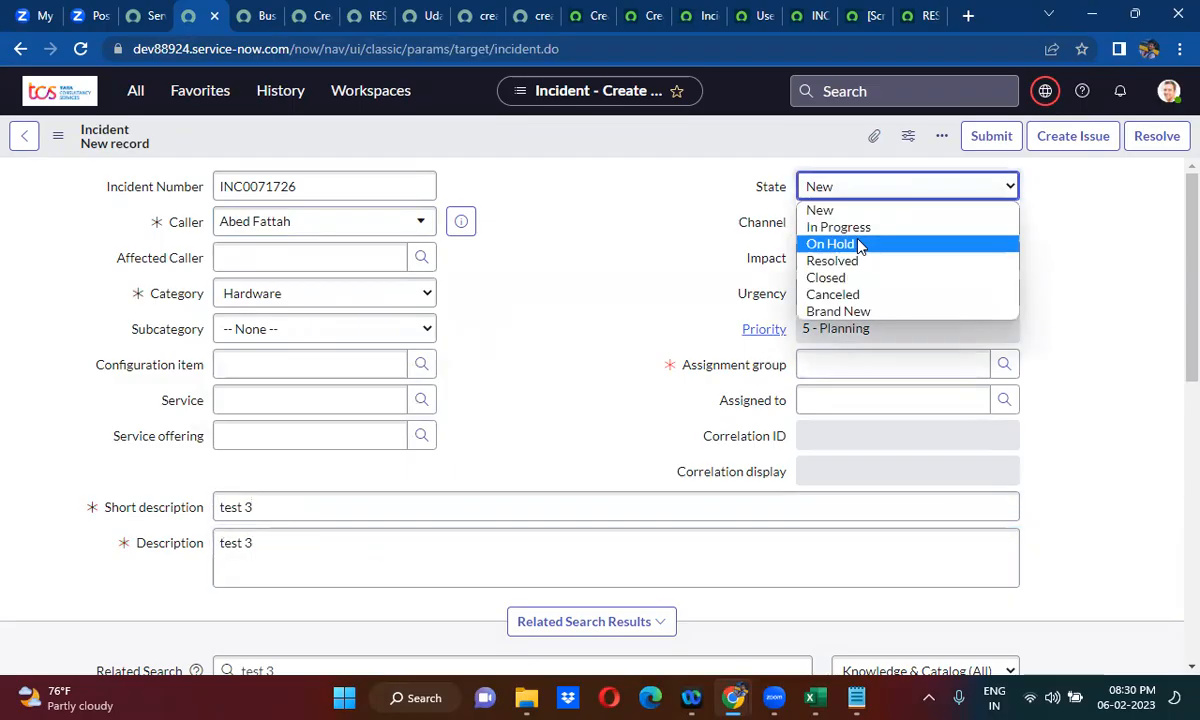
{"action": "left_click", "coordinate": [857, 242]}
{"action": "left_click", "coordinate": [846, 228]}
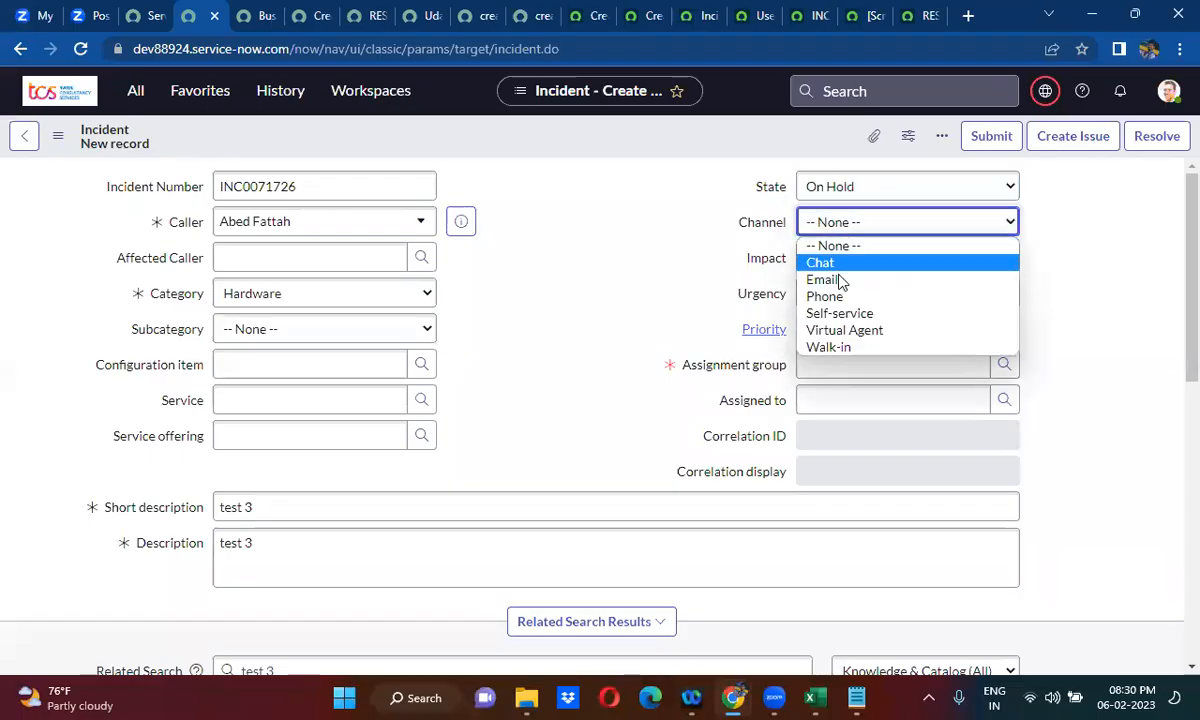
{"action": "left_click", "coordinate": [842, 280]}
{"action": "left_click", "coordinate": [836, 357]}
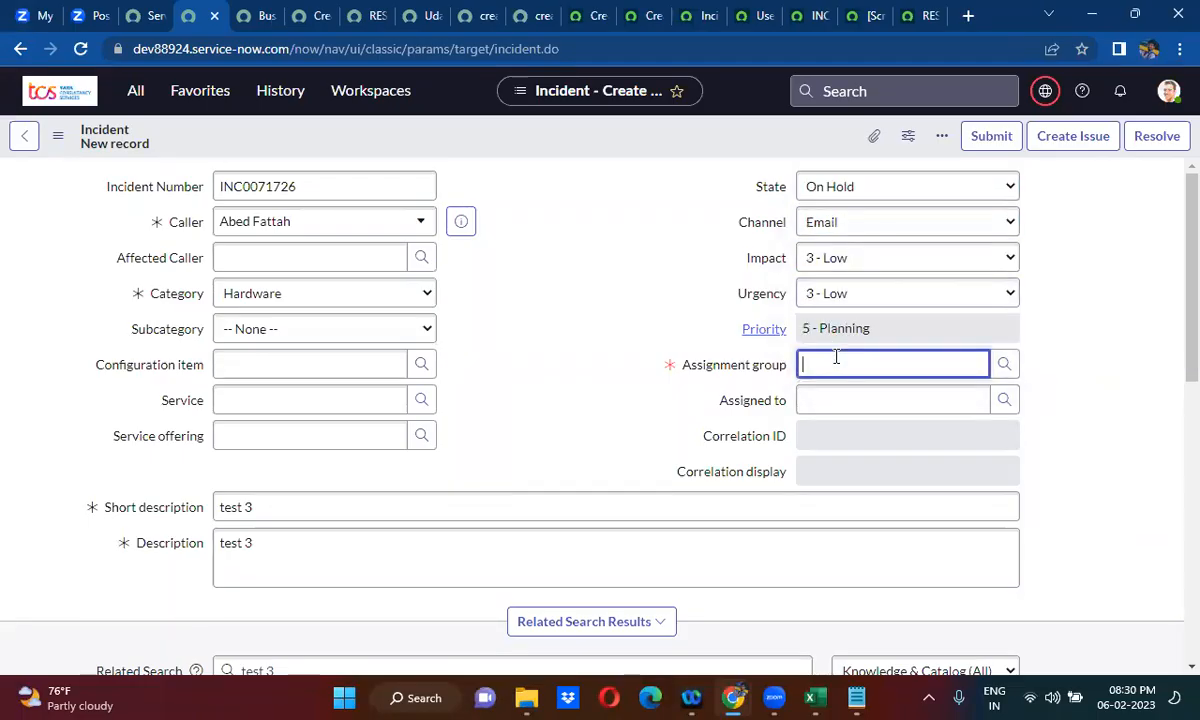
{"action": "left_click", "coordinate": [801, 421]}
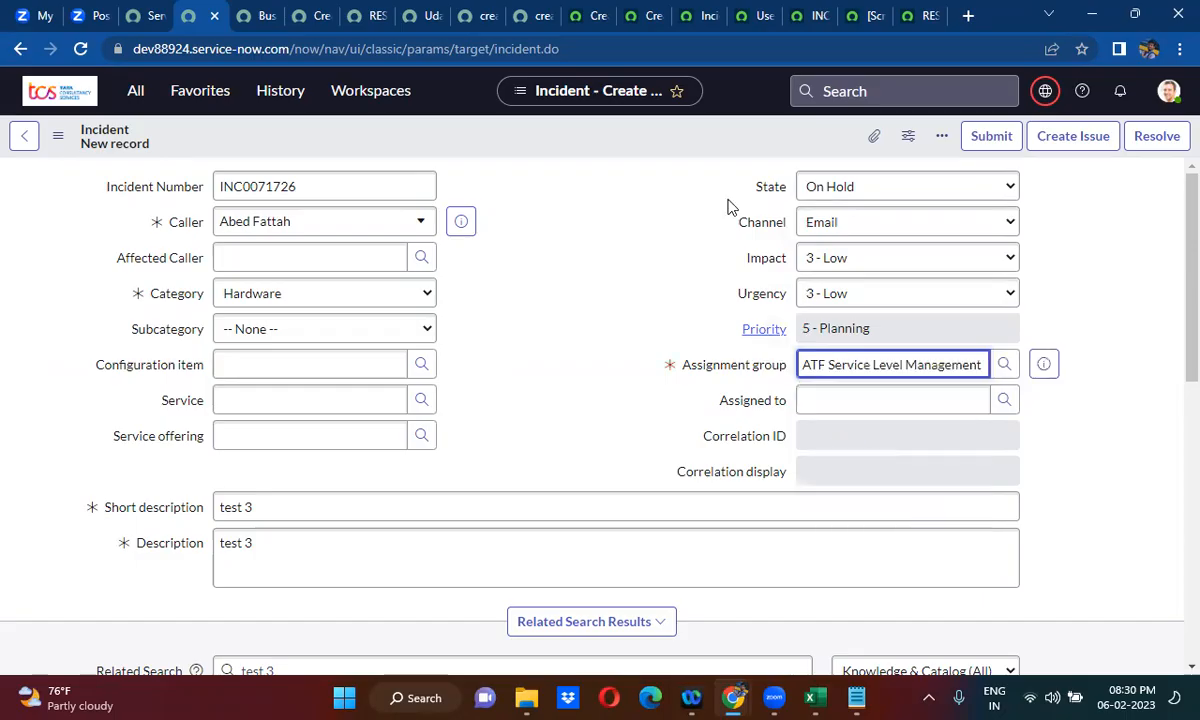
{"action": "right_click", "coordinate": [575, 129]}
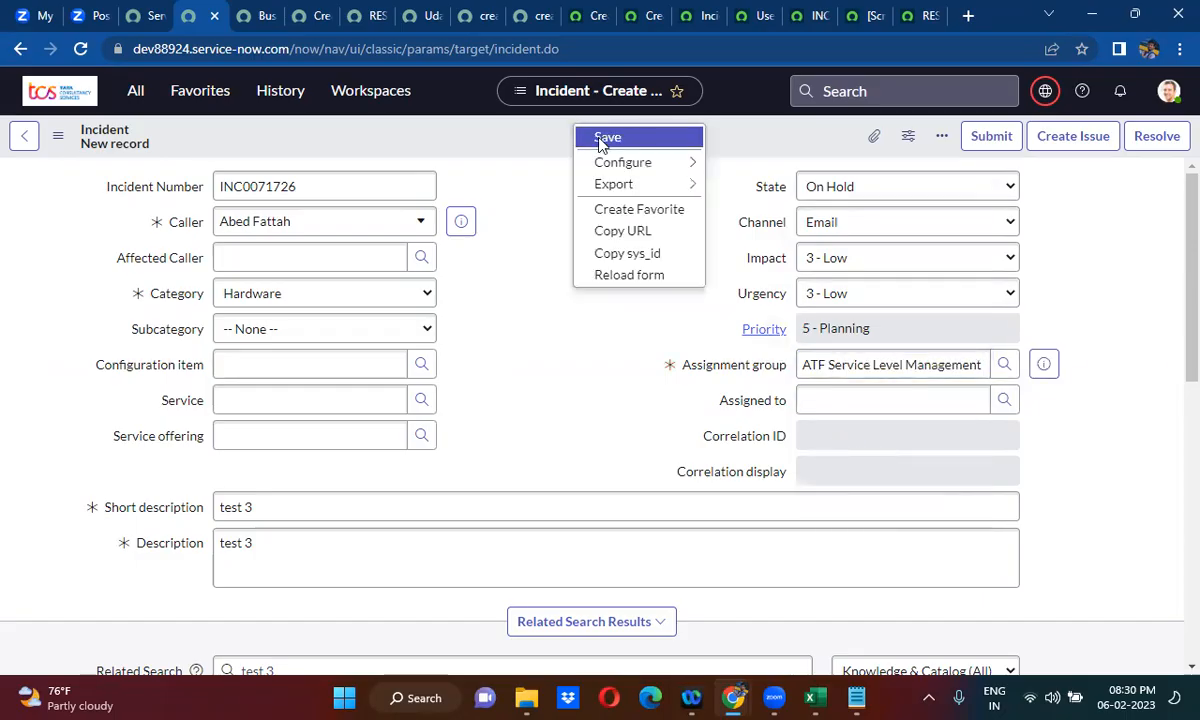
{"action": "left_click", "coordinate": [605, 140]}
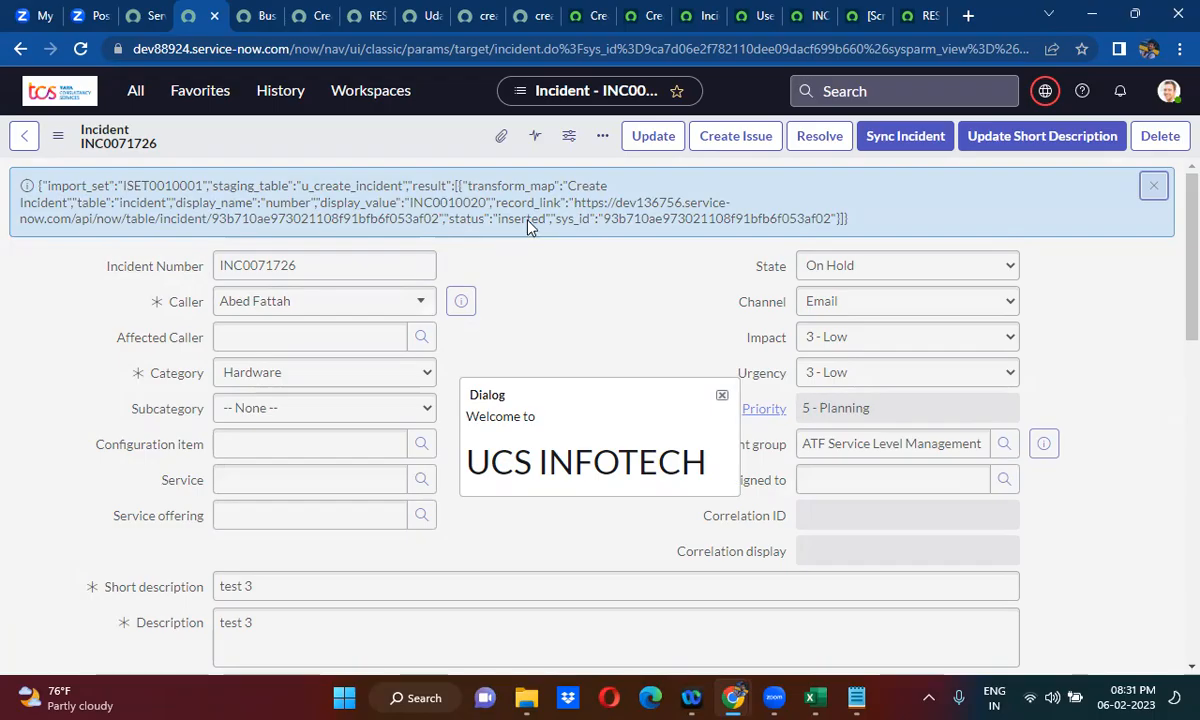
- Dismiss the welcome dialog and copy the full JSON response body from the incident's info message
{"action": "left_click", "coordinate": [723, 395]}
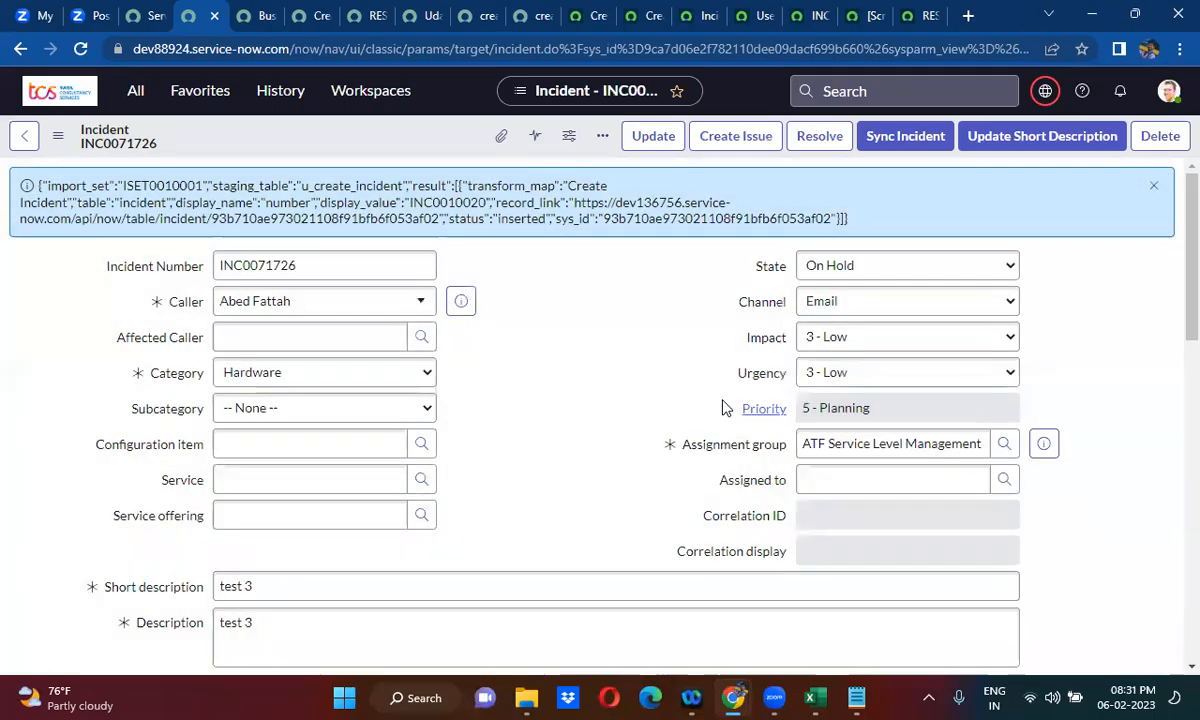
{"action": "double_click", "coordinate": [453, 203]}
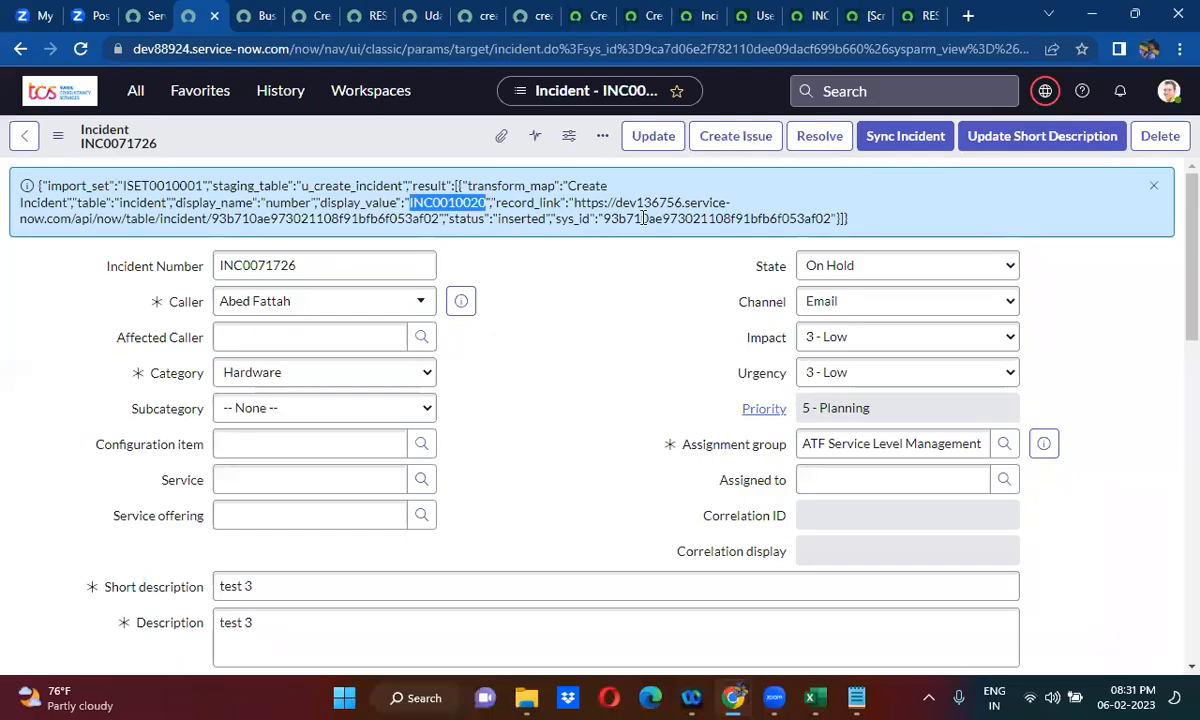
{"action": "double_click", "coordinate": [658, 218]}
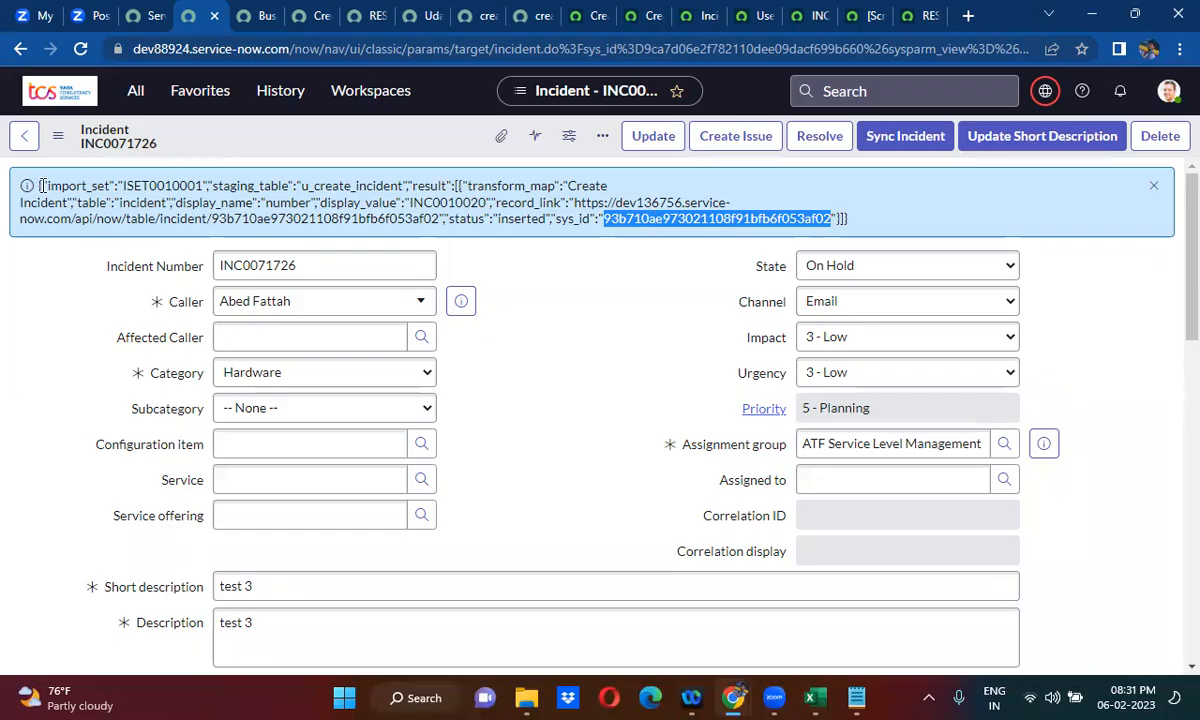
{"action": "left_click_drag", "start_coordinate": [38, 185], "coordinate": [865, 225]}
{"action": "key", "text": "ctrl+c"}
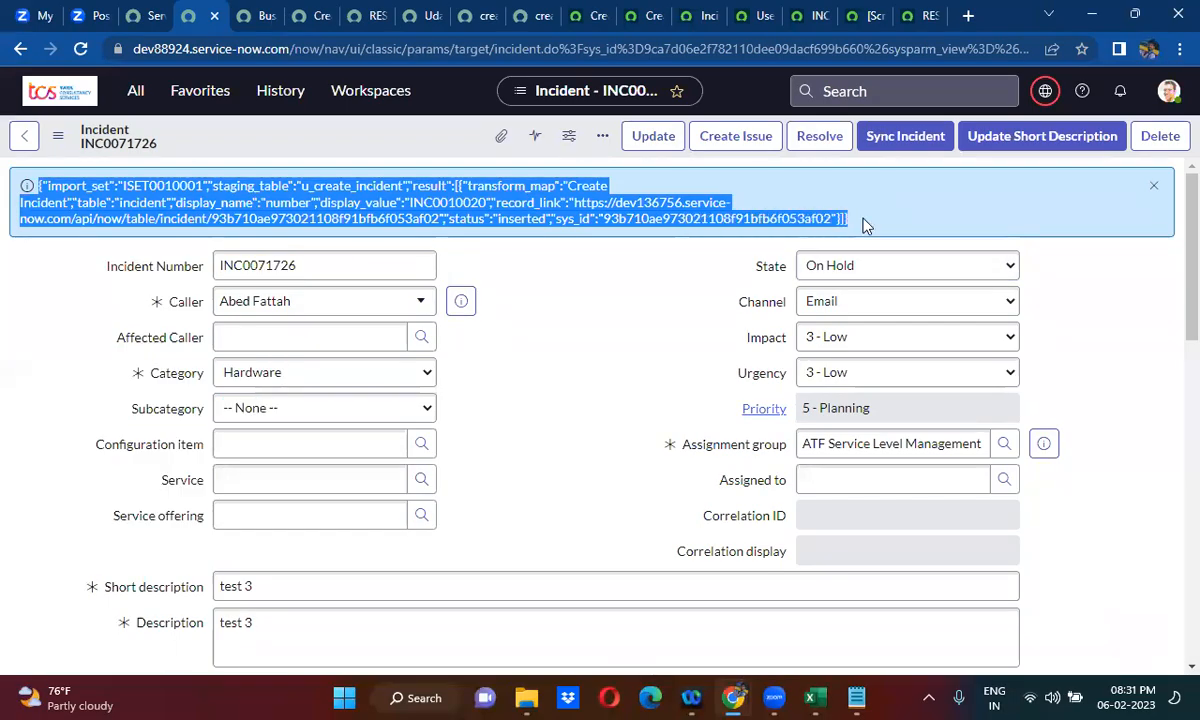
- Search the web for "online json formatter" in a new browser tab and open jsonformatter.org
{"action": "left_click", "coordinate": [970, 14]}
{"action": "type", "text": "o"}
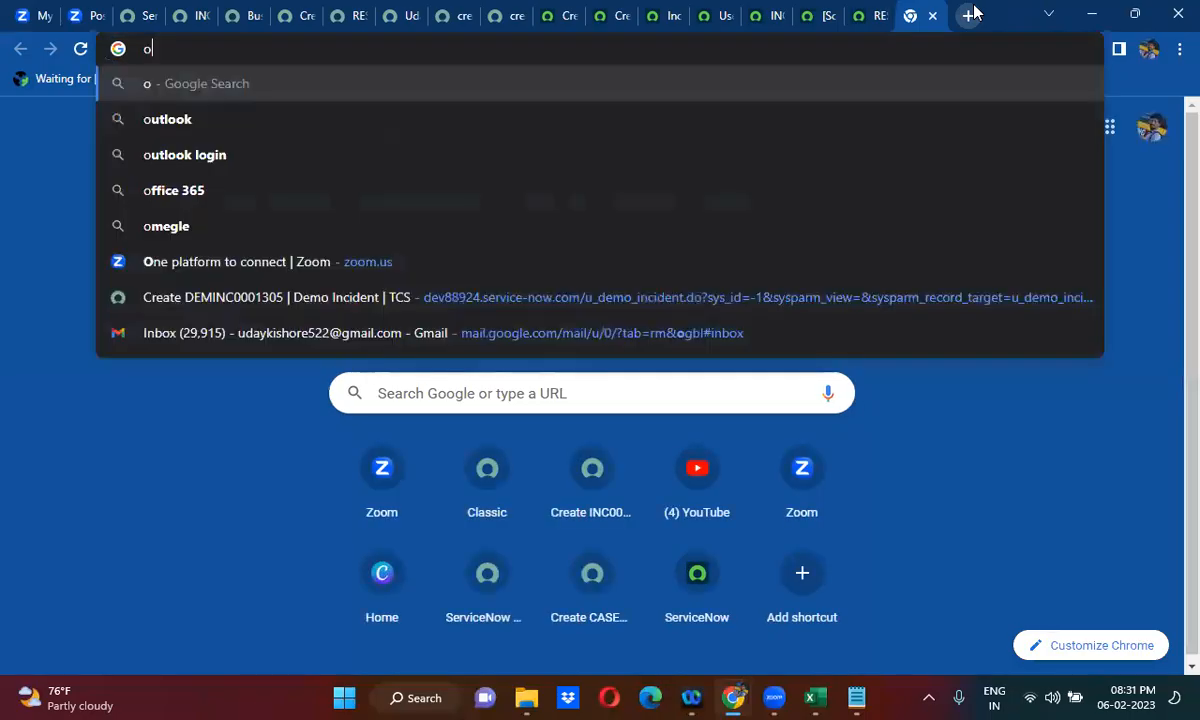
{"action": "type", "text": "nline json f"}
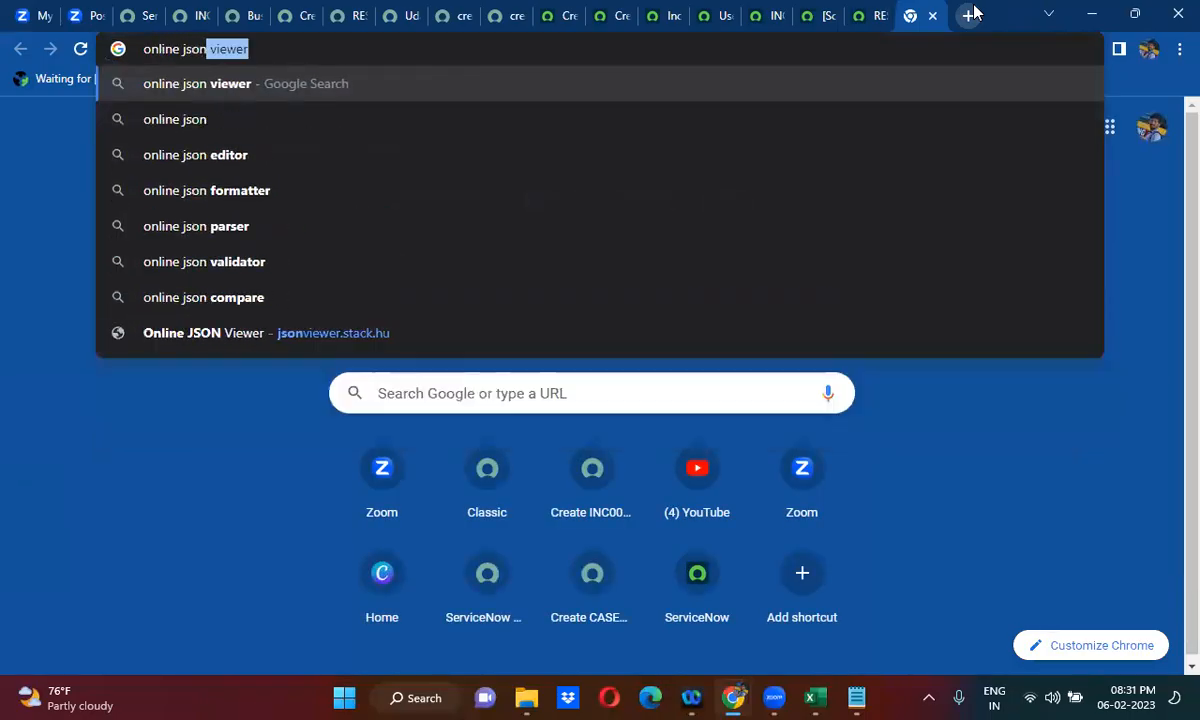
{"action": "left_click", "coordinate": [480, 93]}
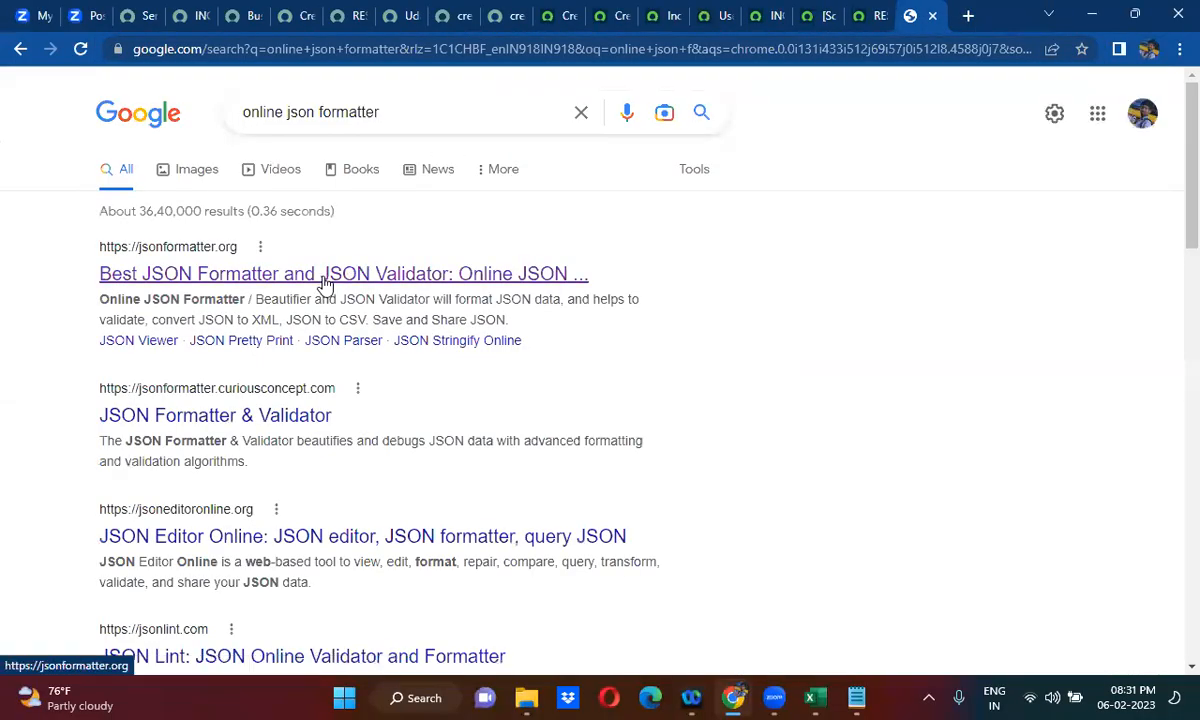
{"action": "left_click", "coordinate": [325, 276]}
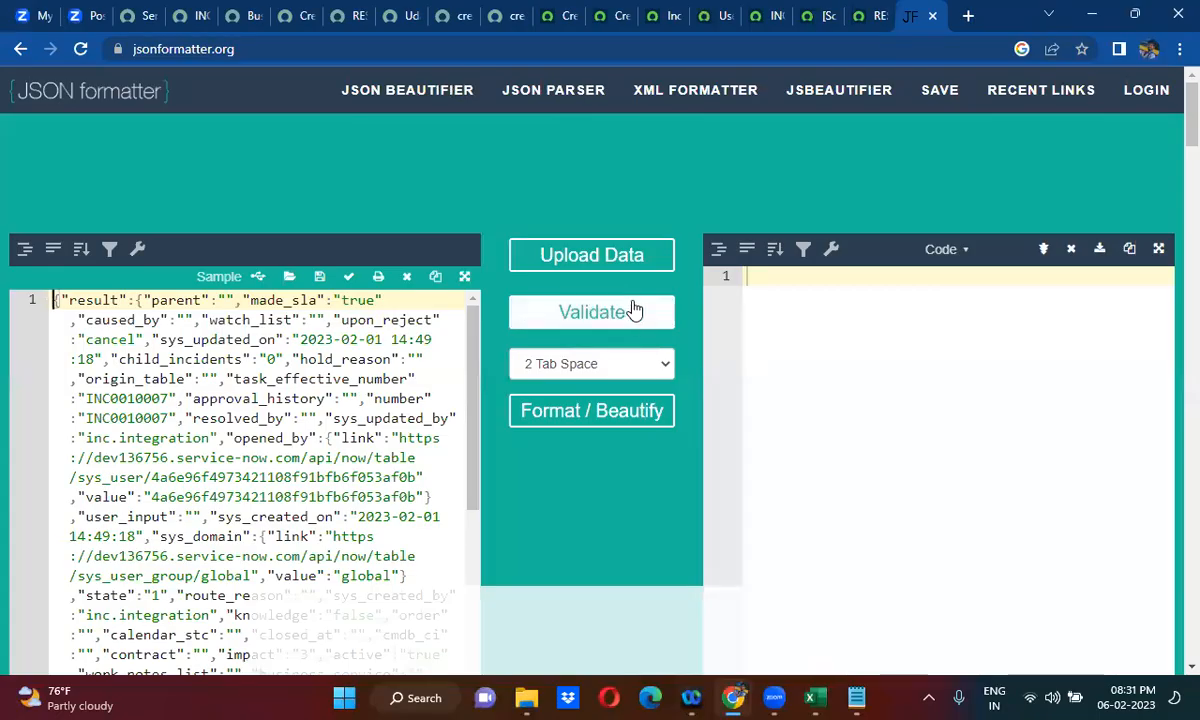
- Replace the existing JSON in the formatter's input editor with the copied response body and get it formatted
{"action": "left_click", "coordinate": [300, 352]}
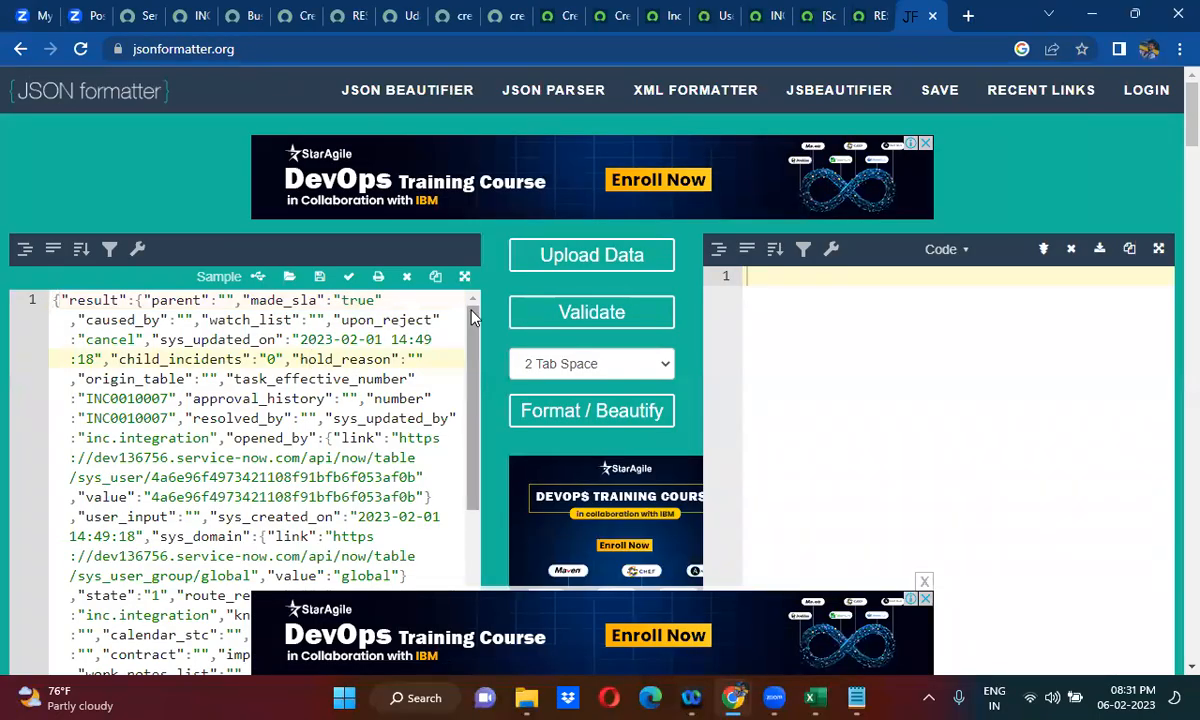
{"action": "left_click", "coordinate": [624, 314]}
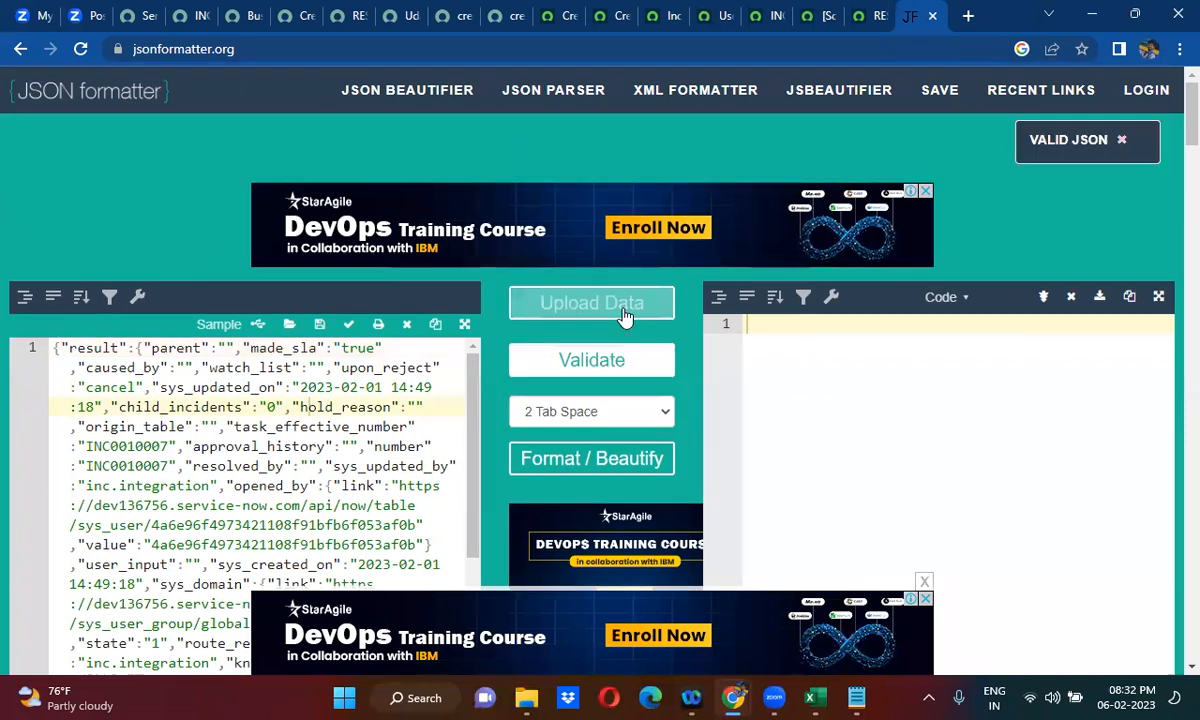
{"action": "left_click", "coordinate": [613, 362]}
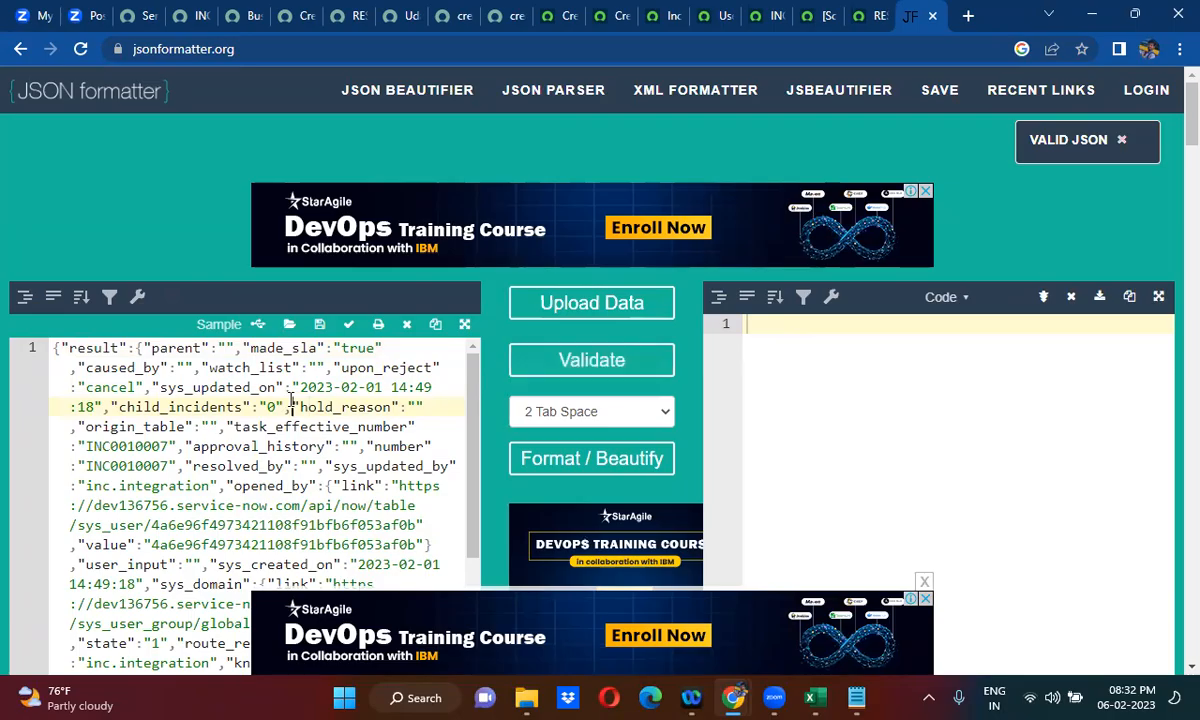
{"action": "key", "text": "ctrl+a"}
{"action": "key", "text": "Delete"}
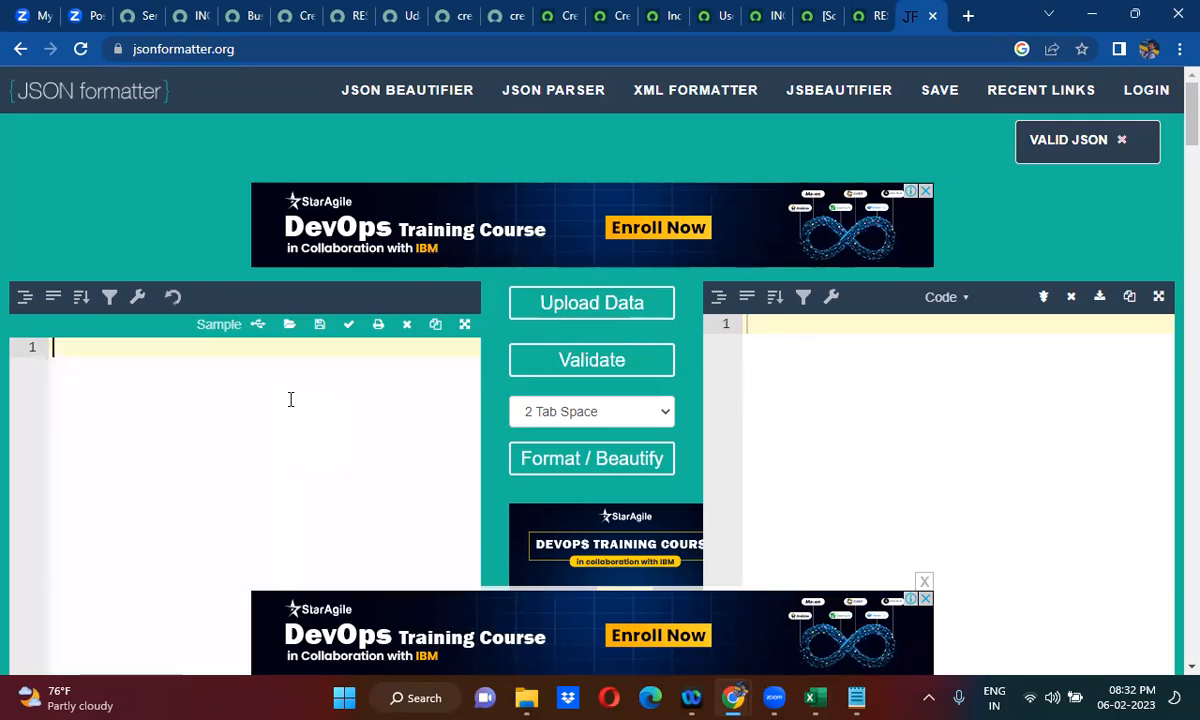
{"action": "key", "text": "ctrl+v"}
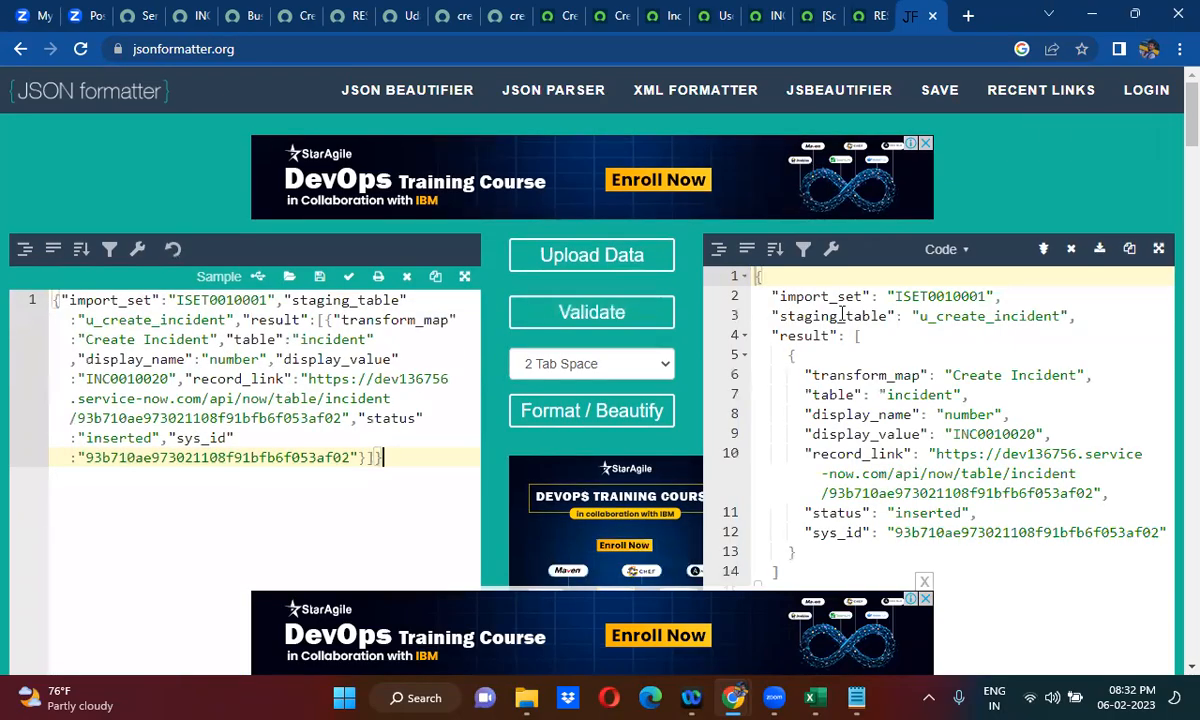
- Examine the formatted response's structure, focusing on the result array and its display_value and sys_id keys
{"action": "double_click", "coordinate": [813, 335]}
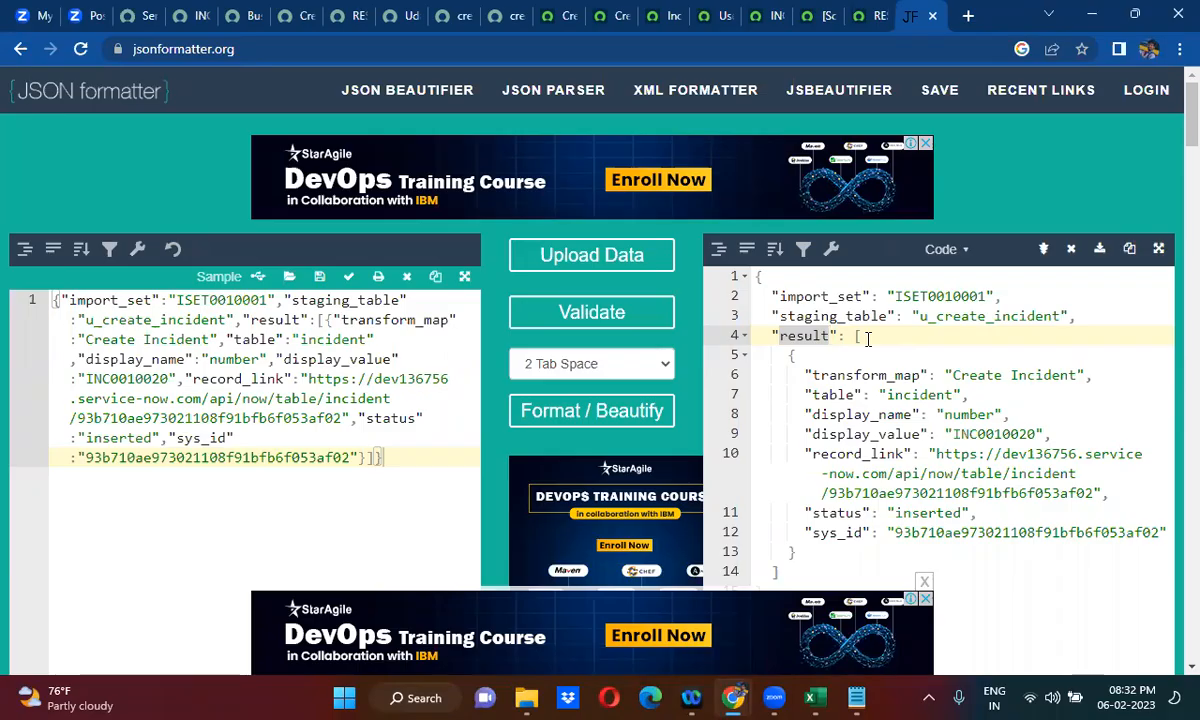
{"action": "left_click", "coordinate": [744, 277]}
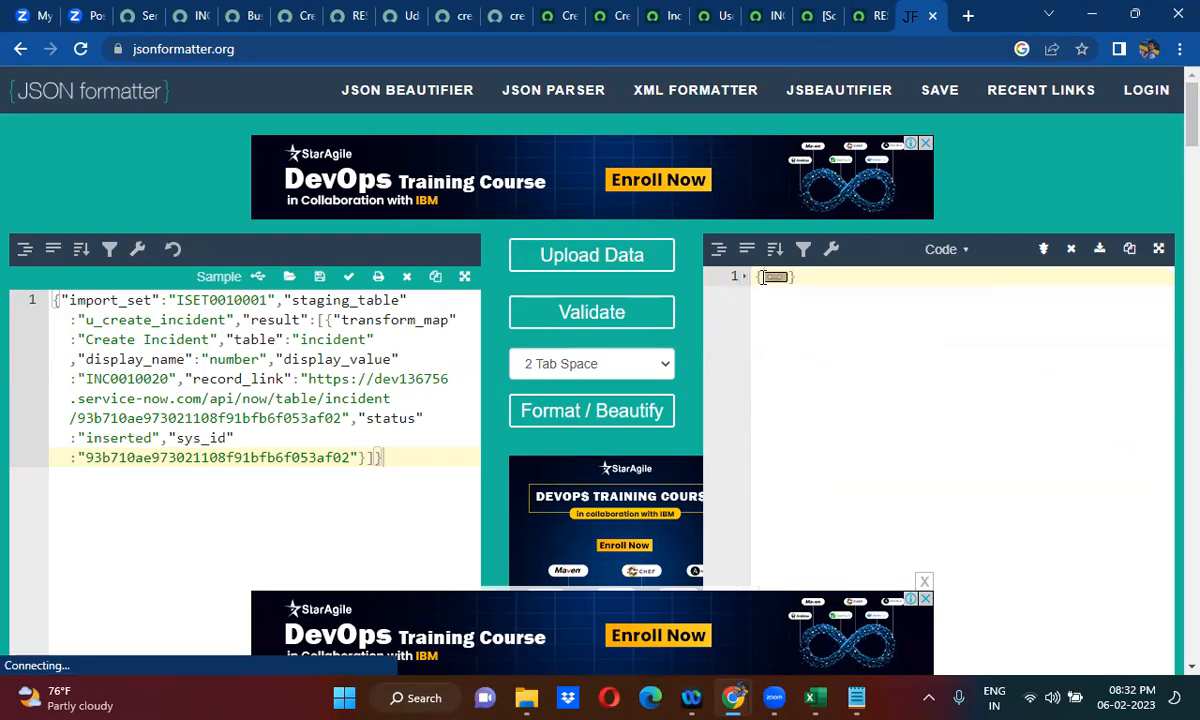
{"action": "left_click", "coordinate": [776, 279]}
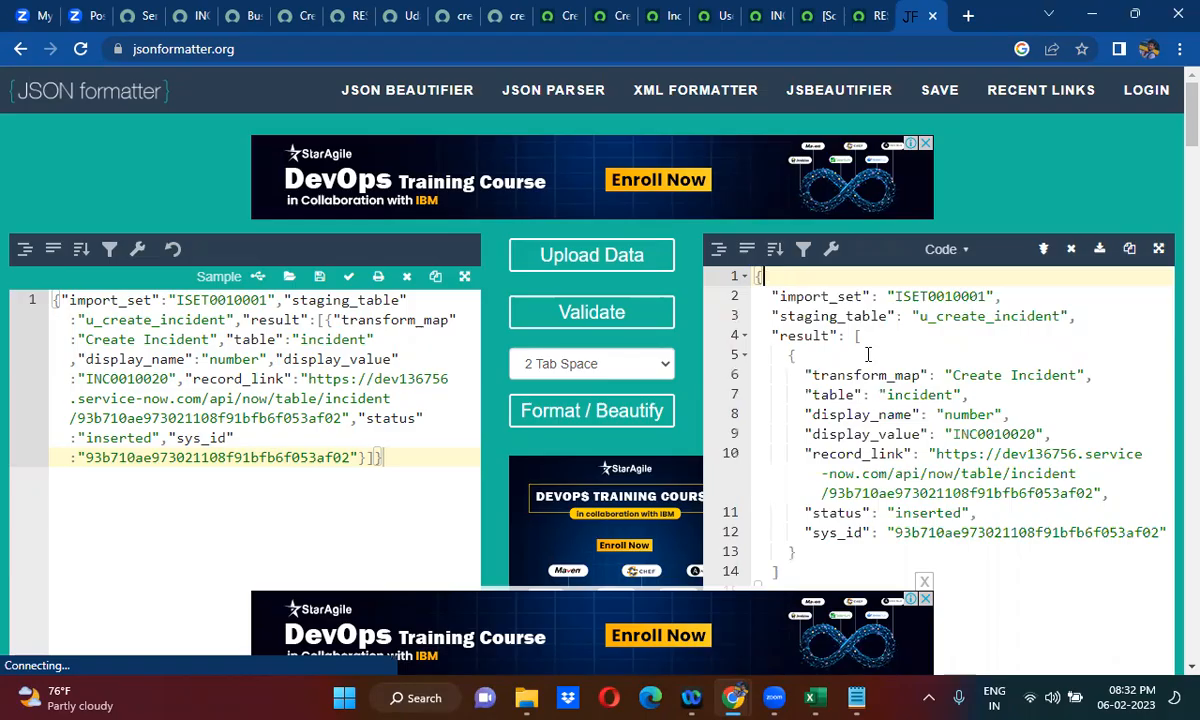
{"action": "double_click", "coordinate": [851, 433]}
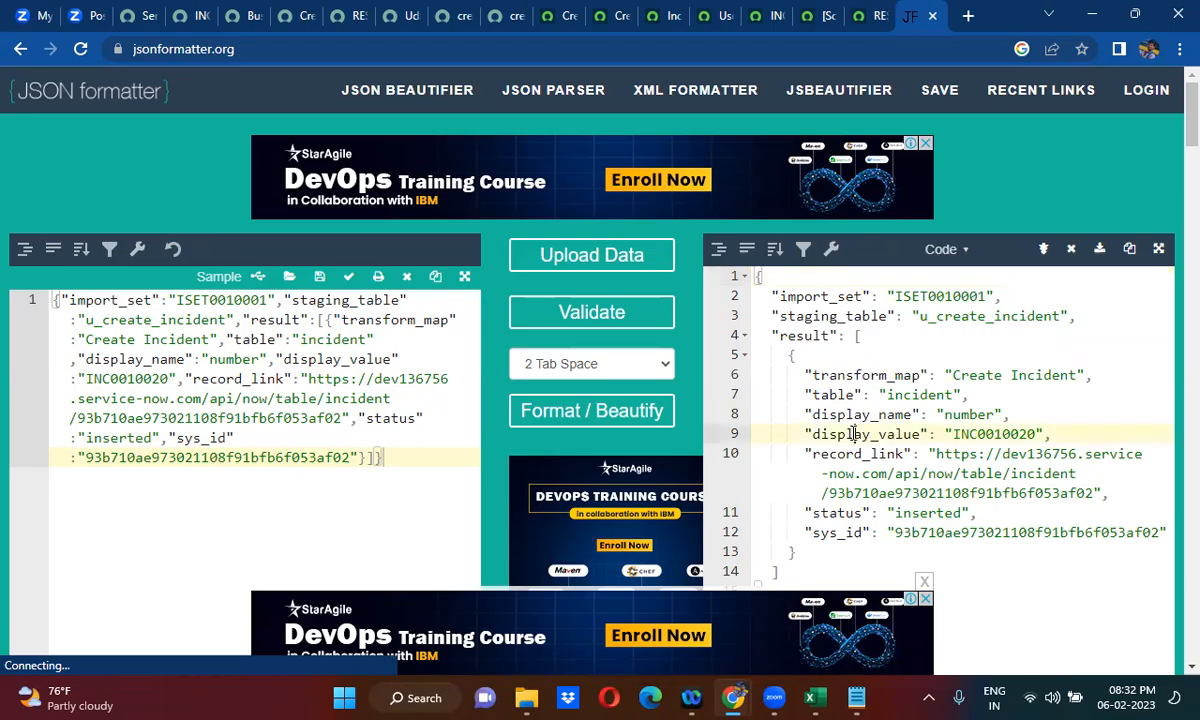
{"action": "double_click", "coordinate": [847, 532]}
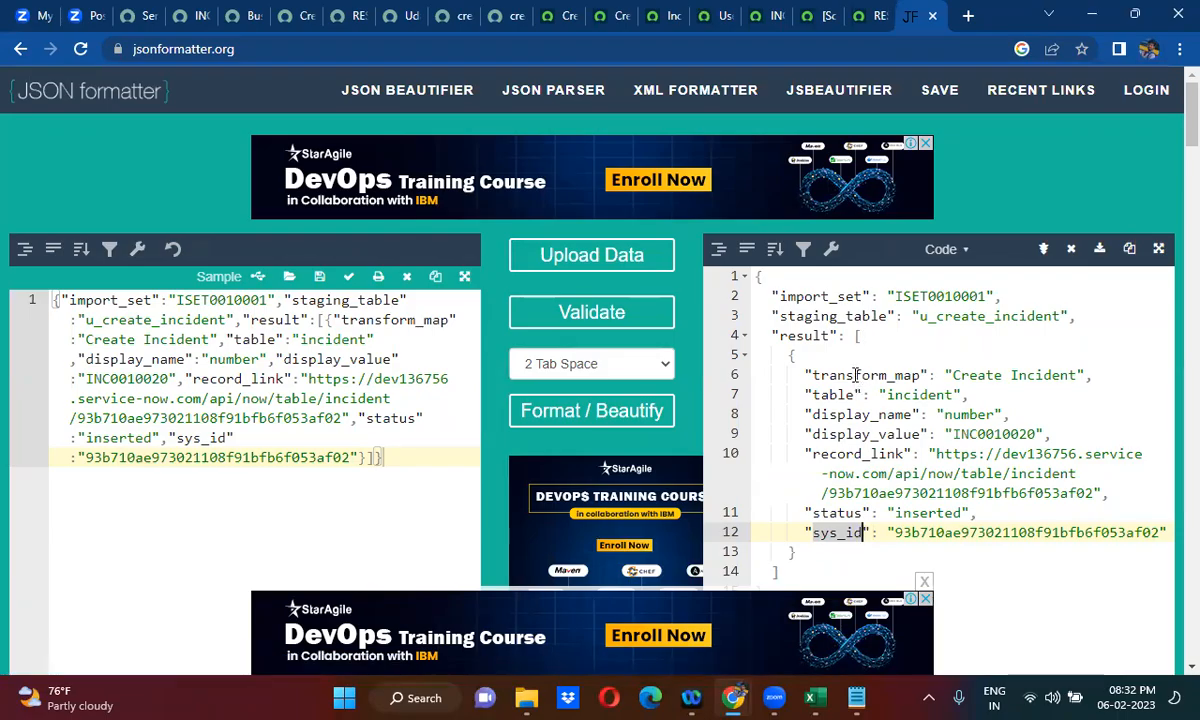
- In the Create Import on dev136756 Instance rule's script, change the correlation_display line to read parsedRes.result[0].number
{"action": "left_click", "coordinate": [342, 16]}
{"action": "left_click", "coordinate": [400, 16]}
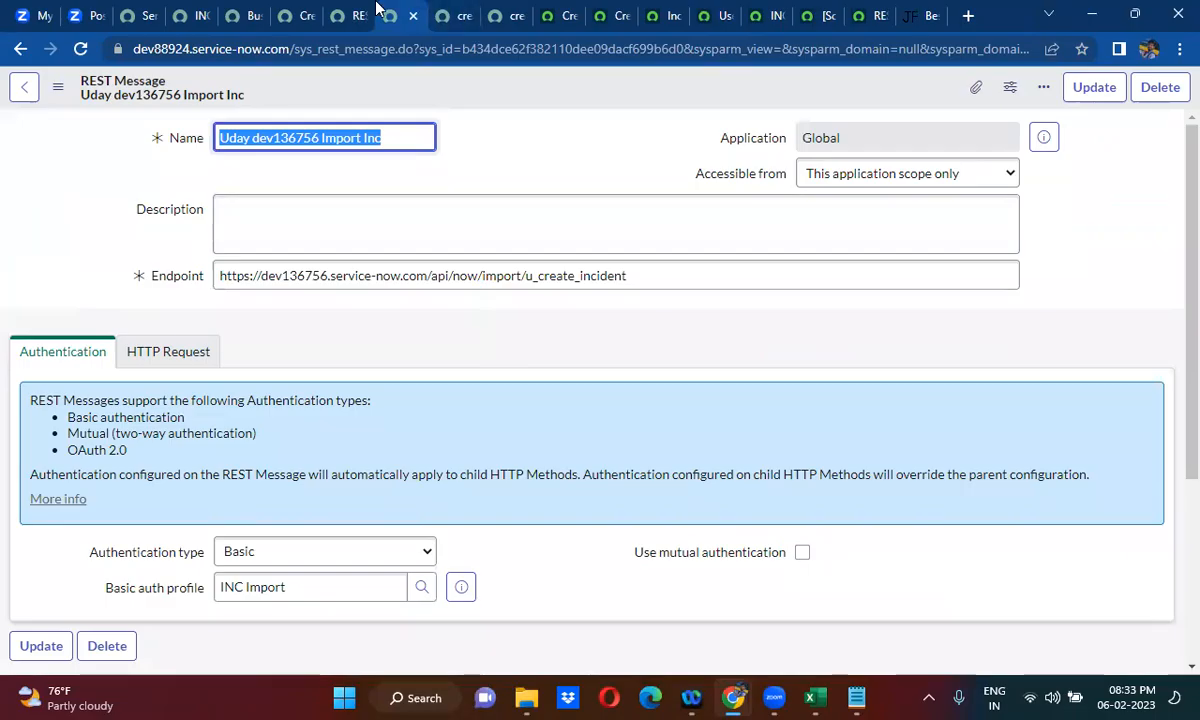
{"action": "left_click", "coordinate": [295, 15]}
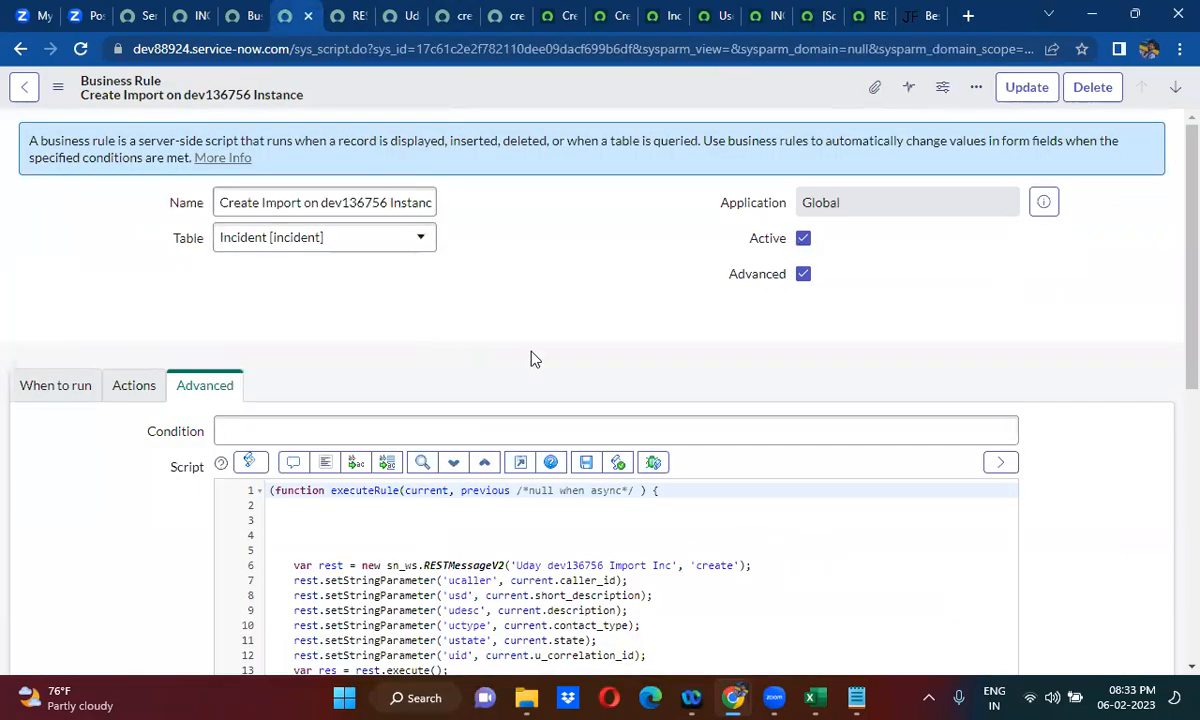
{"action": "scroll", "coordinate": [498, 329], "scroll_direction": "down", "scroll_amount": 1}
{"action": "scroll", "coordinate": [533, 360], "scroll_direction": "down", "scroll_amount": 5}
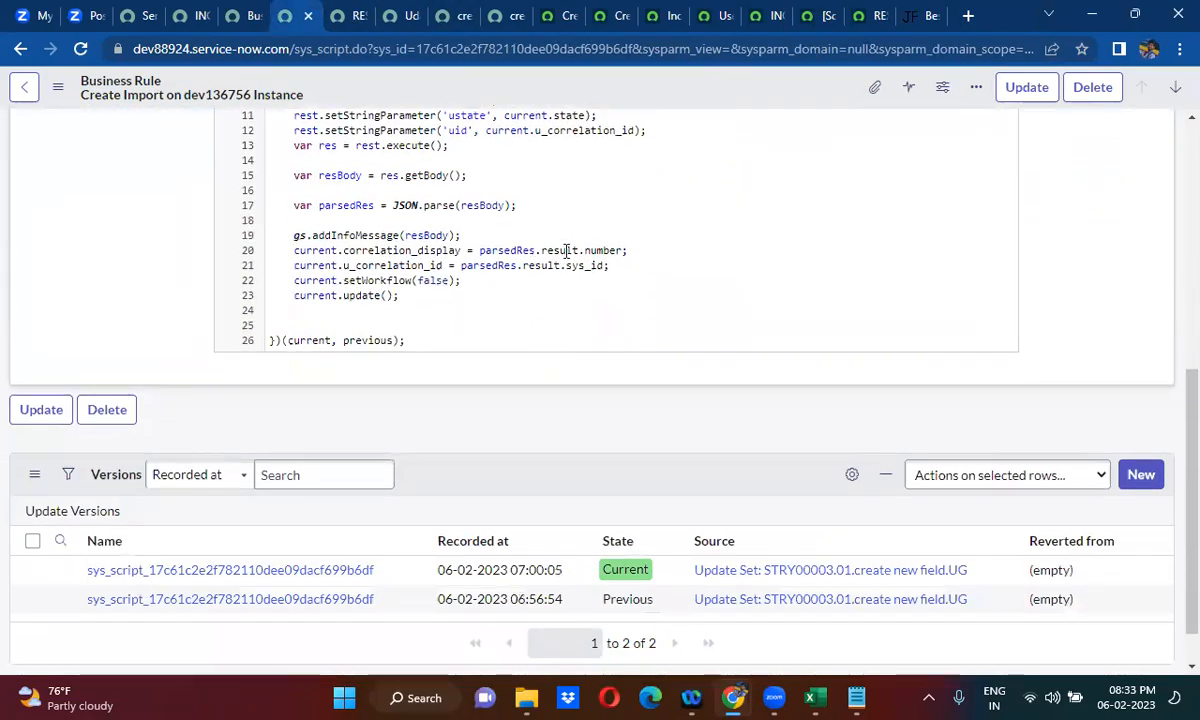
{"action": "left_click", "coordinate": [578, 250]}
{"action": "type", "text": "[]"}
{"action": "type", "text": "0"}
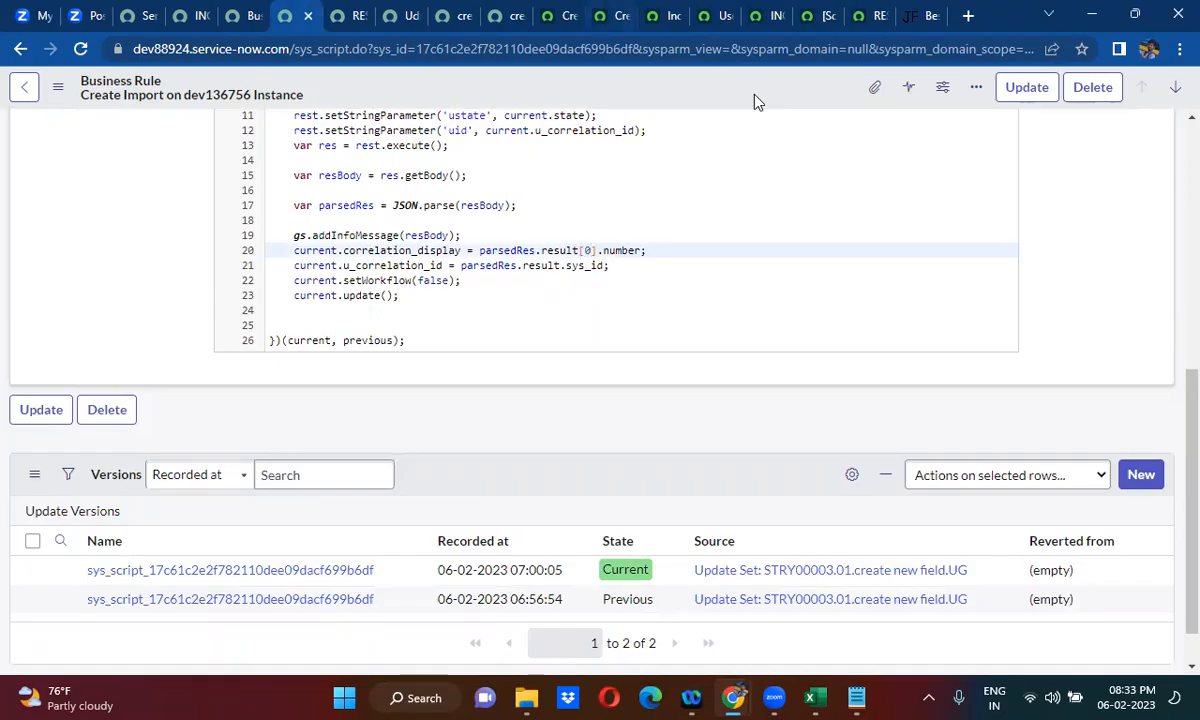
- Copy the display_value key from the formatted JSON and use it to replace number in the business rule's correlation_display line
{"action": "left_click", "coordinate": [915, 15]}
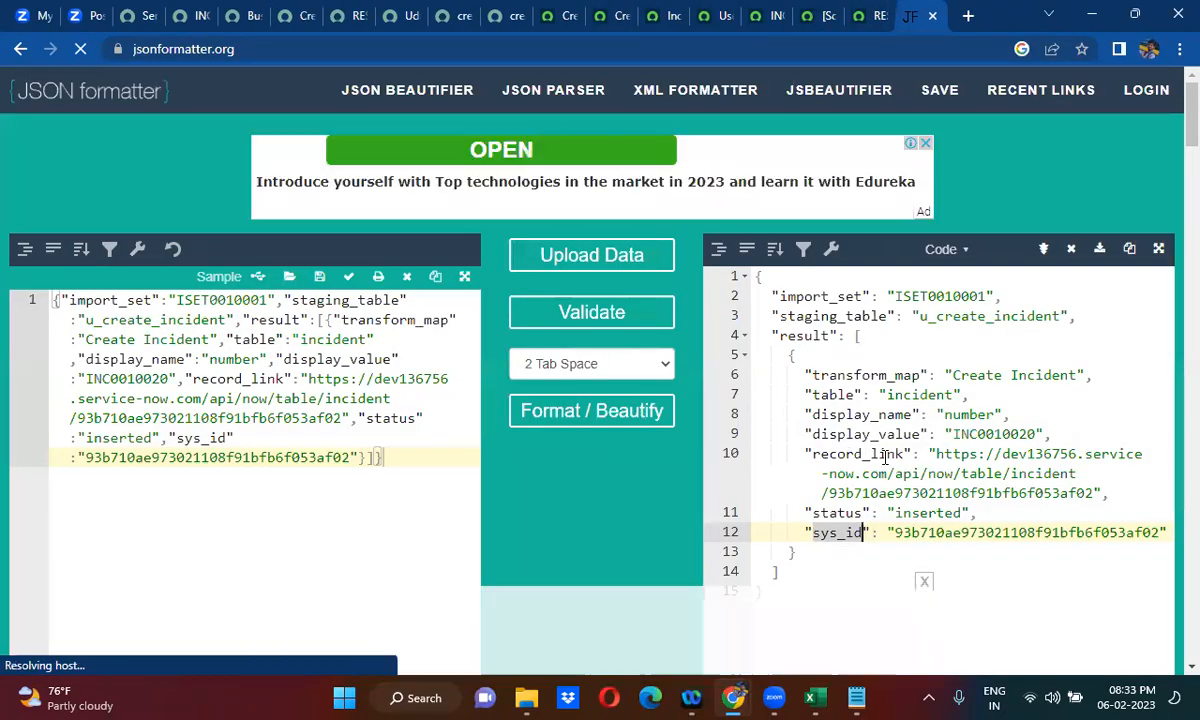
{"action": "double_click", "coordinate": [883, 434]}
{"action": "key", "text": "ctrl+c"}
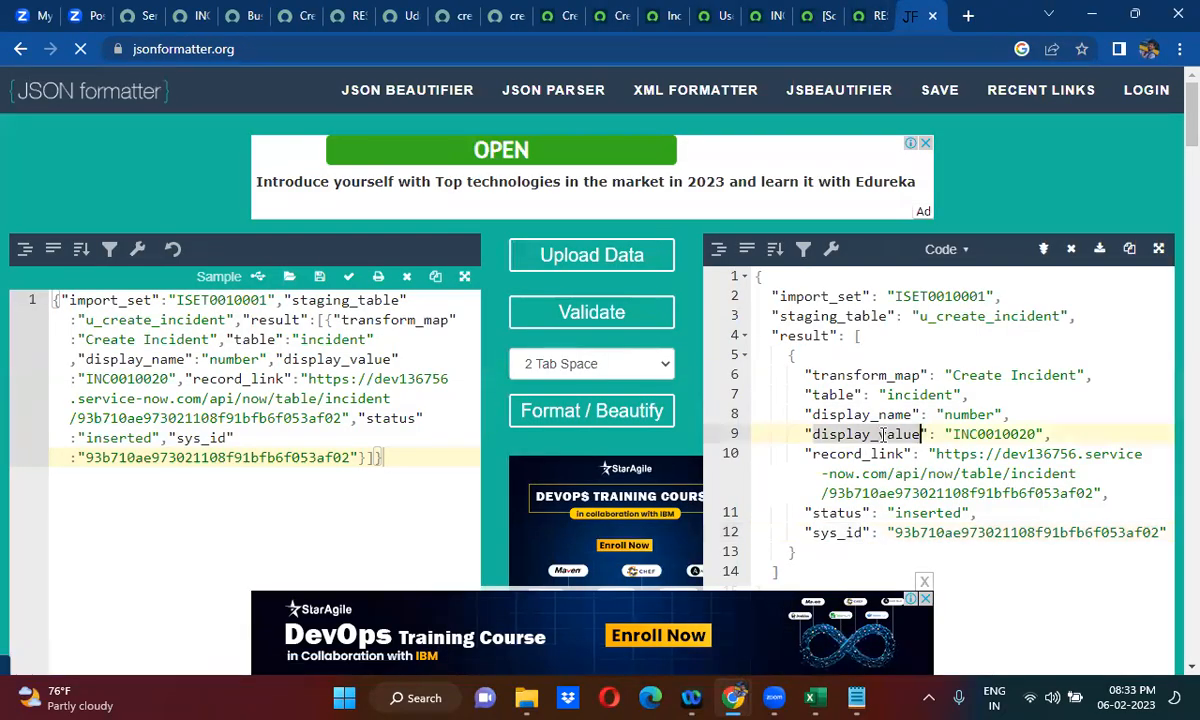
{"action": "left_click", "coordinate": [289, 12]}
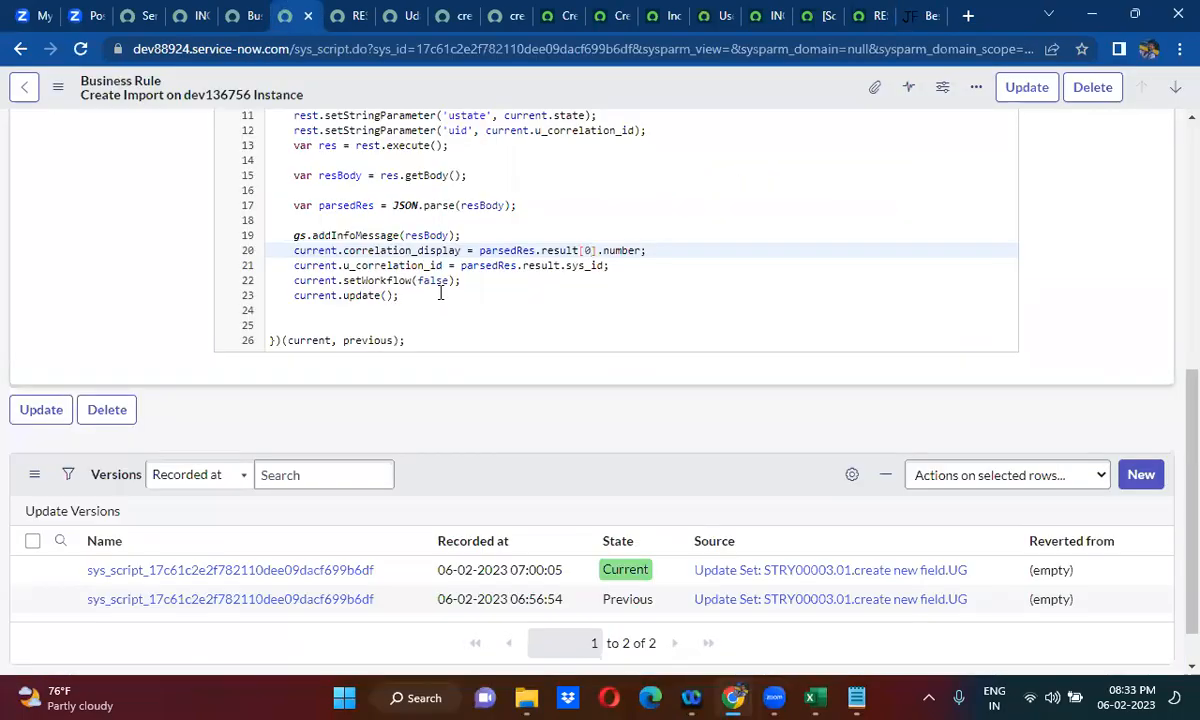
{"action": "double_click", "coordinate": [618, 250]}
{"action": "key", "text": "ctrl+v"}
- Change the u_correlation_id line to read parsedRes.result[0].sys_id and save the business rule
{"action": "left_click", "coordinate": [525, 262]}
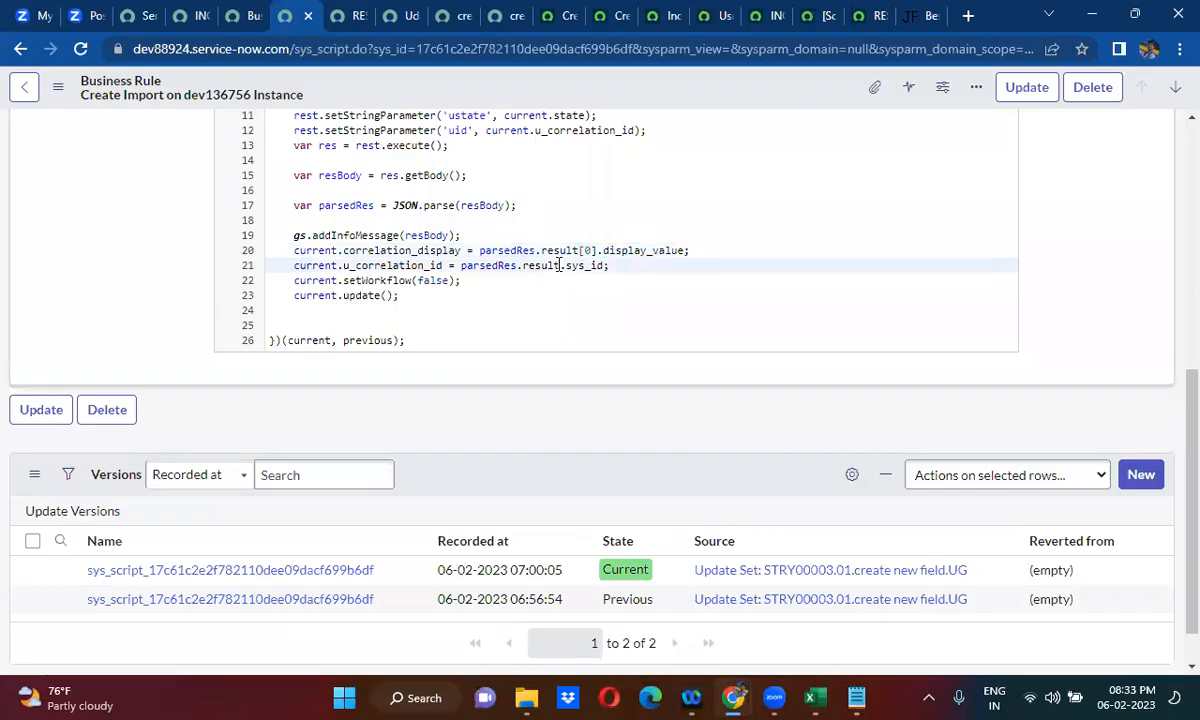
{"action": "type", "text": "[0"}
{"action": "right_click", "coordinate": [613, 91]}
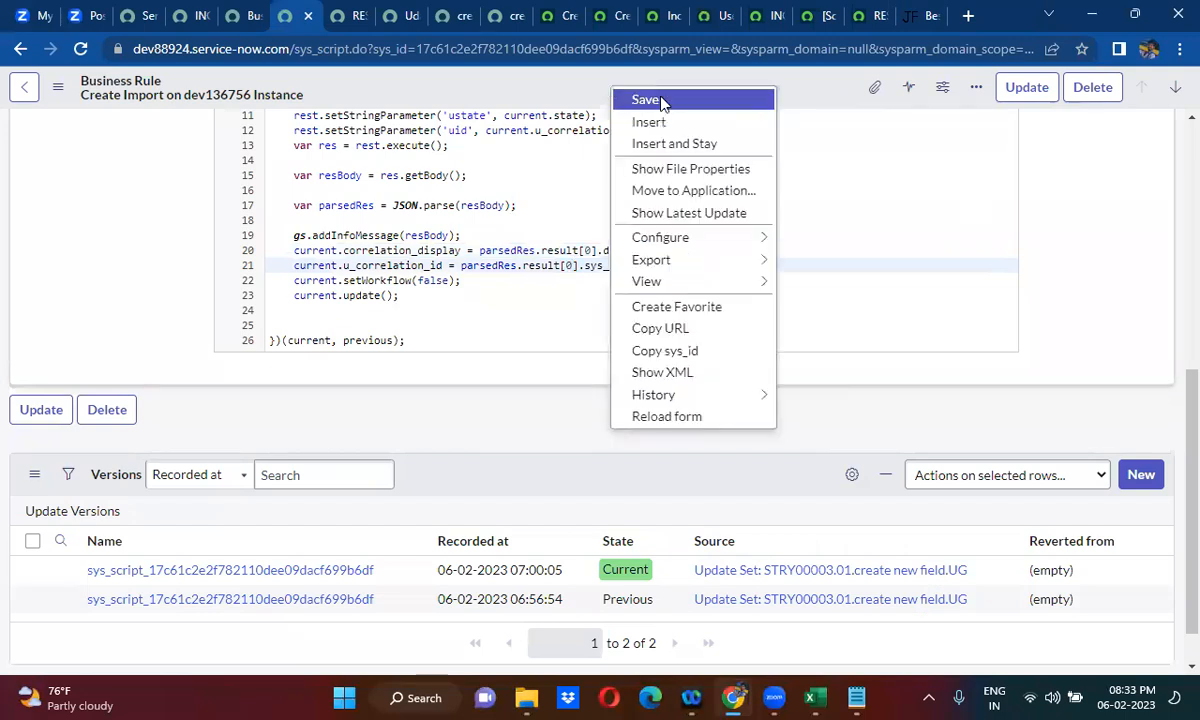
{"action": "left_click", "coordinate": [647, 100]}
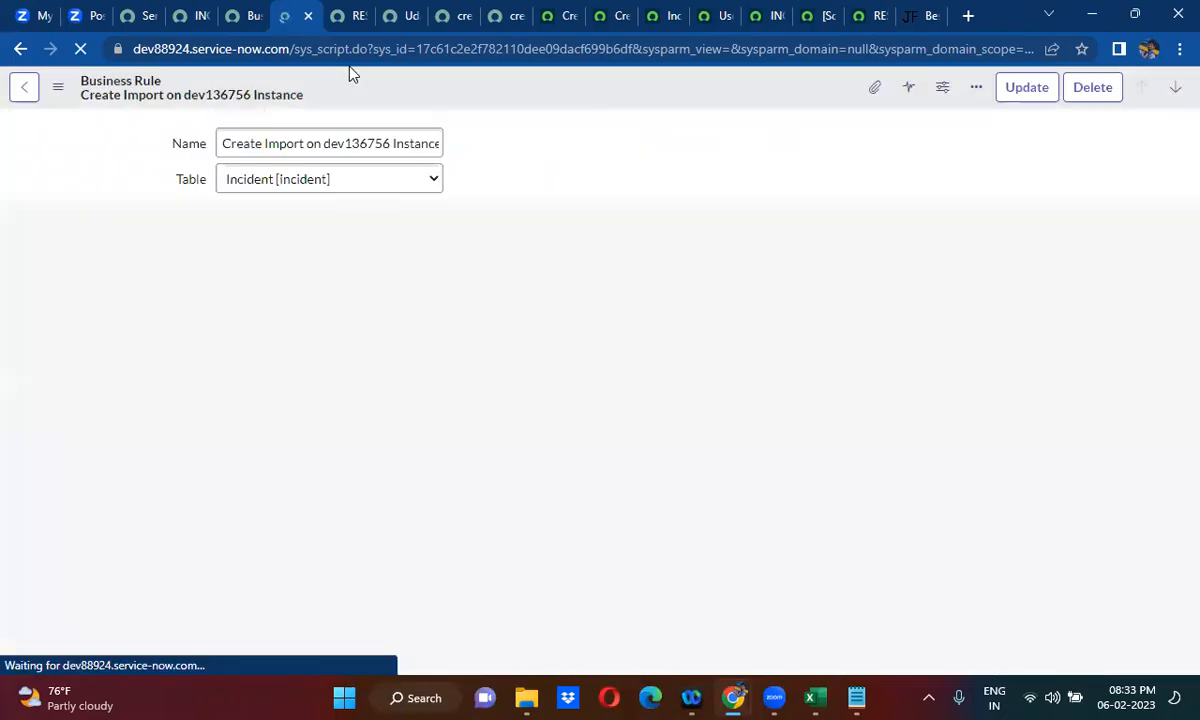
- In the incident's browser tab, open a blank new incident form through incident.do and dismiss the welcome dialog
{"action": "left_click", "coordinate": [180, 12]}
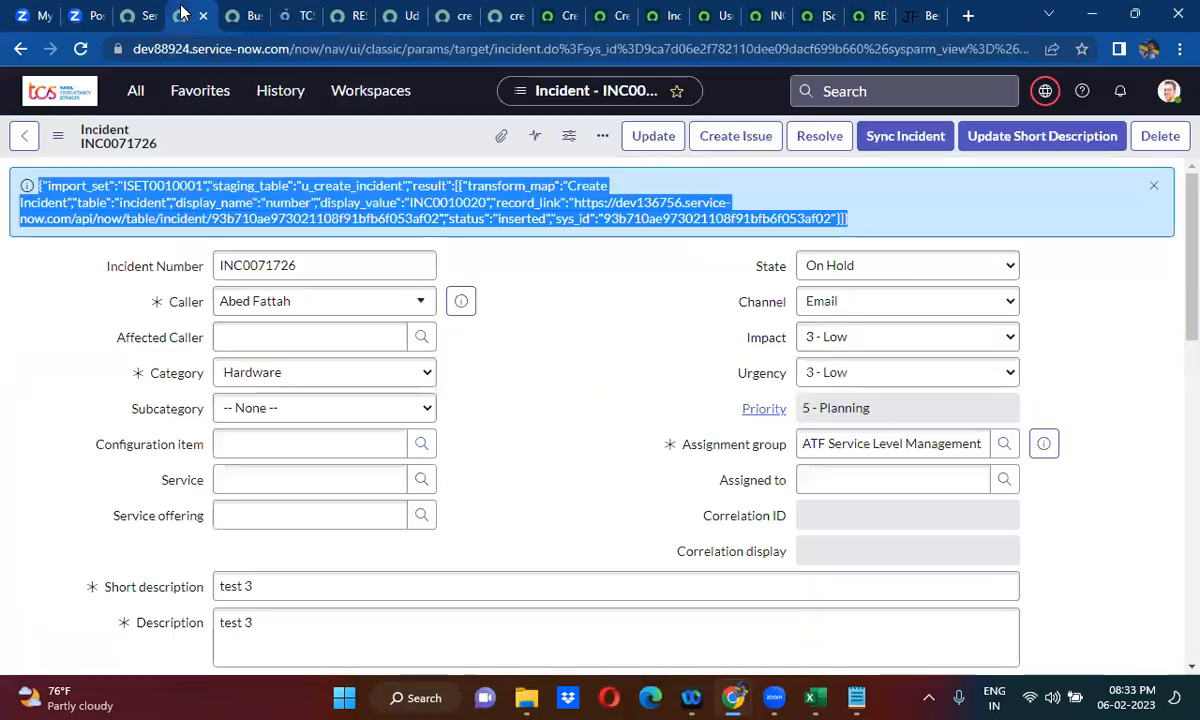
{"action": "left_click", "coordinate": [135, 91]}
{"action": "type", "text": "inciden"}
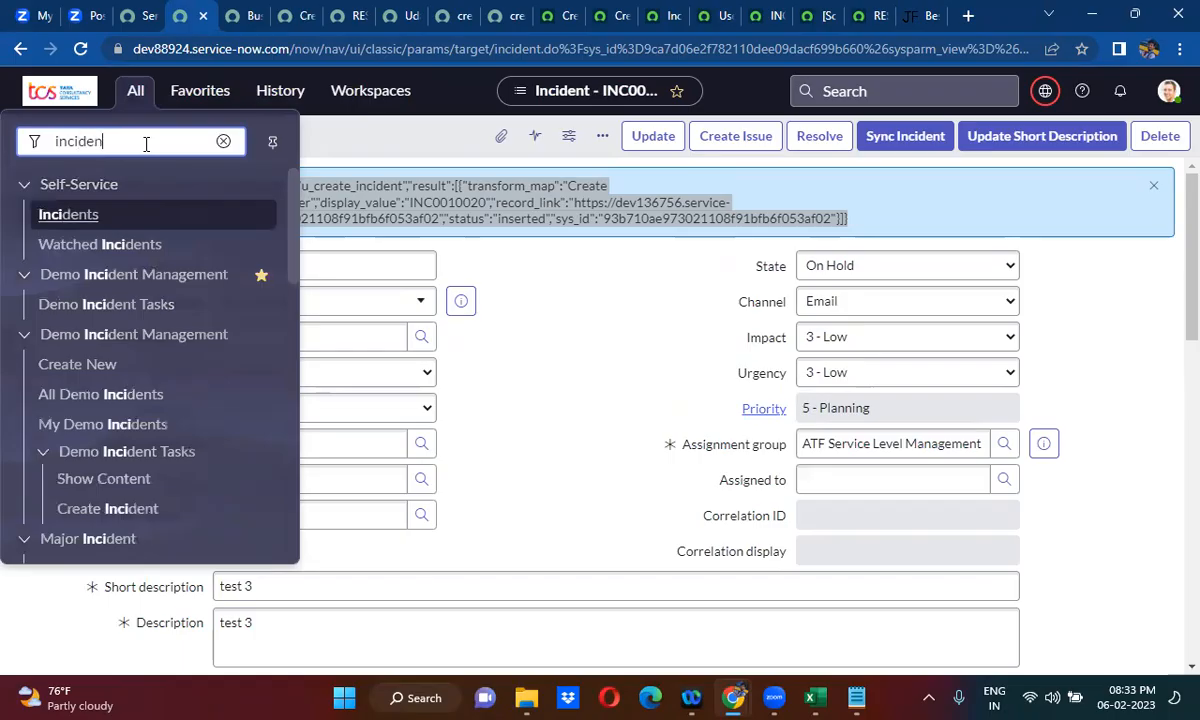
{"action": "type", "text": "t.d"}
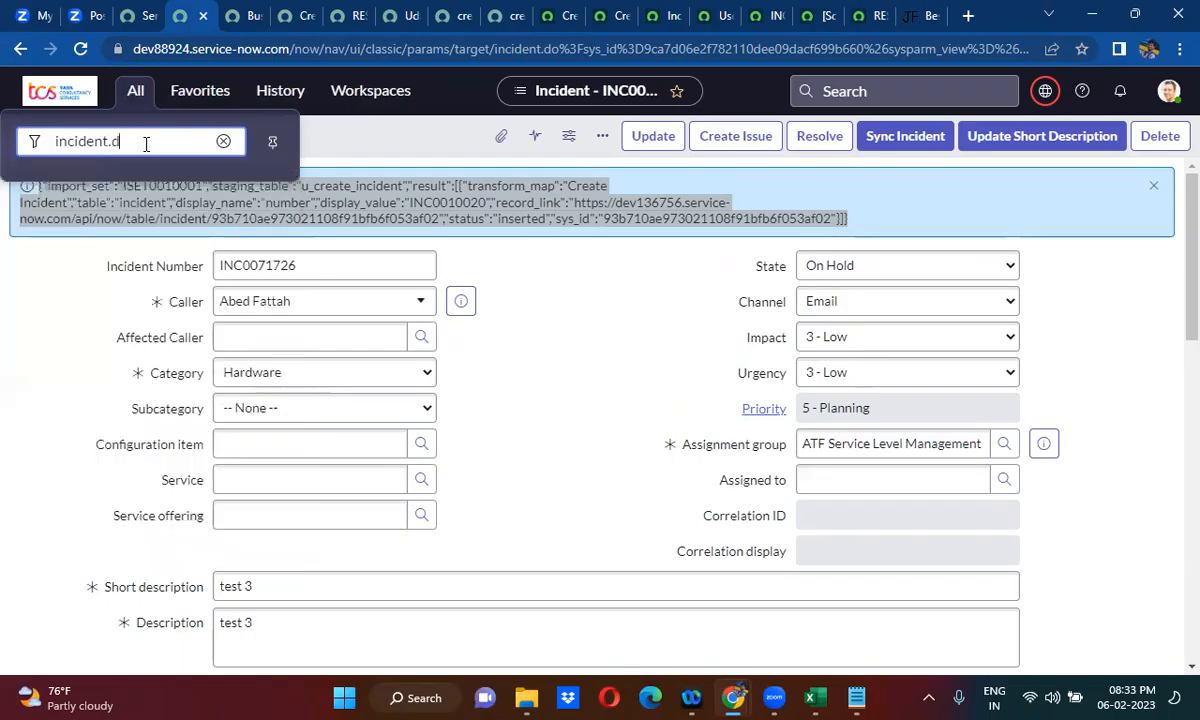
{"action": "type", "text": "o"}
{"action": "key", "text": "Return"}
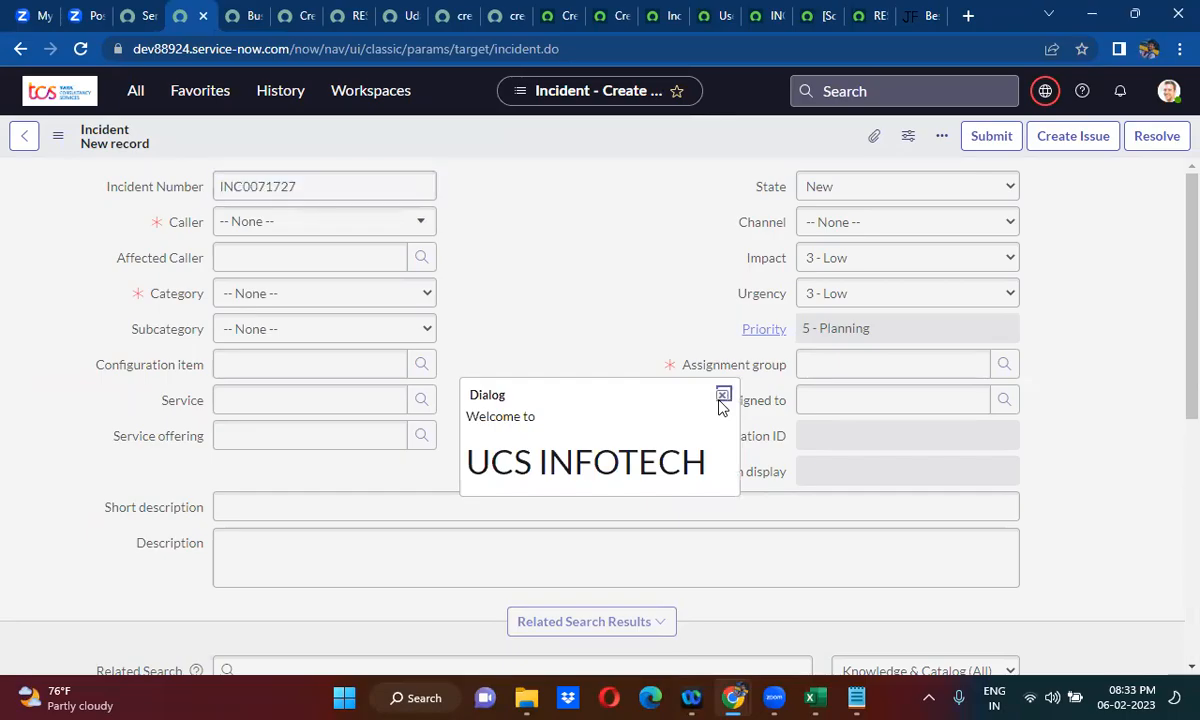
{"action": "left_click", "coordinate": [720, 397]}
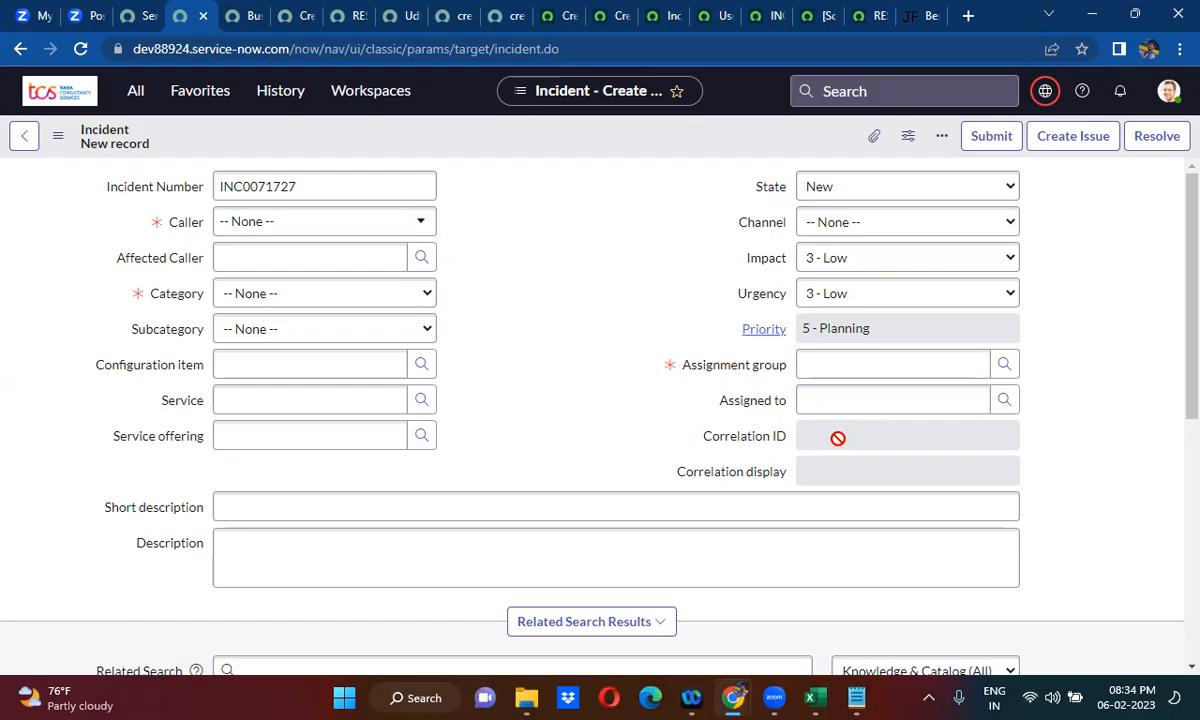
- Choose a caller for the new incident and set its category to Network
{"action": "left_click", "coordinate": [326, 228]}
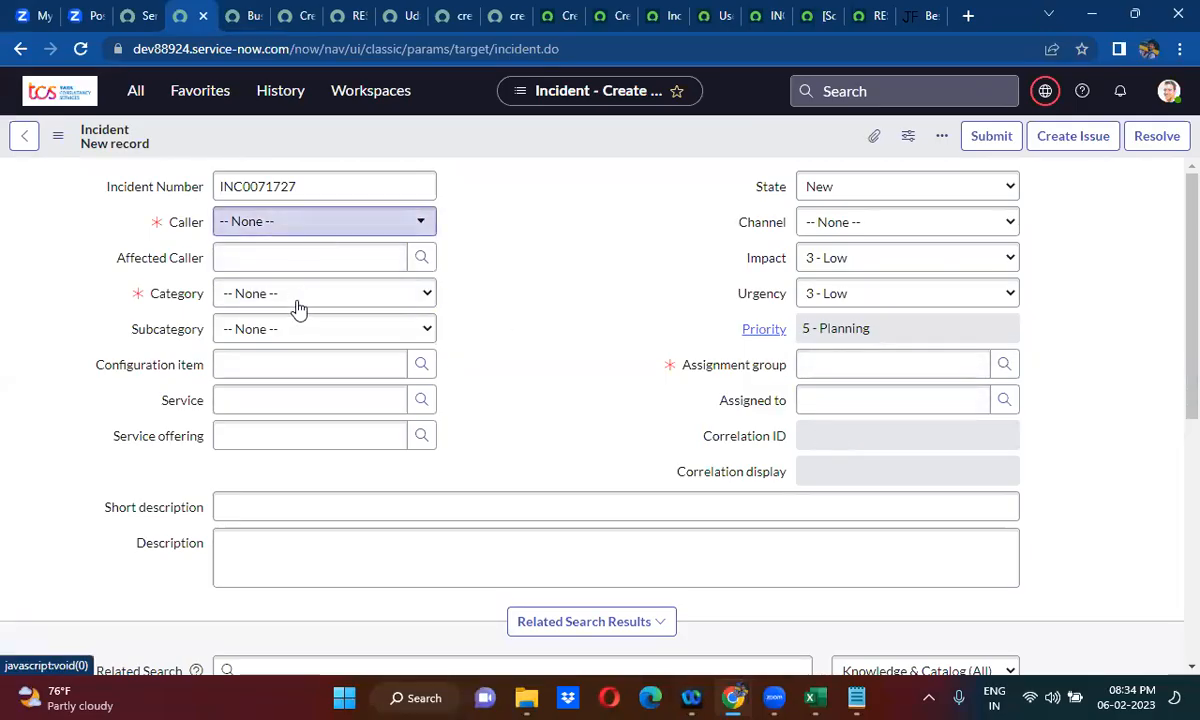
{"action": "left_click", "coordinate": [282, 358]}
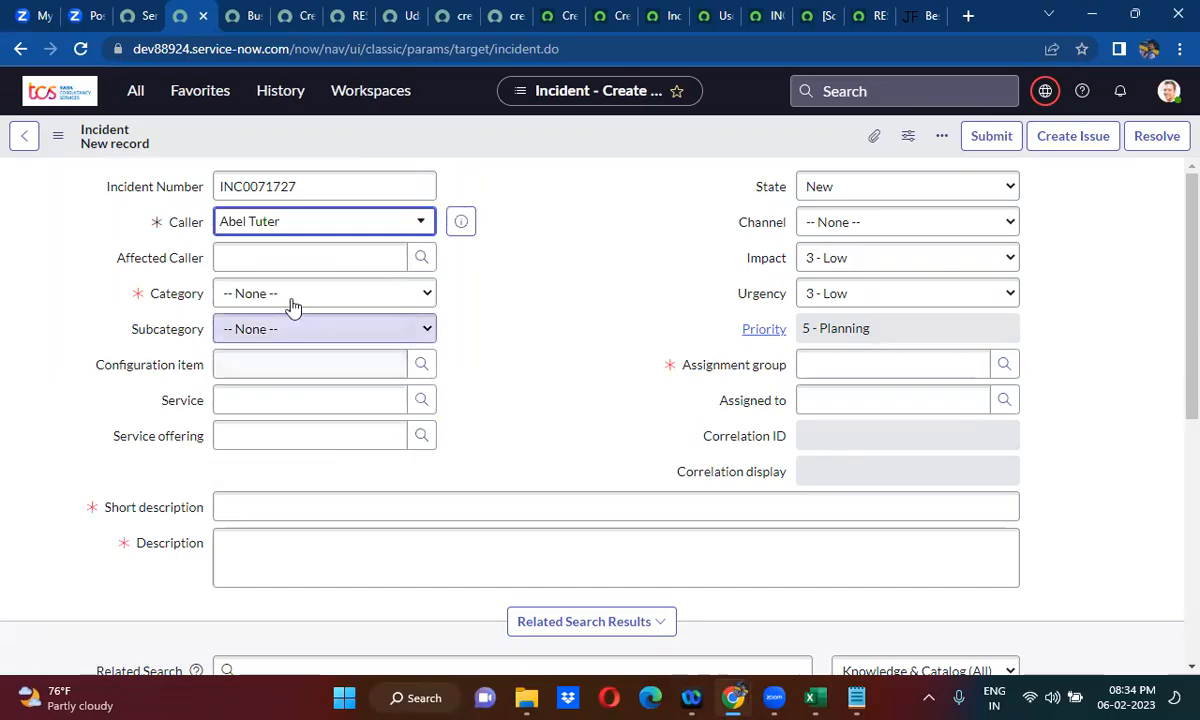
{"action": "left_click", "coordinate": [286, 298]}
{"action": "left_click", "coordinate": [270, 385]}
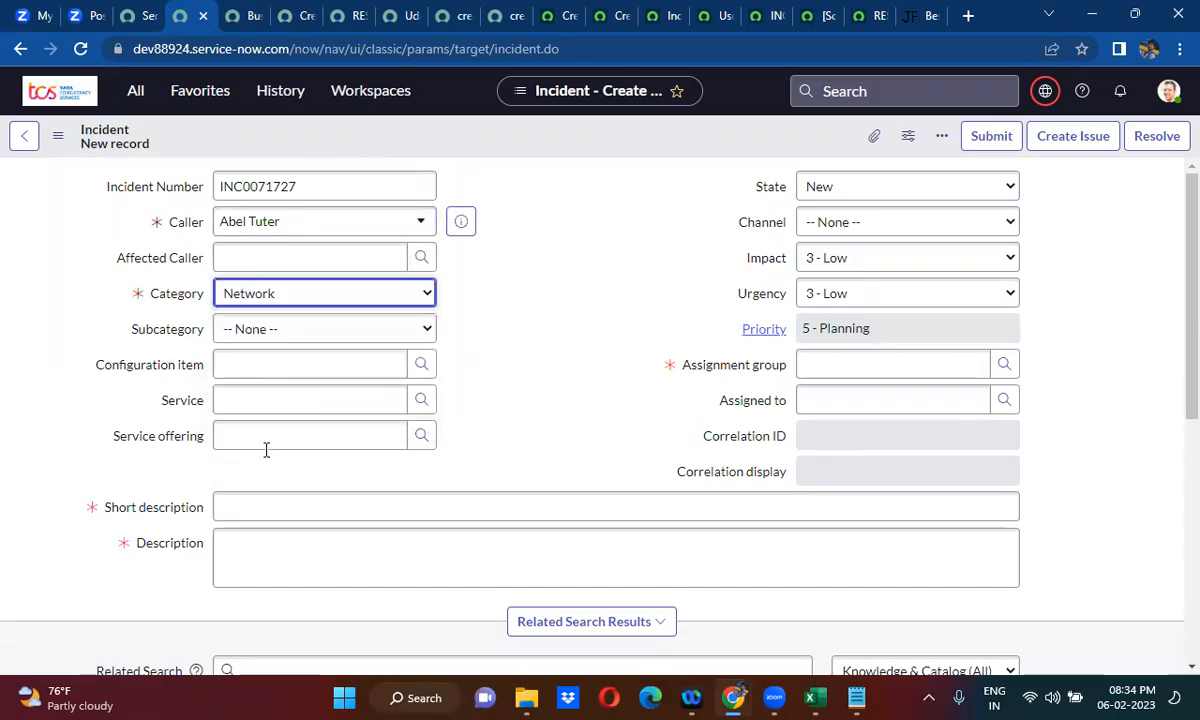
- Enter test 5 as both the short description and the description of the incident
{"action": "left_click", "coordinate": [264, 508]}
{"action": "type", "text": "test"}
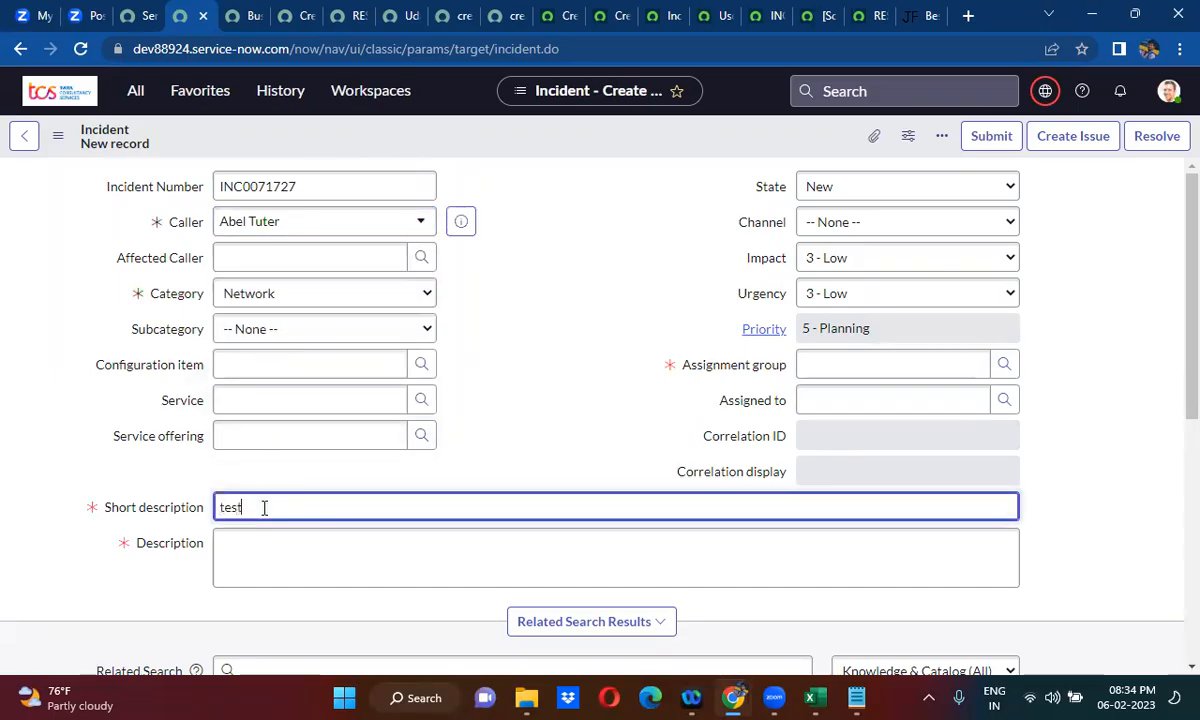
{"action": "type", "text": " 5"}
{"action": "left_click", "coordinate": [286, 565]}
{"action": "type", "text": "test 5"}
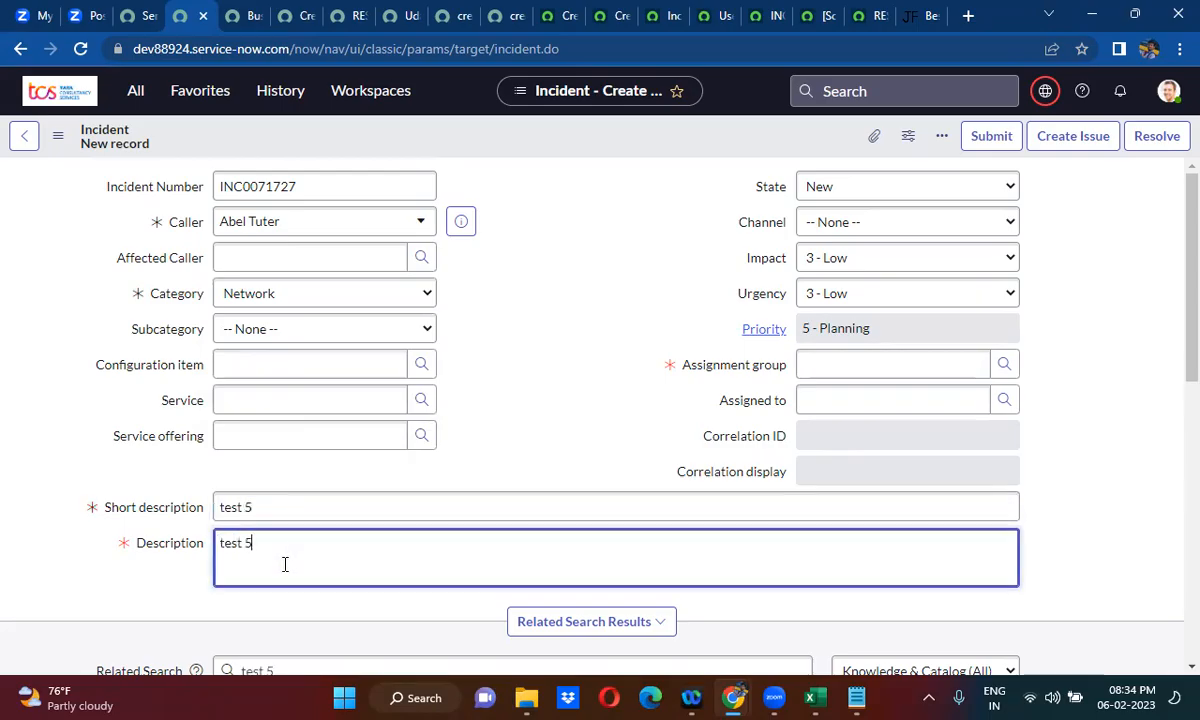
- Assign the incident to the Business Application Registration Approval Group, save the record and dismiss the welcome dialog
{"action": "left_click", "coordinate": [830, 362]}
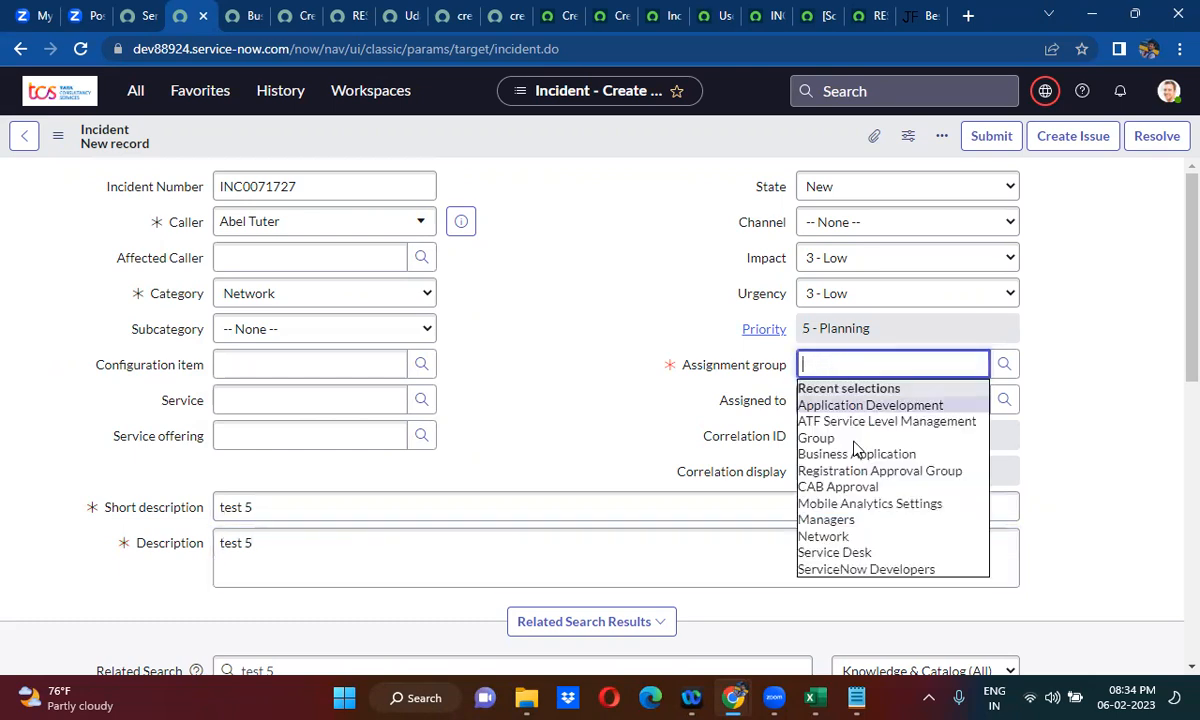
{"action": "left_click", "coordinate": [825, 452]}
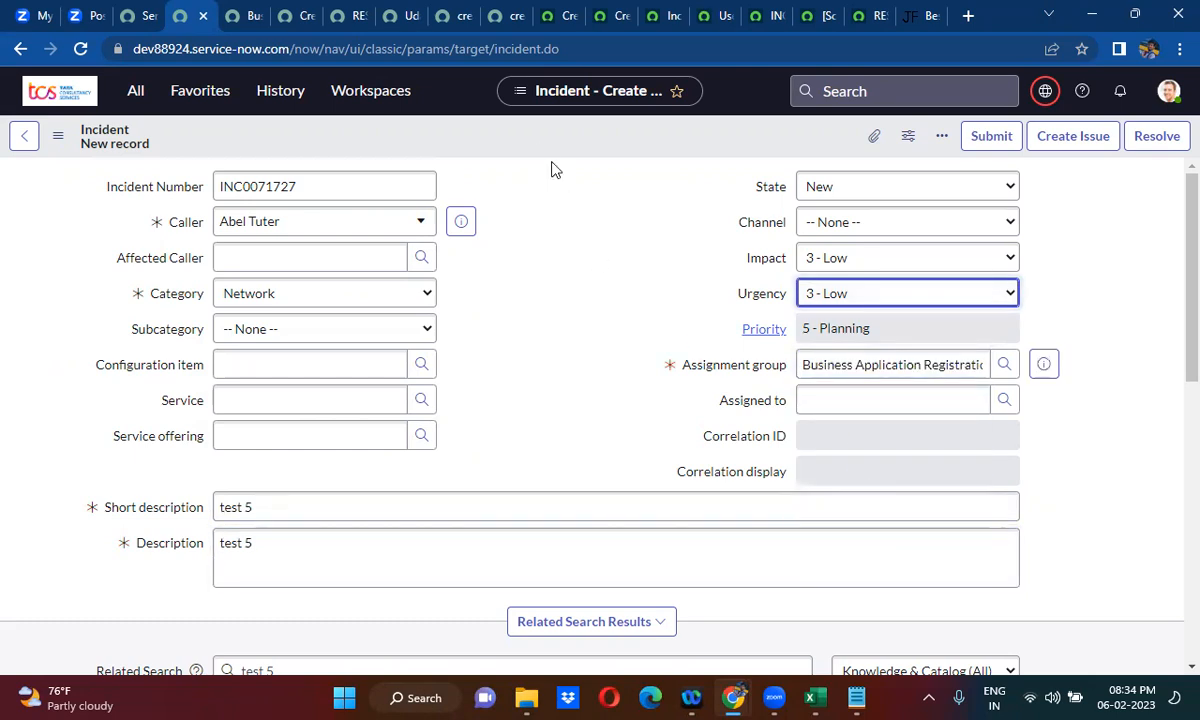
{"action": "right_click", "coordinate": [531, 139]}
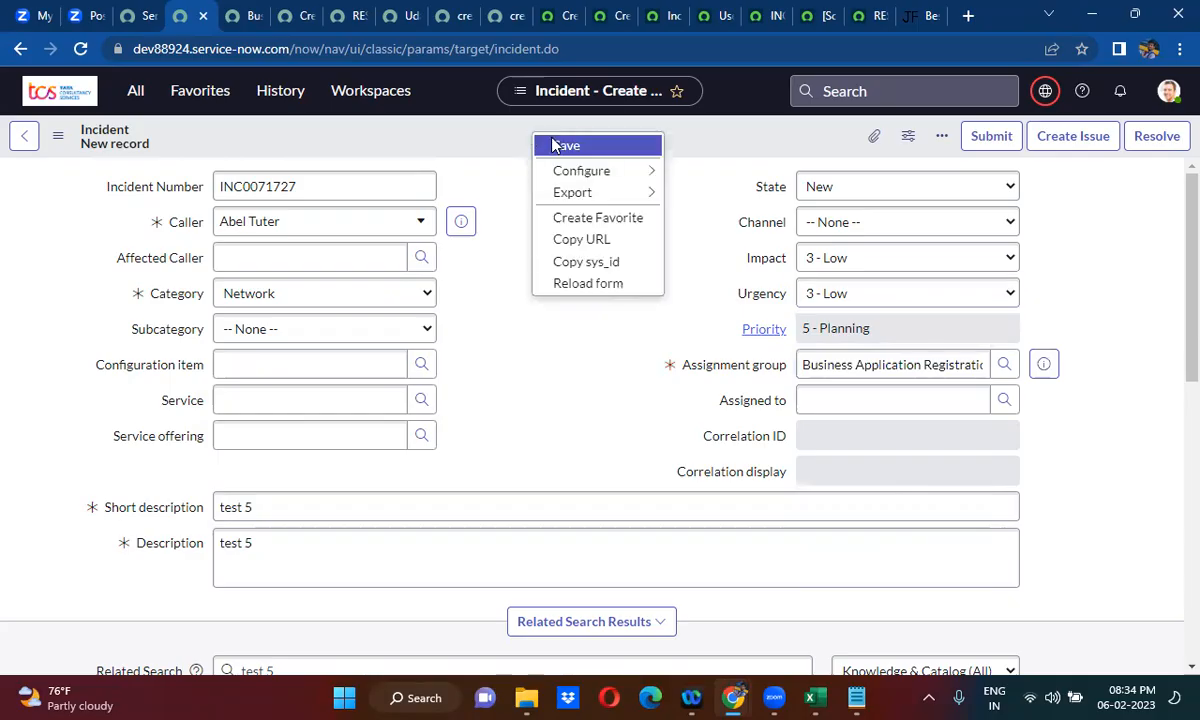
{"action": "left_click", "coordinate": [553, 146]}
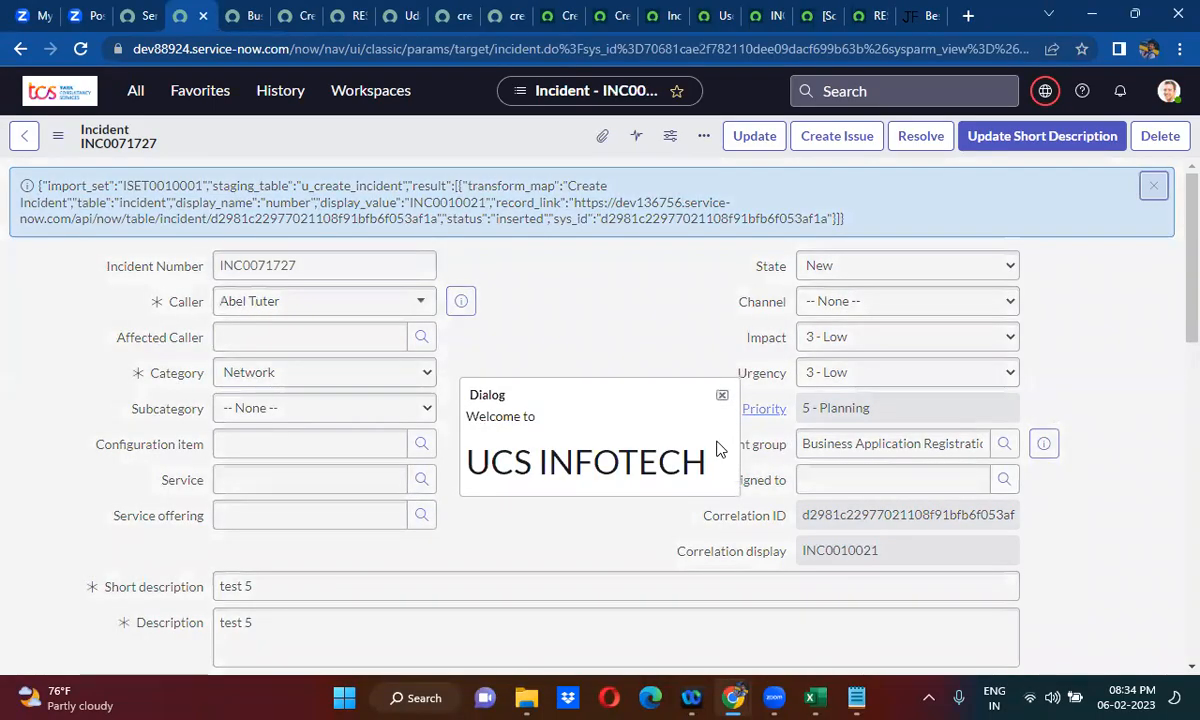
{"action": "left_click", "coordinate": [721, 395]}
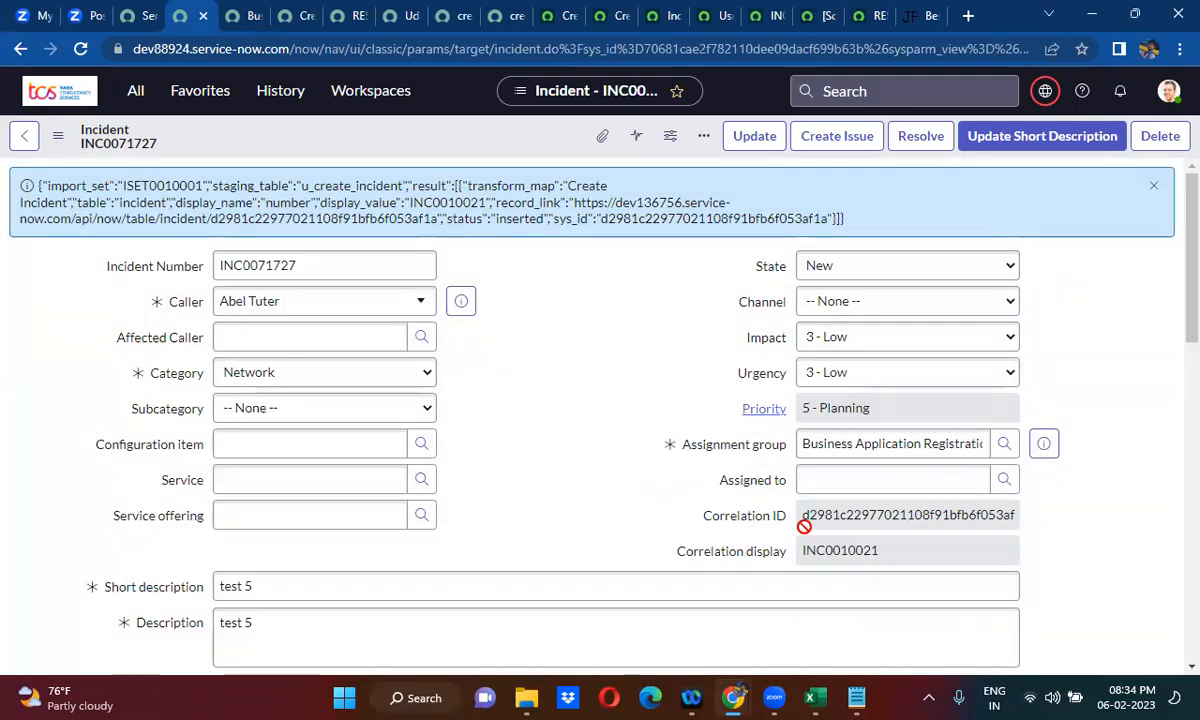
- Examine the Correlation ID and Correlation display values on the saved incident
{"action": "double_click", "coordinate": [846, 515]}
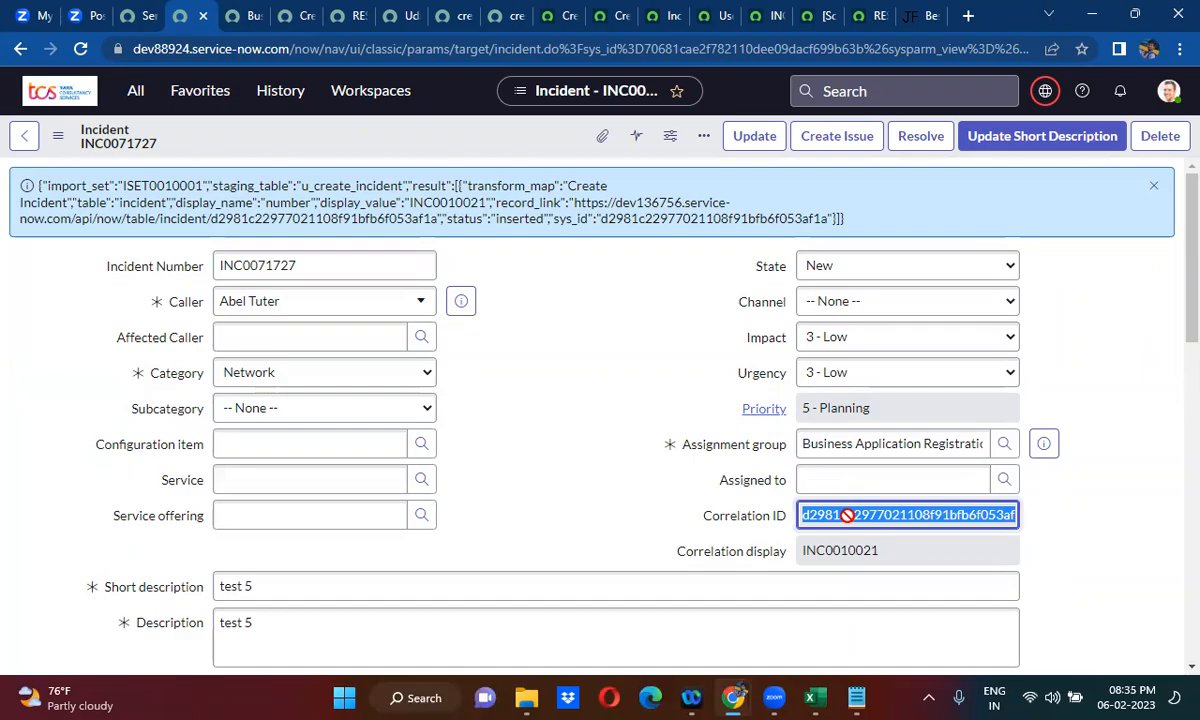
{"action": "left_click", "coordinate": [575, 492]}
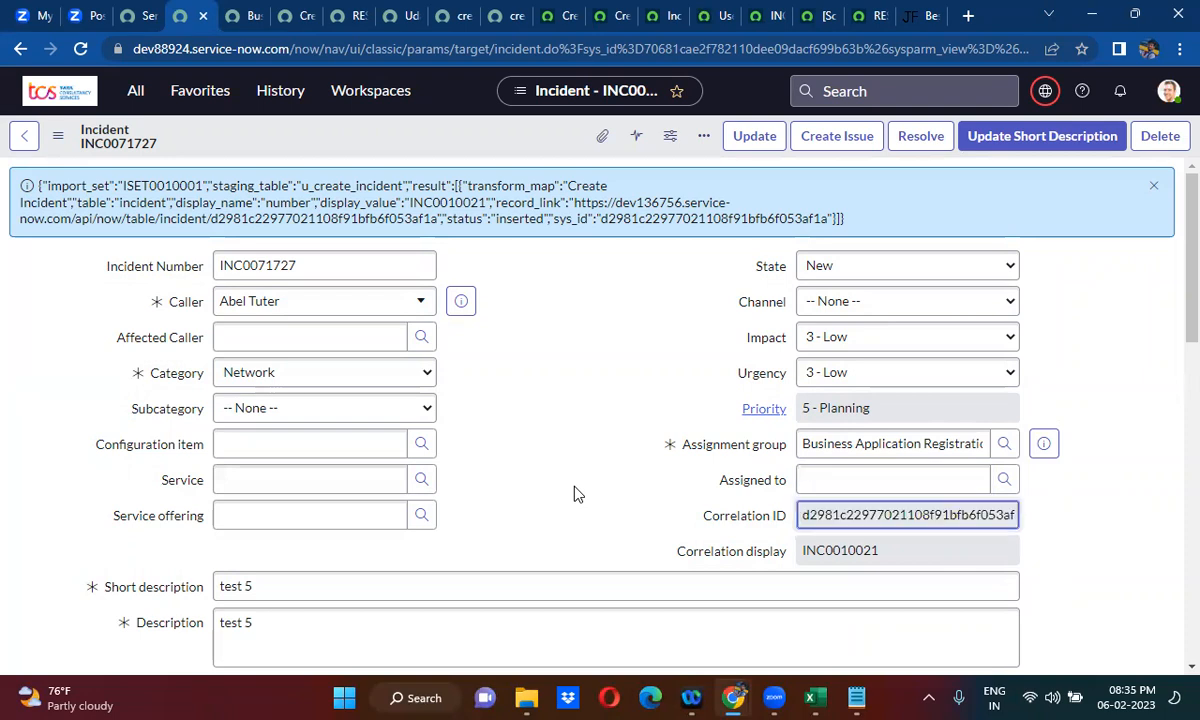
{"action": "scroll", "coordinate": [576, 492], "scroll_direction": "down", "scroll_amount": 1}
{"action": "scroll", "coordinate": [575, 492], "scroll_direction": "down", "scroll_amount": 1}
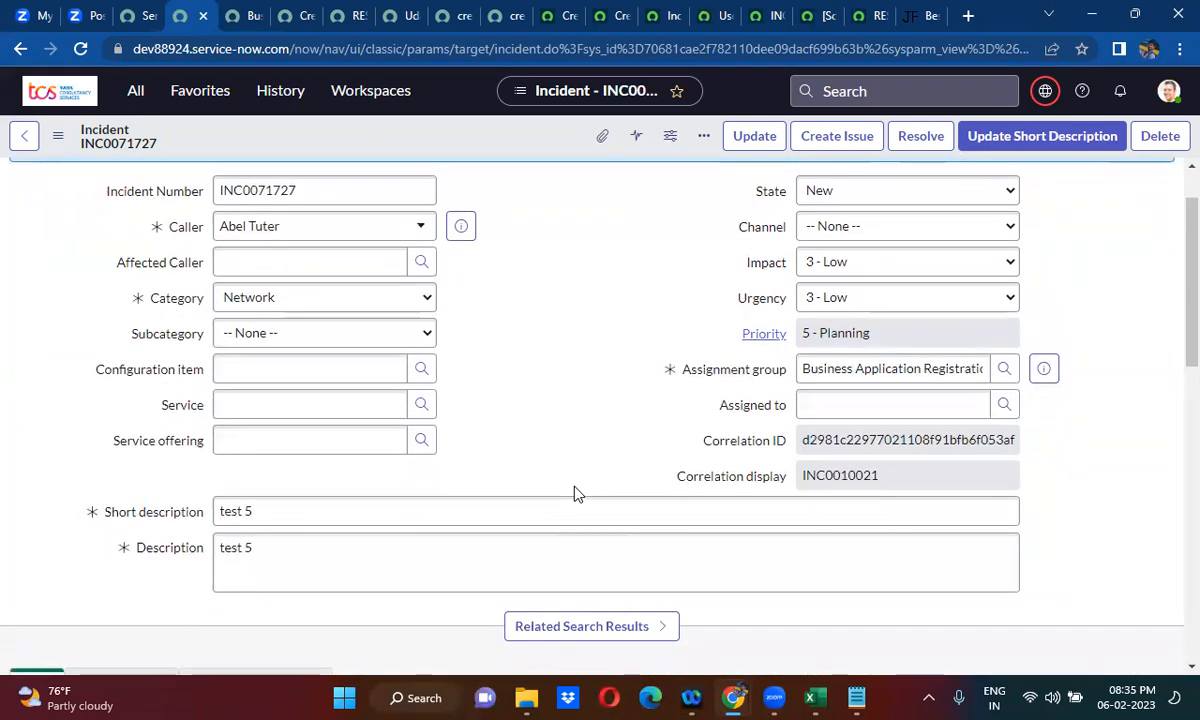
{"action": "double_click", "coordinate": [877, 443]}
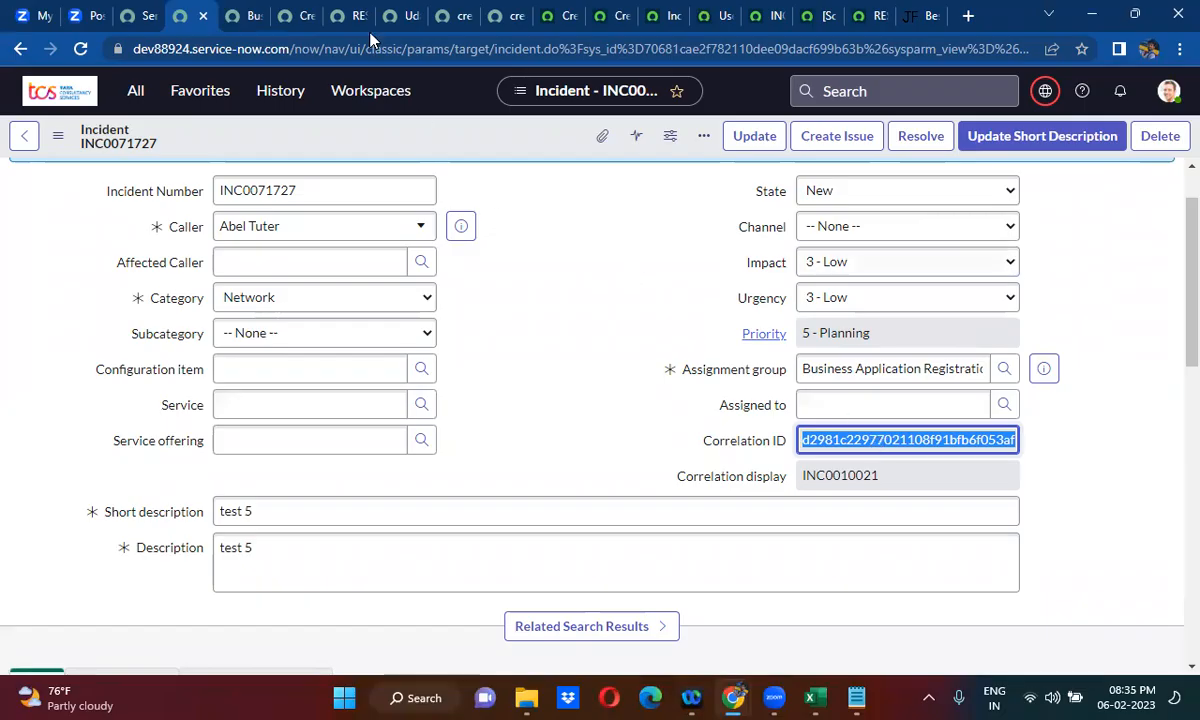
- Set the Create Import on dev136756 Instance business rule to run on update as well as insert, and save it
{"action": "left_click", "coordinate": [290, 12]}
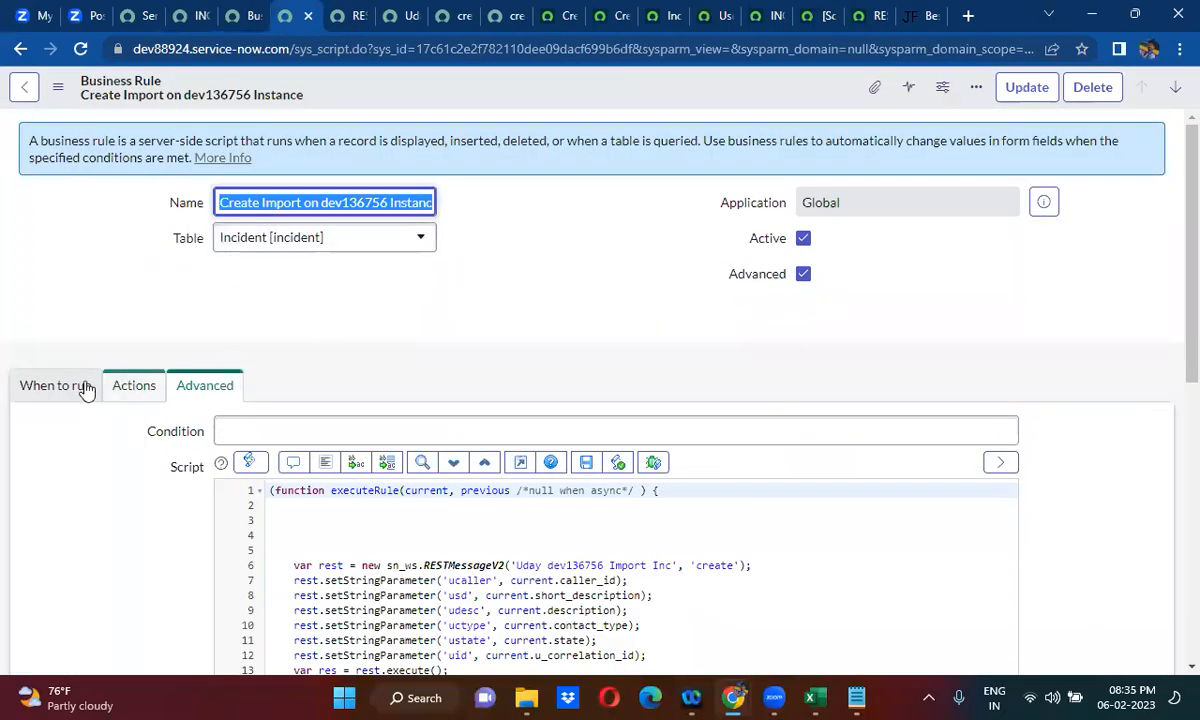
{"action": "left_click", "coordinate": [62, 392]}
{"action": "left_click", "coordinate": [802, 515]}
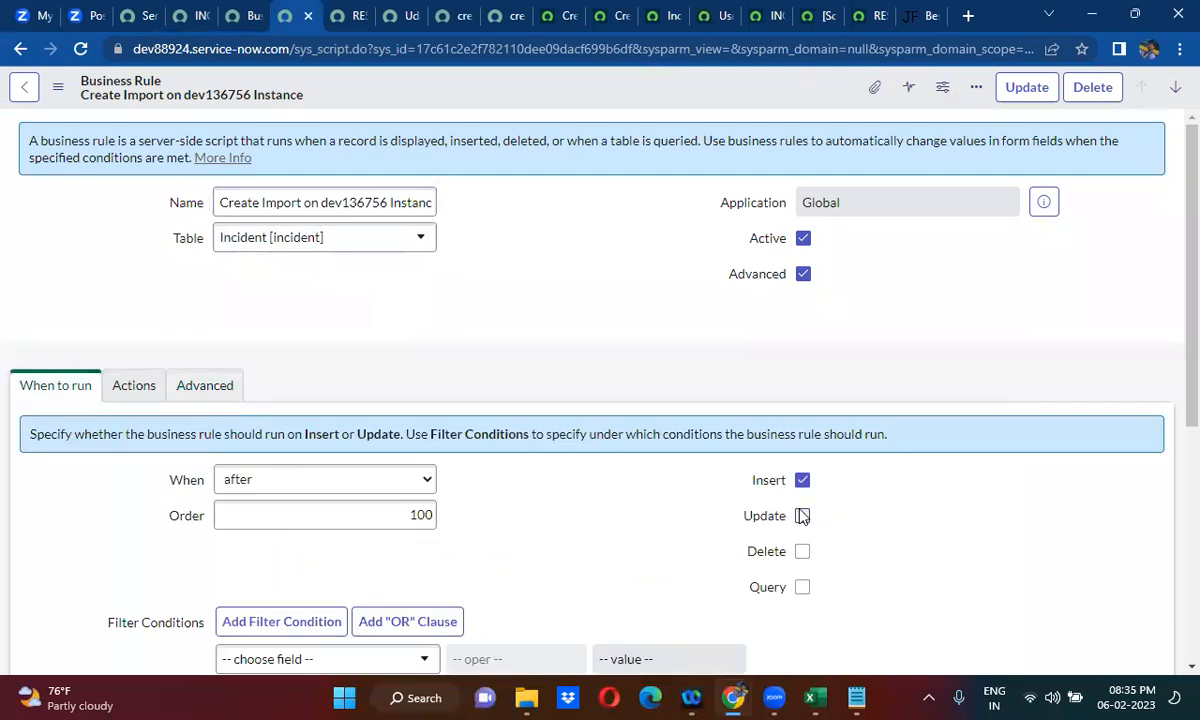
{"action": "right_click", "coordinate": [561, 94]}
{"action": "left_click", "coordinate": [607, 108]}
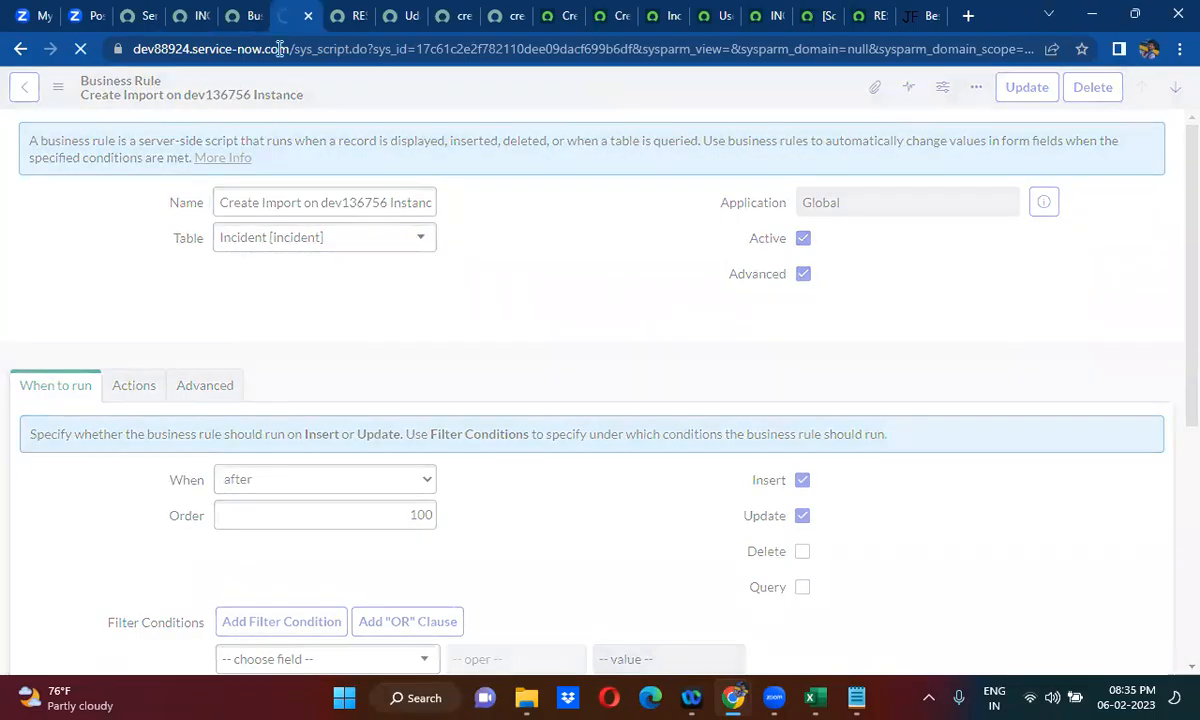
- Back in the test 5 incident on dev88924, change the short description to test 5456
{"action": "left_click", "coordinate": [190, 15]}
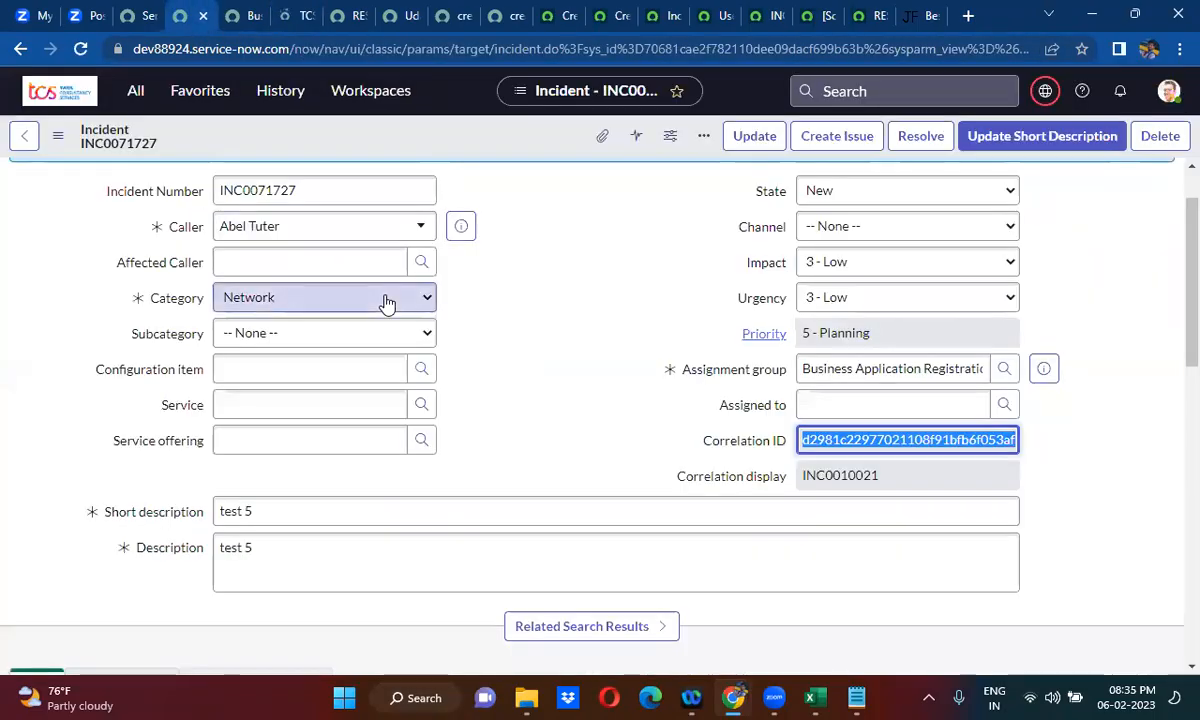
{"action": "left_click", "coordinate": [290, 511]}
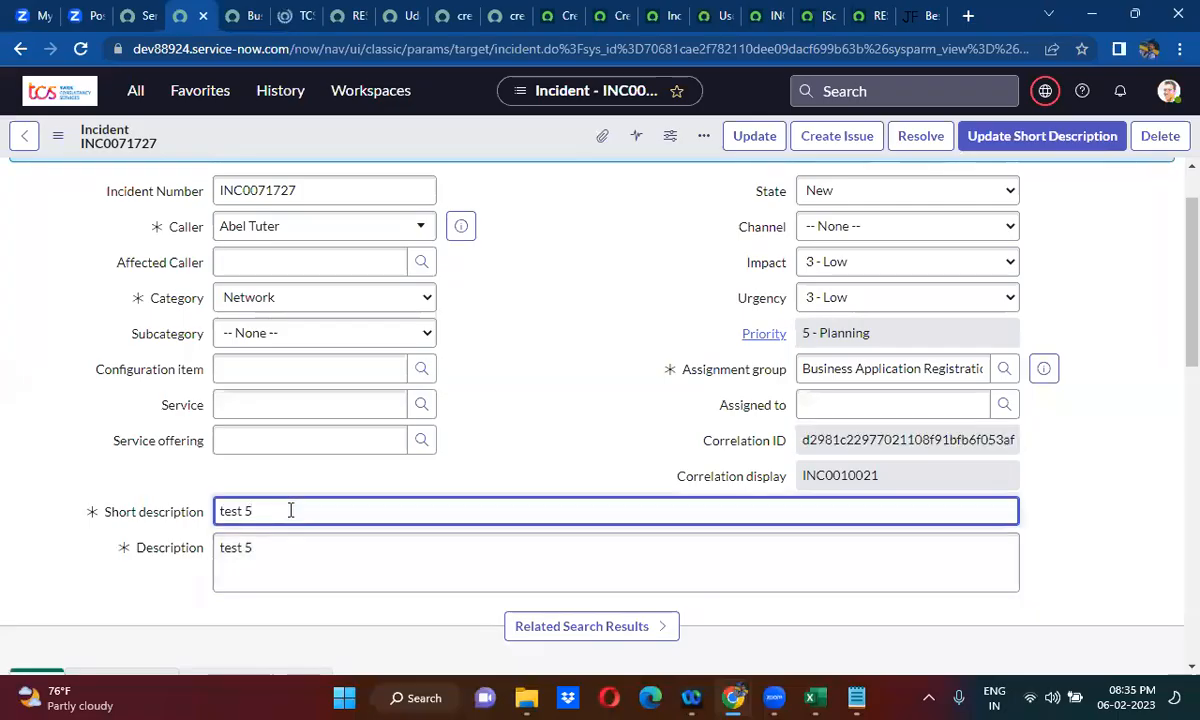
{"action": "type", "text": "456"}
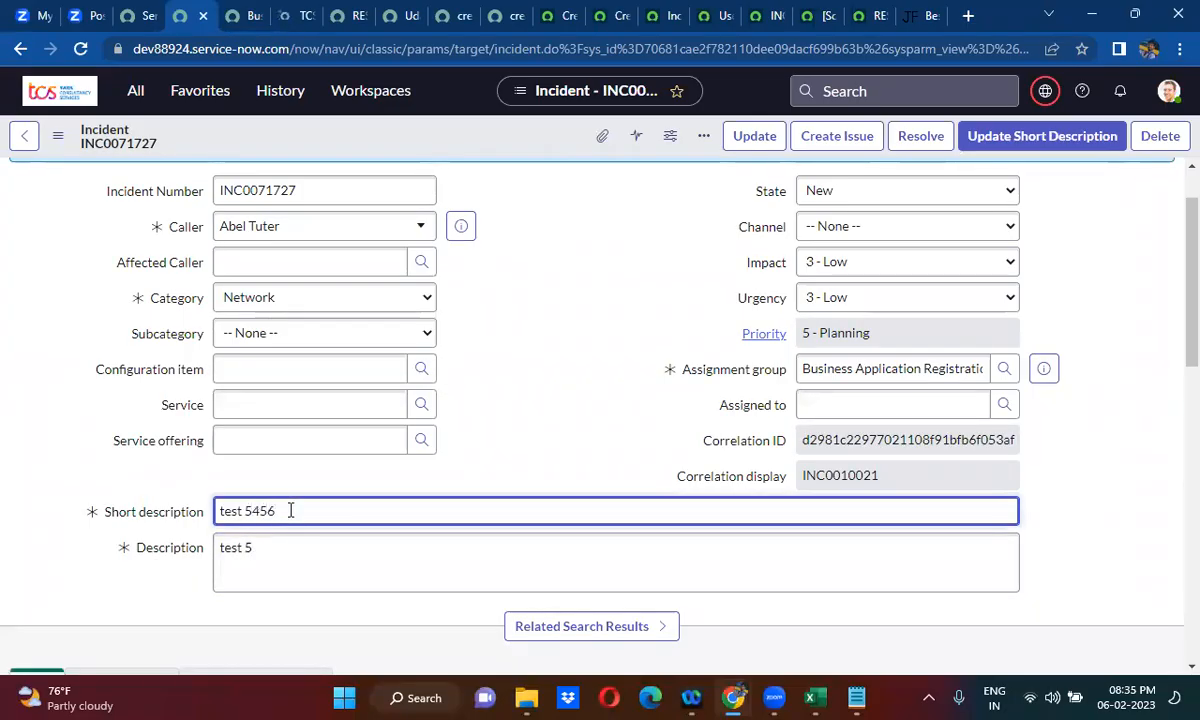
- Copy the incident's Correlation display value and use it to filter the dev136756 incident list by number INC0010021
{"action": "left_click", "coordinate": [856, 474]}
{"action": "double_click", "coordinate": [856, 474]}
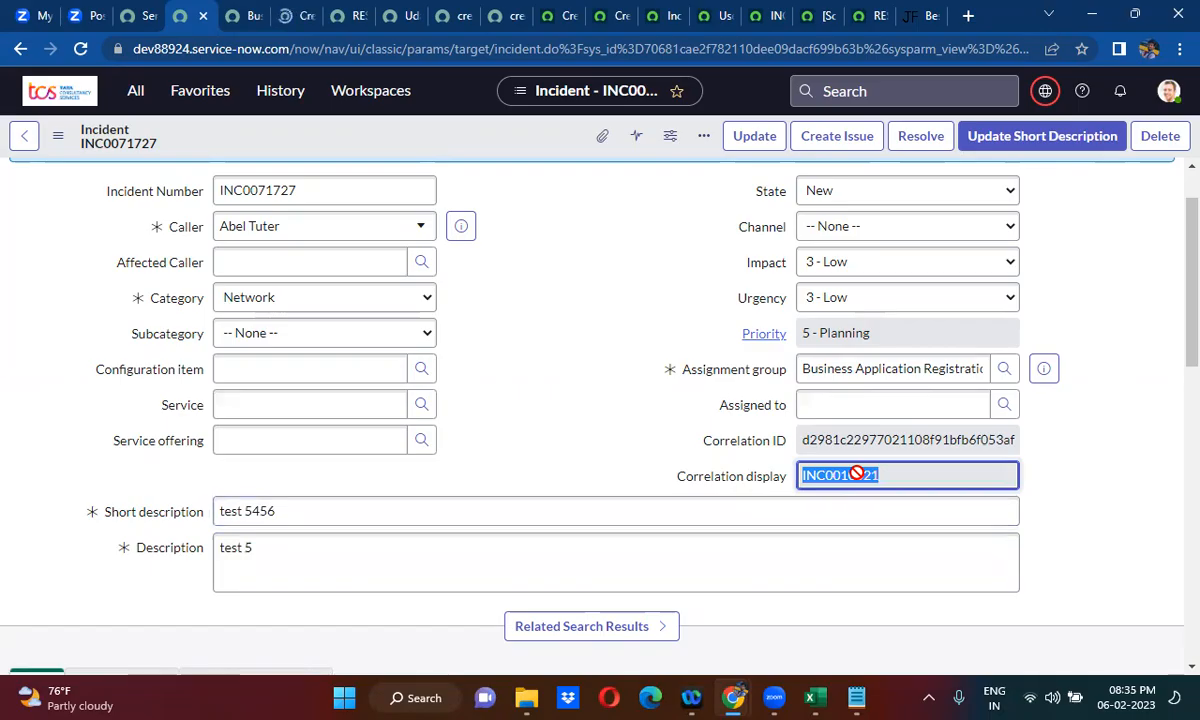
{"action": "left_click", "coordinate": [661, 13]}
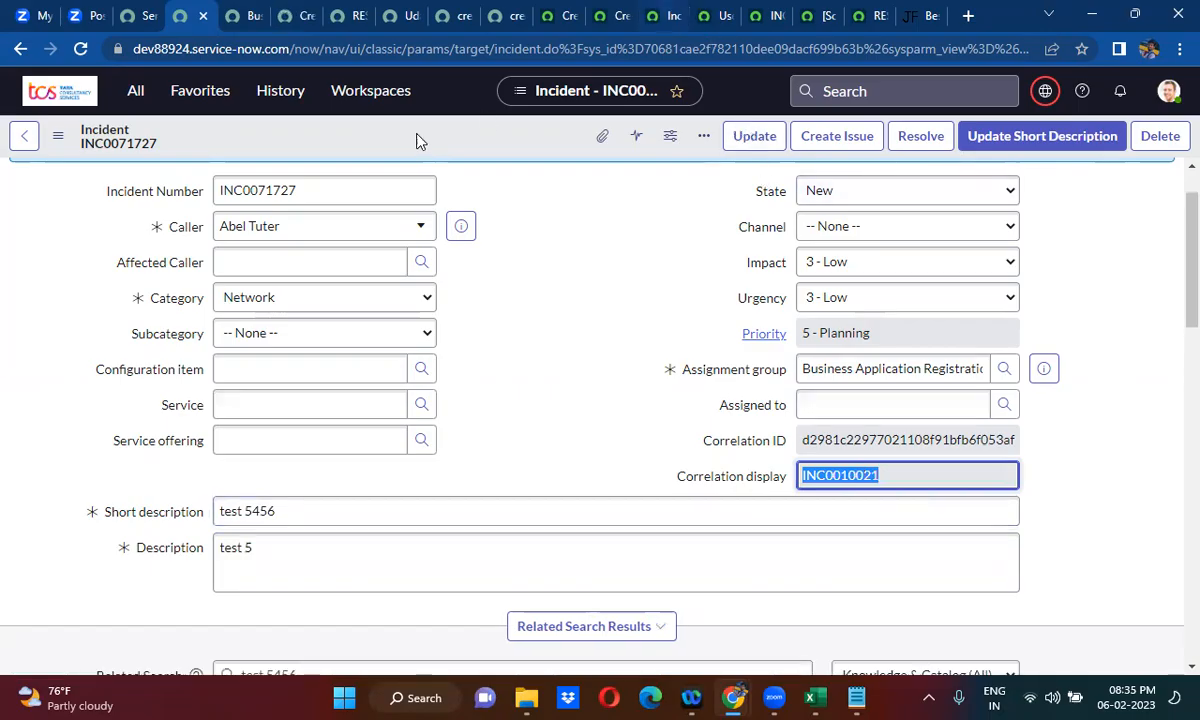
{"action": "left_click", "coordinate": [47, 151]}
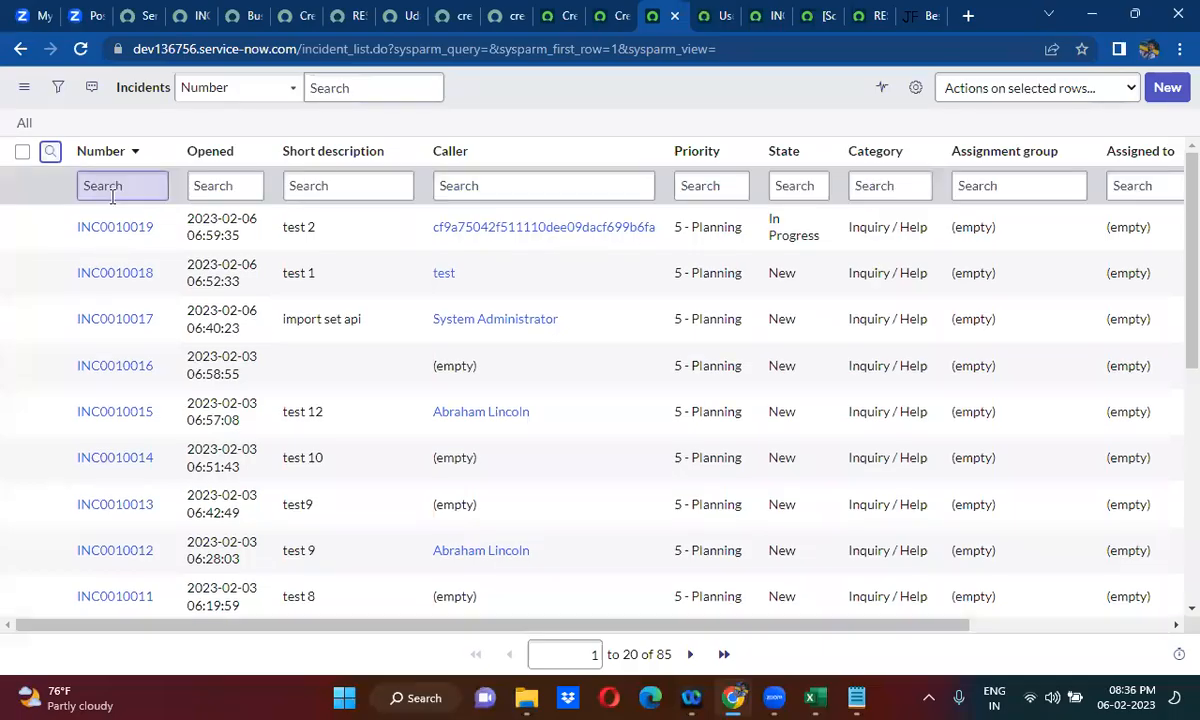
{"action": "left_click", "coordinate": [112, 195]}
{"action": "type", "text": "INC0010021"}
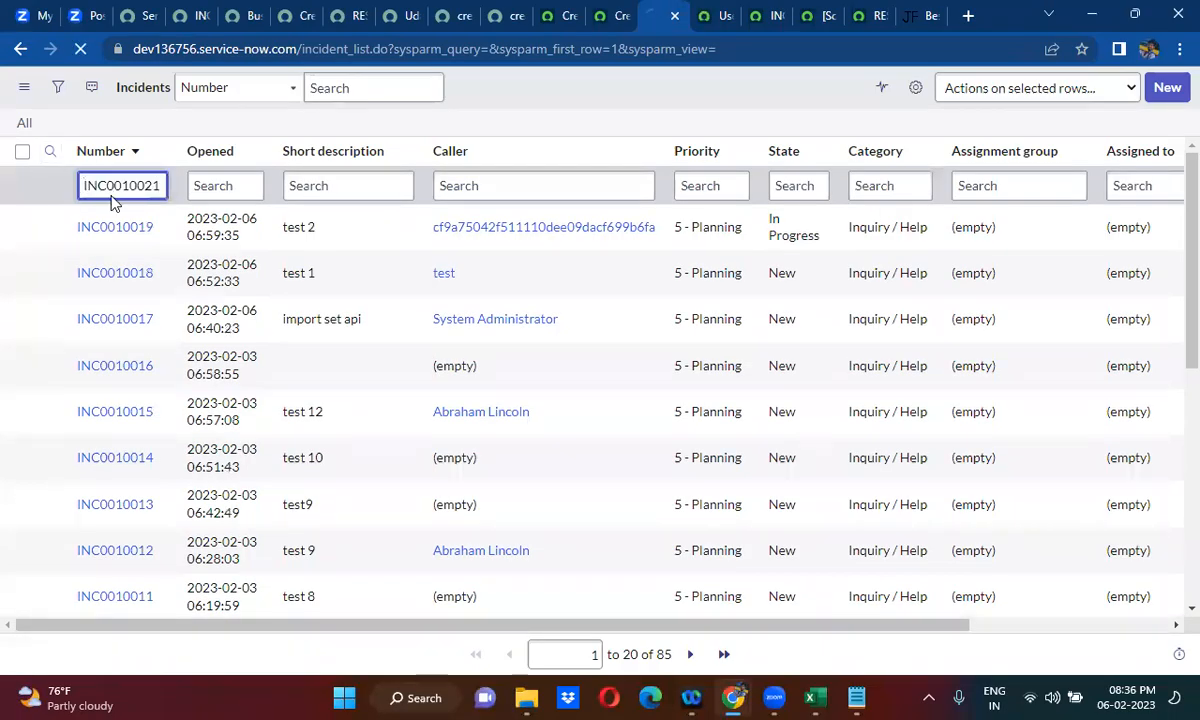
{"action": "key", "text": "Return"}
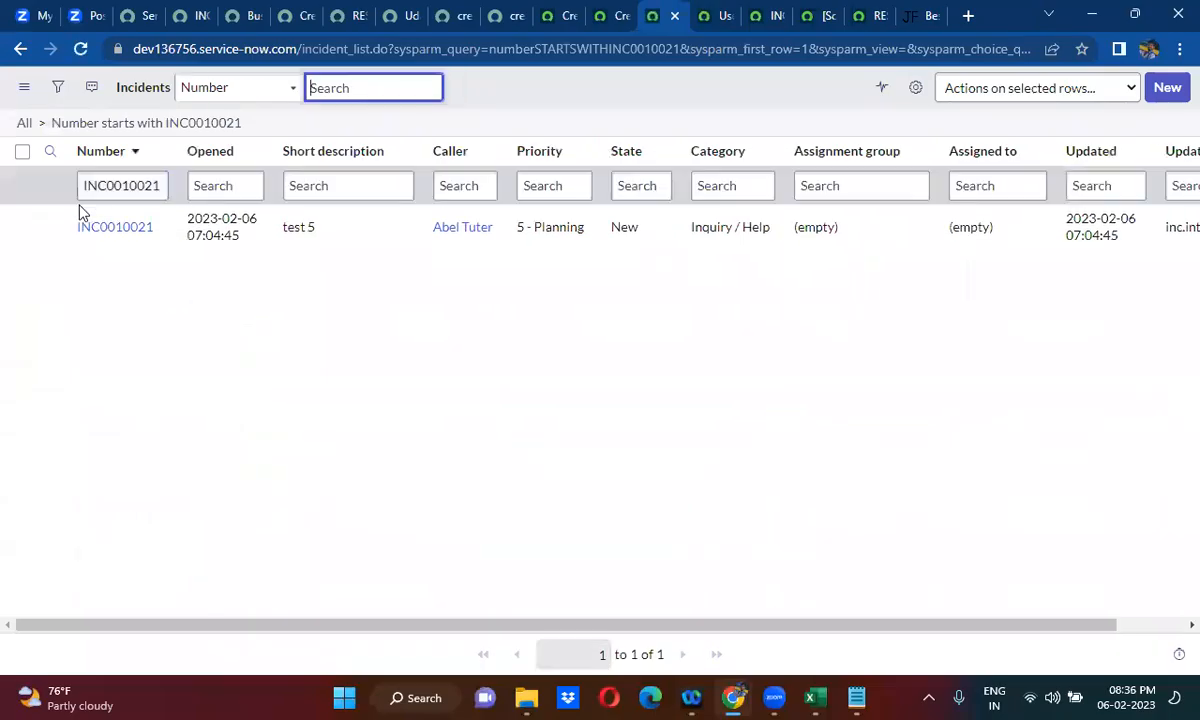
- Open incident INC0010021 from the filtered list in a new browser tab and check its short description
{"action": "right_click", "coordinate": [44, 232]}
{"action": "left_click", "coordinate": [82, 238]}
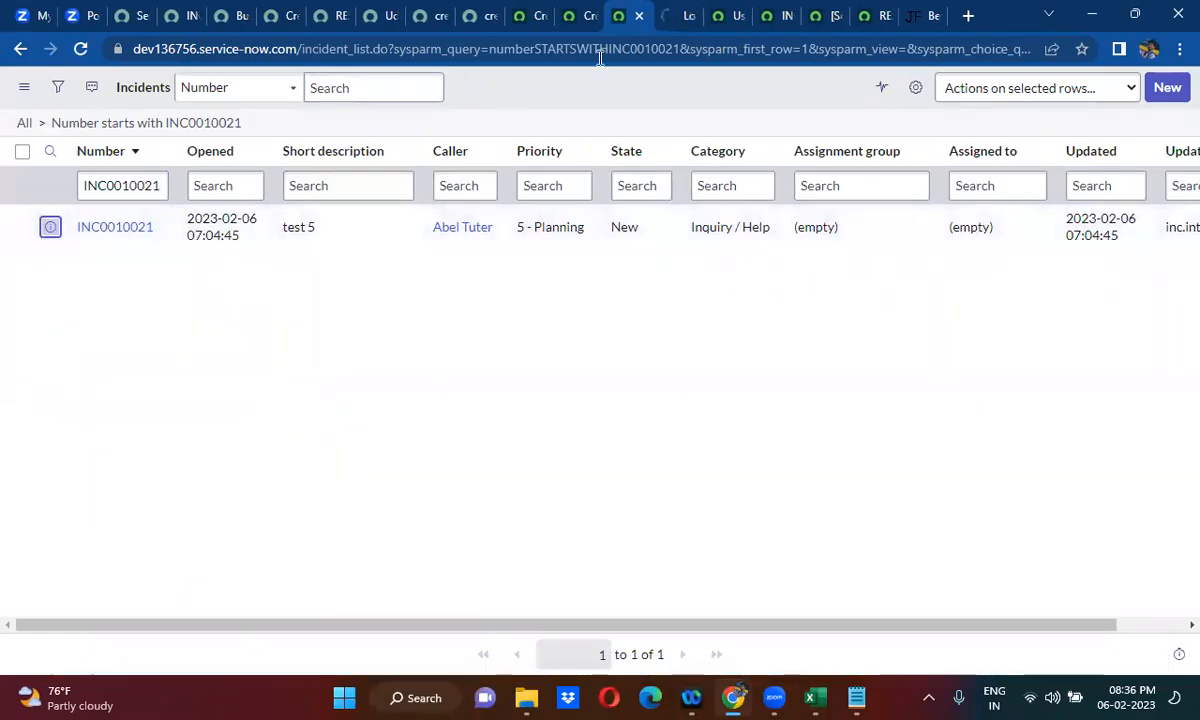
{"action": "left_click", "coordinate": [676, 15]}
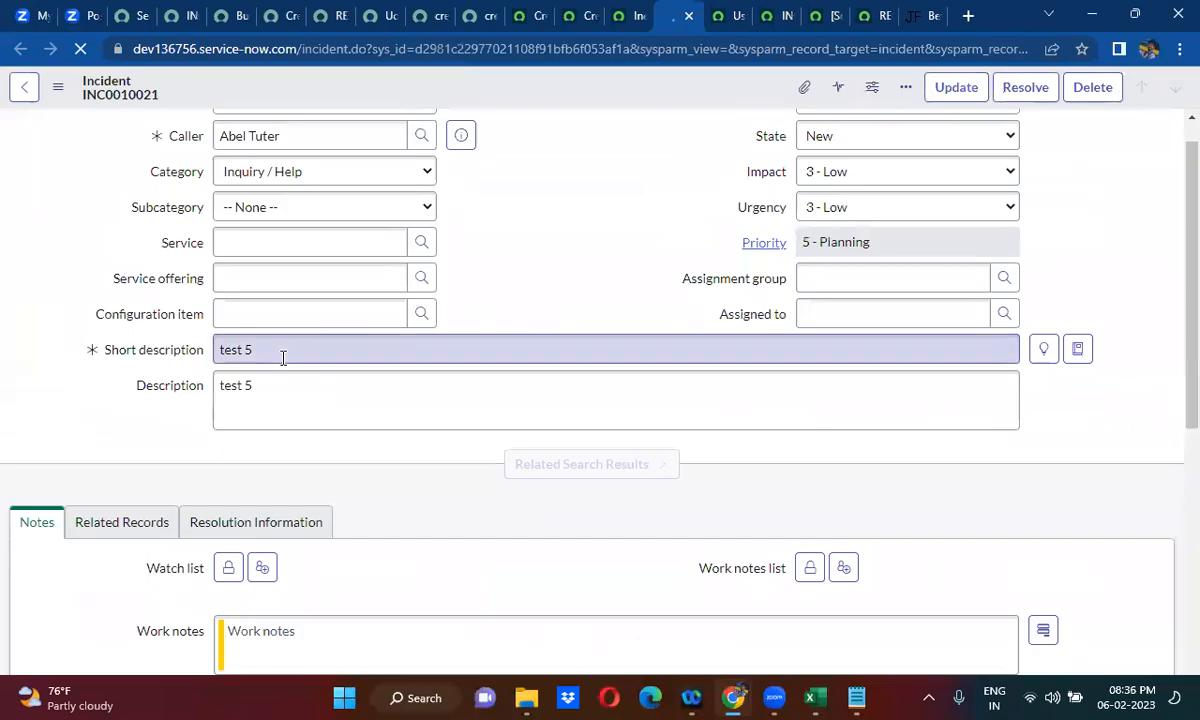
- Return to the source incident on dev88924, save its changed short description and dismiss the welcome dialog
{"action": "left_click", "coordinate": [178, 16]}
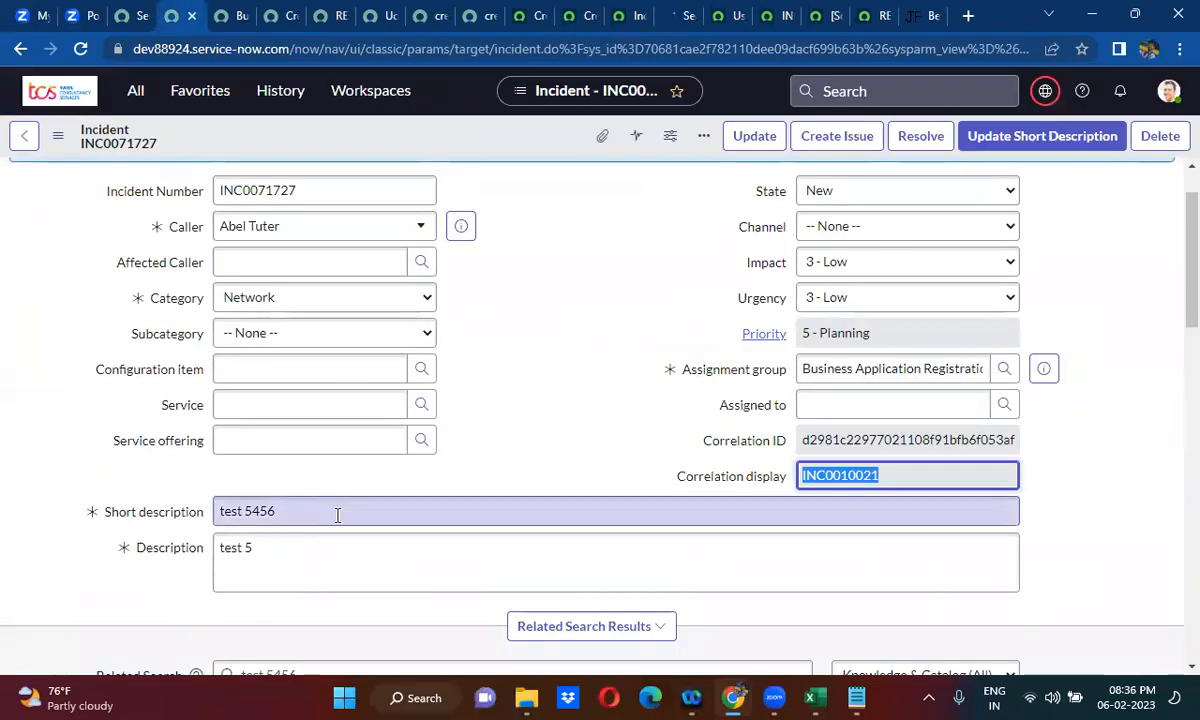
{"action": "right_click", "coordinate": [520, 140]}
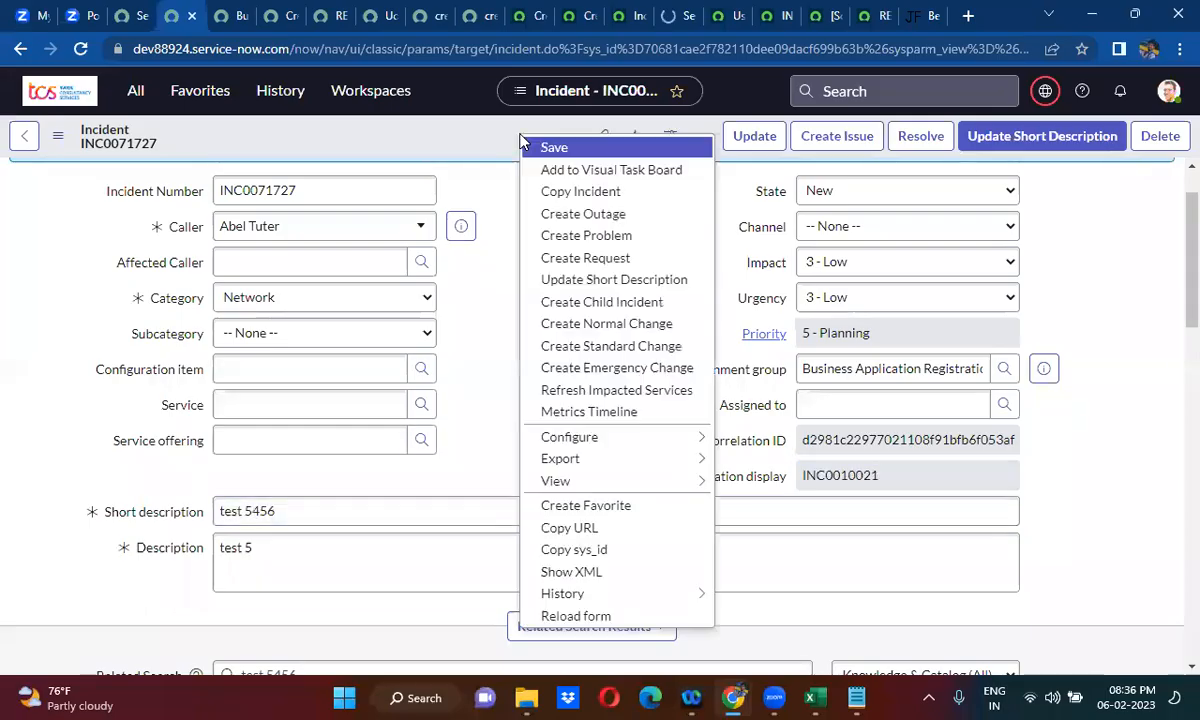
{"action": "left_click", "coordinate": [546, 149]}
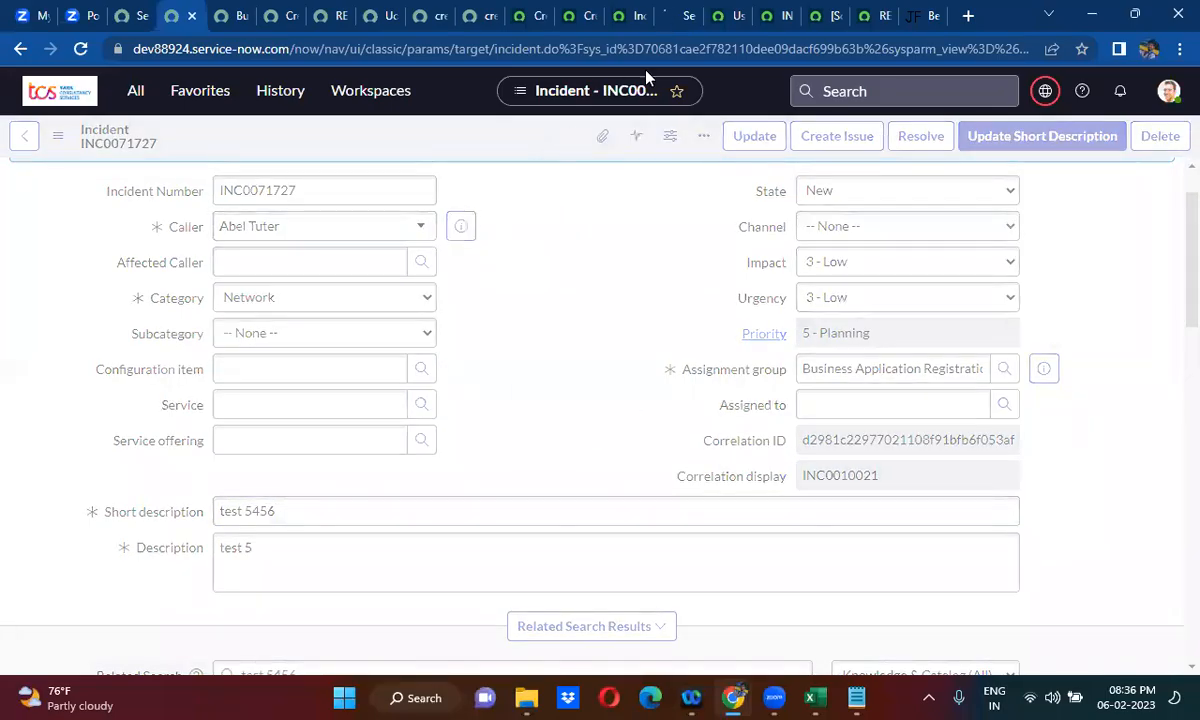
{"action": "left_click", "coordinate": [672, 8]}
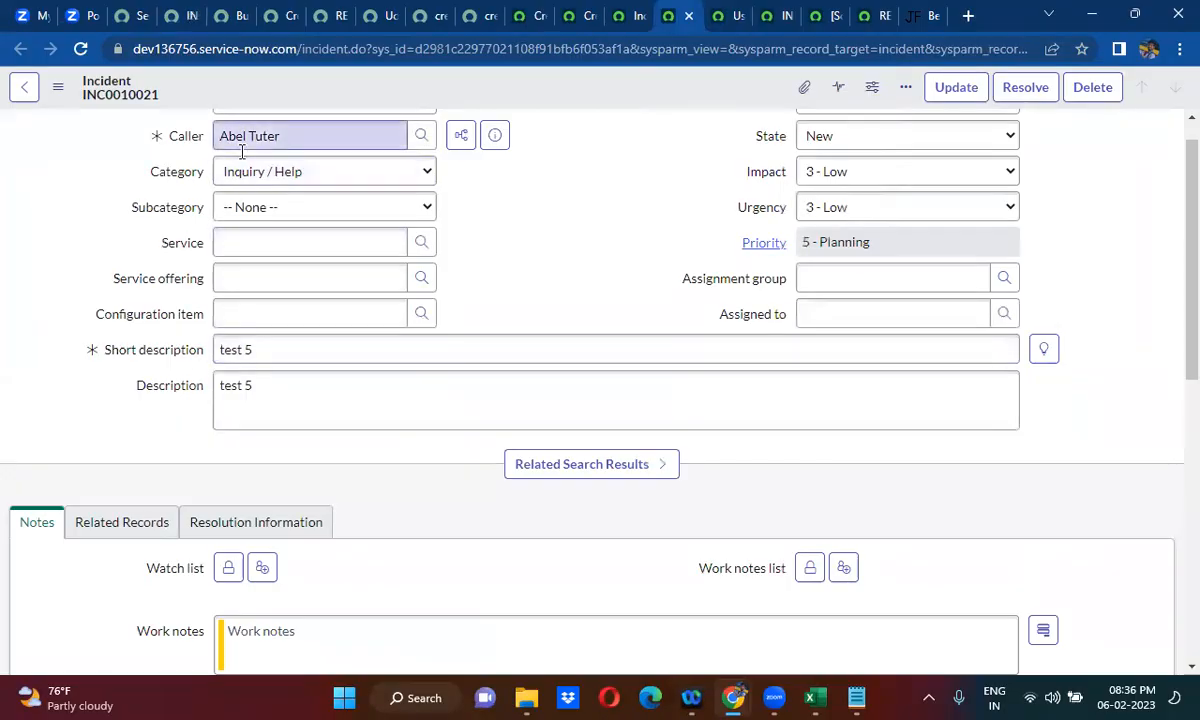
{"action": "left_click", "coordinate": [173, 14]}
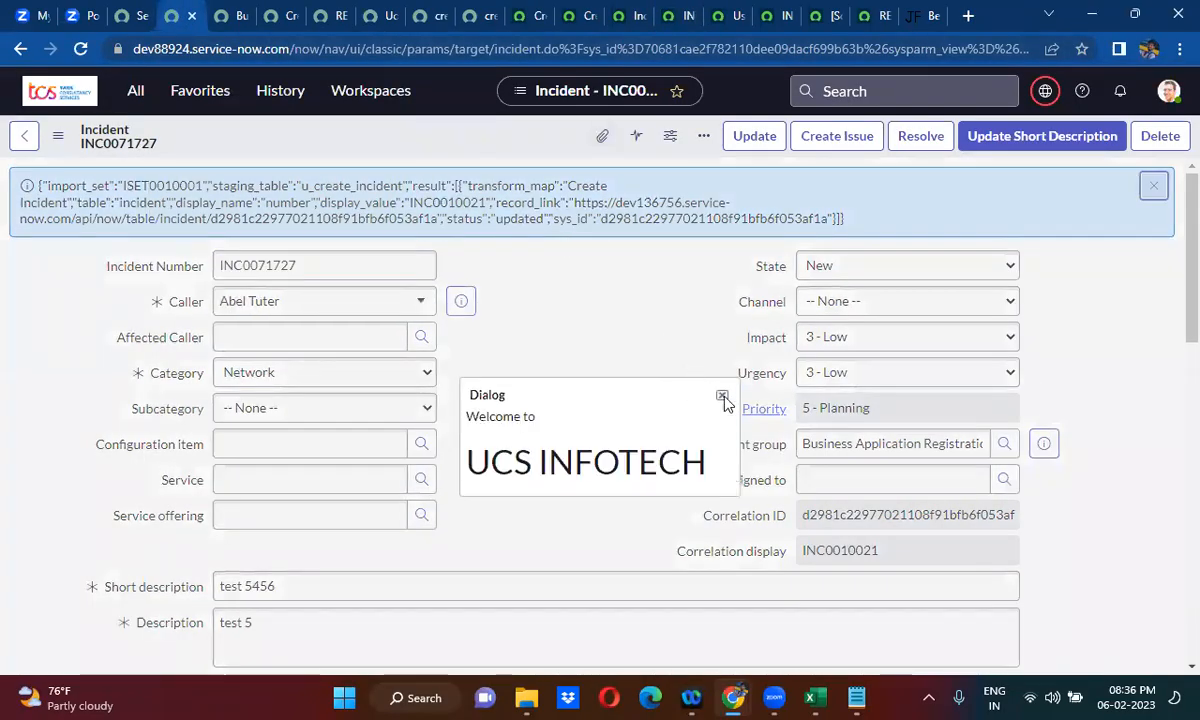
{"action": "left_click", "coordinate": [720, 394]}
- Reload incident INC0010021 on dev136756 to check whether its short description matches the source incident
{"action": "left_click", "coordinate": [775, 16]}
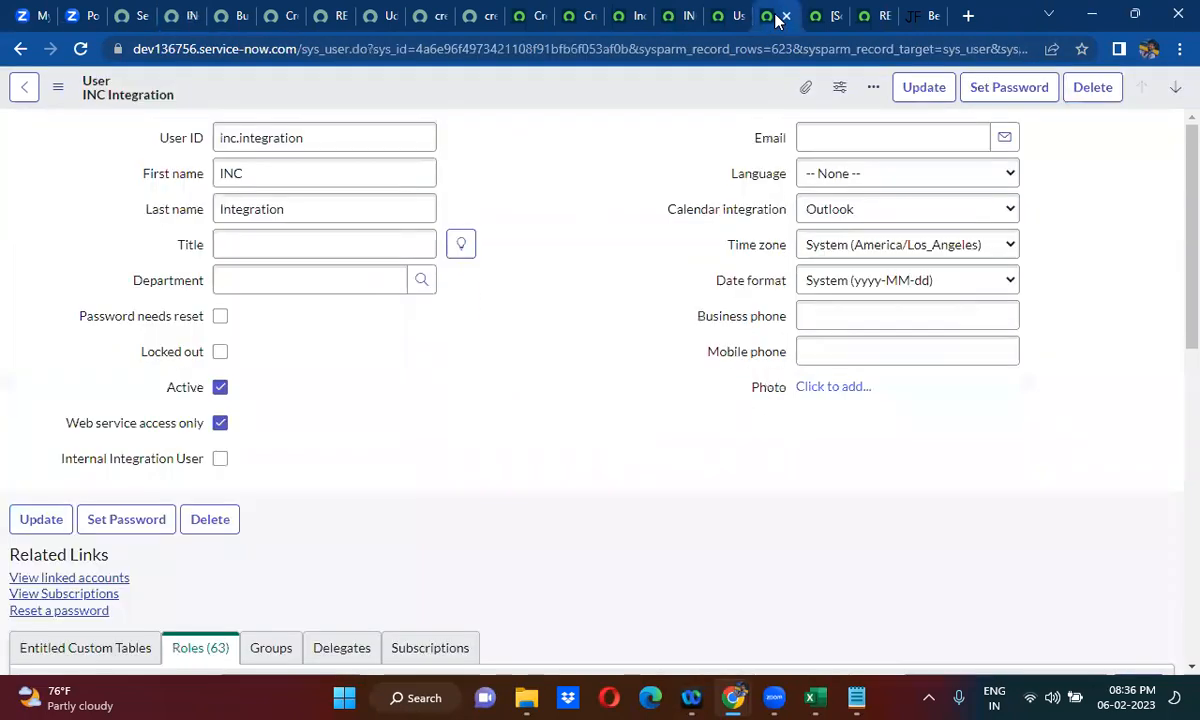
{"action": "left_click", "coordinate": [722, 14]}
{"action": "left_click", "coordinate": [678, 12]}
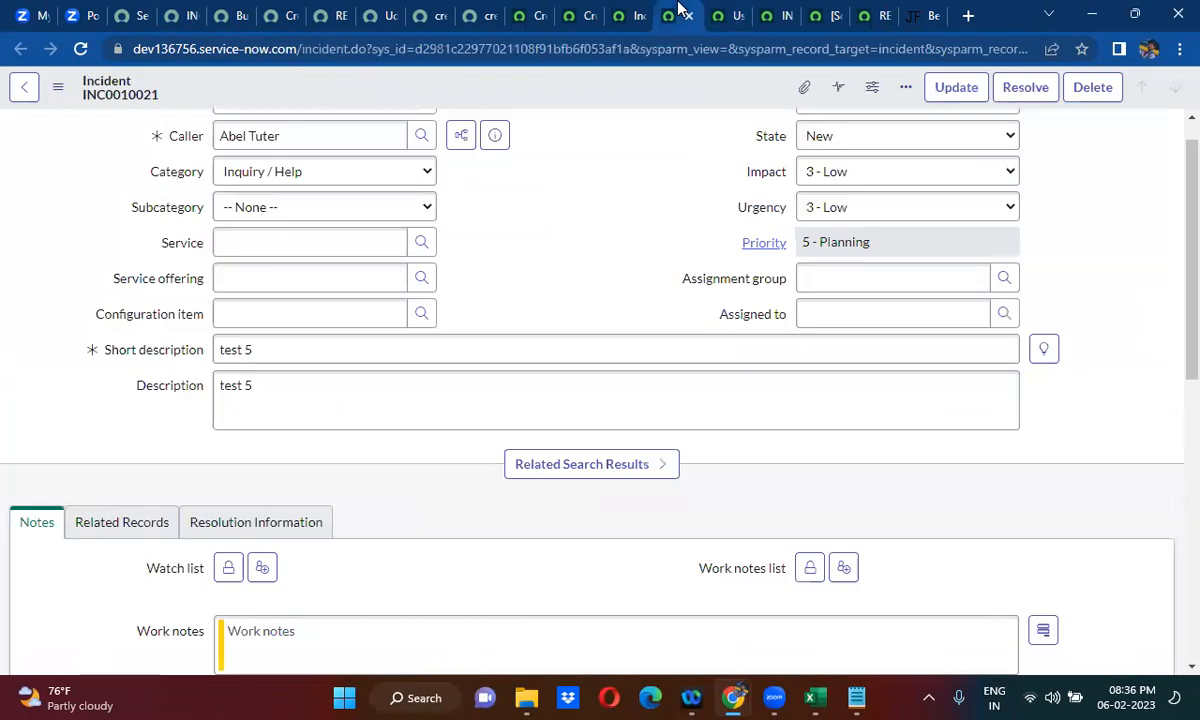
{"action": "left_click", "coordinate": [80, 49]}
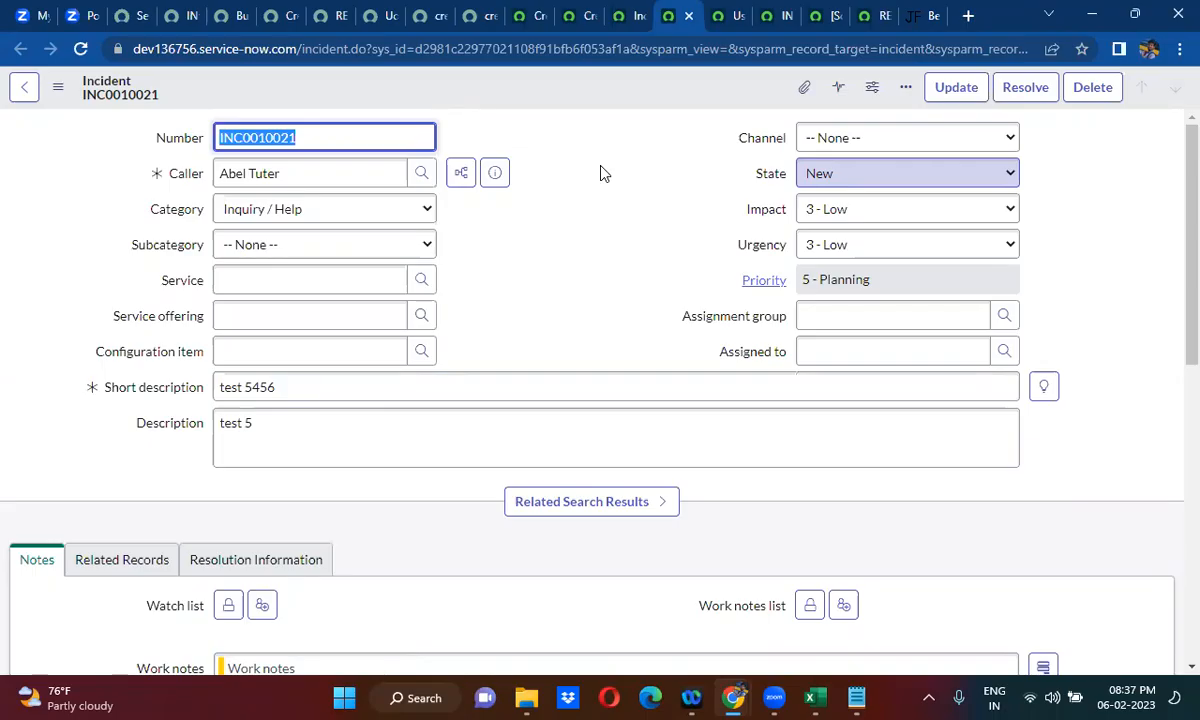
- Review the script of the Create Import on dev136756 Instance business rule on dev88924
{"action": "left_click", "coordinate": [178, 15]}
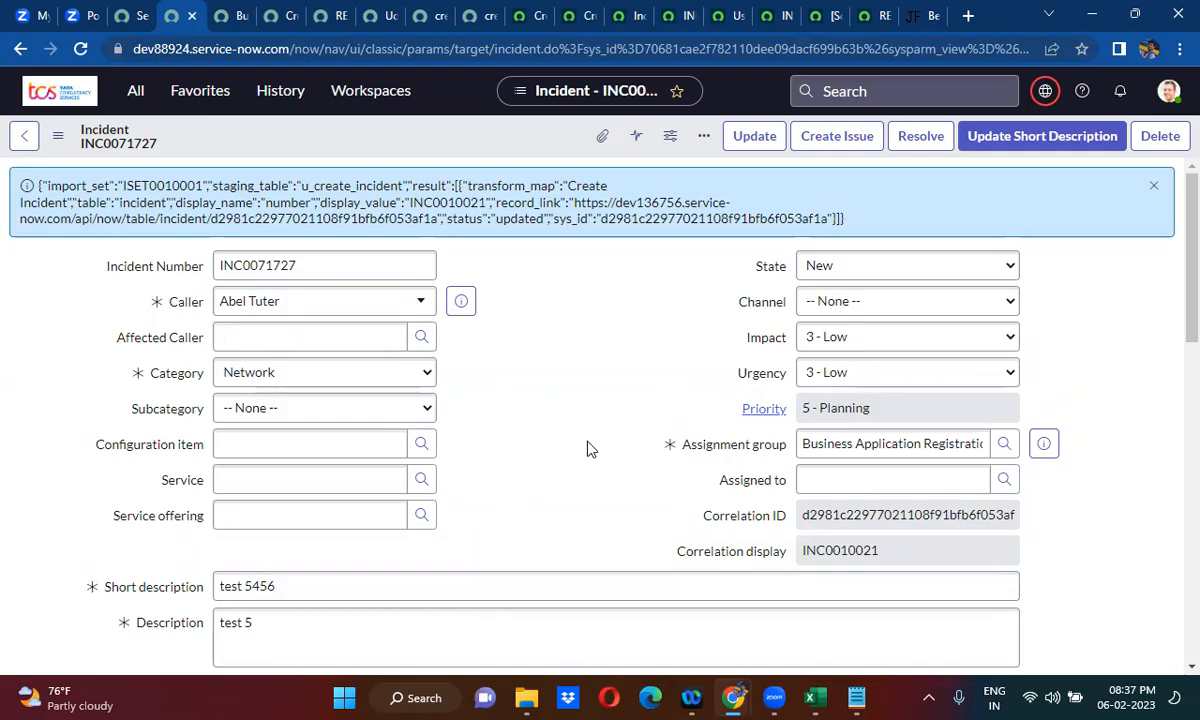
{"action": "left_click", "coordinate": [280, 14]}
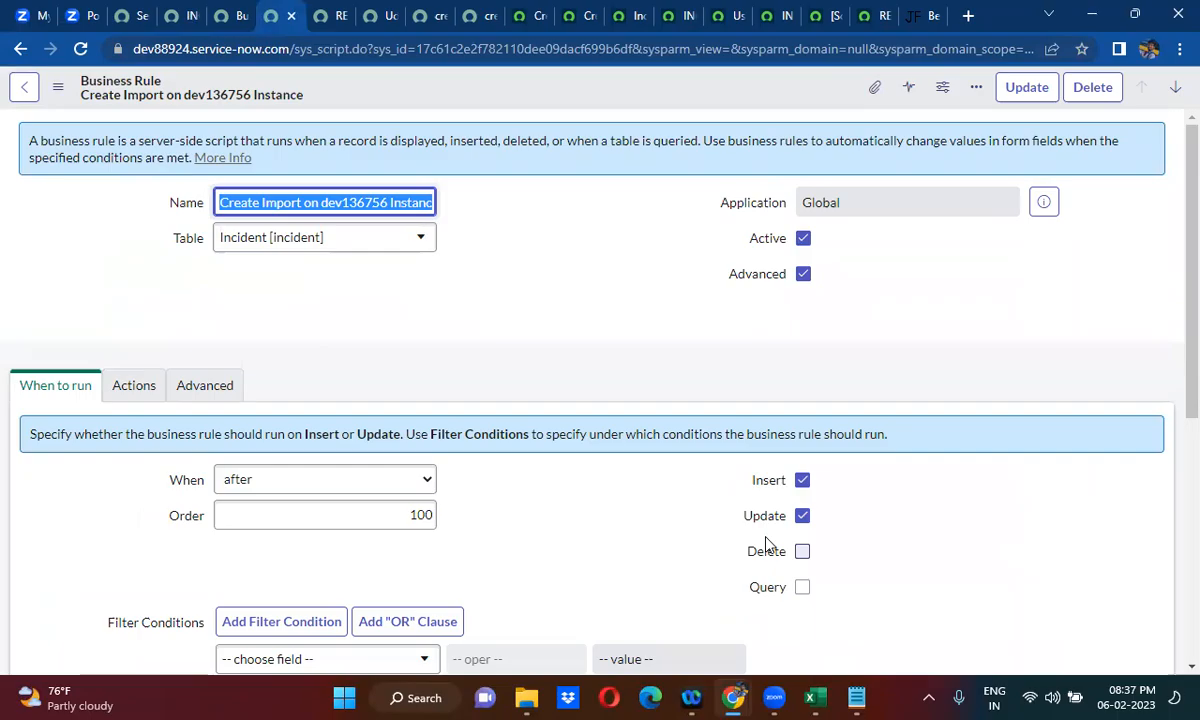
{"action": "left_click", "coordinate": [206, 387]}
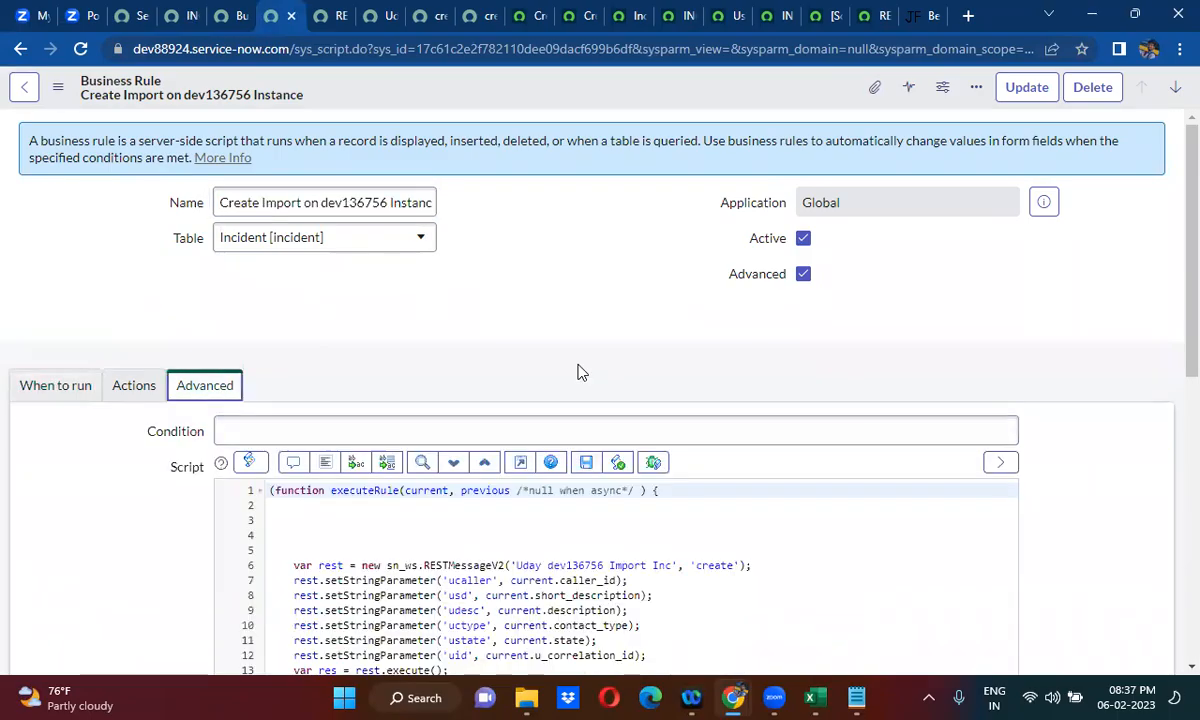
{"action": "scroll", "coordinate": [578, 370], "scroll_direction": "down", "scroll_amount": 4}
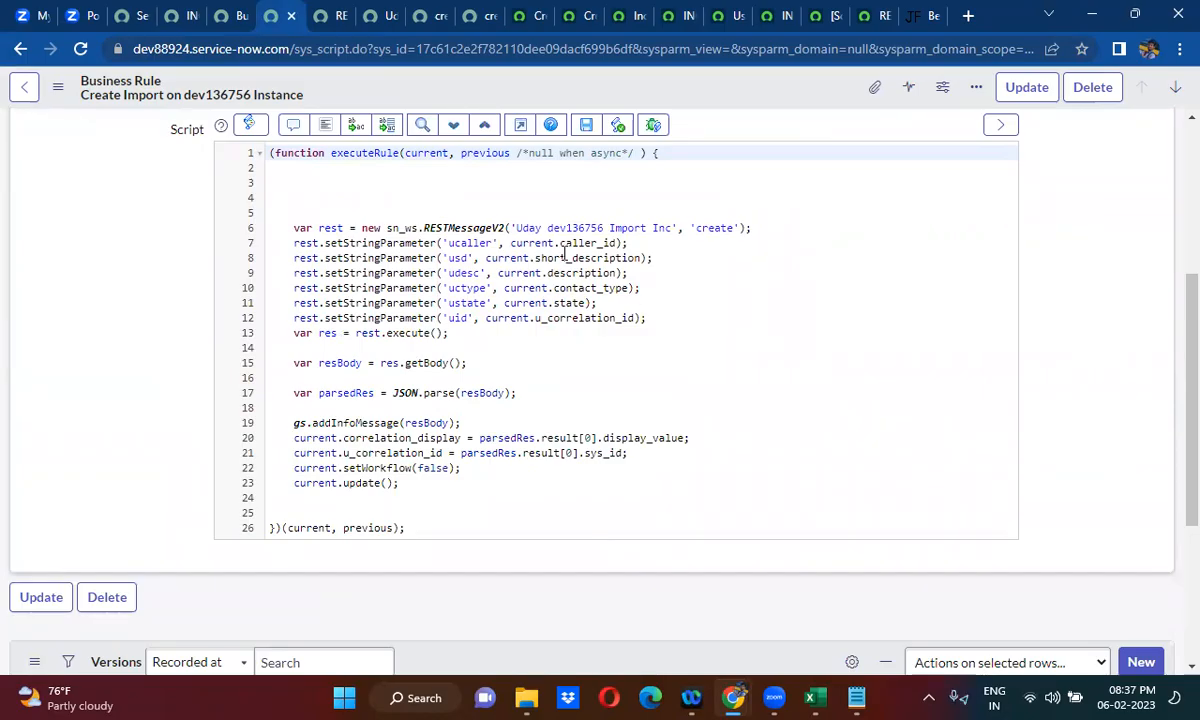
- Replace source incident INC0071727's Description with a person's full name, save it, and check the description of INC0010021 on dev136756
{"action": "left_click", "coordinate": [165, 14]}
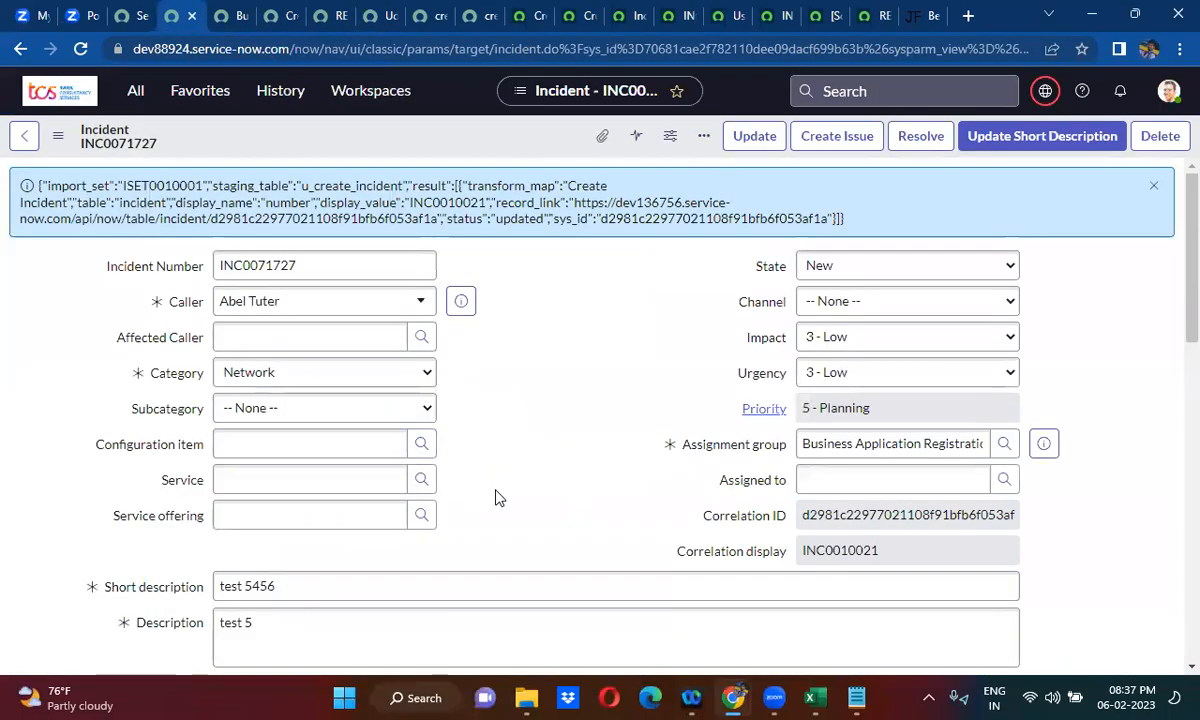
{"action": "scroll", "coordinate": [499, 498], "scroll_direction": "down", "scroll_amount": 2}
{"action": "double_click", "coordinate": [307, 433]}
{"action": "key", "text": "ctrl+a"}
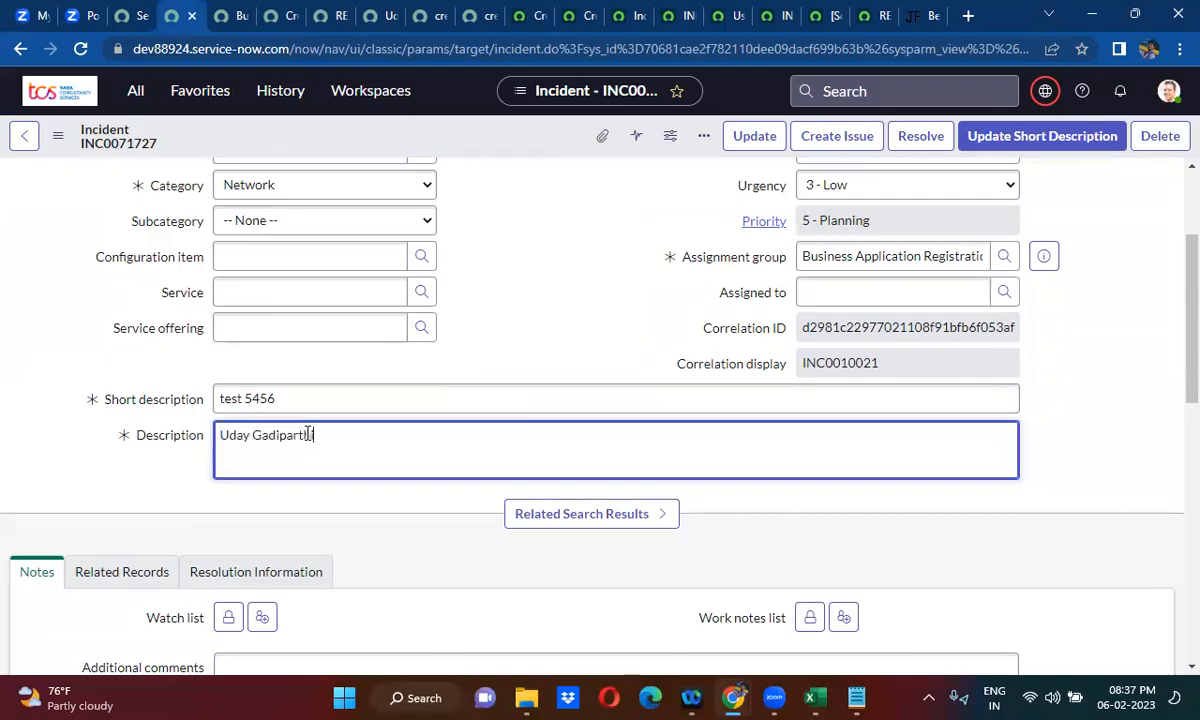
{"action": "right_click", "coordinate": [511, 141]}
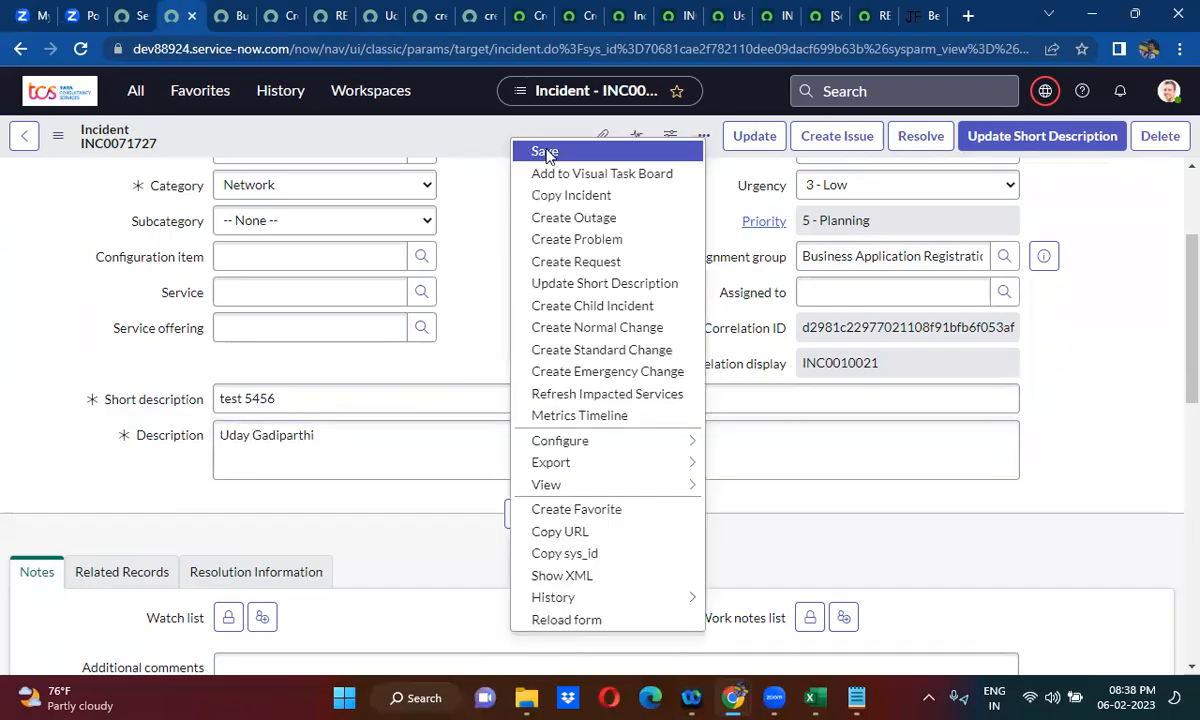
{"action": "left_click", "coordinate": [546, 153]}
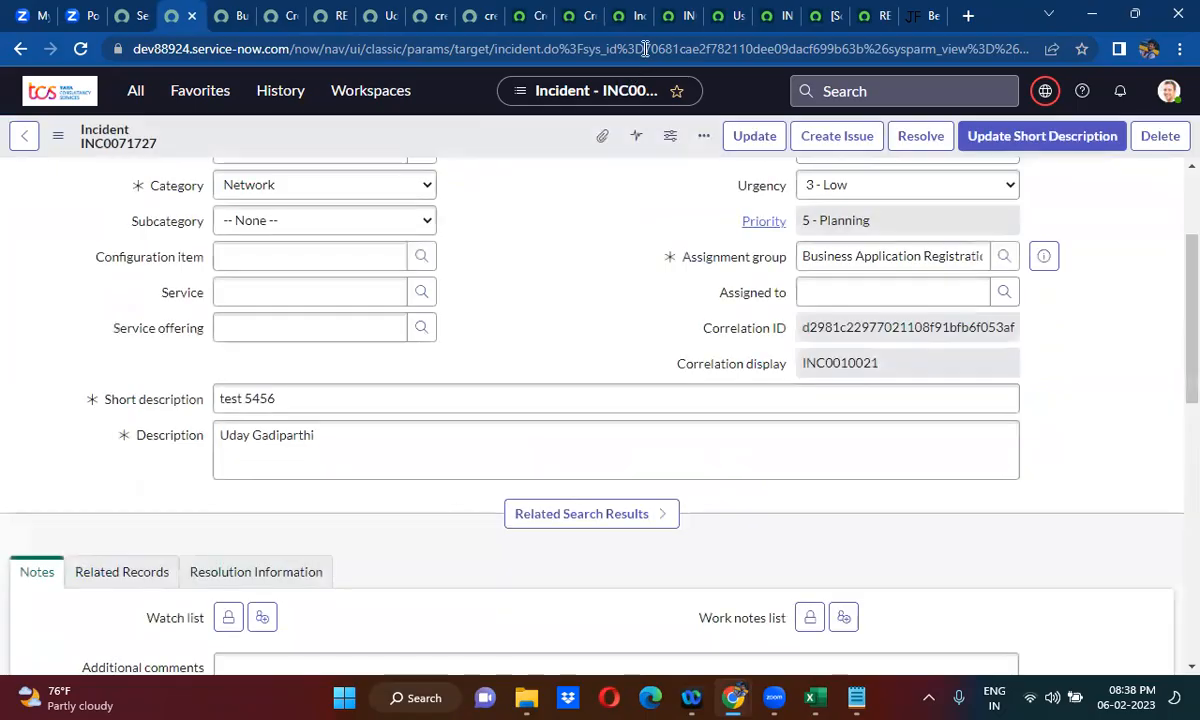
{"action": "left_click", "coordinate": [670, 18]}
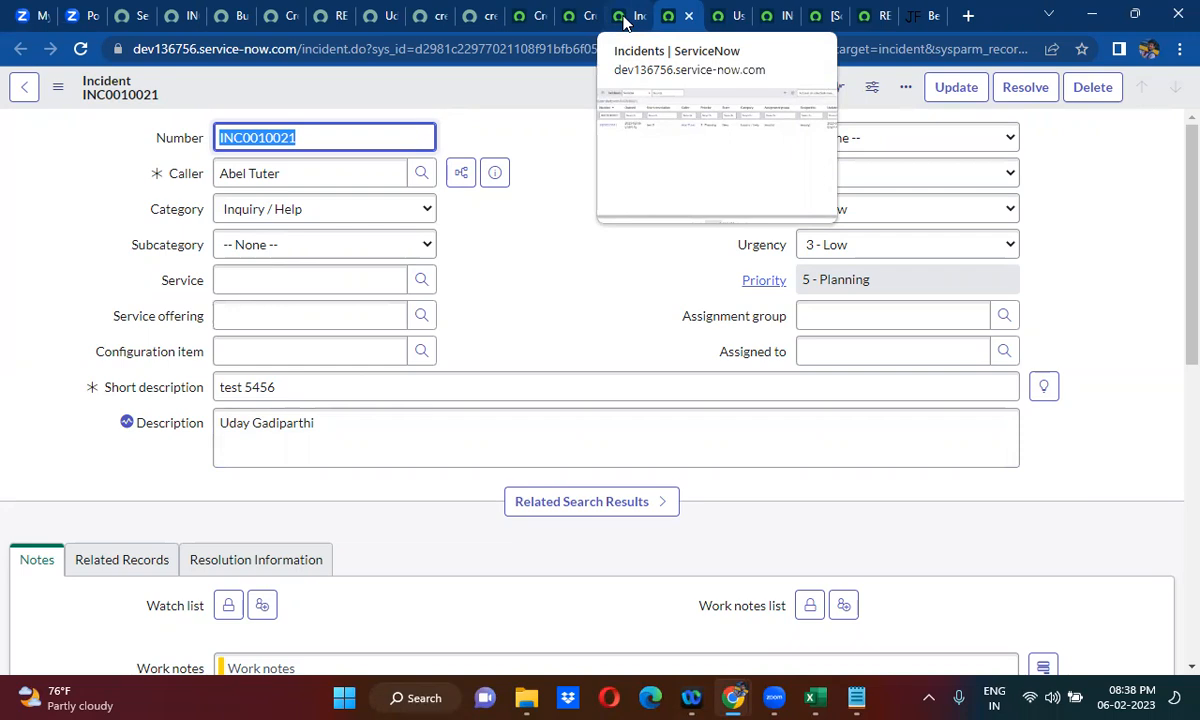
- Compare the Sys ID field map's source script on dev136756 with the uid parameter line in the business rule script
{"action": "left_click", "coordinate": [818, 16]}
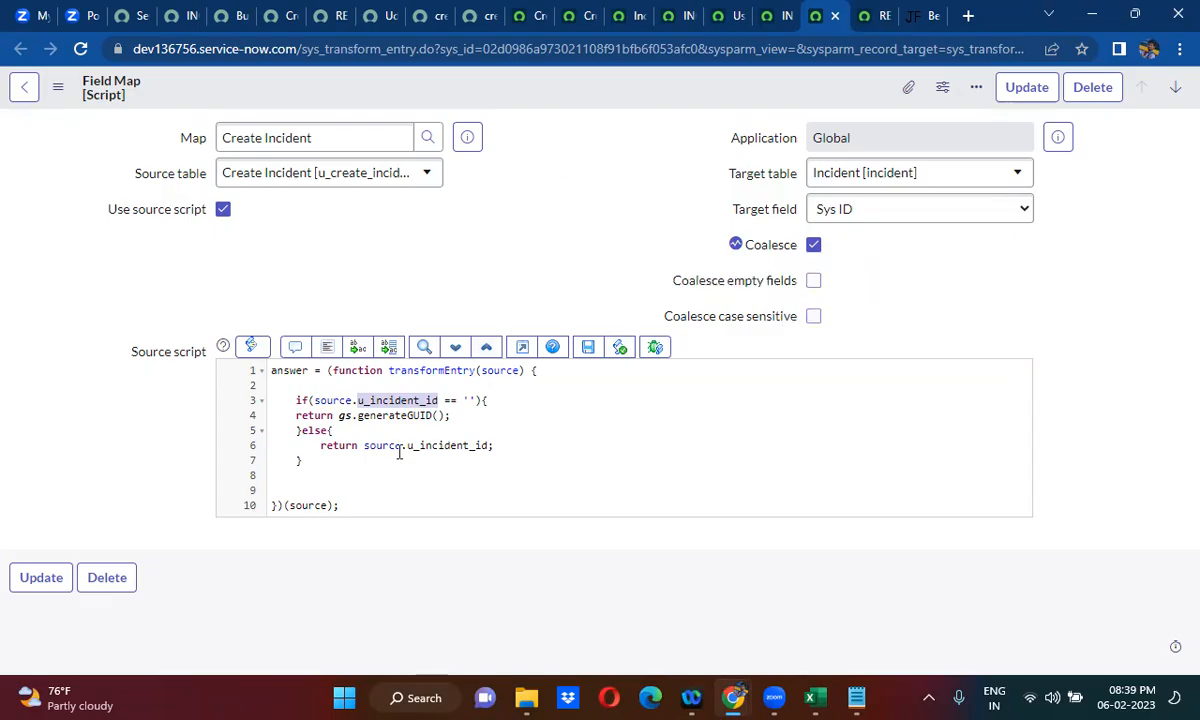
{"action": "left_click", "coordinate": [272, 16]}
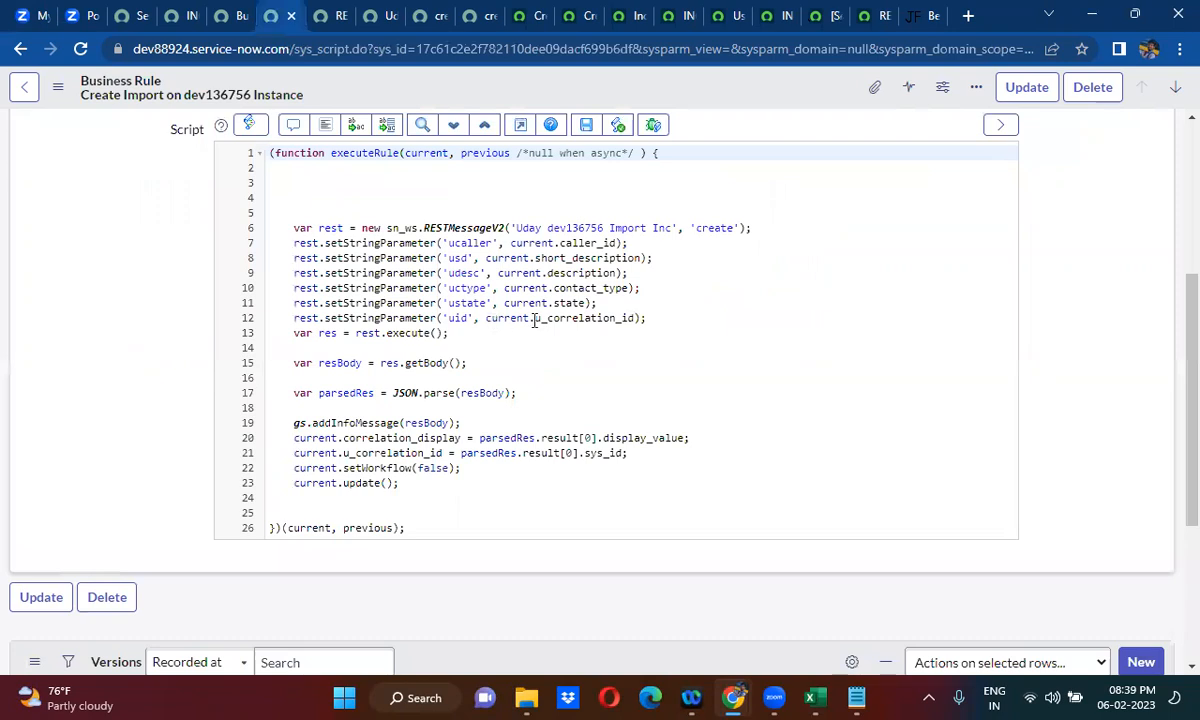
{"action": "double_click", "coordinate": [457, 318]}
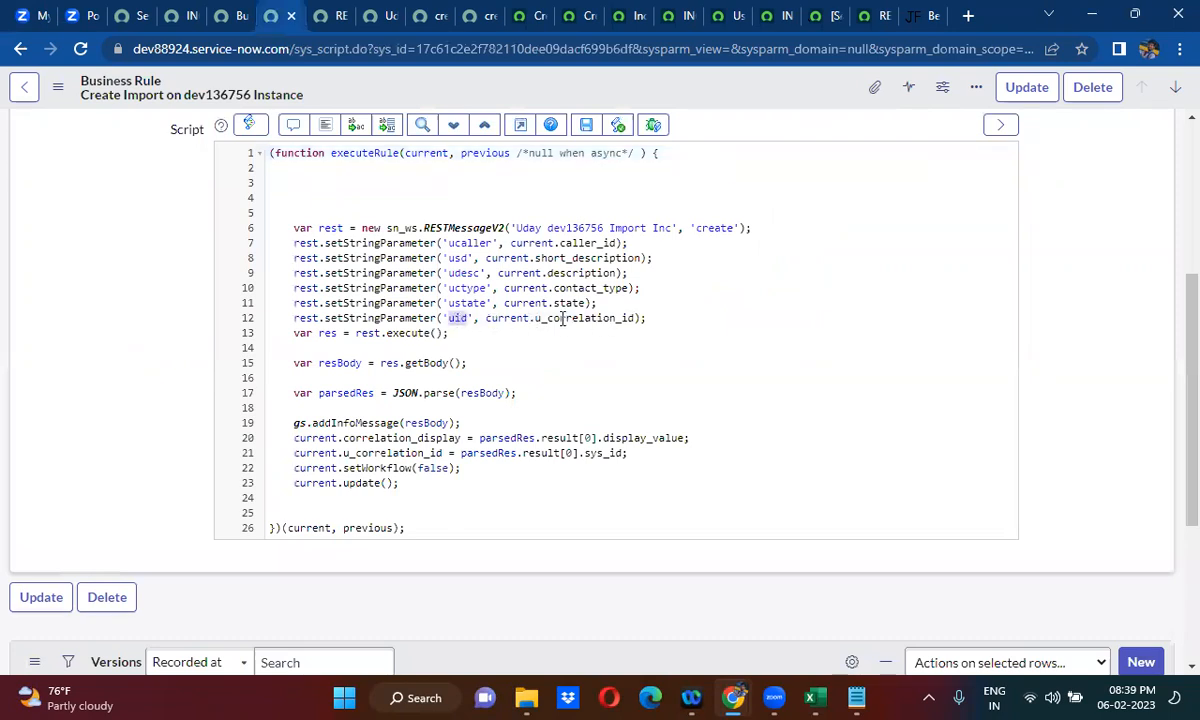
{"action": "double_click", "coordinate": [576, 318]}
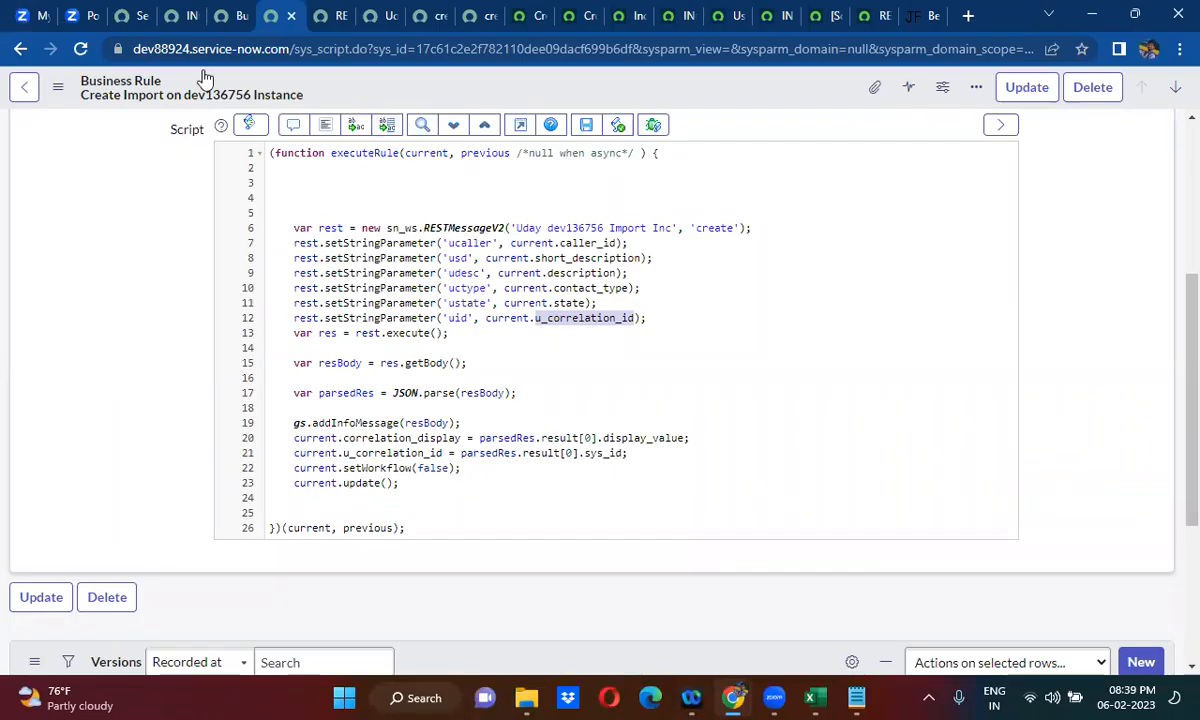
- Dismiss the welcome dialog and import response message on incident INC0071727, and back out of deleting the record
{"action": "left_click", "coordinate": [180, 16]}
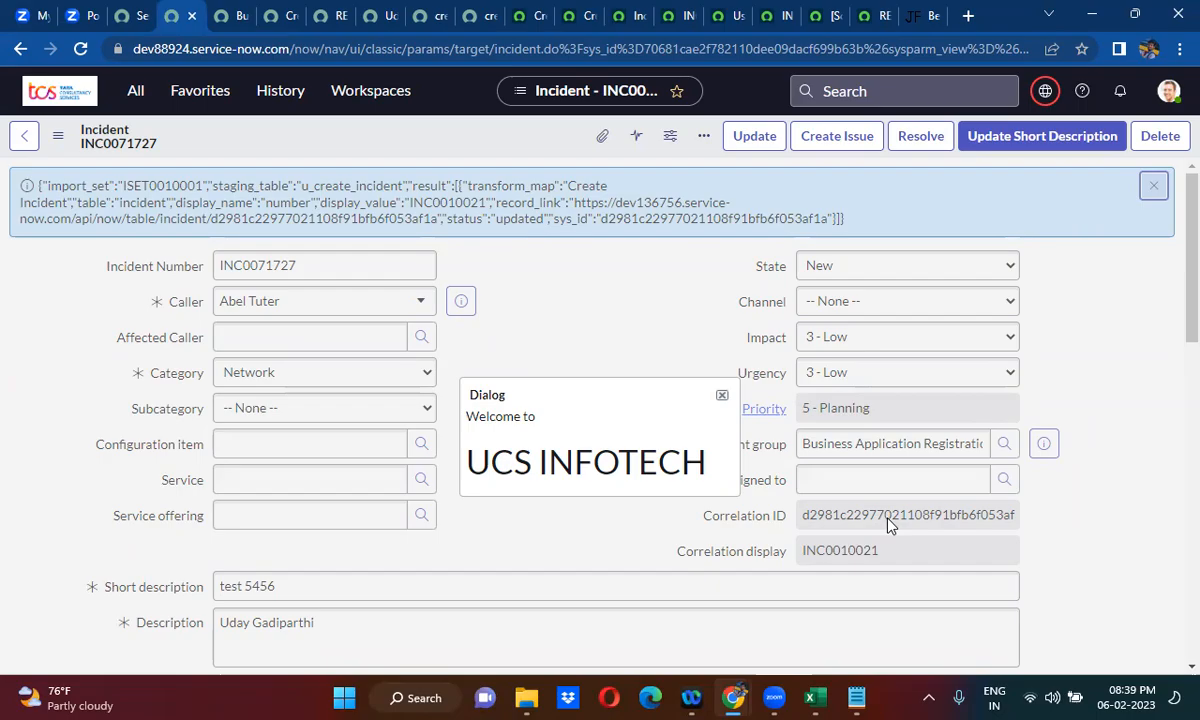
{"action": "left_click", "coordinate": [720, 396]}
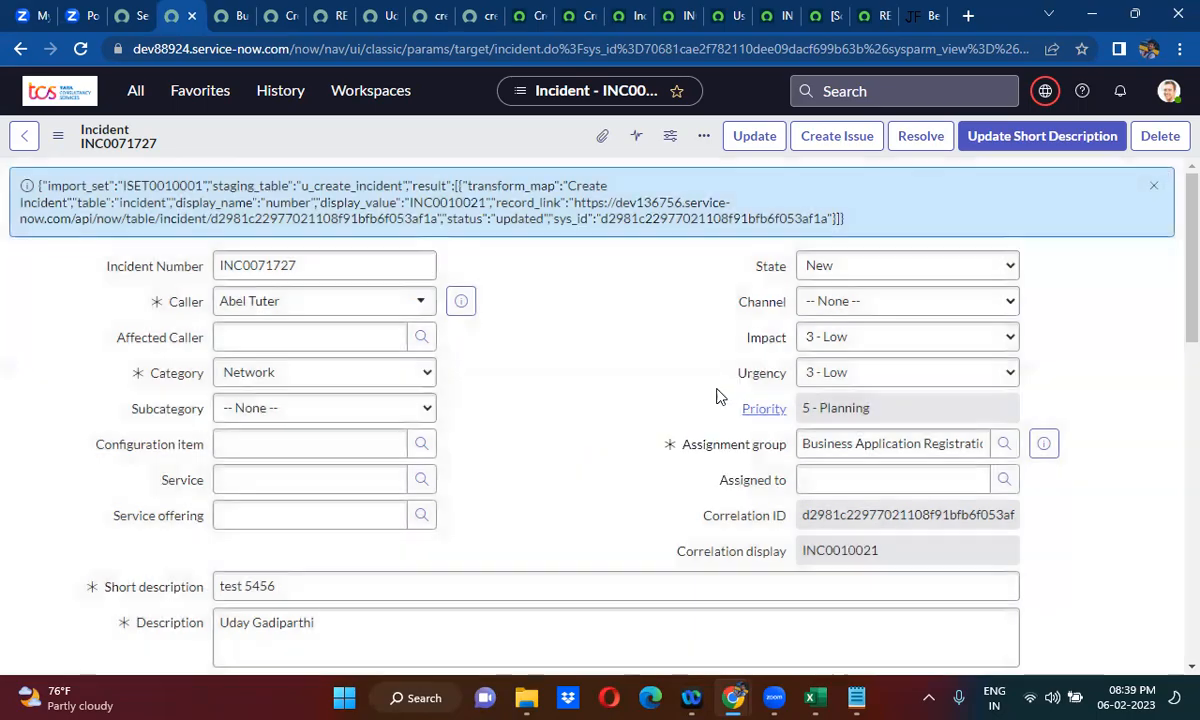
{"action": "left_click", "coordinate": [1153, 186]}
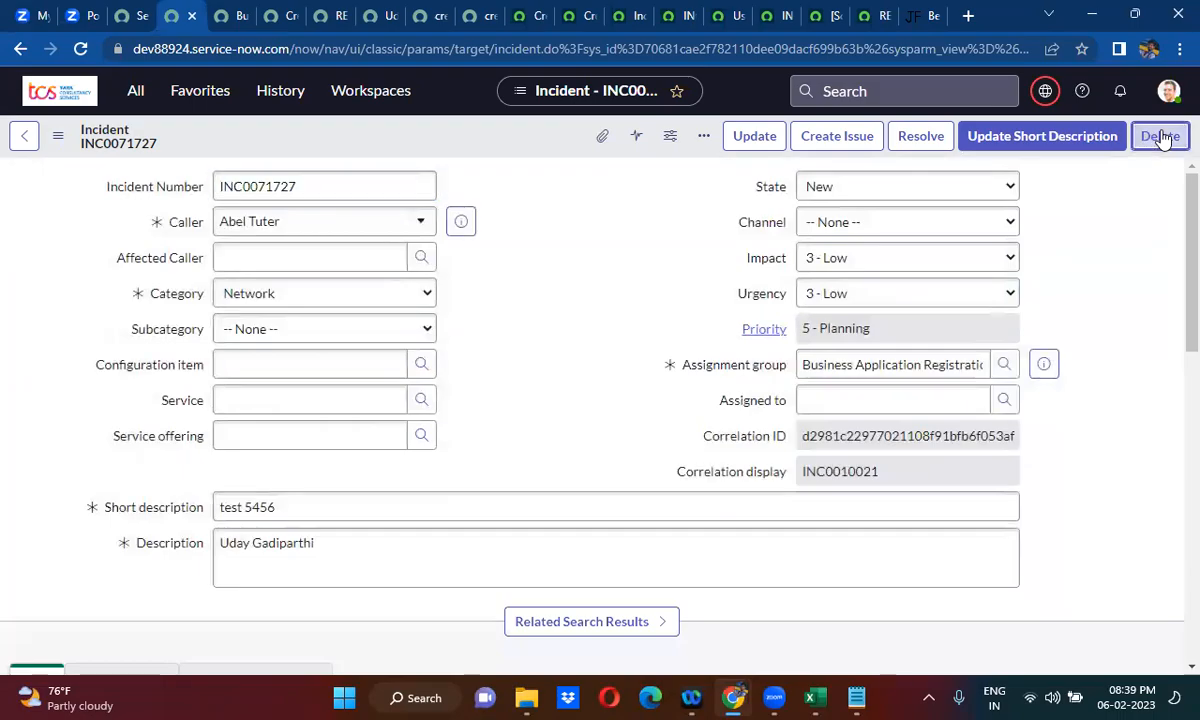
{"action": "left_click", "coordinate": [1160, 137]}
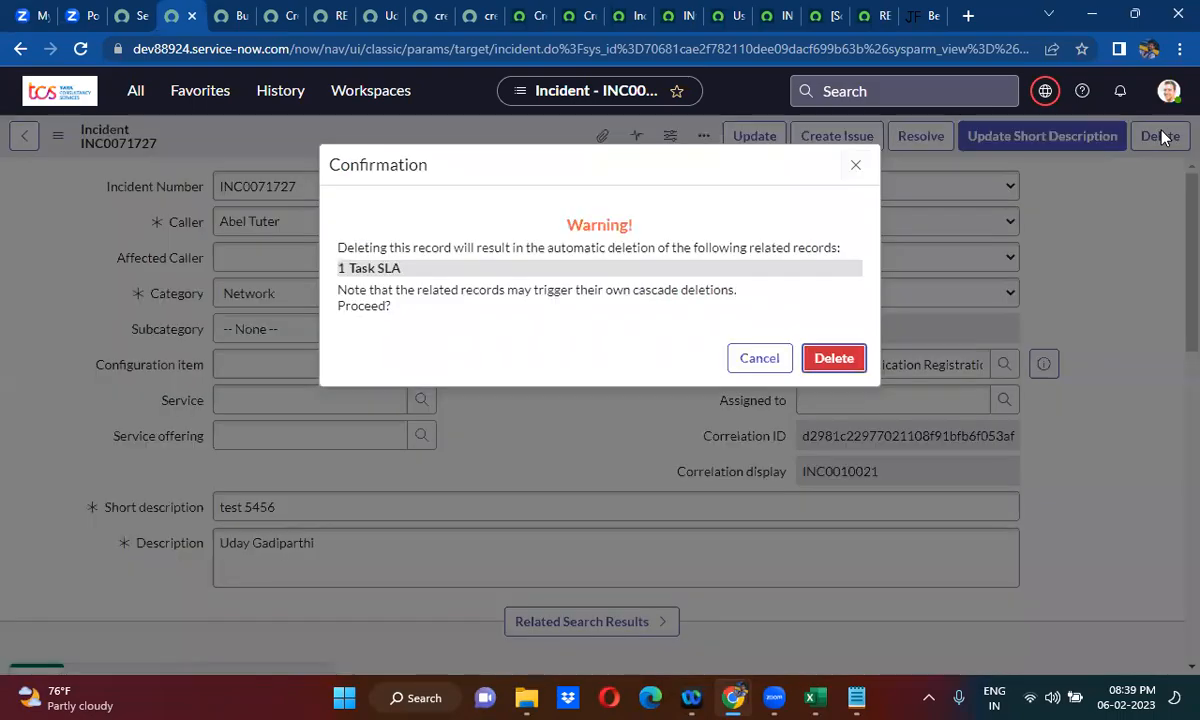
{"action": "left_click", "coordinate": [856, 167]}
- Examine the business rule script and the dev136756 Import Set API request for the Create Incident staging table in REST API Explorer
{"action": "left_click", "coordinate": [270, 12]}
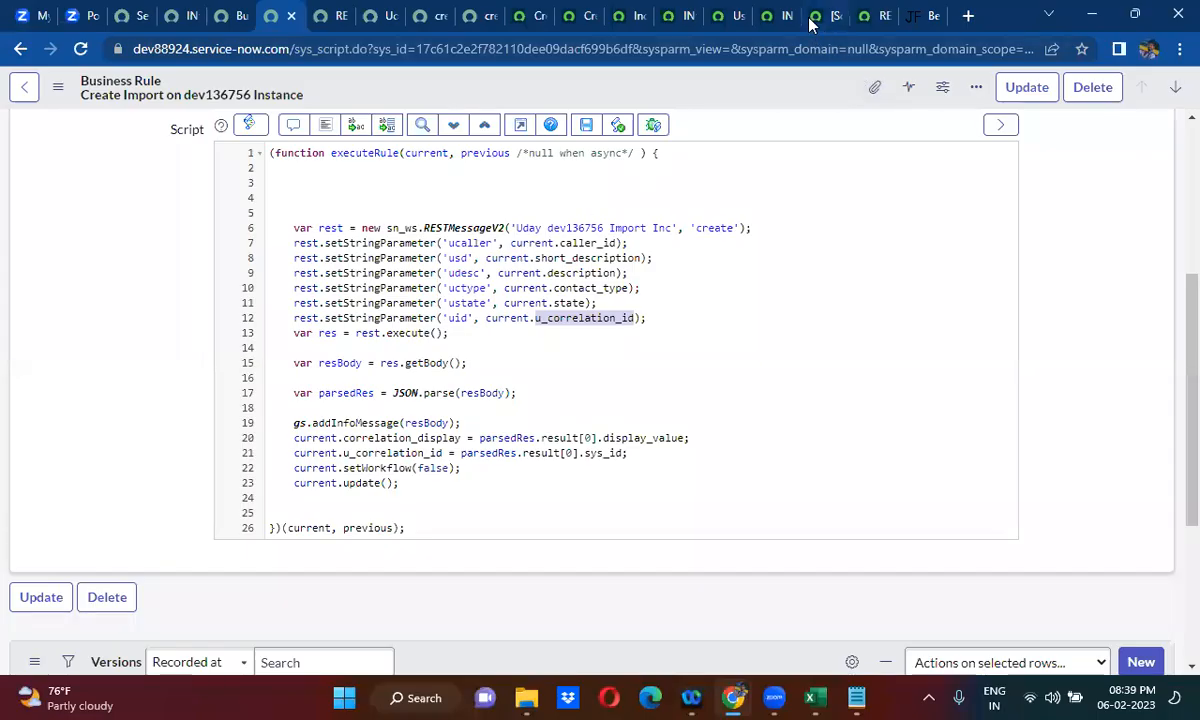
{"action": "left_click", "coordinate": [871, 12]}
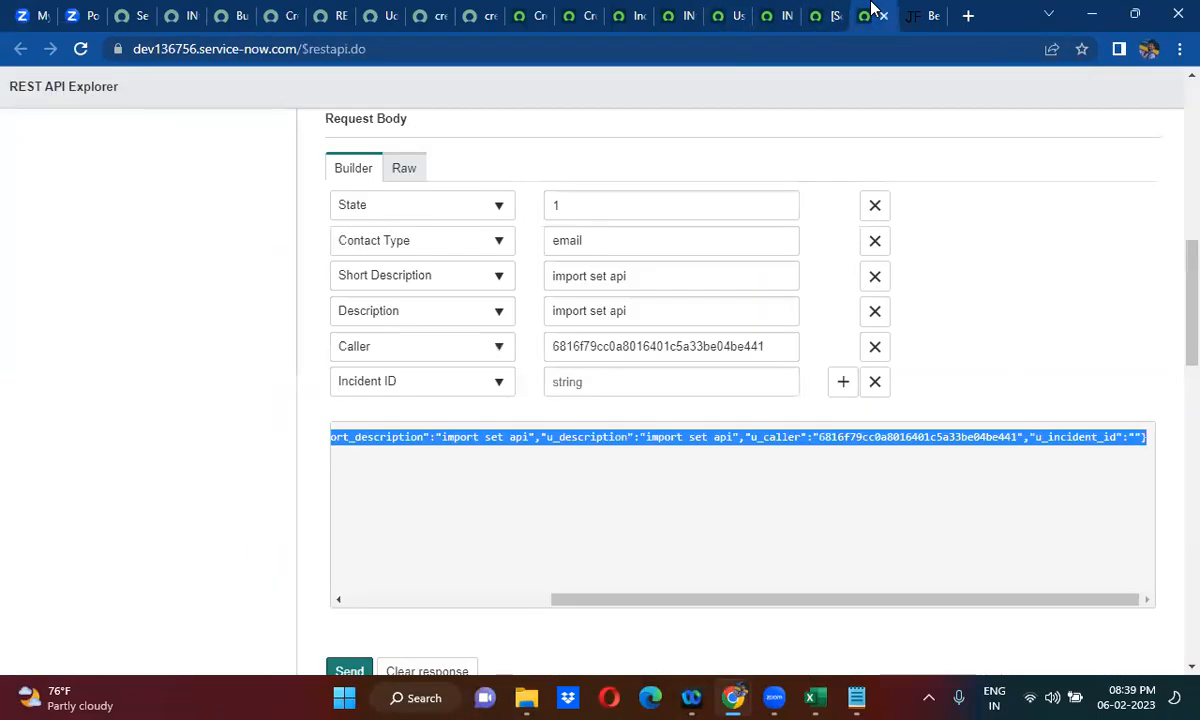
{"action": "left_click", "coordinate": [303, 327]}
{"action": "scroll", "coordinate": [305, 331], "scroll_direction": "up", "scroll_amount": 1}
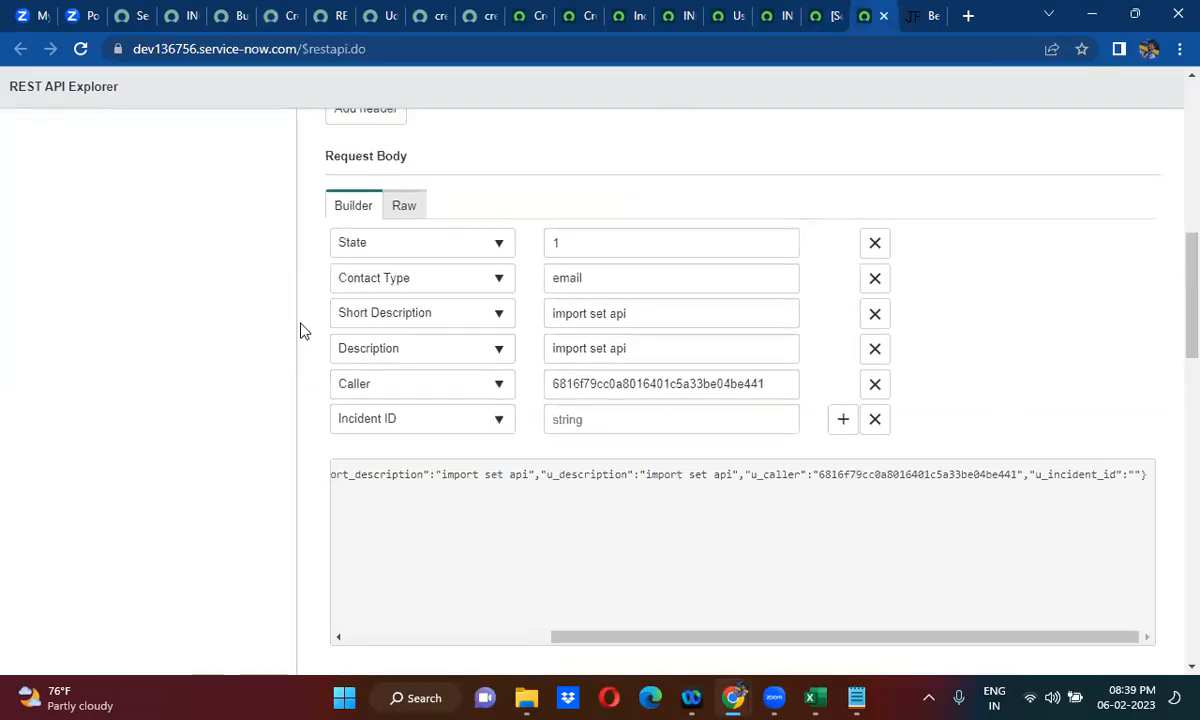
{"action": "scroll", "coordinate": [303, 331], "scroll_direction": "up", "scroll_amount": 7}
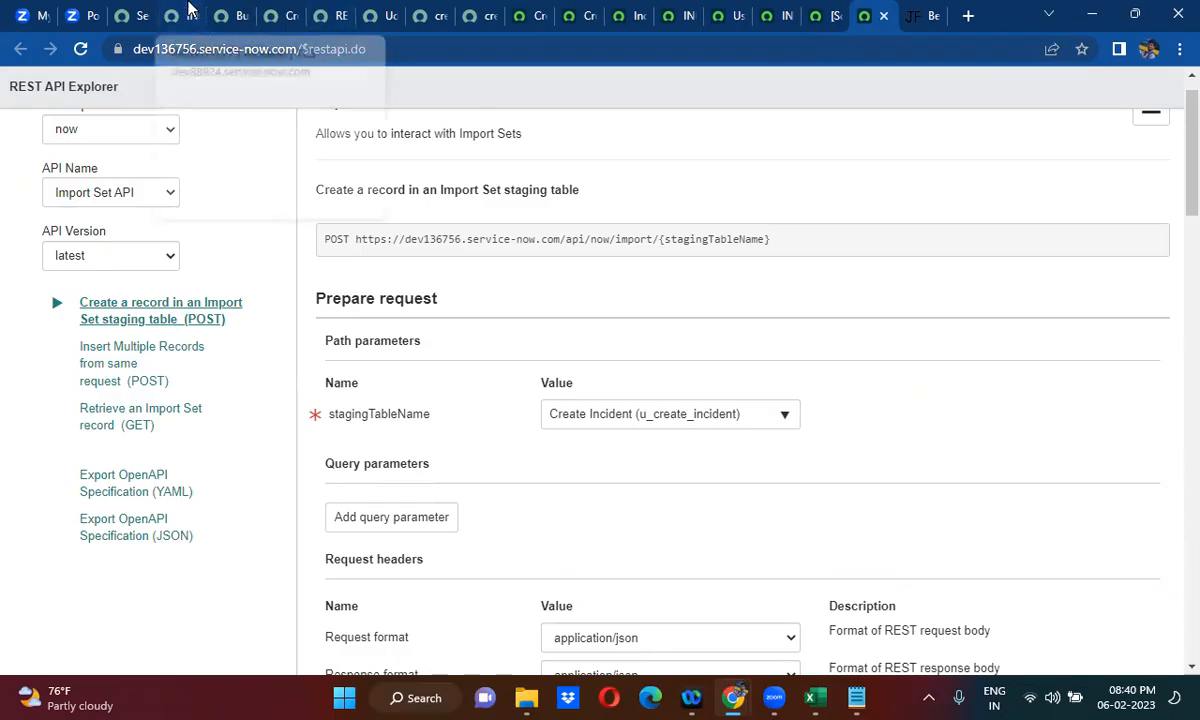
- Delete incident INC0071727 on dev88924 and reload INC0010021 on dev136756 to check whether it was deleted too
{"action": "left_click", "coordinate": [188, 12]}
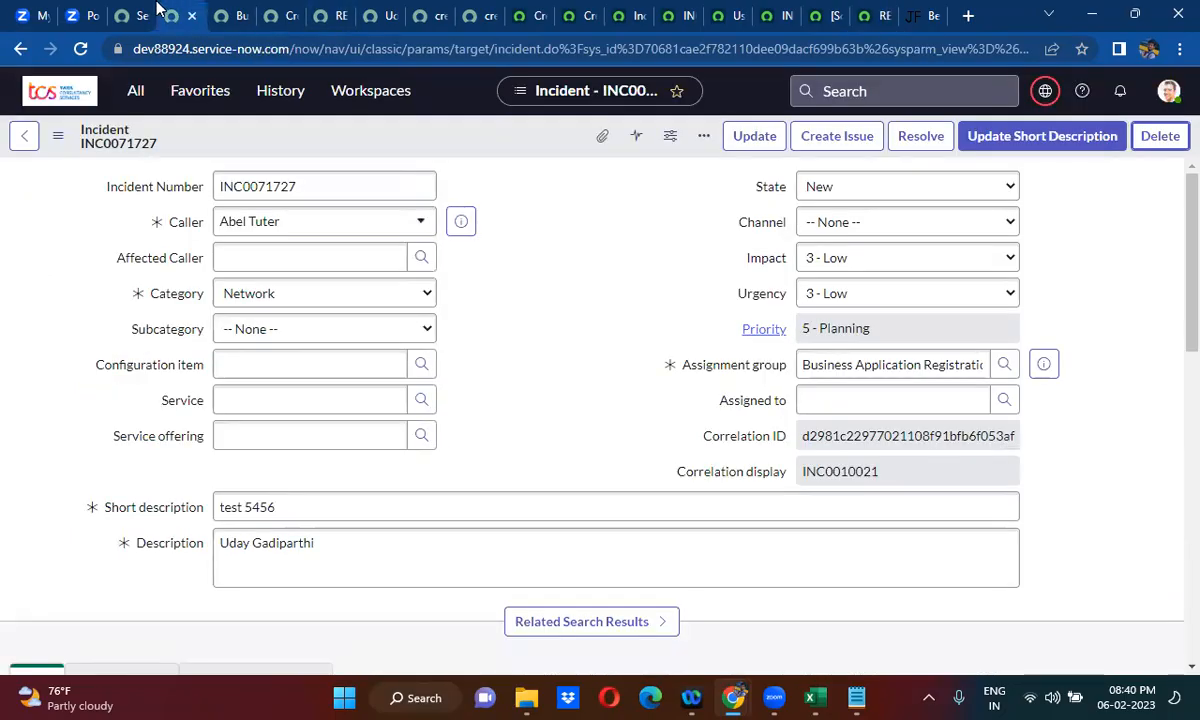
{"action": "left_click", "coordinate": [1162, 137]}
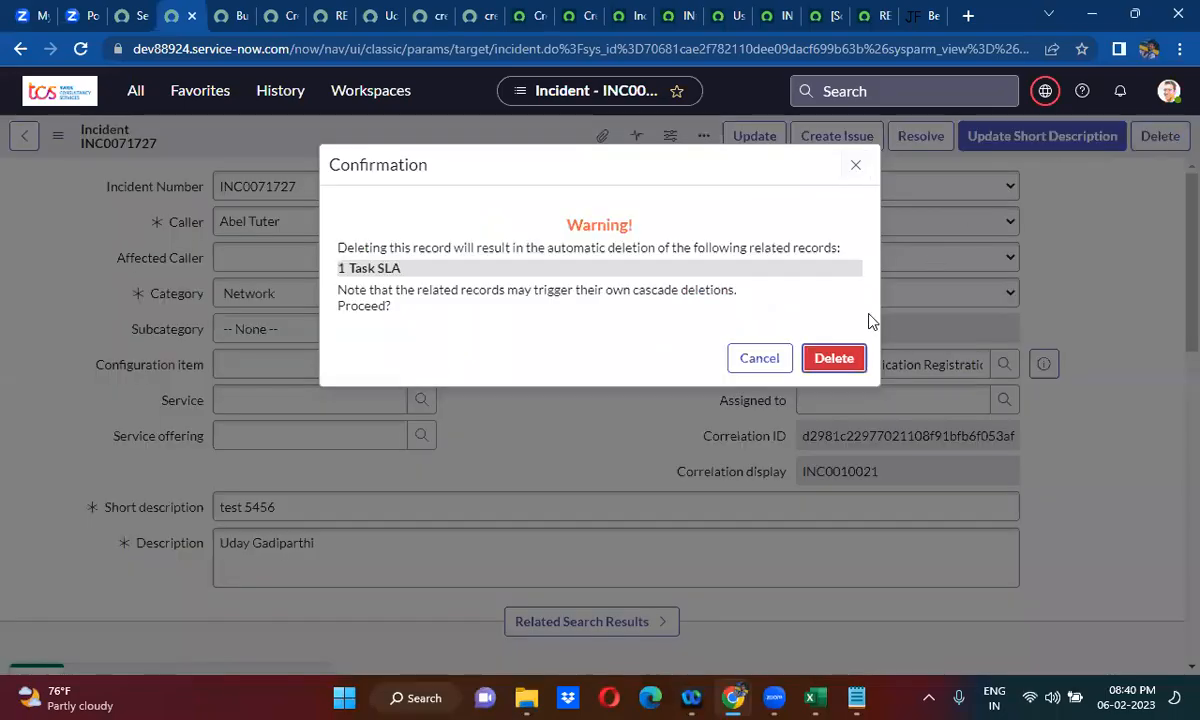
{"action": "left_click", "coordinate": [836, 360]}
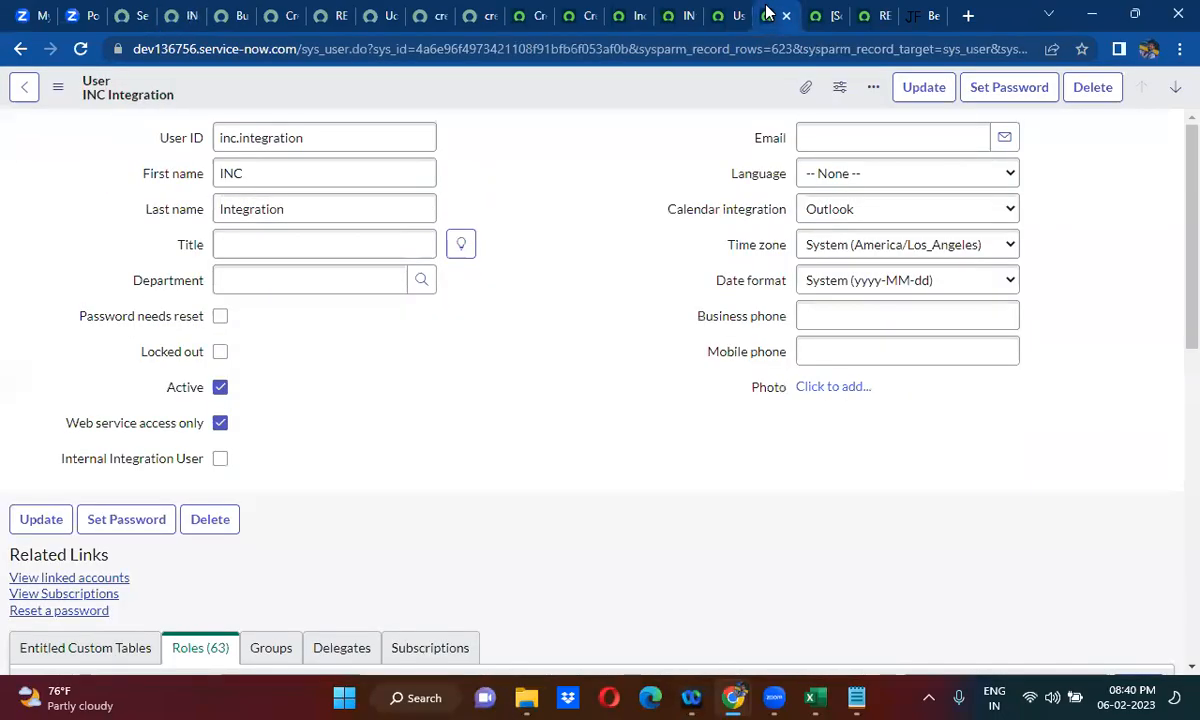
{"action": "left_click", "coordinate": [672, 15]}
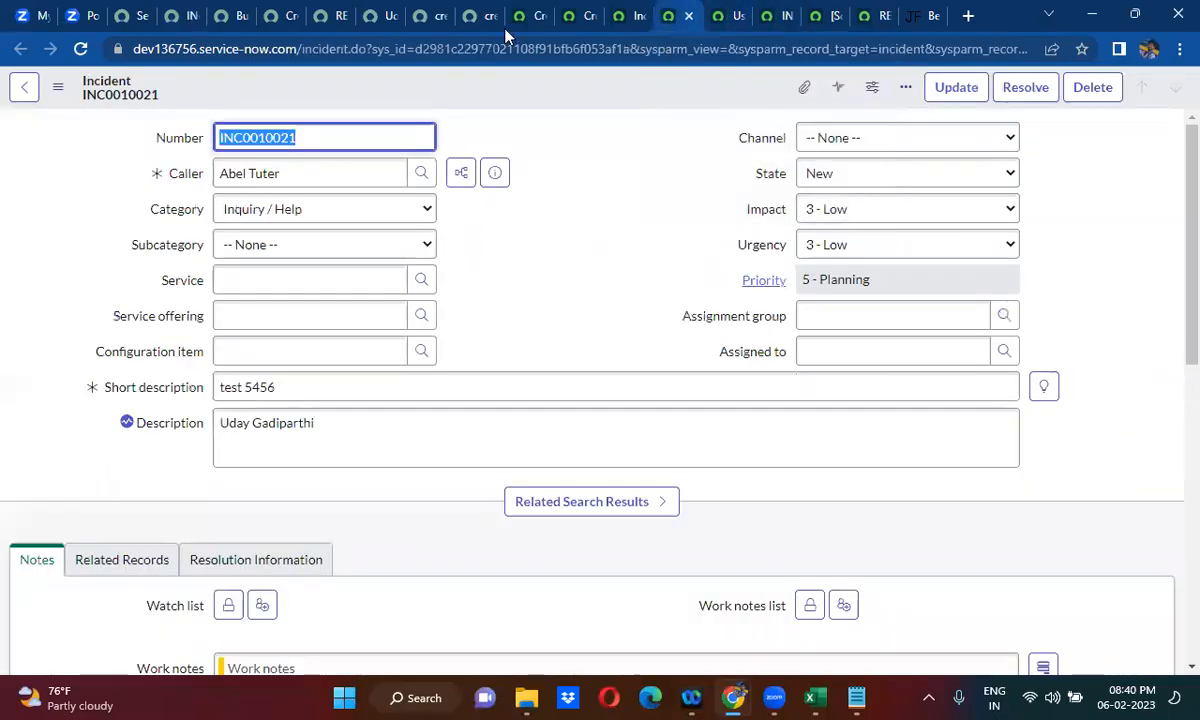
{"action": "left_click", "coordinate": [80, 49]}
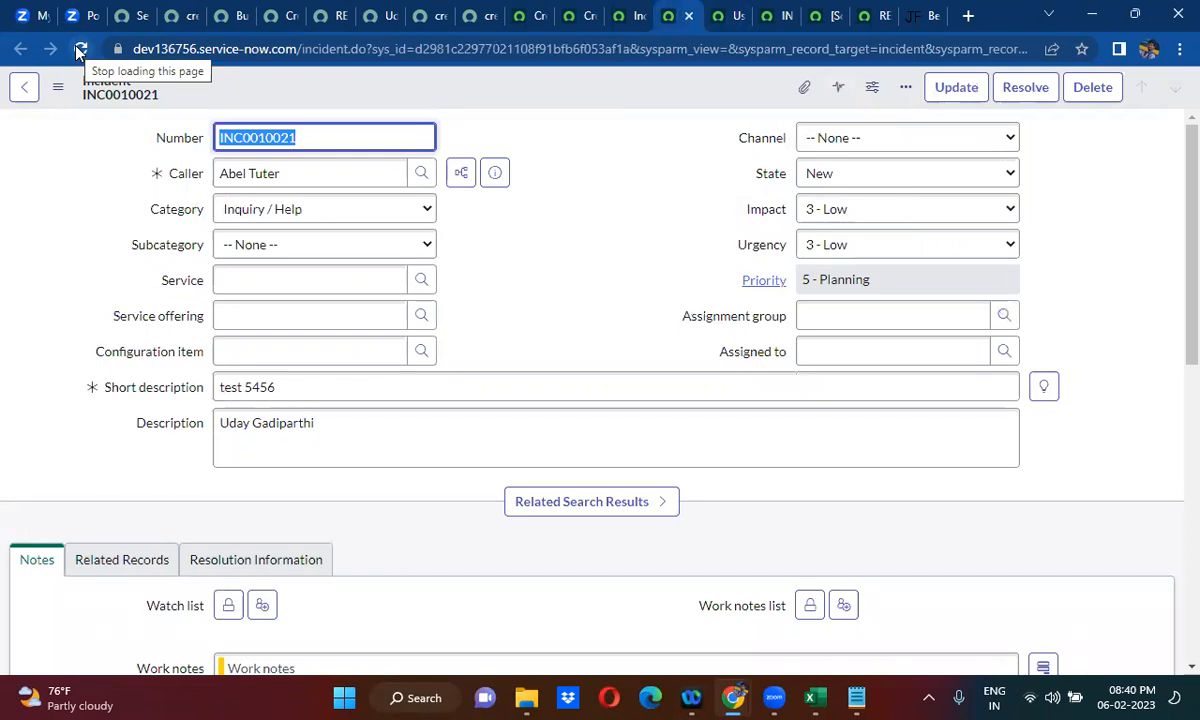
- Open the Create Import on dev136756 Instance business rule from the dev88924 business rules list in a new browser tab
{"action": "left_click", "coordinate": [238, 10]}
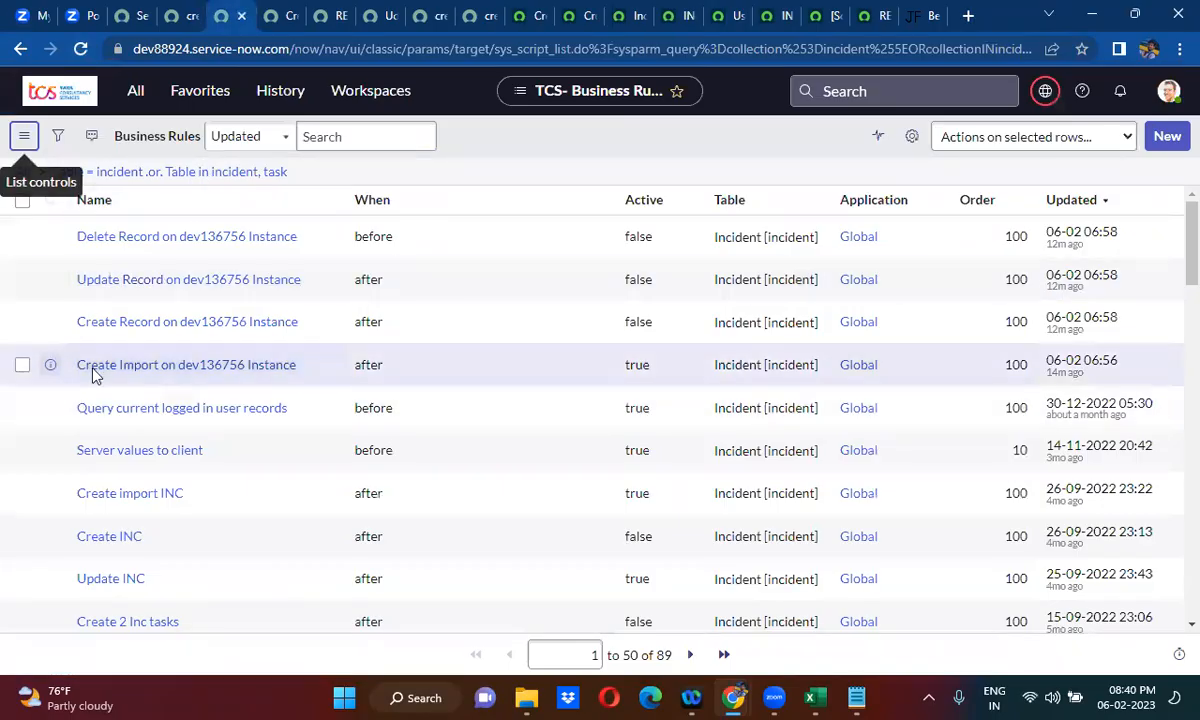
{"action": "right_click", "coordinate": [52, 367]}
{"action": "left_click", "coordinate": [110, 380]}
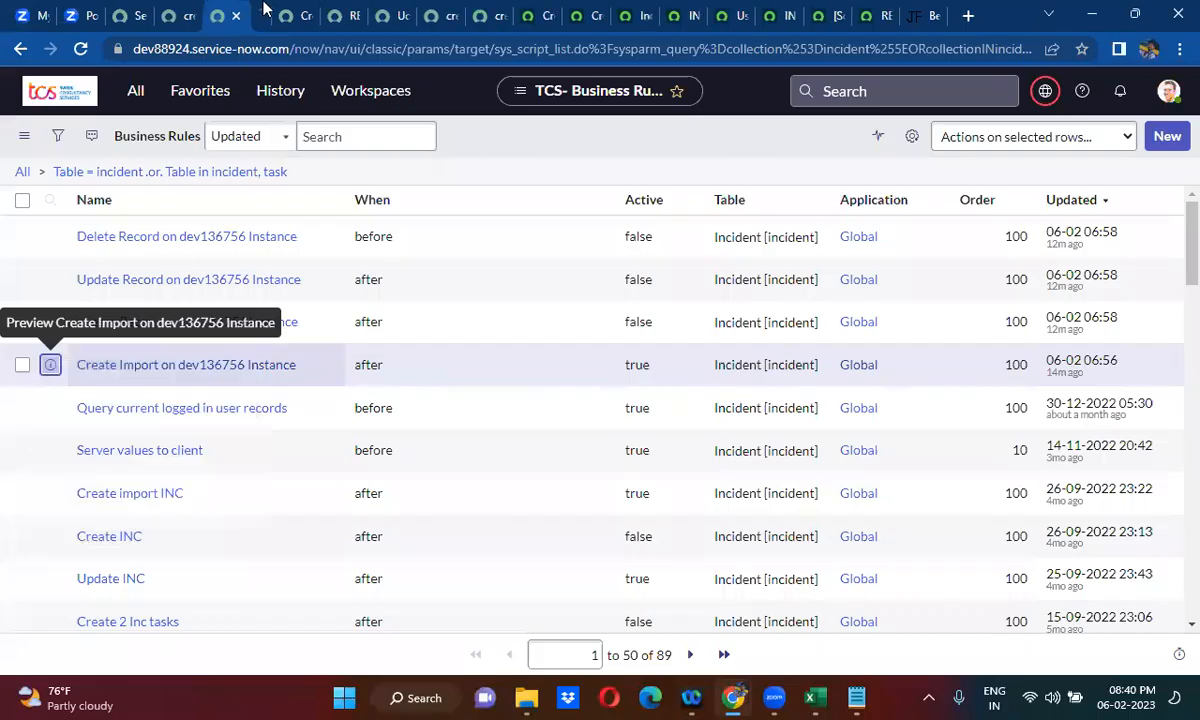
{"action": "key", "text": "ctrl+Tab"}
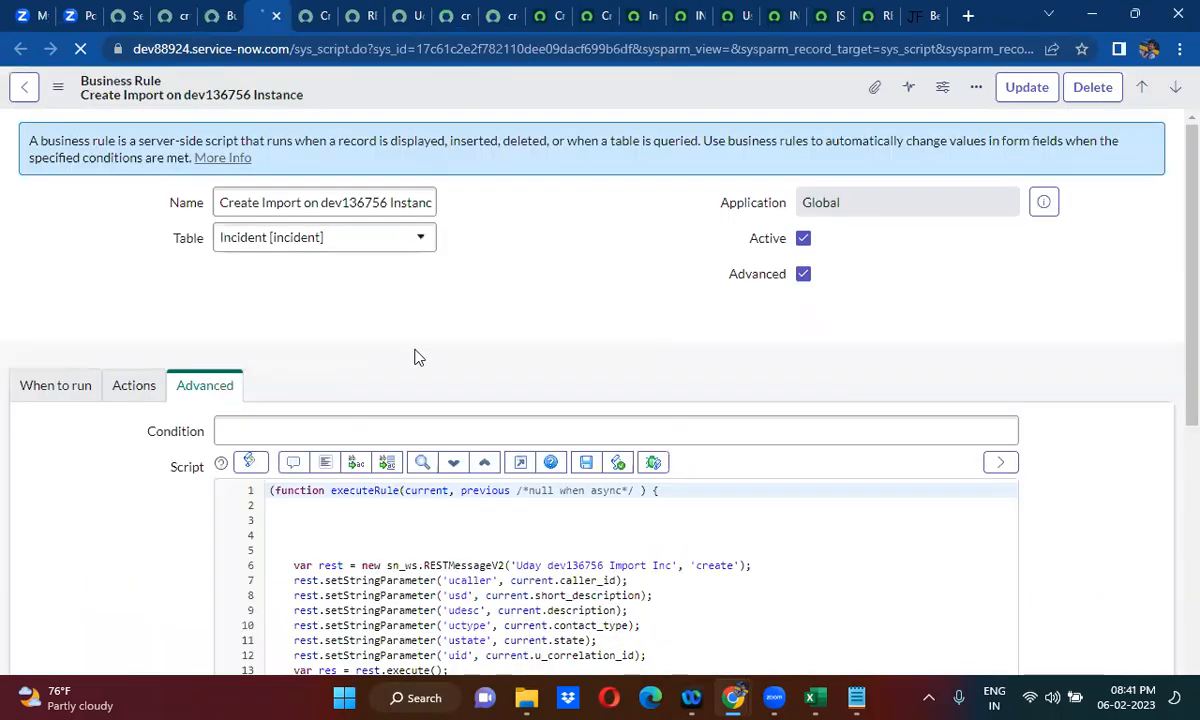
- Set the business rule's timing to before and its operations to Delete only, with Insert, Update and Query cleared
{"action": "scroll", "coordinate": [240, 342], "scroll_direction": "down", "scroll_amount": 1}
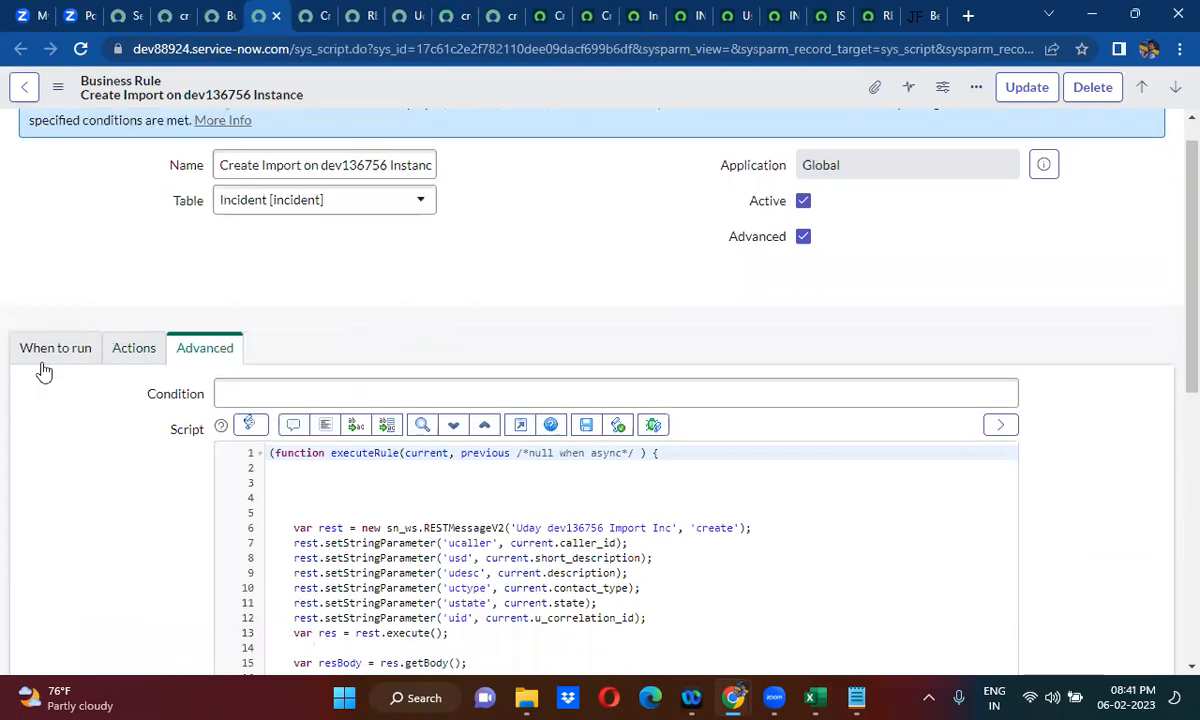
{"action": "left_click", "coordinate": [50, 350]}
{"action": "scroll", "coordinate": [517, 347], "scroll_direction": "down", "scroll_amount": 1}
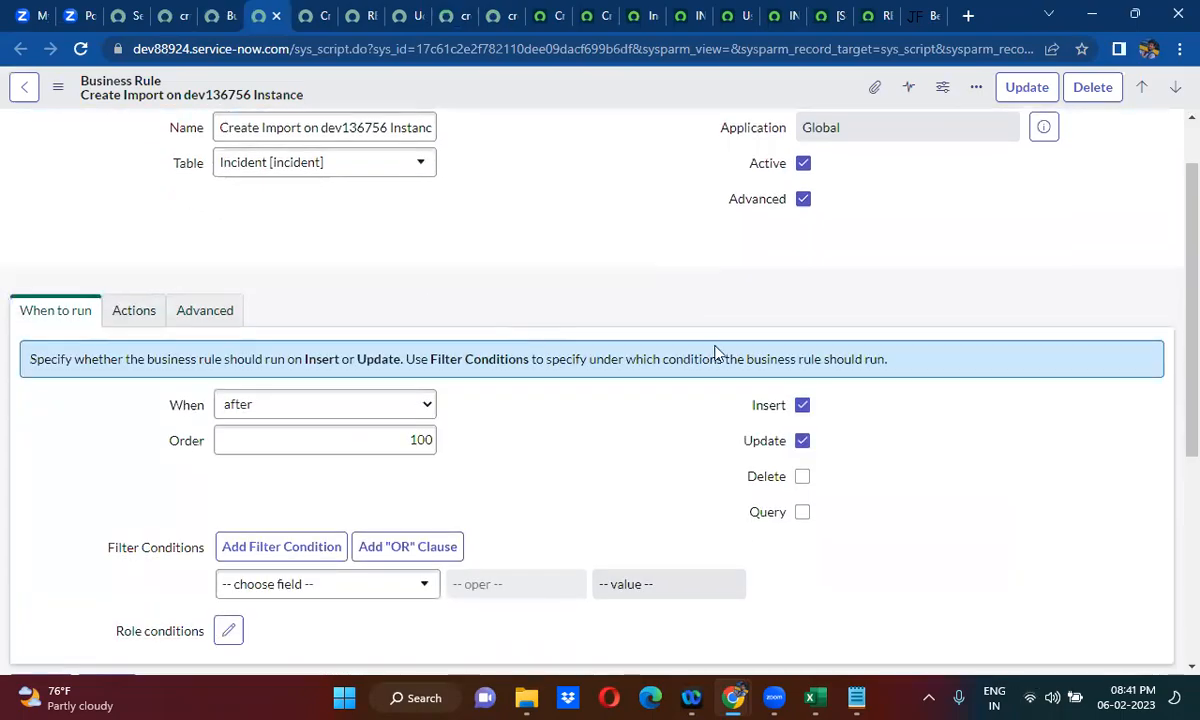
{"action": "scroll", "coordinate": [795, 362], "scroll_direction": "down", "scroll_amount": 4}
{"action": "left_click", "coordinate": [802, 364]}
{"action": "left_click", "coordinate": [802, 363]}
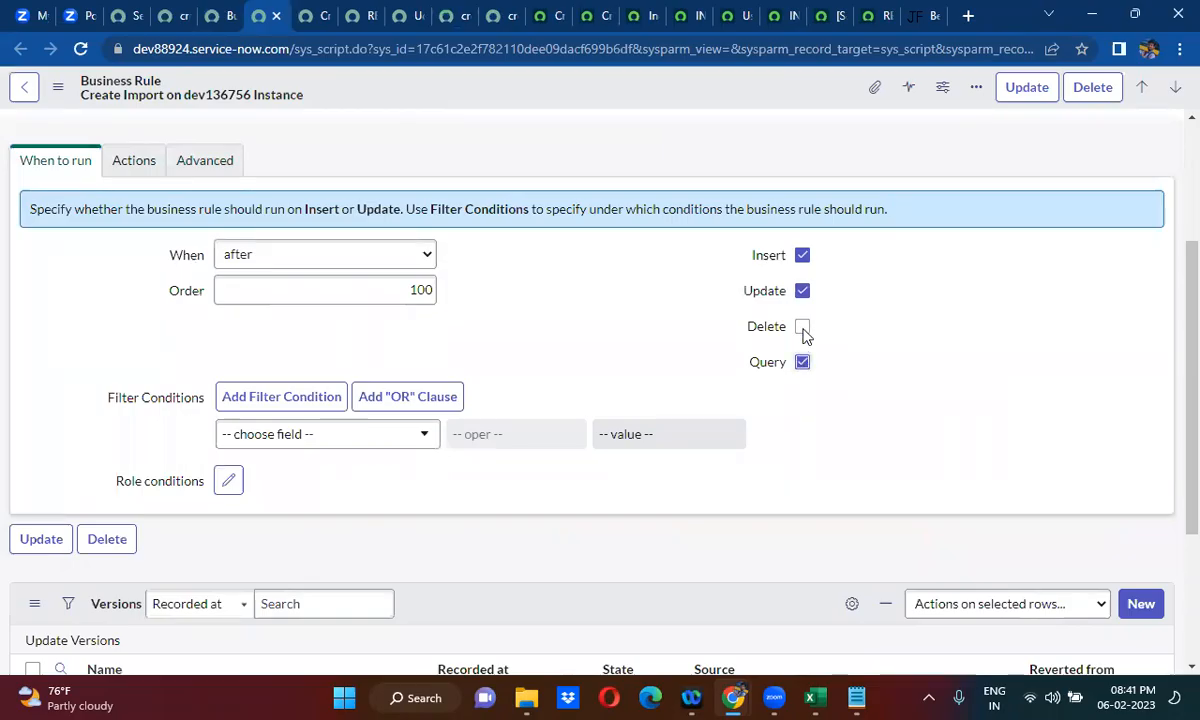
{"action": "left_click", "coordinate": [803, 329]}
{"action": "left_click", "coordinate": [293, 256]}
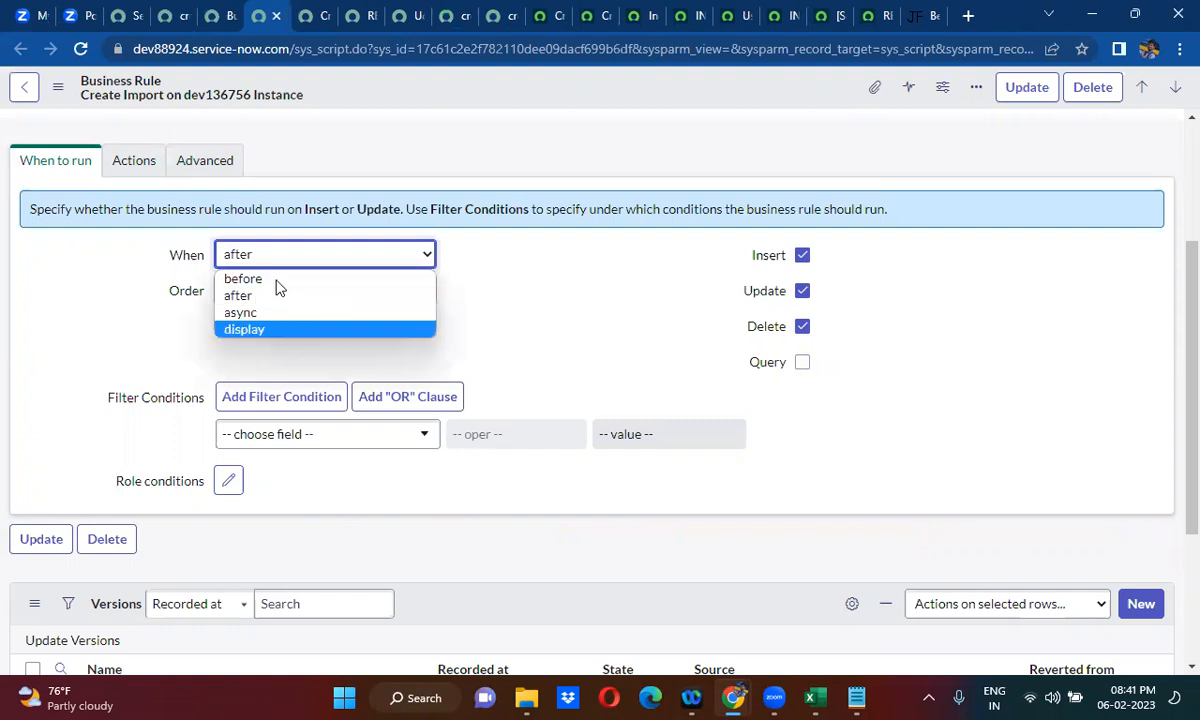
{"action": "left_click", "coordinate": [275, 279]}
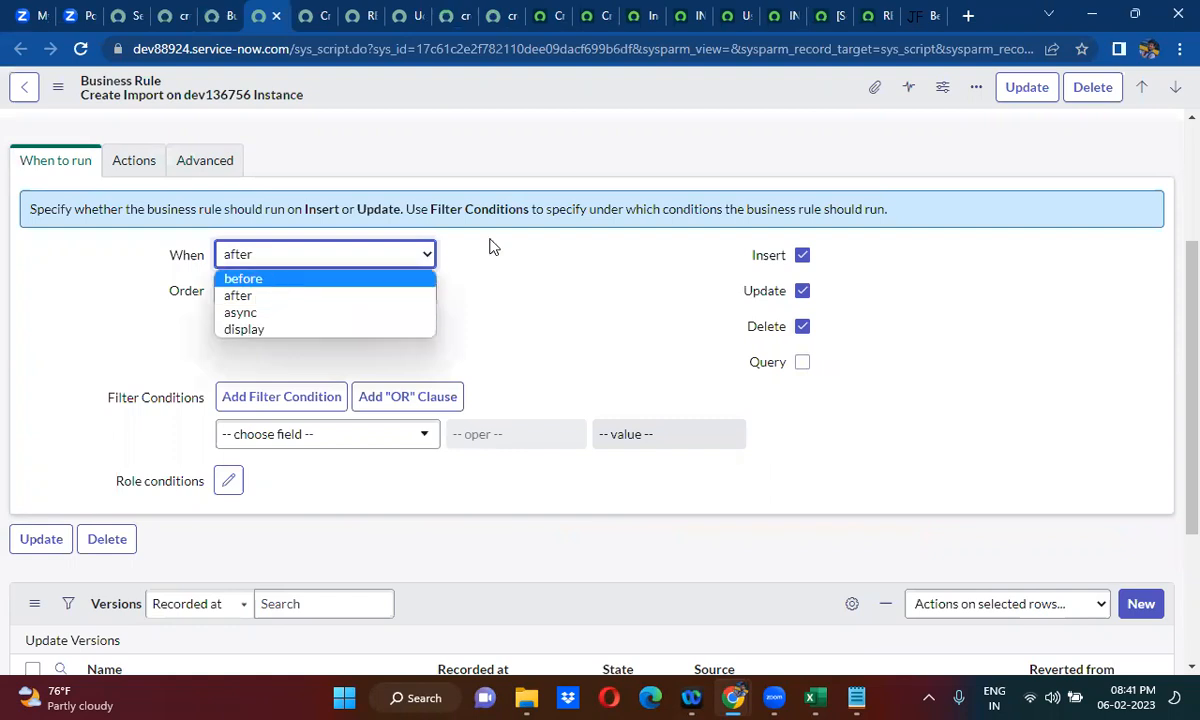
{"action": "left_click", "coordinate": [803, 291]}
{"action": "left_click", "coordinate": [803, 255]}
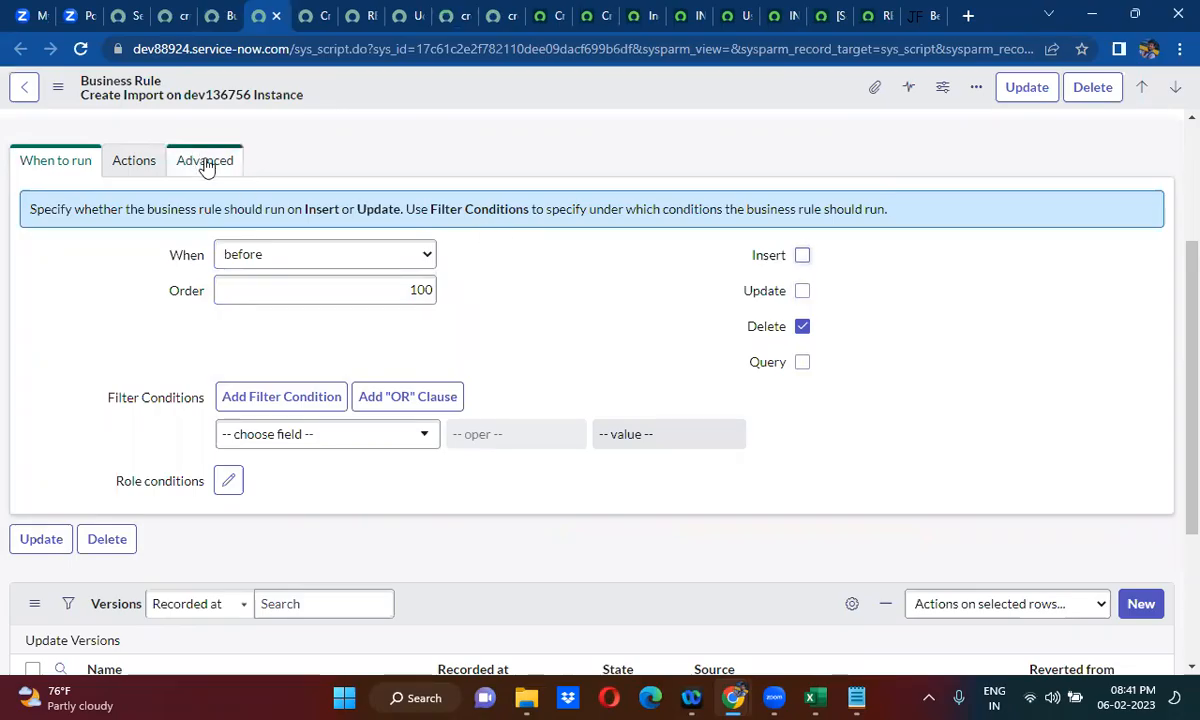
- Comment out the response parsing, info message, correlation and update lines 15 to 23 in the business rule's script
{"action": "left_click", "coordinate": [215, 172]}
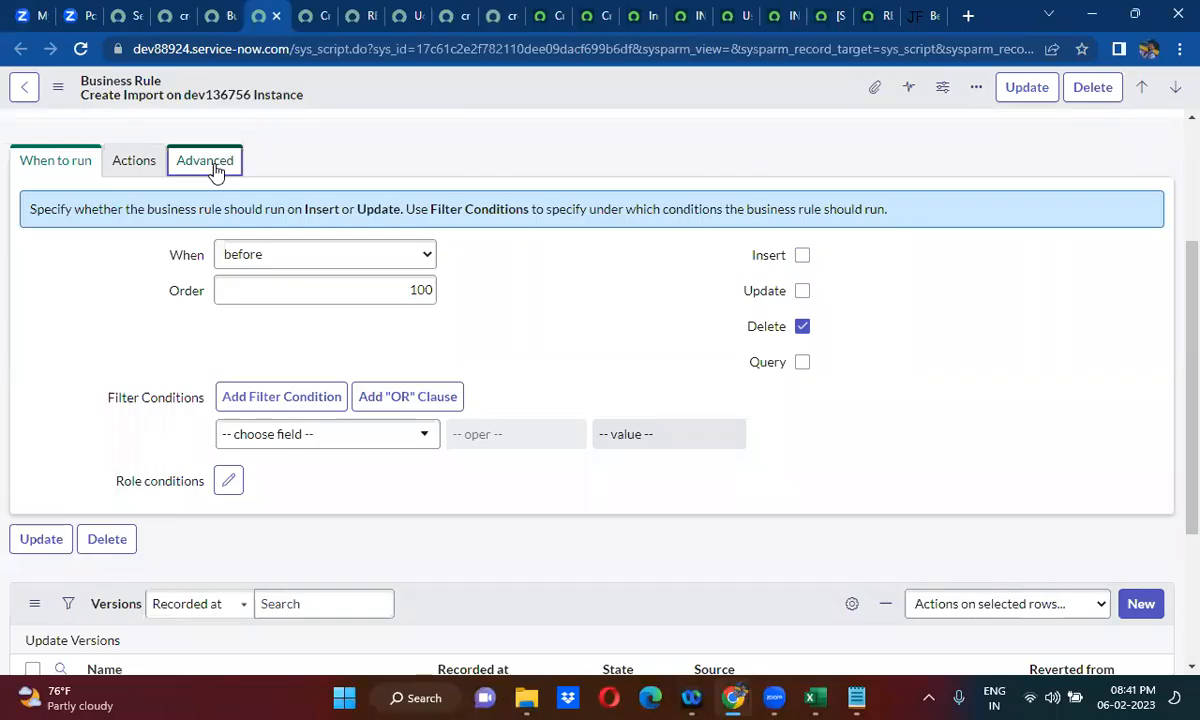
{"action": "left_click", "coordinate": [215, 172]}
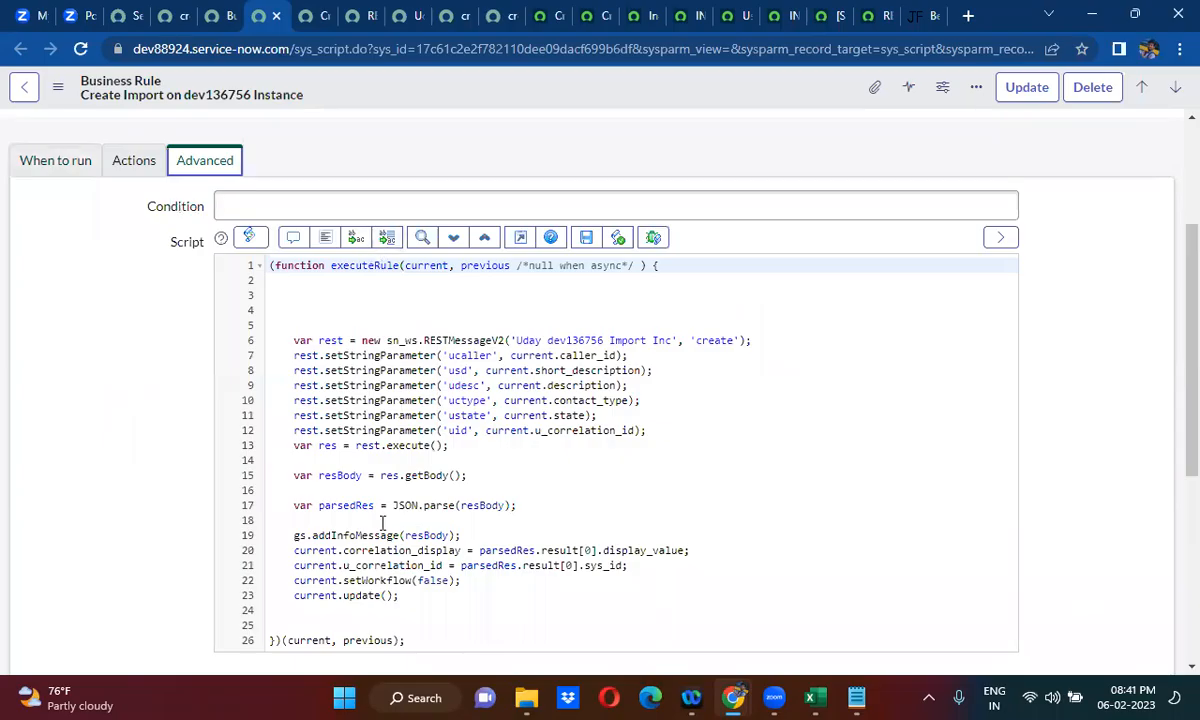
{"action": "left_click", "coordinate": [287, 475]}
{"action": "left_click", "coordinate": [425, 595], "text": "shift"}
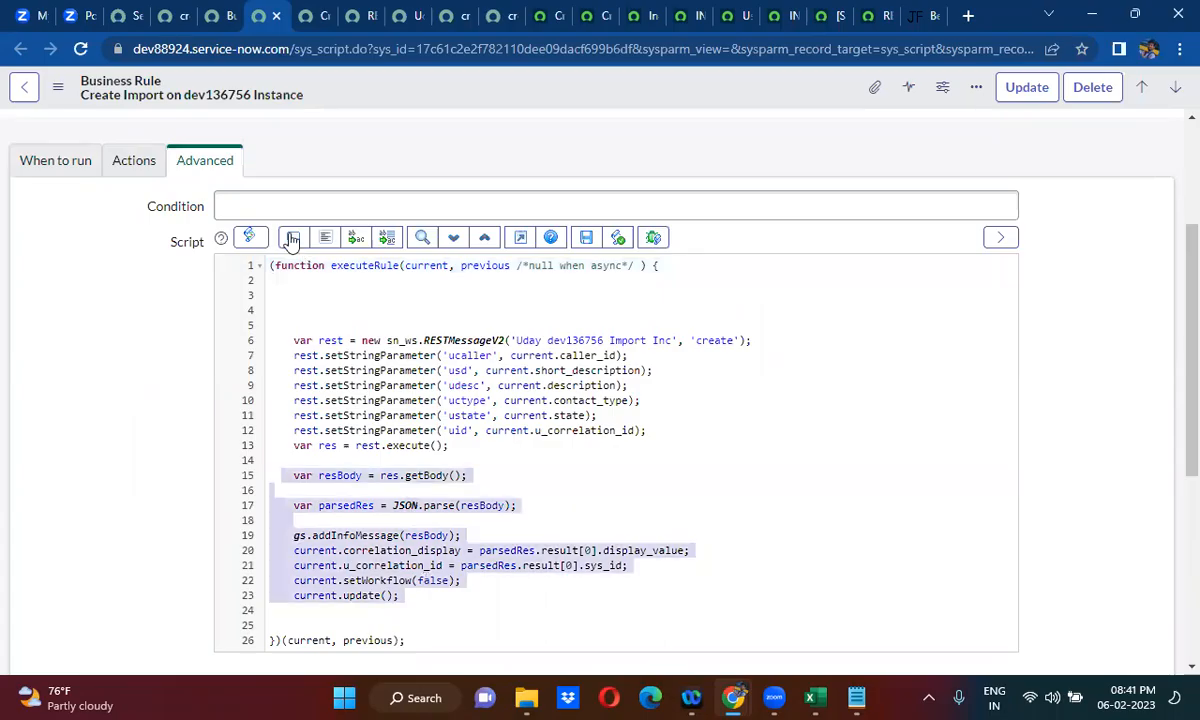
{"action": "key", "text": "ctrl+slash"}
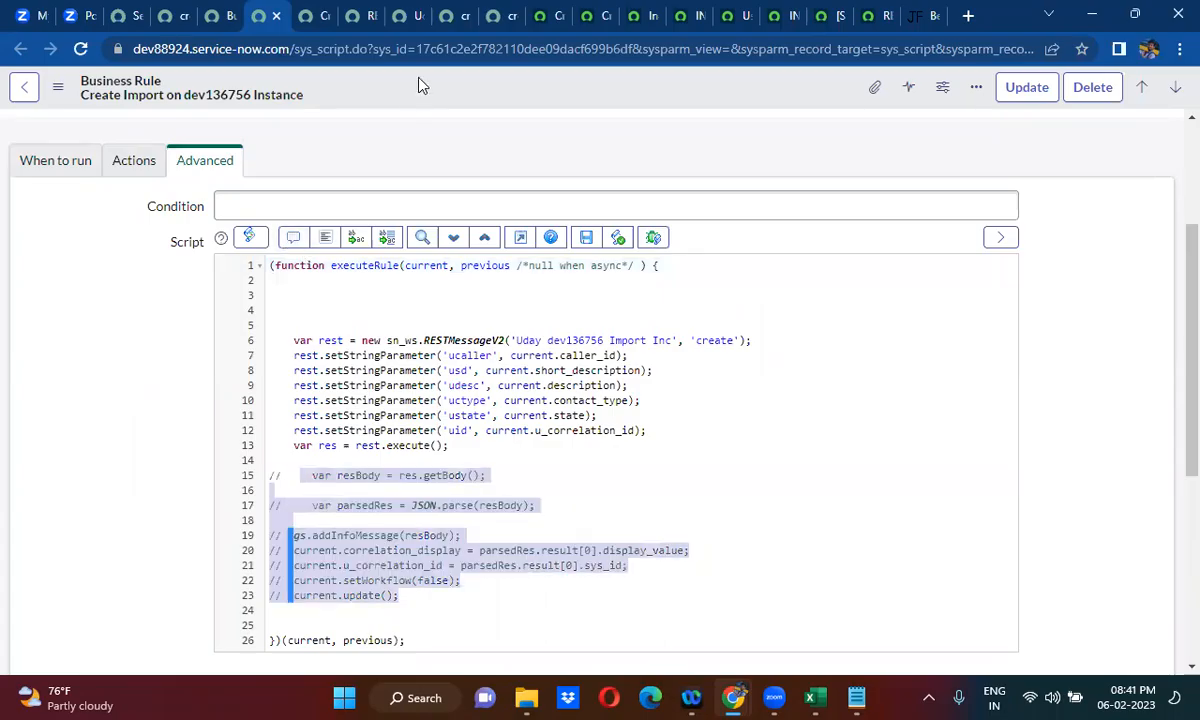
- Rename the business rule to Delete Import on dev136756 Instance and insert it as a new record, staying on the form
{"action": "left_click", "coordinate": [80, 160]}
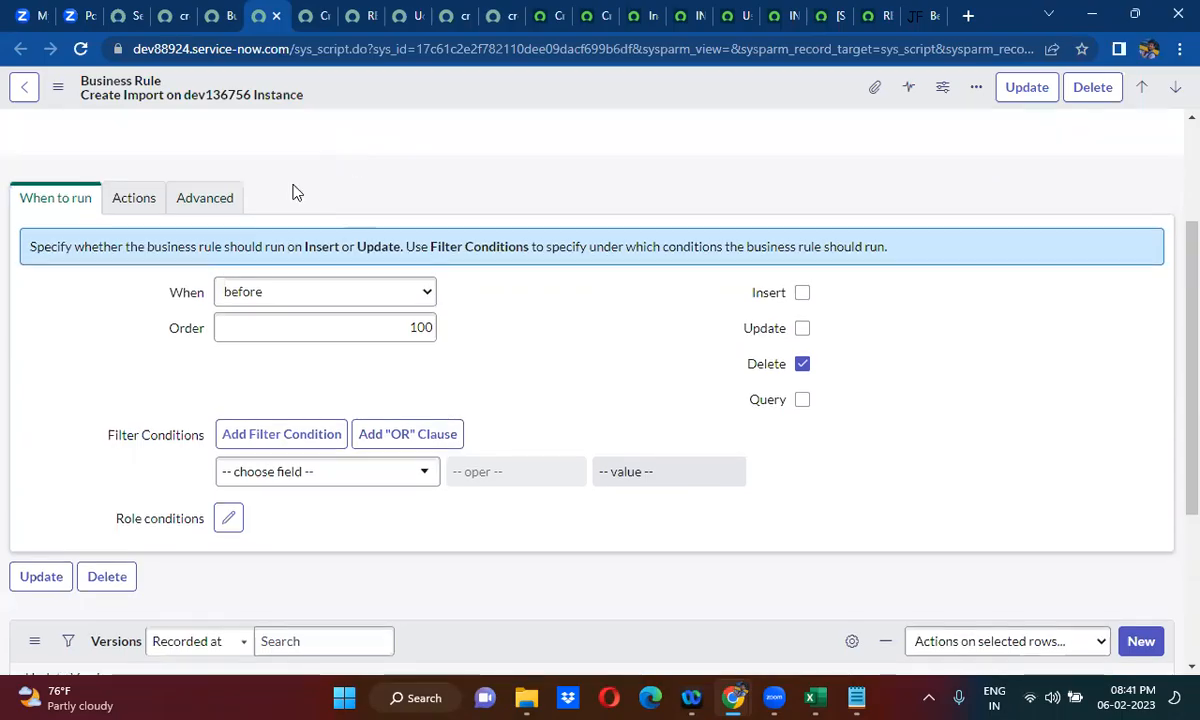
{"action": "scroll", "coordinate": [295, 190], "scroll_direction": "up", "scroll_amount": 2}
{"action": "left_click", "coordinate": [240, 204]}
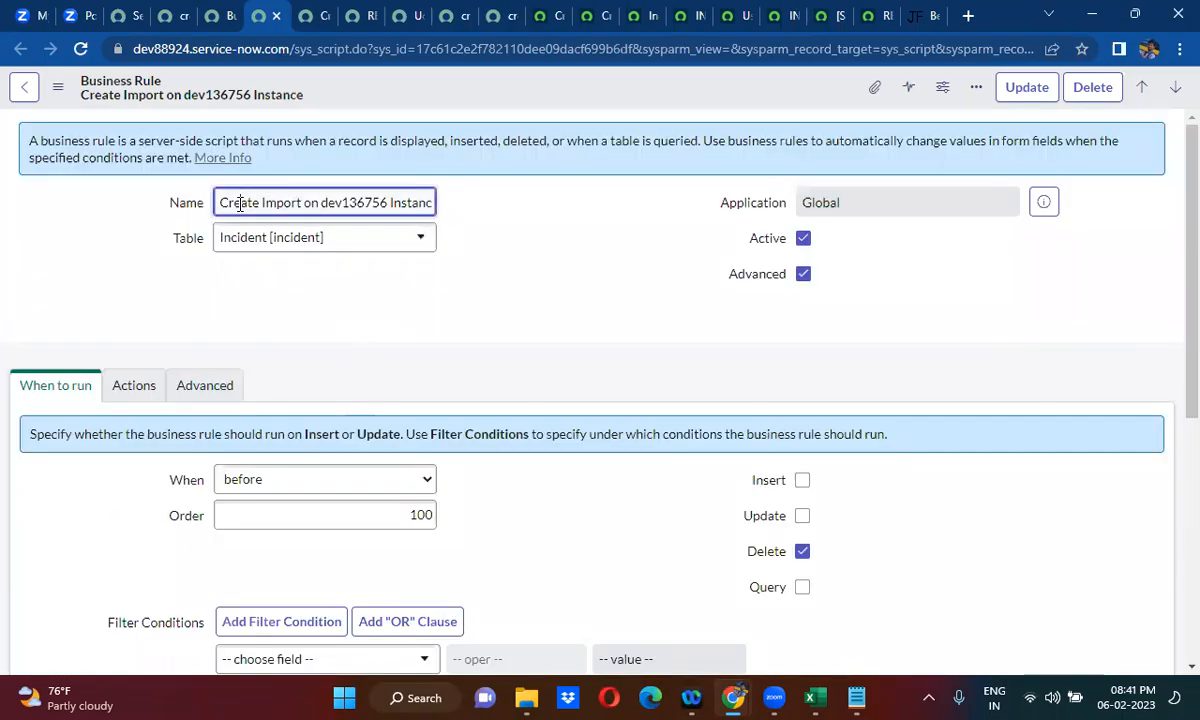
{"action": "double_click", "coordinate": [240, 204]}
{"action": "type", "text": "Delete"}
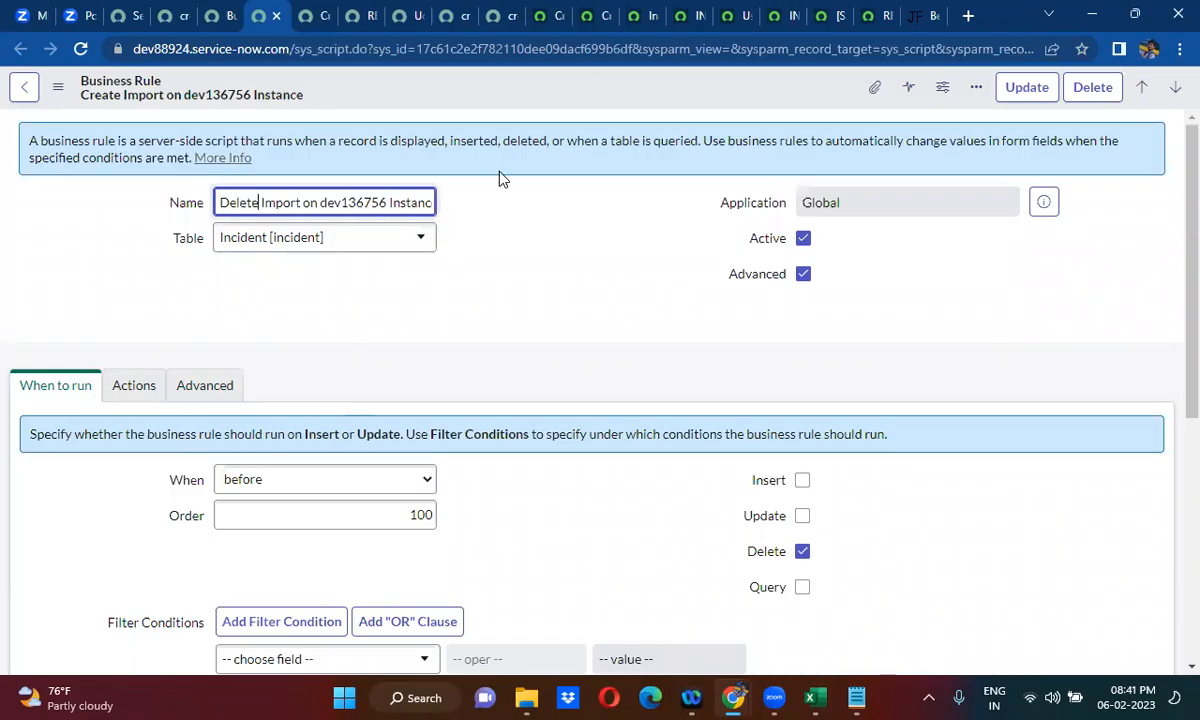
{"action": "right_click", "coordinate": [595, 80]}
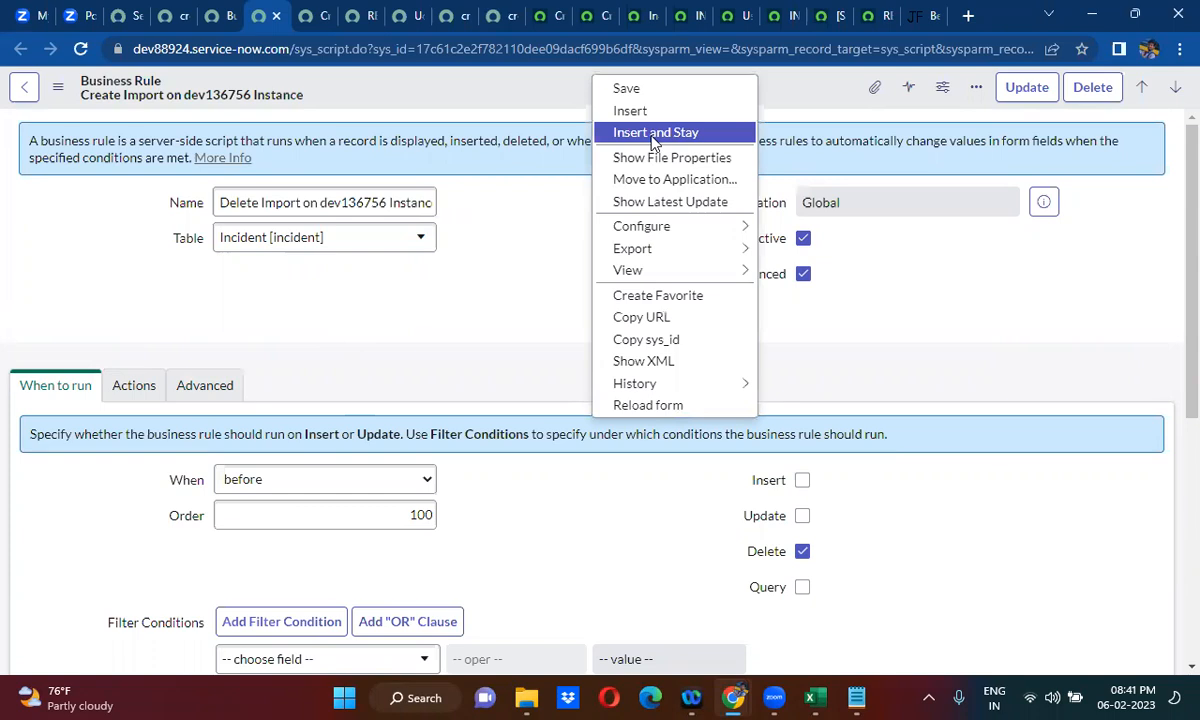
{"action": "left_click", "coordinate": [655, 134]}
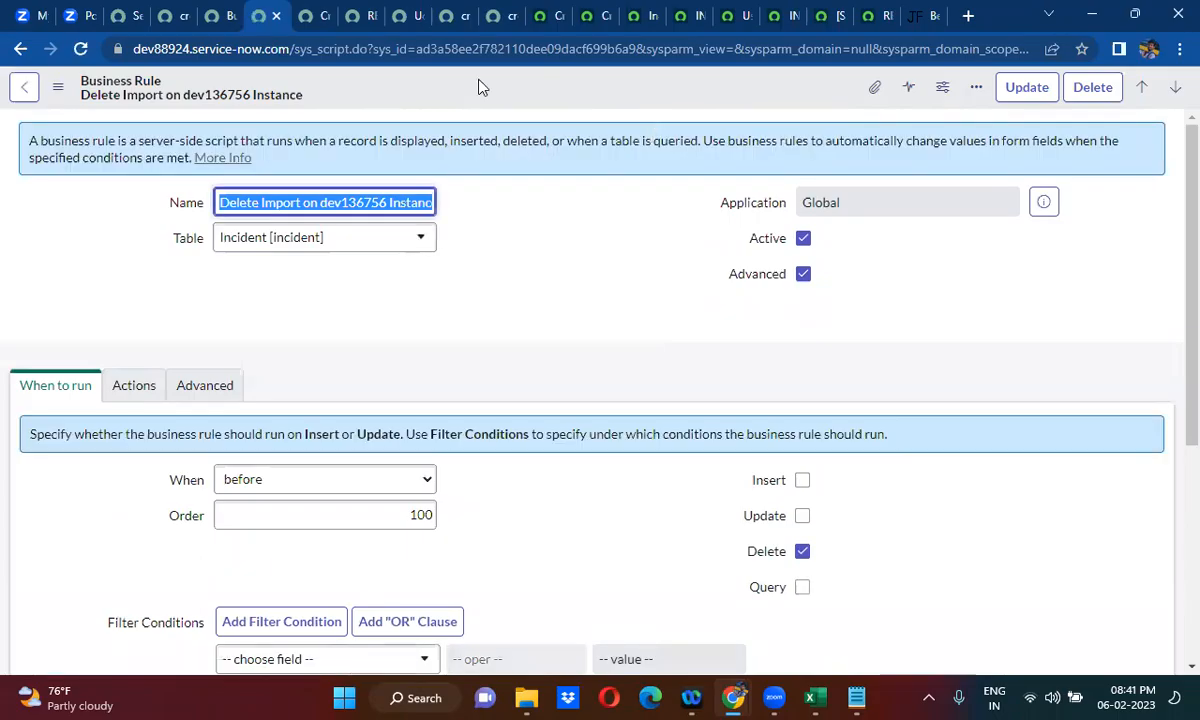
- Open a blank incident form on dev88924 through incident.do and dismiss the welcome dialog
{"action": "left_click", "coordinate": [207, 72]}
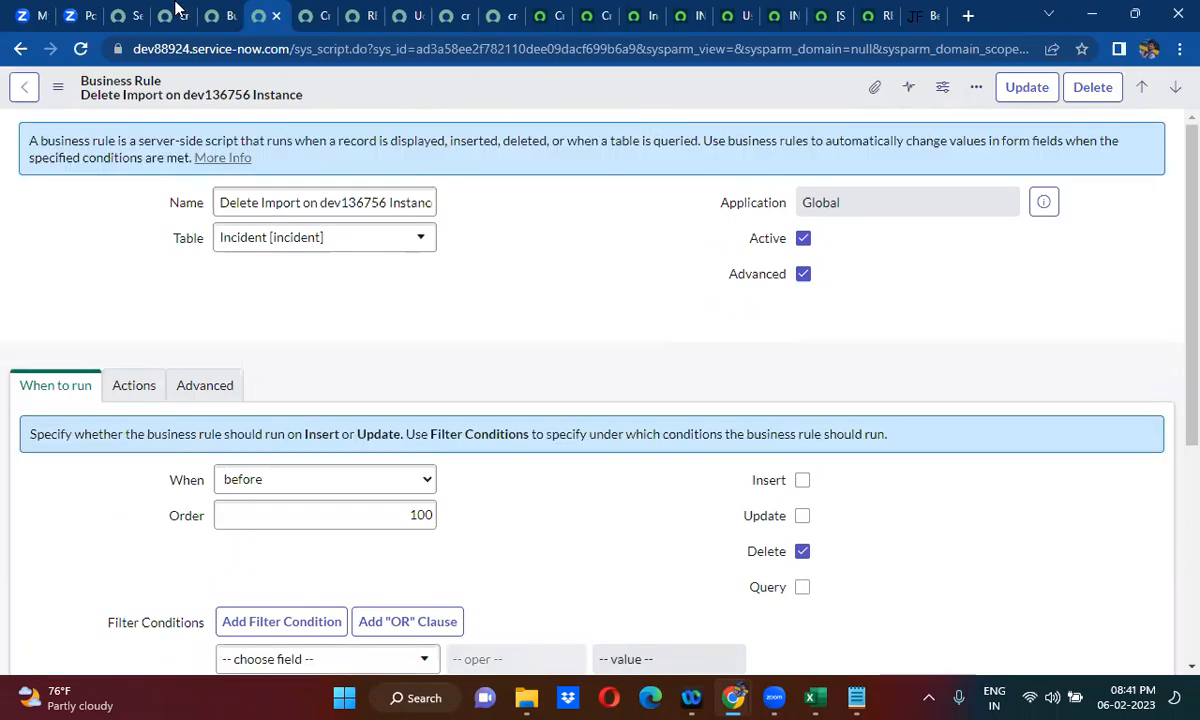
{"action": "left_click", "coordinate": [175, 10]}
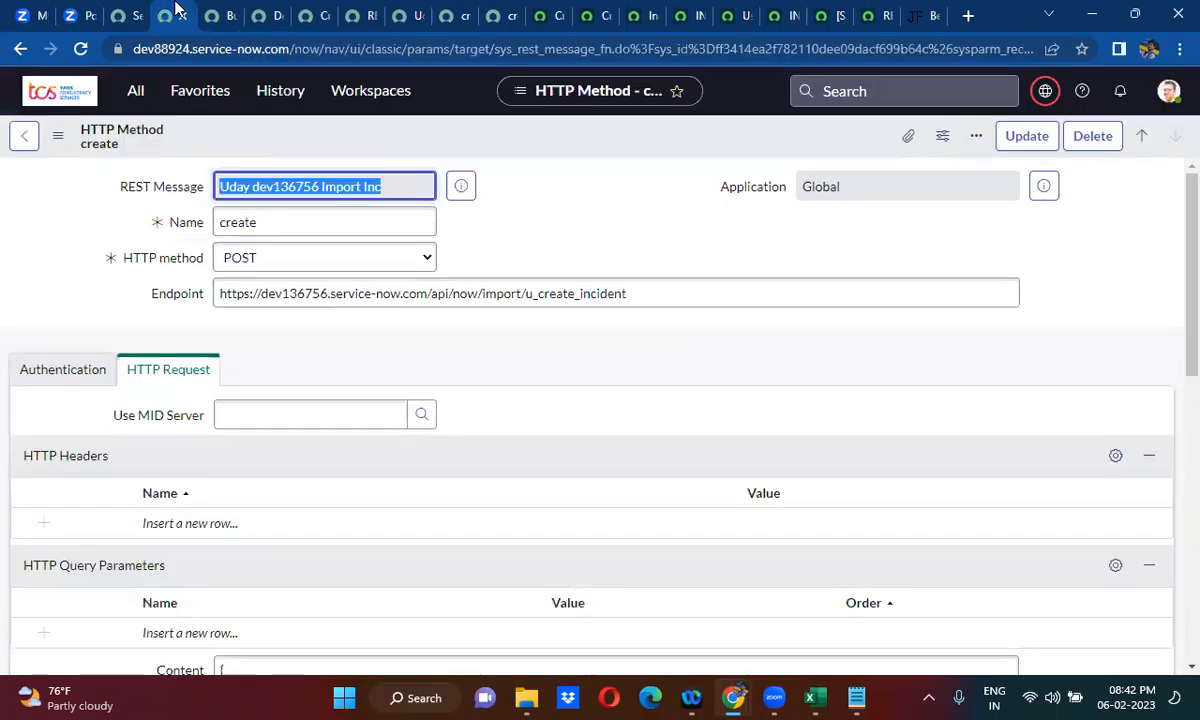
{"action": "left_click", "coordinate": [127, 10]}
{"action": "left_click", "coordinate": [175, 10]}
{"action": "left_click", "coordinate": [140, 93]}
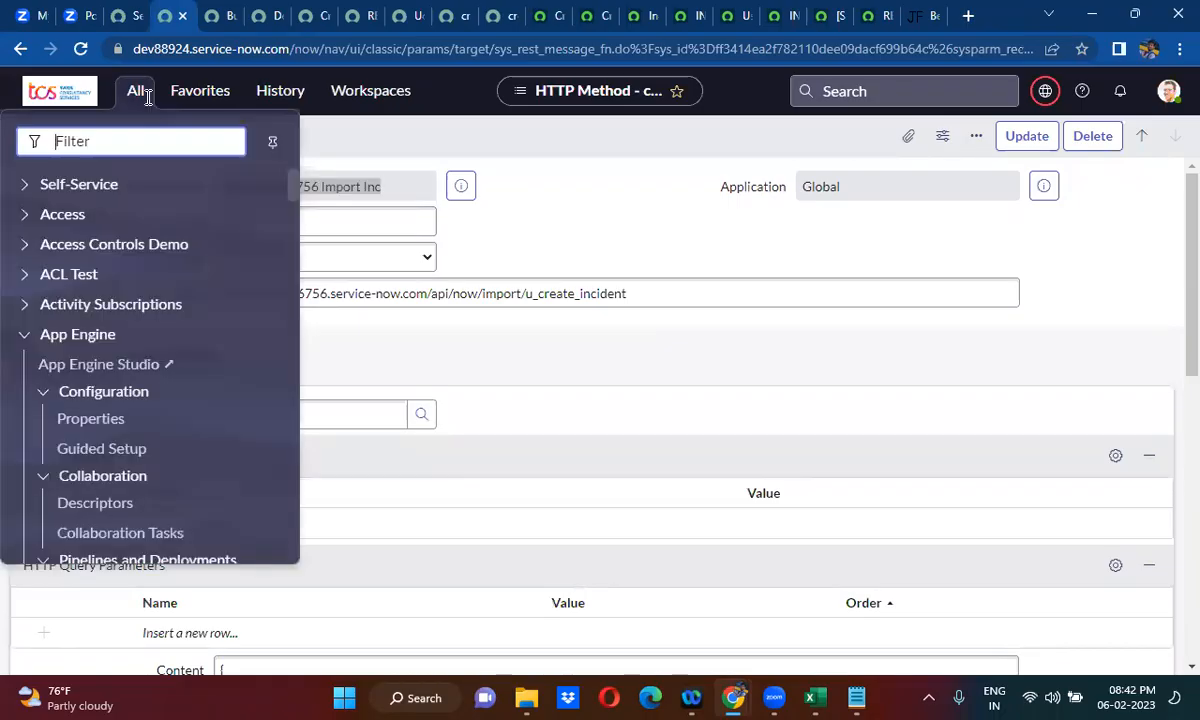
{"action": "type", "text": "incid"}
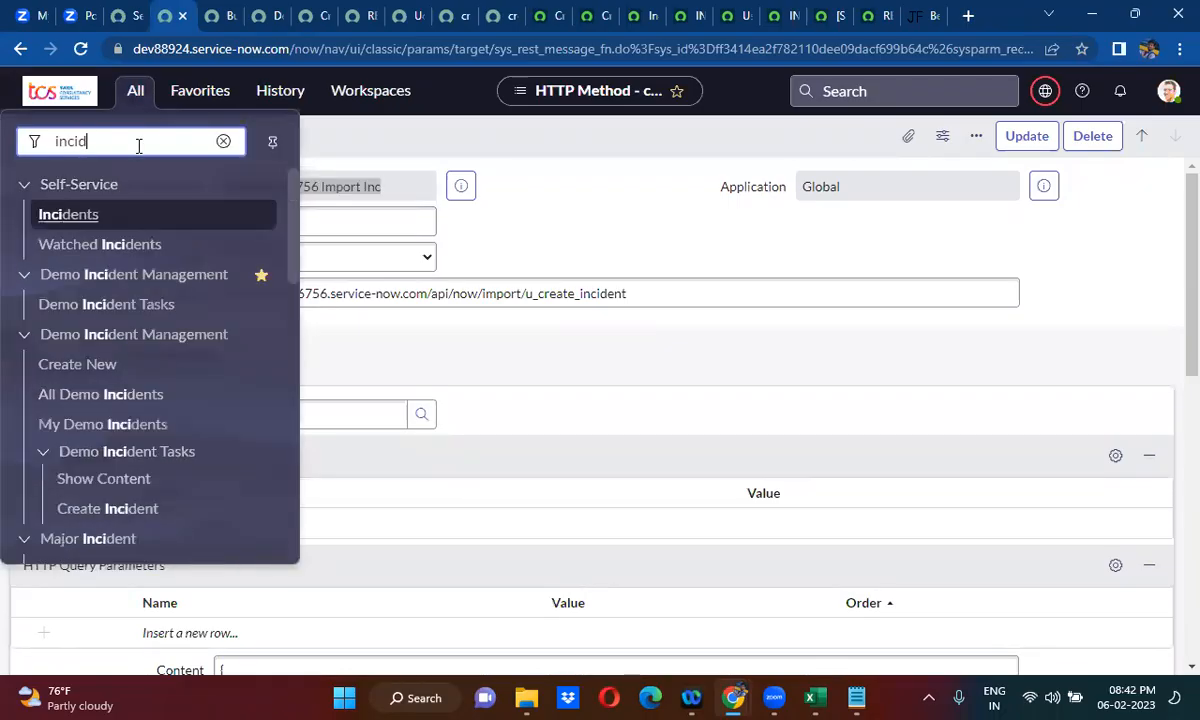
{"action": "type", "text": "ent.do"}
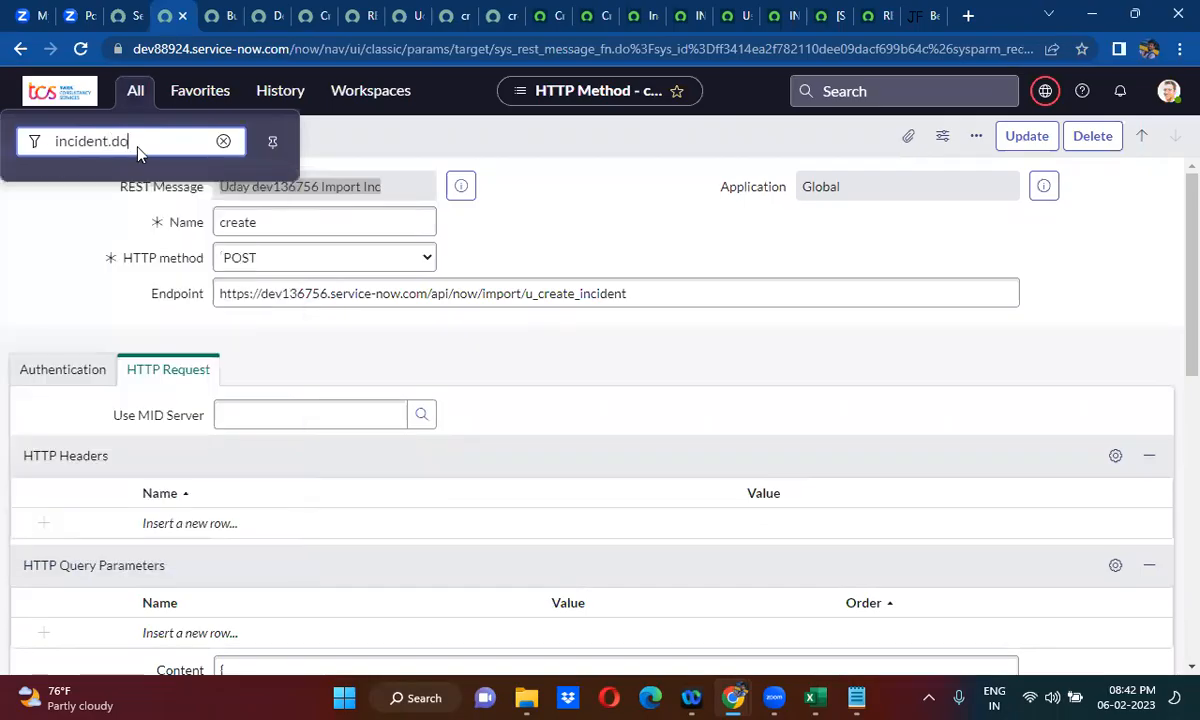
{"action": "key", "text": "Return"}
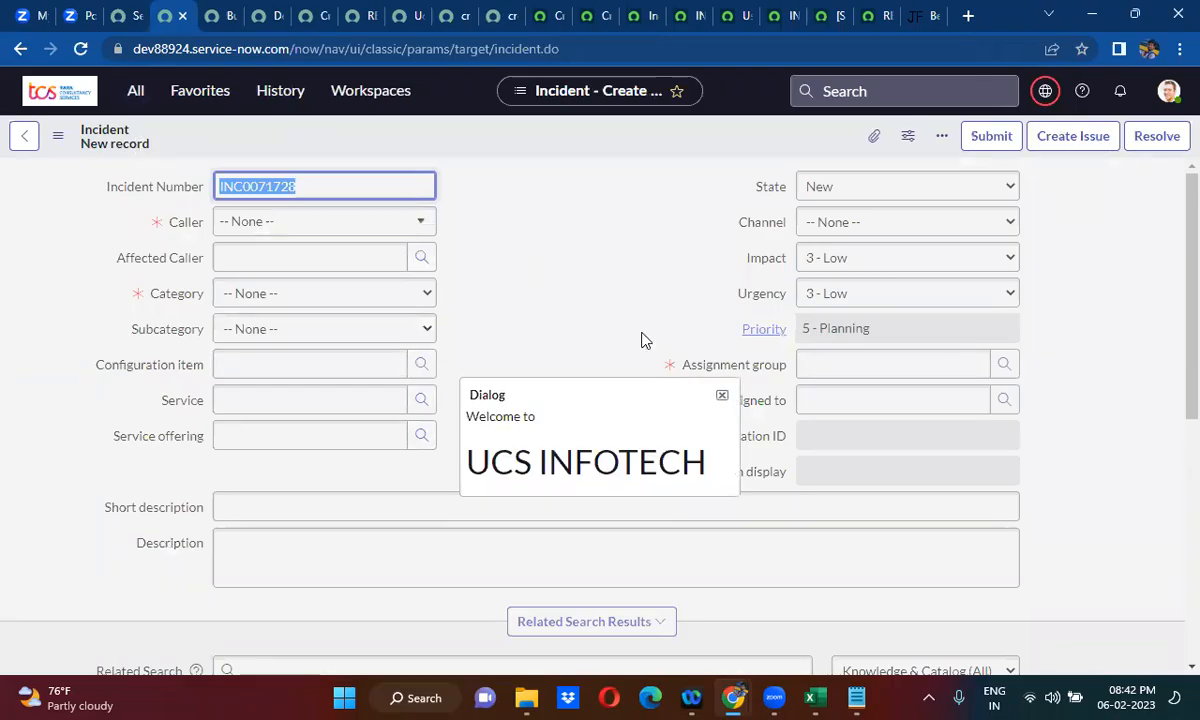
{"action": "left_click", "coordinate": [724, 395]}
- Select a caller for the new incident and set its category to Hardware
{"action": "left_click", "coordinate": [322, 222]}
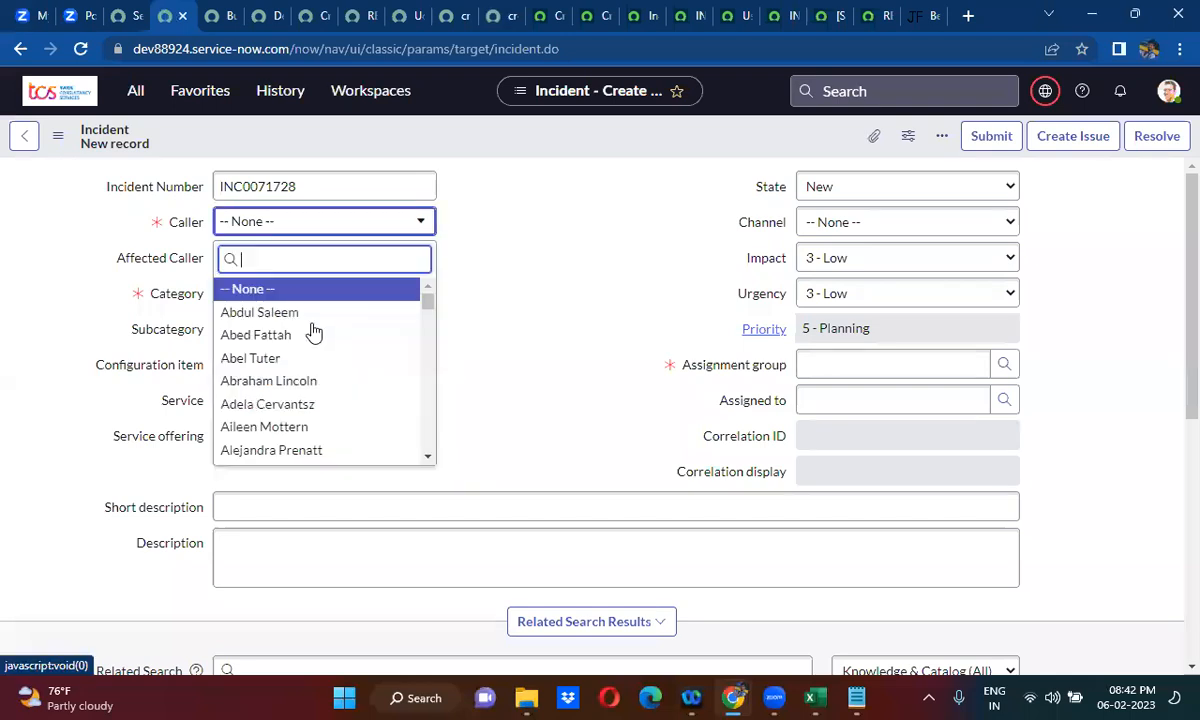
{"action": "left_click", "coordinate": [313, 335]}
{"action": "left_click", "coordinate": [300, 293]}
{"action": "left_click", "coordinate": [280, 366]}
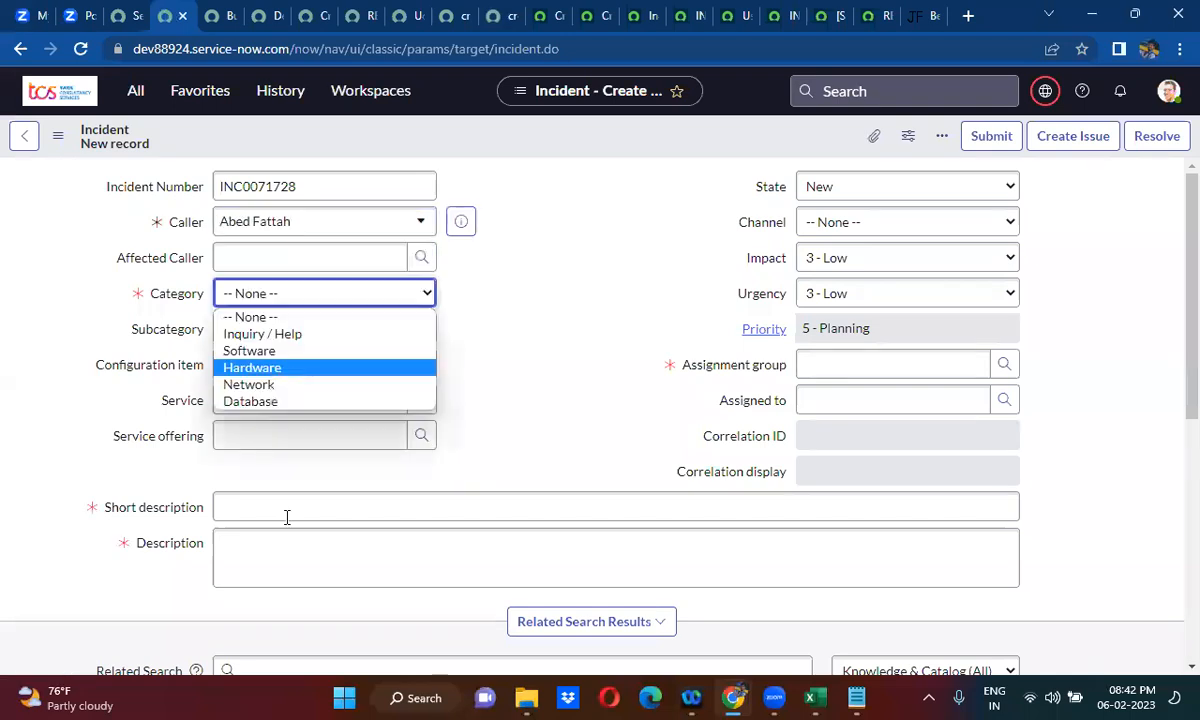
- Enter "test 10" as both the short description and the description of the new incident
{"action": "left_click", "coordinate": [286, 517]}
{"action": "type", "text": "t"}
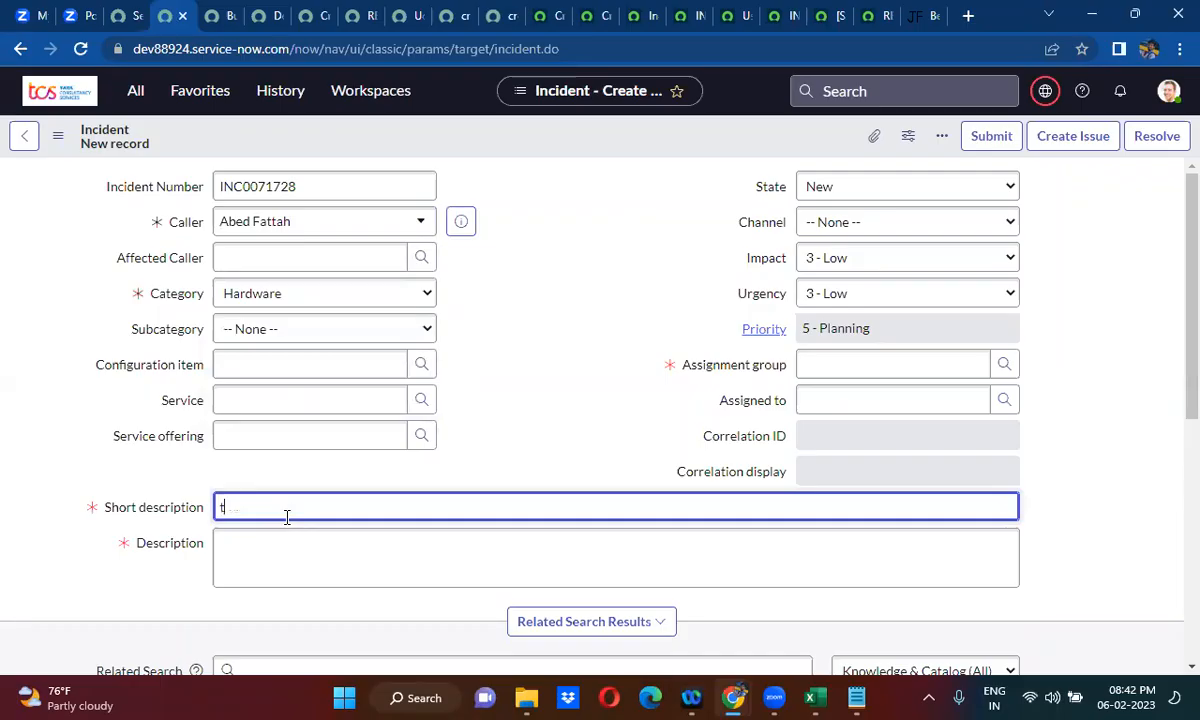
{"action": "type", "text": "est"}
{"action": "key", "text": "Tab"}
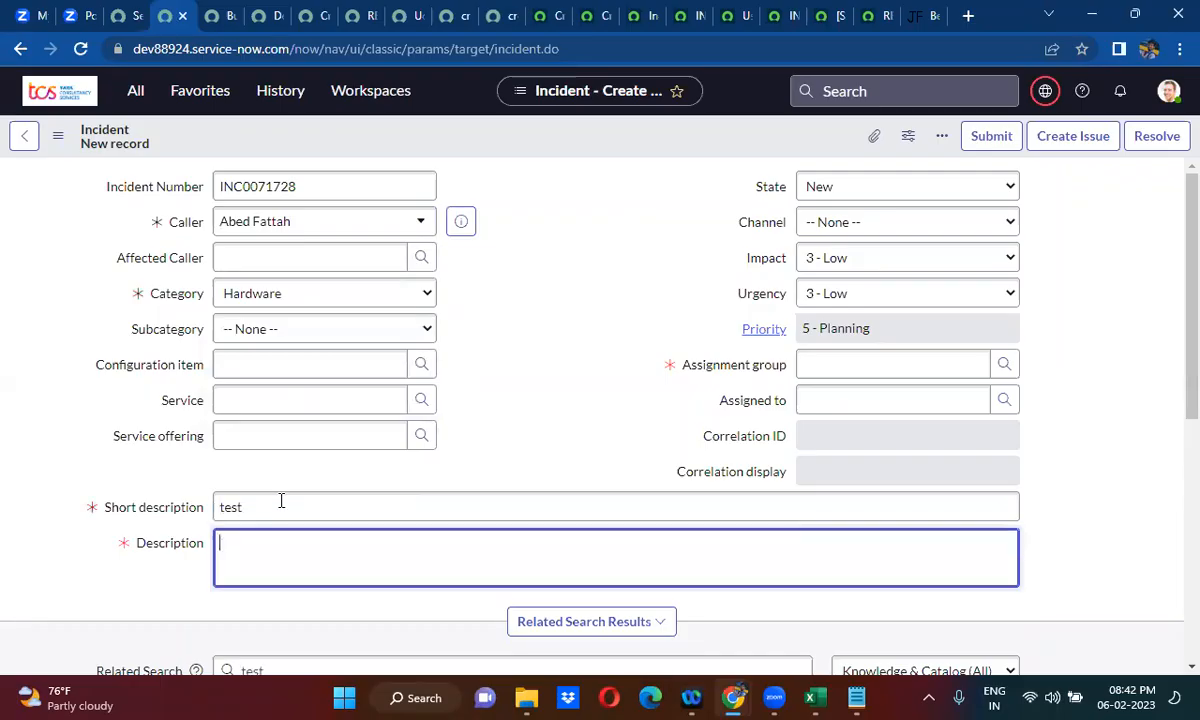
{"action": "left_click", "coordinate": [281, 505]}
{"action": "type", "text": "10"}
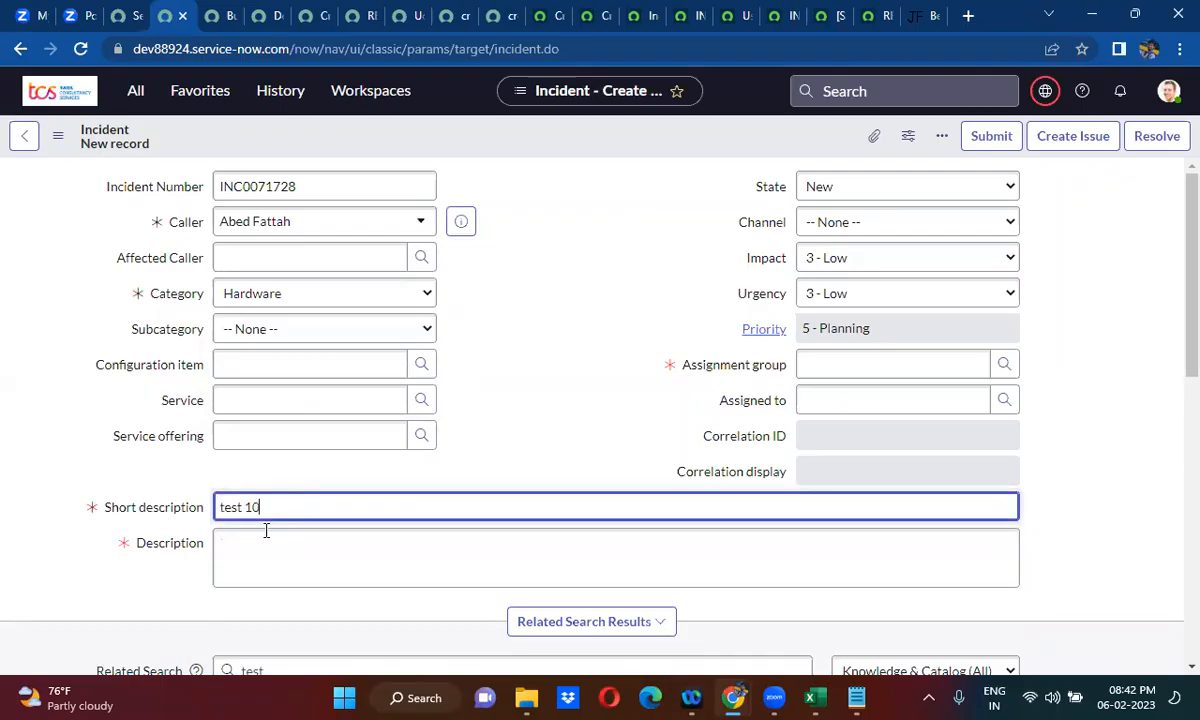
{"action": "left_click", "coordinate": [266, 531]}
{"action": "type", "text": "test 10"}
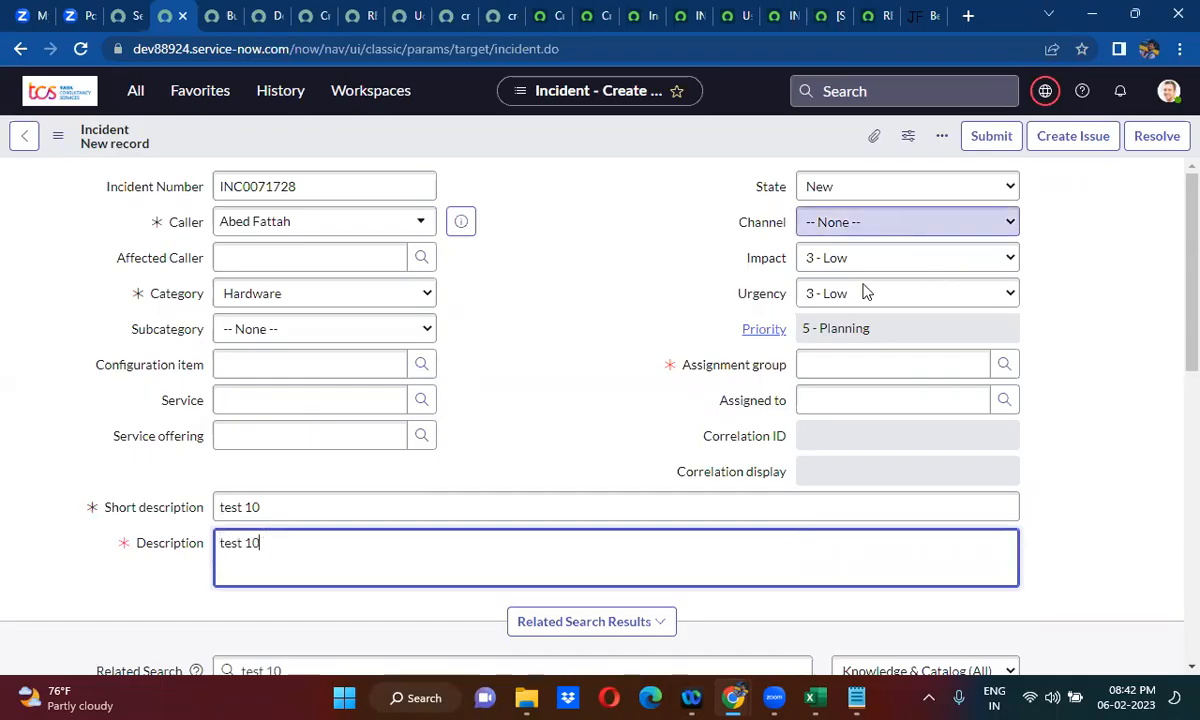
- Set the channel to Email and the assignment group to ATF Service Level Management, and save the new incident
{"action": "left_click", "coordinate": [868, 223]}
{"action": "left_click", "coordinate": [863, 280]}
{"action": "left_click", "coordinate": [853, 364]}
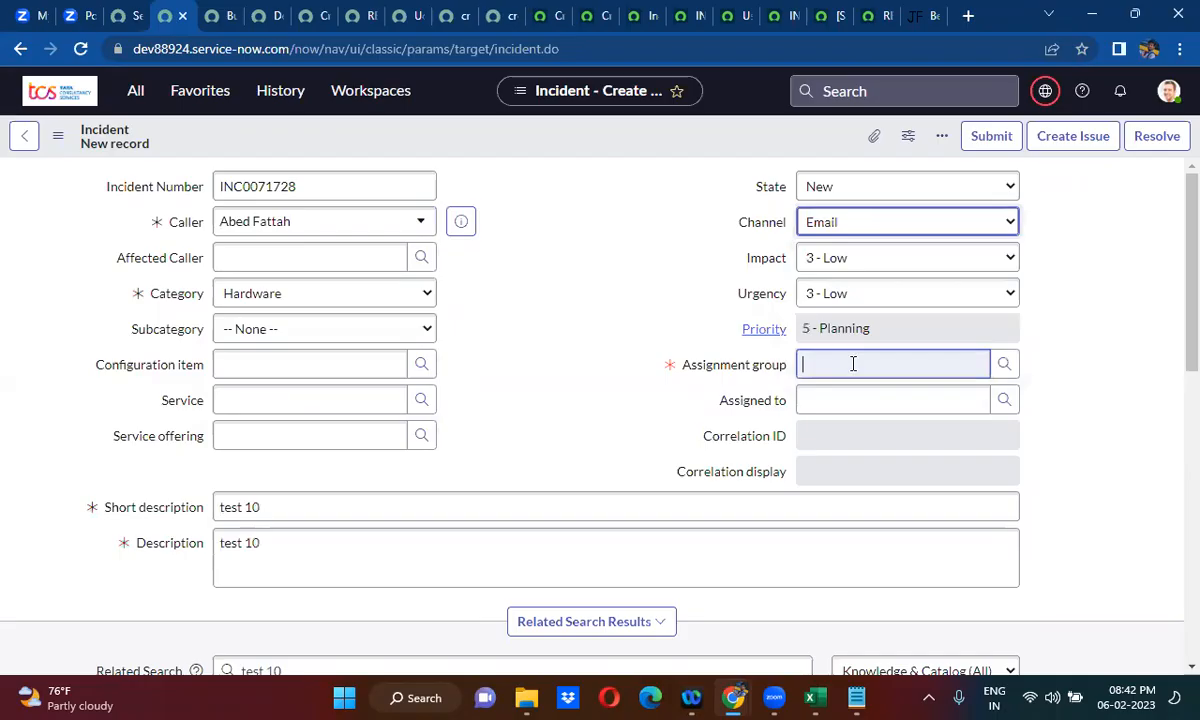
{"action": "left_click", "coordinate": [852, 364]}
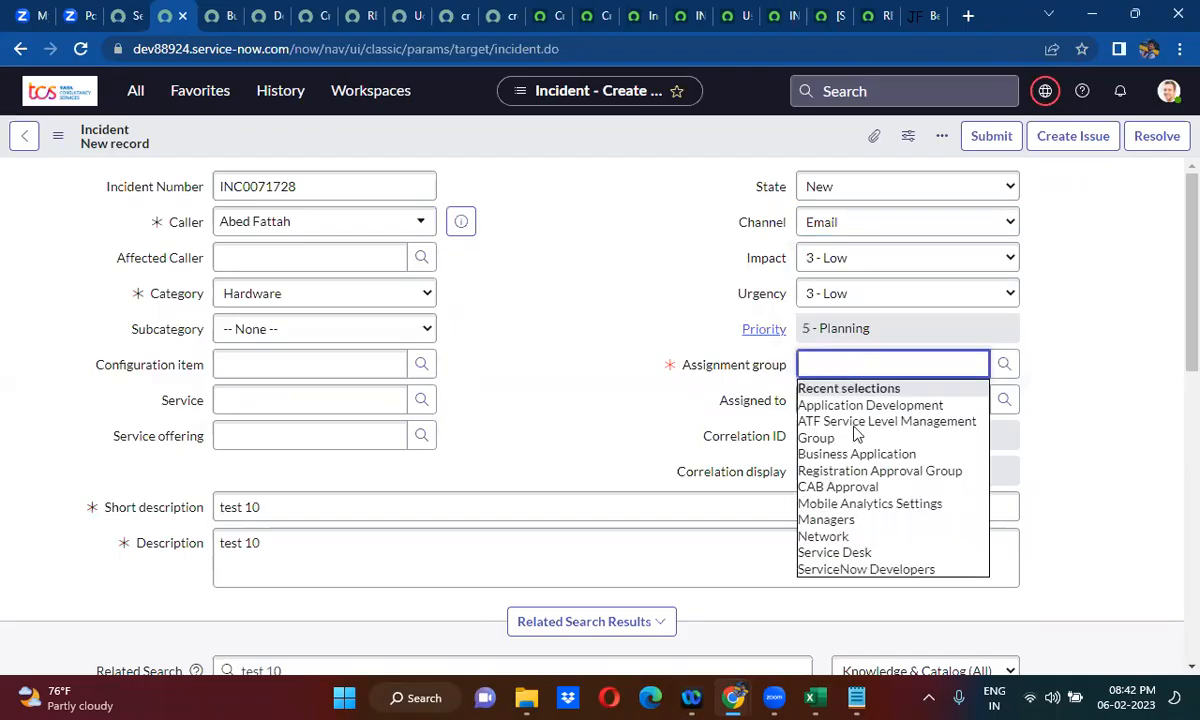
{"action": "key", "text": "Down"}
{"action": "key", "text": "Down"}
{"action": "key", "text": "Return"}
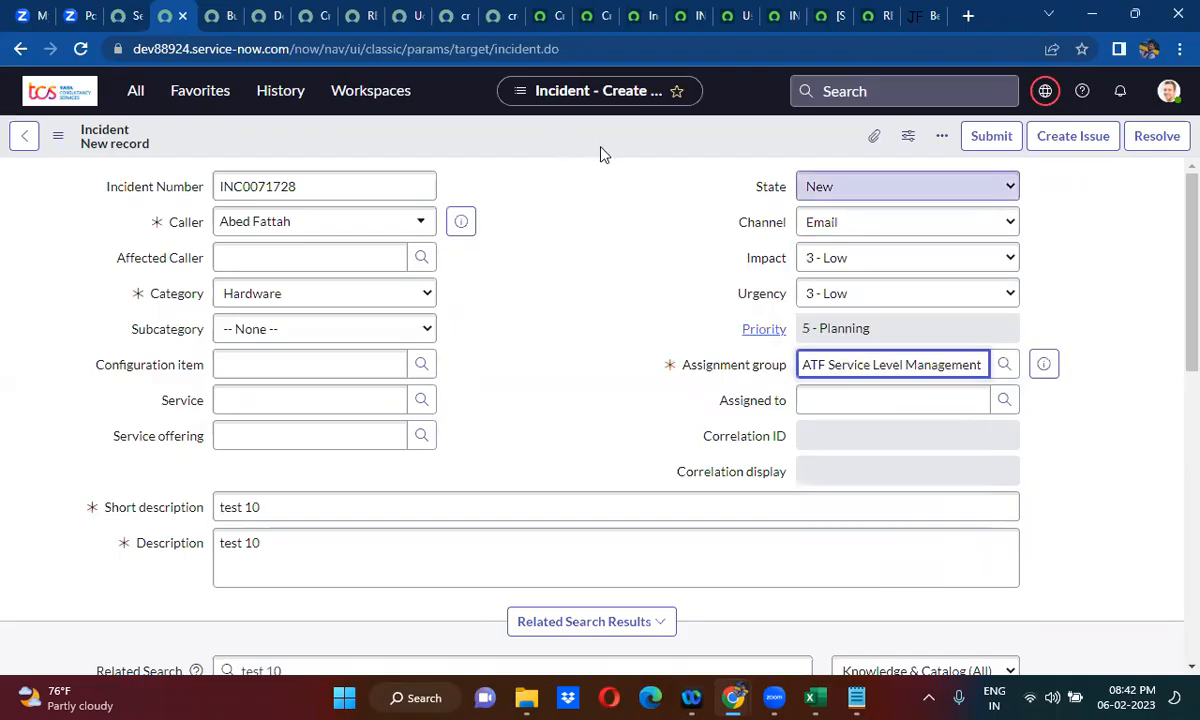
{"action": "right_click", "coordinate": [562, 140]}
{"action": "left_click", "coordinate": [594, 148]}
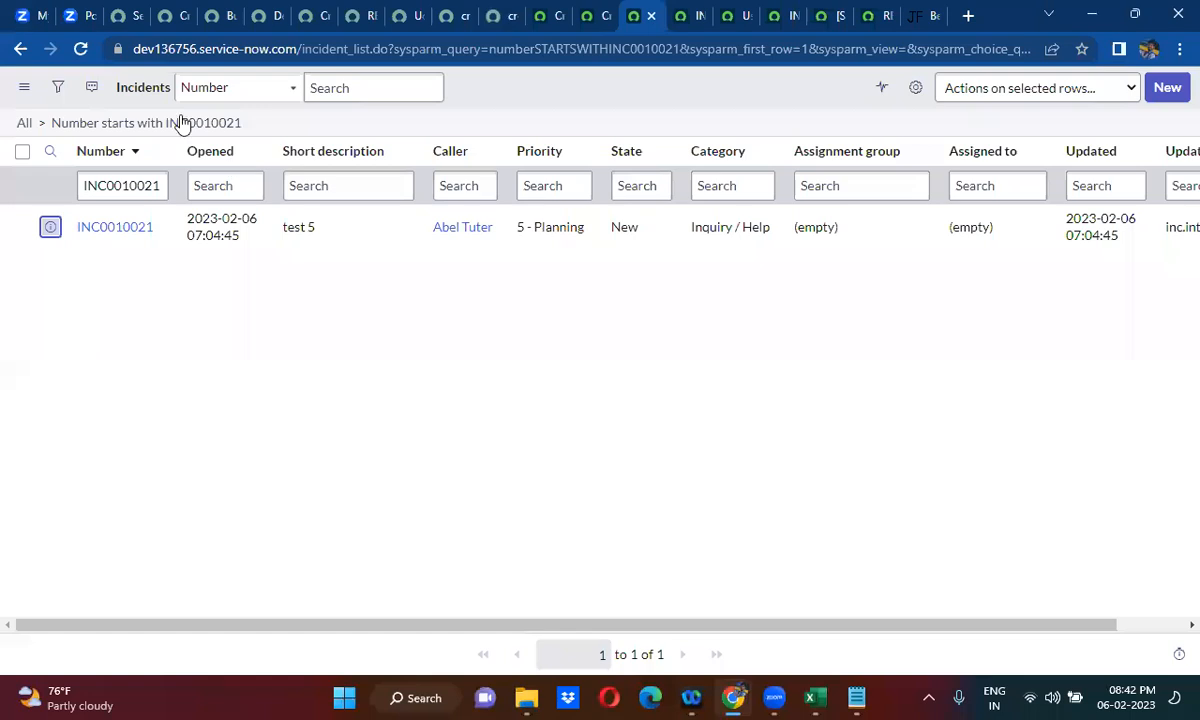
- Clear the number filter from the dev136756 incident list and open INC0010022 in a new browser tab
{"action": "left_click", "coordinate": [641, 15]}
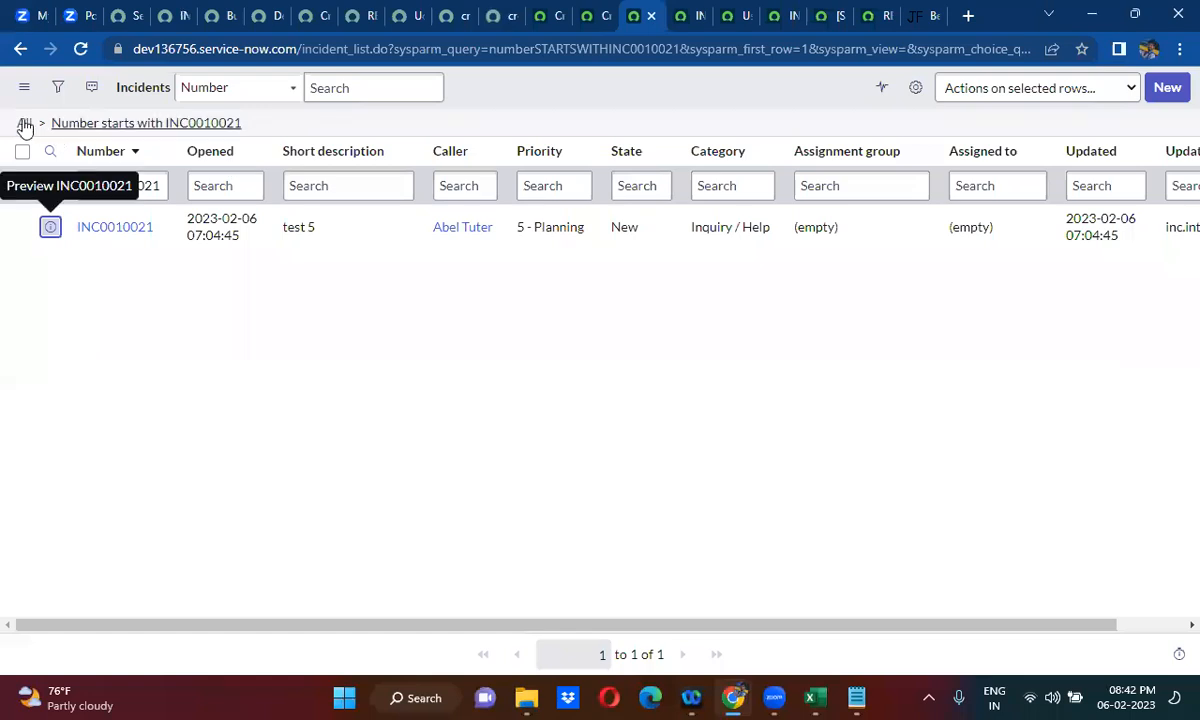
{"action": "left_click", "coordinate": [25, 124]}
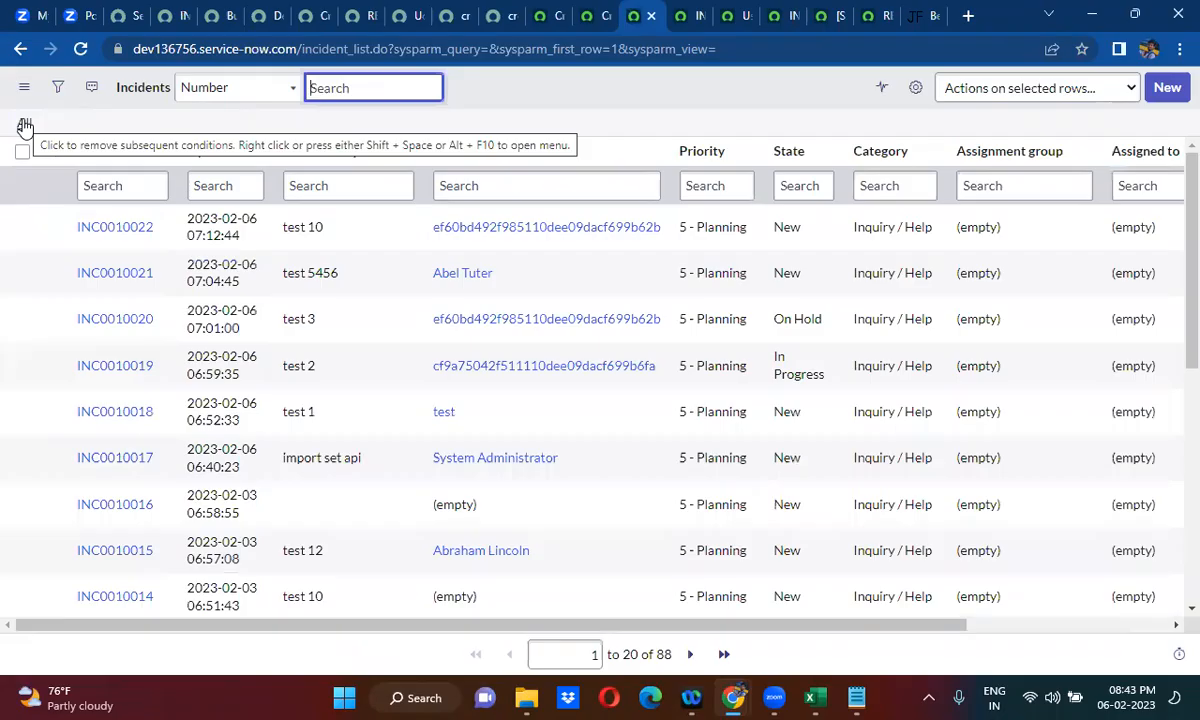
{"action": "right_click", "coordinate": [48, 227]}
{"action": "left_click", "coordinate": [92, 242]}
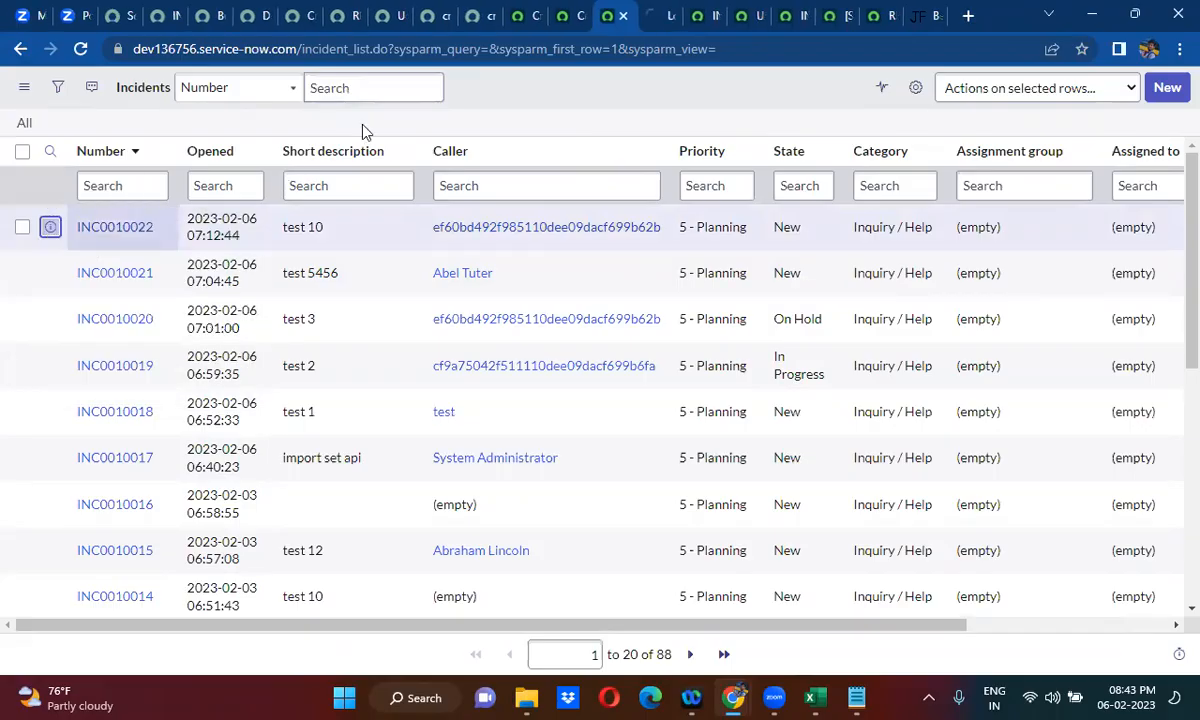
{"action": "left_click", "coordinate": [655, 12]}
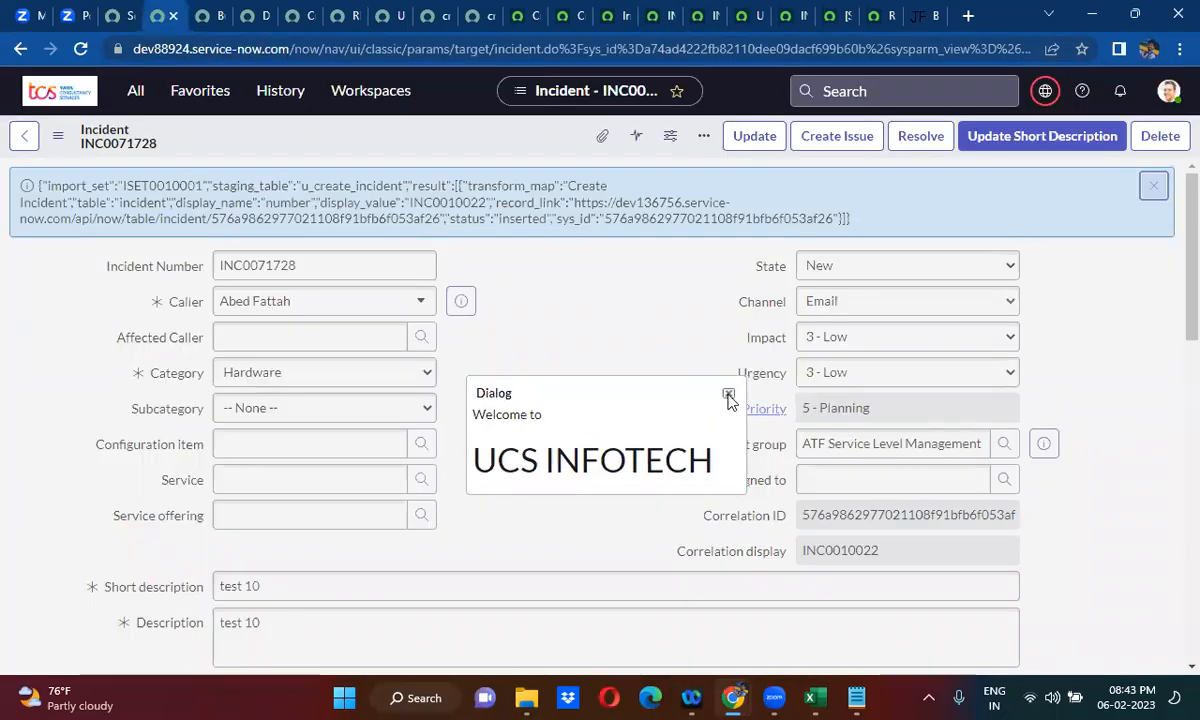
- Set the channel of incident INC0071728 on dev88924 to Chat and save the record, dismissing the welcome dialog first
{"action": "left_click", "coordinate": [722, 394]}
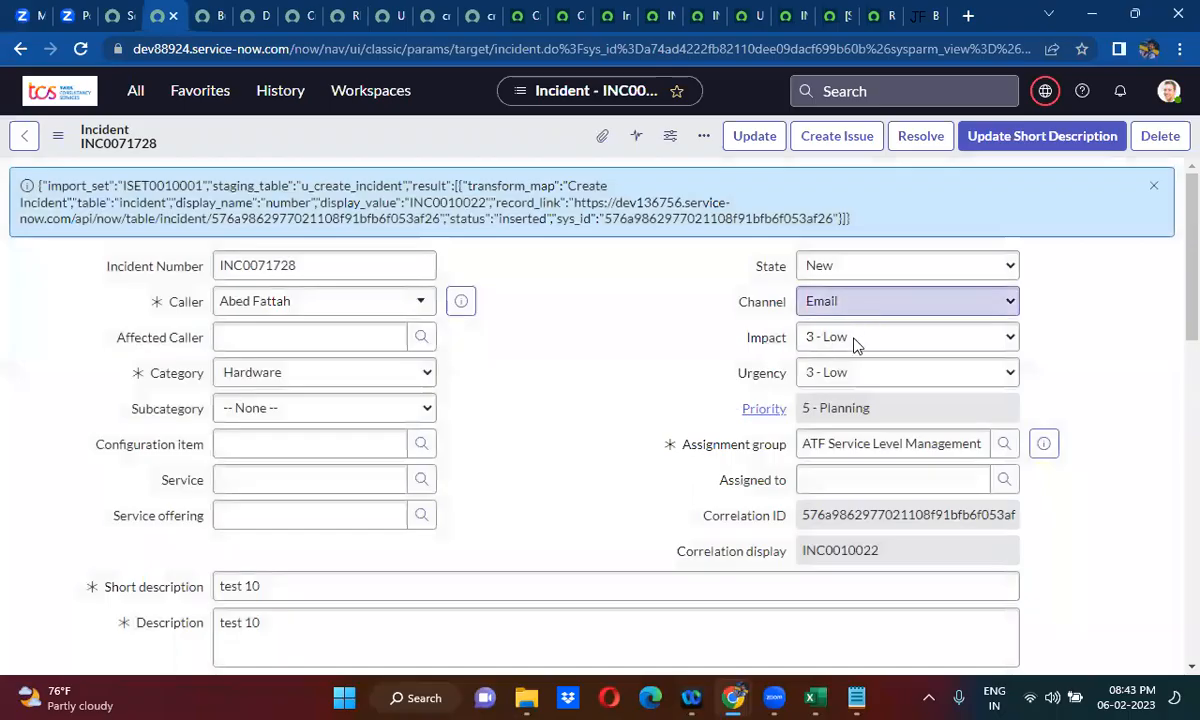
{"action": "left_click", "coordinate": [855, 301]}
{"action": "left_click", "coordinate": [848, 341]}
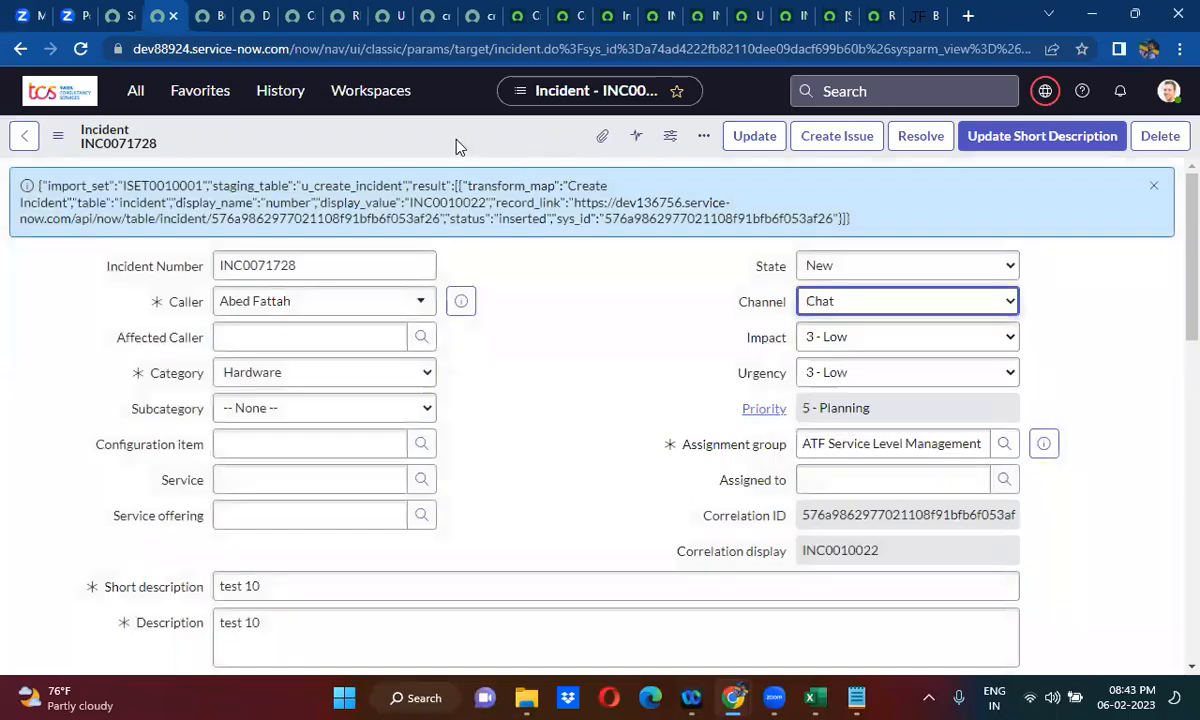
{"action": "right_click", "coordinate": [490, 157]}
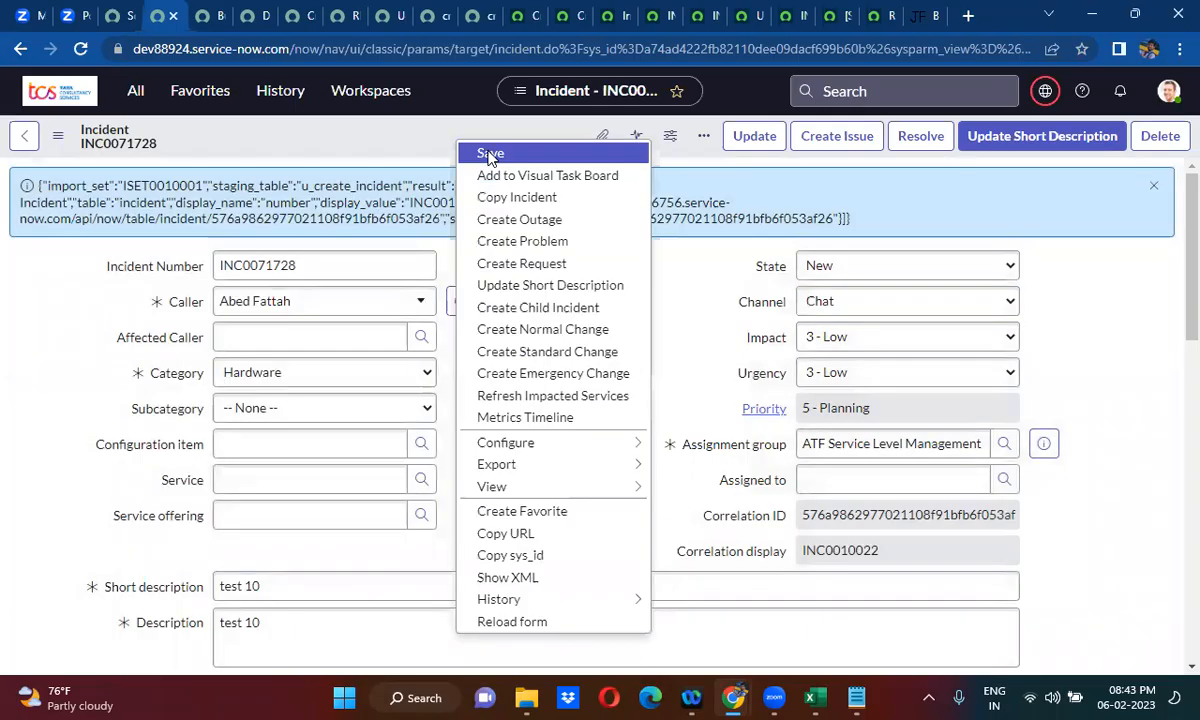
{"action": "left_click", "coordinate": [490, 155]}
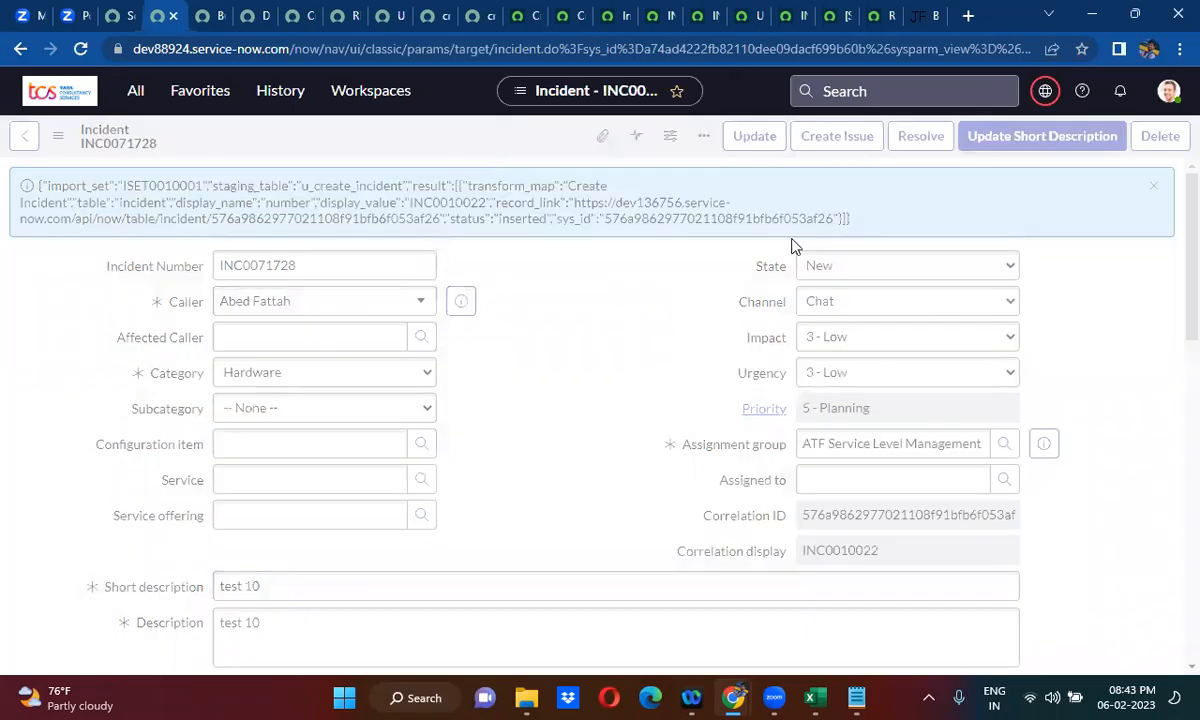
- Close the browser tab of incident INC0010021 and check the Channel value of INC0010022 on dev136756
{"action": "left_click", "coordinate": [697, 17]}
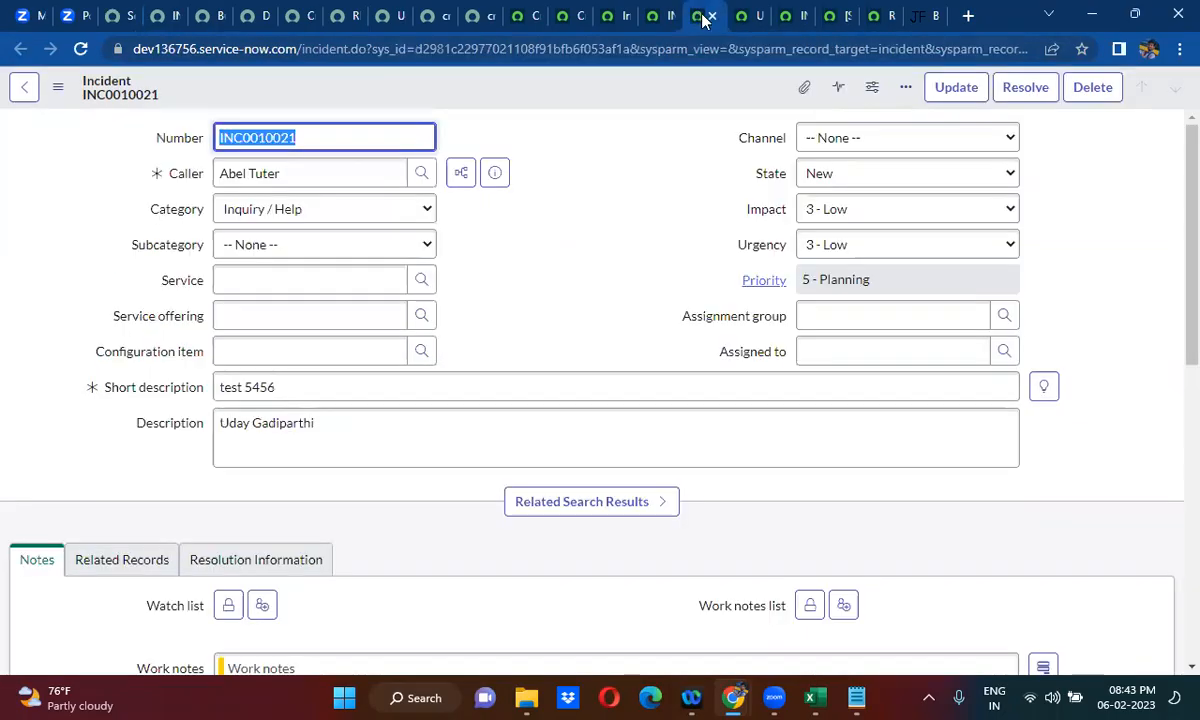
{"action": "left_click", "coordinate": [711, 17]}
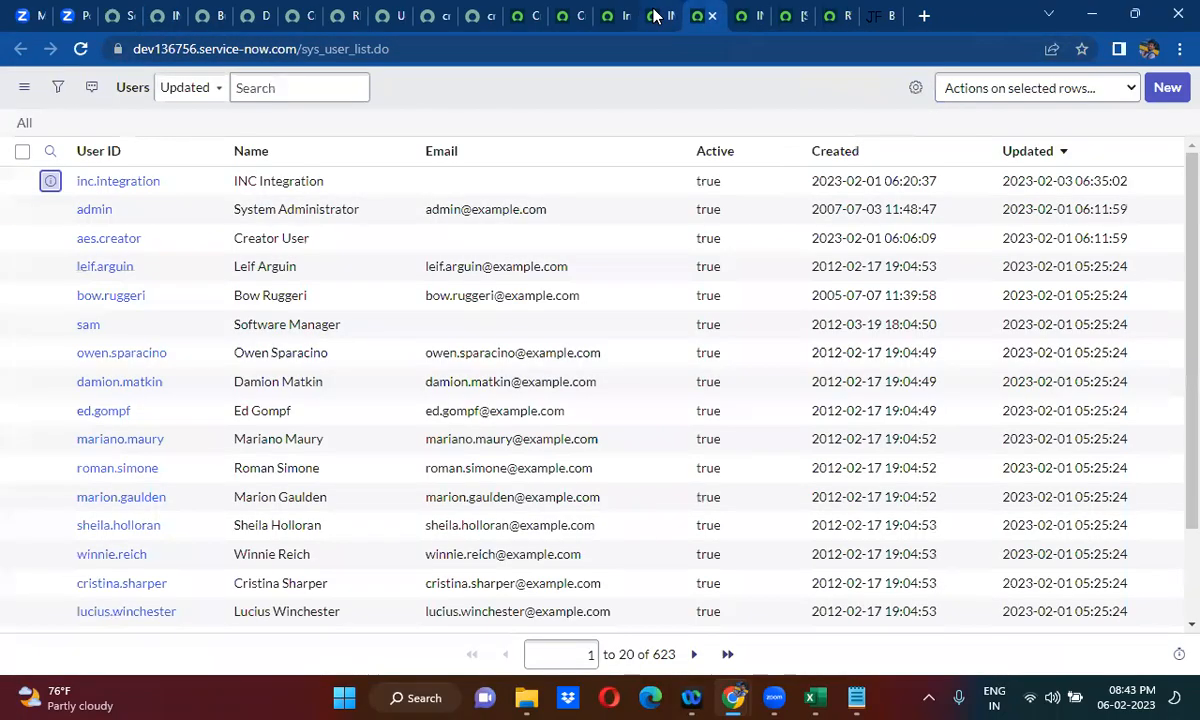
{"action": "left_click", "coordinate": [651, 13]}
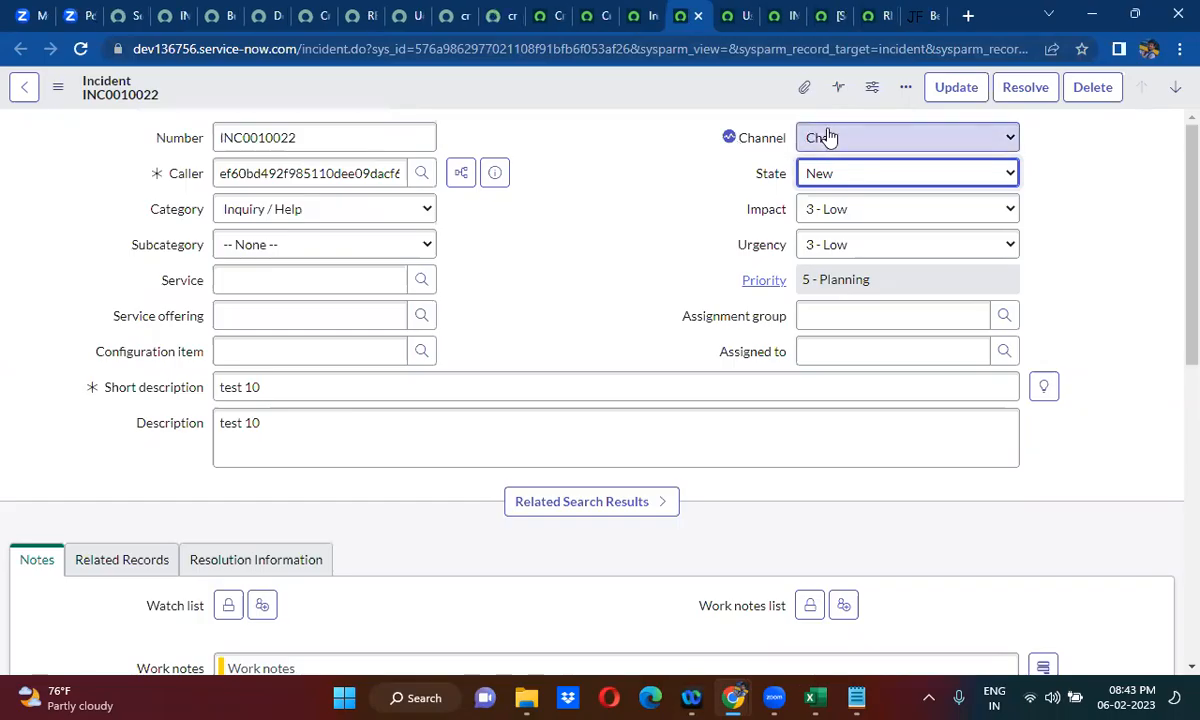
{"action": "left_click", "coordinate": [828, 137]}
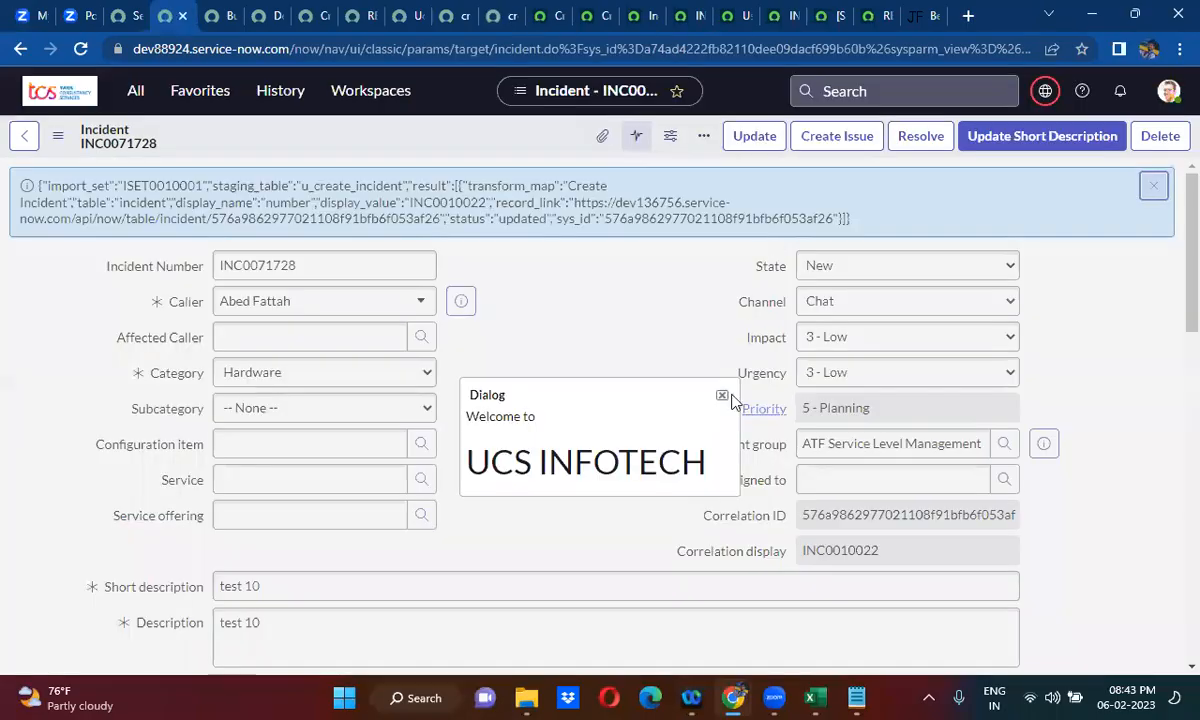
- Delete incident INC0071728 on dev88924 together with its related records, dismissing the welcome dialog first
{"action": "left_click", "coordinate": [722, 396]}
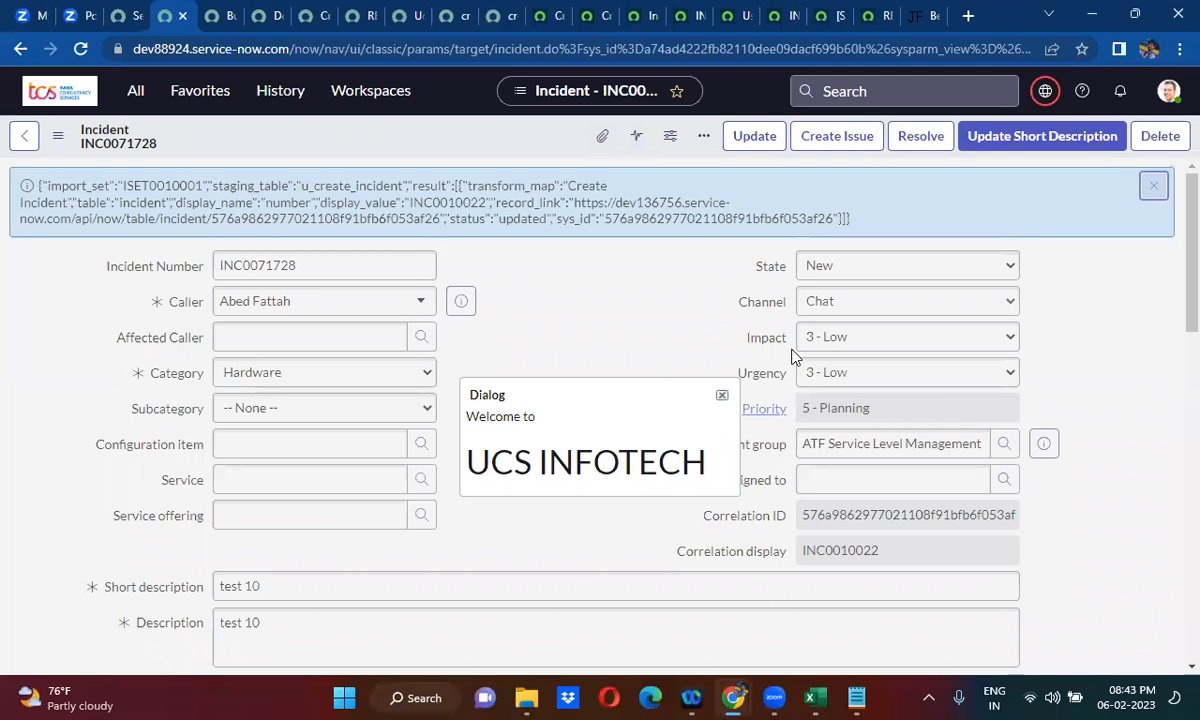
{"action": "left_click", "coordinate": [1165, 137]}
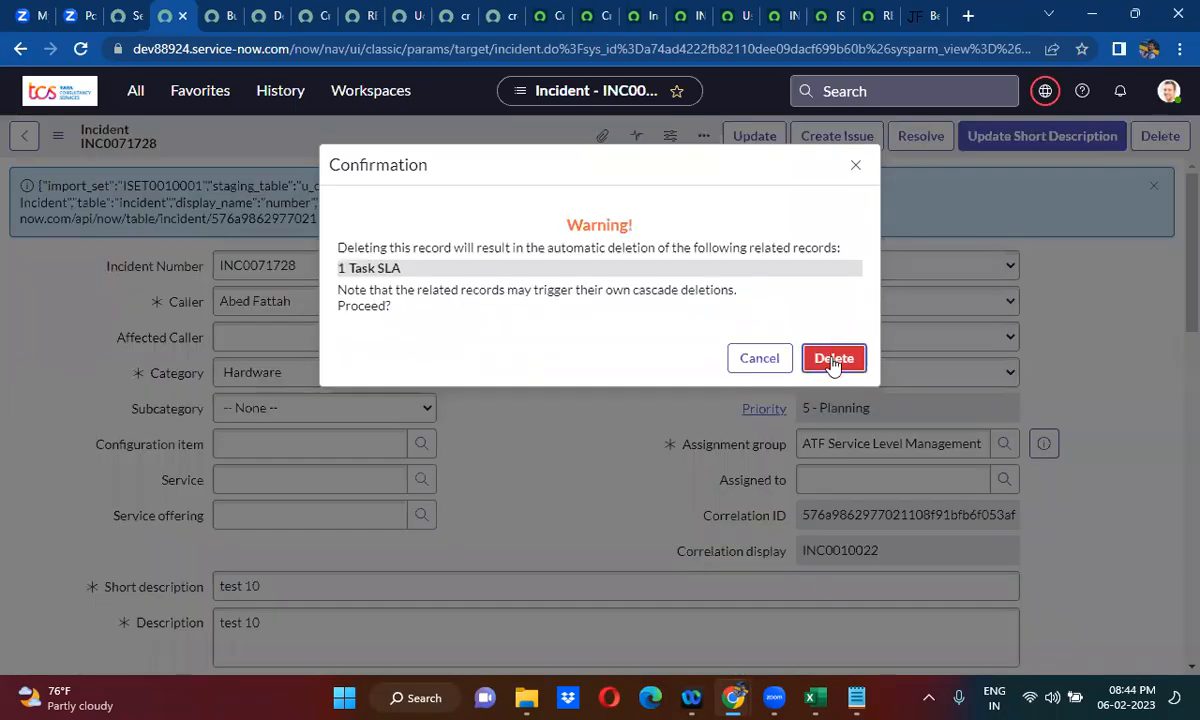
{"action": "left_click", "coordinate": [832, 362]}
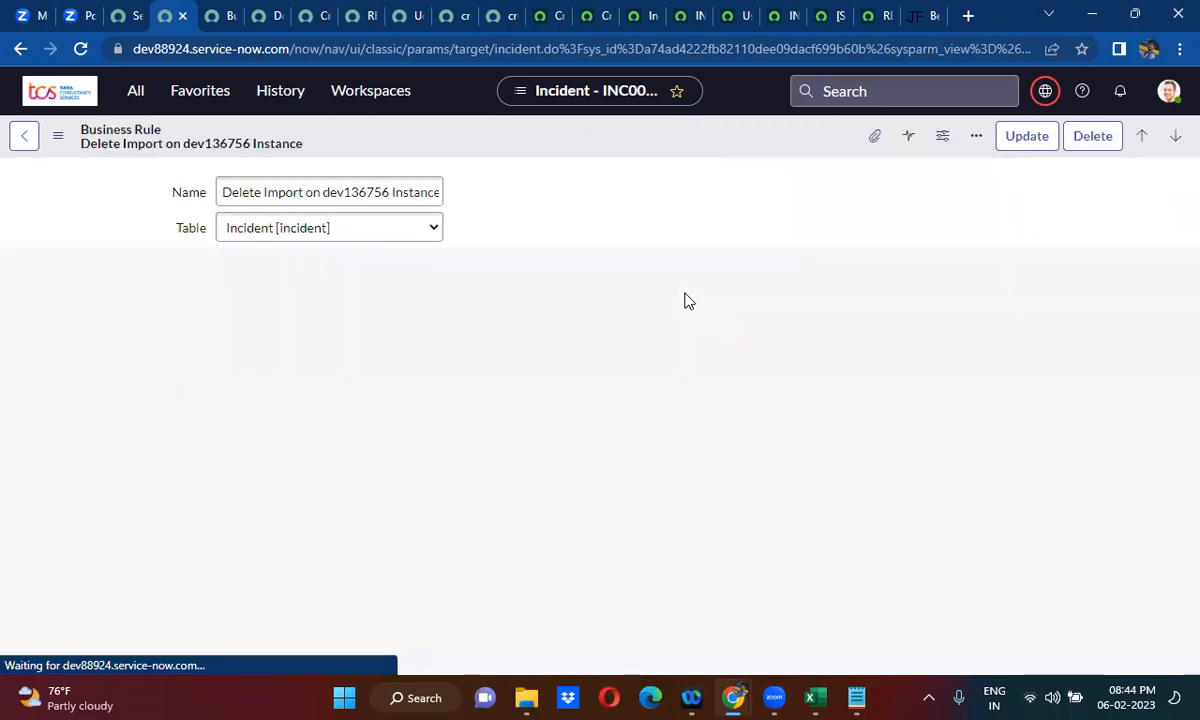
- Reload INC0010022 on dev136756 to check whether the deletion synced, and view the Create Incident map's Sys ID field map script
{"action": "left_click", "coordinate": [686, 12]}
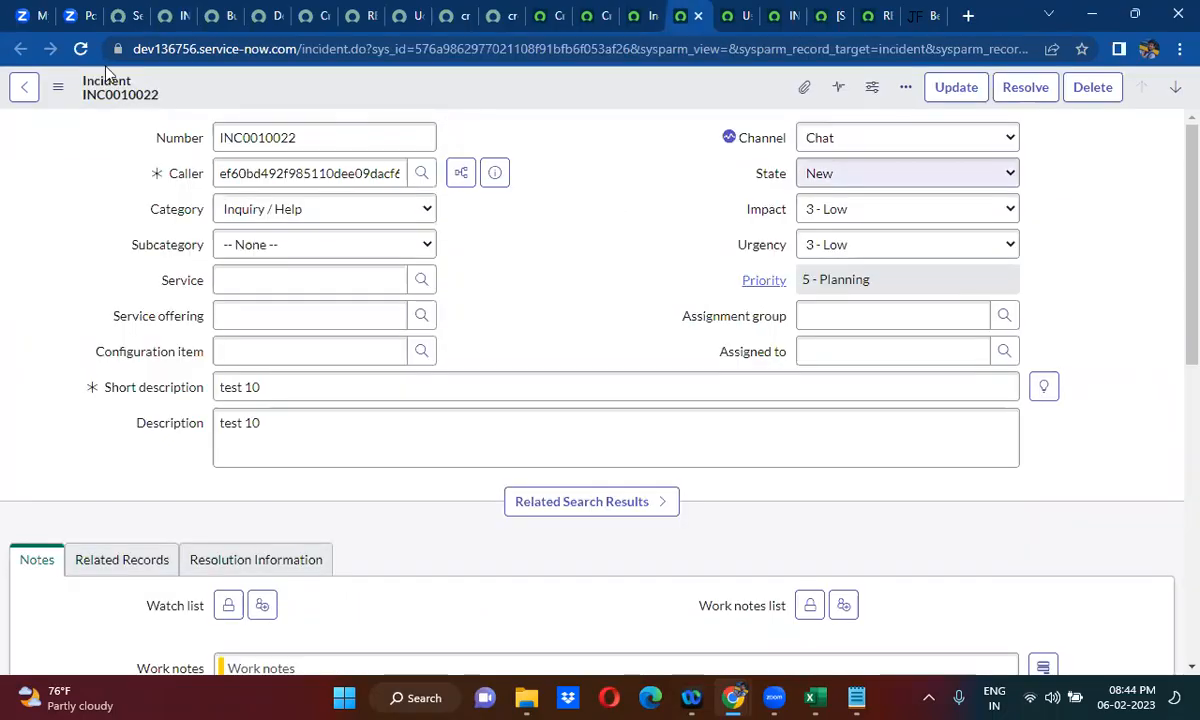
{"action": "left_click", "coordinate": [81, 50]}
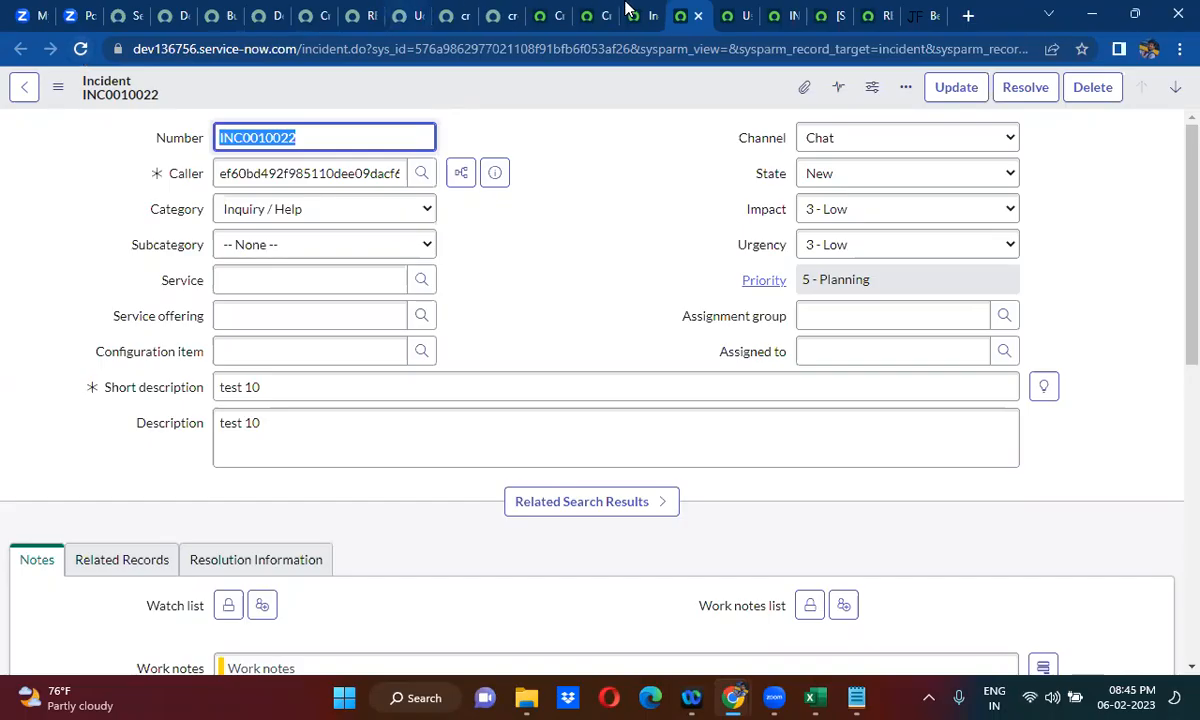
{"action": "left_click", "coordinate": [825, 16]}
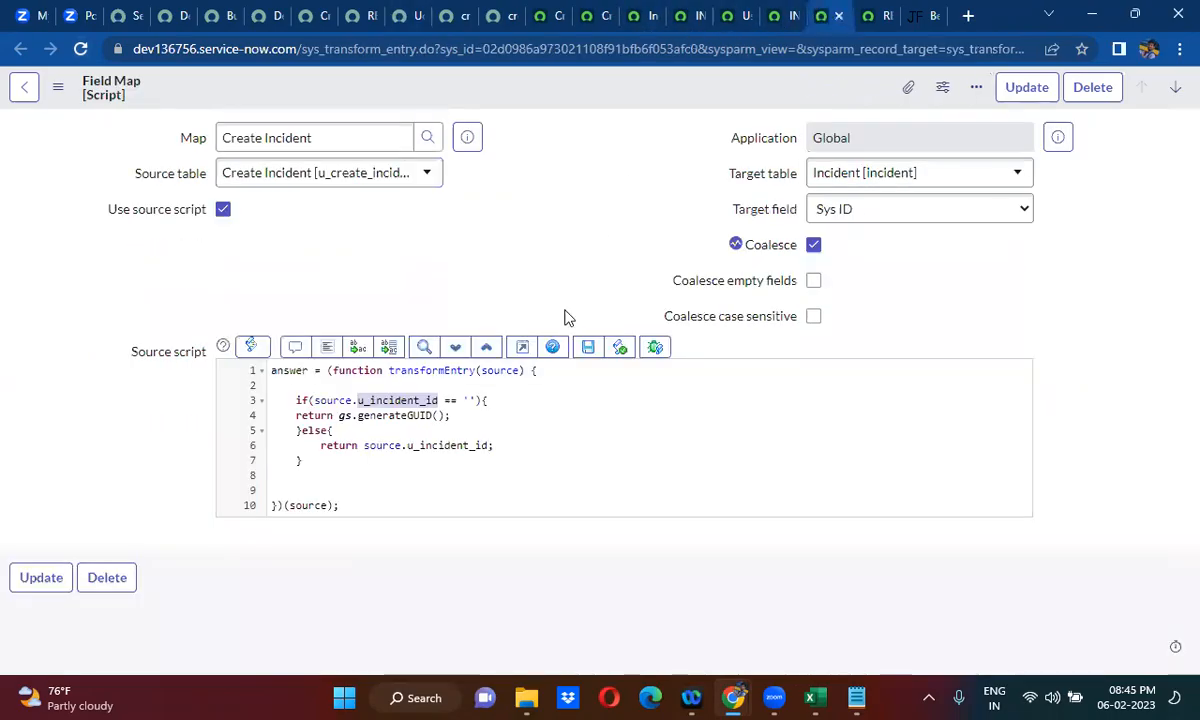